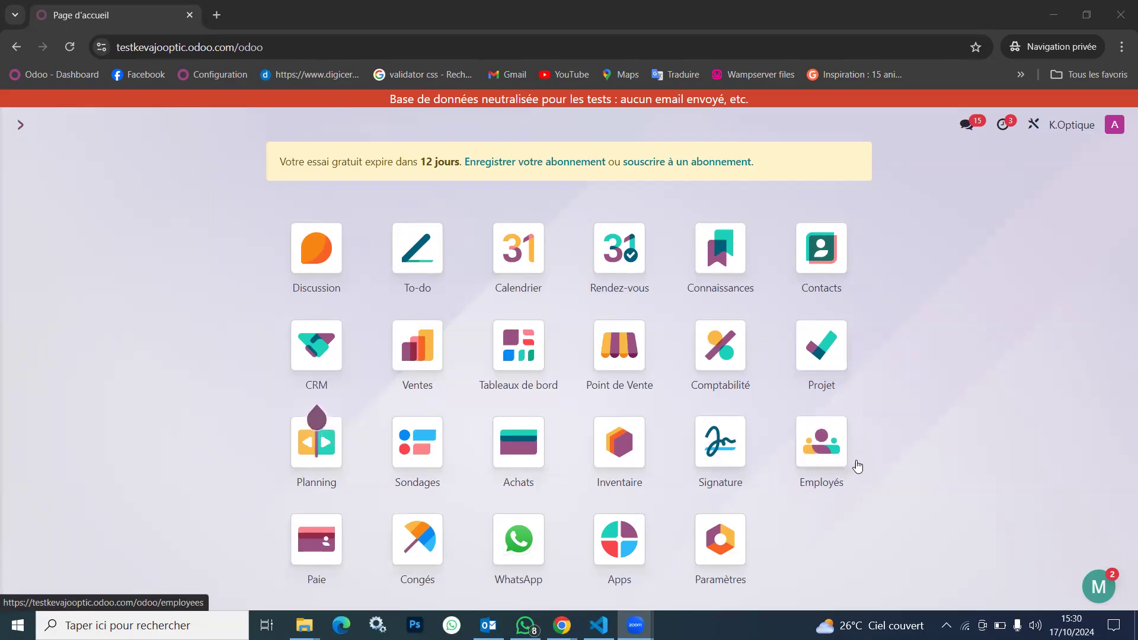
click(828, 446)
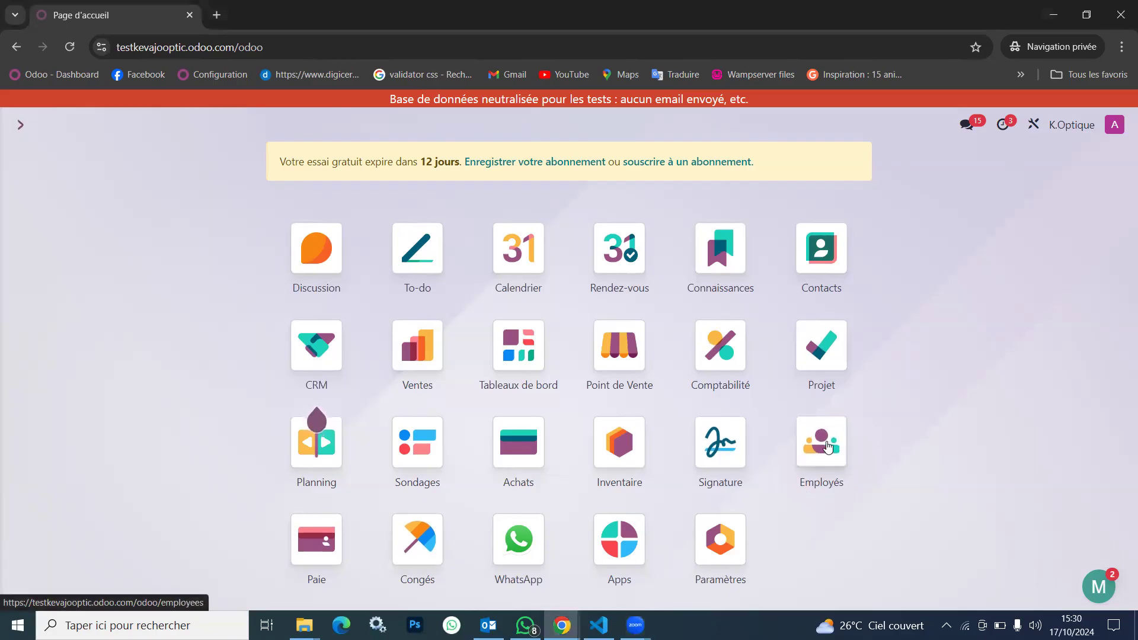
click(828, 446)
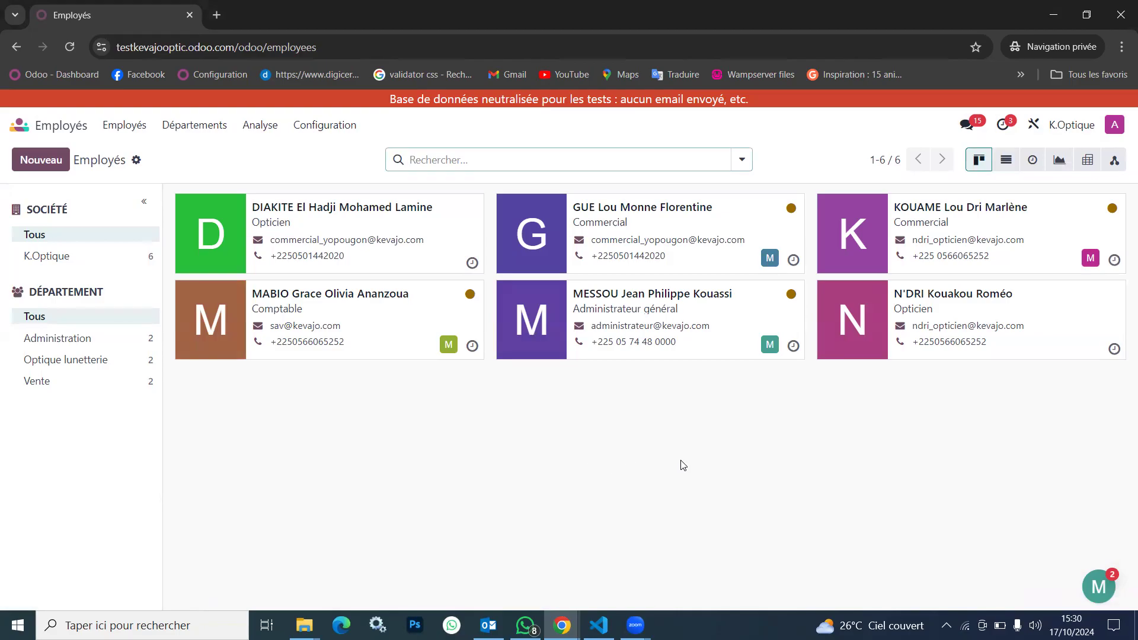
click(18, 132)
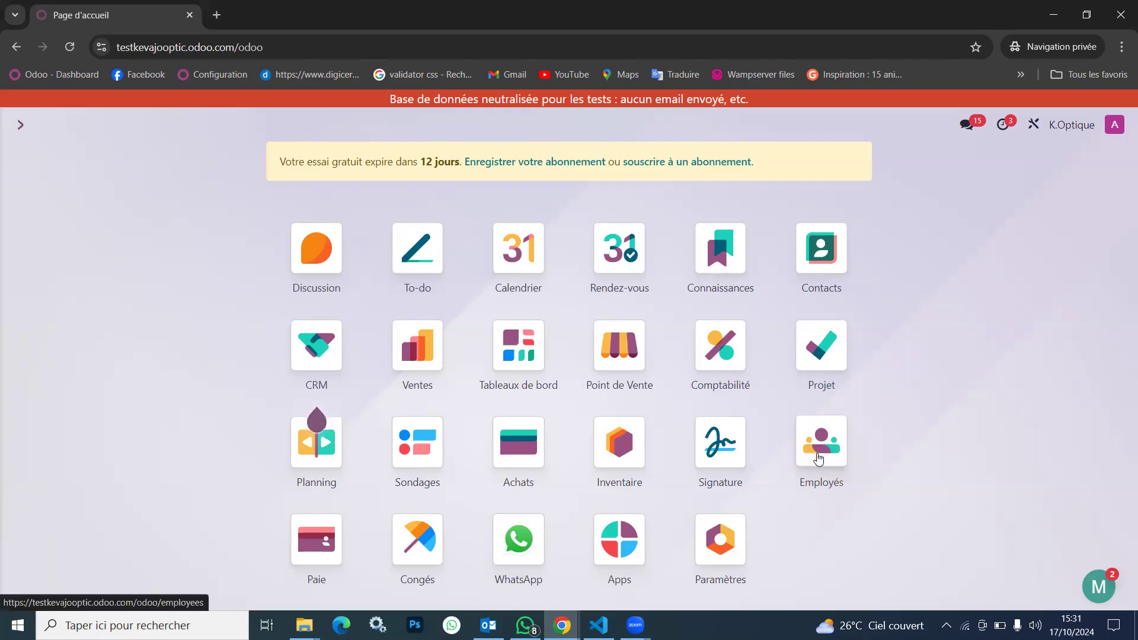
click(819, 457)
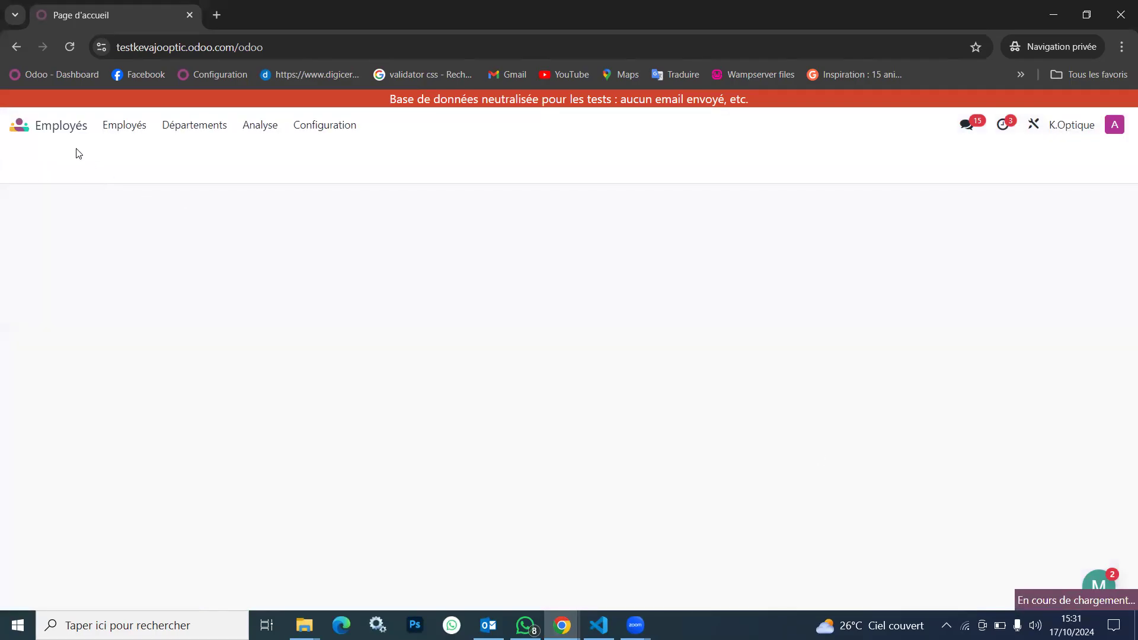
click(43, 133)
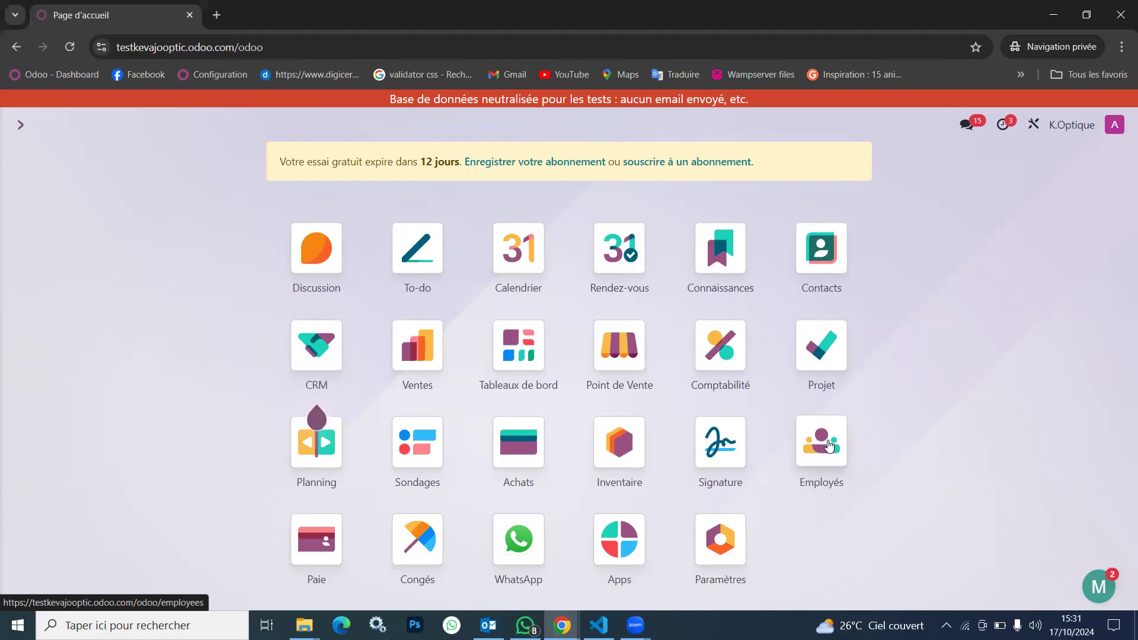
Open the Employés app, filter the employees by the Vente department, and restore the view of all departments
click(830, 446)
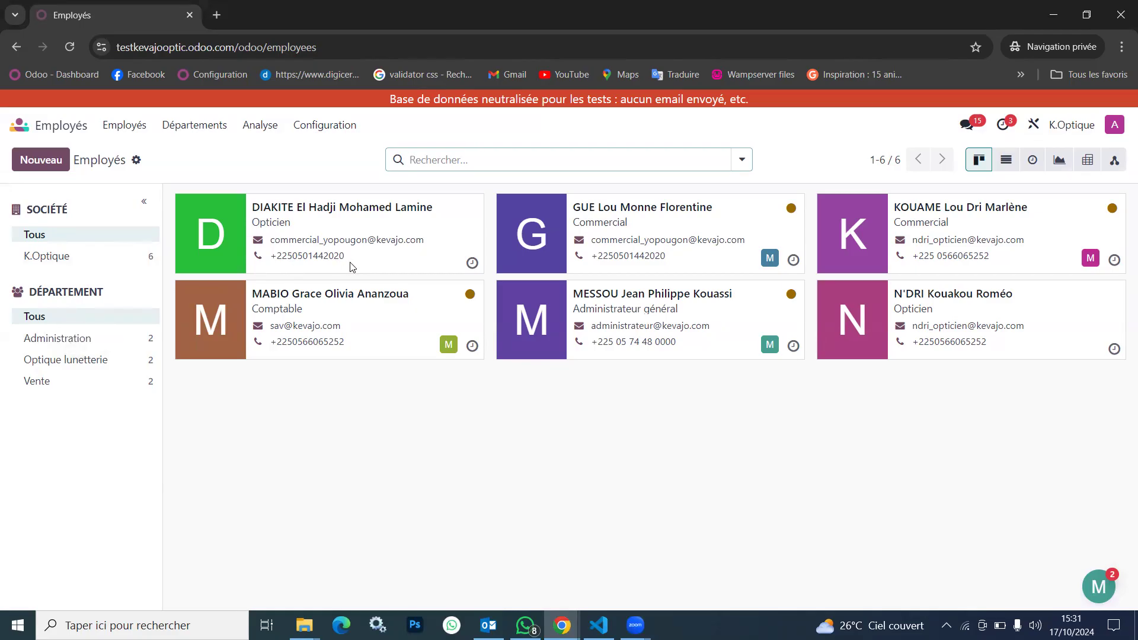
mouse_move(851, 303)
click(58, 384)
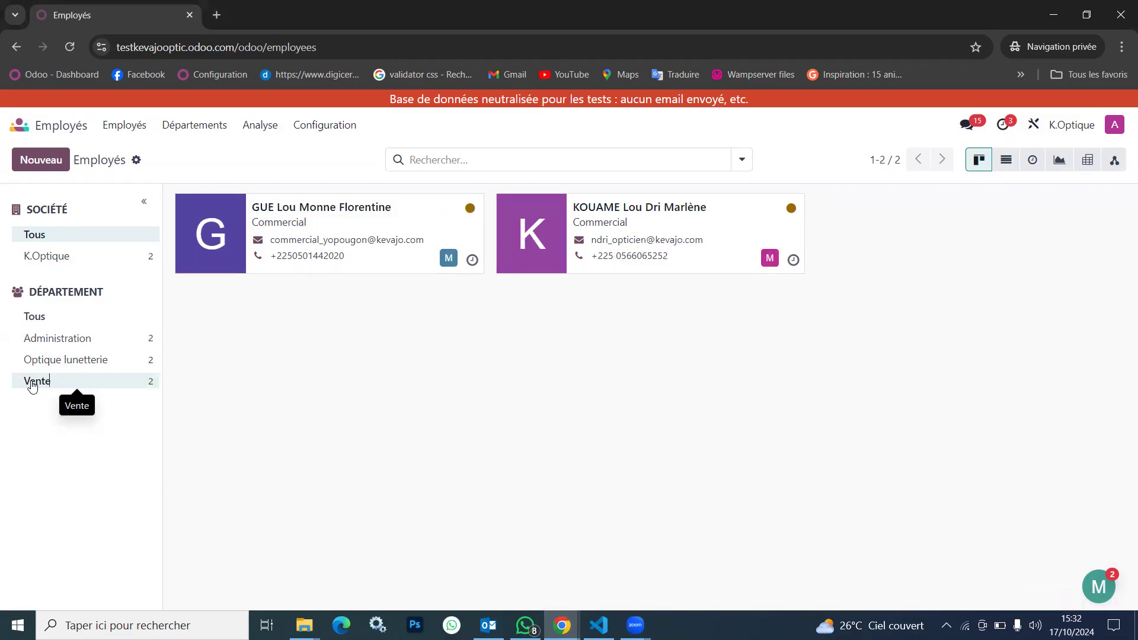
click(64, 323)
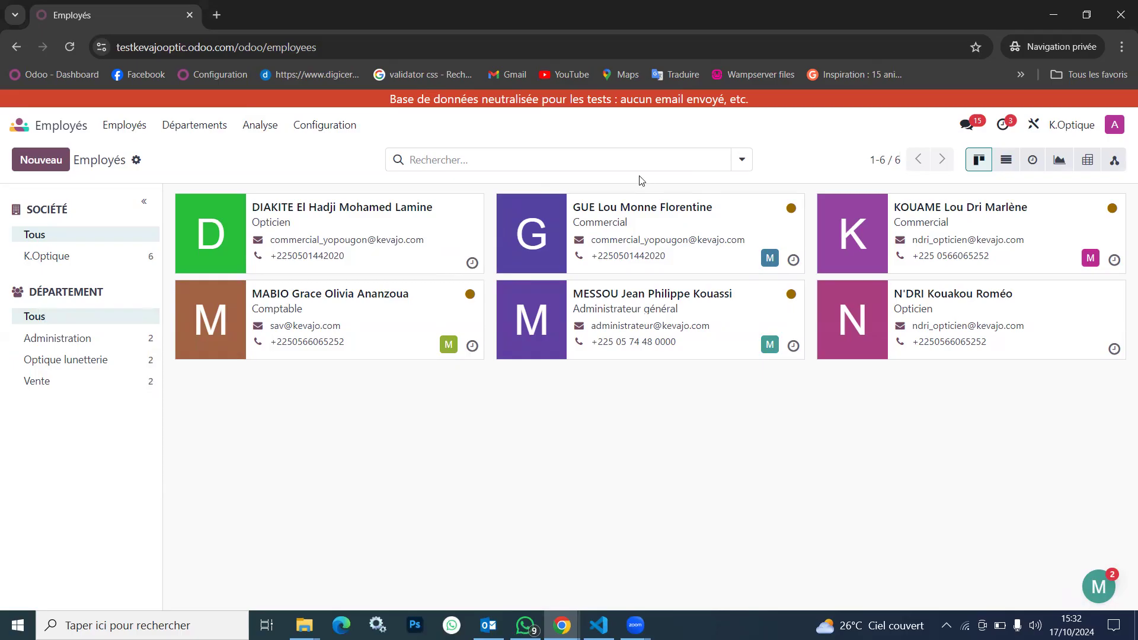
Start a new employee record and enter the employee's full name
click(43, 163)
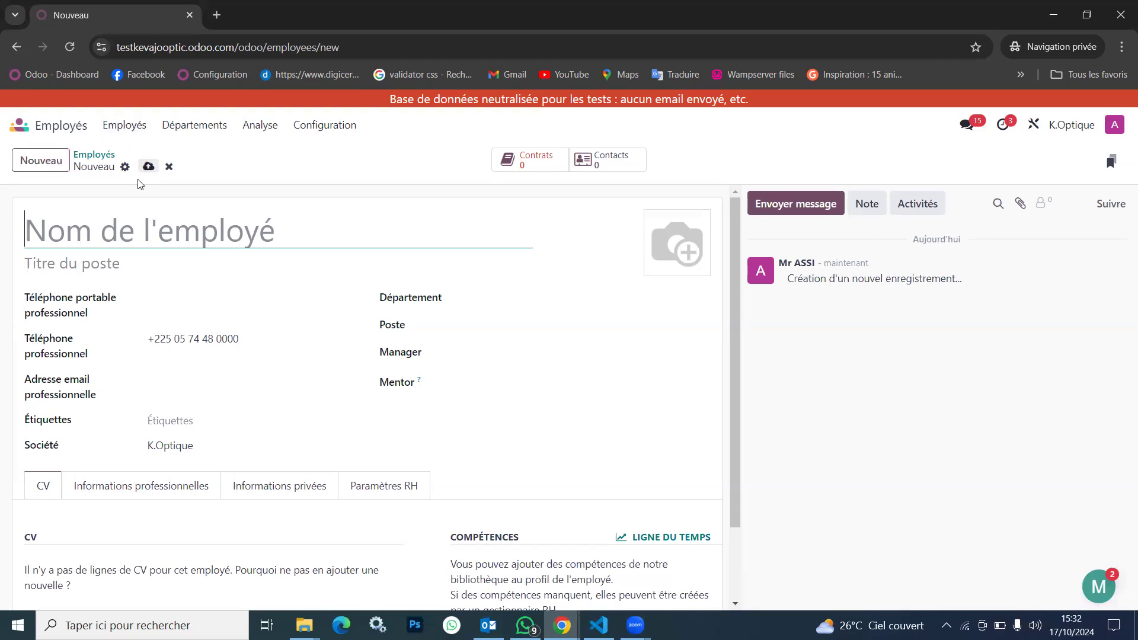
click(148, 167)
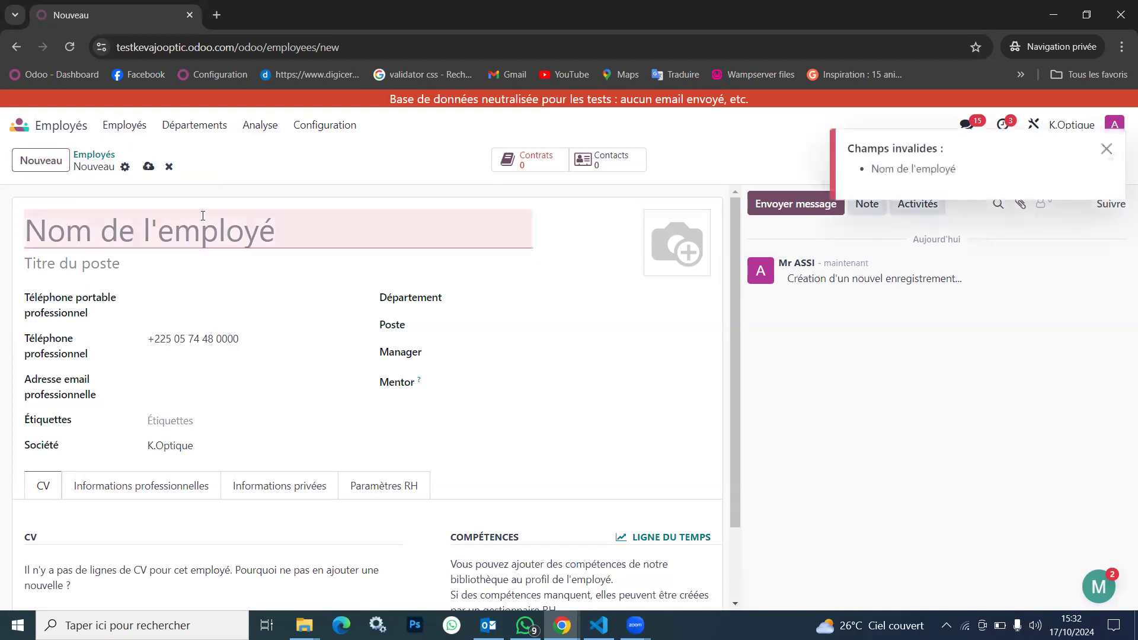
click(184, 254)
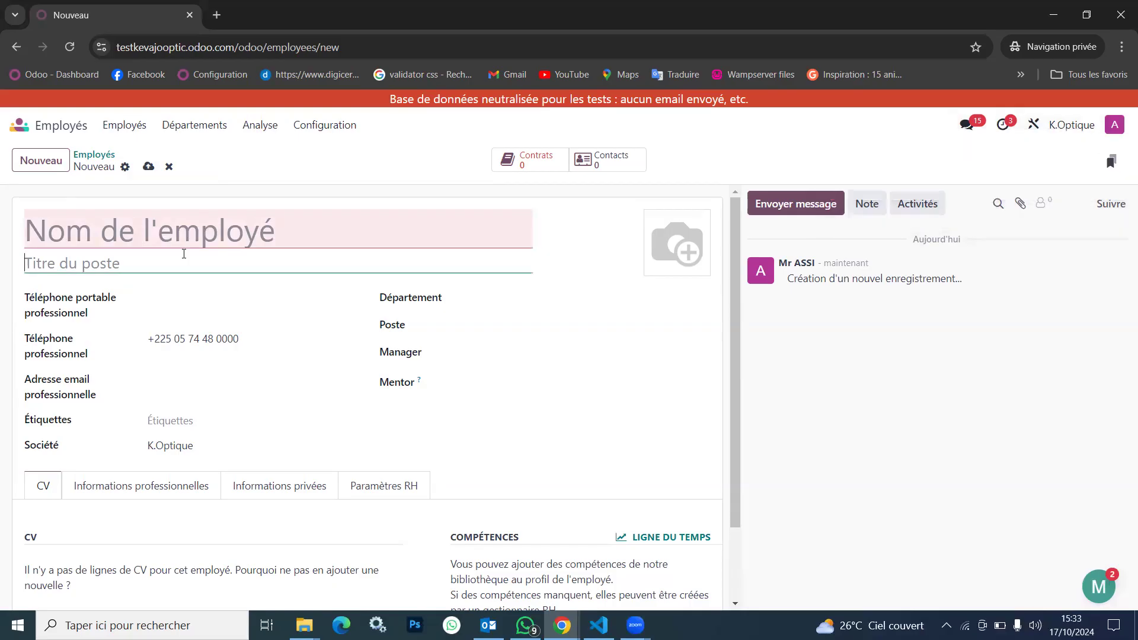
click(166, 237)
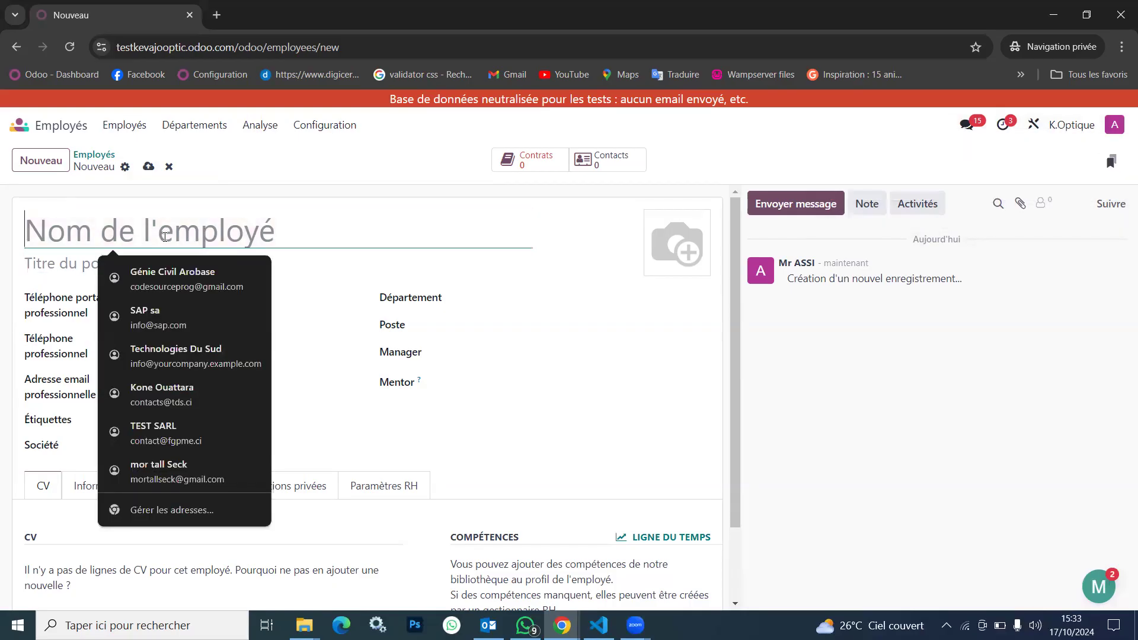
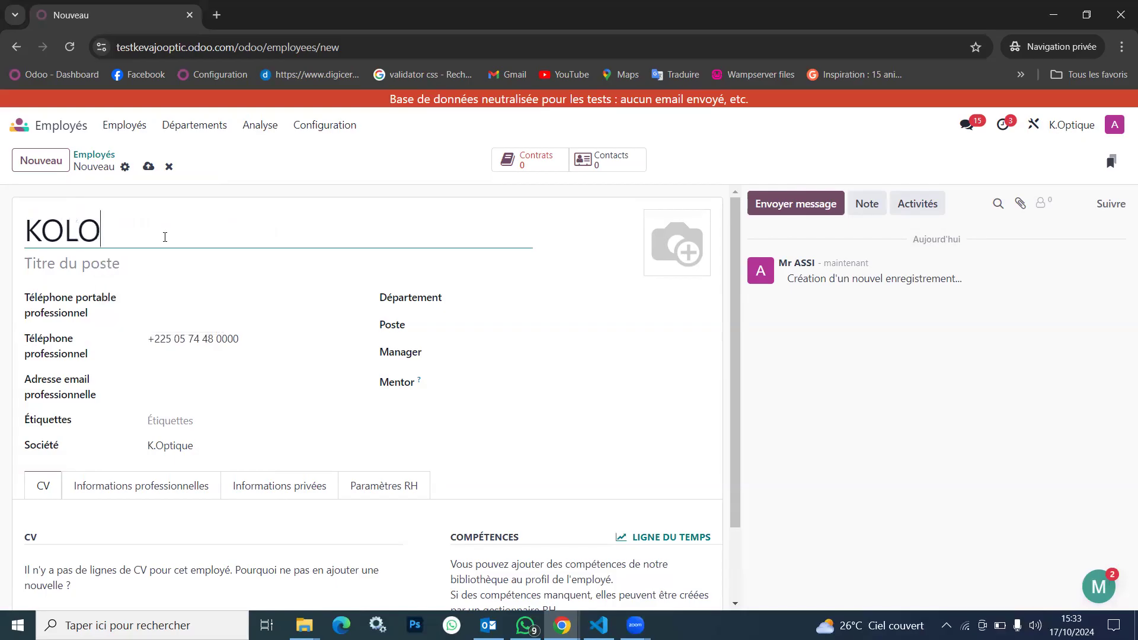
mouse_move(130, 343)
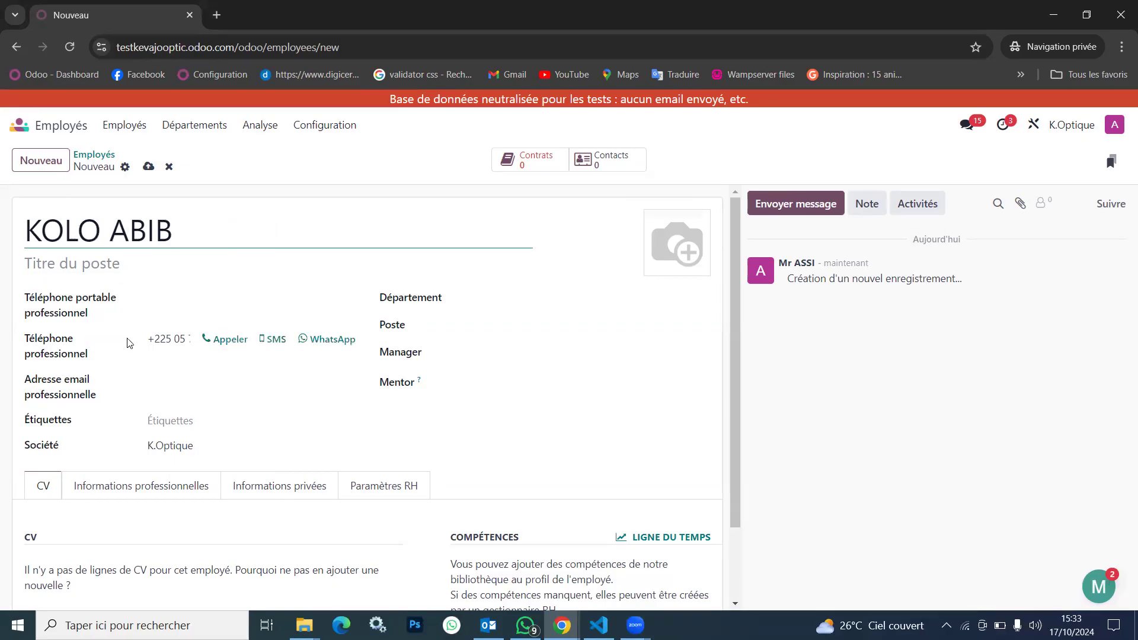
Assign the new employee to the Optique lunetterie department and set the job position to Opticien
scroll(129, 343, down, 1)
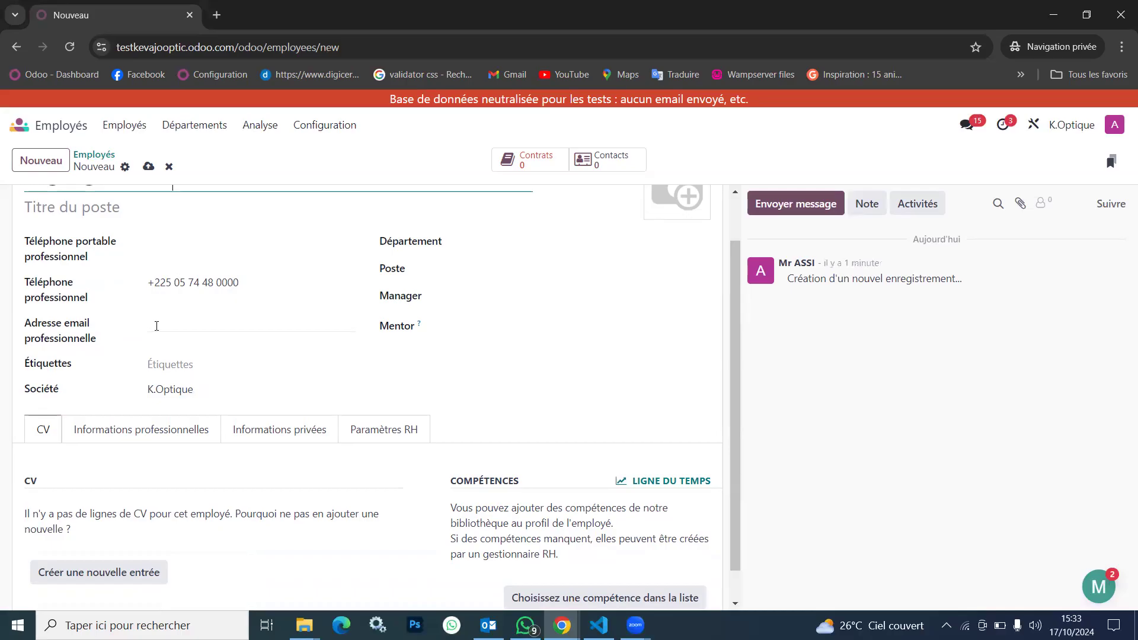
click(559, 240)
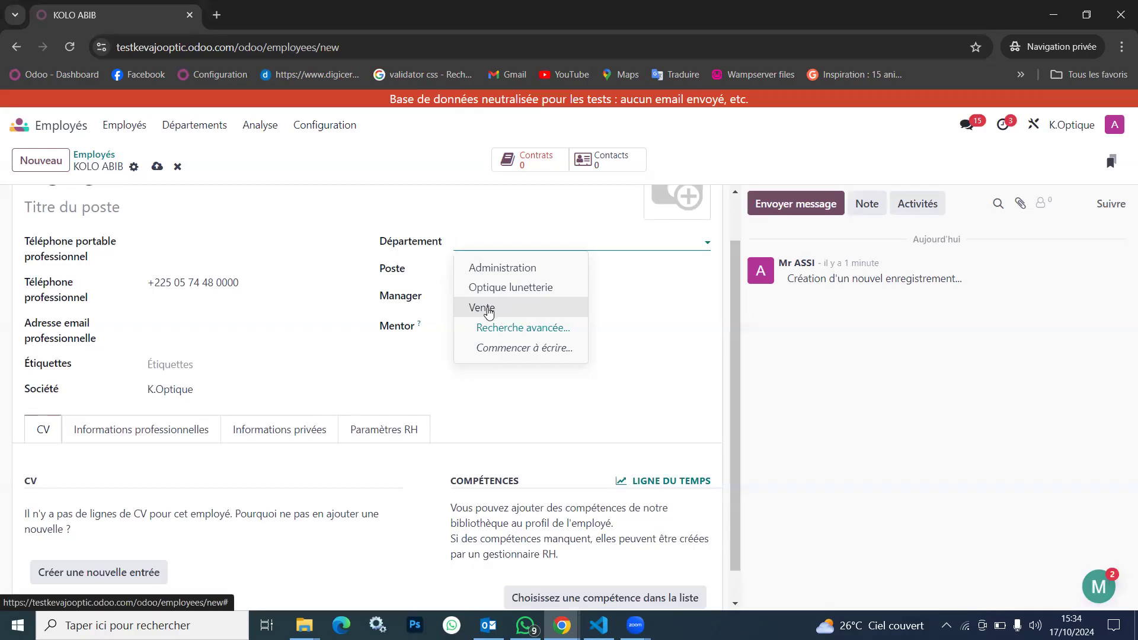
click(490, 307)
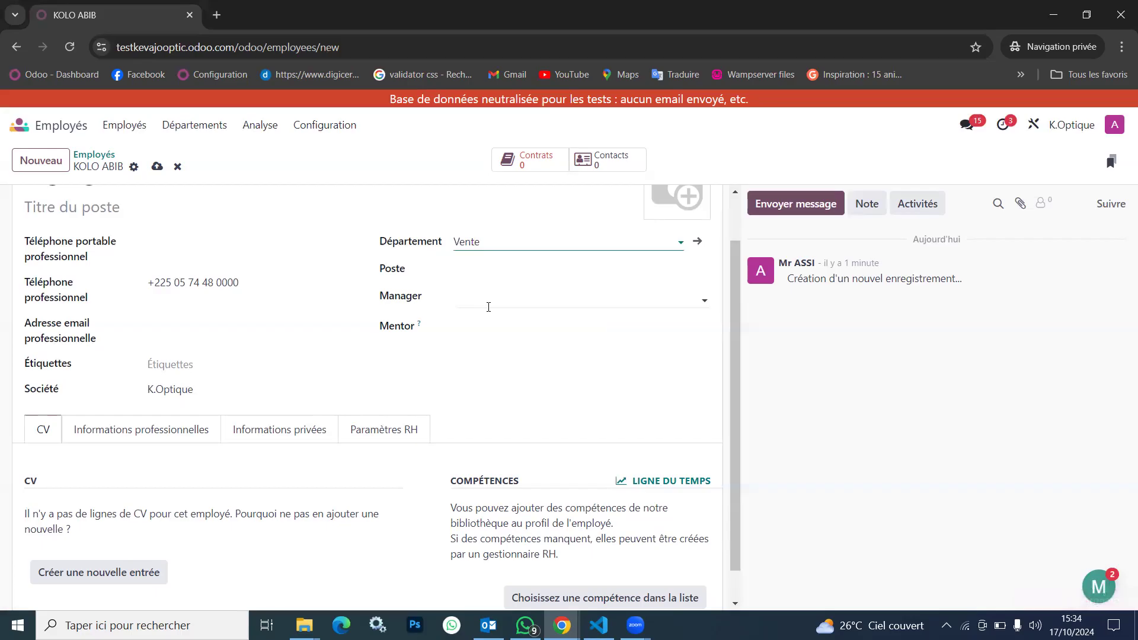
click(495, 244)
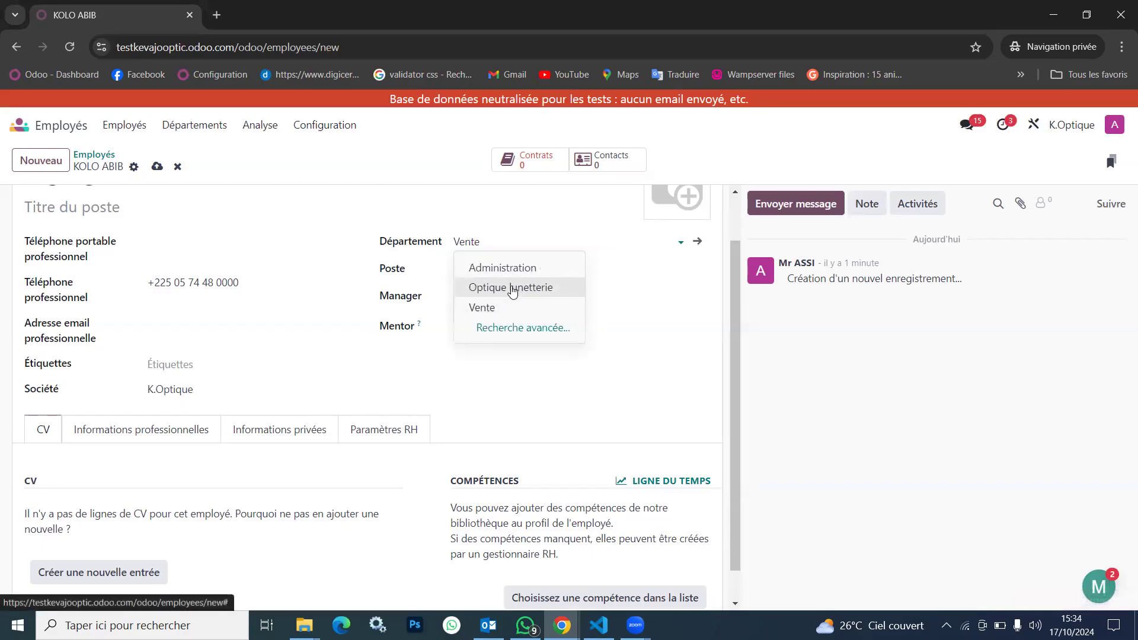
click(513, 289)
click(496, 271)
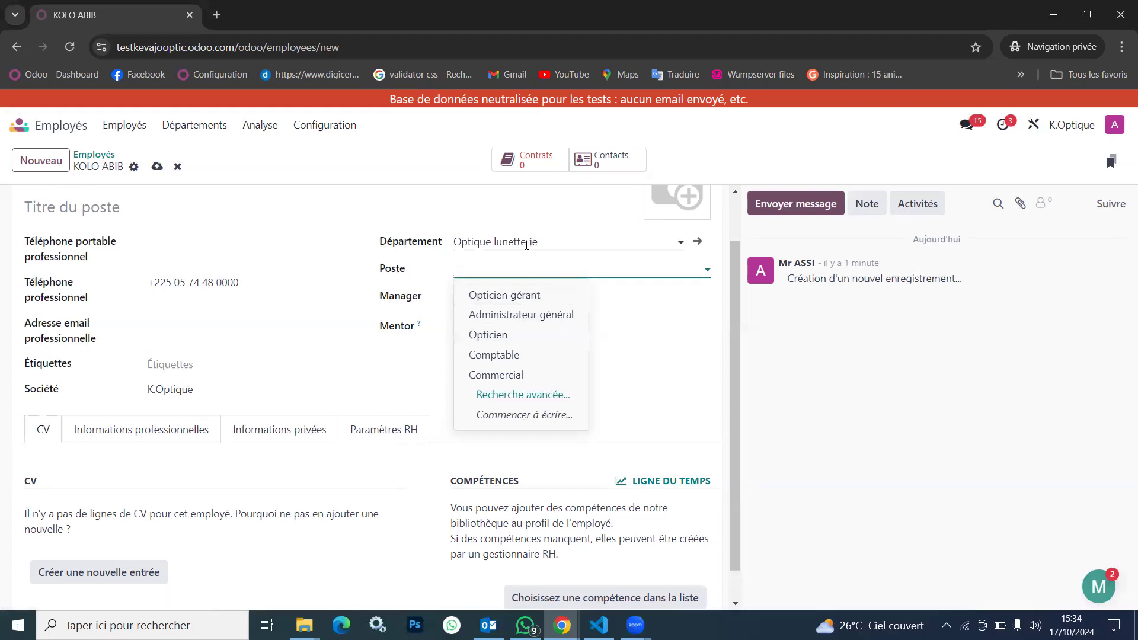
click(505, 334)
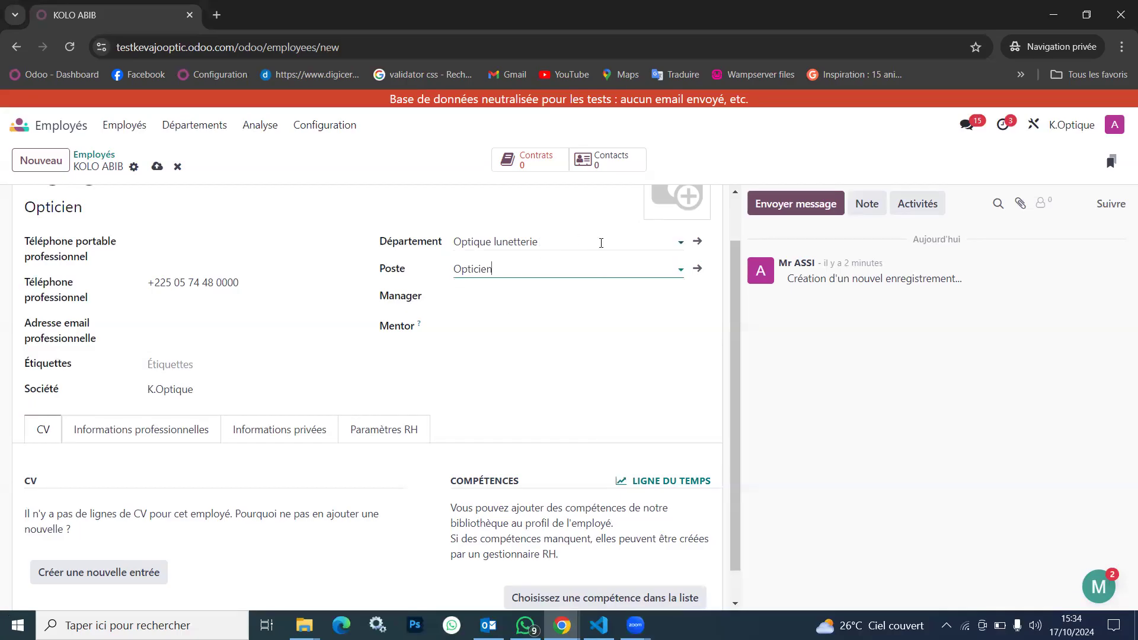
Choose the first listed employee as manager and the second listed employee as mentor
click(491, 300)
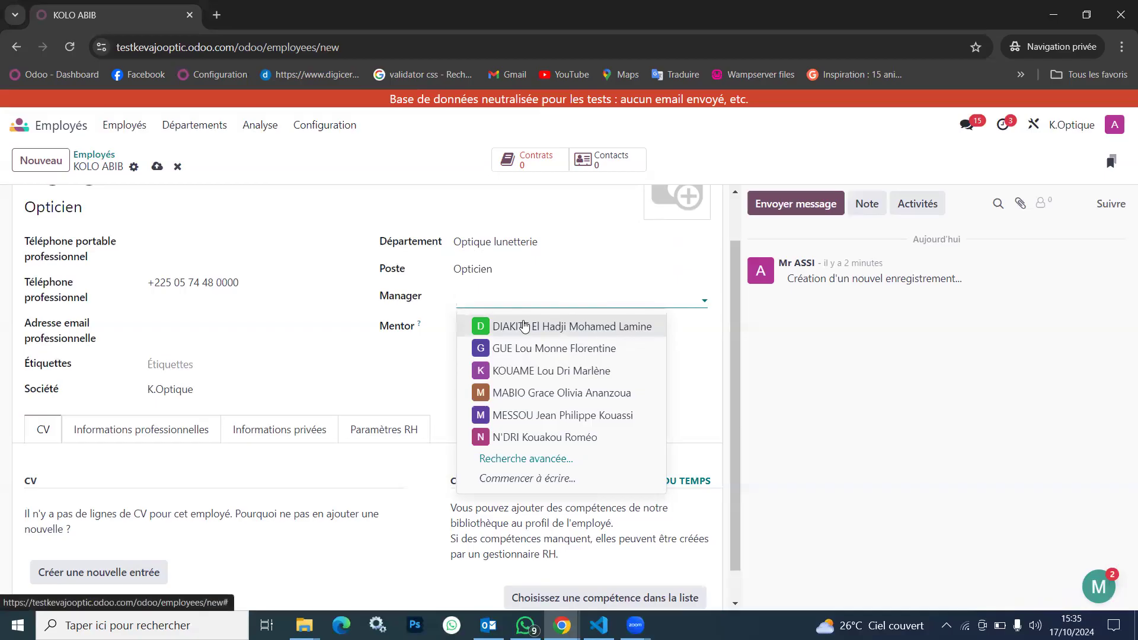
click(525, 326)
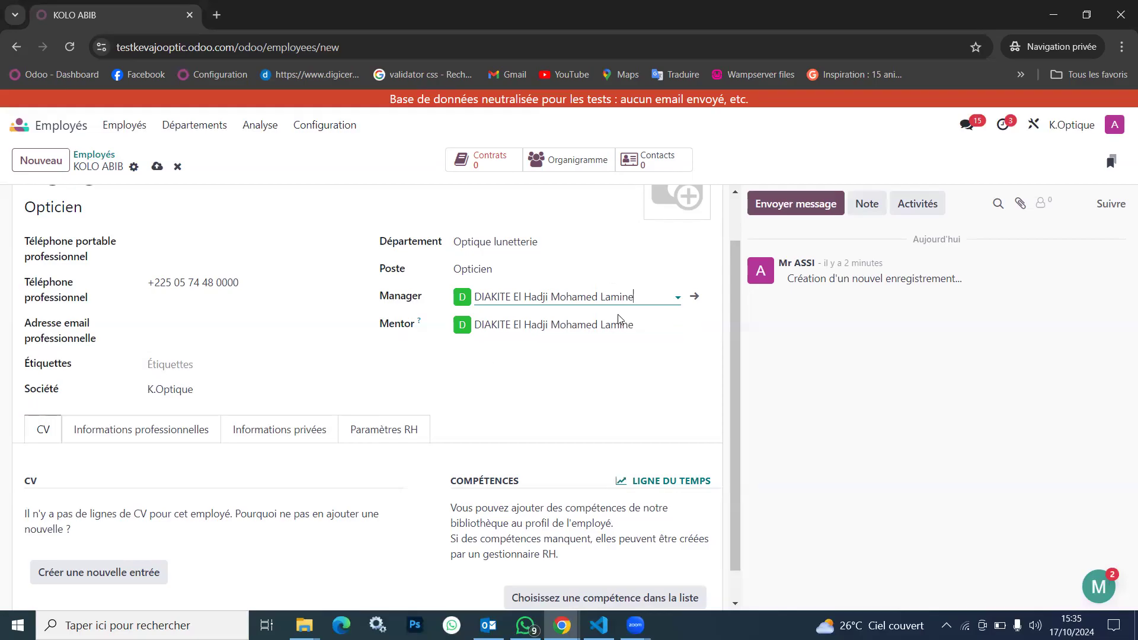
click(585, 324)
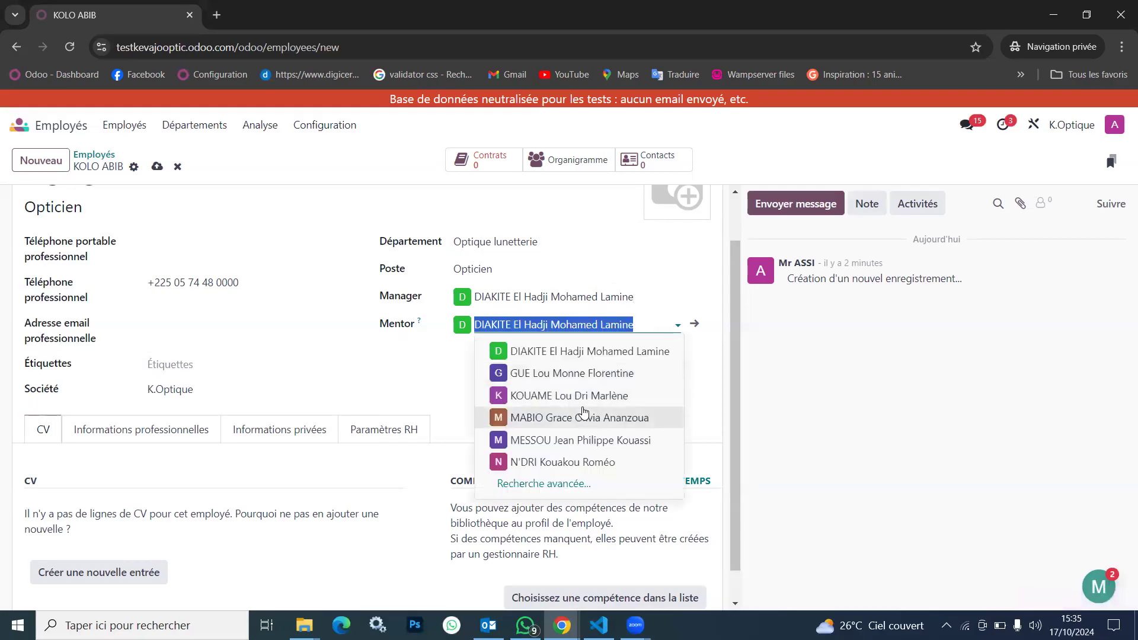
click(563, 375)
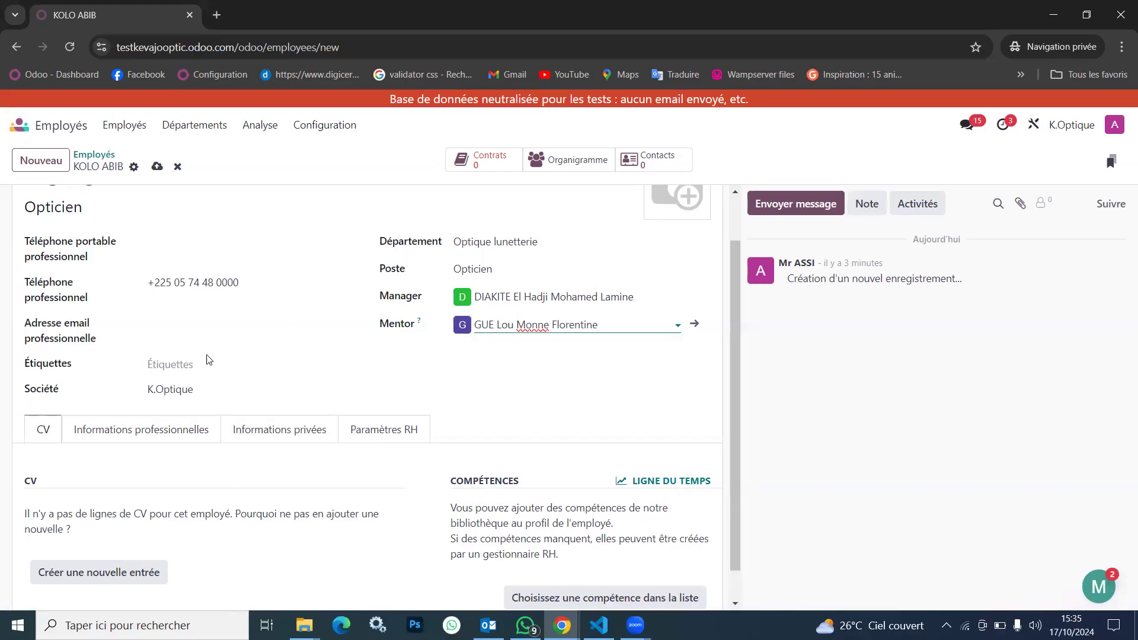
In the employee's professional information, set the Congés approver to the fifth listed user
click(153, 431)
scroll(243, 489, down, 5)
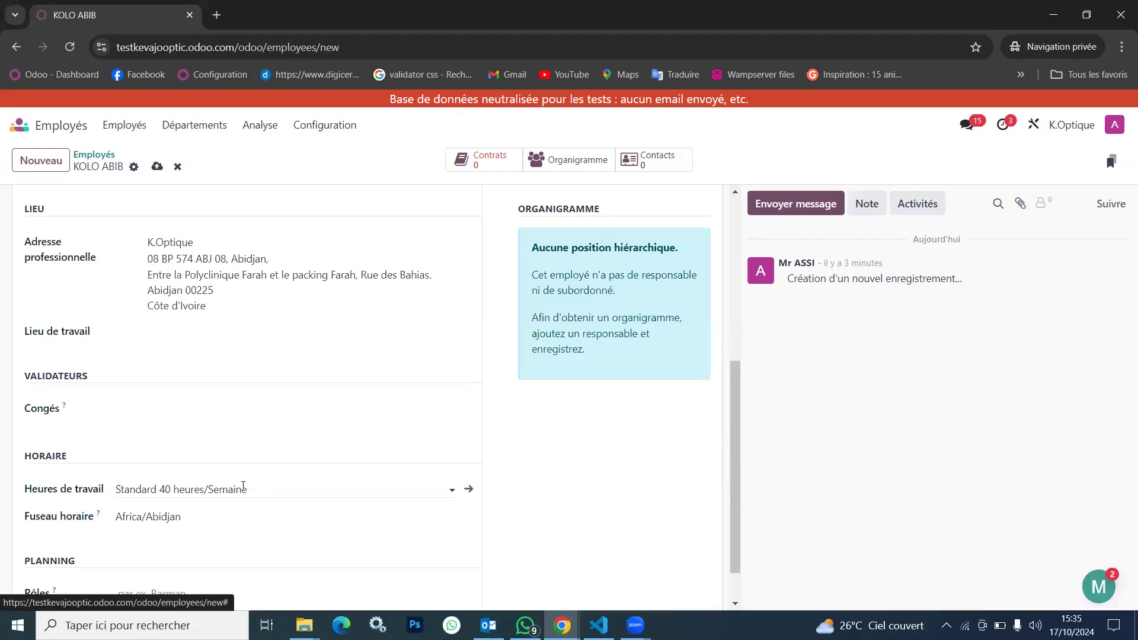
scroll(243, 489, up, 2)
click(269, 276)
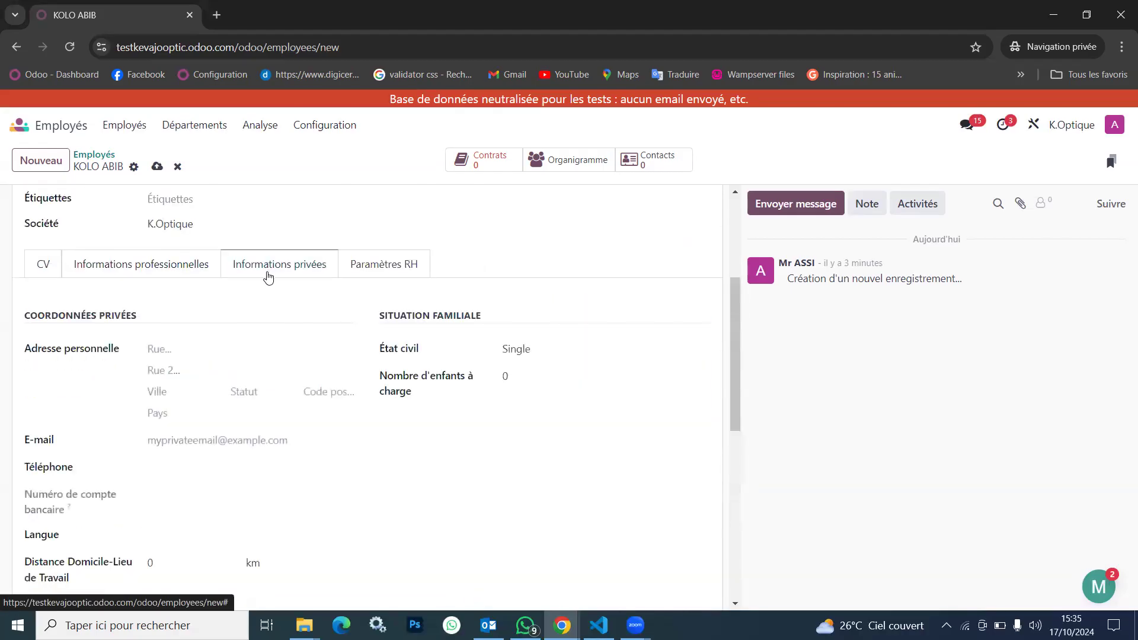
click(185, 277)
scroll(231, 345, down, 2)
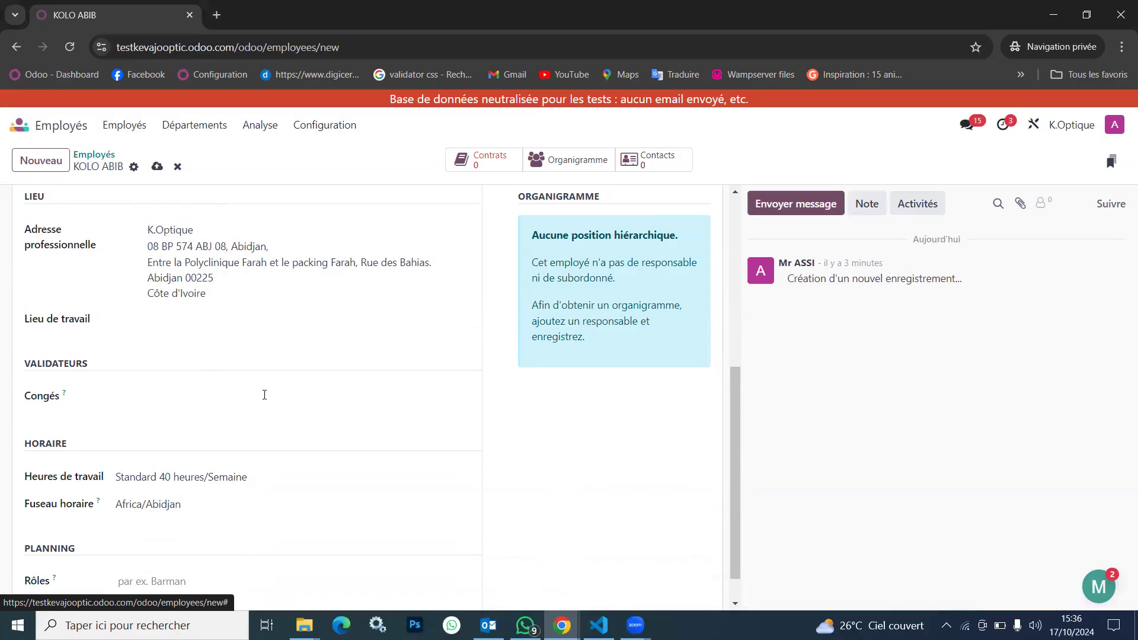
scroll(282, 393, up, 1)
scroll(281, 393, up, 1)
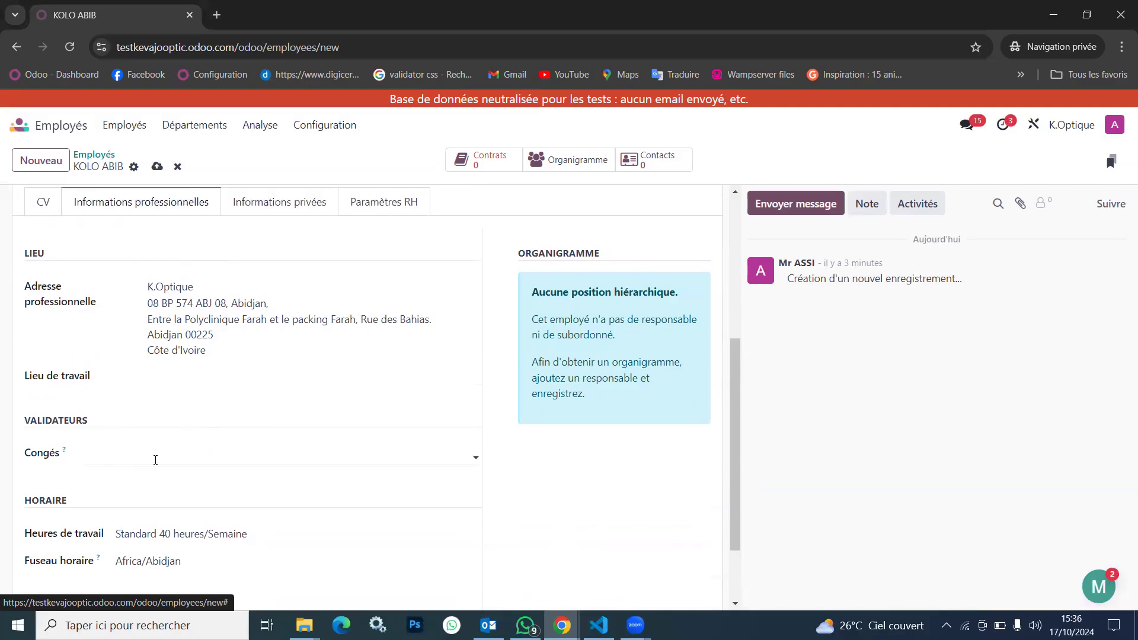
click(155, 460)
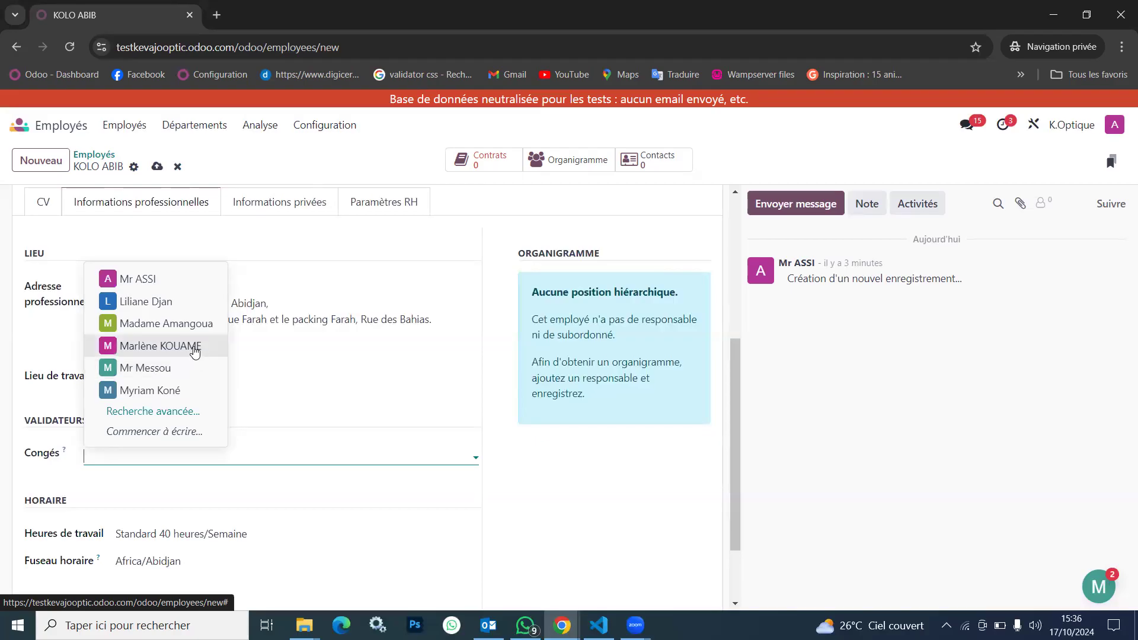
click(153, 368)
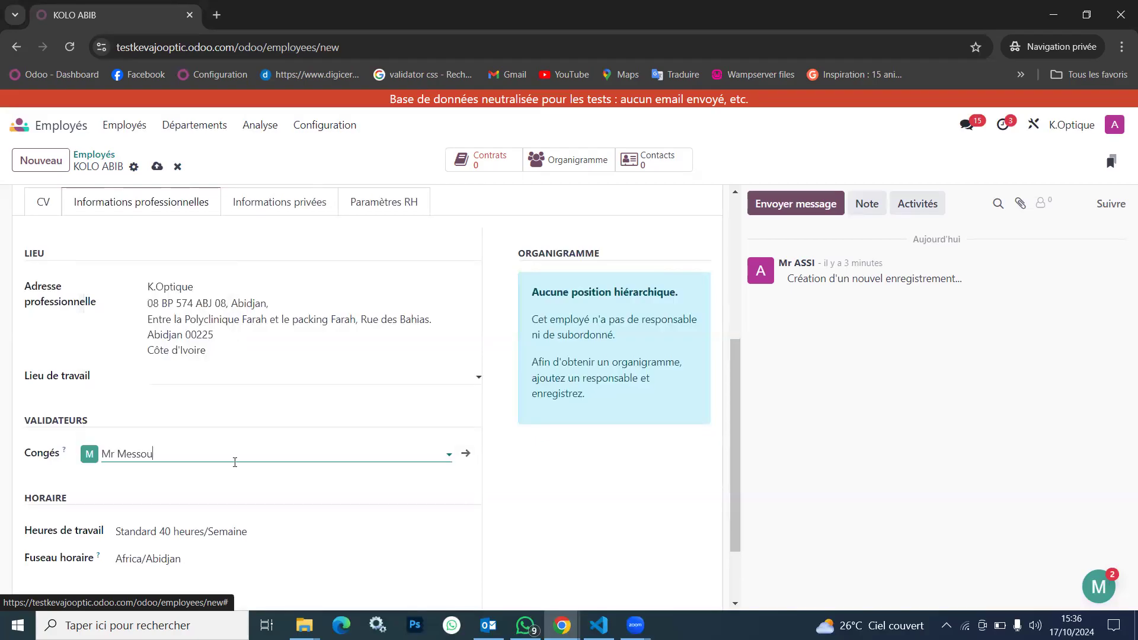
scroll(275, 480, down, 2)
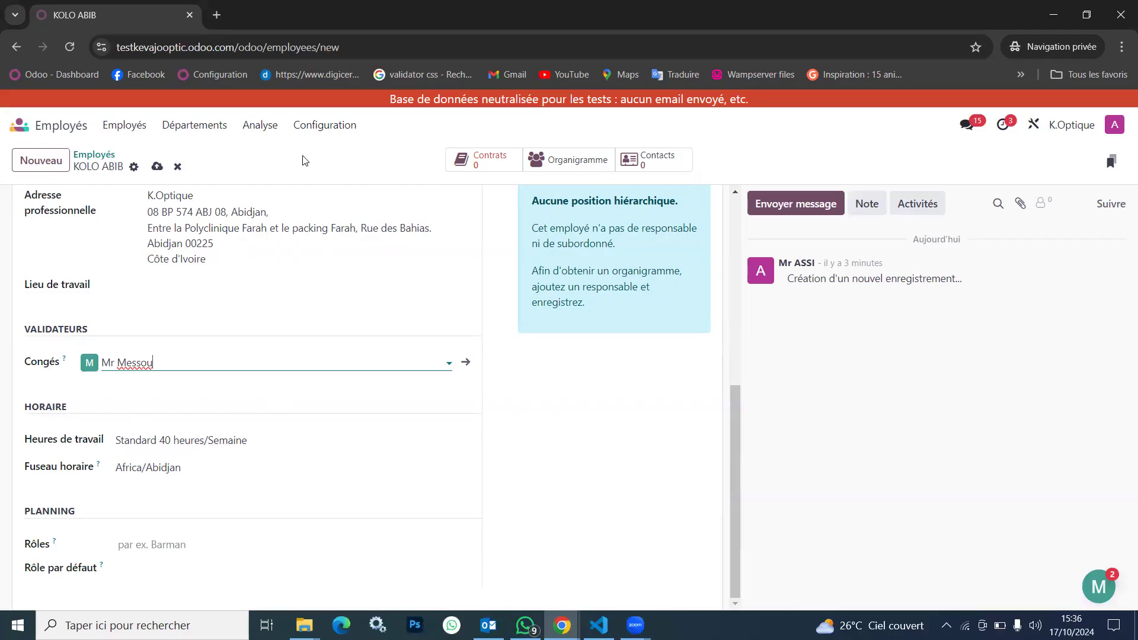
In the employee's private information, set the marital status (État civil) to Married
scroll(255, 257, up, 4)
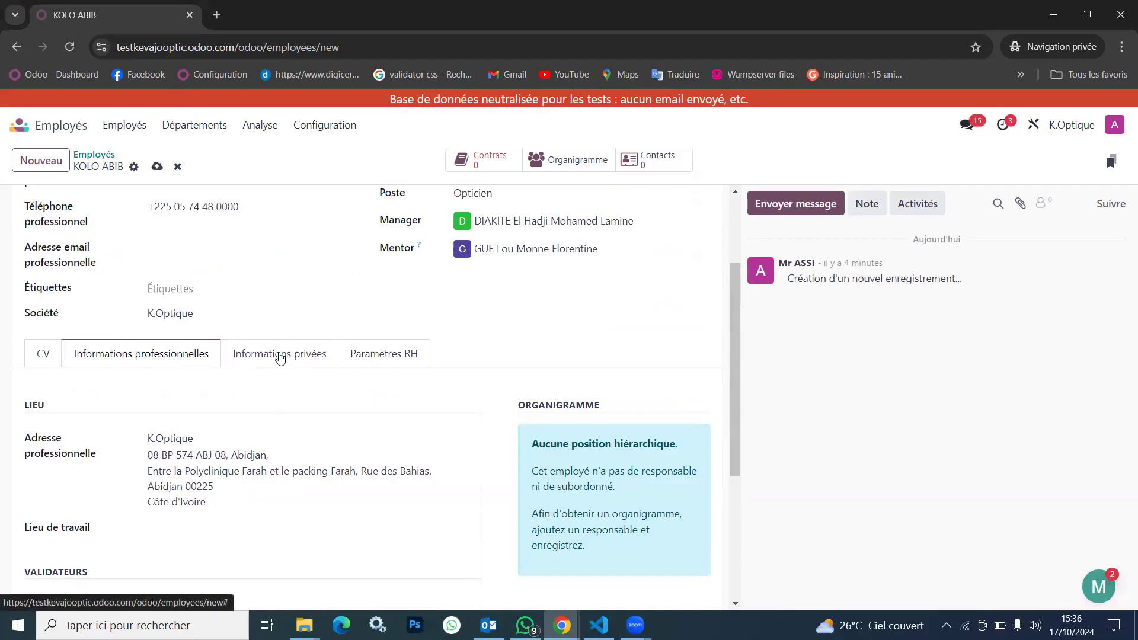
click(282, 358)
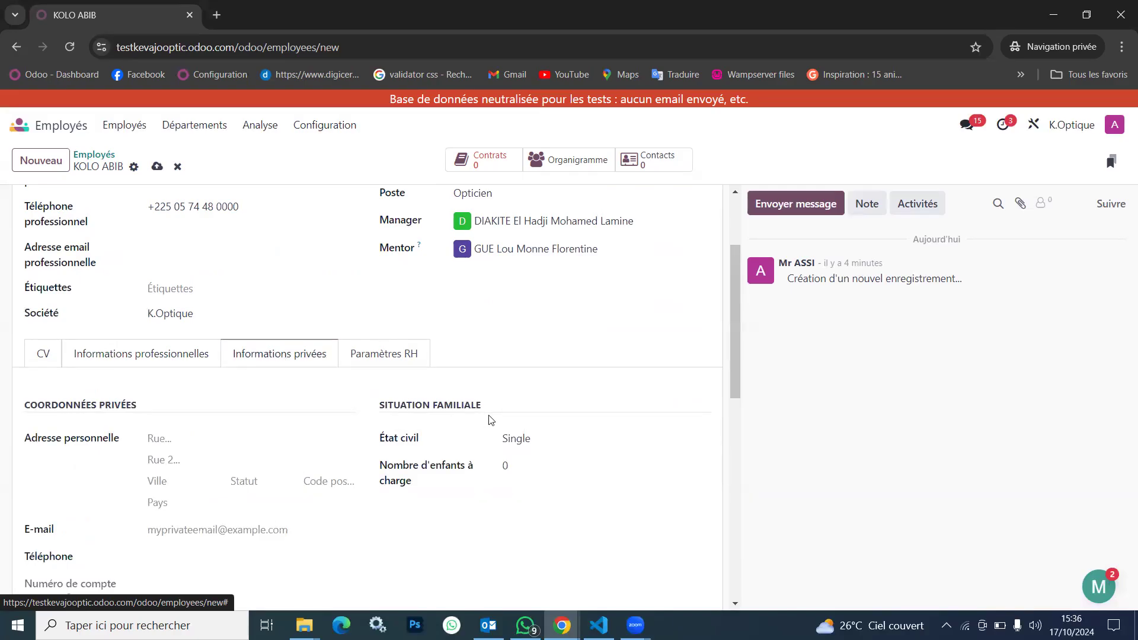
click(538, 442)
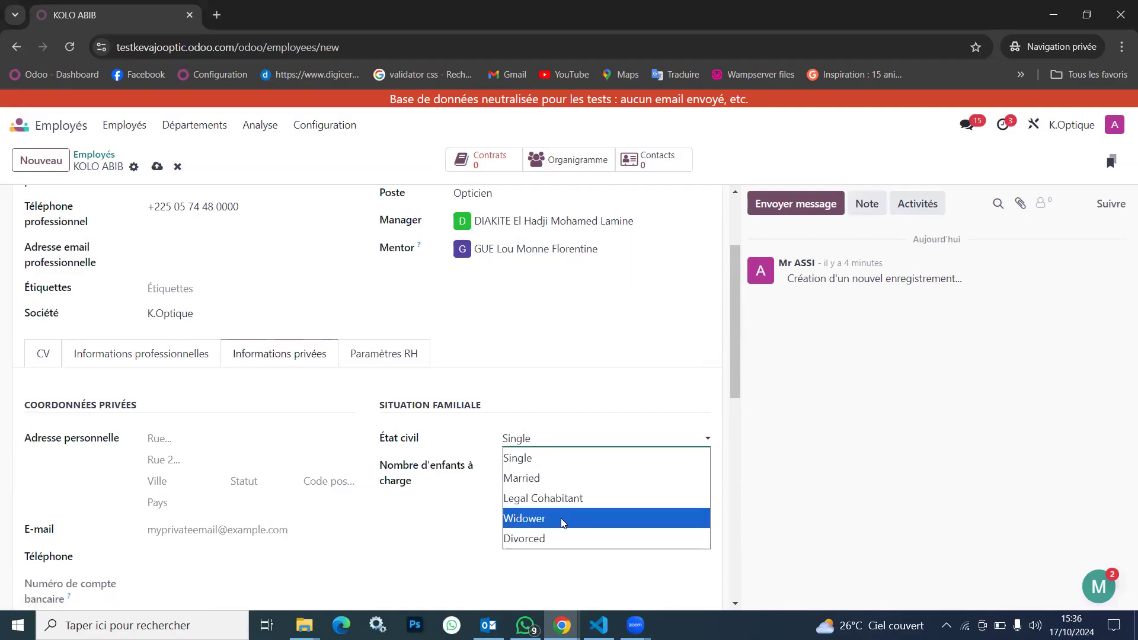
click(545, 460)
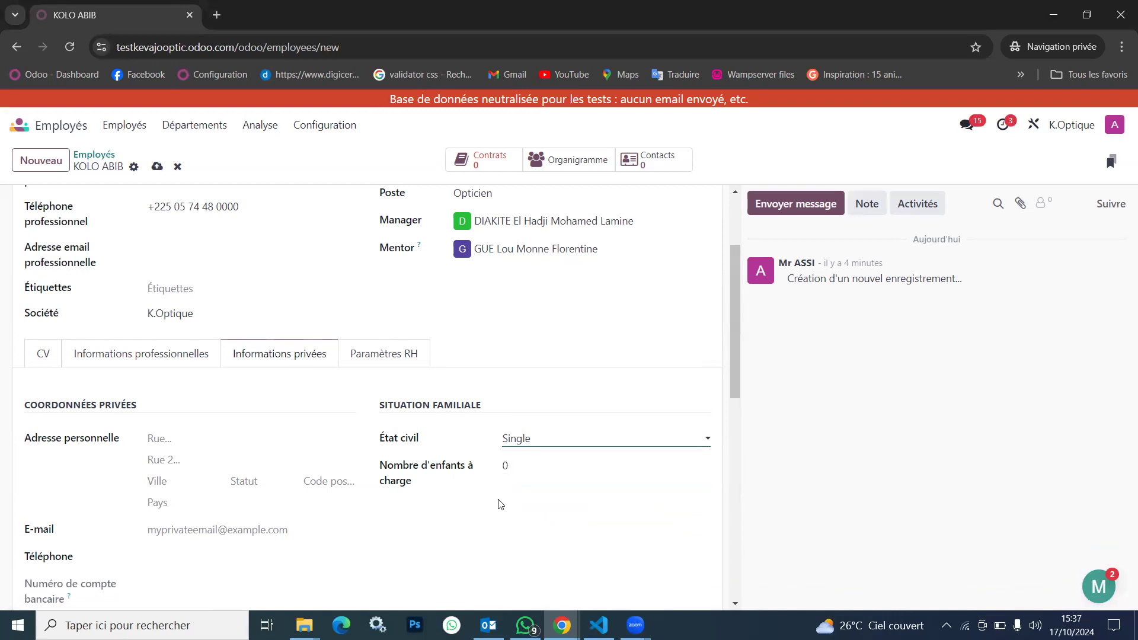
scroll(501, 504, down, 1)
scroll(501, 504, down, 1)
click(599, 315)
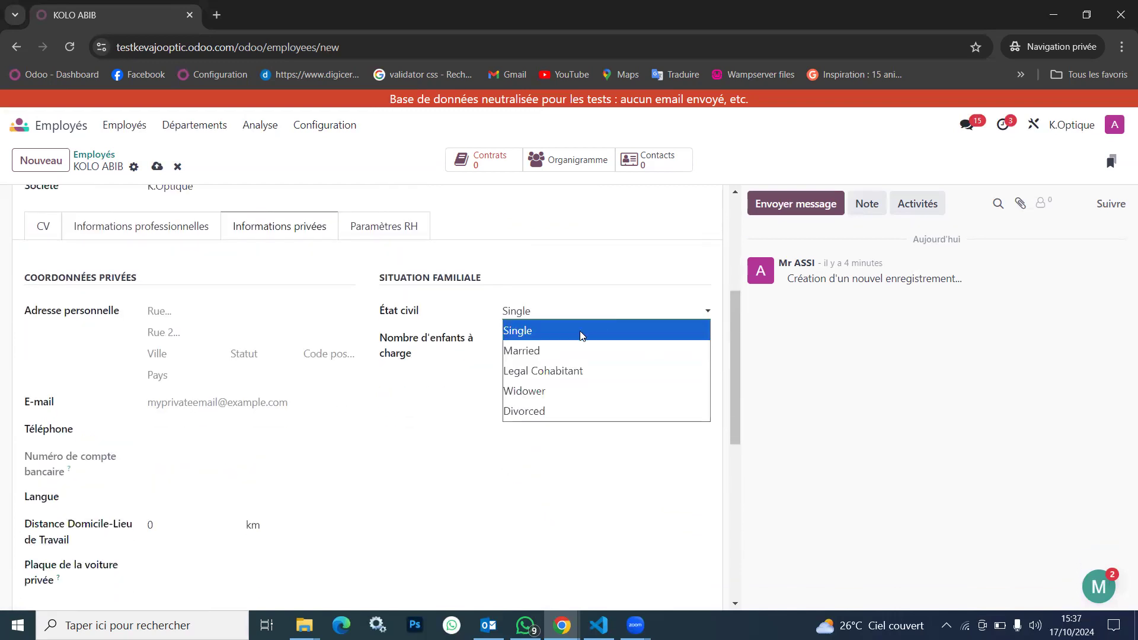
click(539, 355)
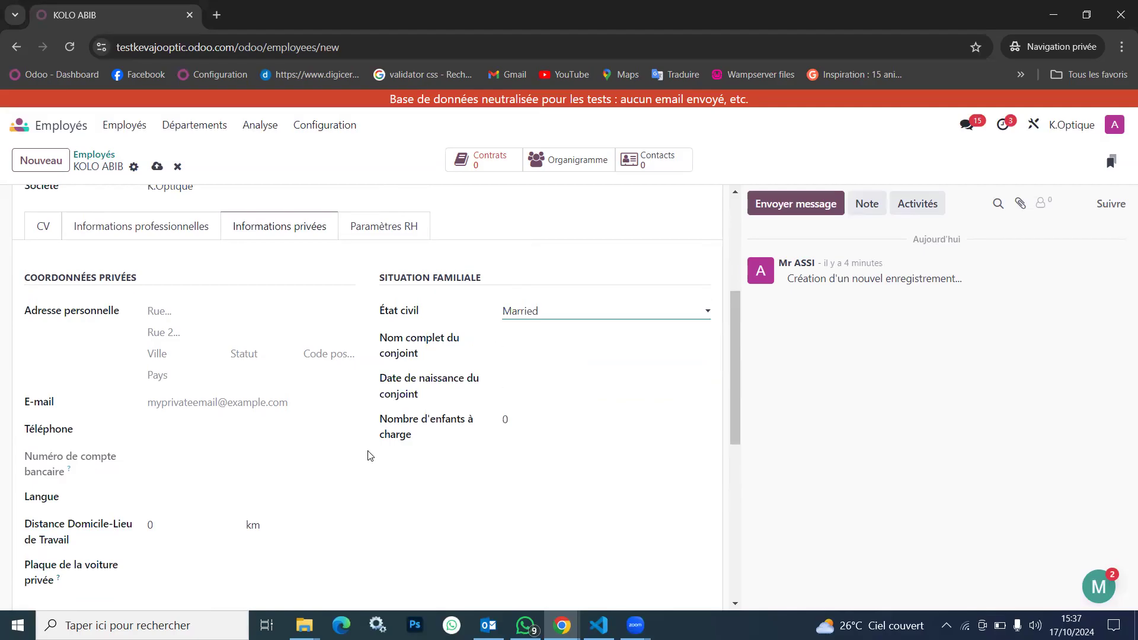
Look over the remaining private information fields and save the new employee record
scroll(371, 456, down, 3)
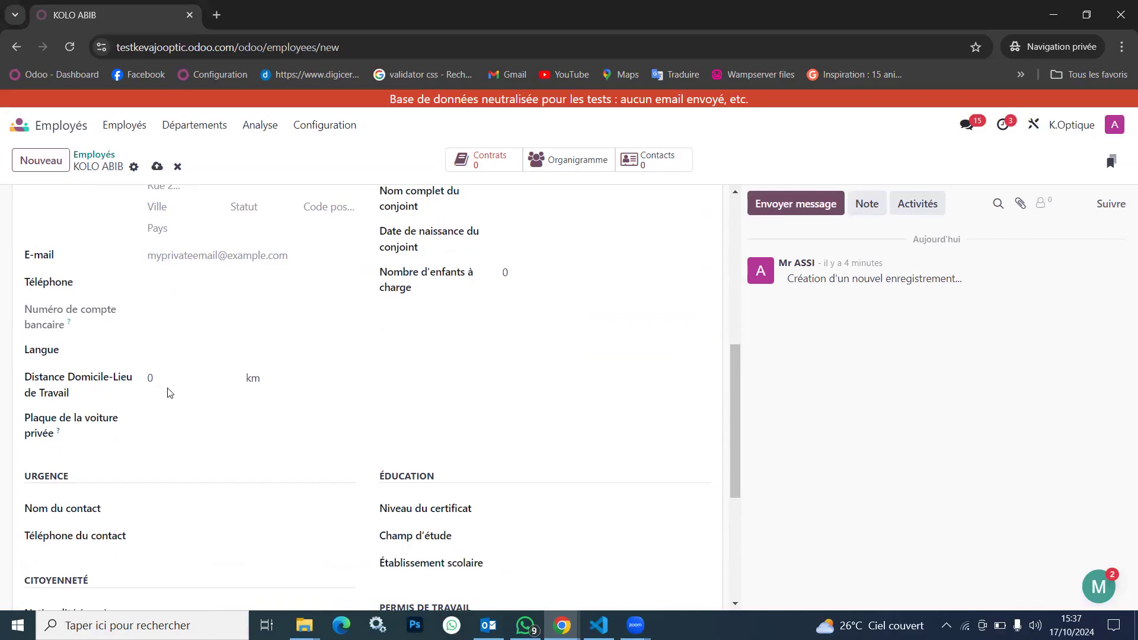
scroll(170, 392, down, 3)
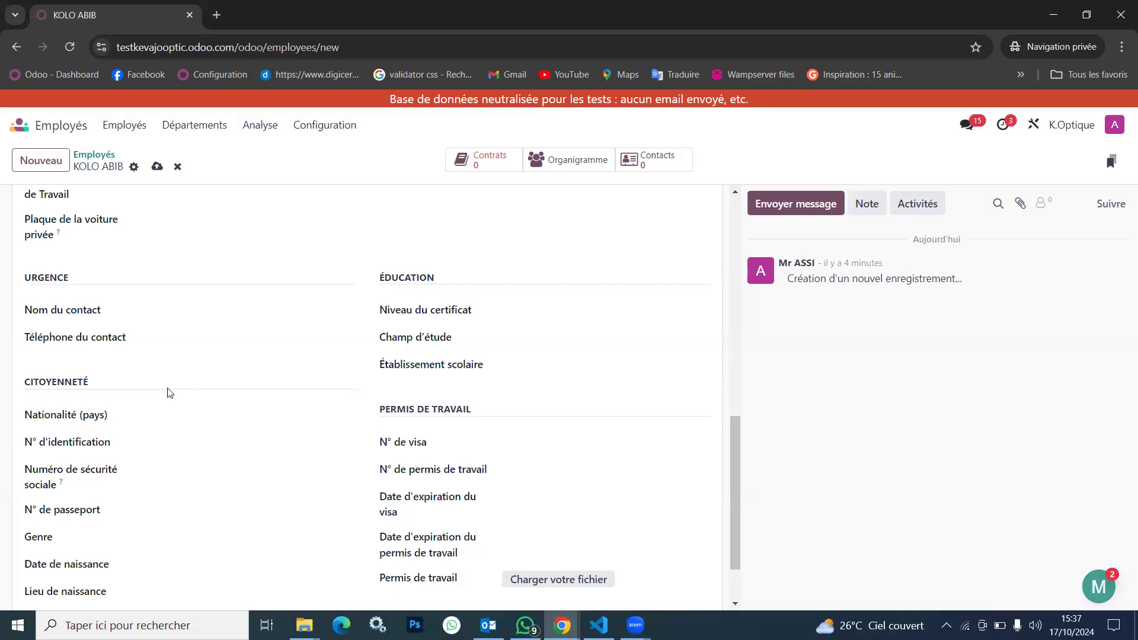
scroll(170, 393, up, 10)
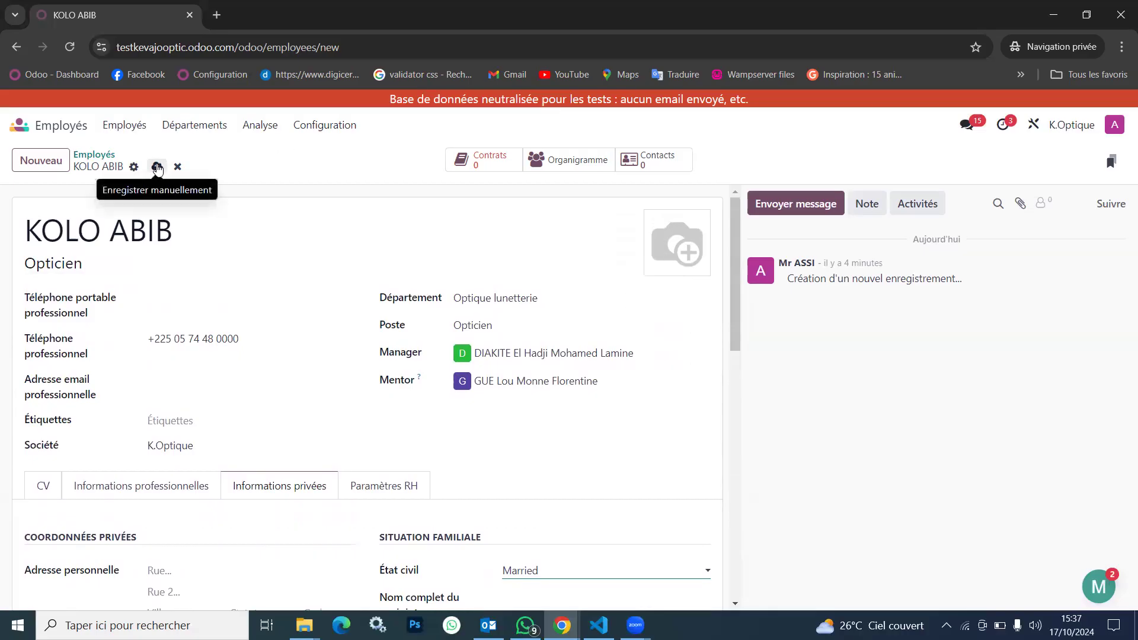
click(157, 168)
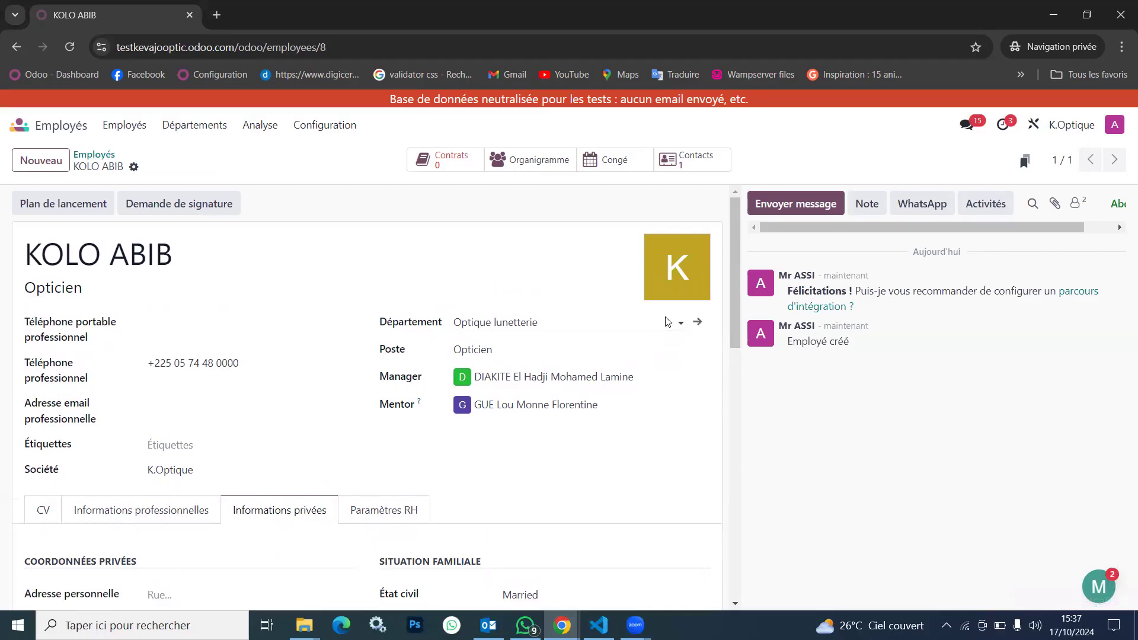
Add a new line to the employee's CV with the title "Agent opticien"
scroll(665, 322, down, 5)
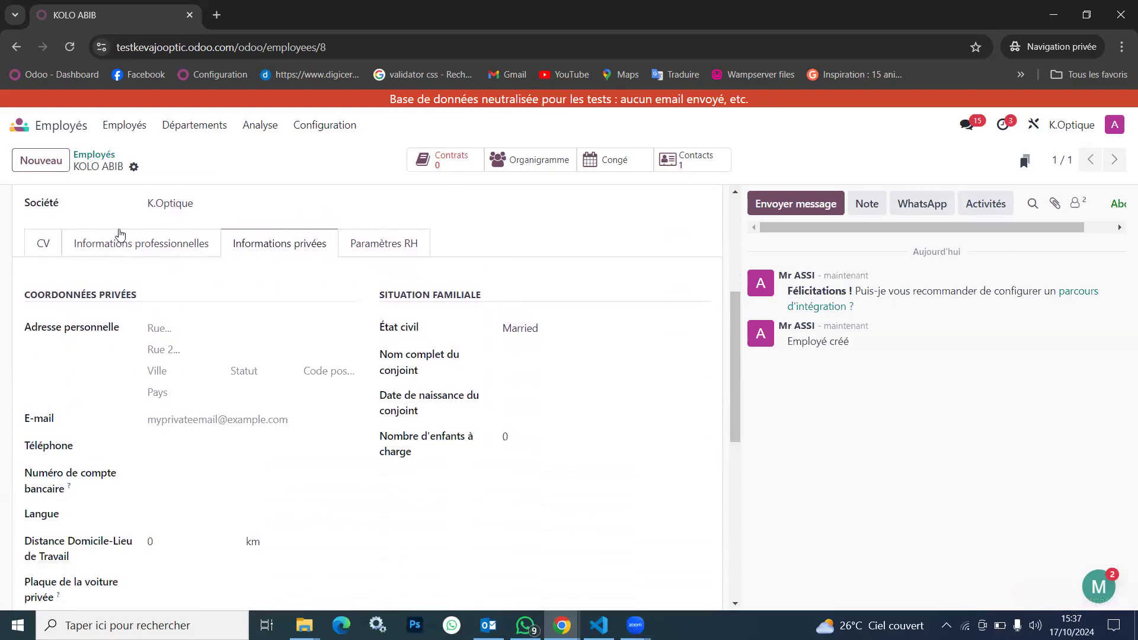
click(42, 245)
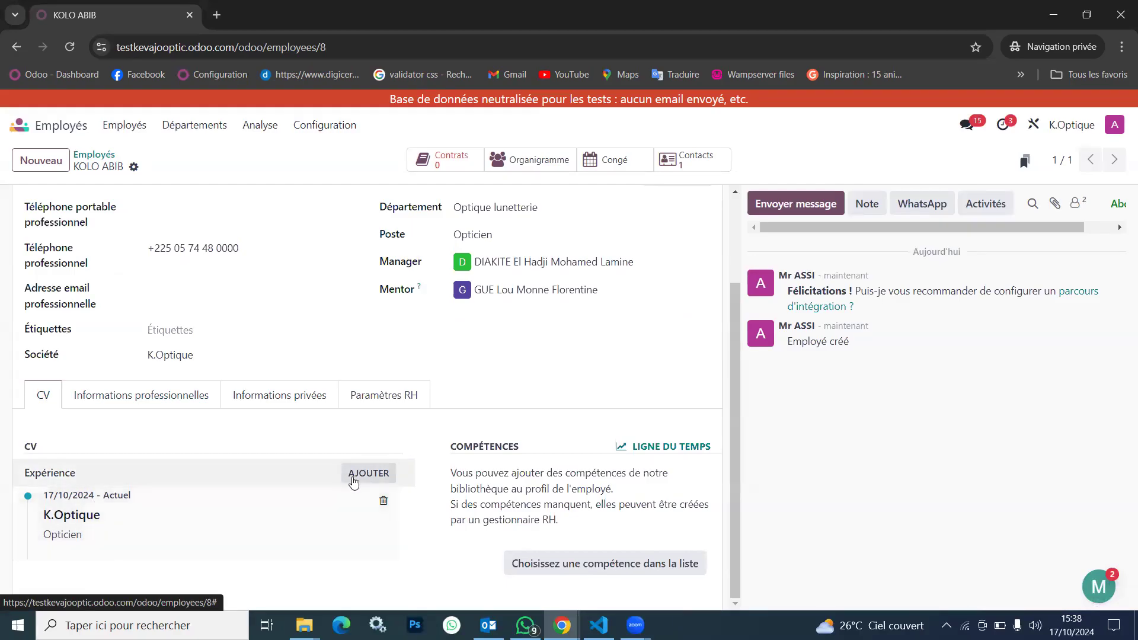
click(368, 480)
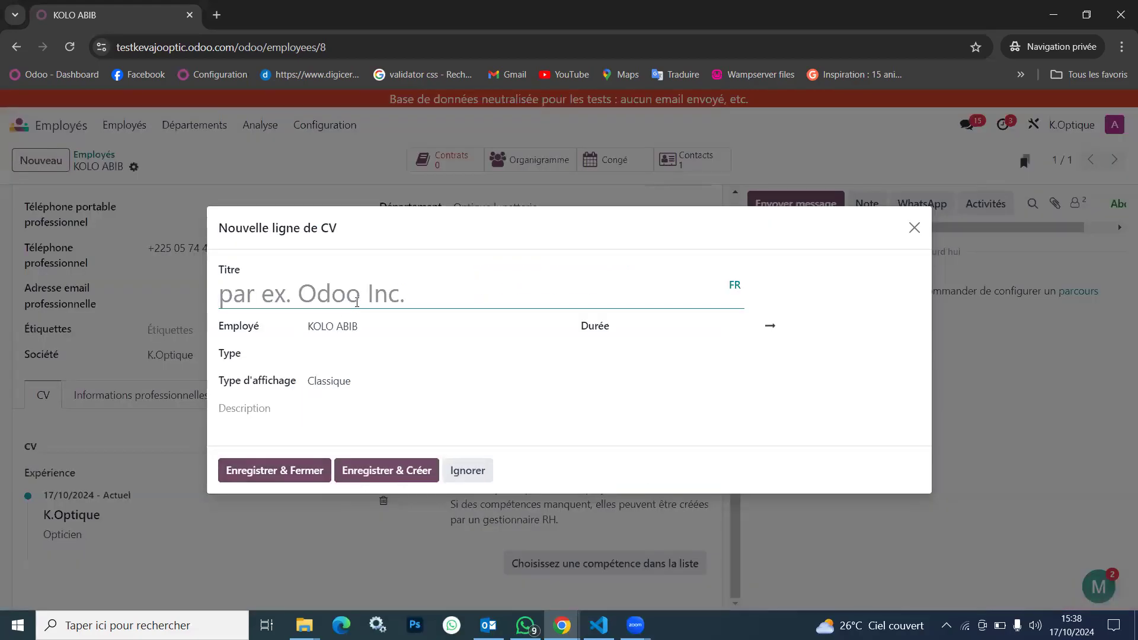
text(a)
key(BackSpace)
text(Agent )
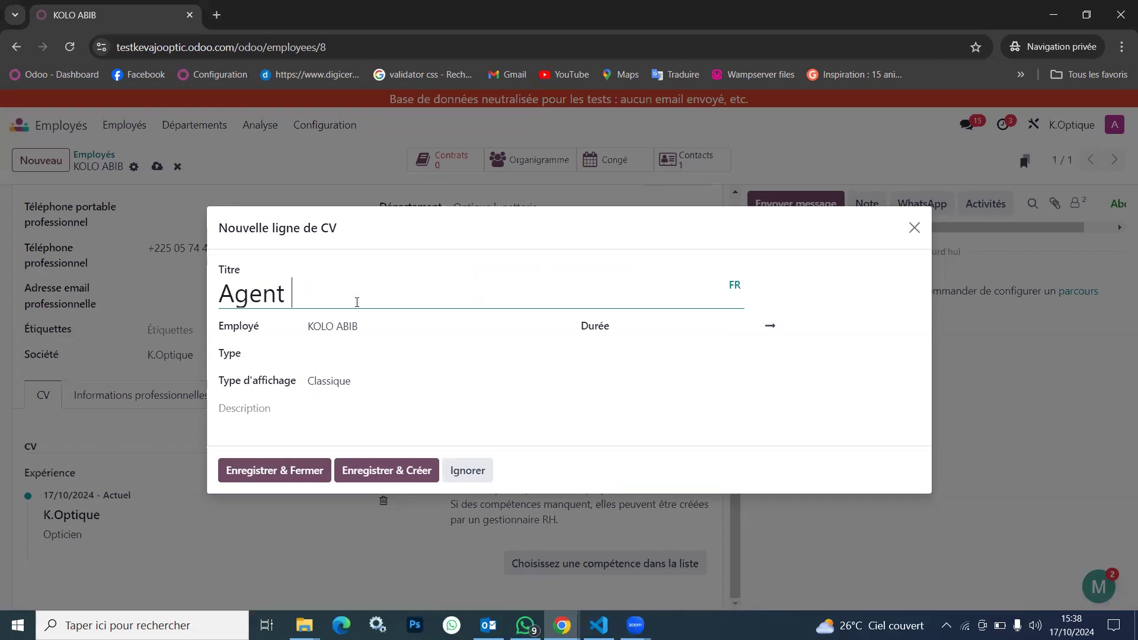
text(opticien)
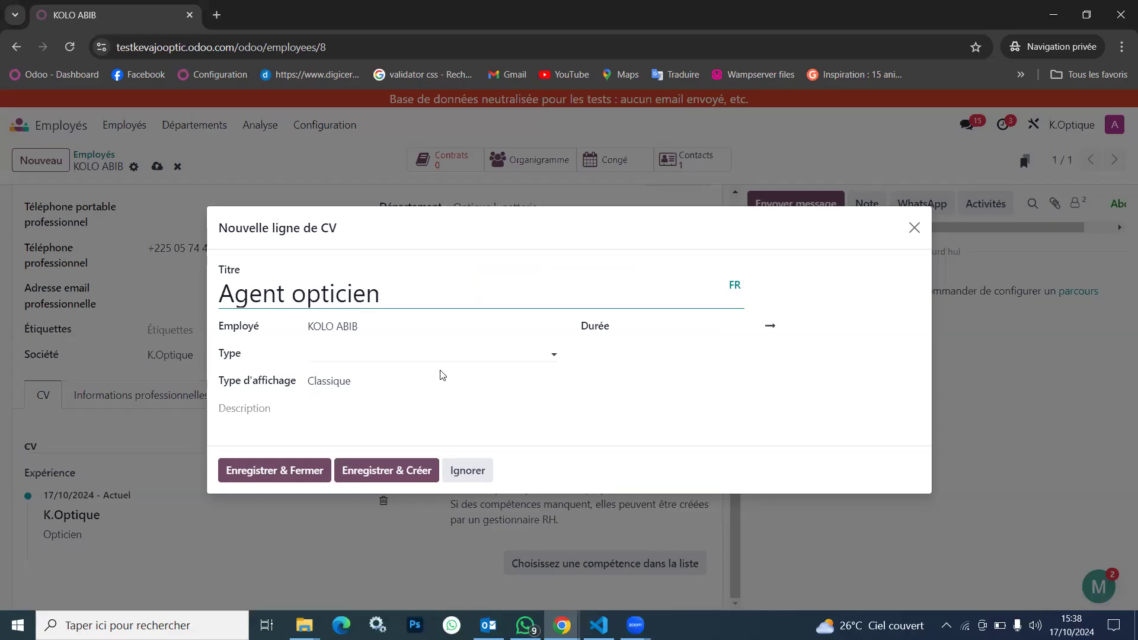
Set the CV line's duration from 01/08/2024 to 30/09/2024
click(678, 331)
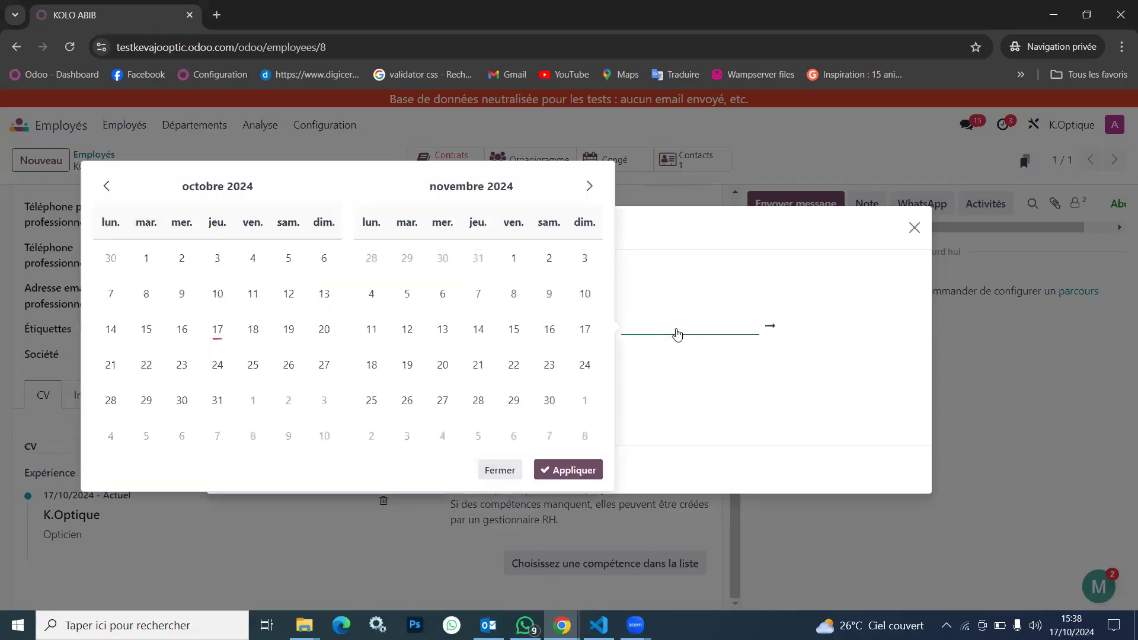
click(218, 186)
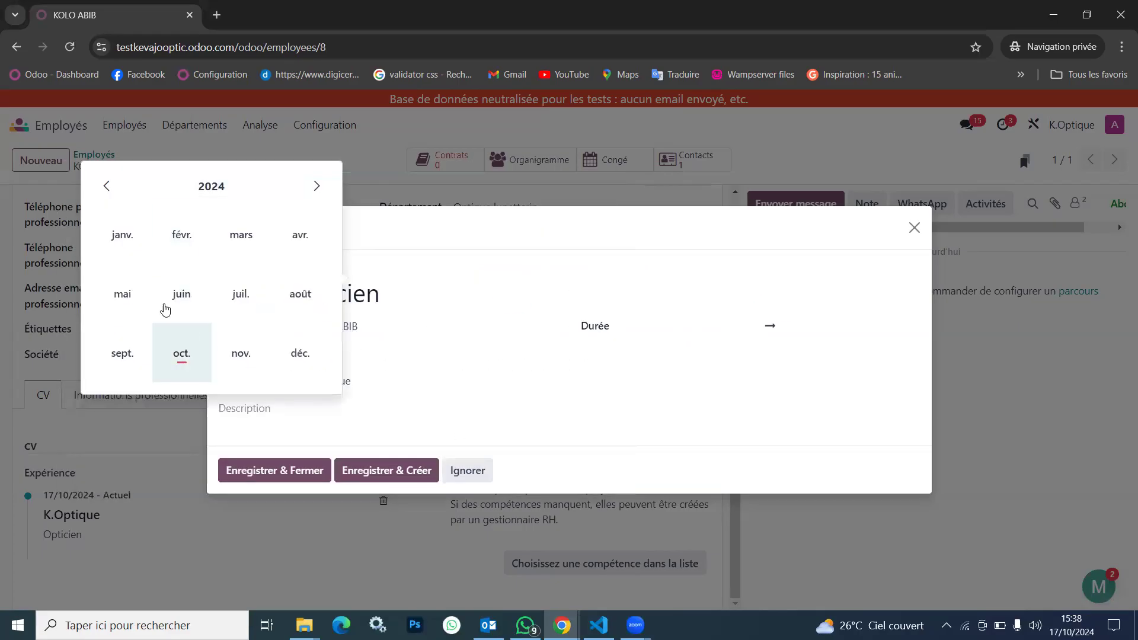
click(123, 355)
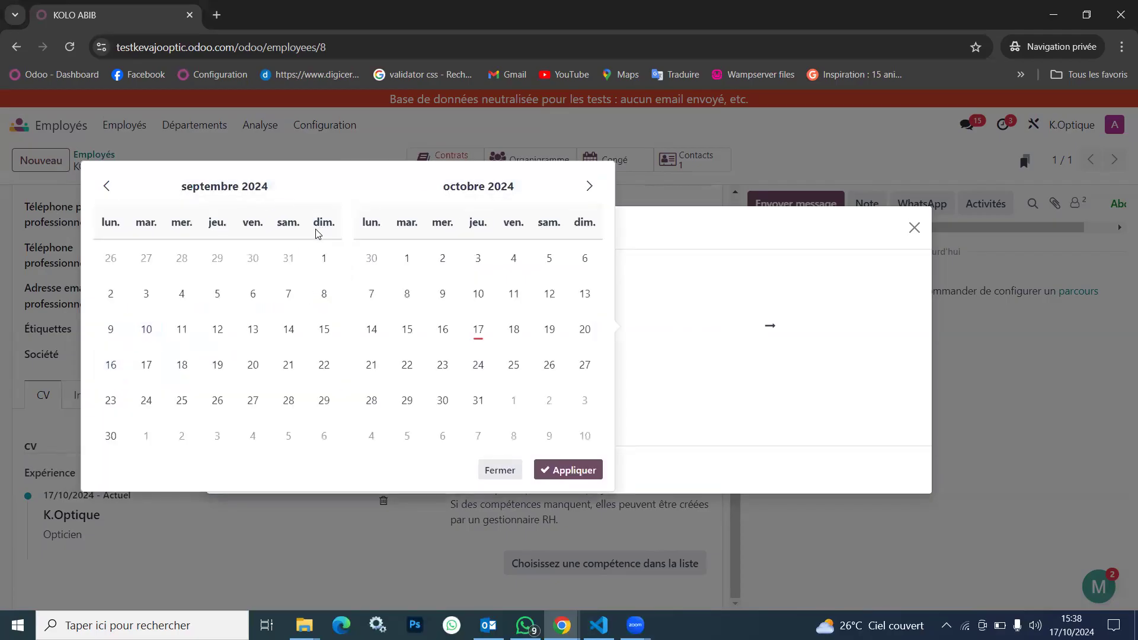
click(314, 187)
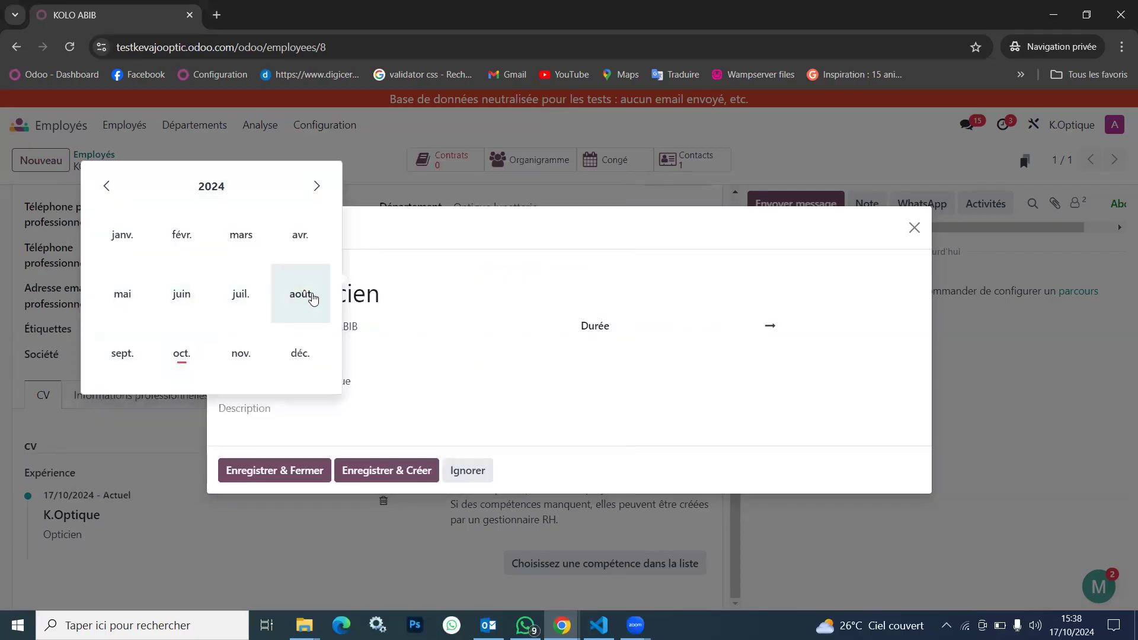
click(303, 298)
click(216, 259)
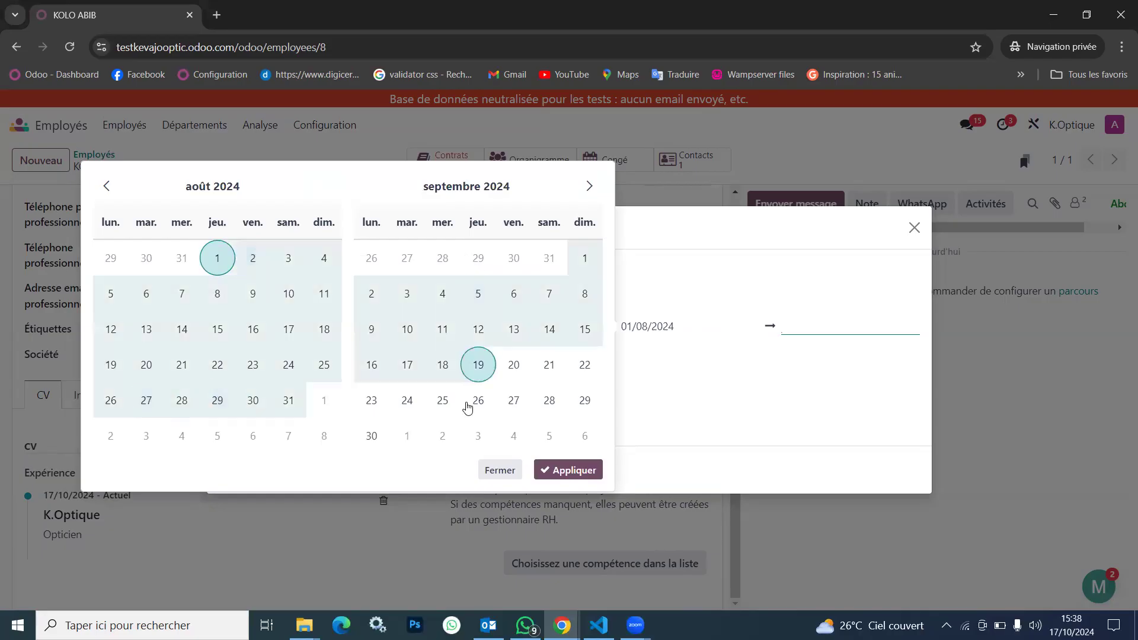
click(378, 436)
click(572, 470)
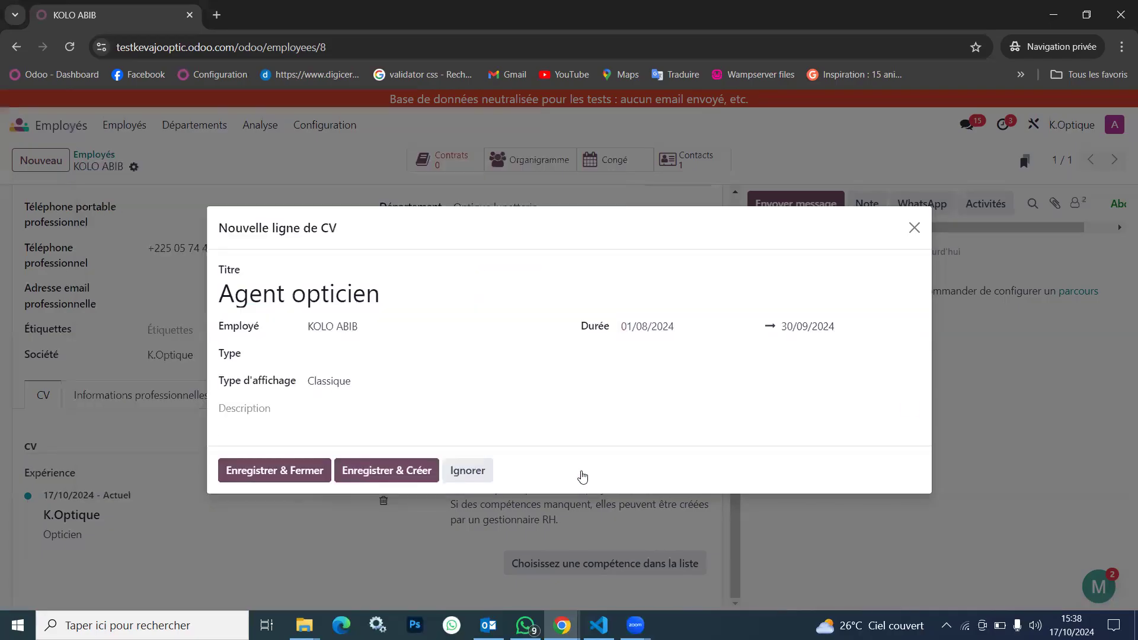
Set the CV line's type to Expérience, then save and close it
click(365, 357)
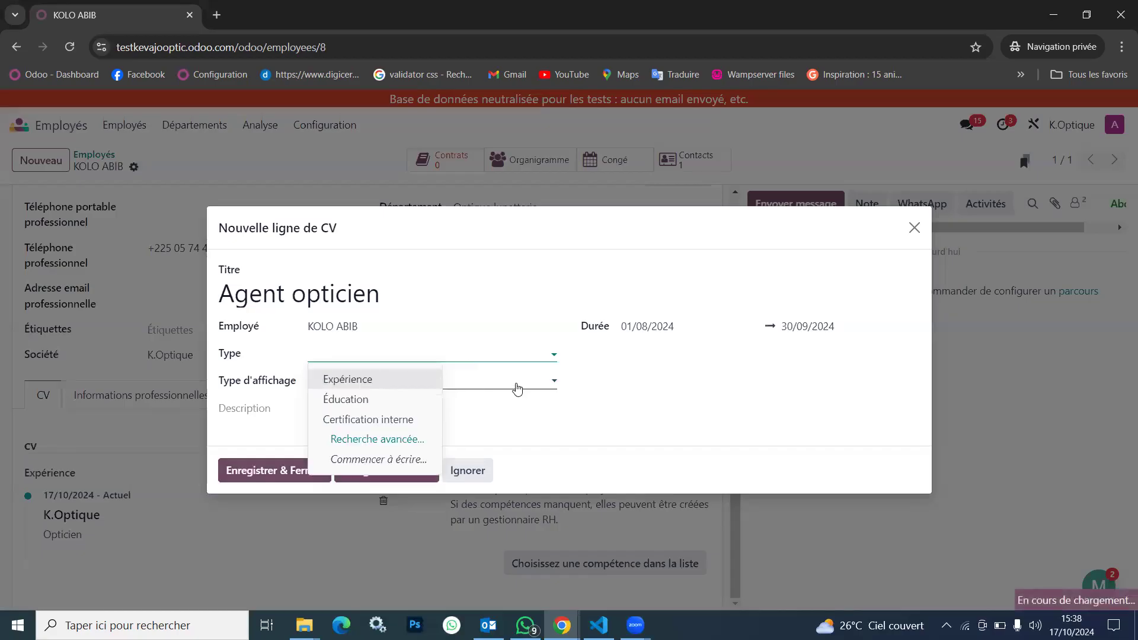
click(517, 384)
click(464, 358)
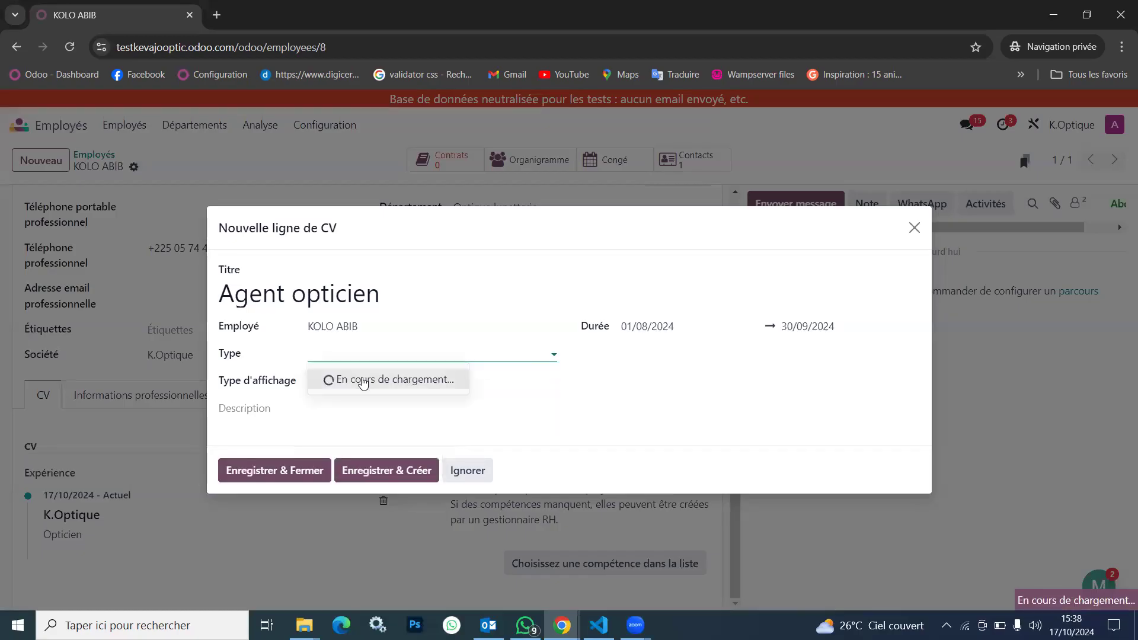
click(373, 380)
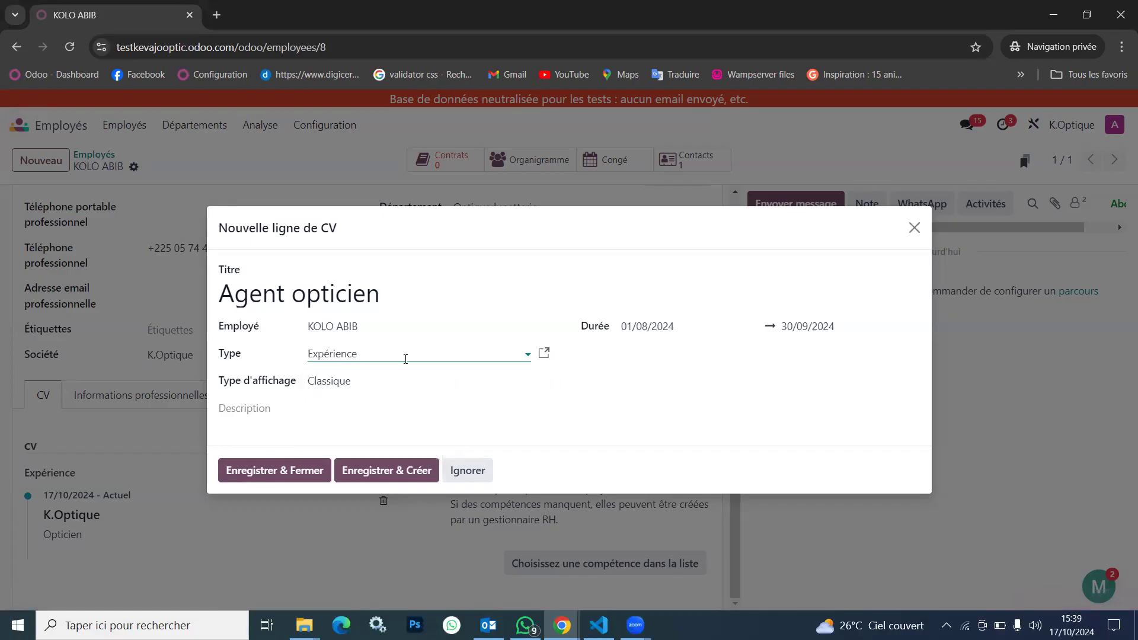
click(406, 359)
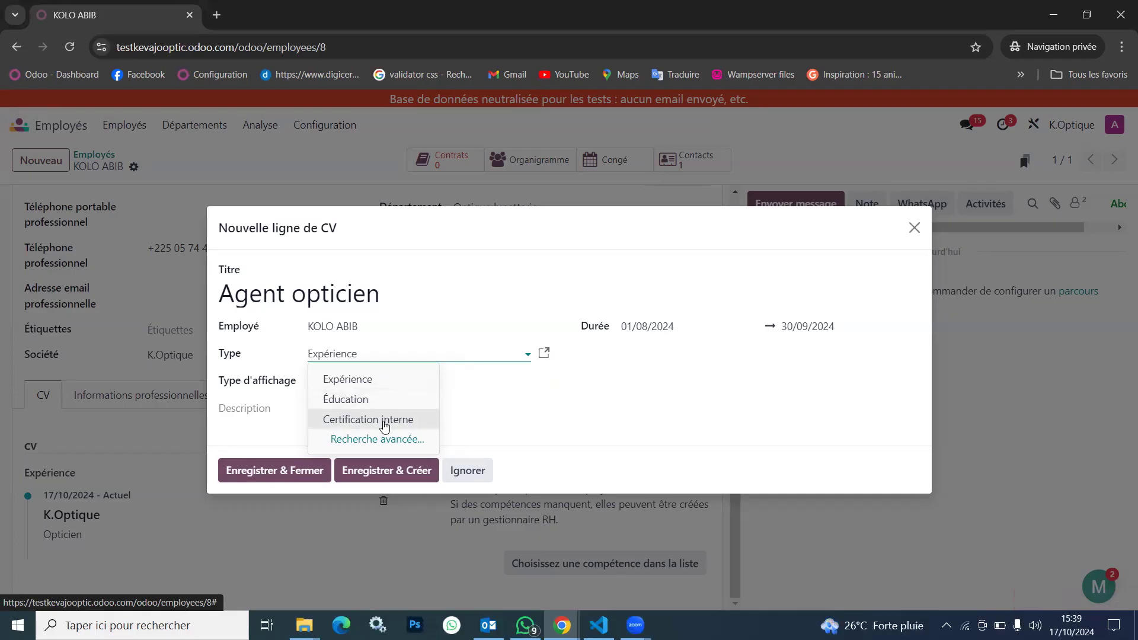
click(579, 394)
click(248, 472)
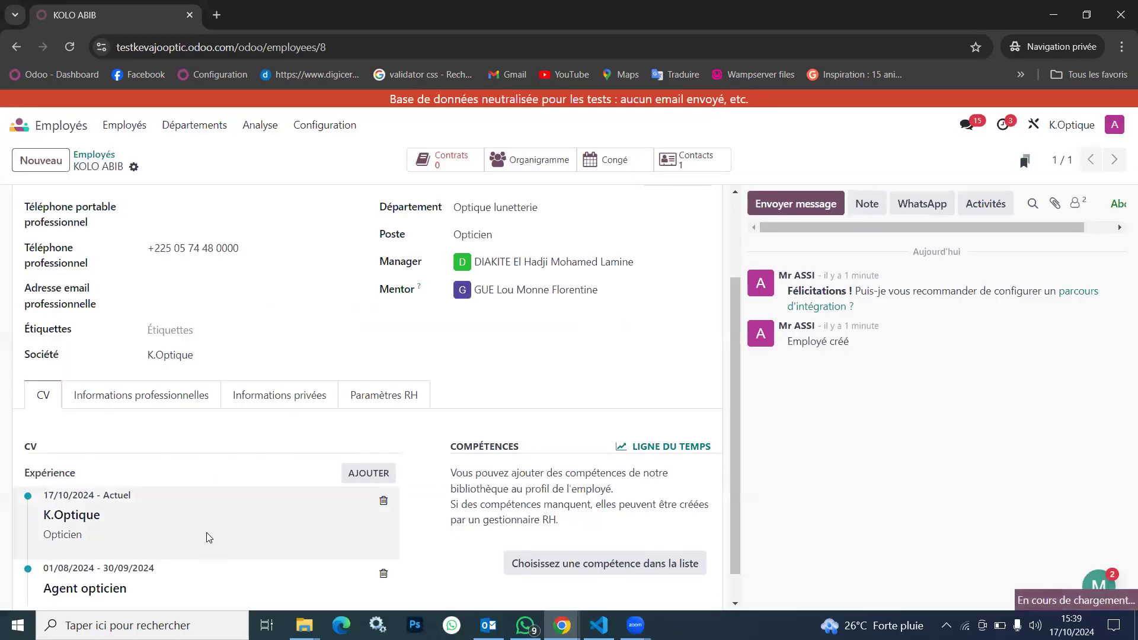
Add the Opticien certifié skill Optique lunetterie at level A1 (30%), saving it and starting another skill entry
scroll(209, 537, down, 1)
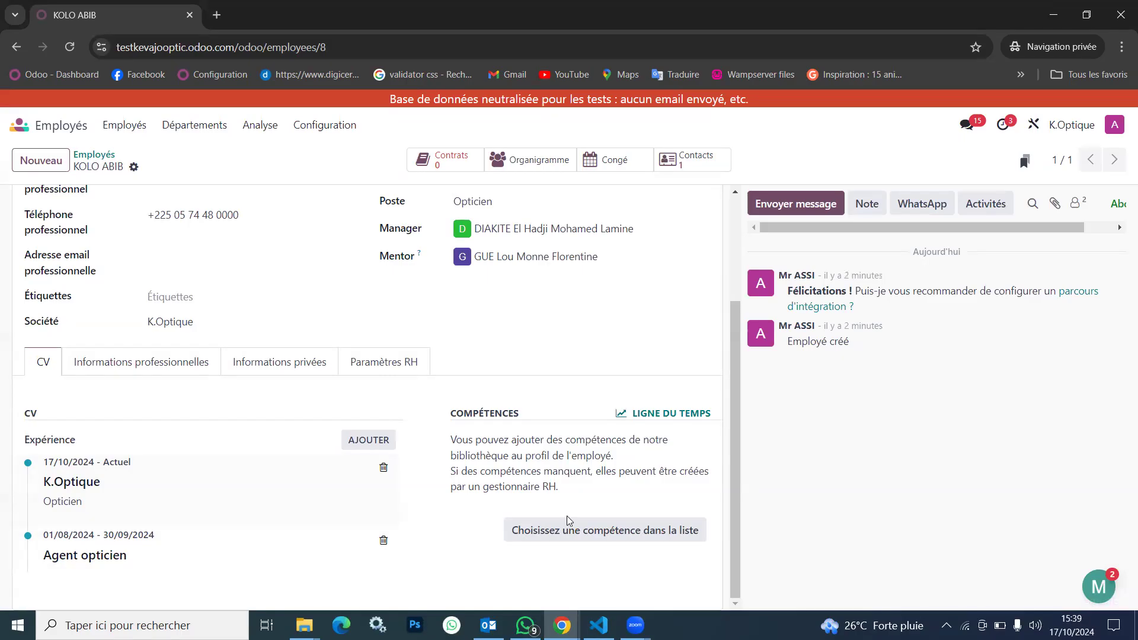
click(568, 532)
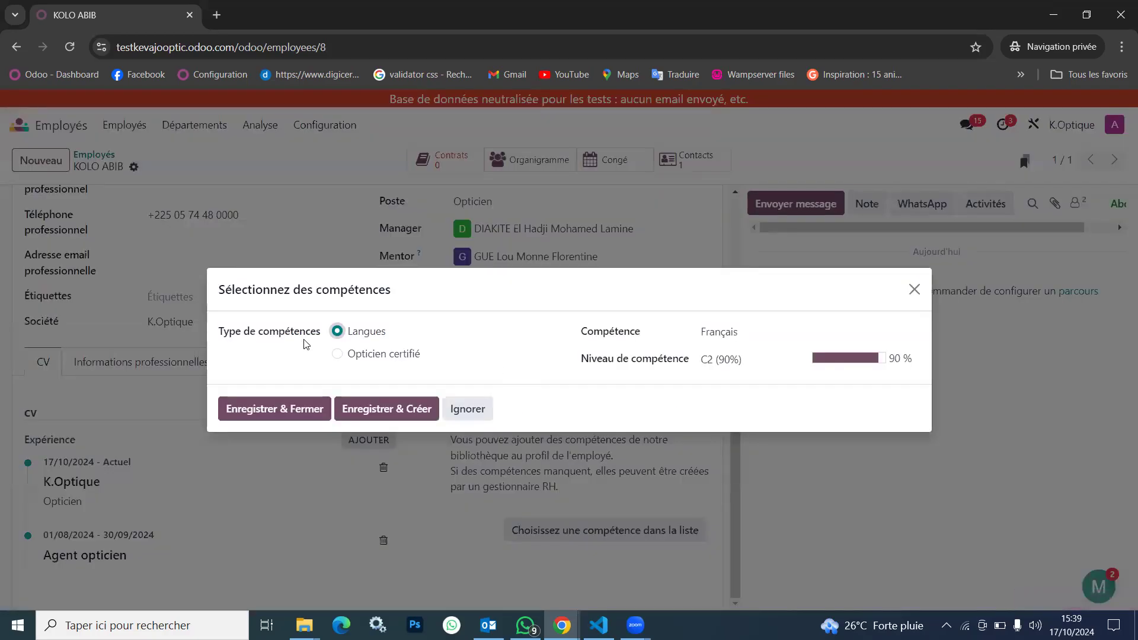
click(337, 354)
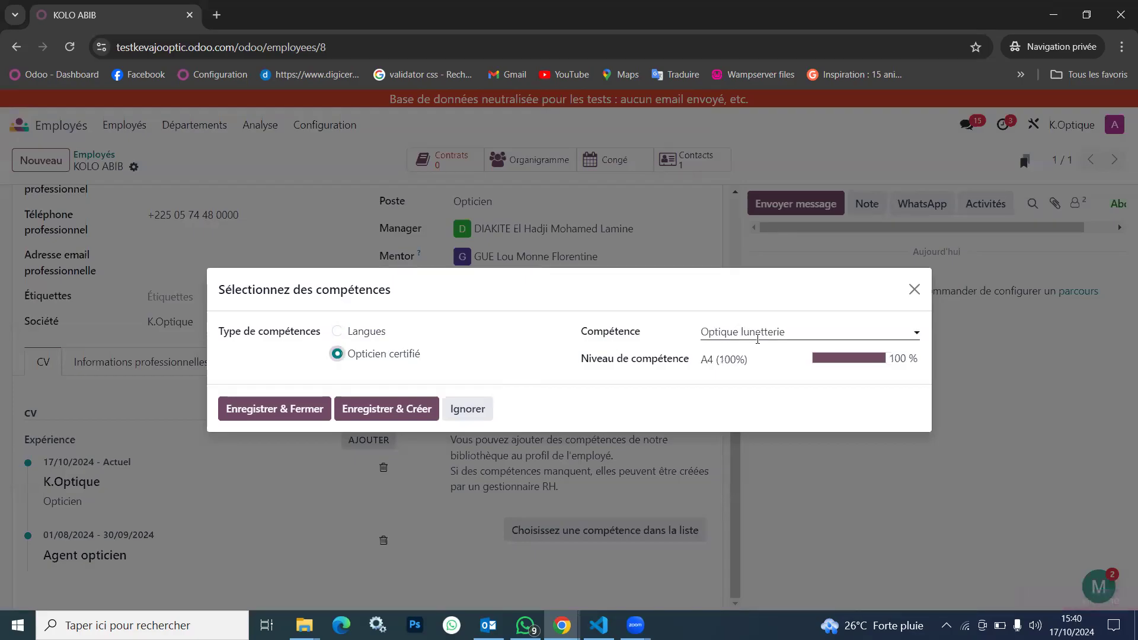
click(734, 355)
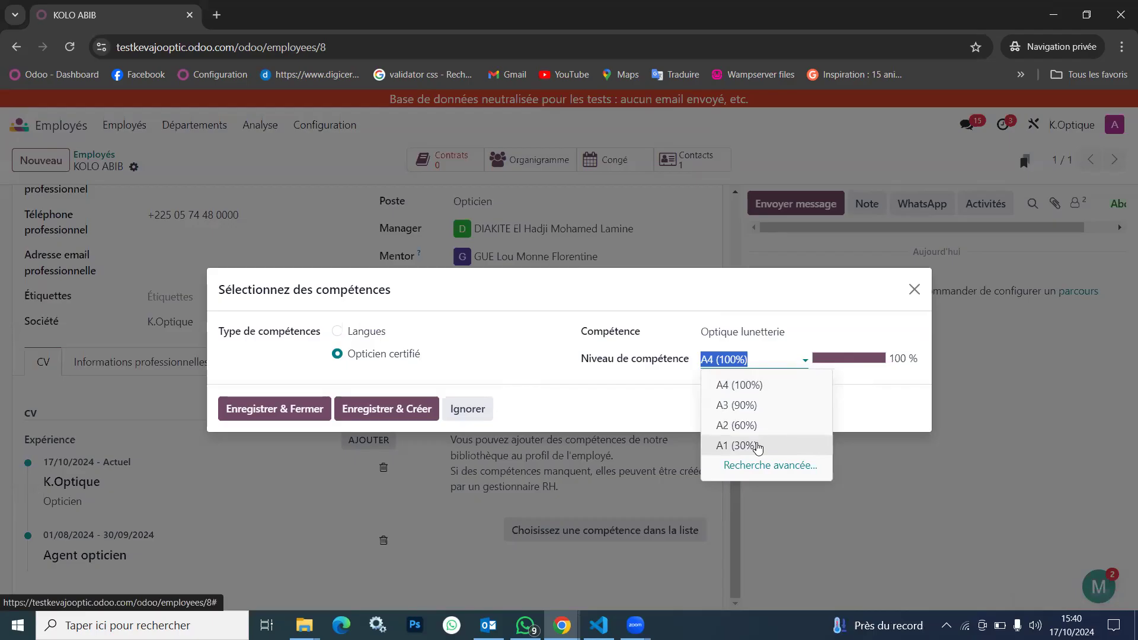
click(758, 447)
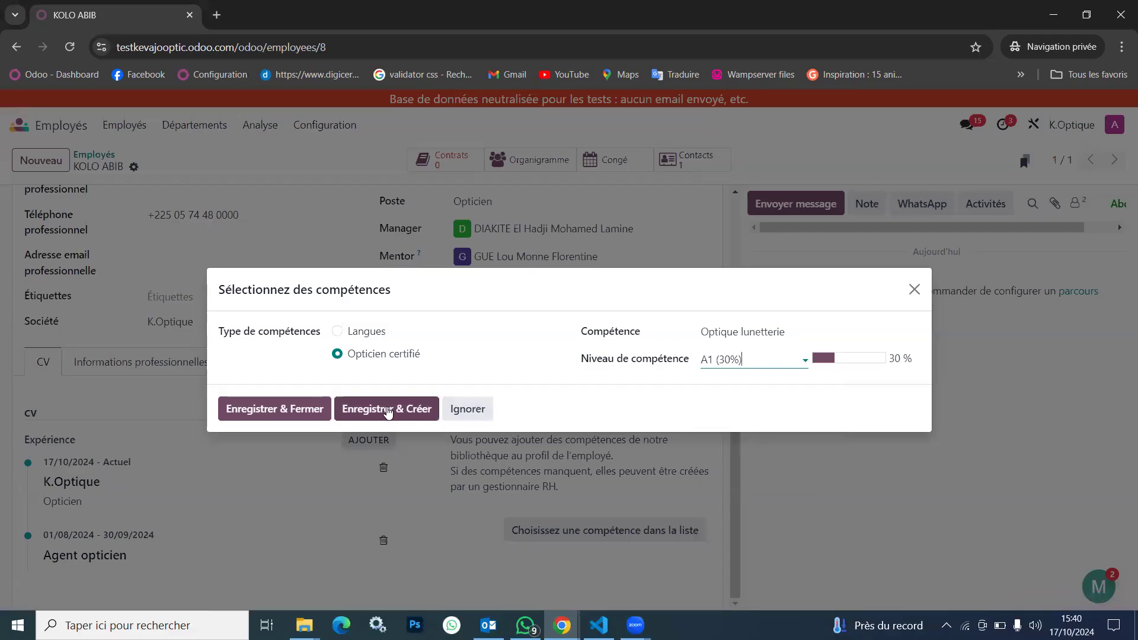
click(791, 332)
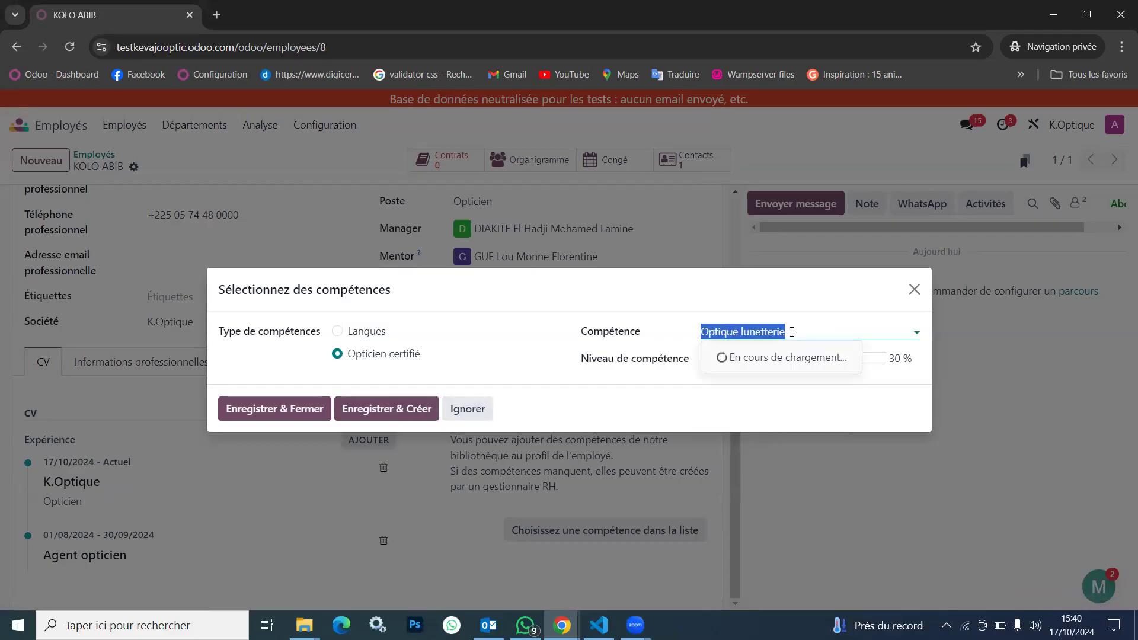
click(792, 332)
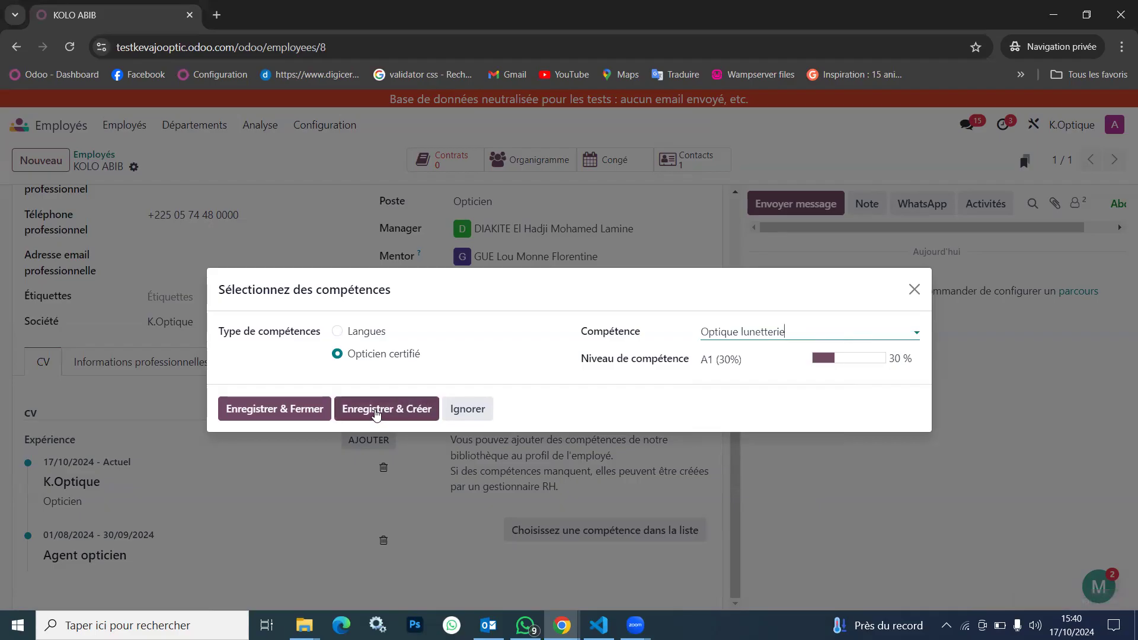
click(375, 414)
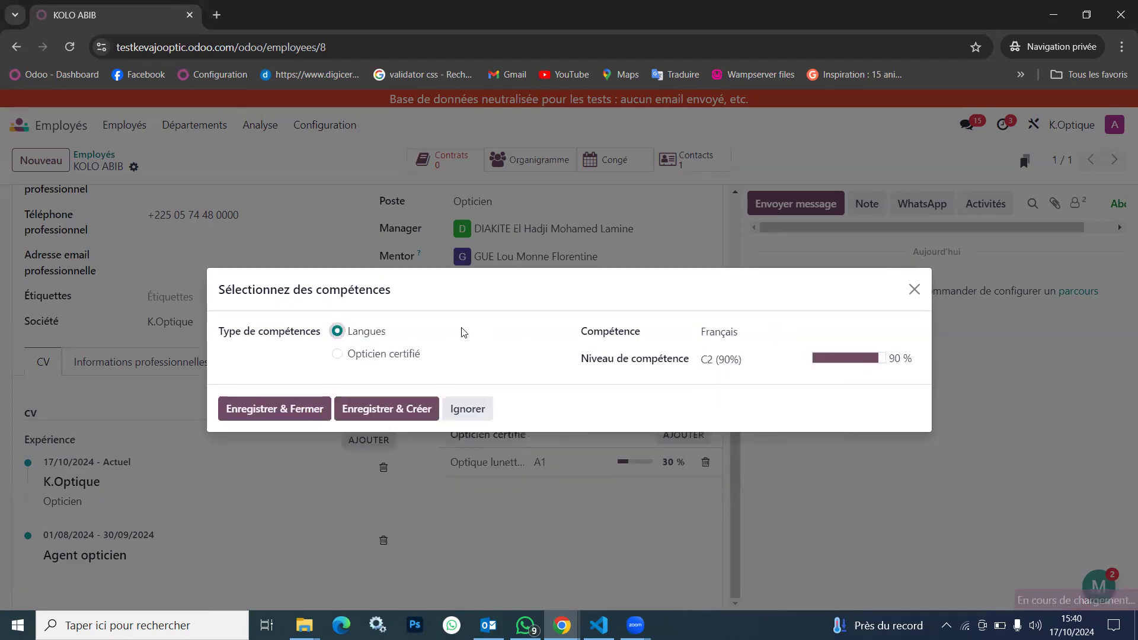
Save the Langues skill Français at level C2 (90%) and discard the additional skill entry
click(735, 357)
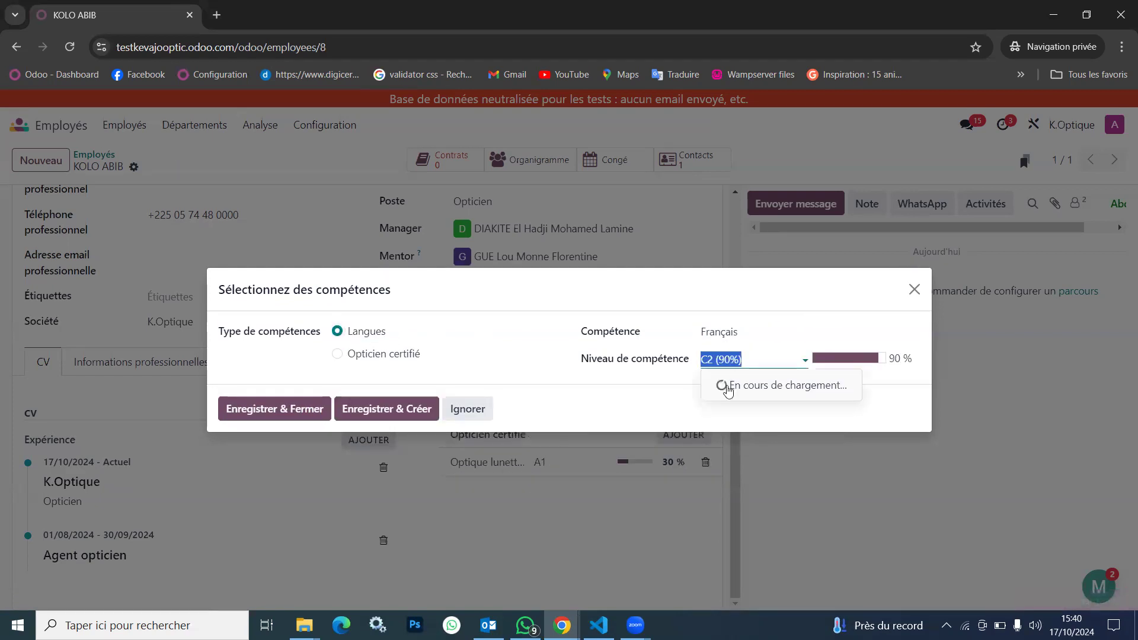
click(377, 413)
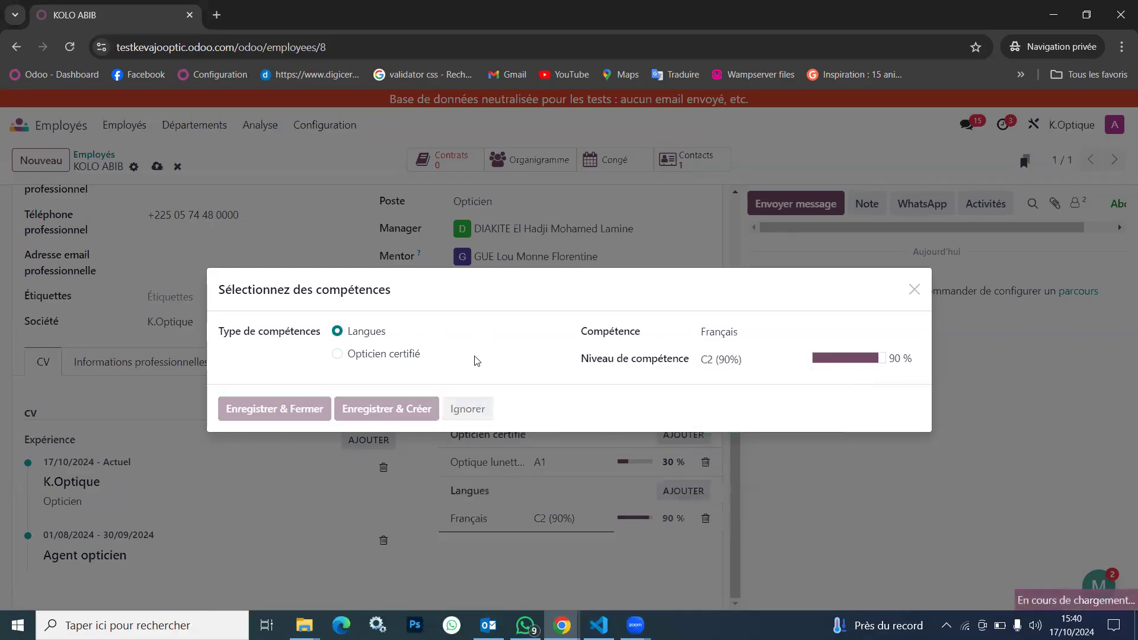
click(386, 354)
click(745, 333)
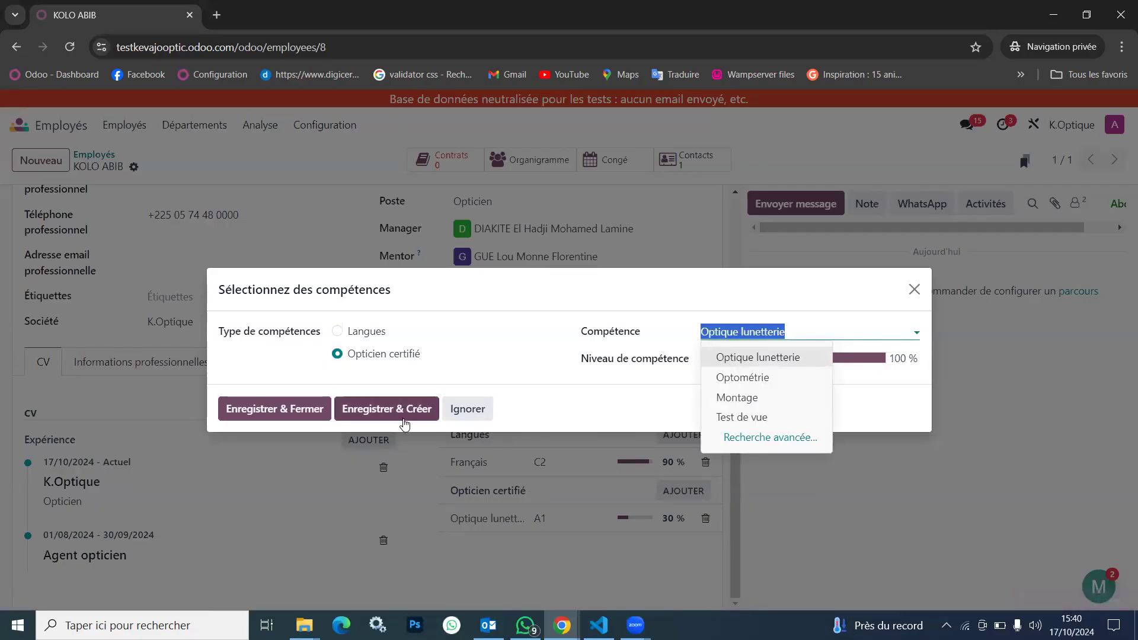
click(467, 409)
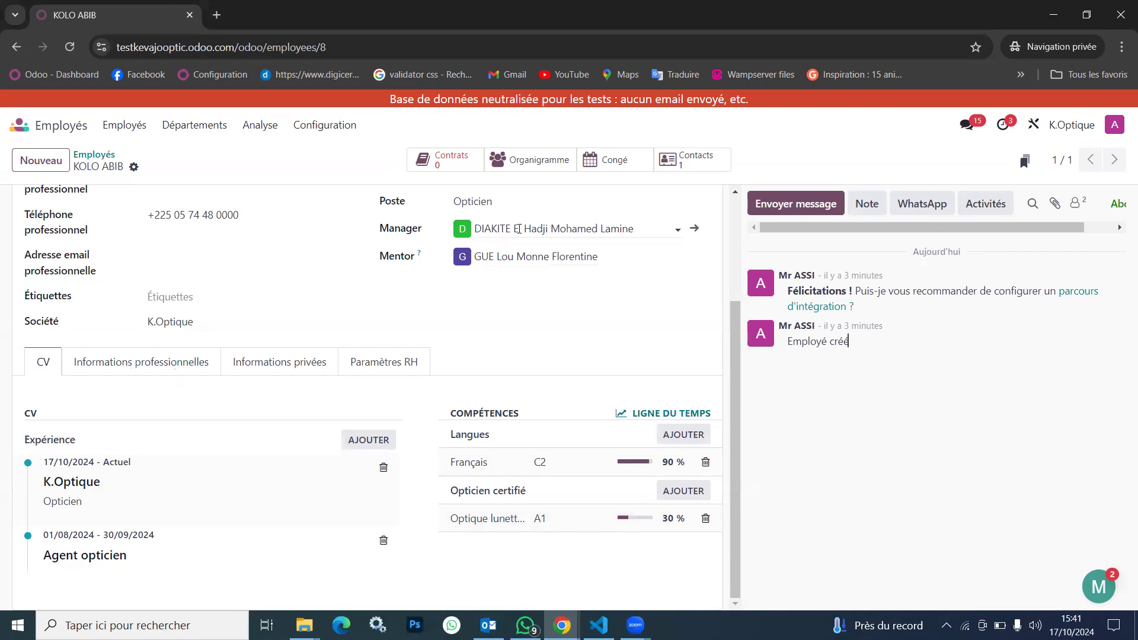
Review the employee's professional information and the company organisation chart, expanding the two-person team under the first optician
click(127, 361)
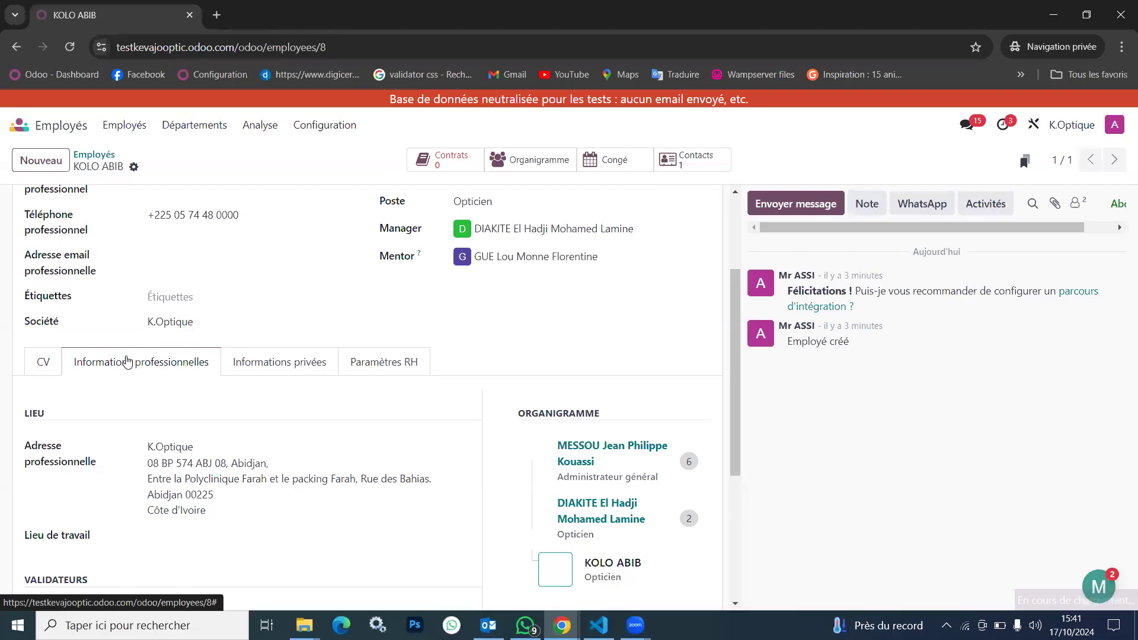
scroll(633, 435, down, 1)
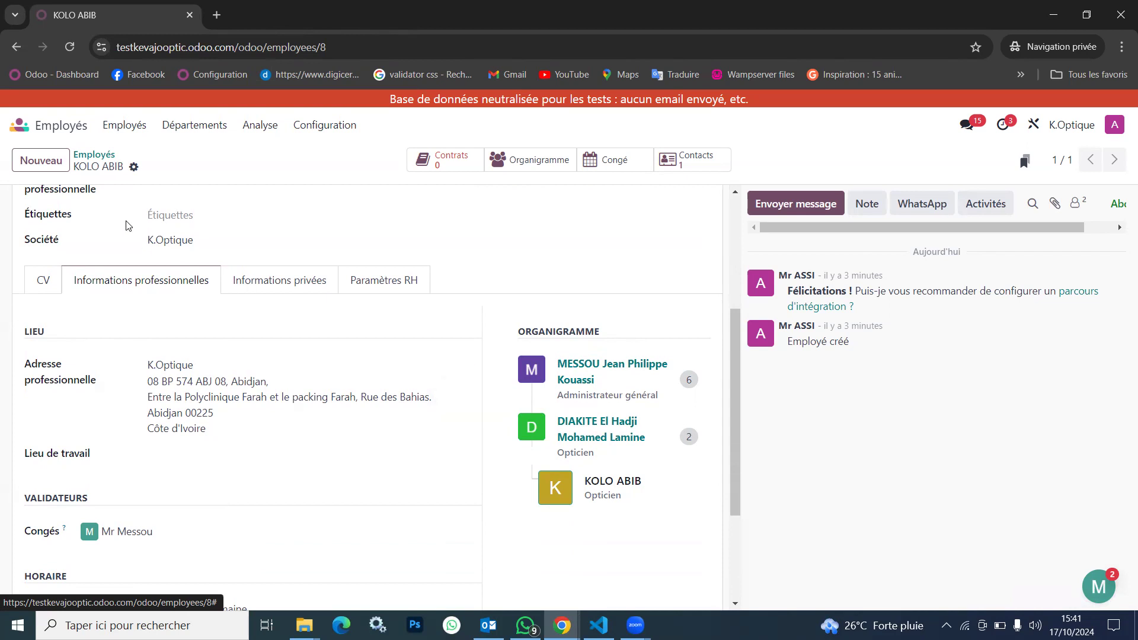
click(125, 125)
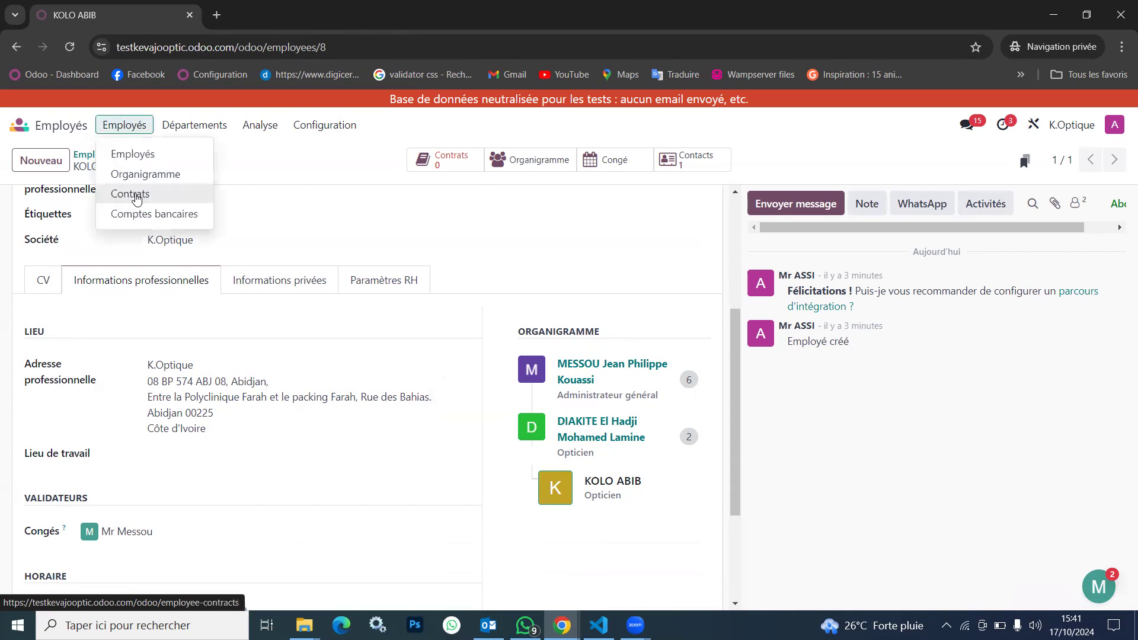
click(155, 174)
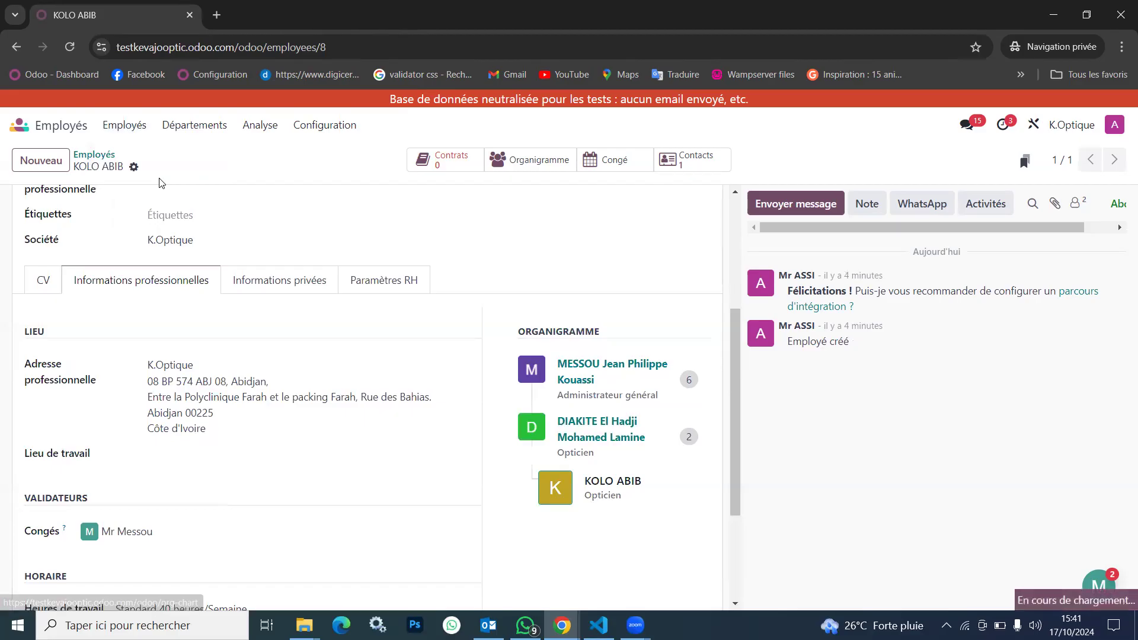
click(125, 131)
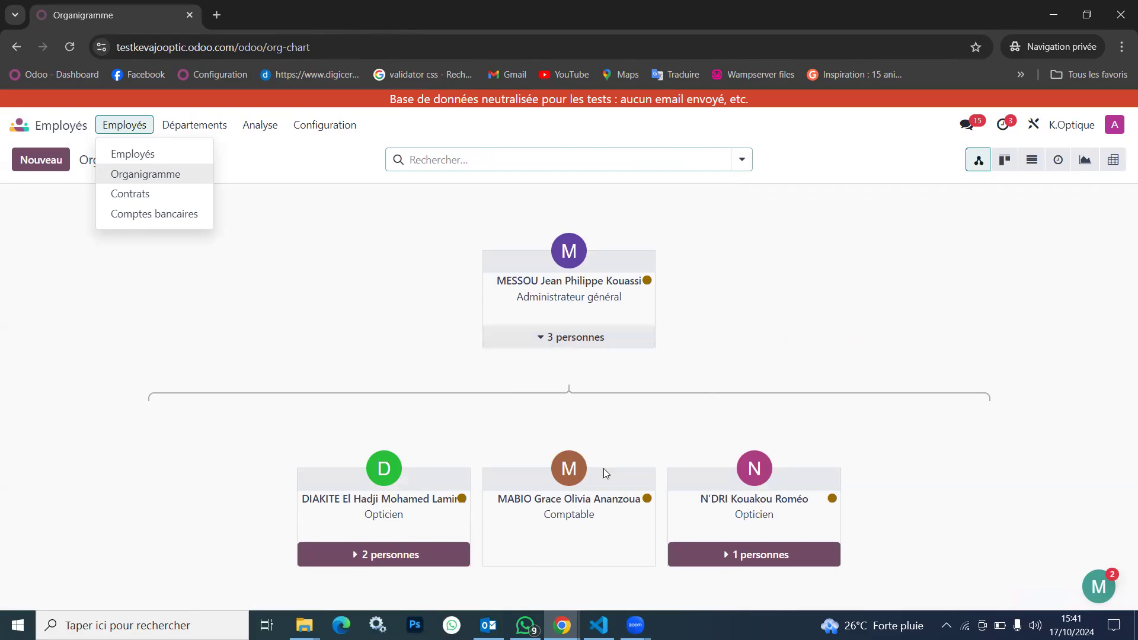
click(353, 550)
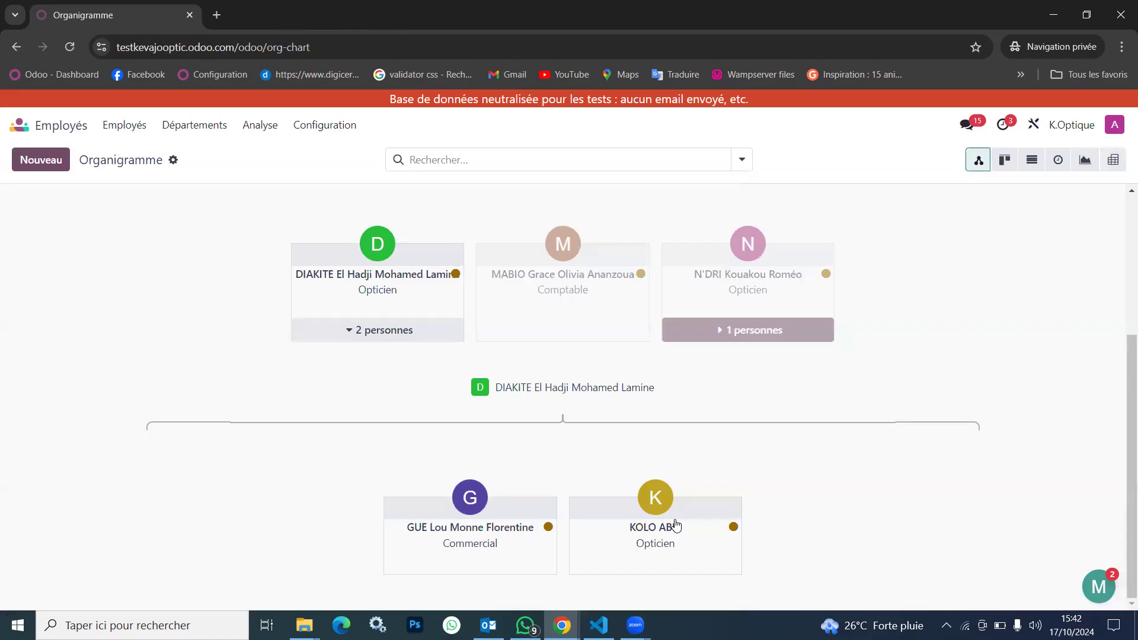
List only the employees belonging to the Optique lunetterie department
click(124, 125)
click(122, 152)
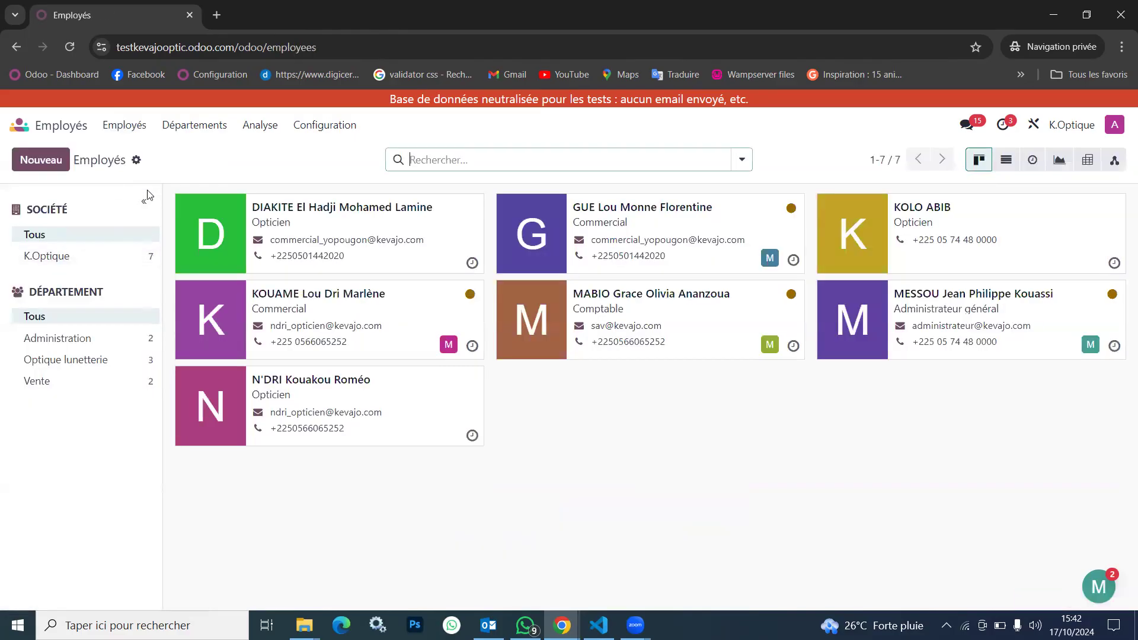
click(75, 360)
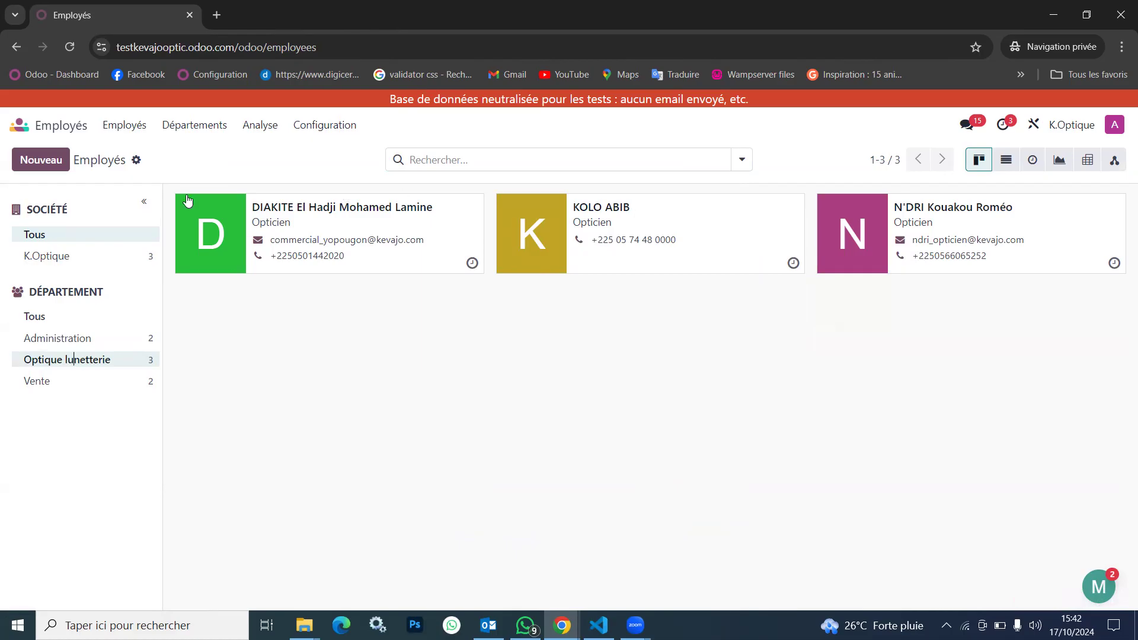
Create a department named Comptabilité with the fourth listed employee as its manager, and save it
click(196, 131)
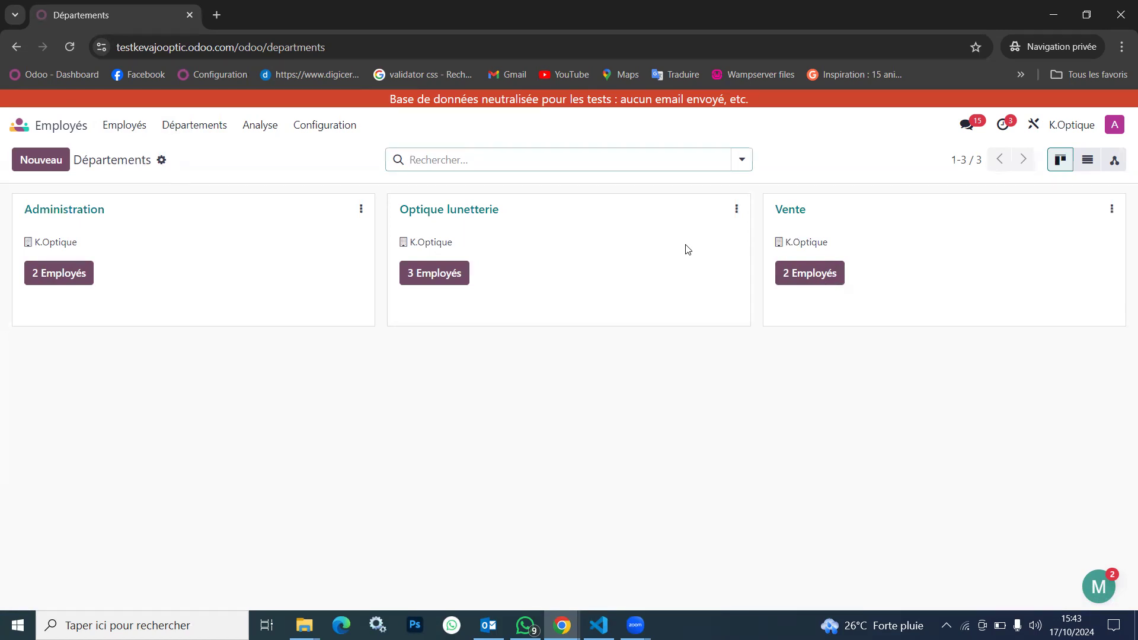
click(49, 168)
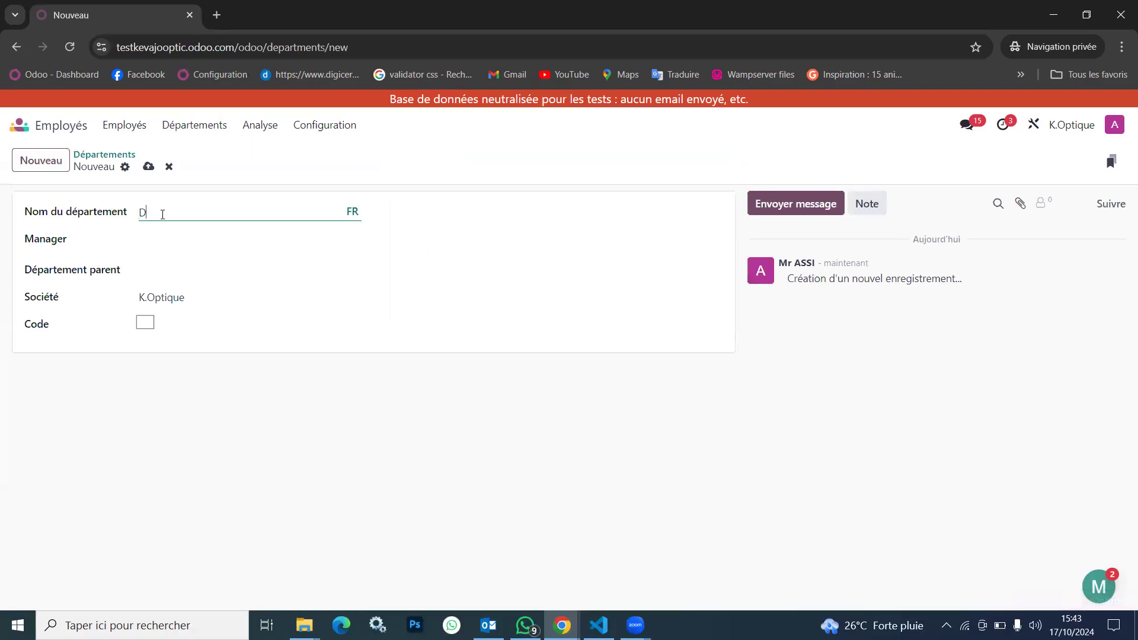
text(Comptabilité)
click(158, 242)
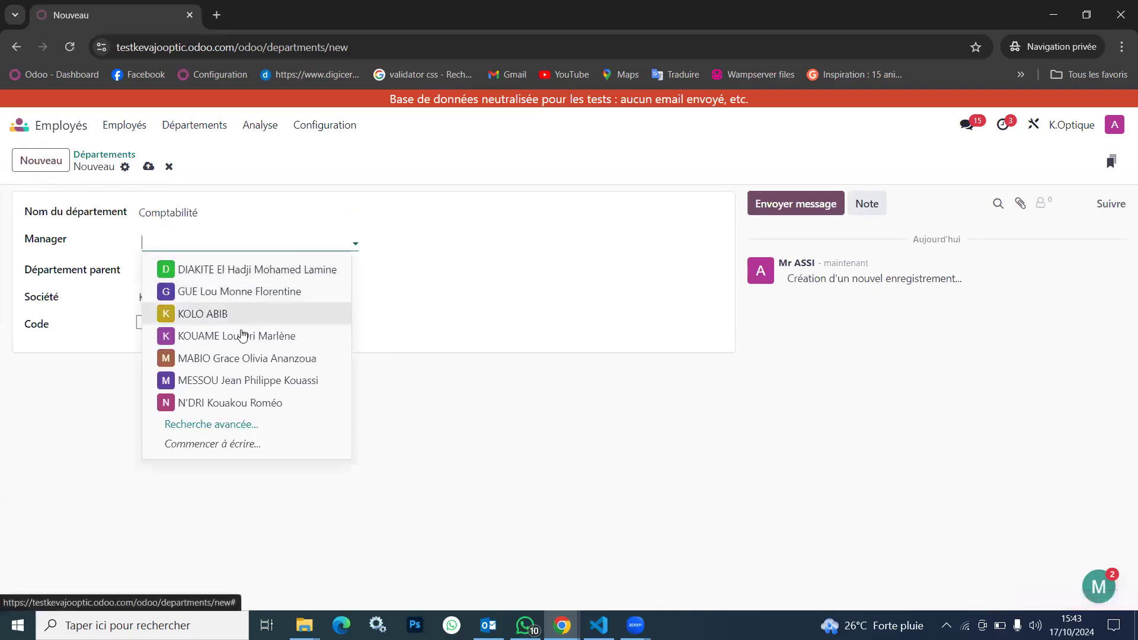
click(254, 339)
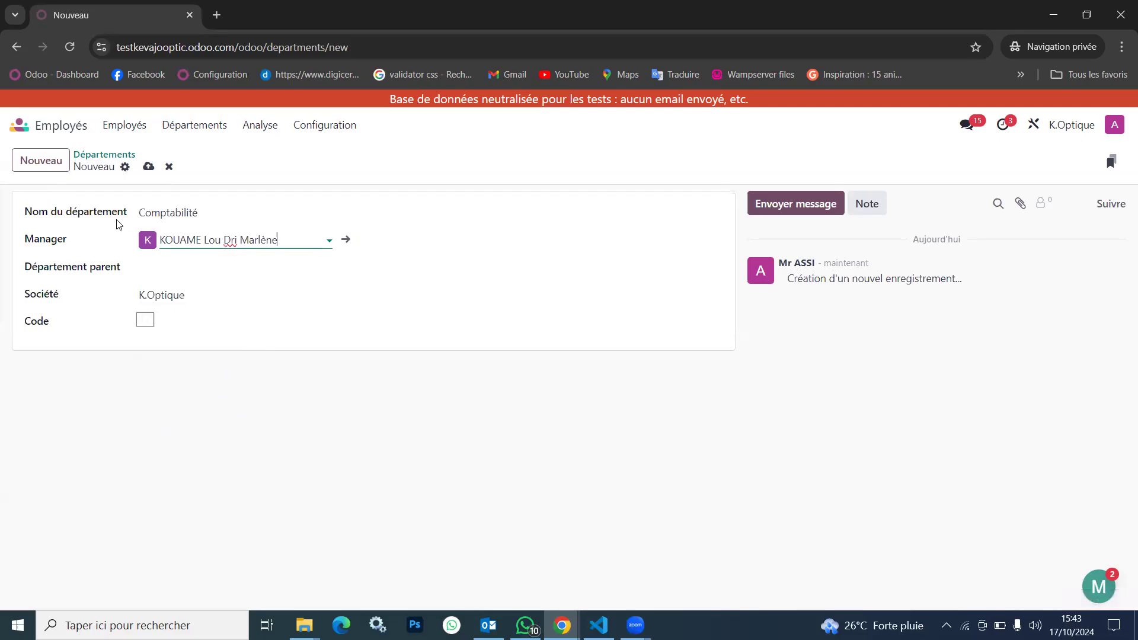
click(148, 168)
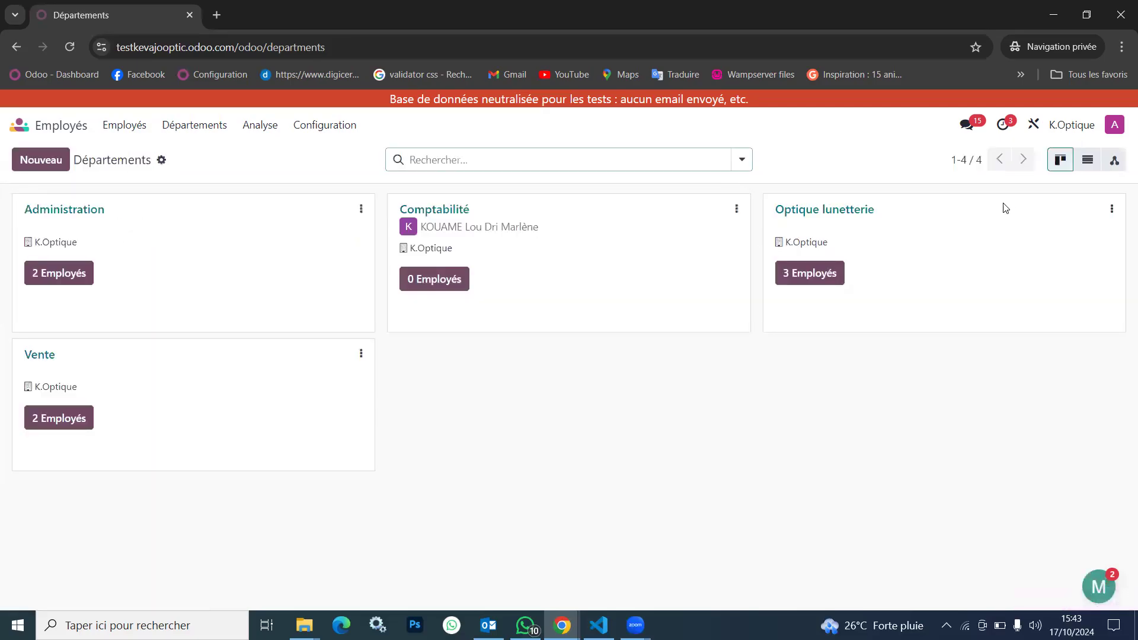
Assign the first listed employee as manager of the Optique lunetterie department and save the change
click(873, 219)
click(182, 242)
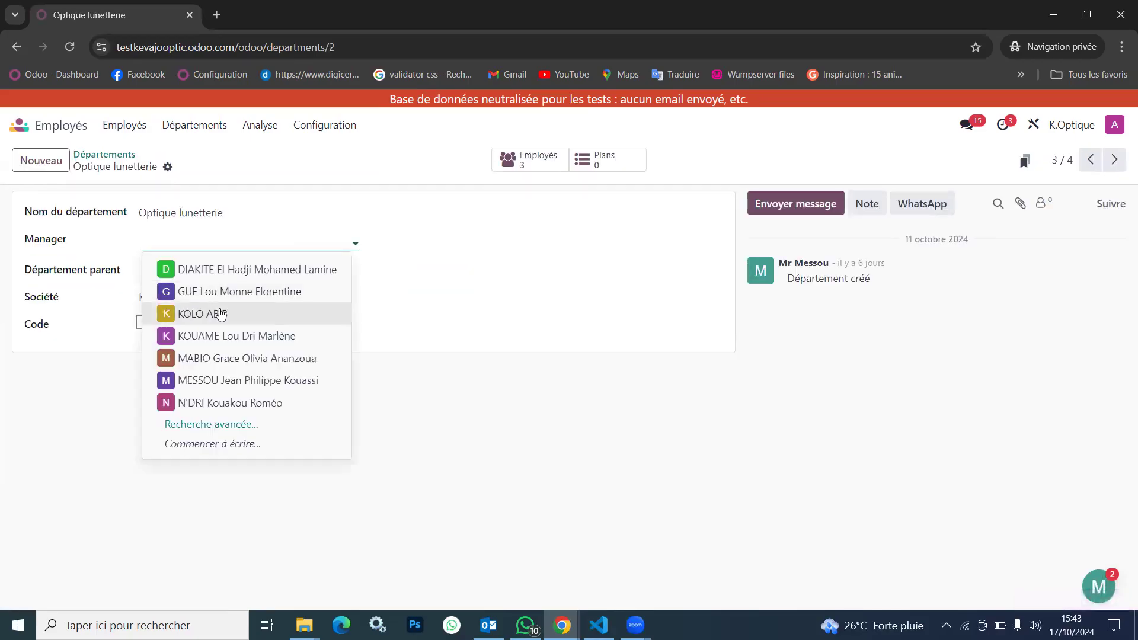
click(225, 269)
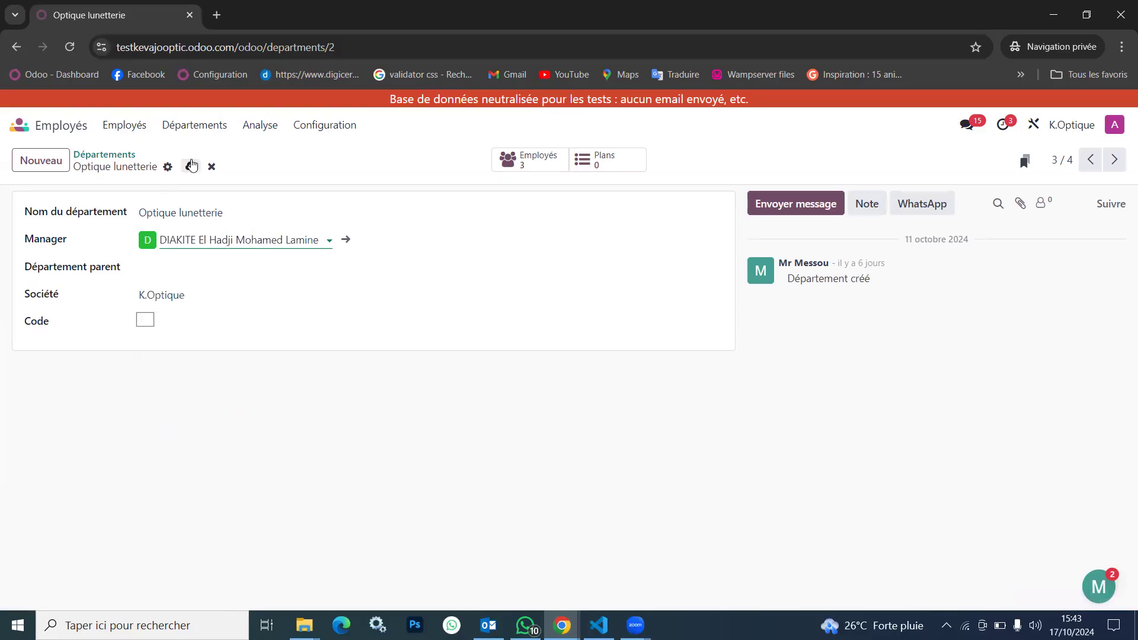
click(191, 165)
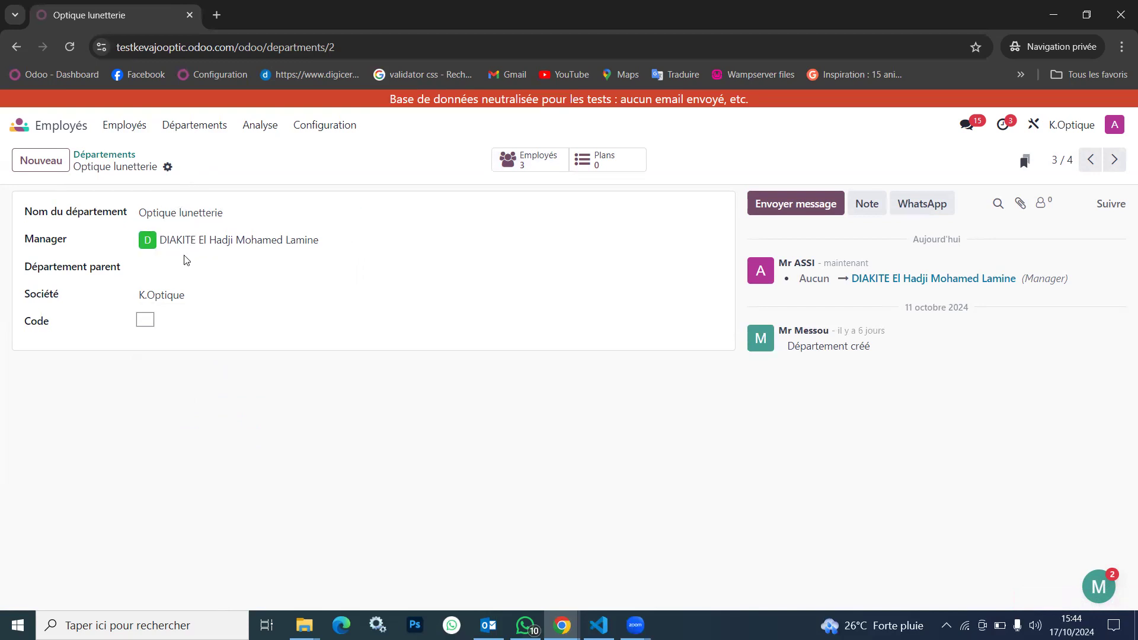
Set the parent department of Optique lunetterie to Administration, save it and return to the departments overview
click(168, 270)
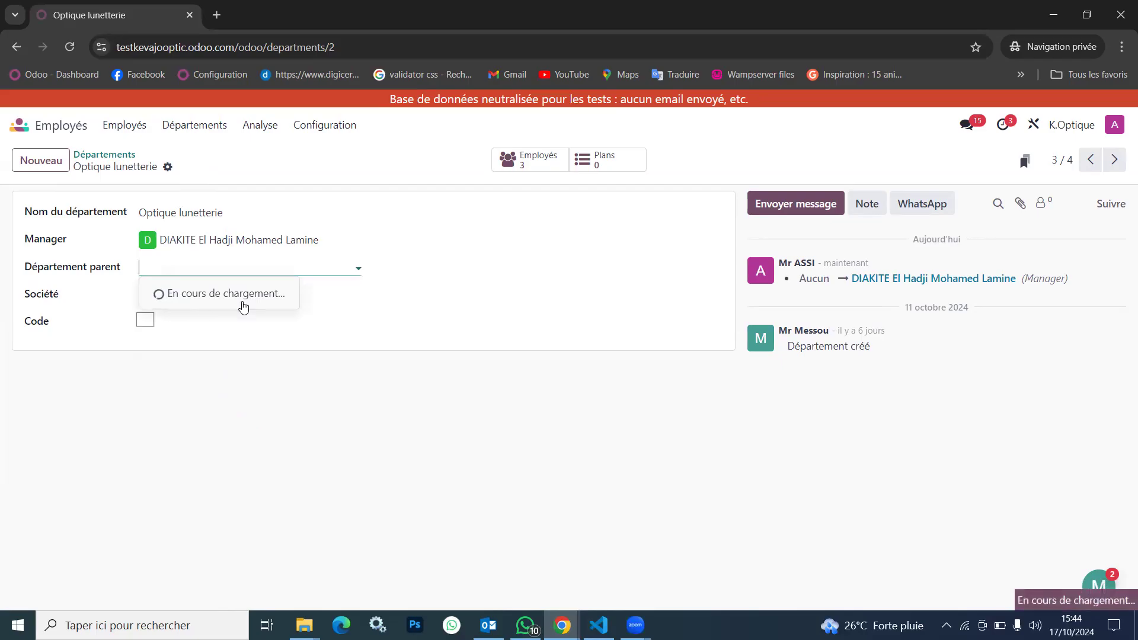
click(213, 292)
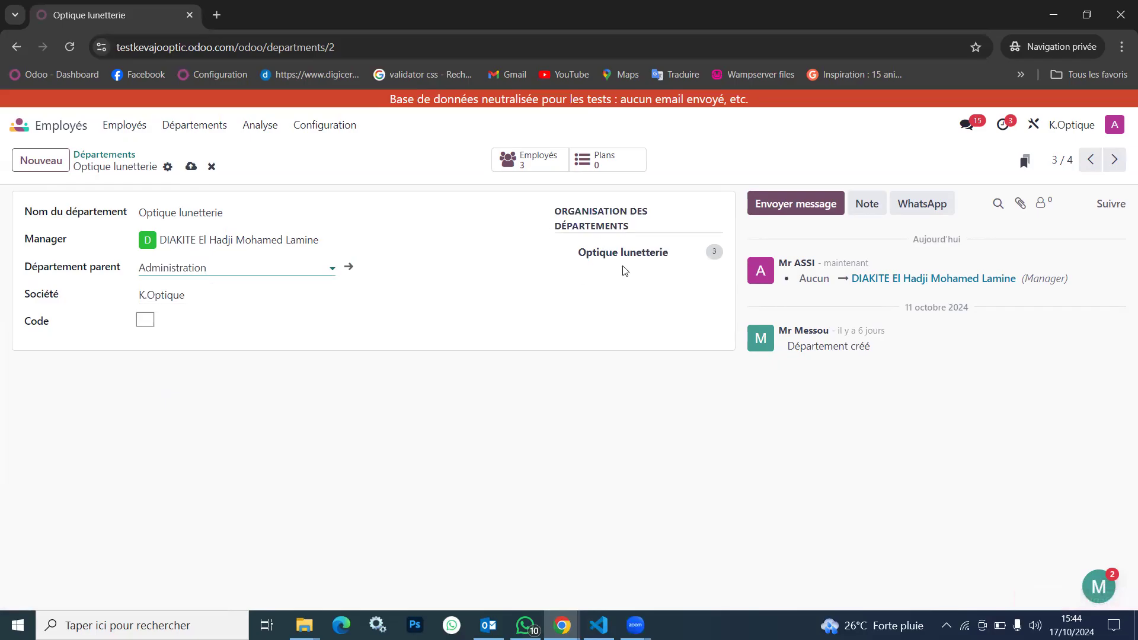
click(191, 167)
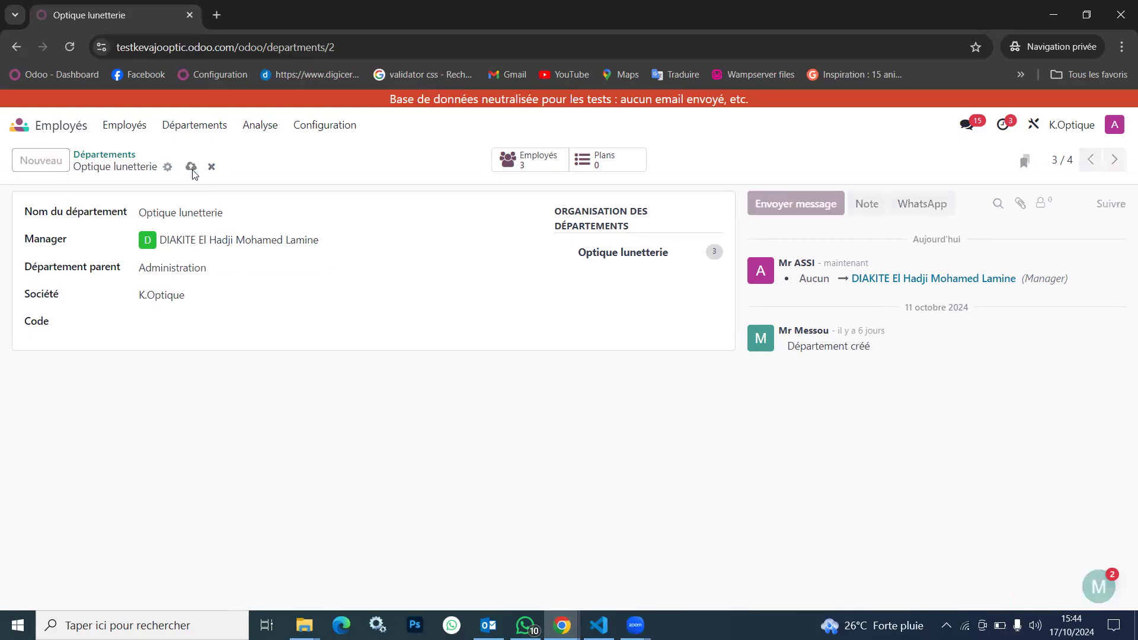
click(119, 155)
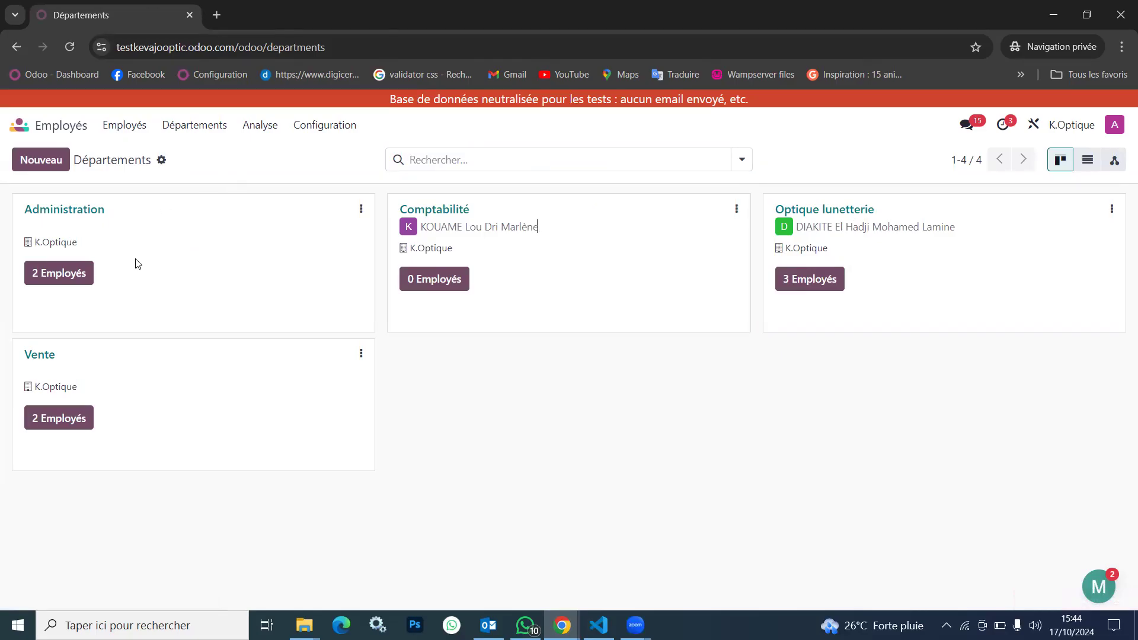
Set the parent department of Comptabilité to Administration and save the change
click(447, 211)
click(223, 267)
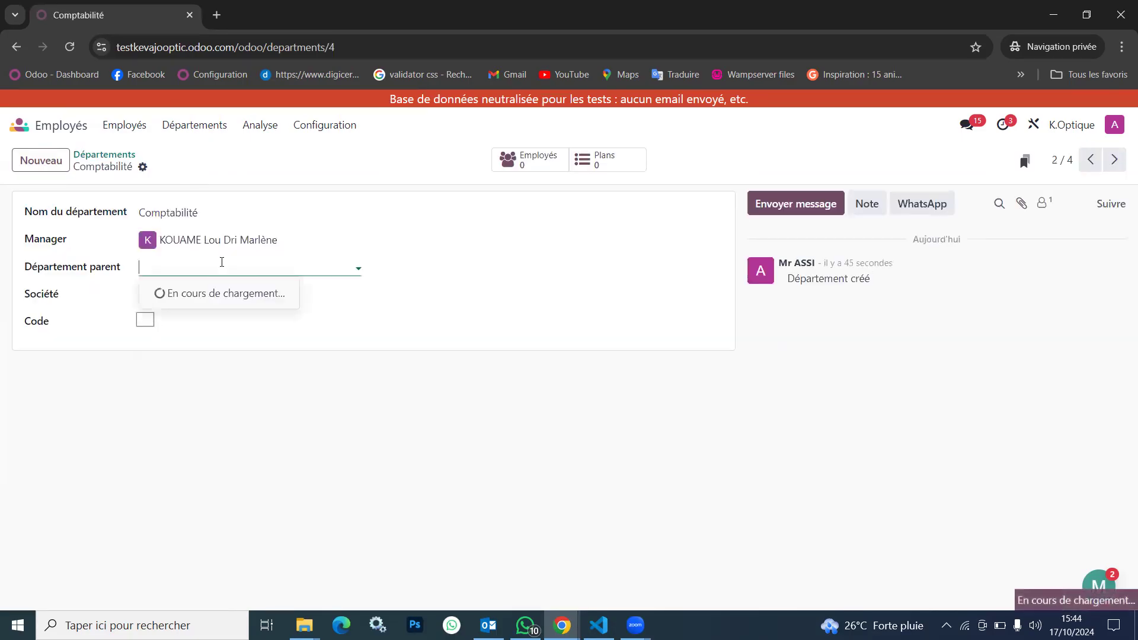
click(219, 294)
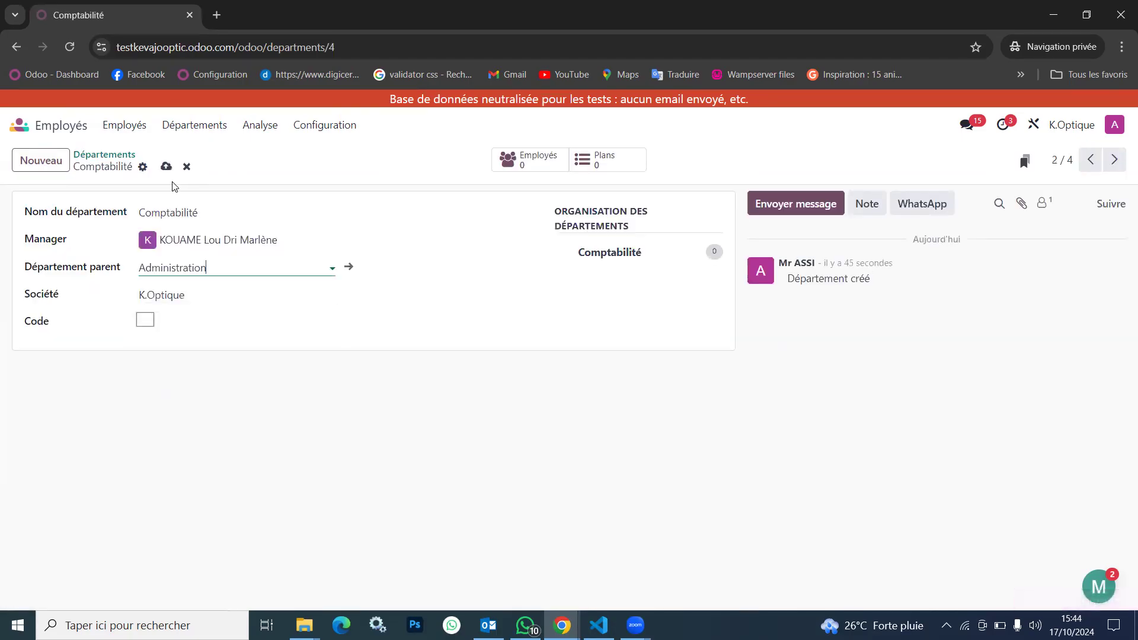
click(166, 168)
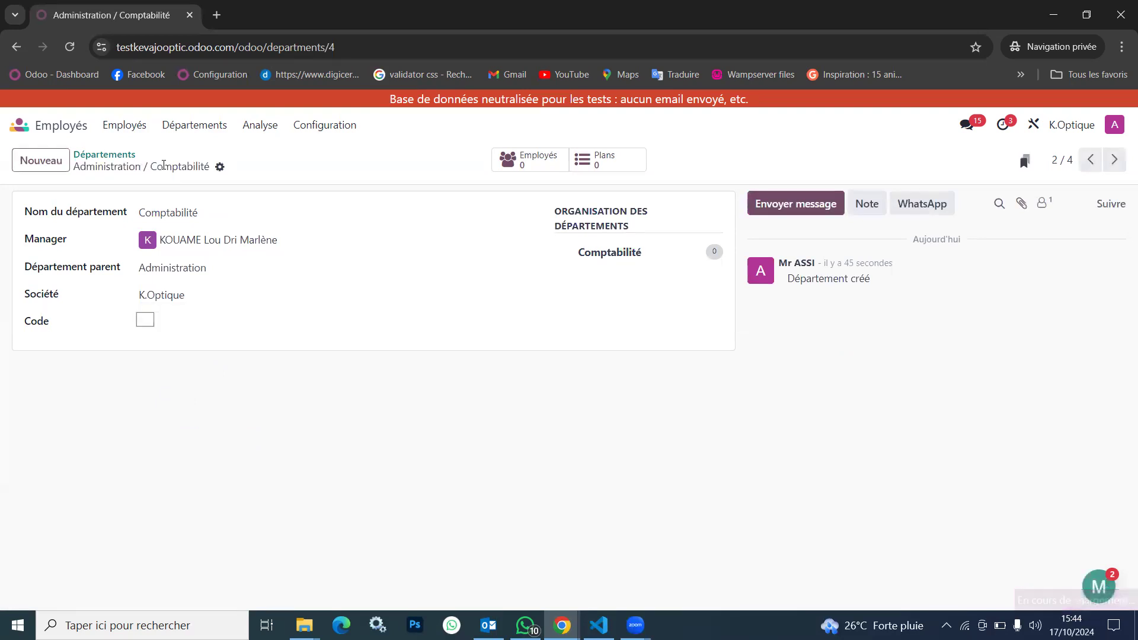
Start a new employee record and enter the employee's full name
click(124, 125)
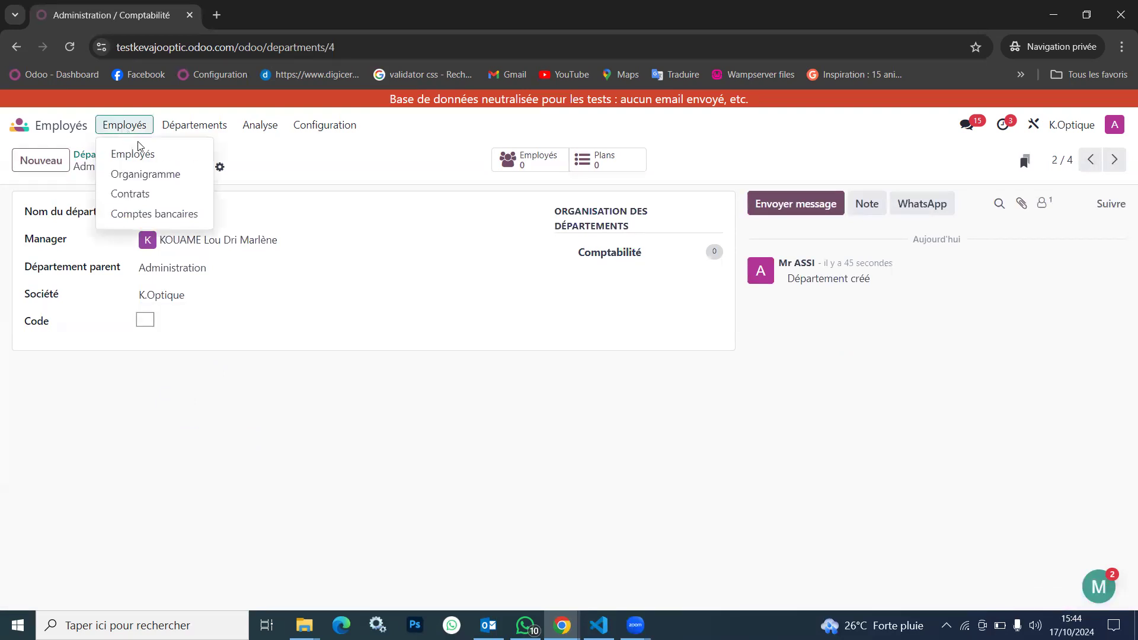
click(148, 155)
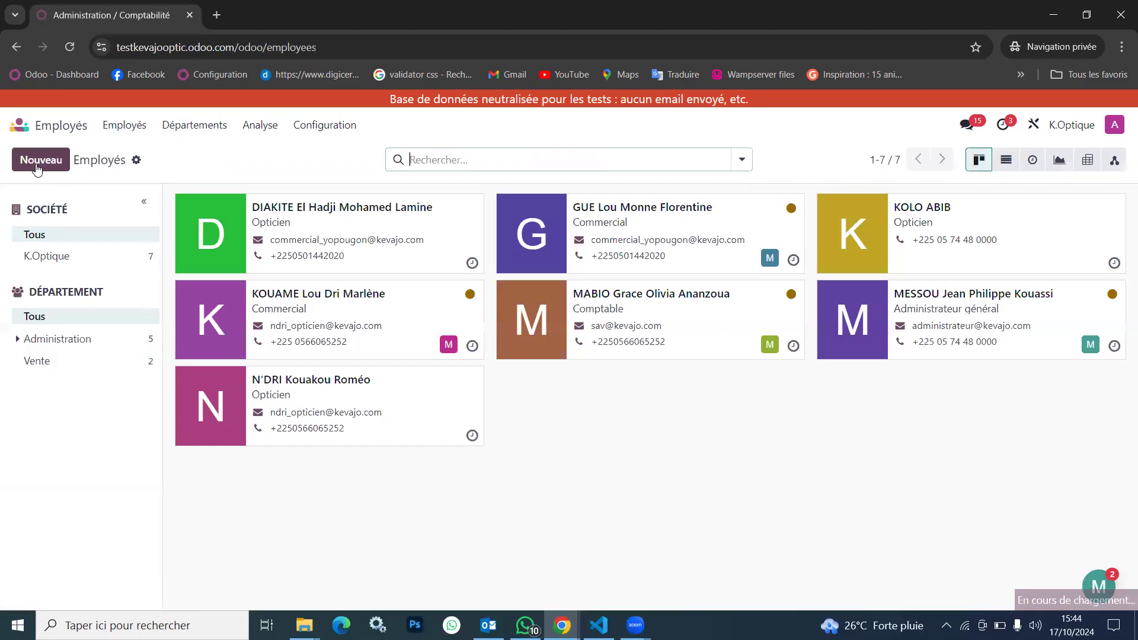
click(41, 161)
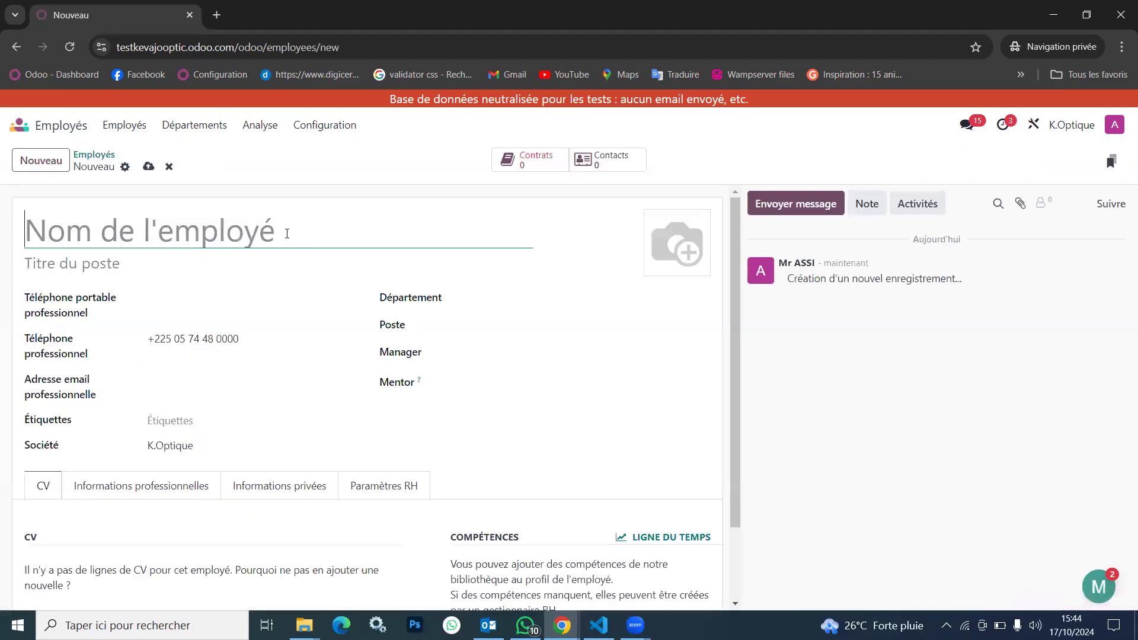
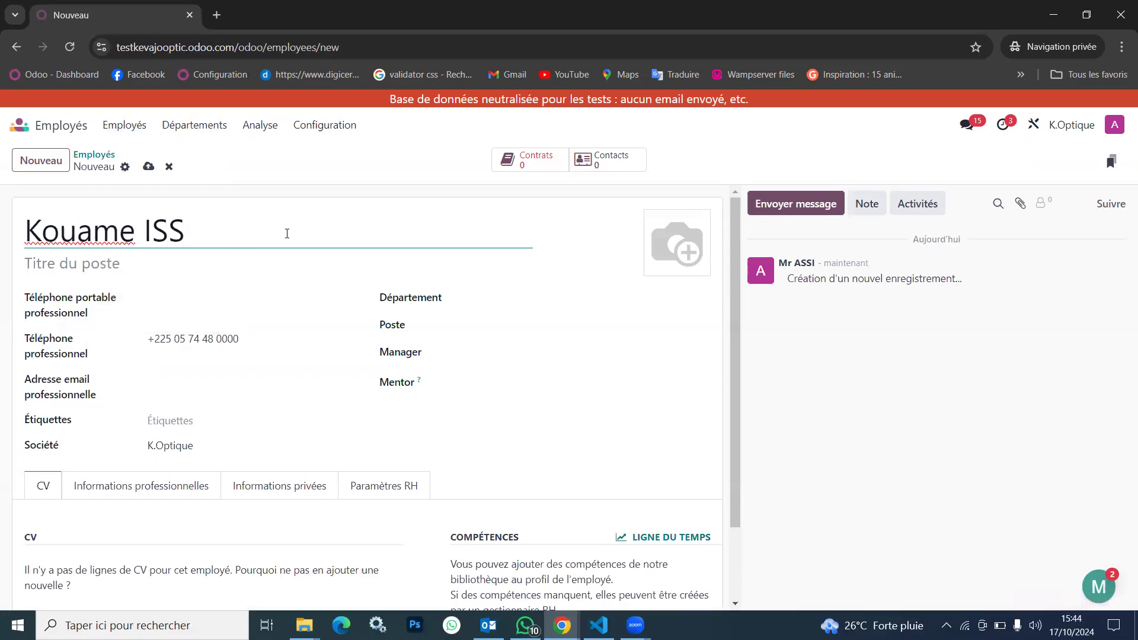
text(ssa)
Assign the new employee to the department Administration / Optique lunetterie and save the record
click(502, 301)
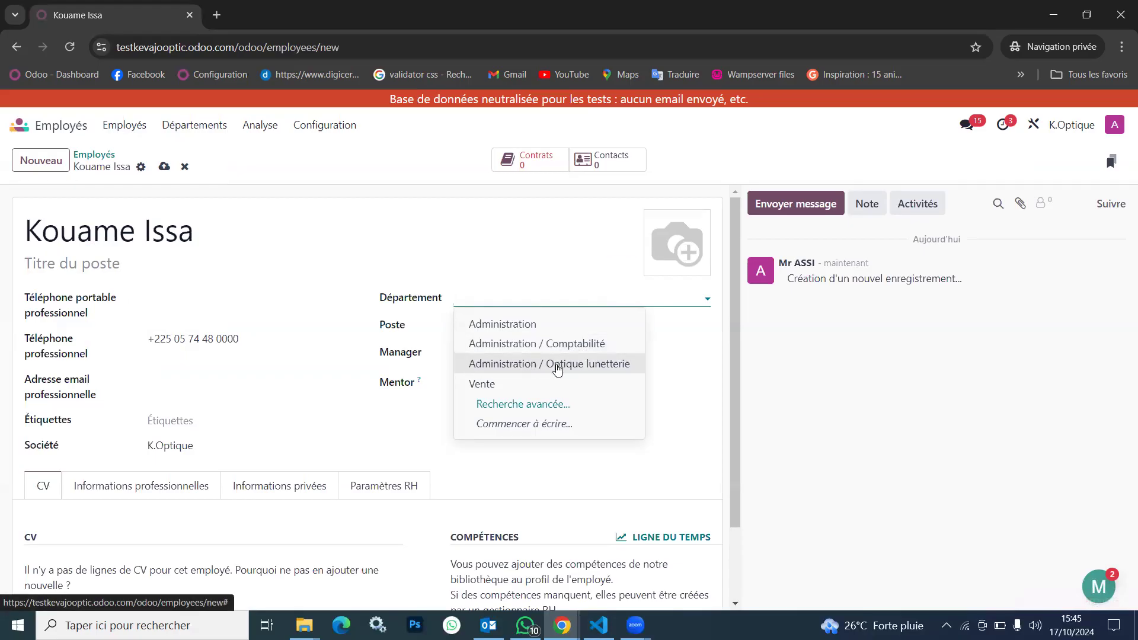
click(557, 364)
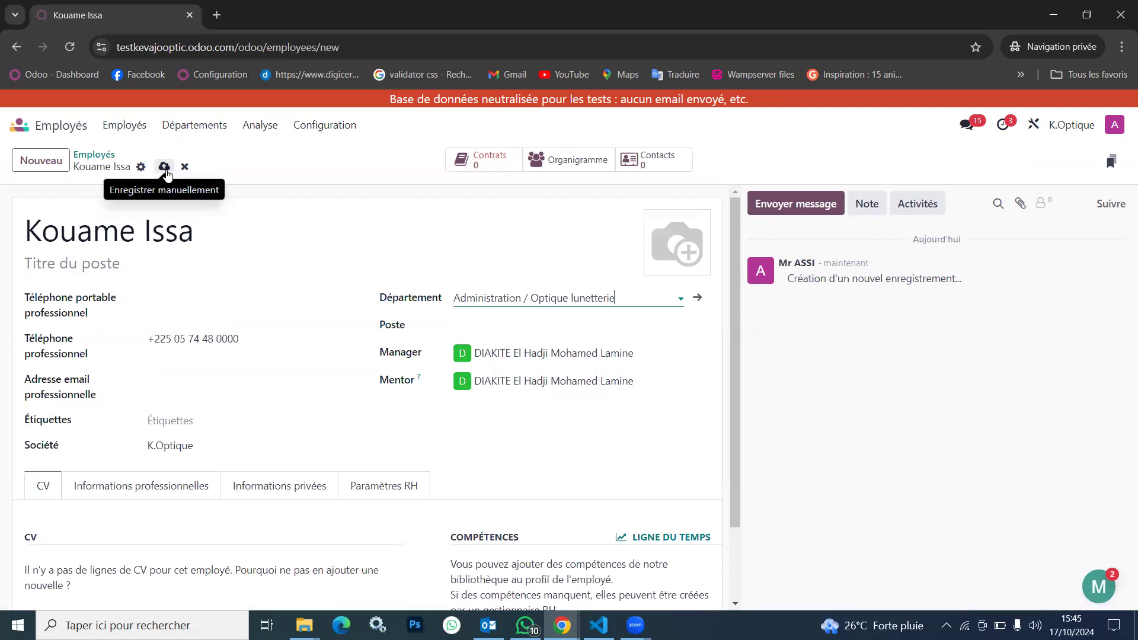
click(165, 168)
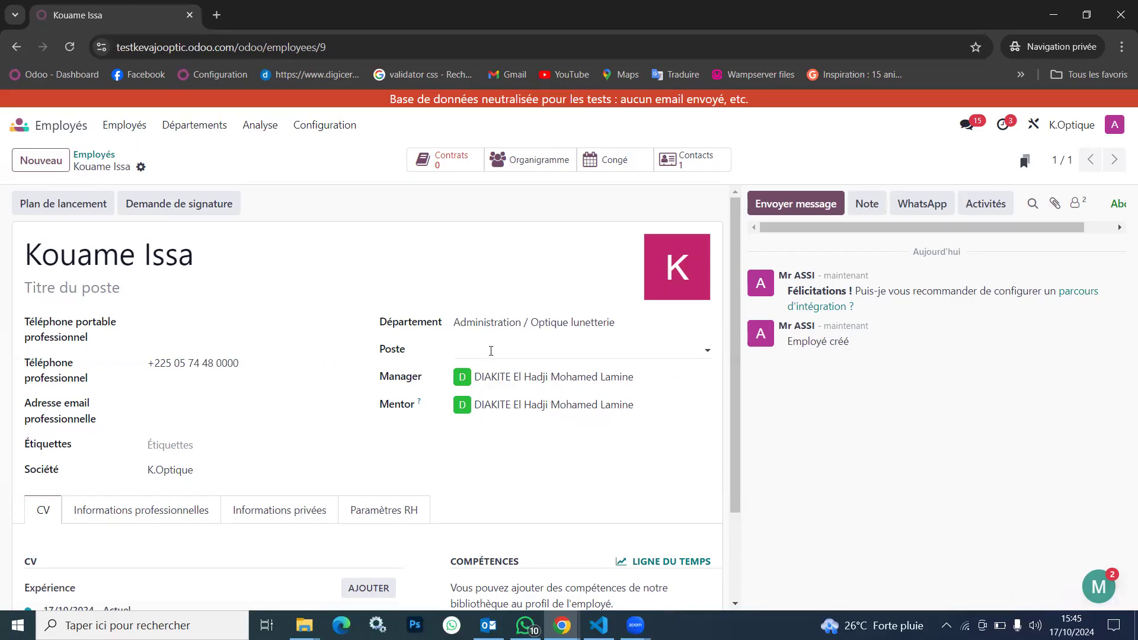
Set the new employee's type to Travailleur indépendant in the HR settings and save the record
click(505, 352)
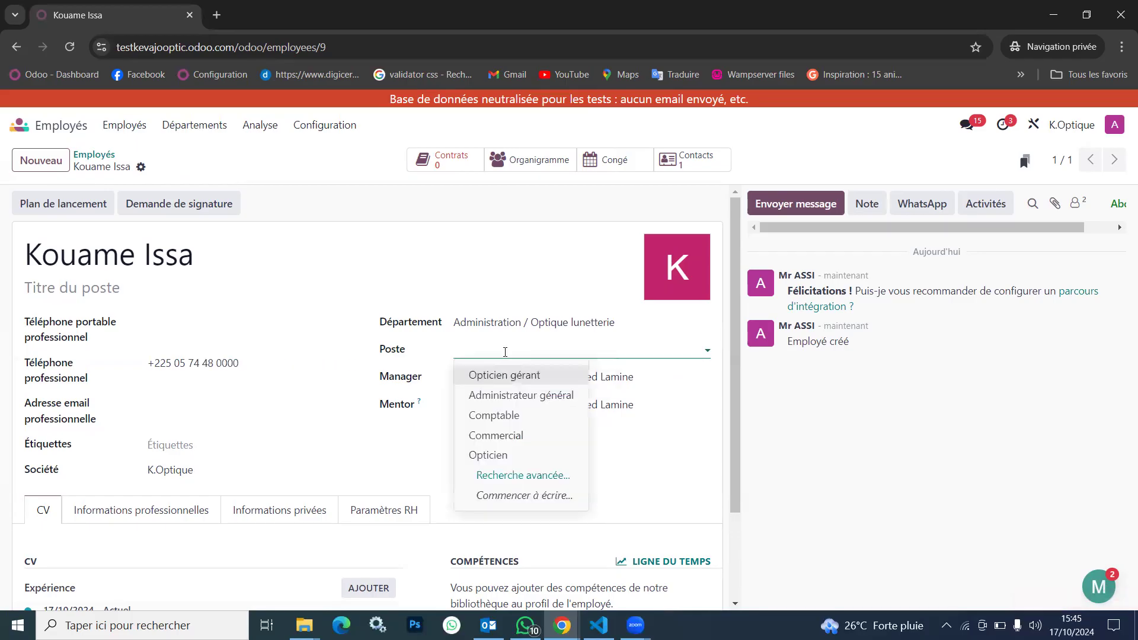
click(384, 510)
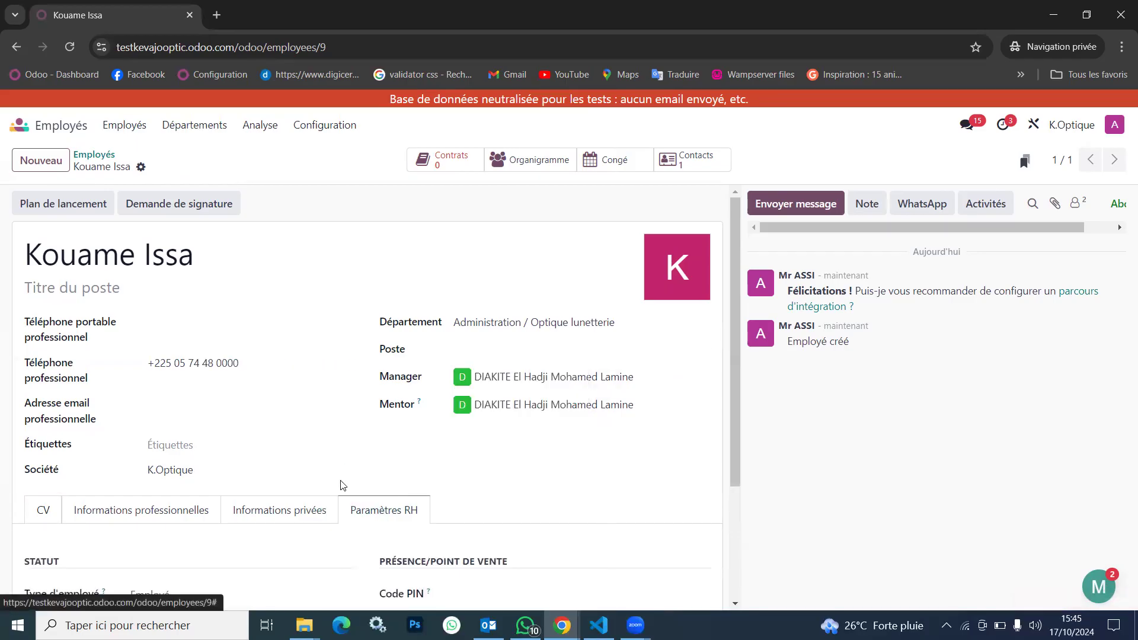
scroll(341, 483, down, 3)
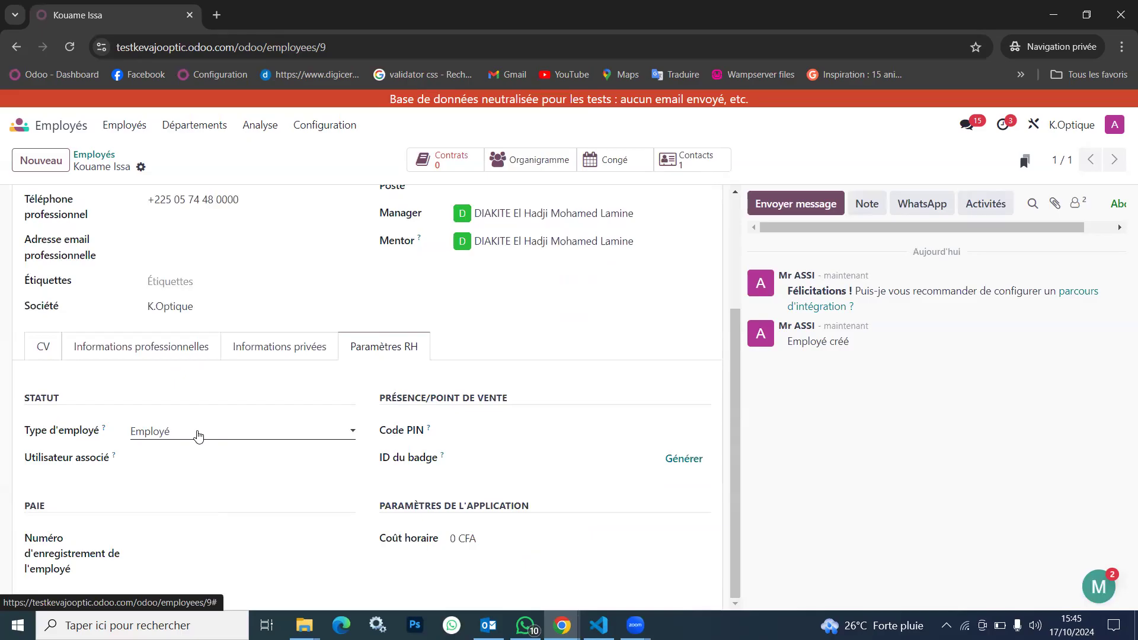
click(199, 437)
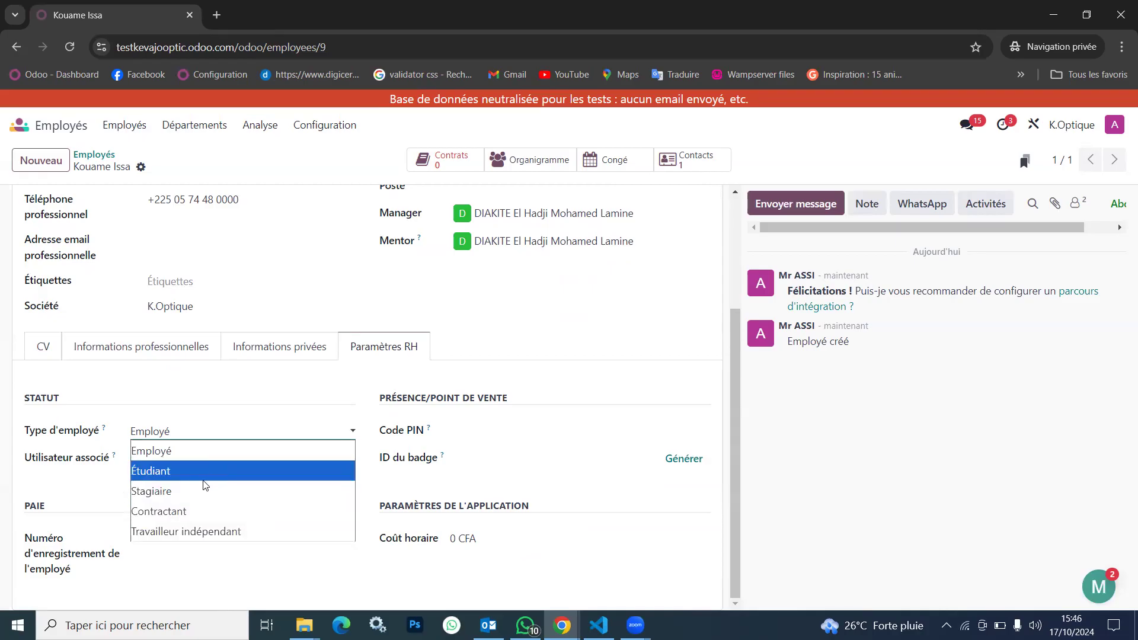
click(236, 531)
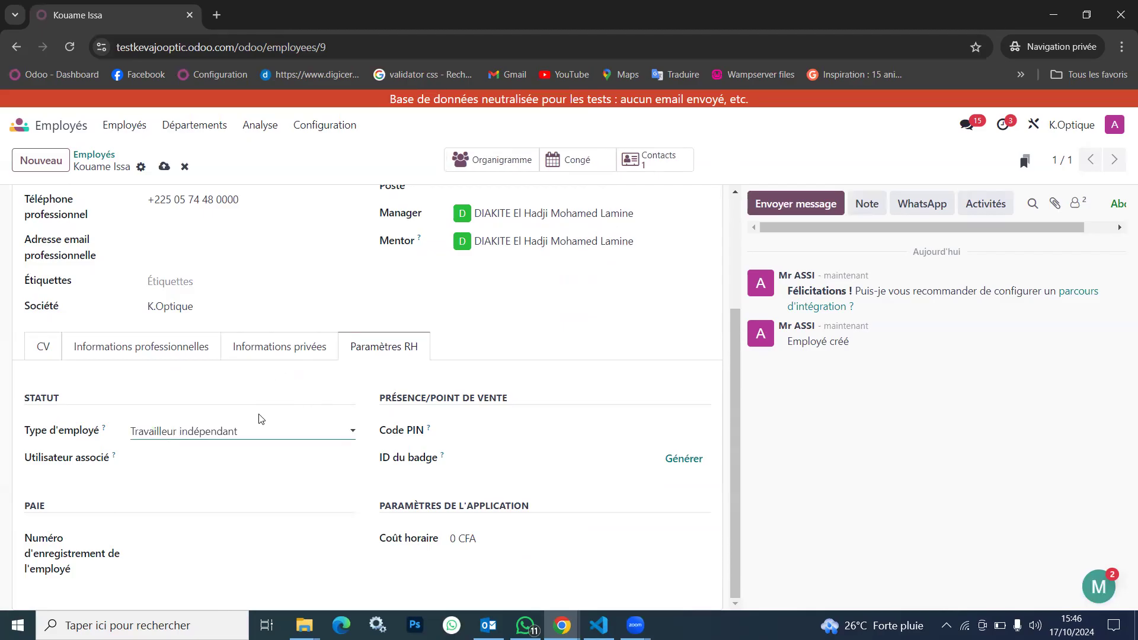
scroll(259, 419, up, 3)
click(164, 167)
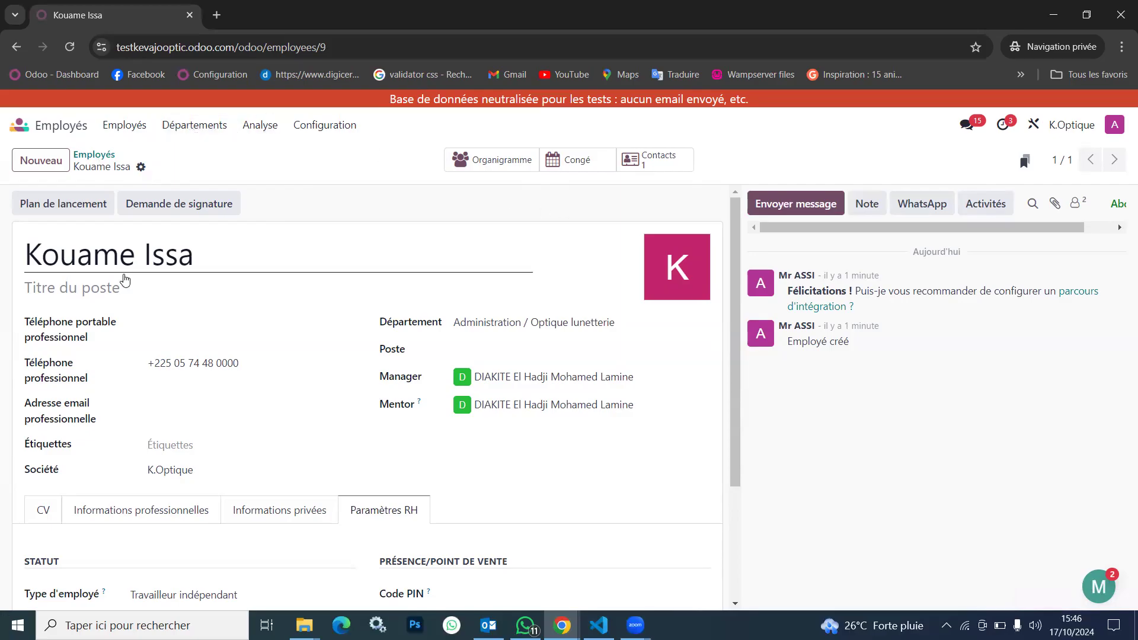
Return to the employee list, open the optician's record without an email address and start a new contract
click(102, 165)
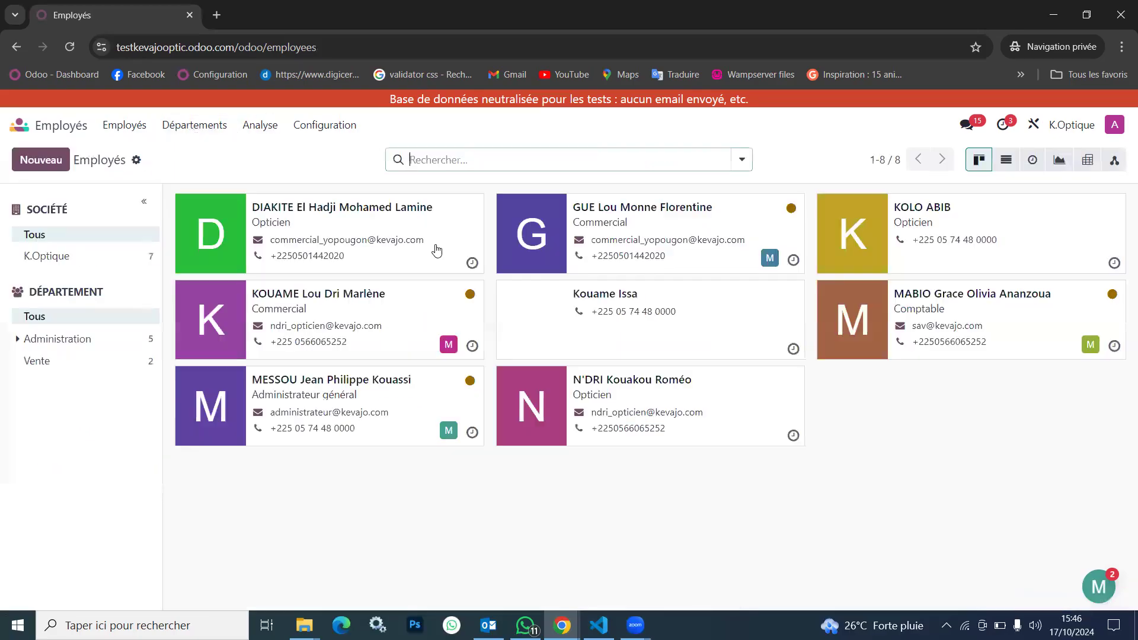
click(967, 212)
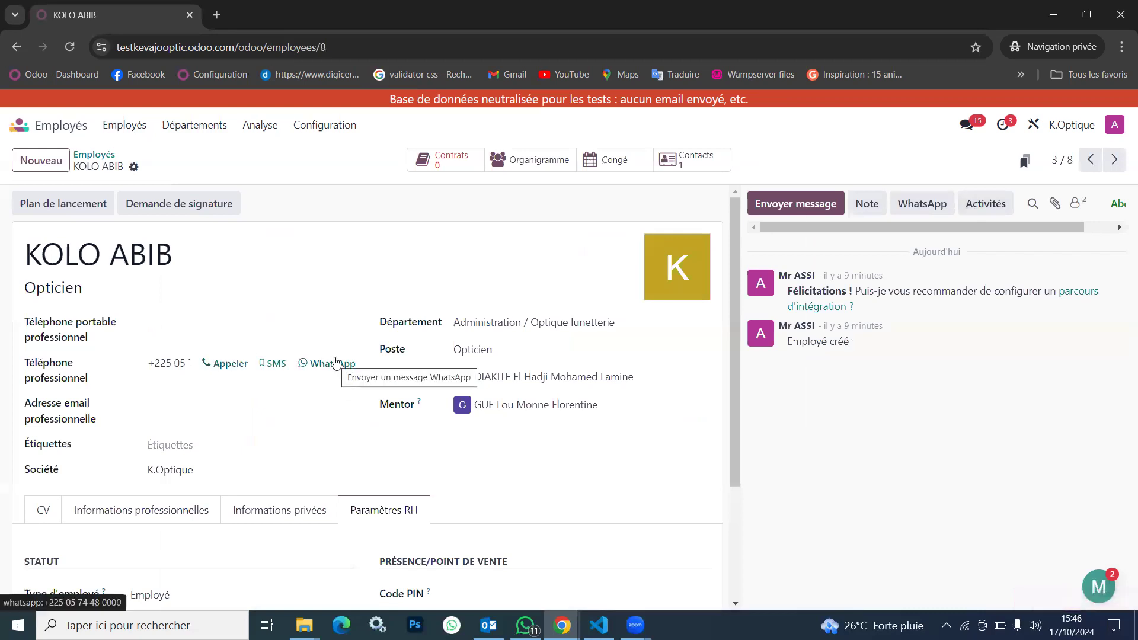
click(446, 161)
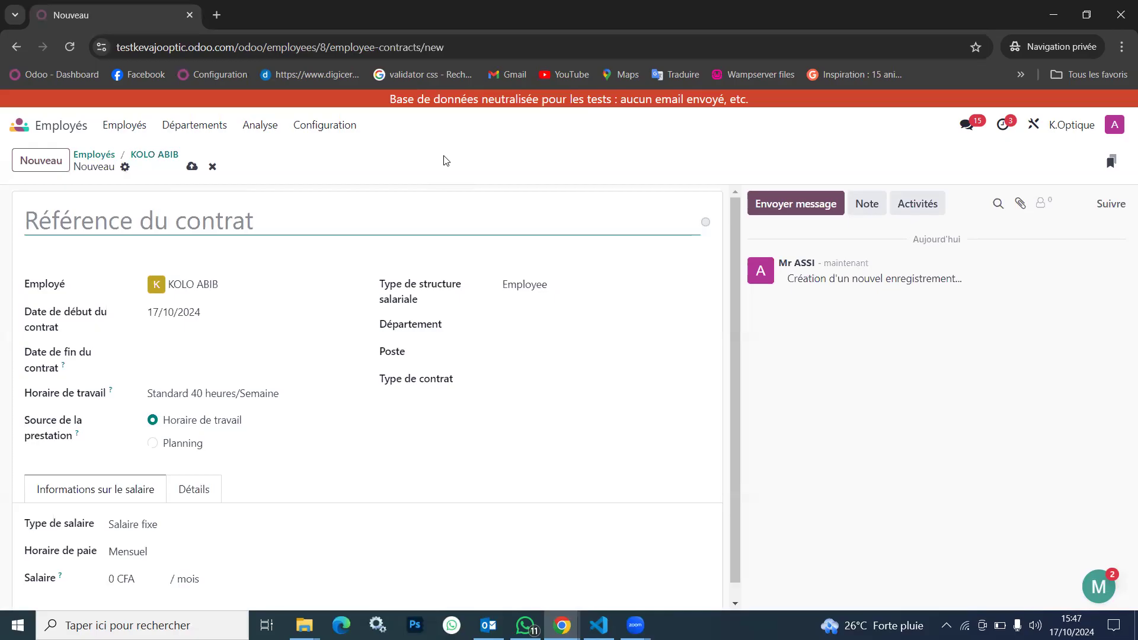
Enter the contract reference as the employee's full name in capitals followed by CDD
text(ko)
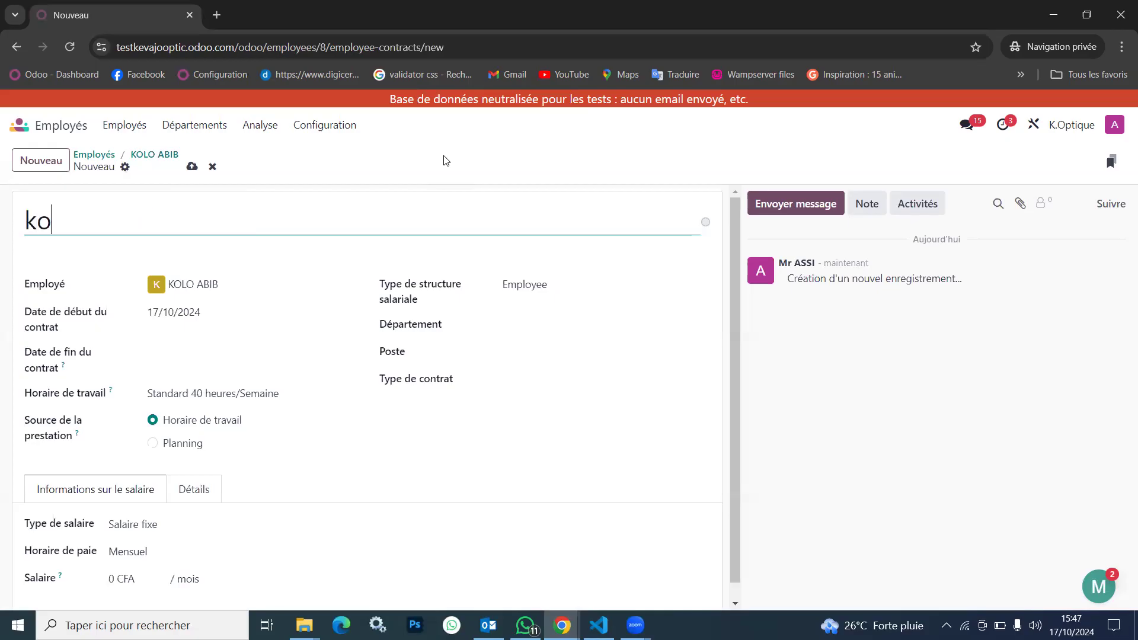
text(lo a)
key(BackSpace)
key(BackSpace)
key(BackSpace)
key(BackSpace)
key(BackSpace)
key(BackSpace)
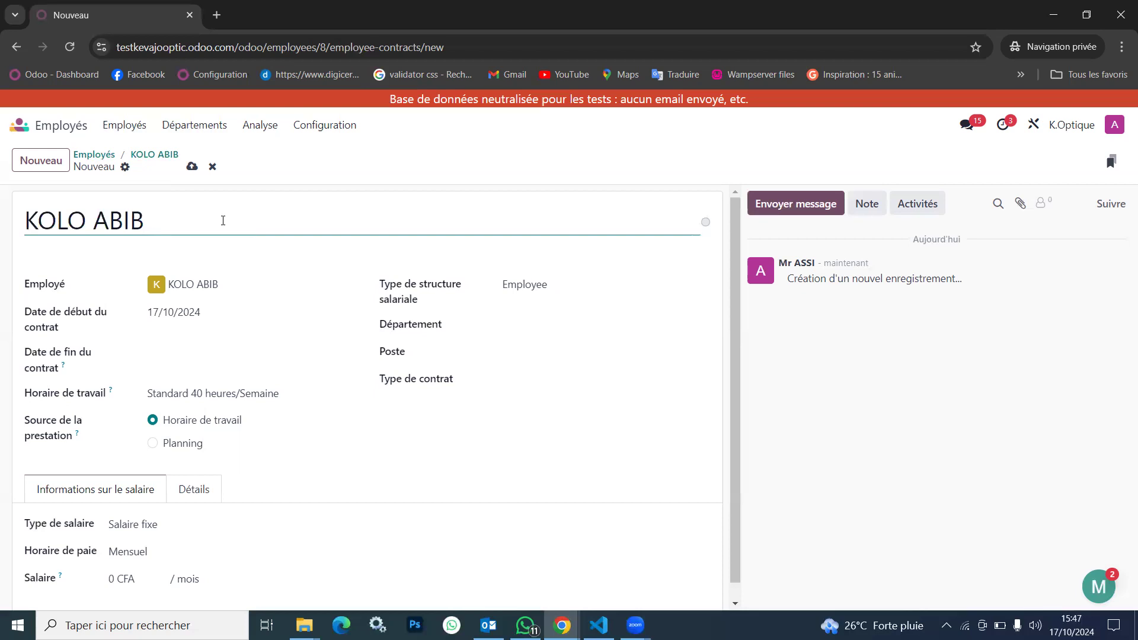
text(CC)
key(BackSpace)
text(DD)
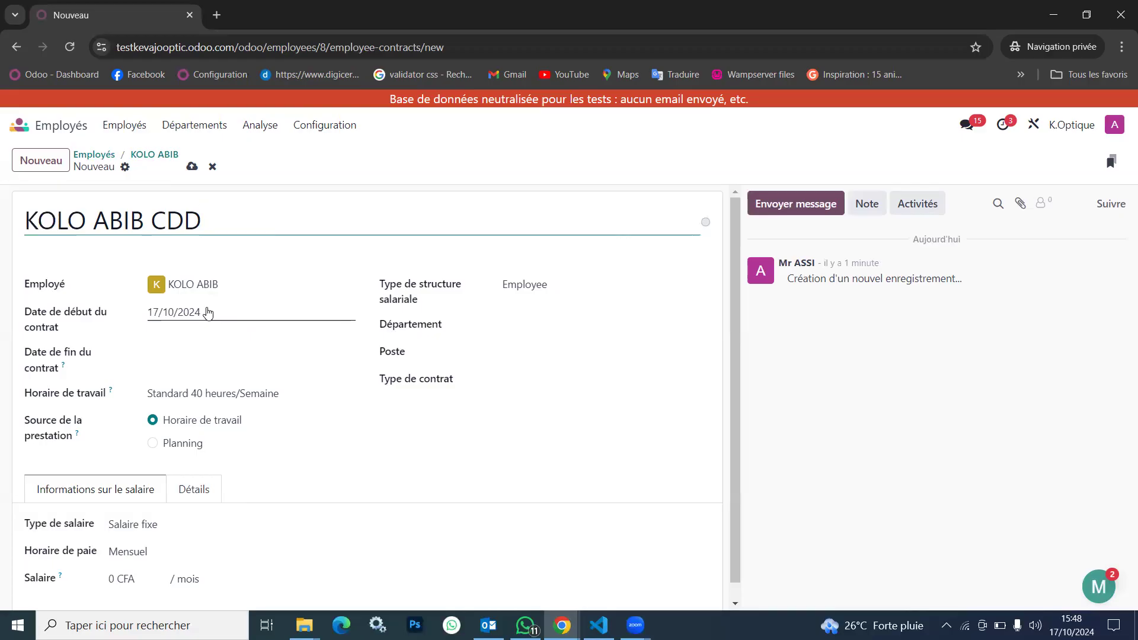
Set the contract's start date to 02/09/2024
click(208, 313)
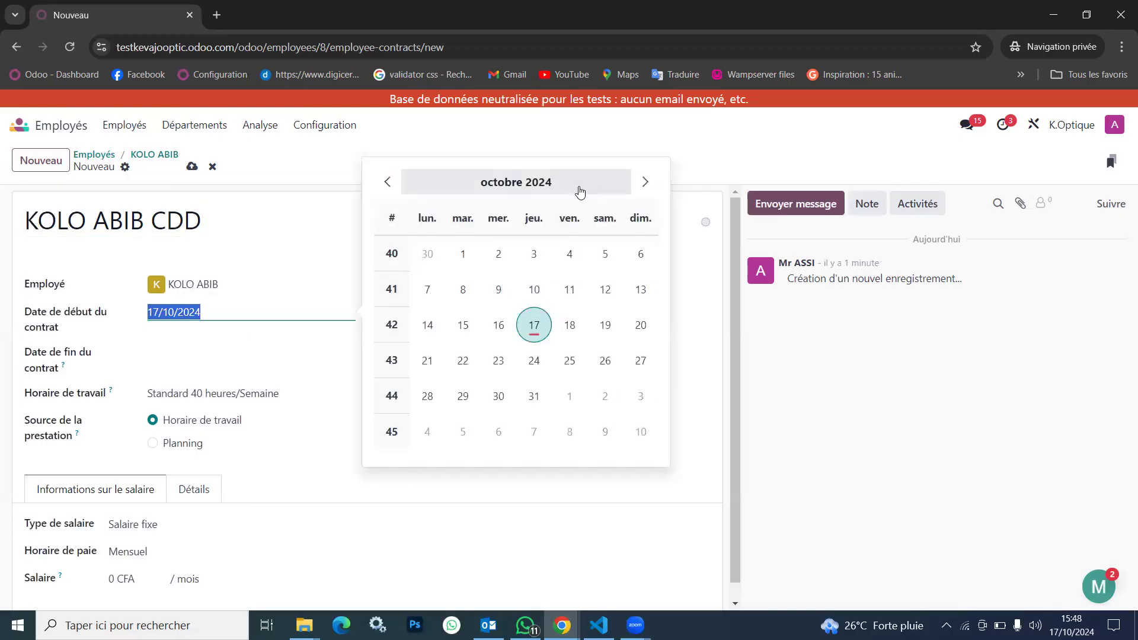
click(536, 184)
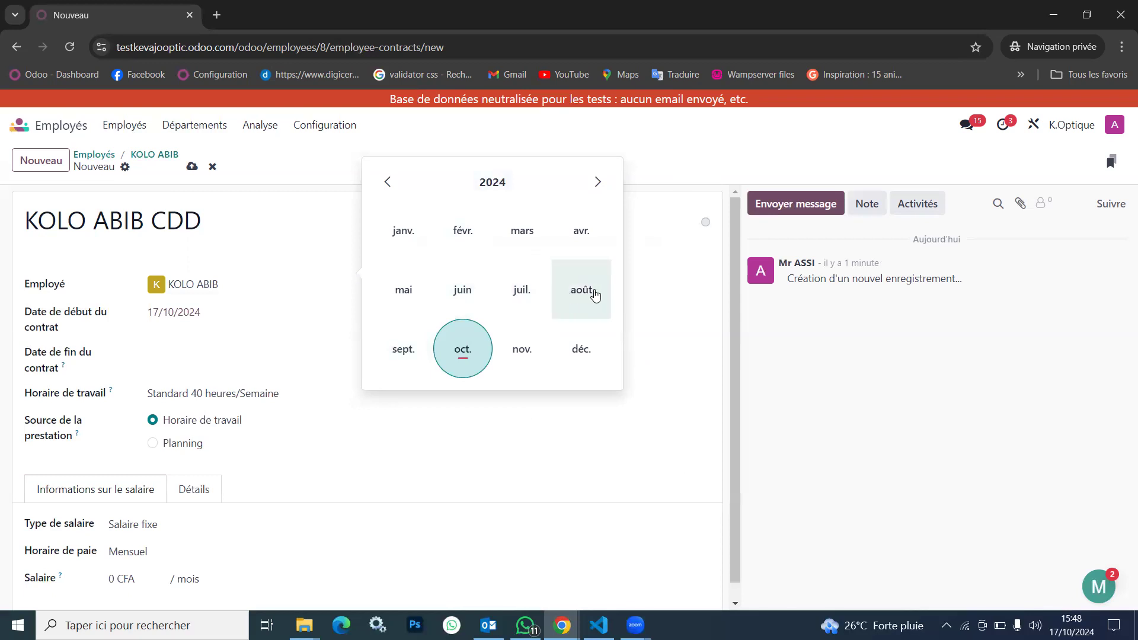
click(400, 356)
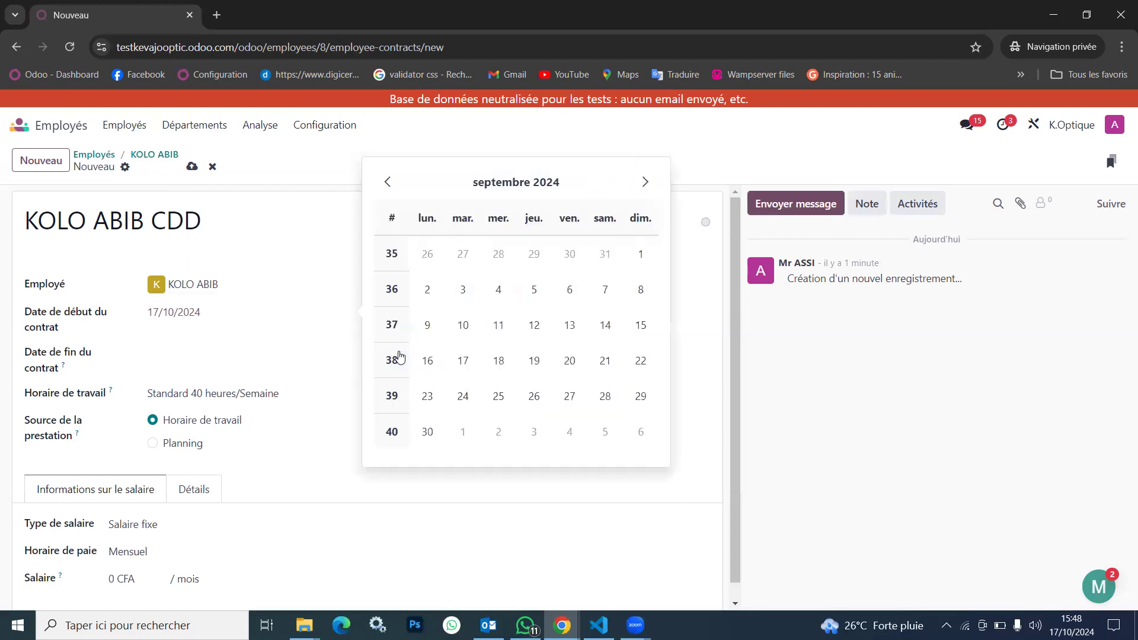
click(427, 290)
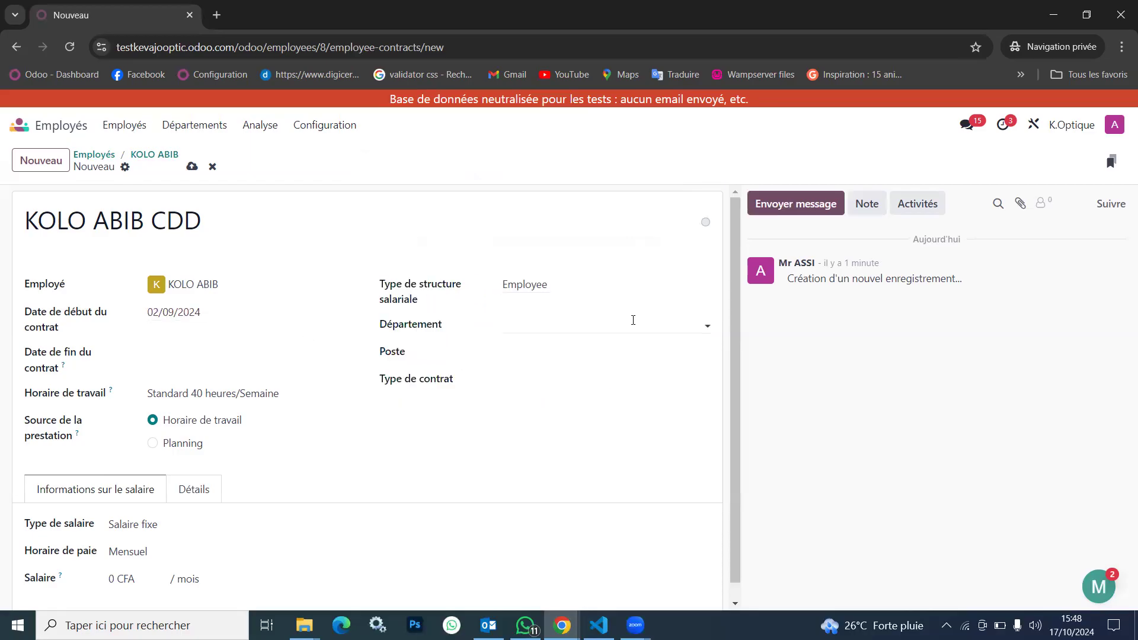
Set the contract's job position to Opticien and its department to Administration / Optique lunetterie
click(508, 349)
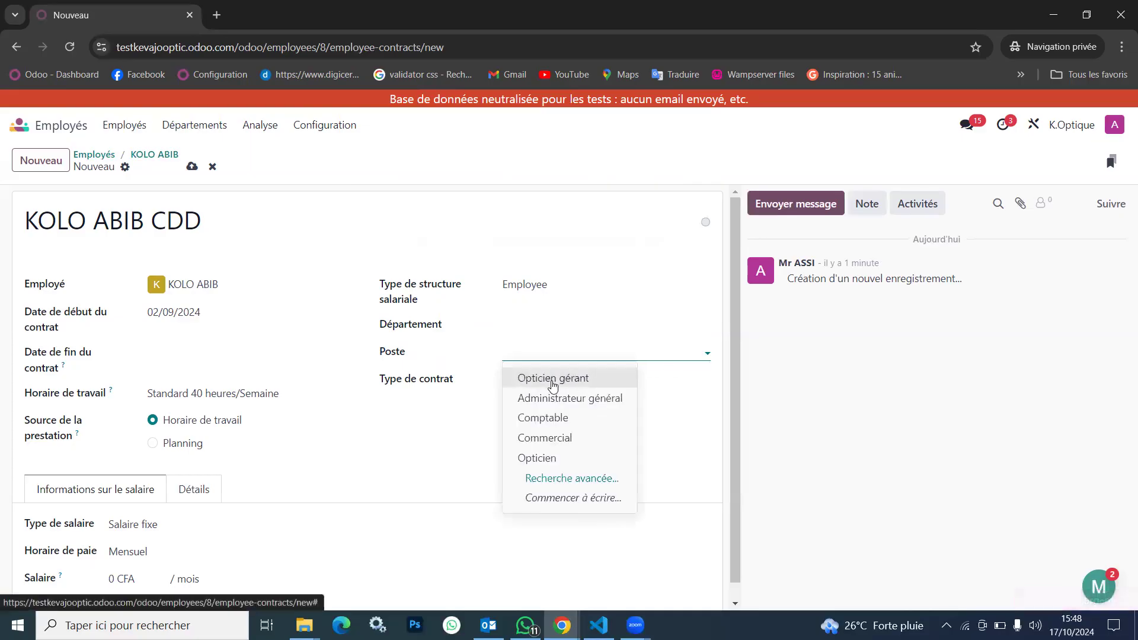
click(527, 458)
click(510, 323)
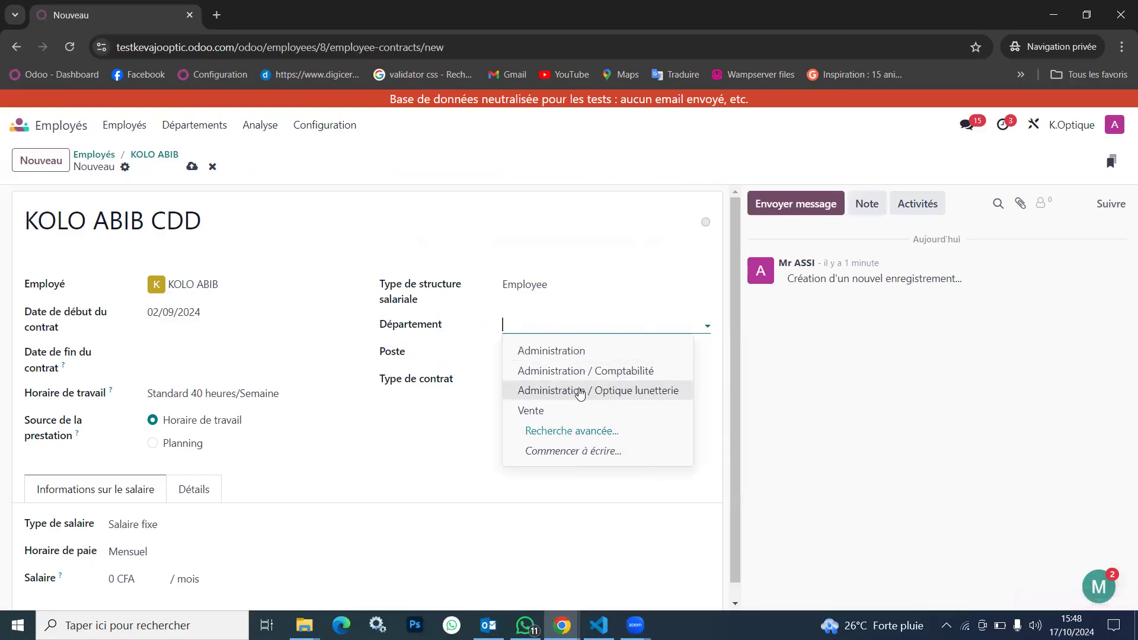
click(593, 390)
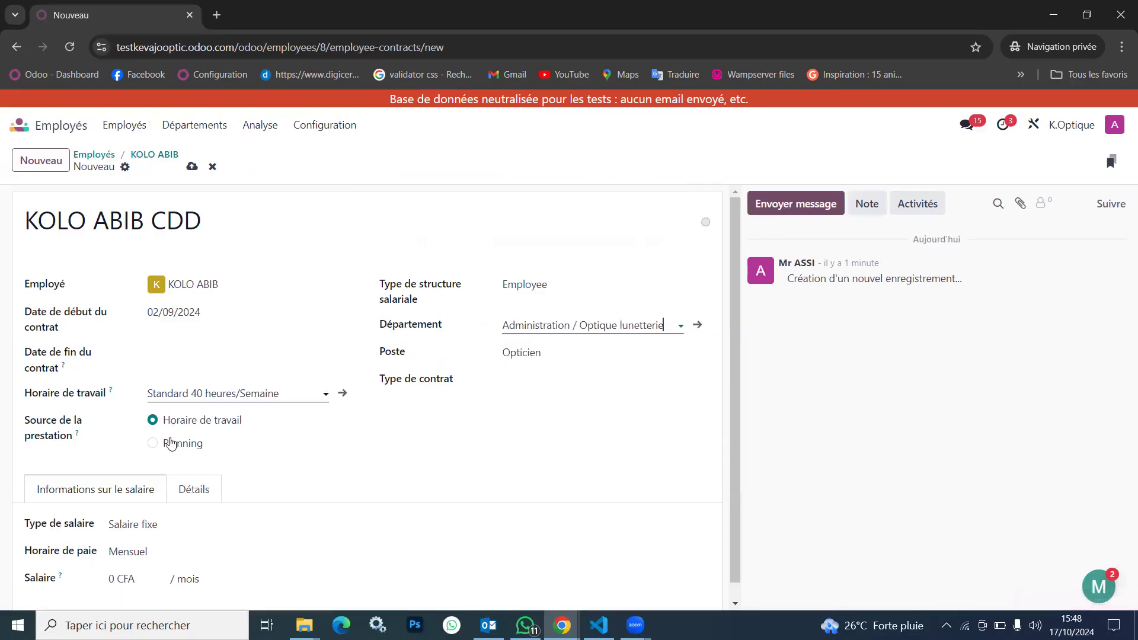
Open the contract's Standard 40 heures/Semaine working schedule and review its daily hours from Monday to Saturday
scroll(194, 474, down, 1)
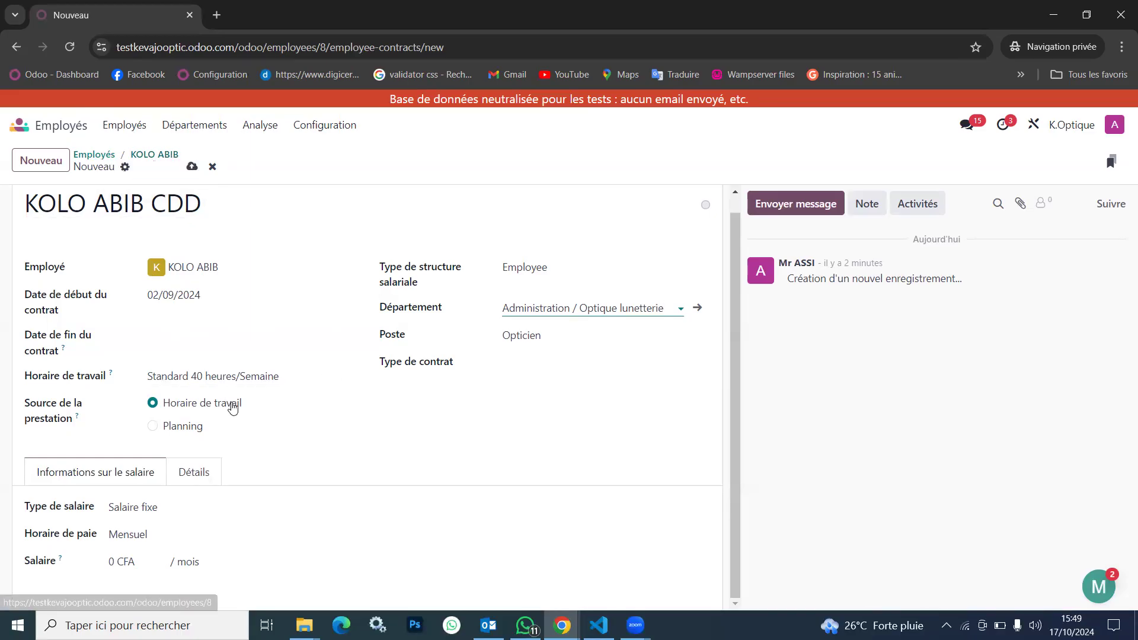
click(345, 380)
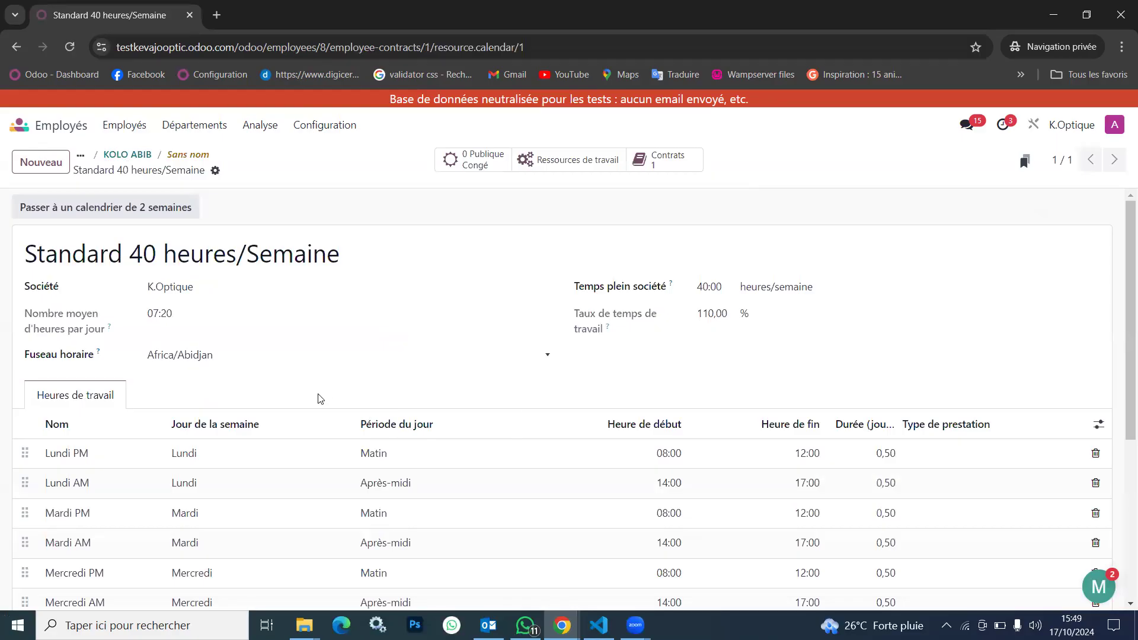
scroll(343, 524, down, 2)
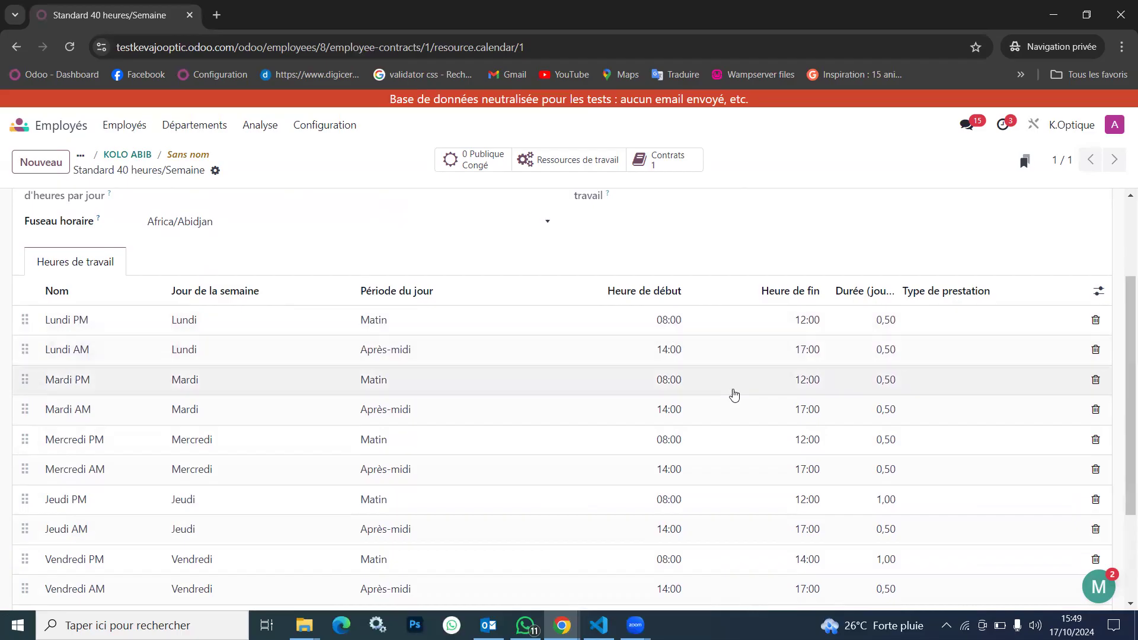
scroll(732, 393, down, 5)
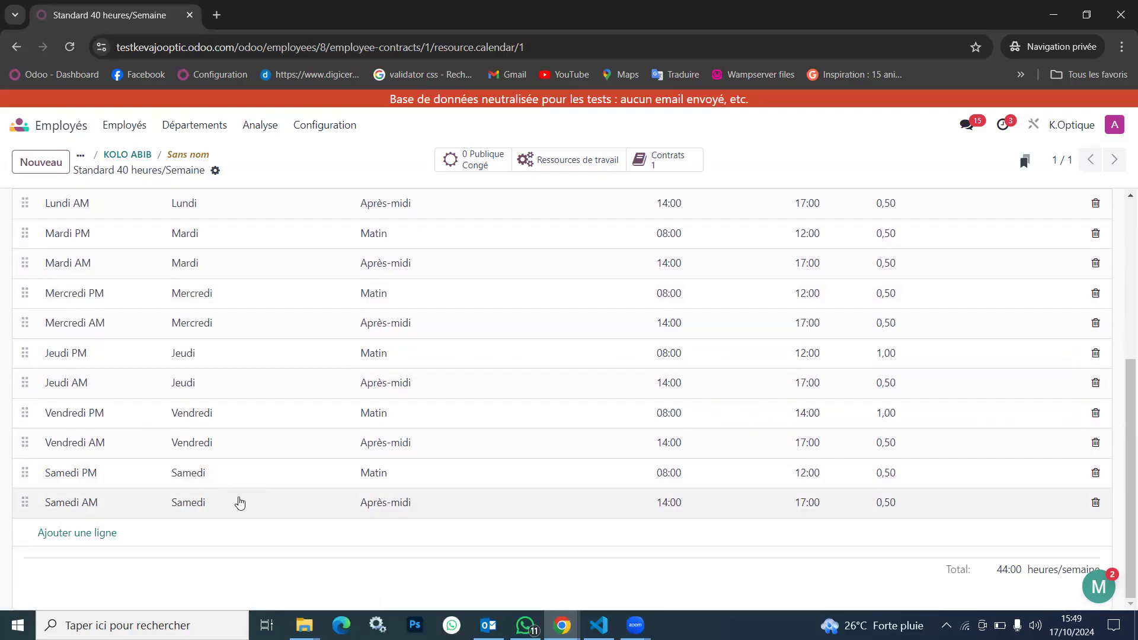
Create a new working schedule for K.Optique with the default name and hours, and save it
scroll(240, 502, up, 5)
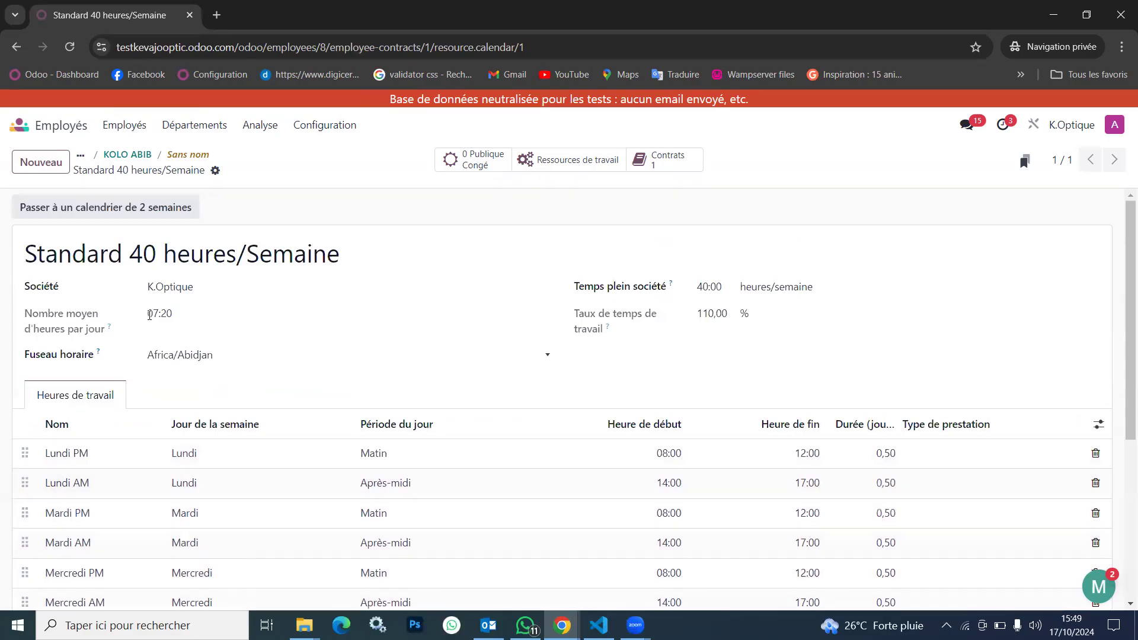
click(55, 168)
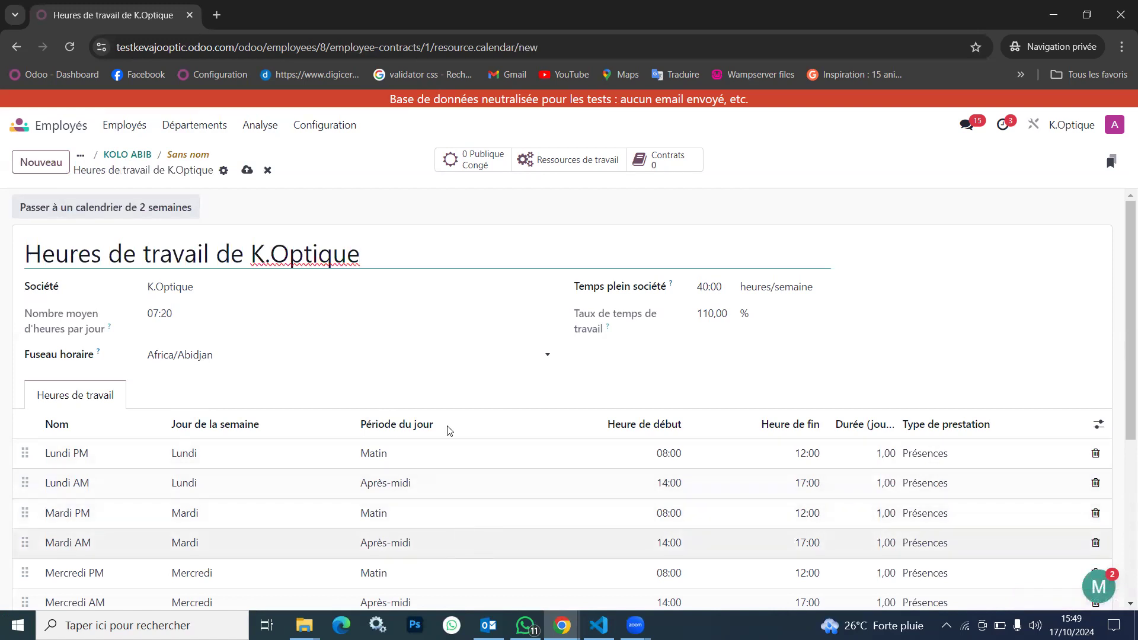
click(247, 170)
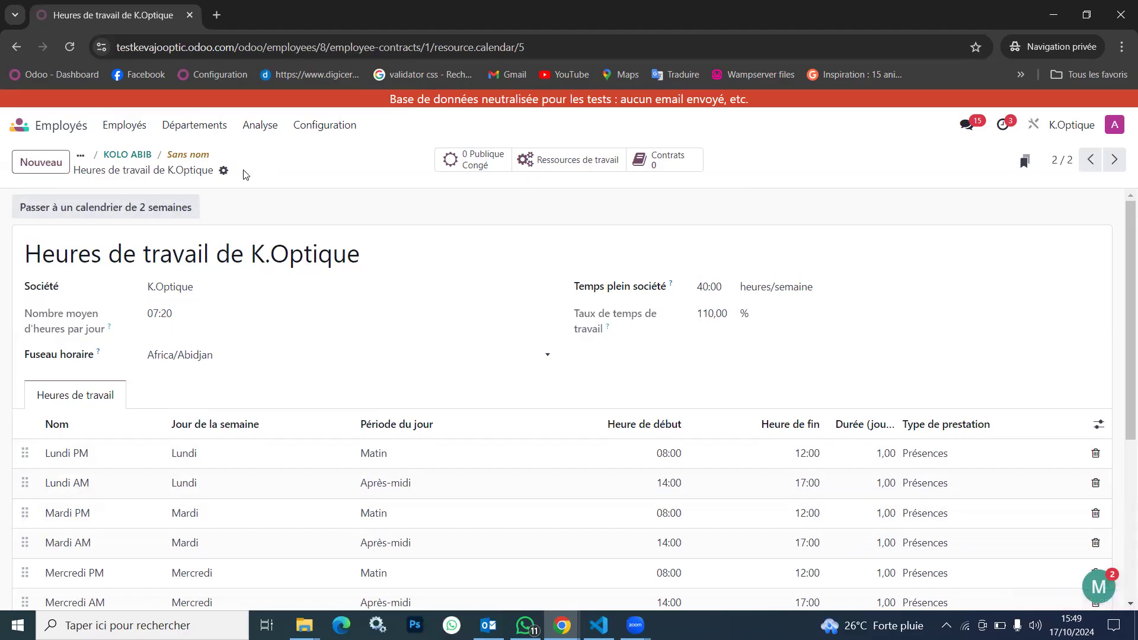
Return to the employee's record, reopen the contract and change its status to En cours
click(134, 155)
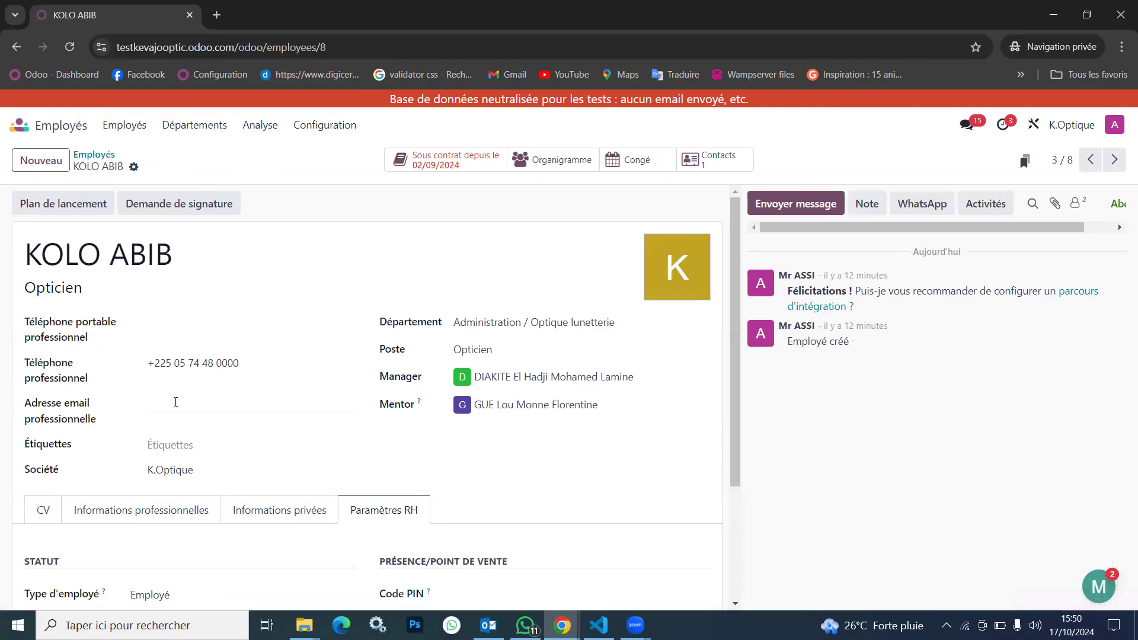
click(437, 169)
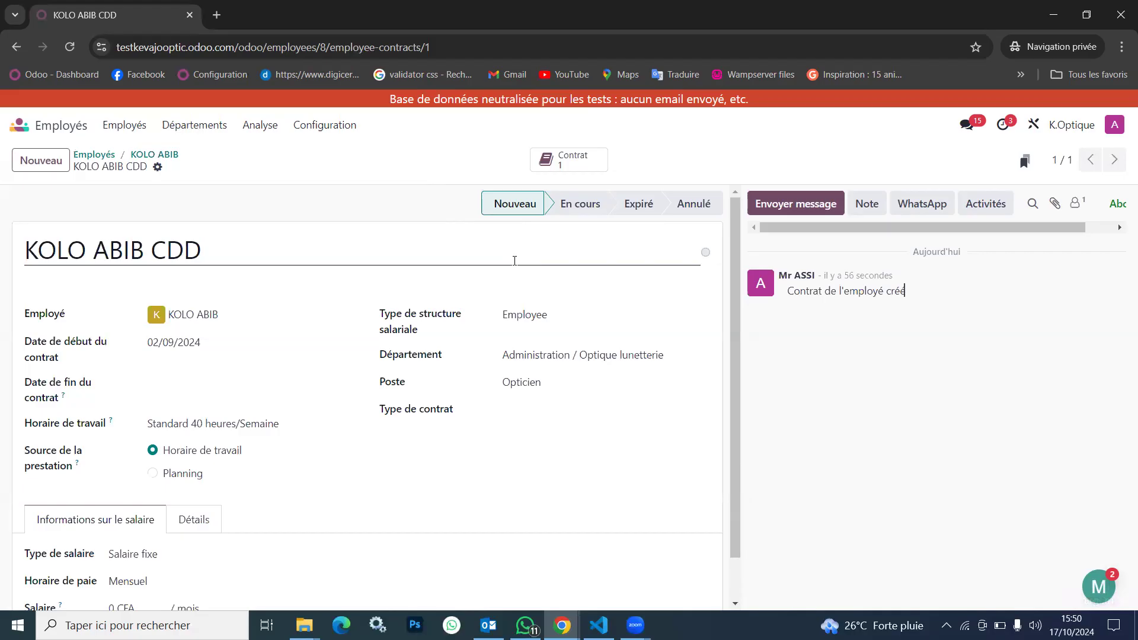
click(586, 209)
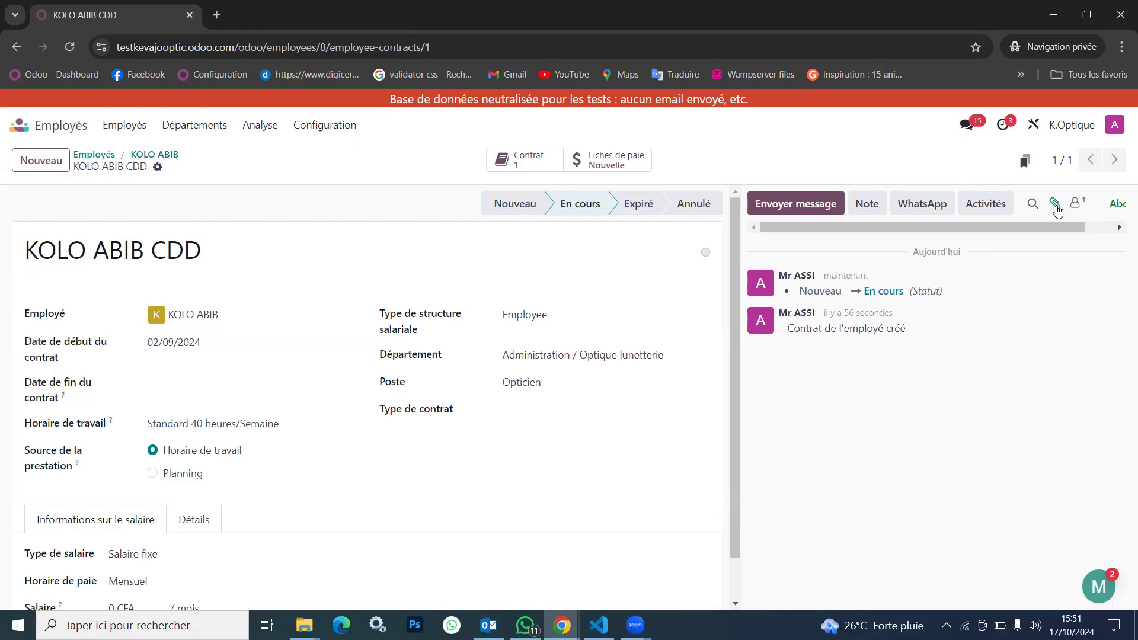
Set the contract's monthly salary to 75 000 CFA
scroll(686, 383, down, 1)
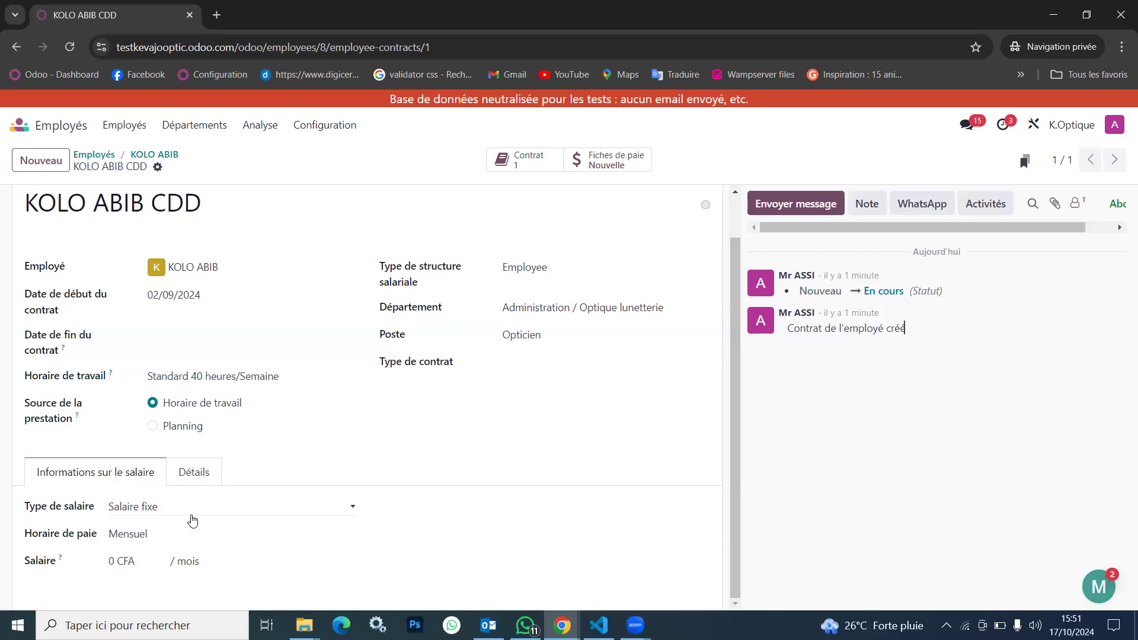
click(111, 560)
text(15)
text(000)
click(347, 553)
Check the contract's additional details, set its contract type to CDD and save the contract
click(197, 473)
scroll(246, 528, down, 3)
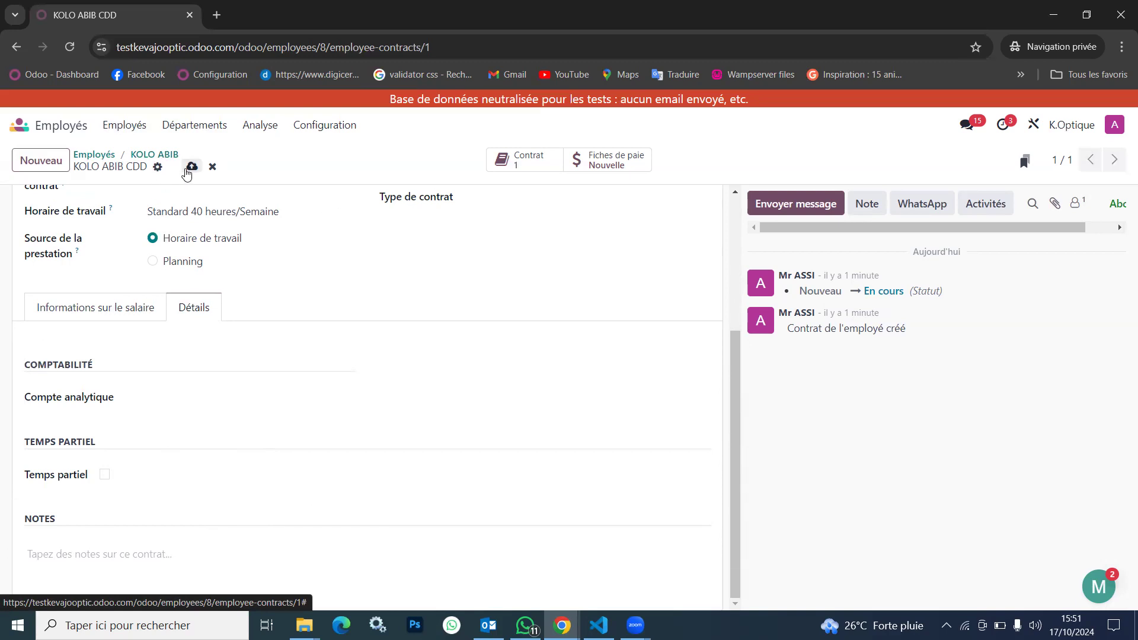
scroll(470, 267, up, 4)
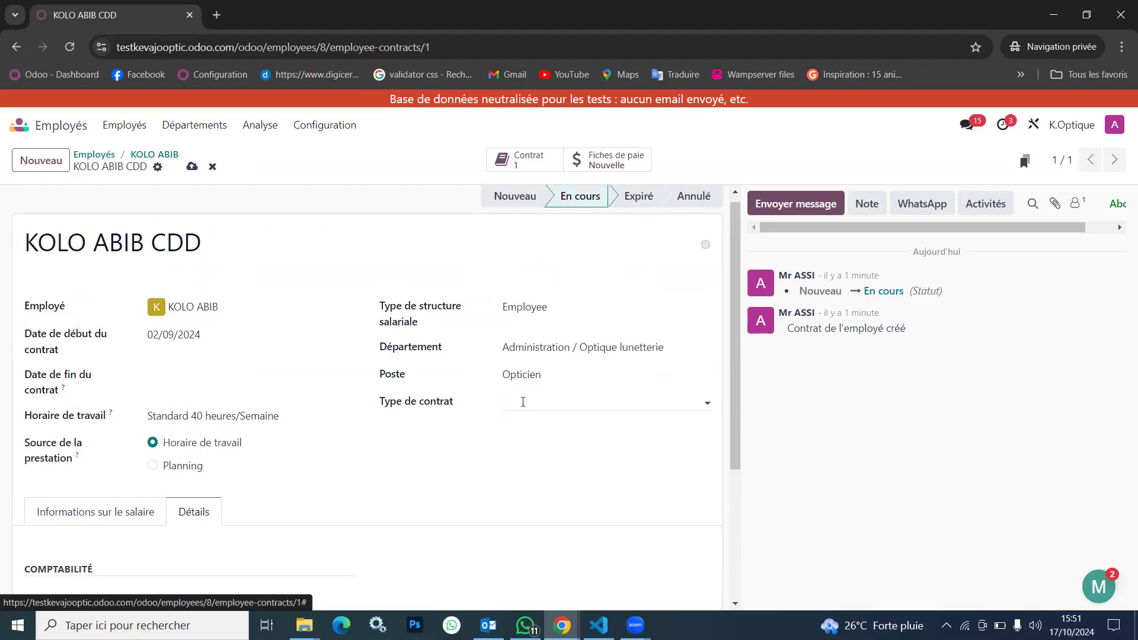
click(522, 402)
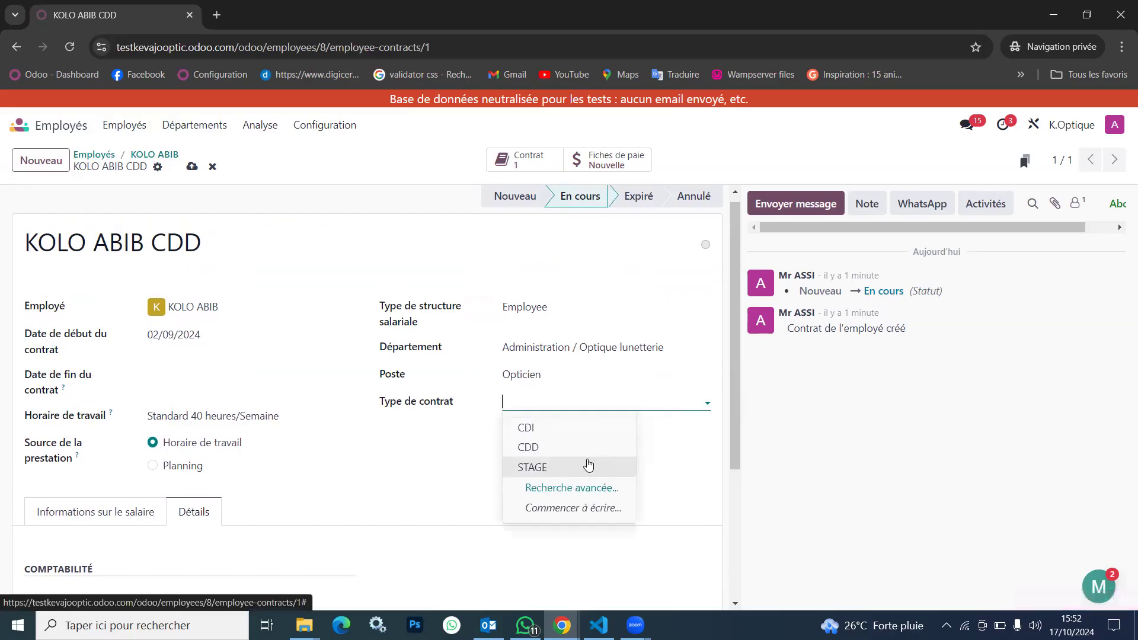
click(536, 449)
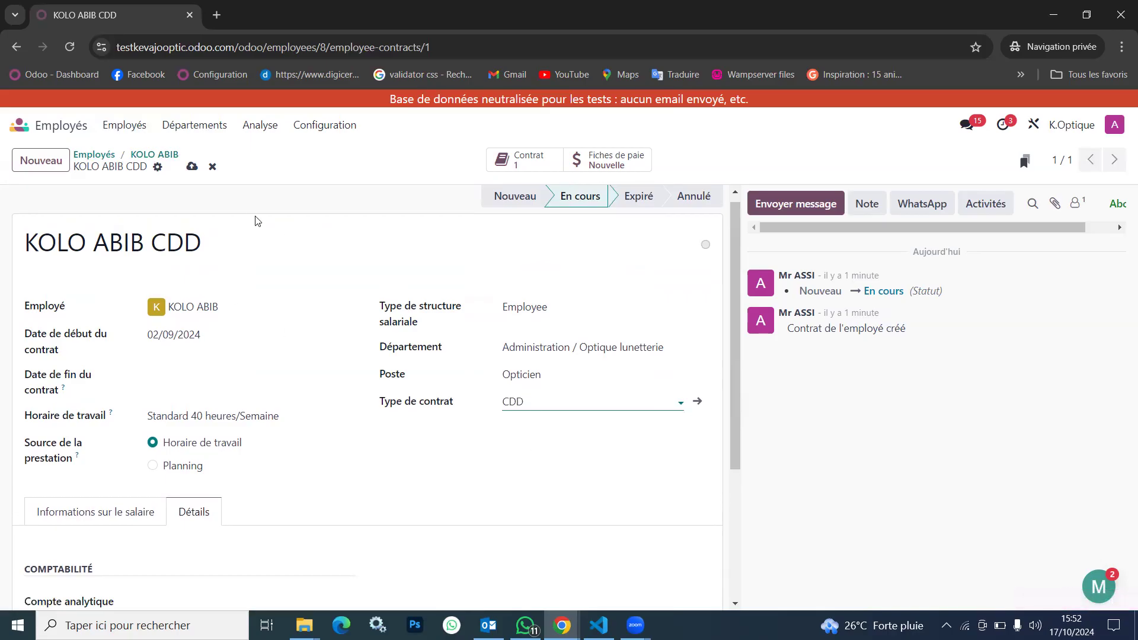
click(191, 166)
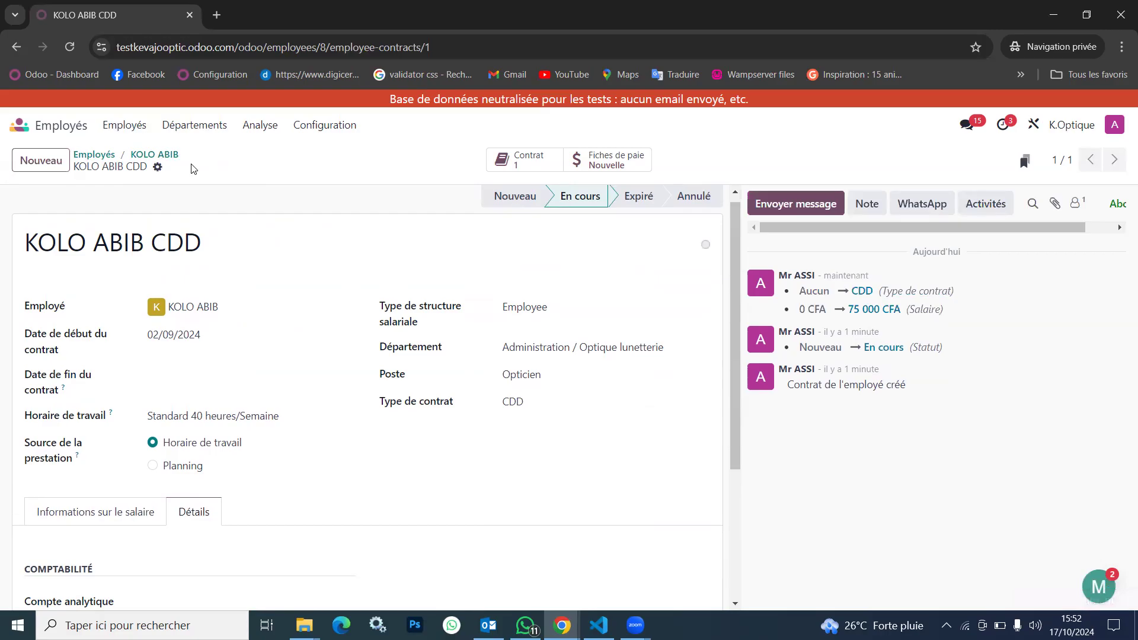
Return to the employee list and archive the employee who has no job position, with departure reason Licencié and contract end date 17/10/2024
click(160, 156)
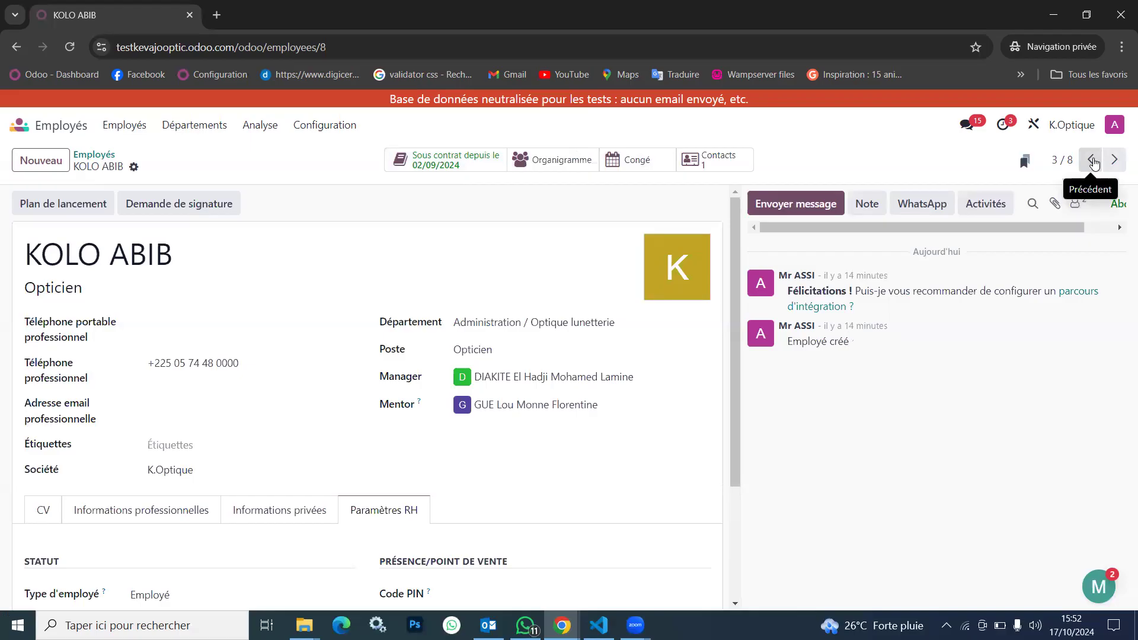
click(1094, 162)
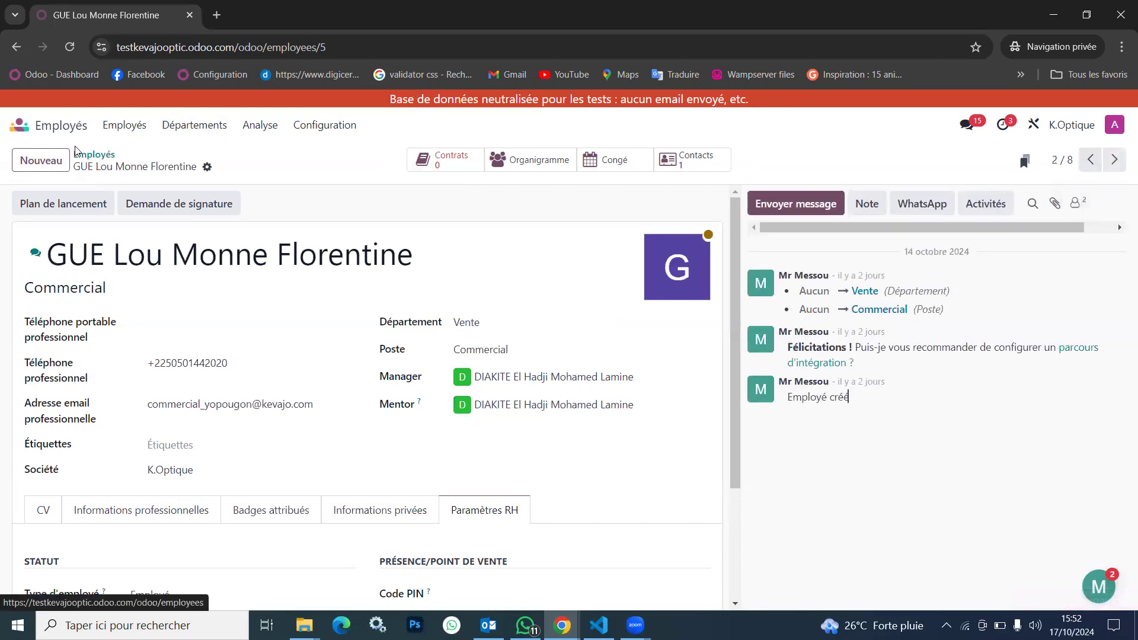
click(98, 159)
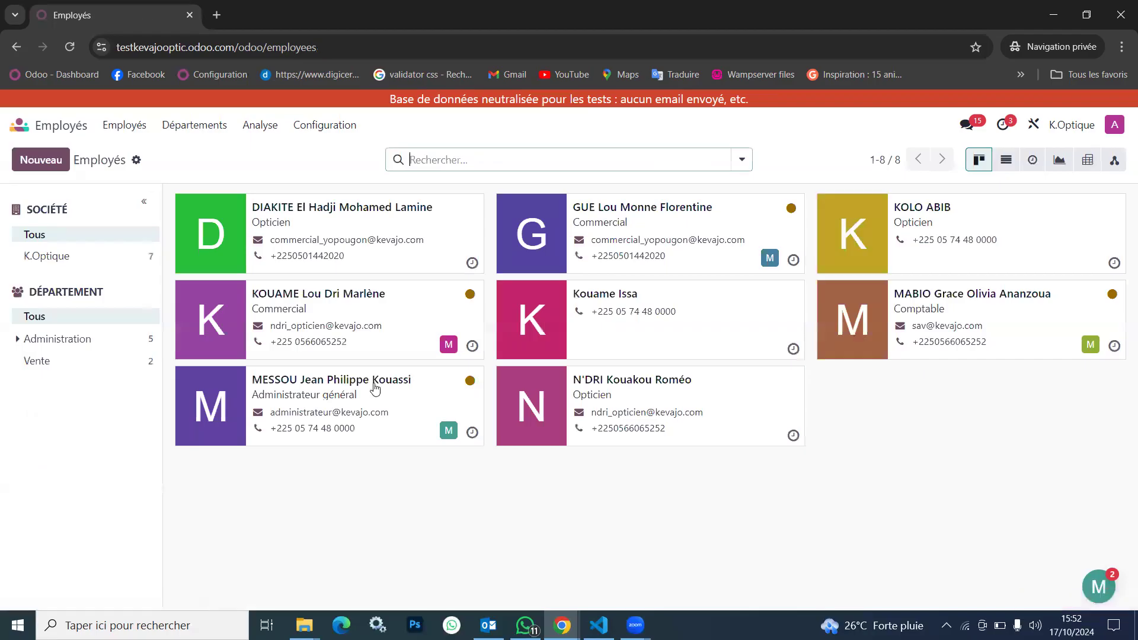
click(673, 316)
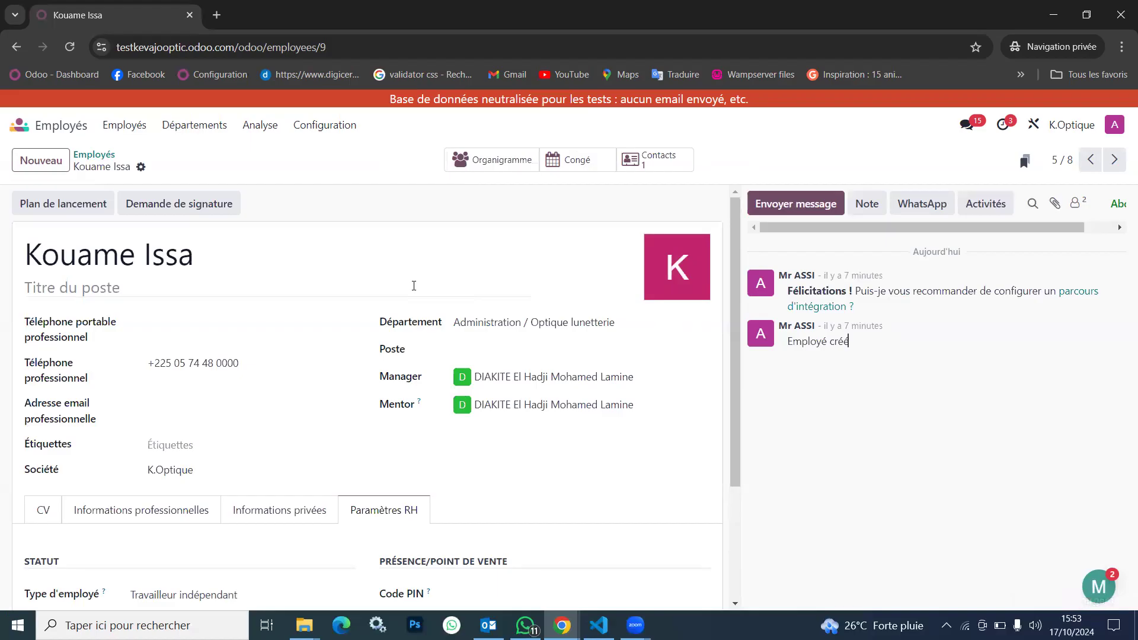
click(141, 168)
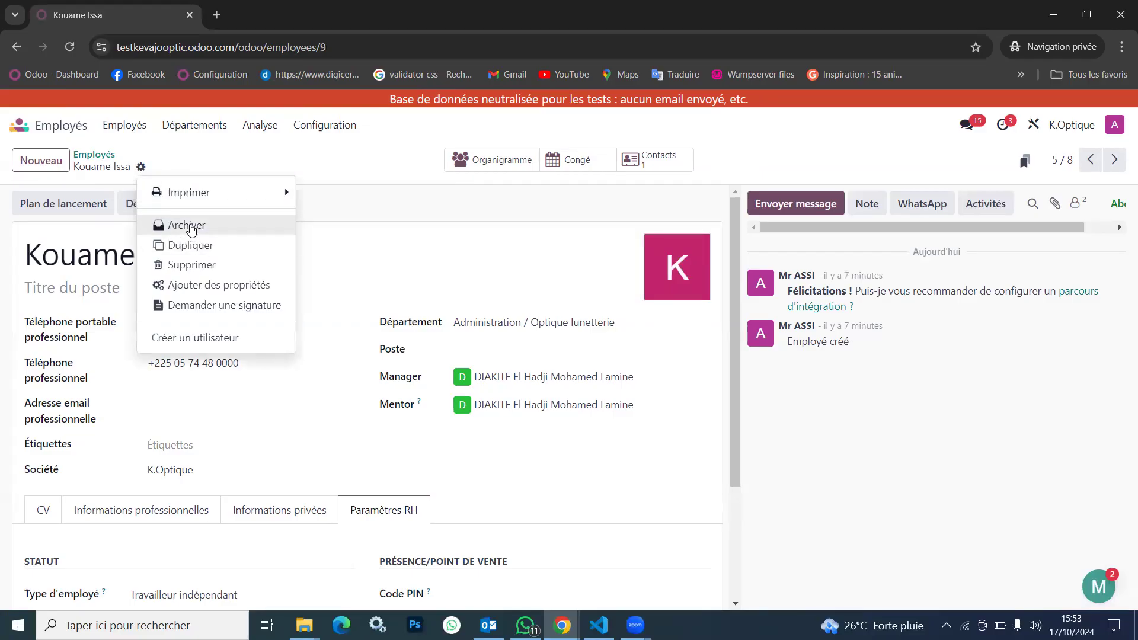
click(187, 226)
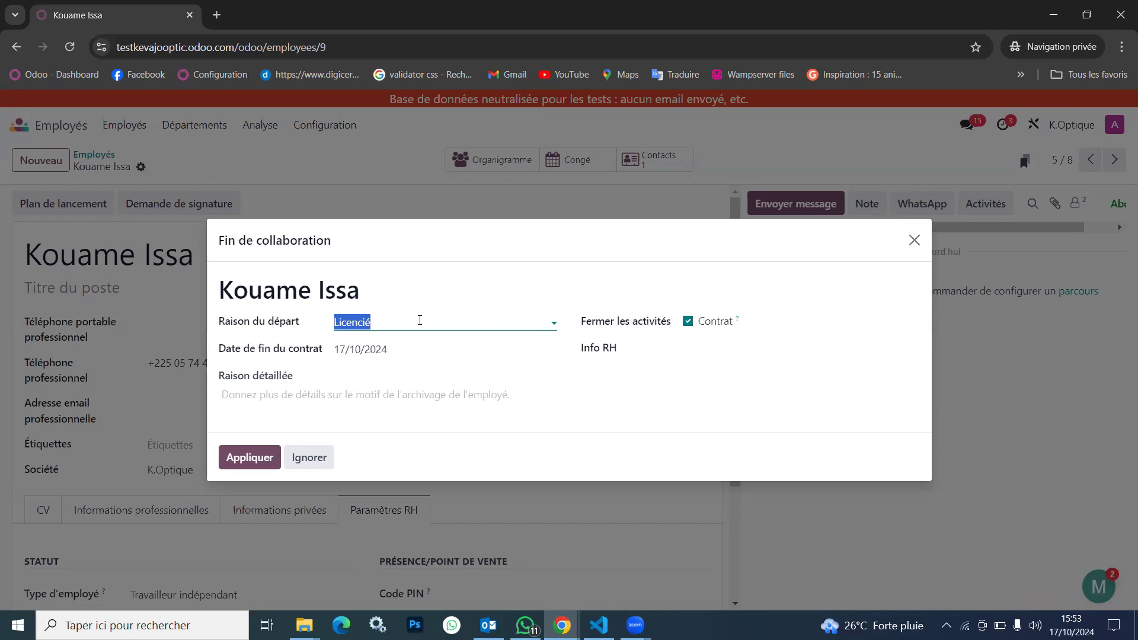
click(420, 321)
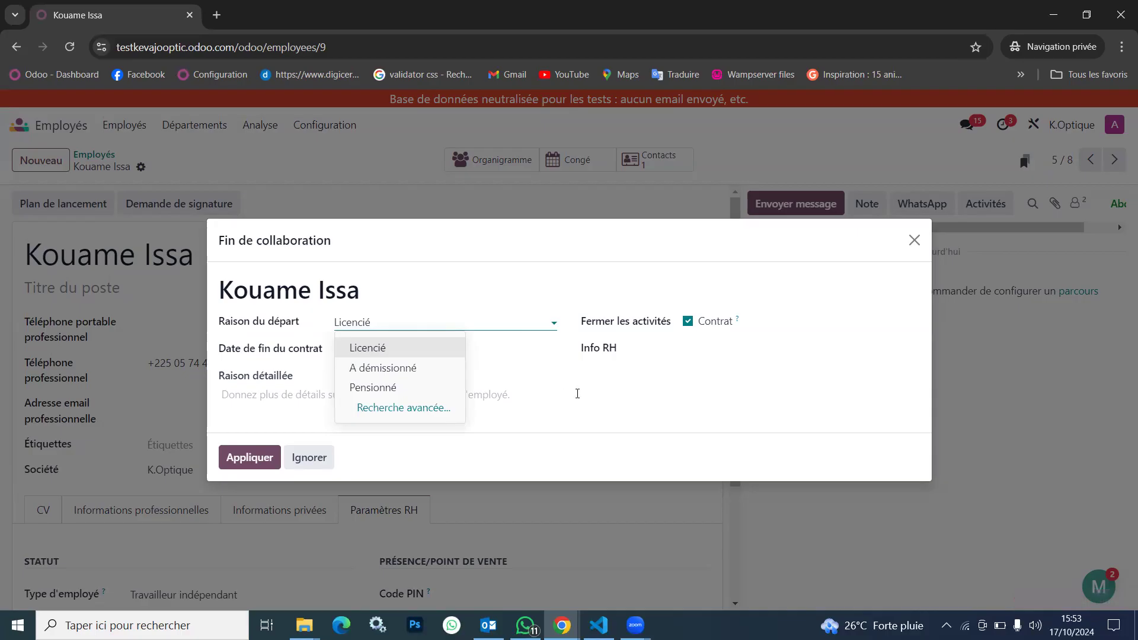
click(562, 385)
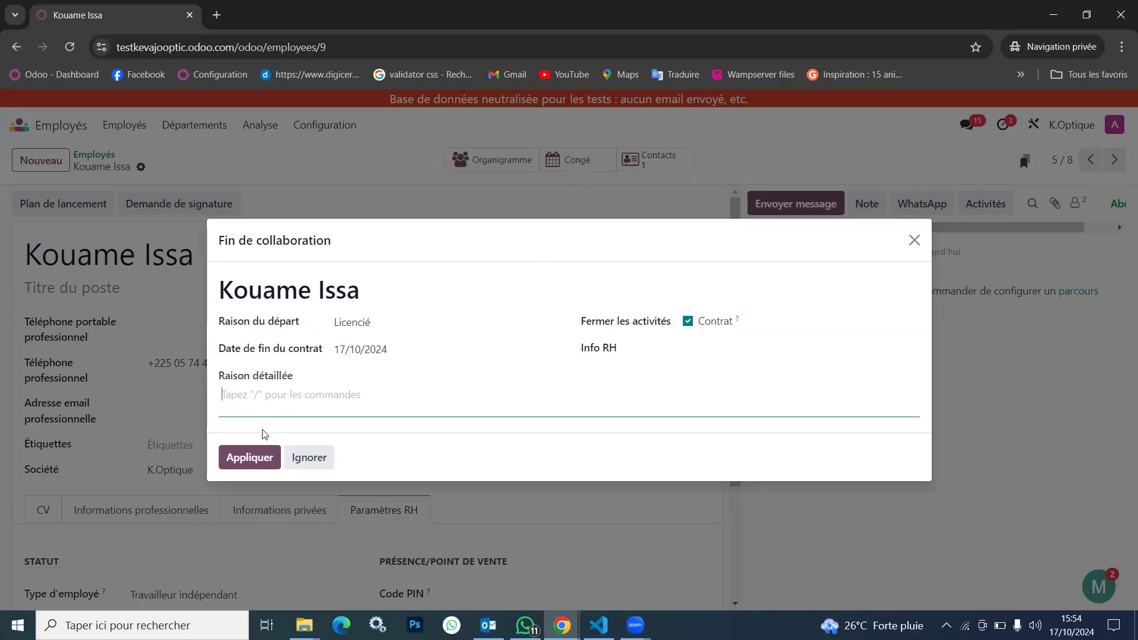
click(243, 460)
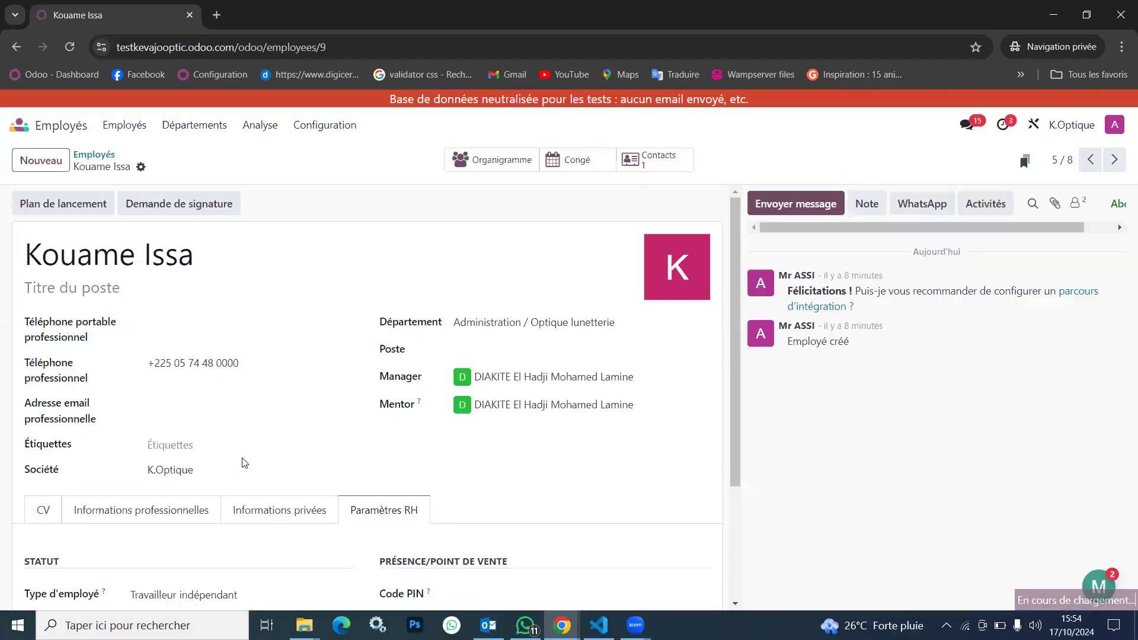
mouse_move(650, 256)
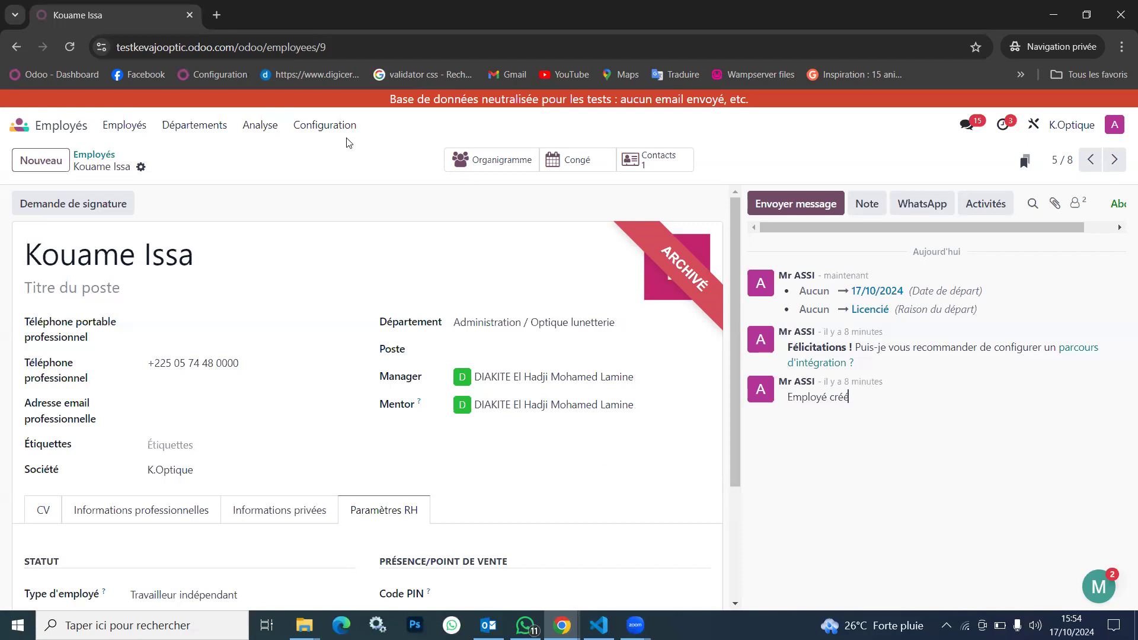
Add a new departure reason named "Non reconduction du contrat" to the Raisons du départ list and save it
click(314, 131)
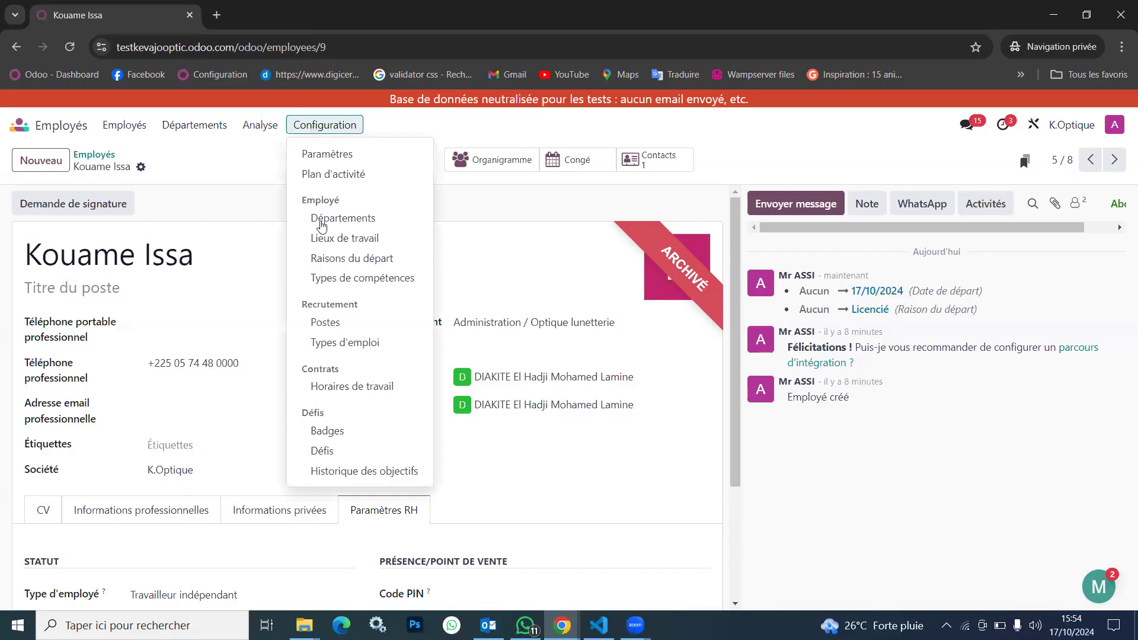
click(369, 259)
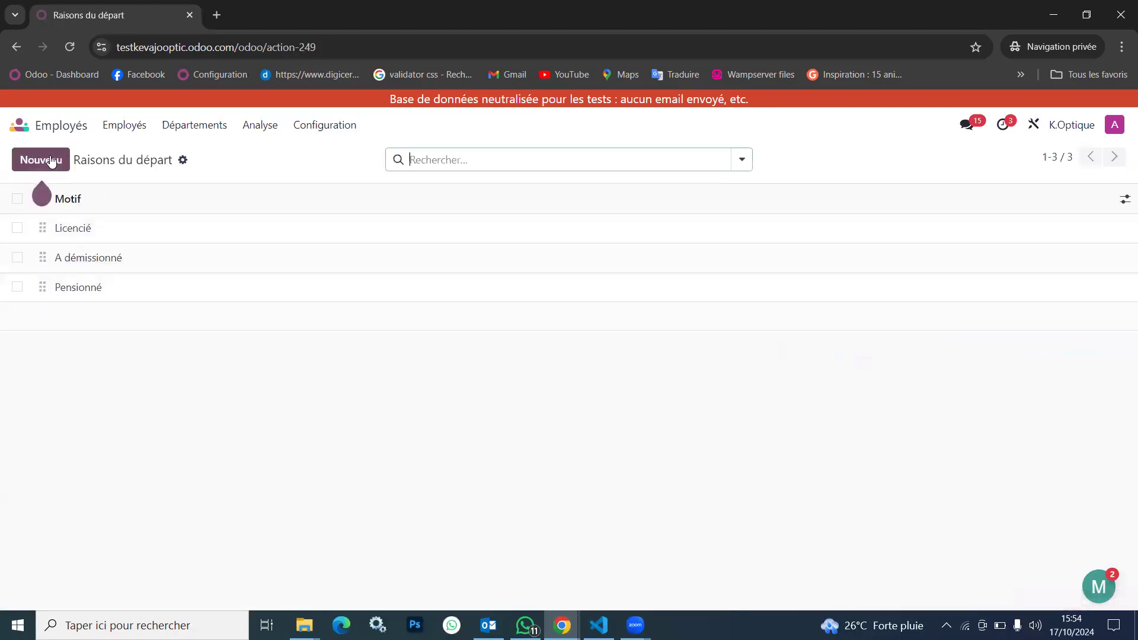
click(41, 161)
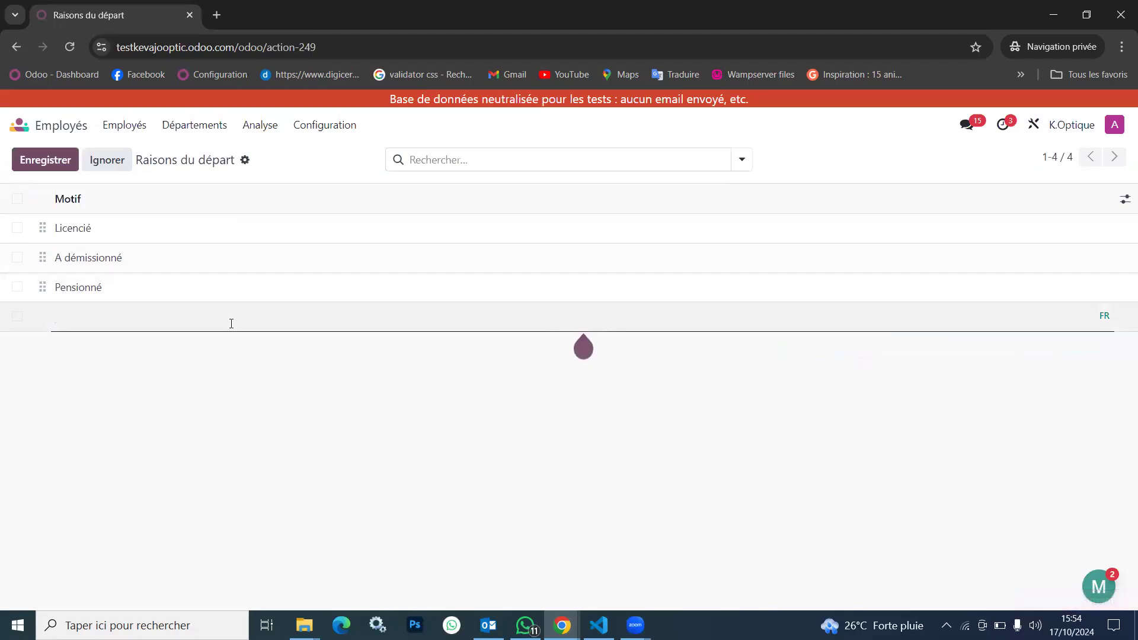
text(nON)
key(BackSpace)
key(BackSpace)
key(BackSpace)
key(BackSpace)
text(Non reconduction du)
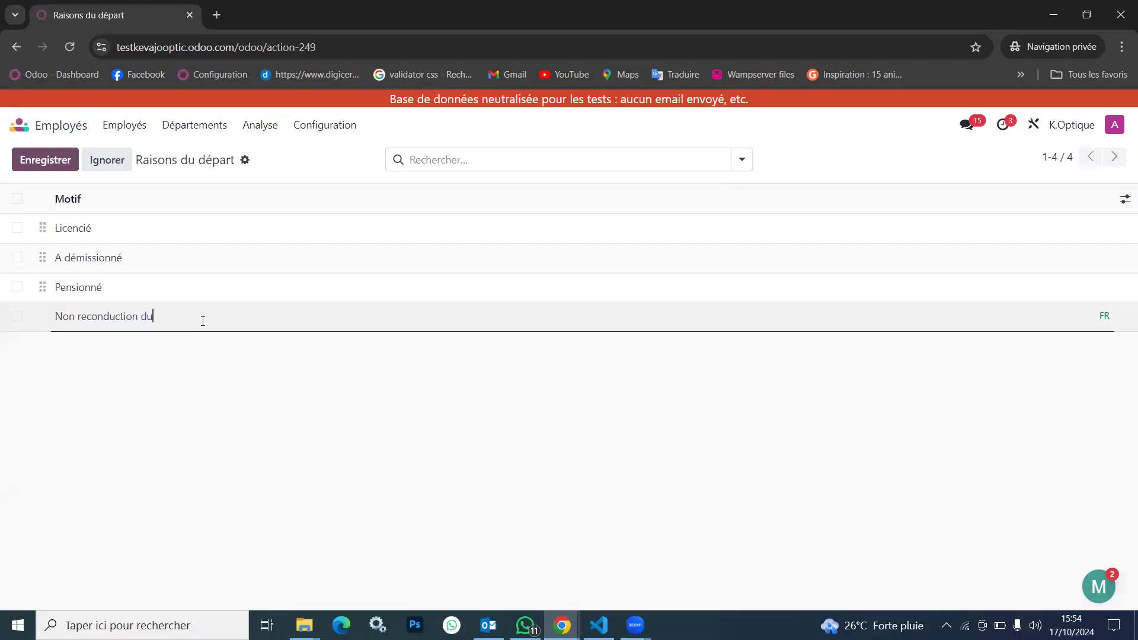
text( contrat)
click(33, 168)
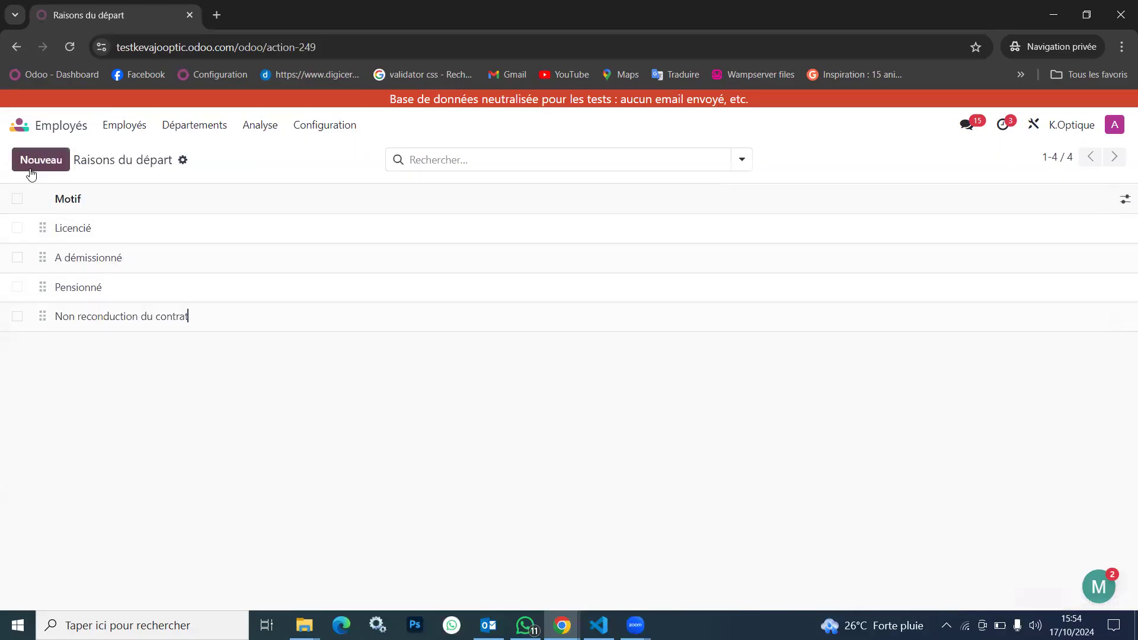
mouse_move(42, 316)
mouse_down()
mouse_move(38, 216)
mouse_move(49, 330)
mouse_up()
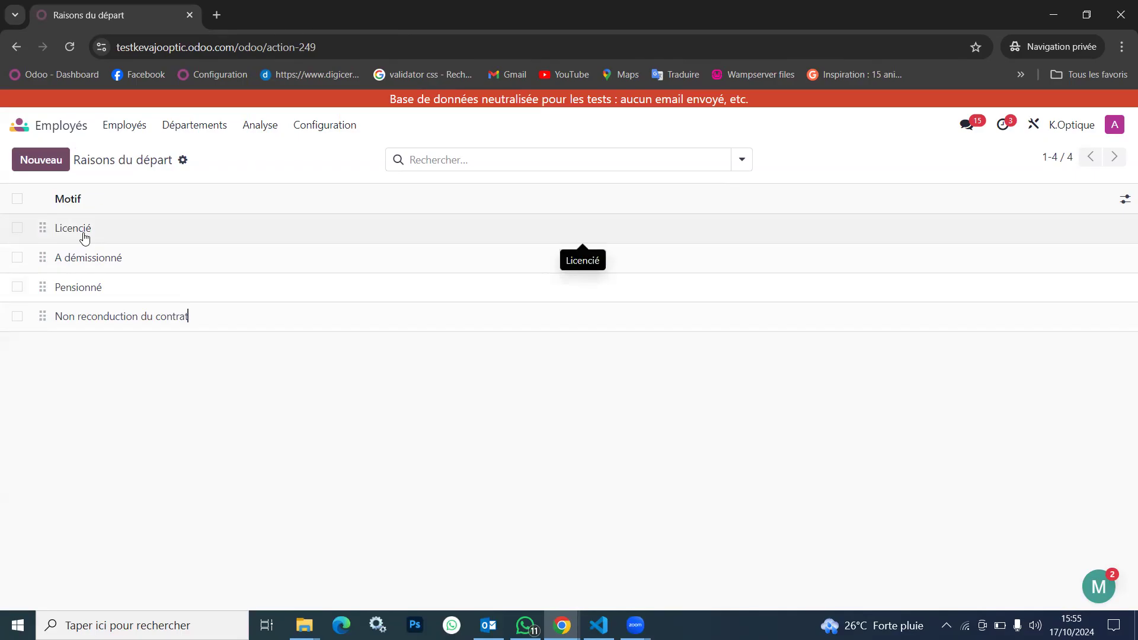
Return to the employee list and filter it with Archivé to view the archived employees
click(120, 126)
click(148, 156)
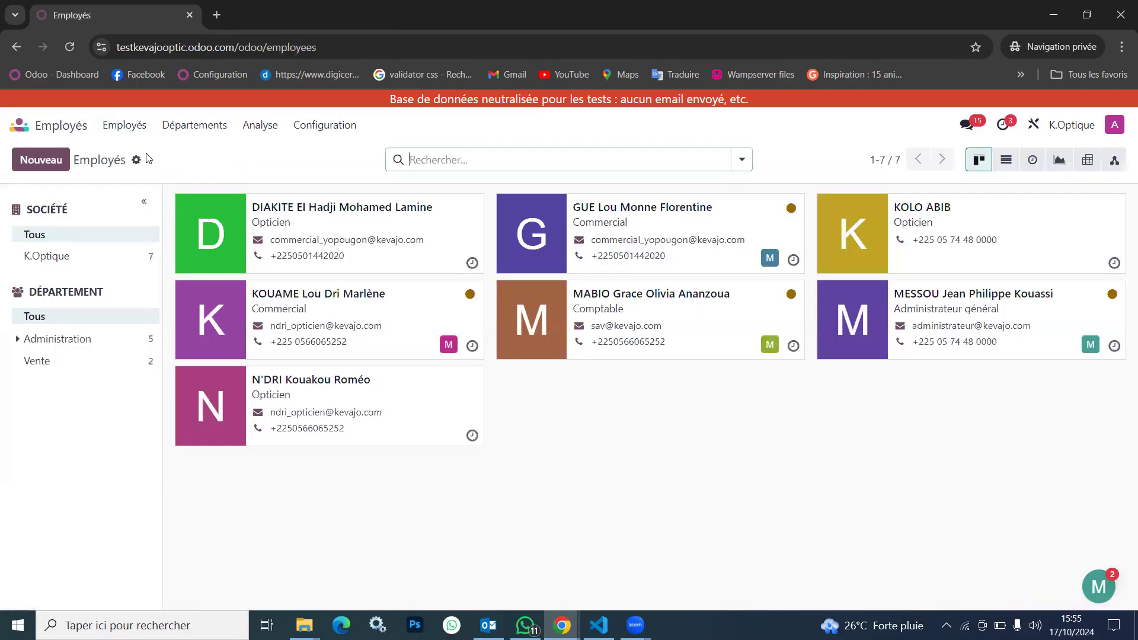
click(321, 128)
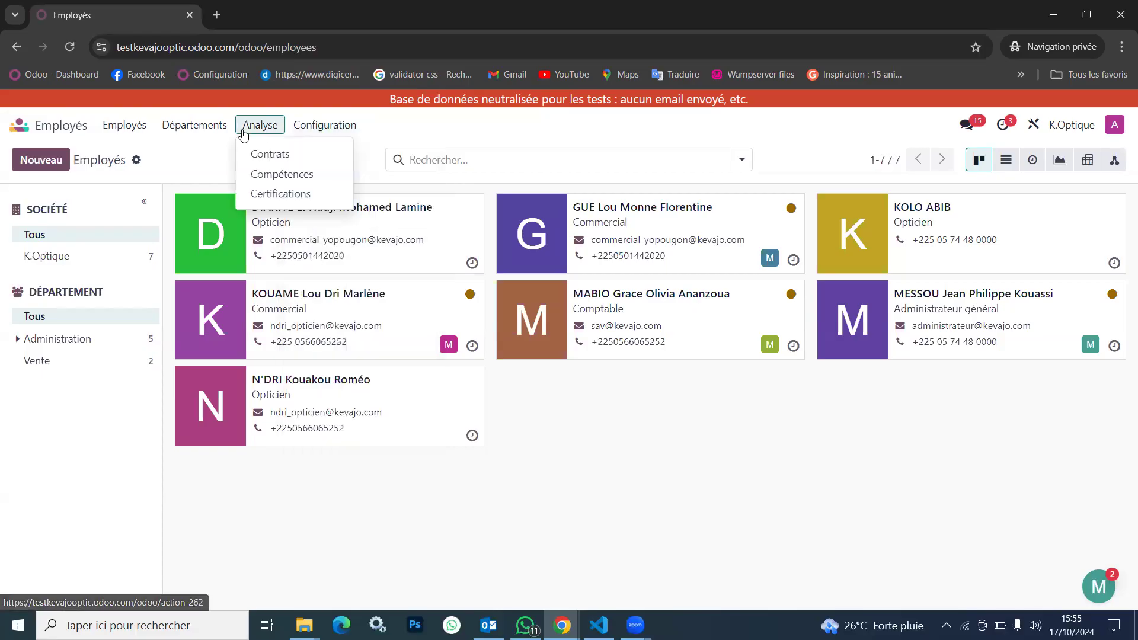
mouse_move(139, 129)
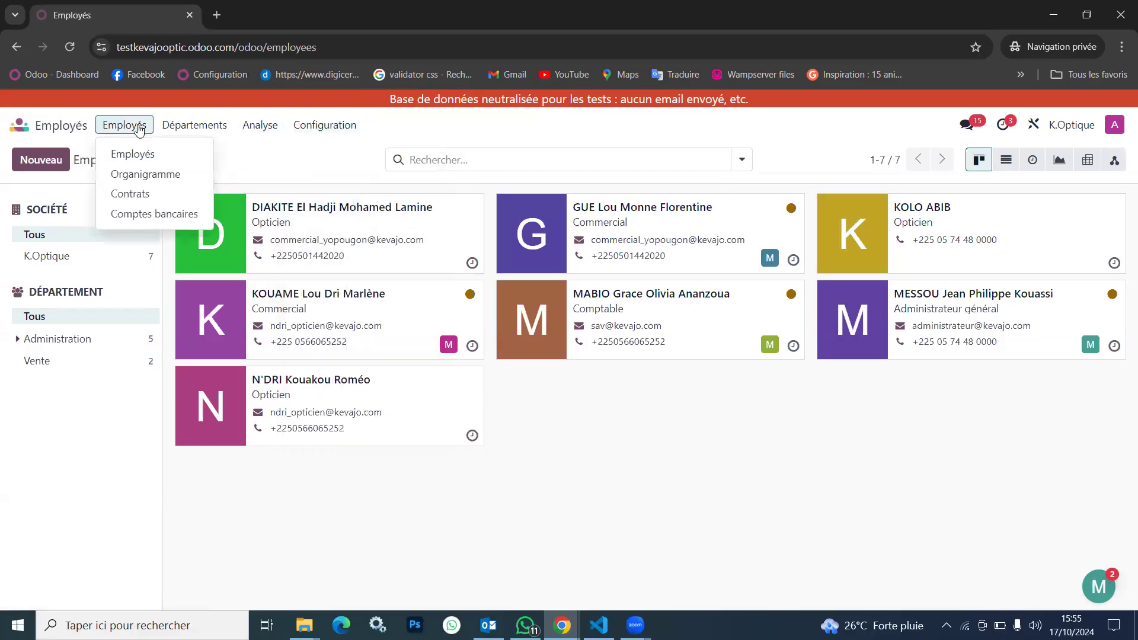
click(155, 155)
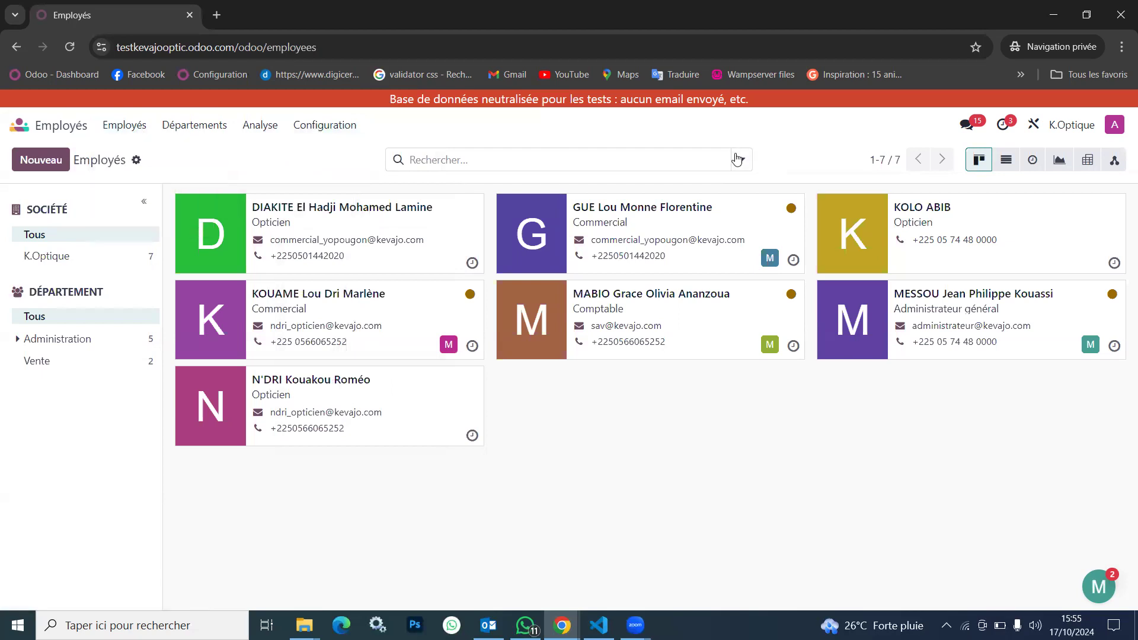
click(742, 160)
click(243, 415)
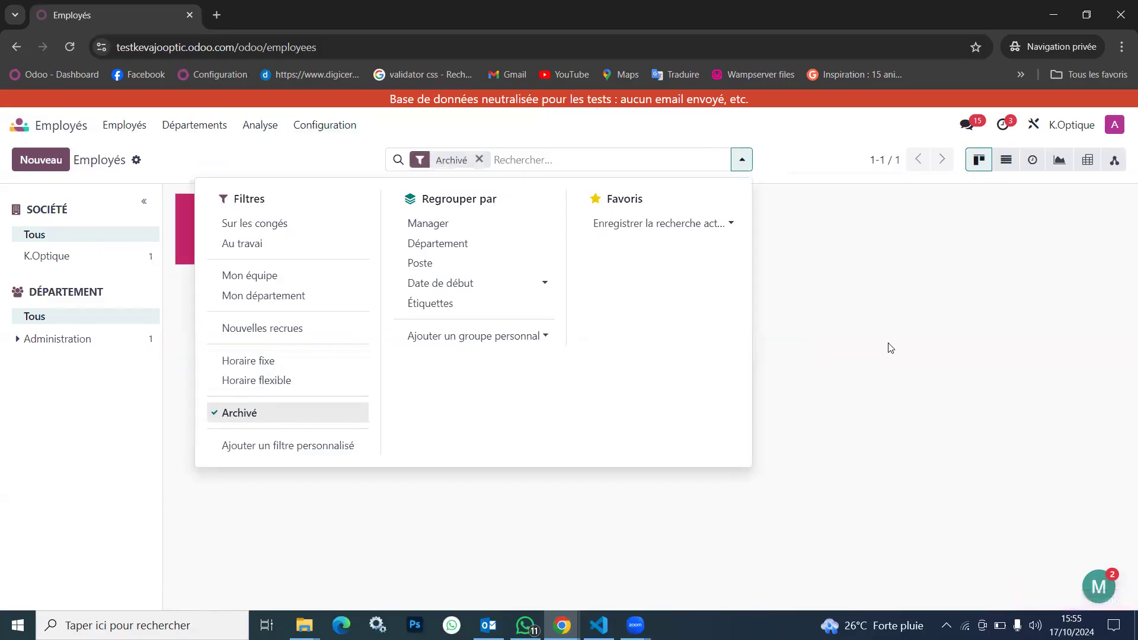
click(901, 347)
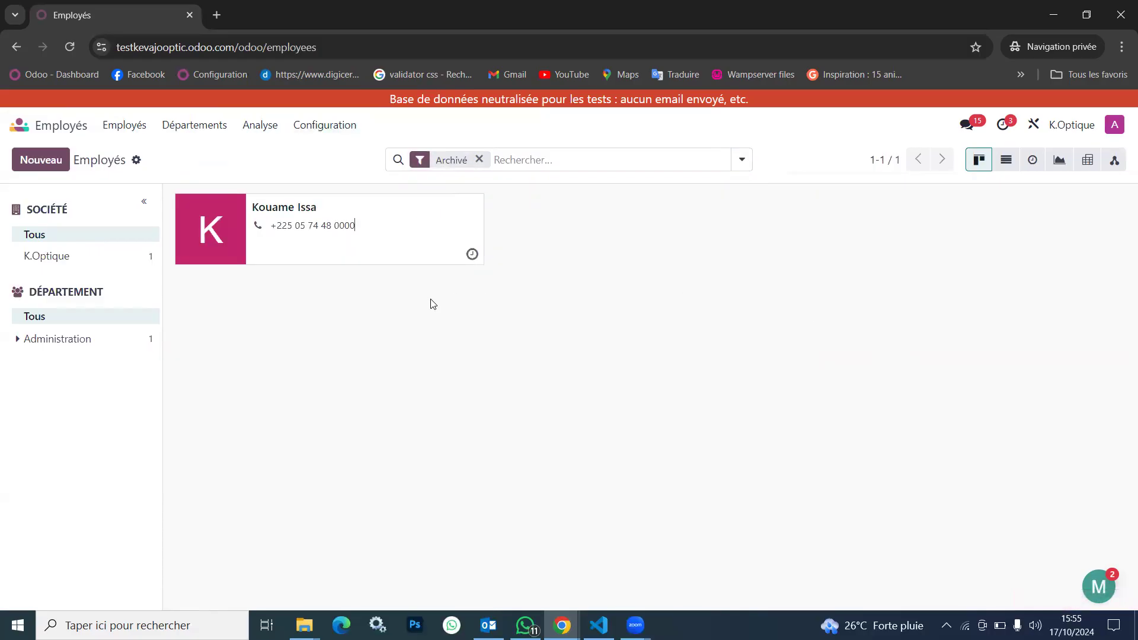
Remove the Archivé filter and search for the employee with the running CDD contract by name
click(742, 161)
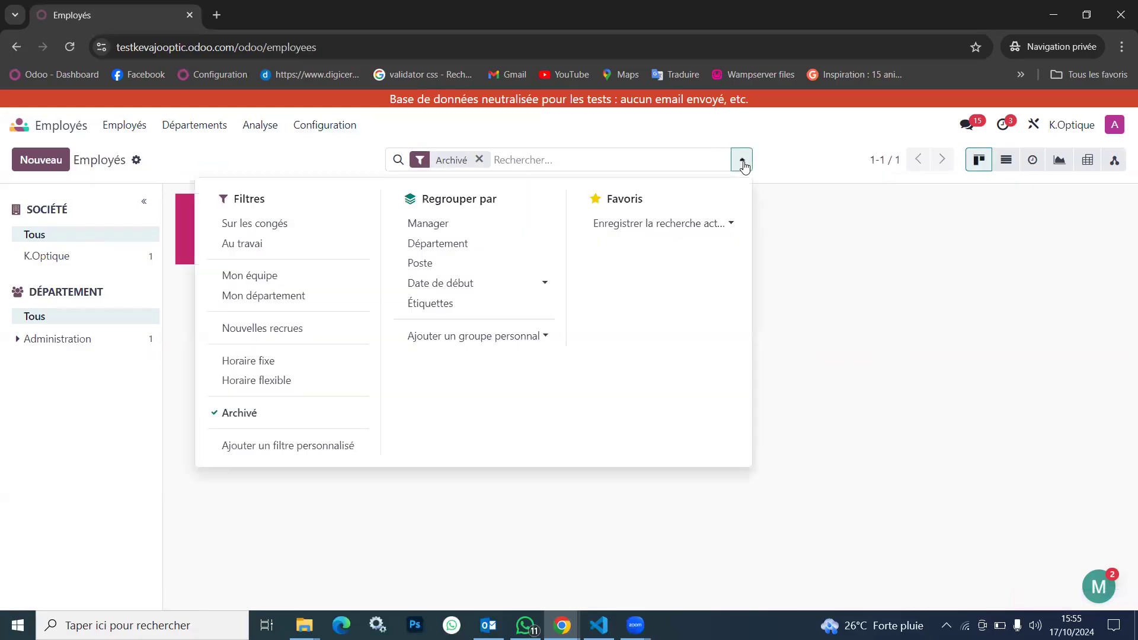
click(243, 415)
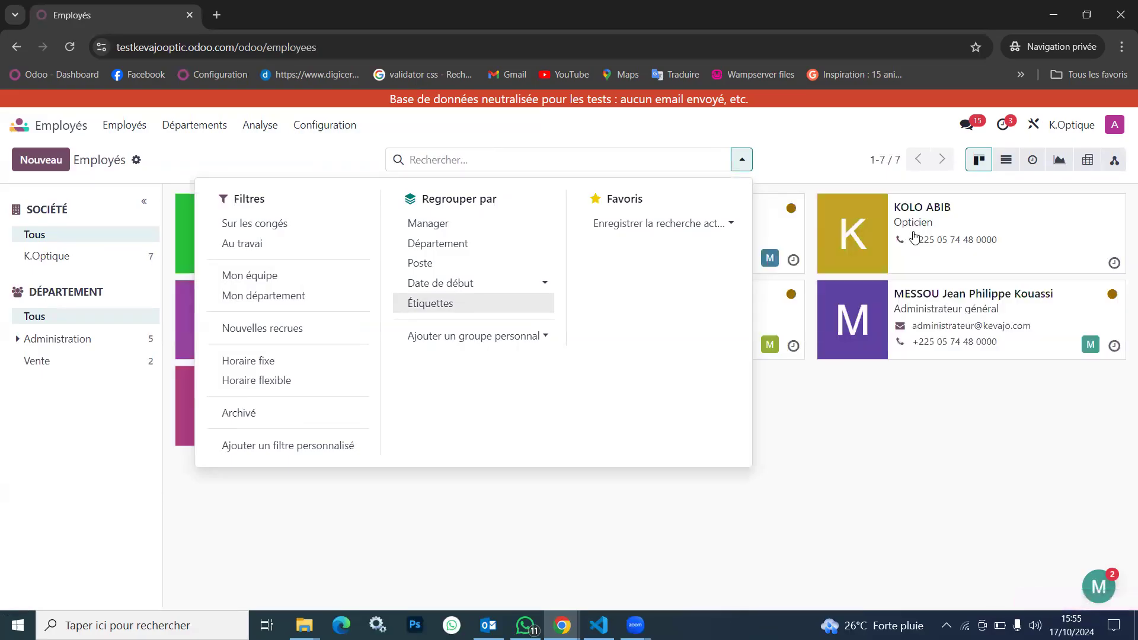
click(499, 160)
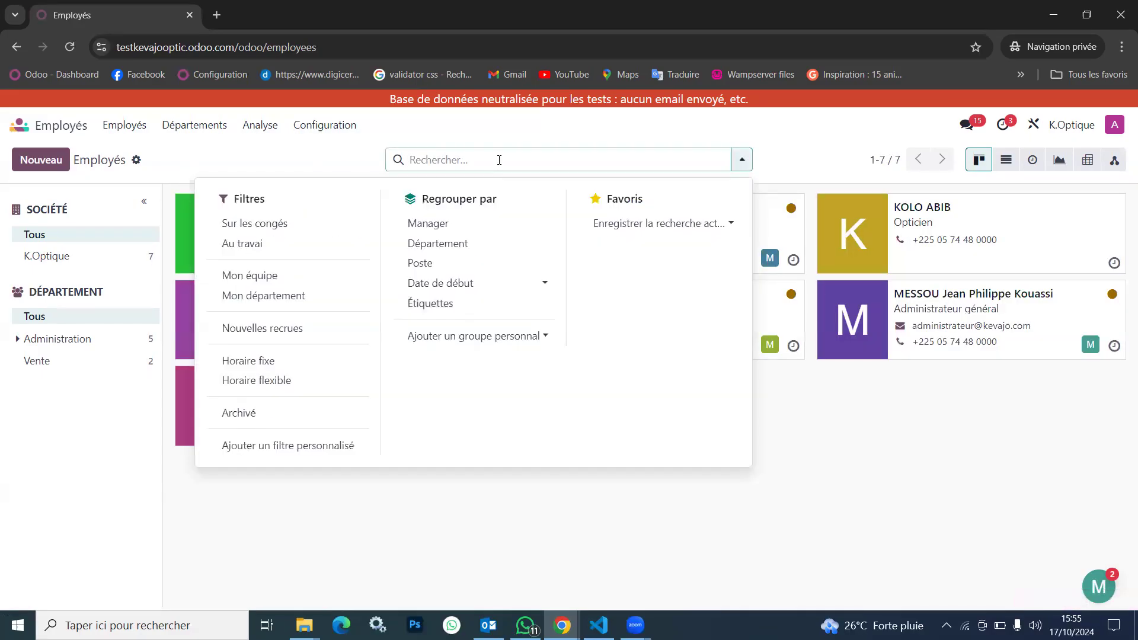
text(kolo)
key(Return)
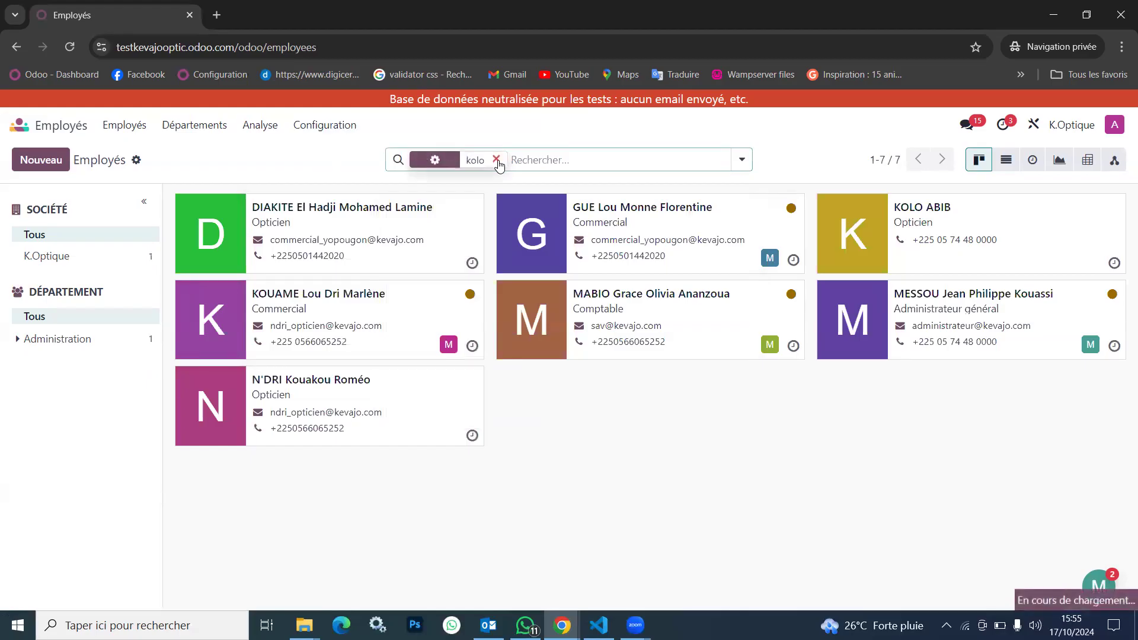
Look over the available filters and groupings, clear the name search and display the employees as a list
click(742, 160)
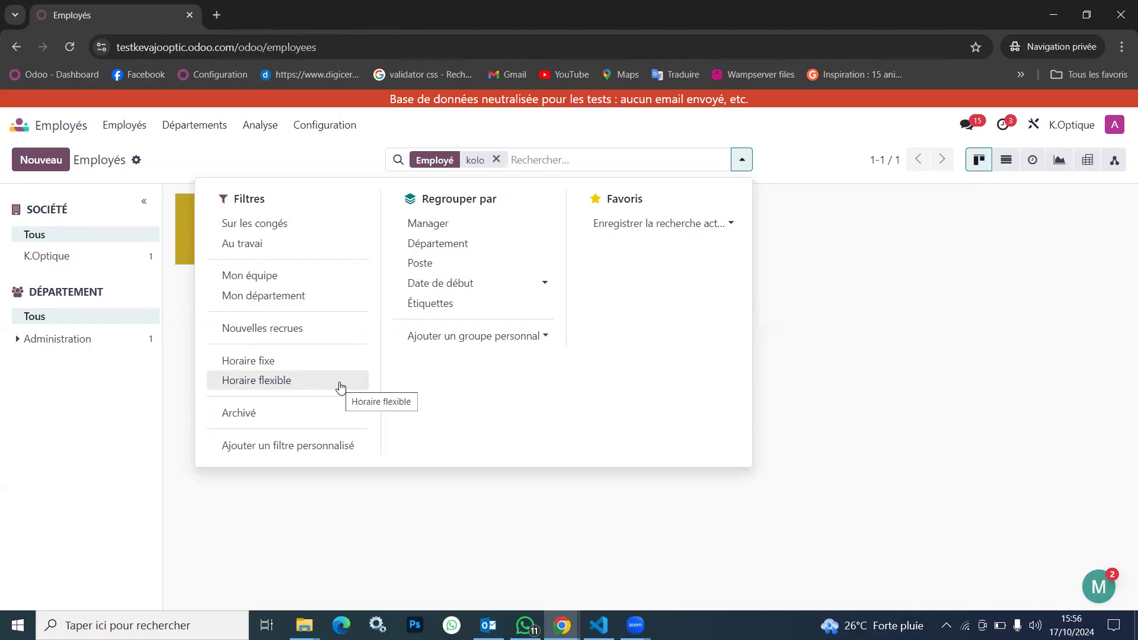
click(496, 160)
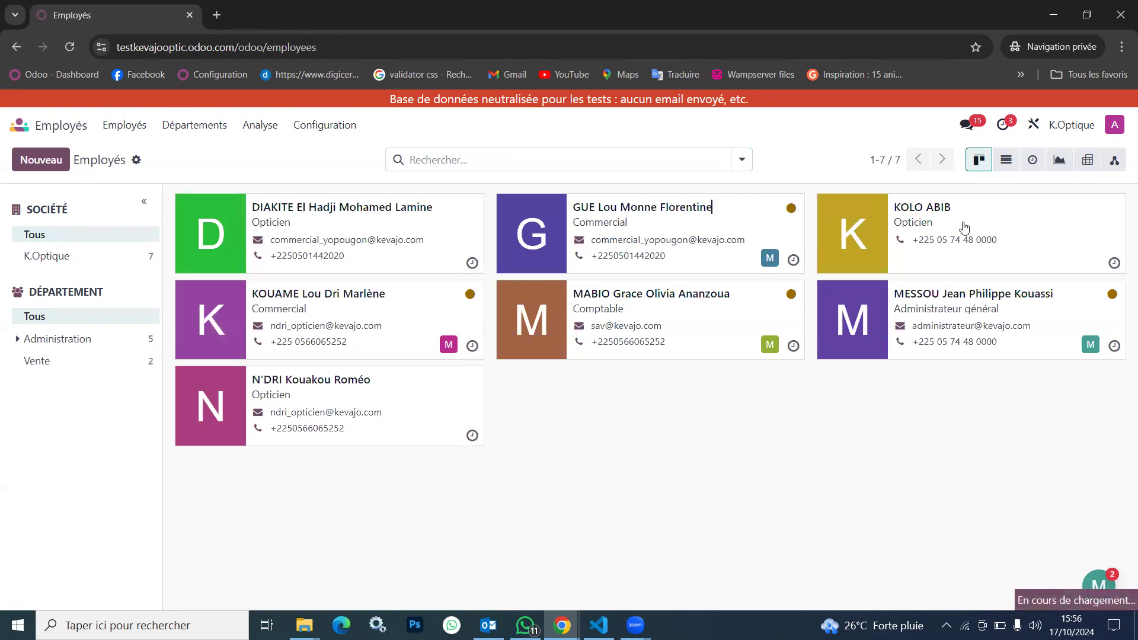
click(1006, 168)
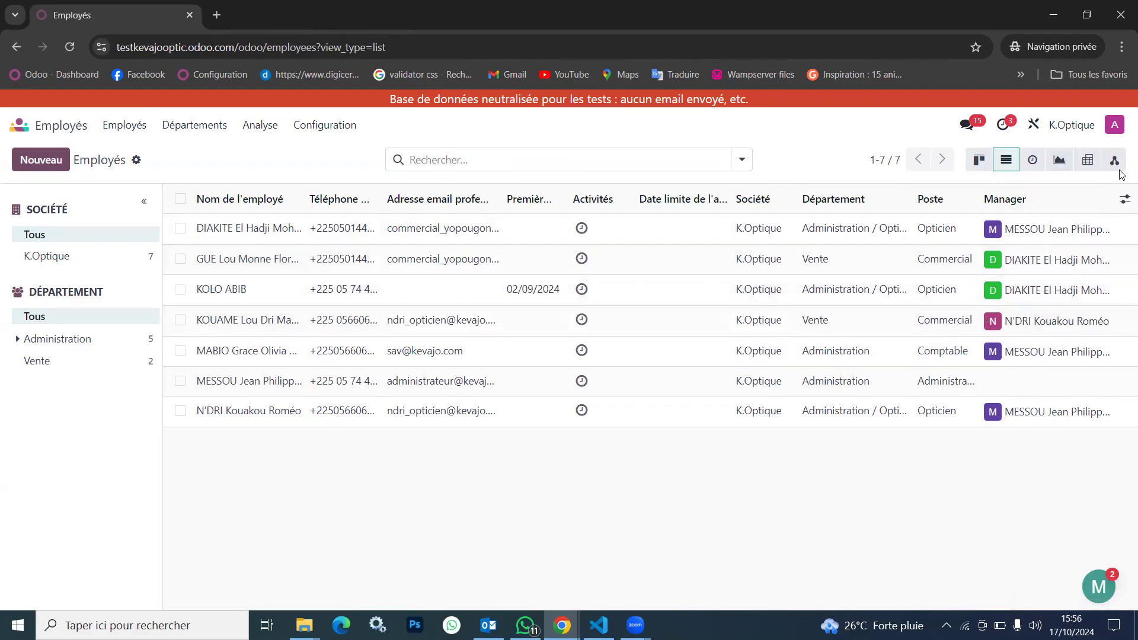
Display the employees as a pivot table and group its rows by Manager
click(1083, 171)
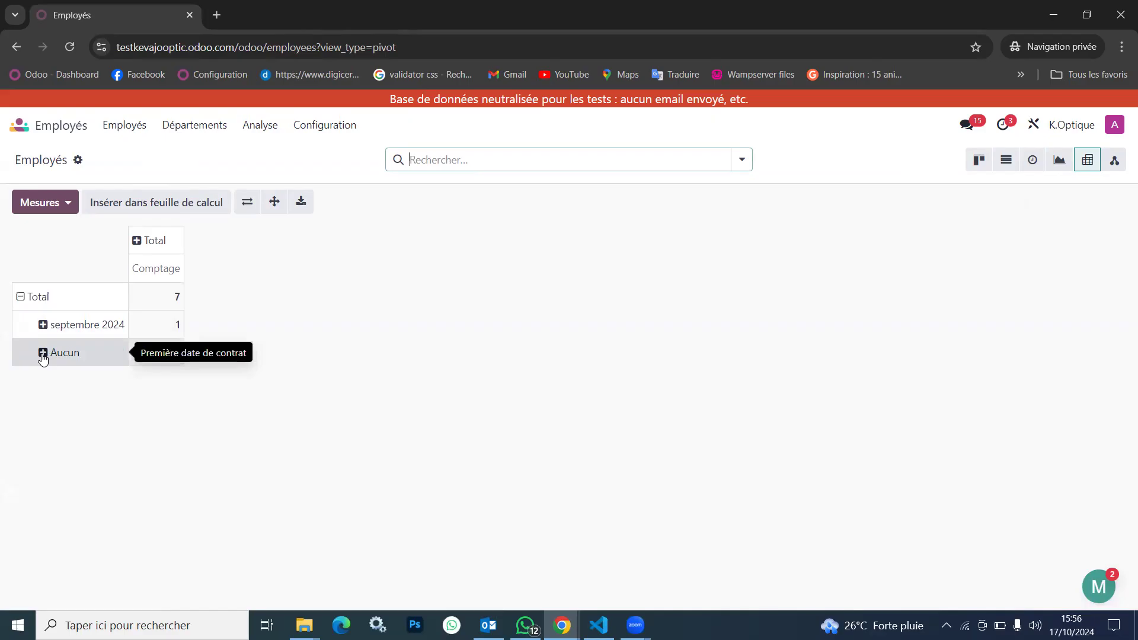
click(20, 299)
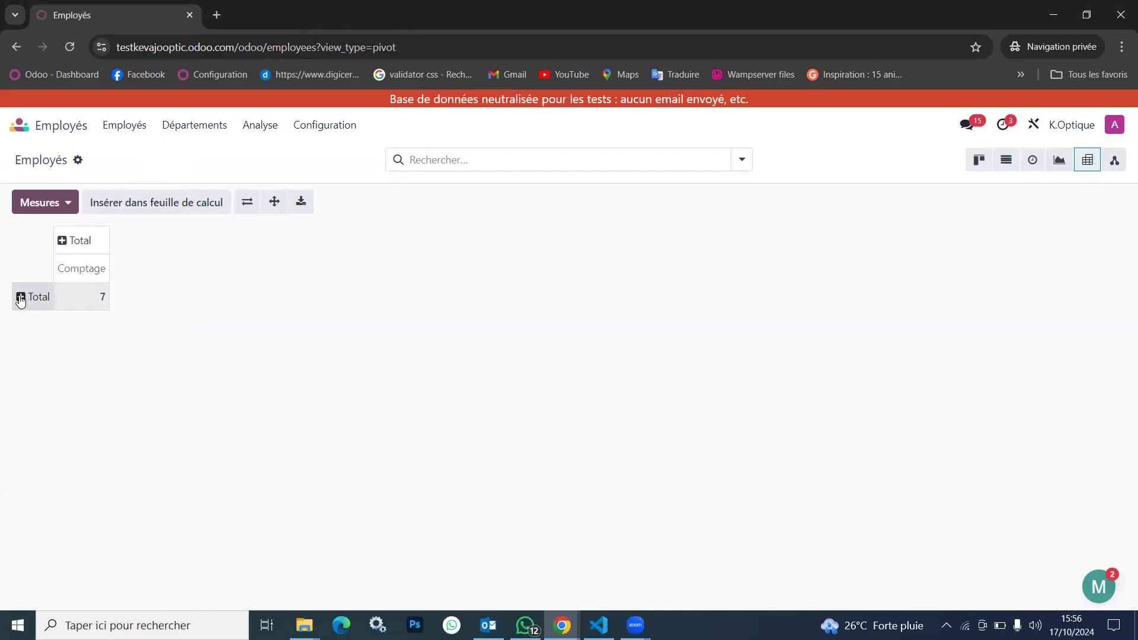
click(21, 298)
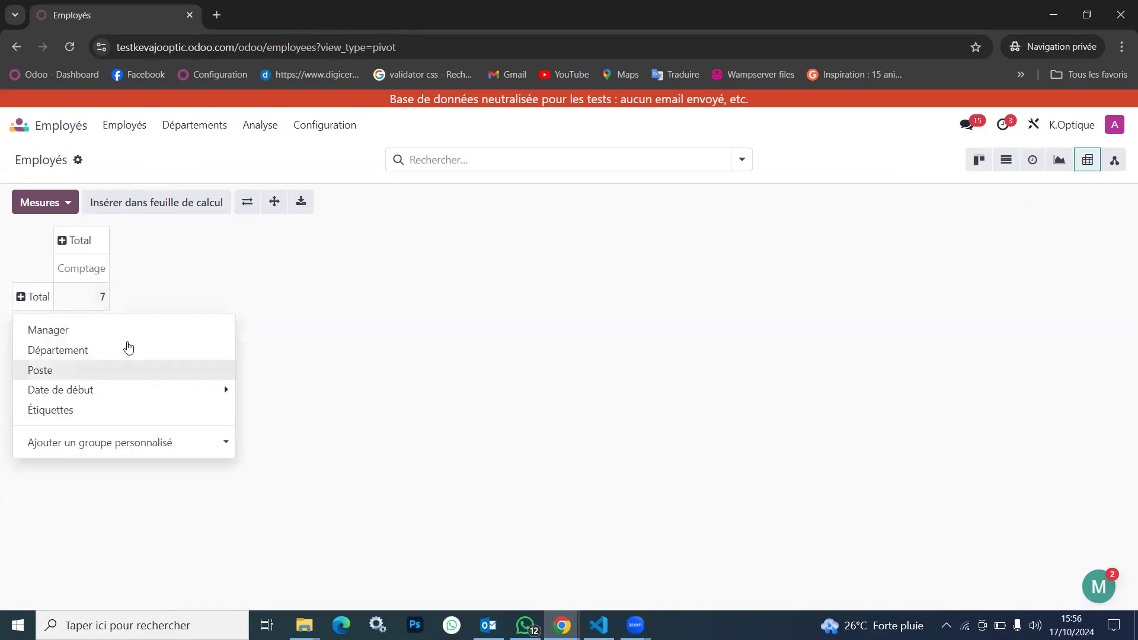
click(99, 331)
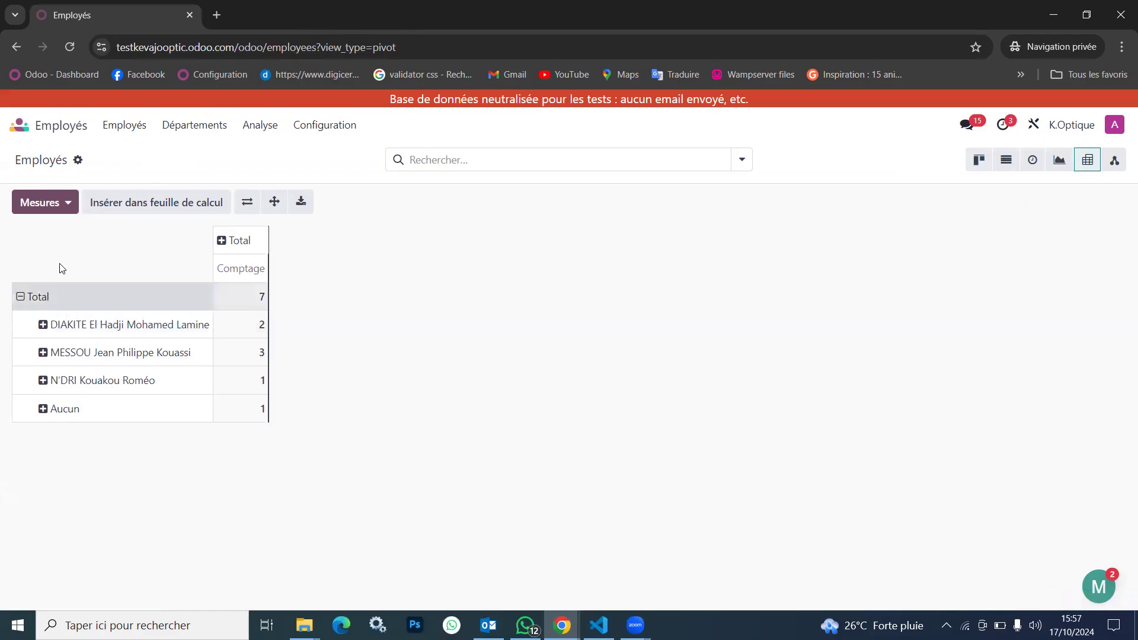
Check the available pivot measures and group the pivot table's columns by Manager
click(69, 205)
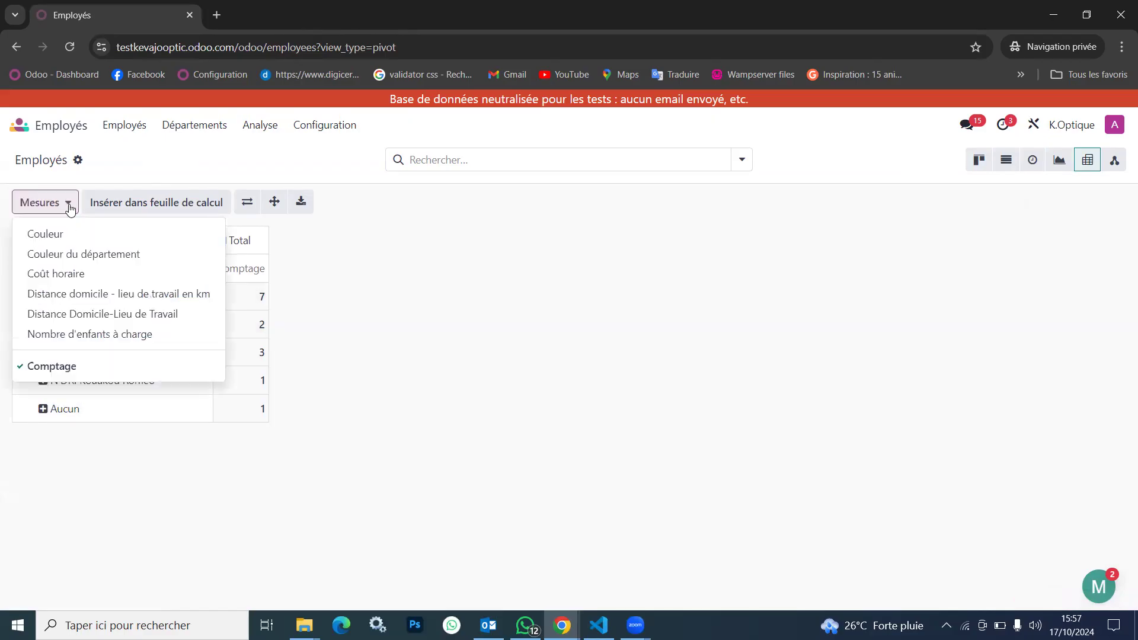
click(68, 205)
click(237, 240)
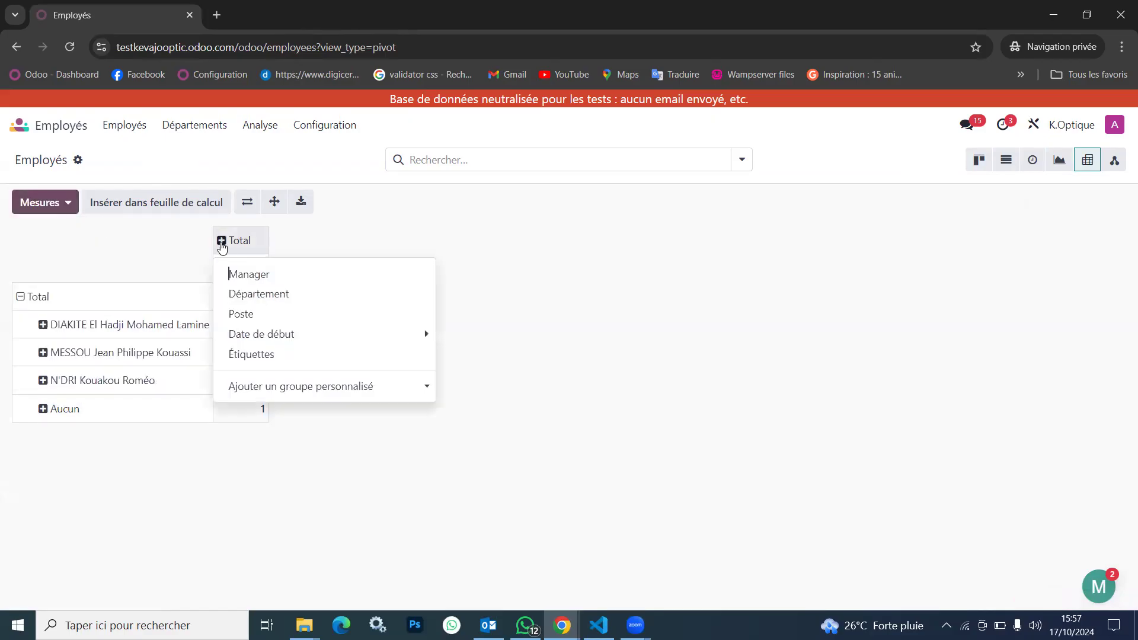
click(274, 282)
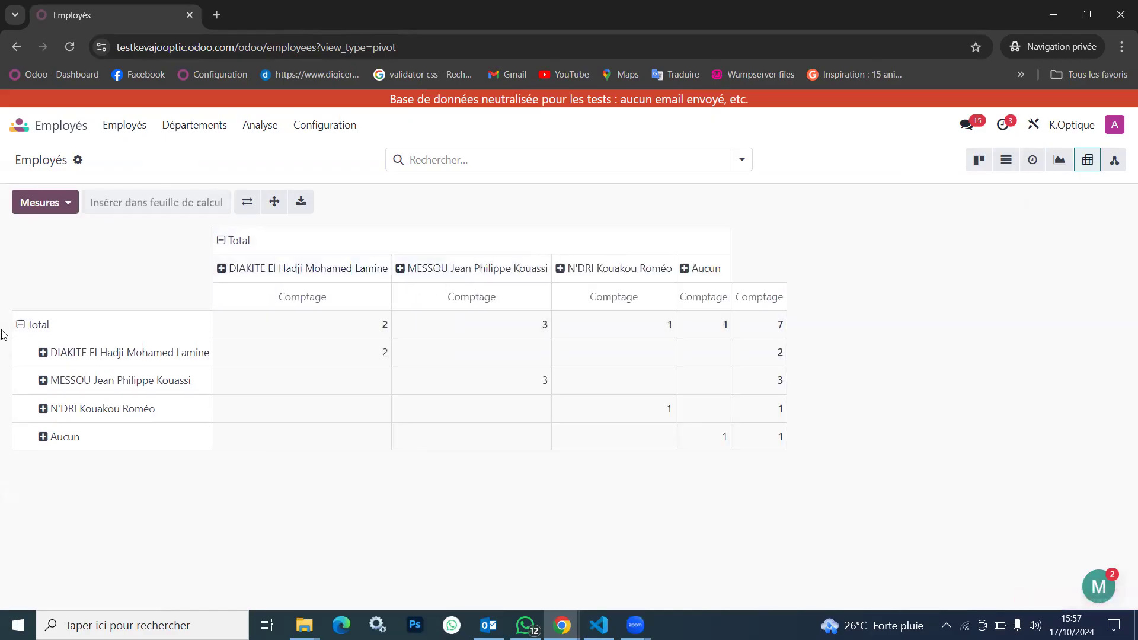
Replace the pivot table's row grouping with a custom group on Nom de l'employé
click(21, 324)
click(22, 325)
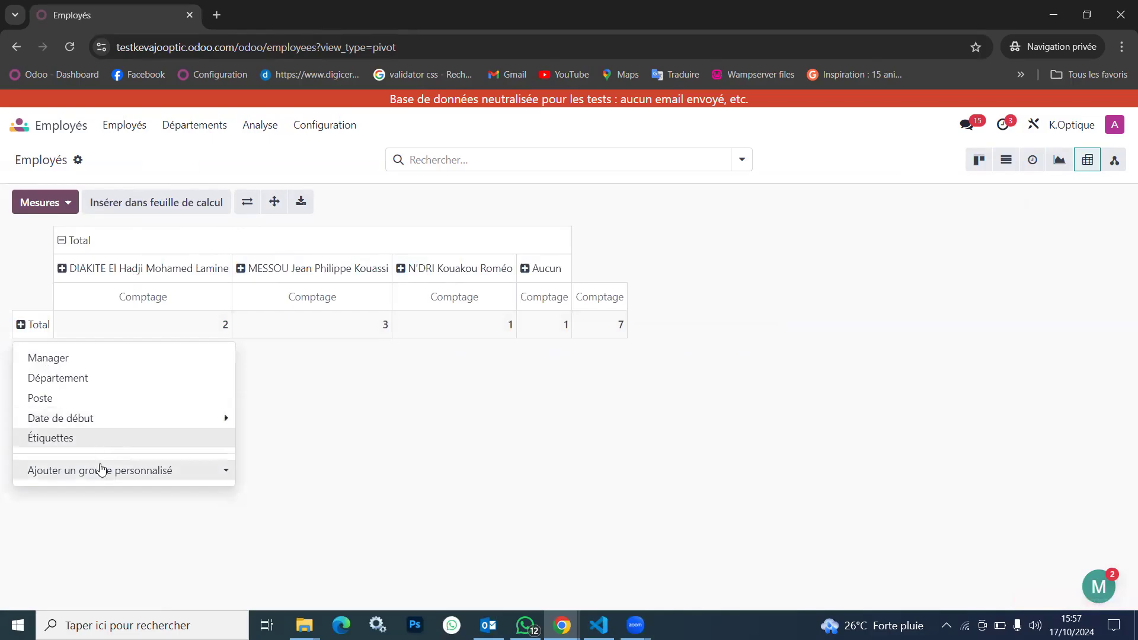
click(145, 474)
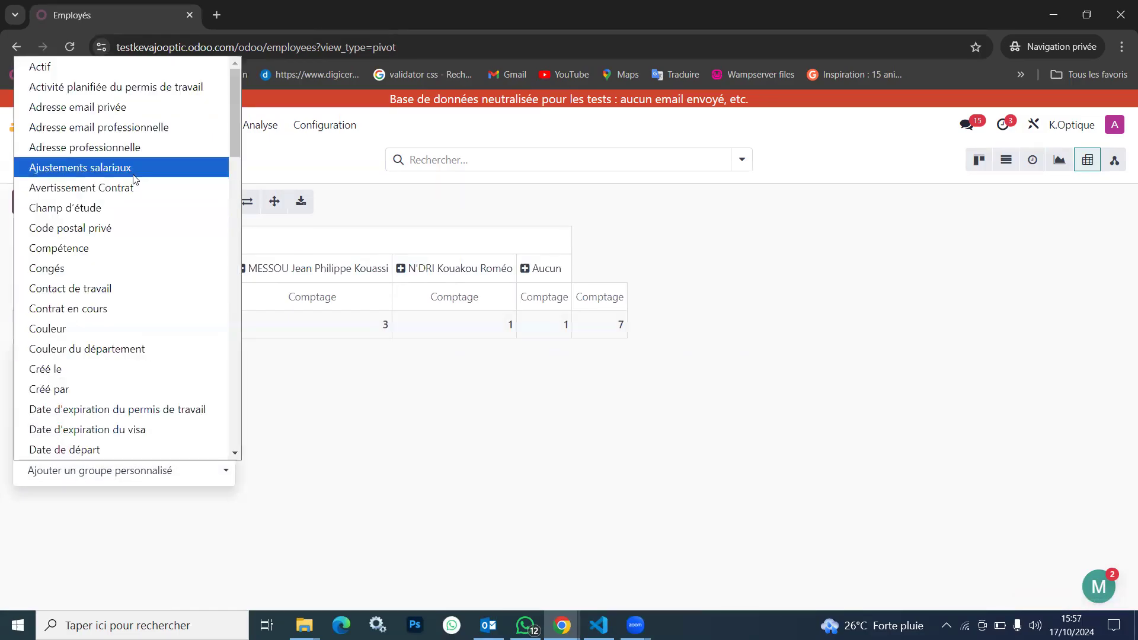
scroll(142, 355, down, 5)
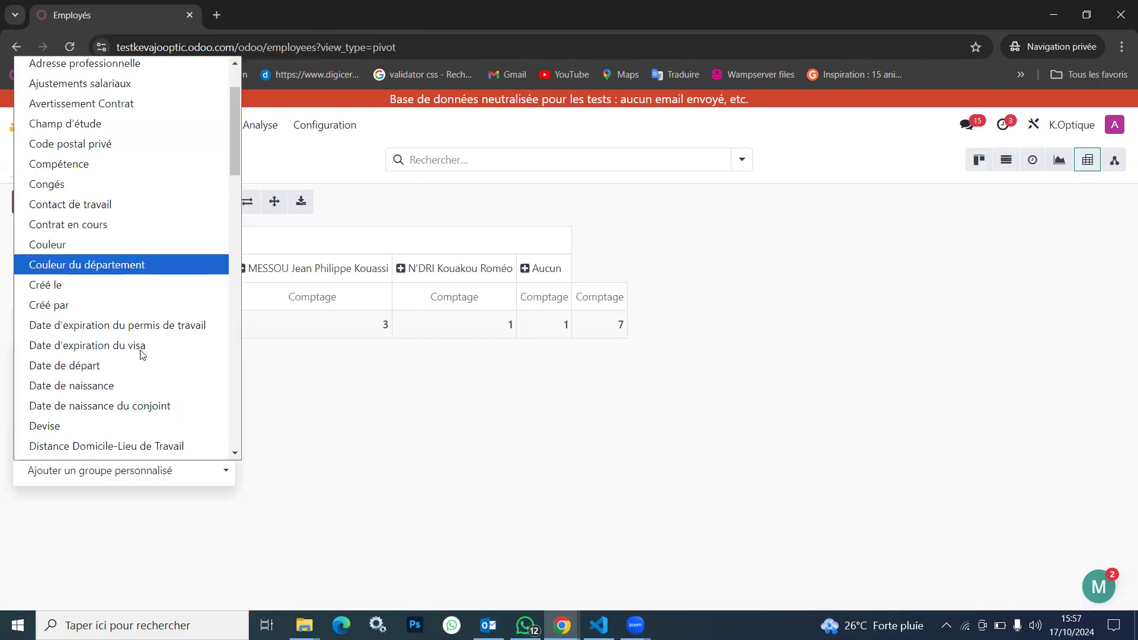
scroll(142, 355, down, 2)
scroll(142, 354, up, 1)
scroll(142, 354, down, 6)
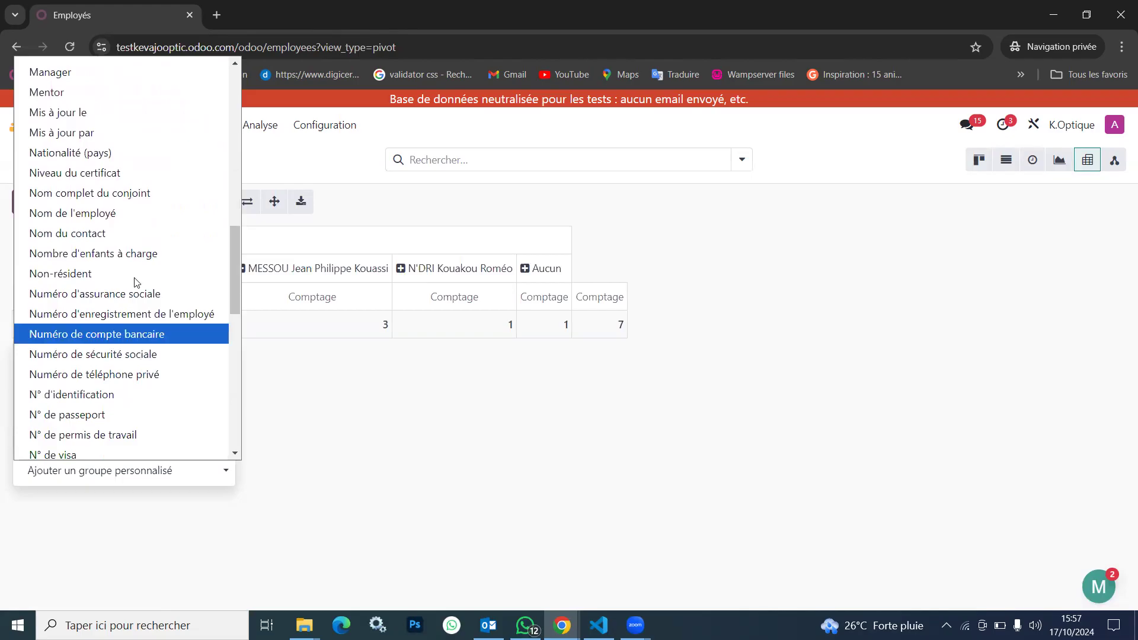
click(103, 219)
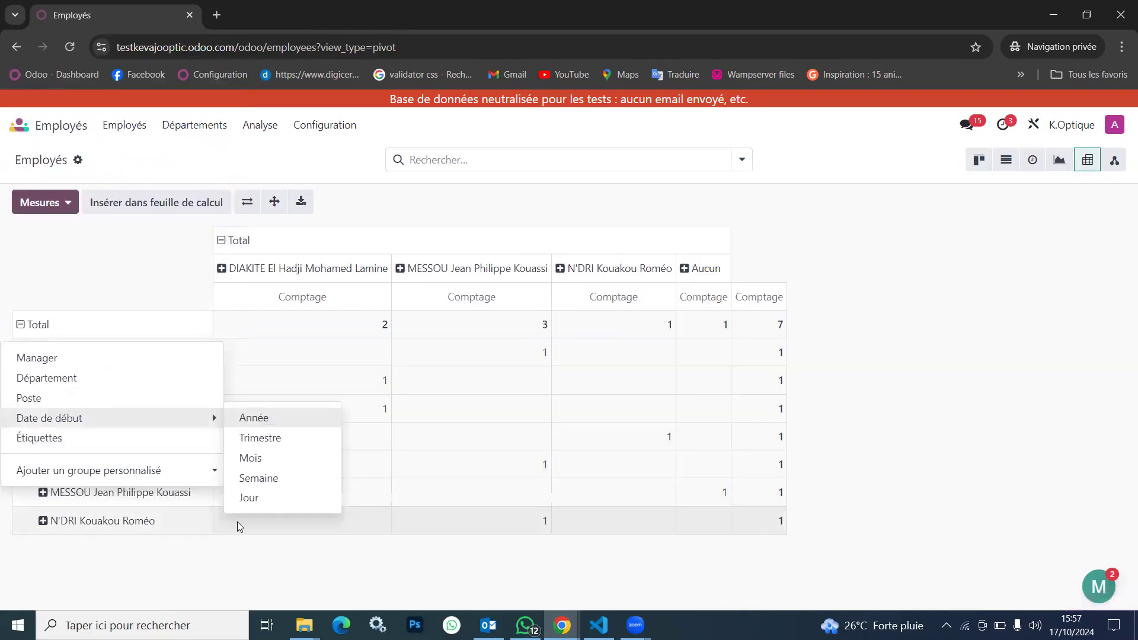
click(250, 574)
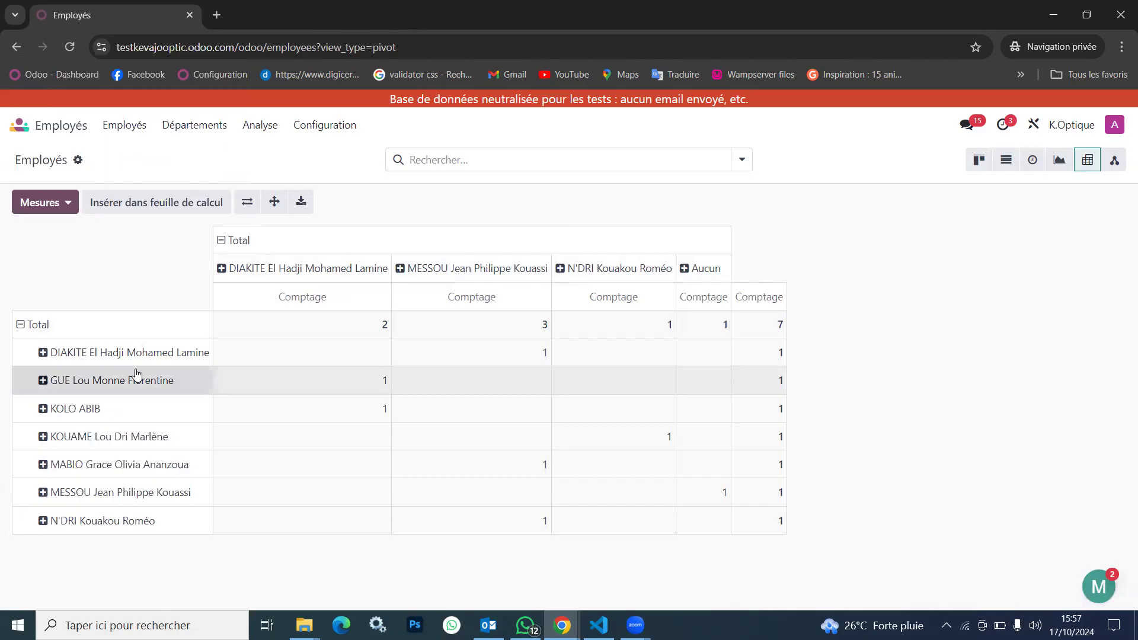
Regroup the pivot rows by Manager and break down the first manager's row by Nom de l'employé
click(16, 326)
click(19, 325)
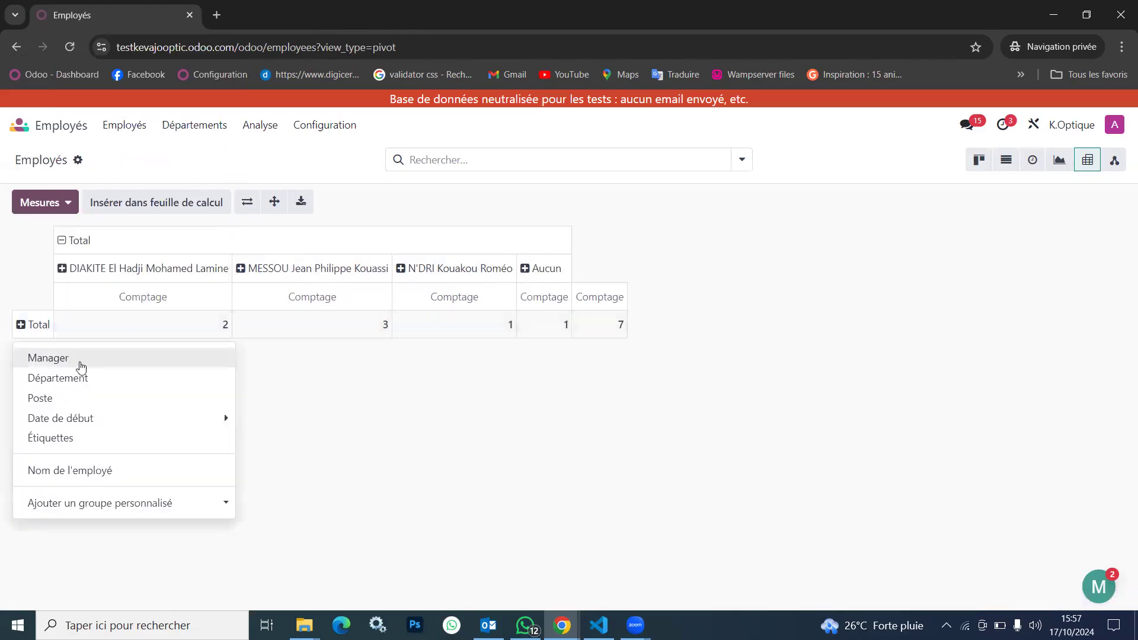
click(75, 360)
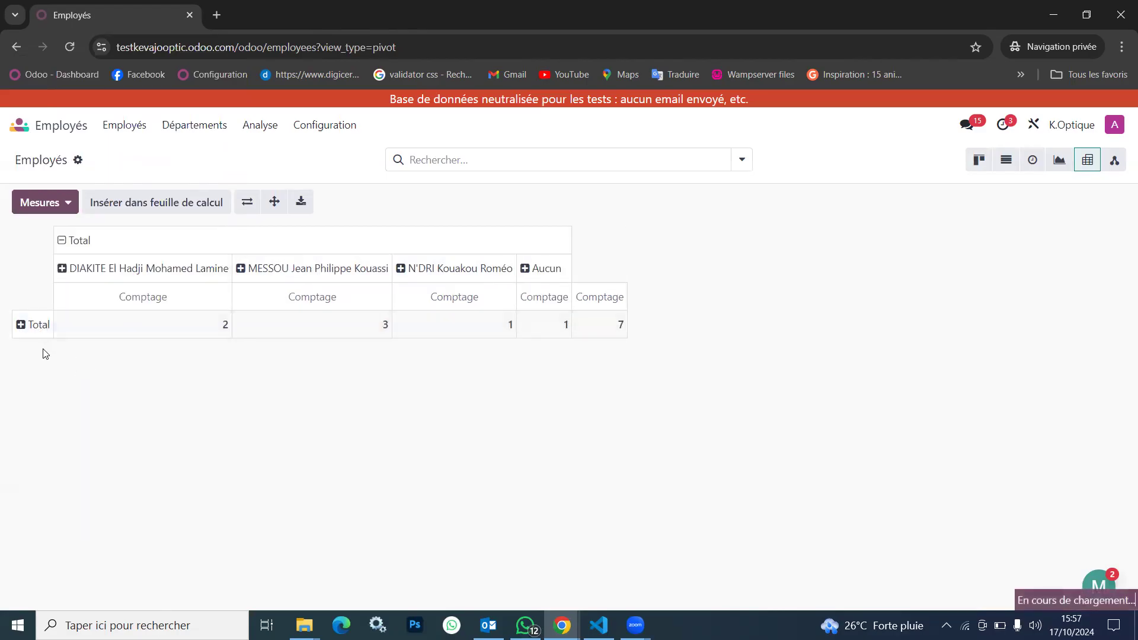
click(44, 352)
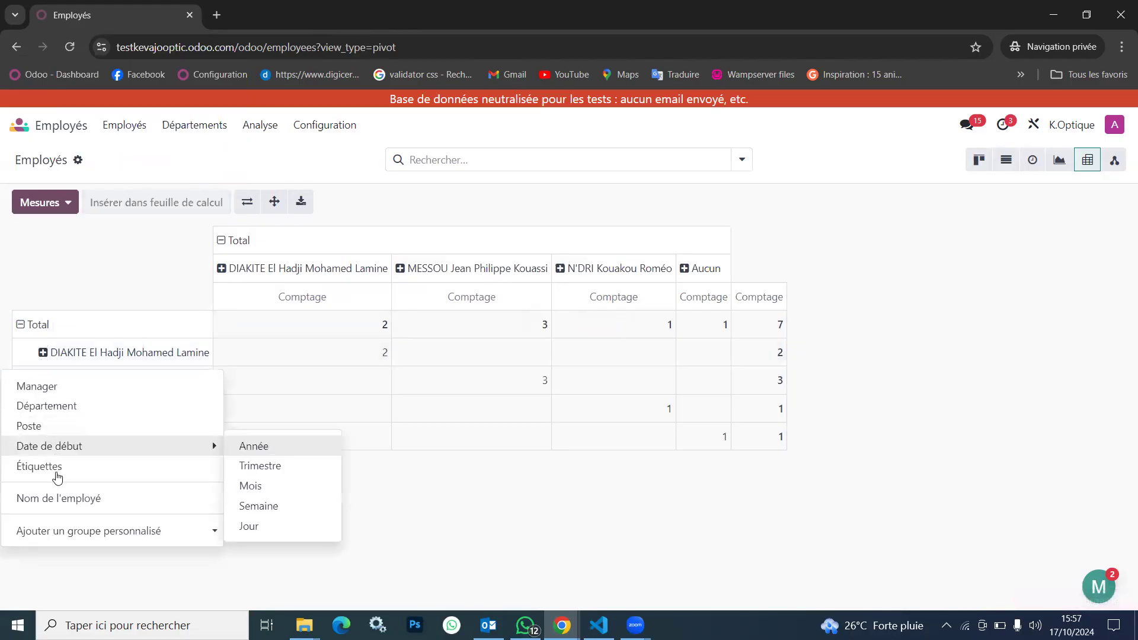
click(43, 499)
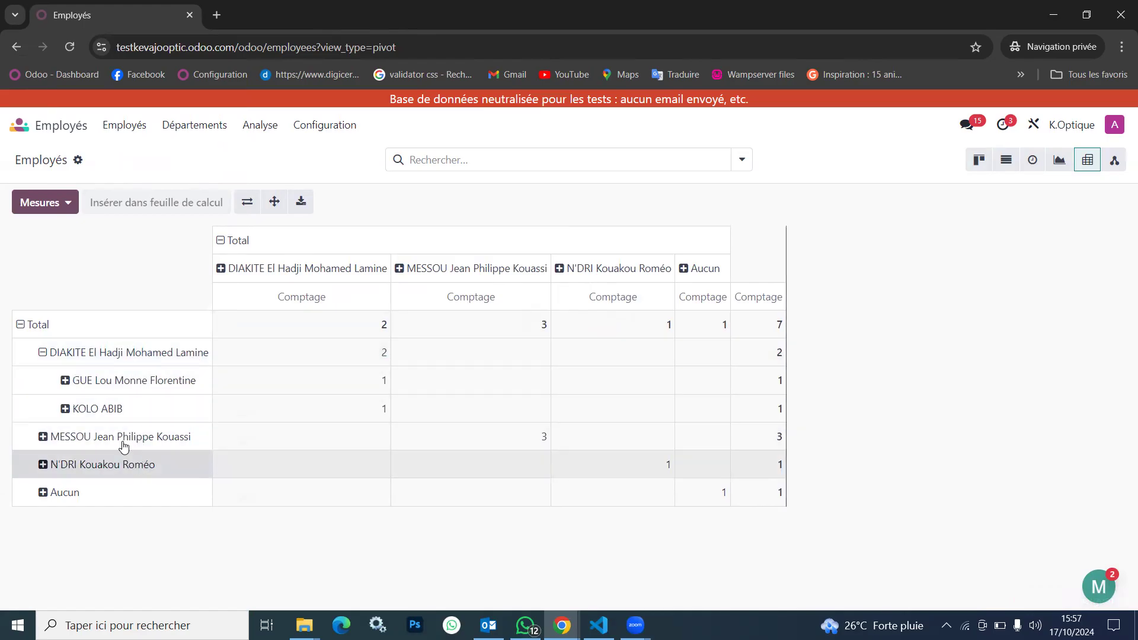
click(66, 381)
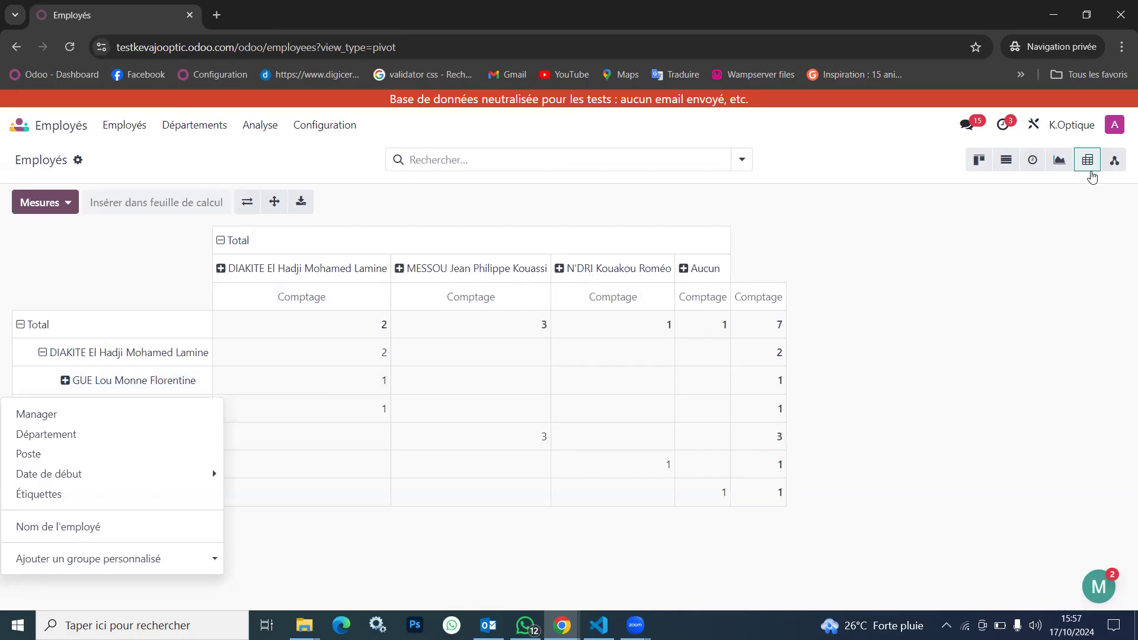
Display the employees as a graph, try the measure Distance domicile - lieu de travail en km, and settle on Nombre d'enfants à charge
click(1058, 161)
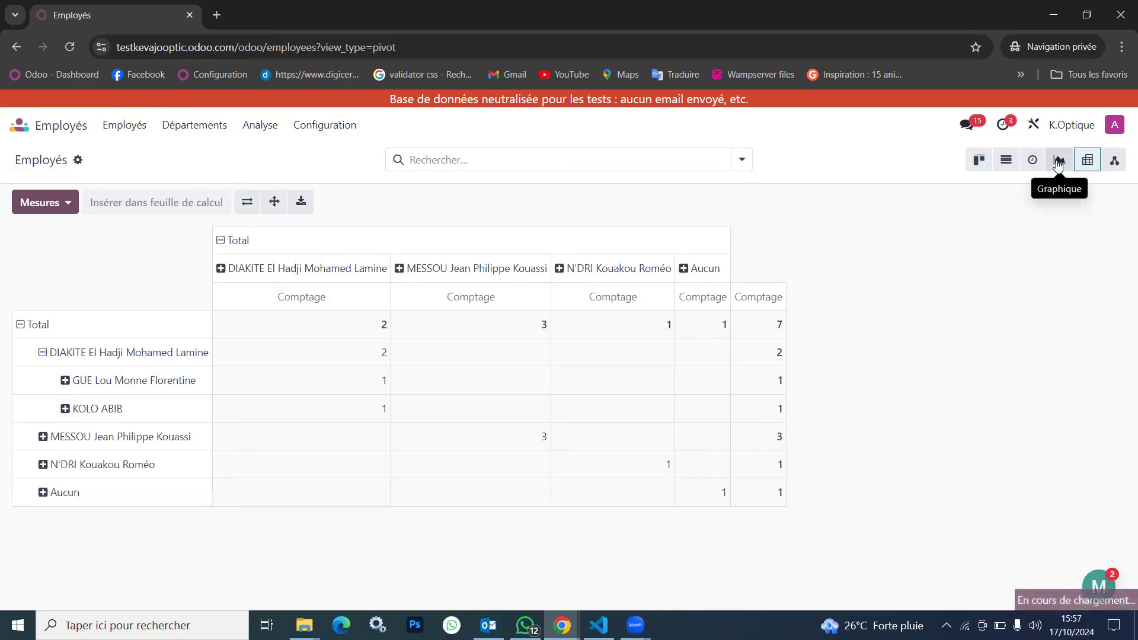
mouse_move(550, 445)
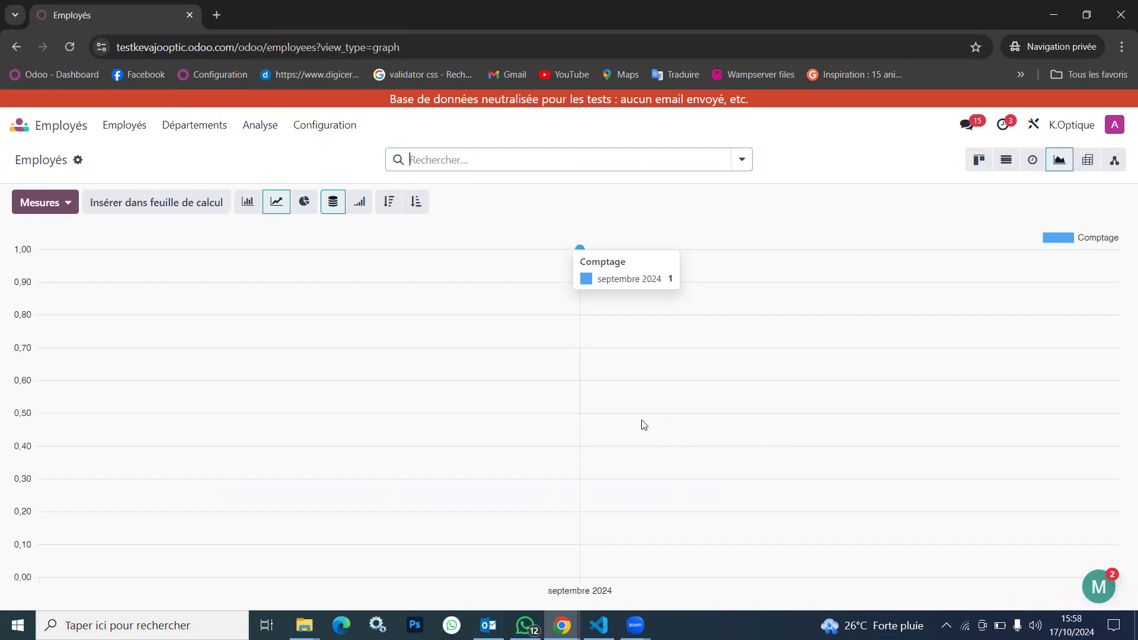
click(43, 202)
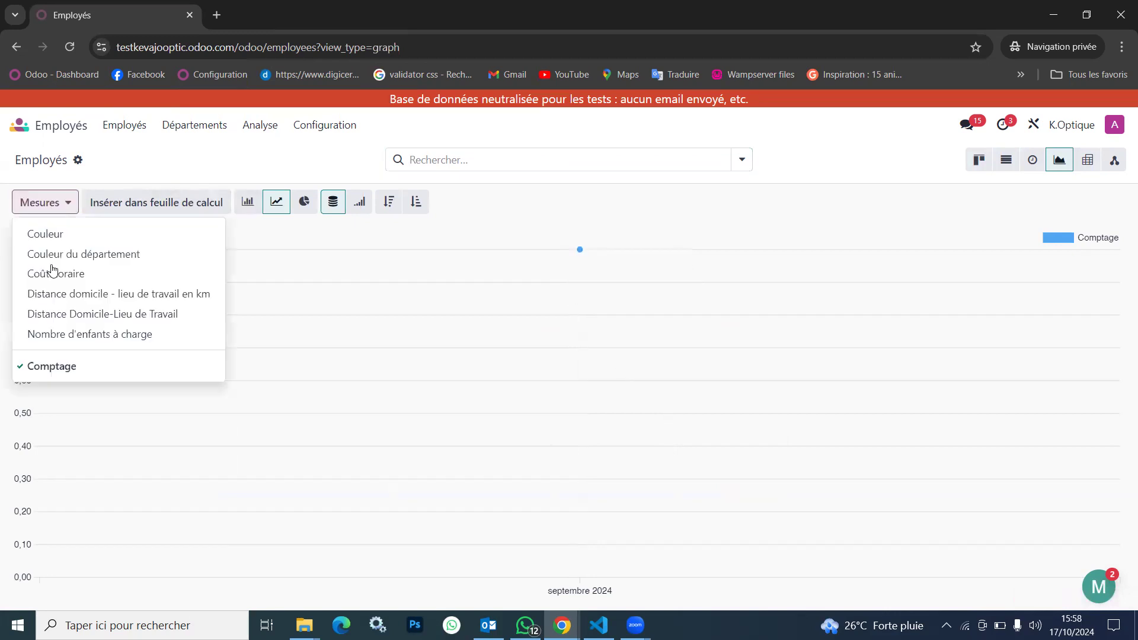
click(116, 302)
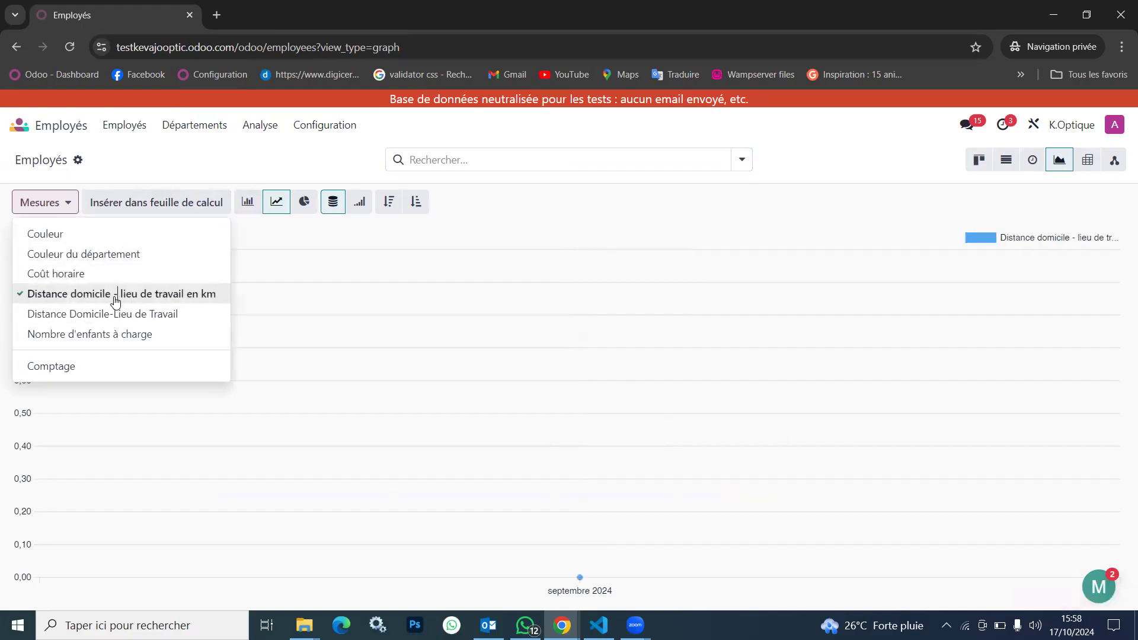
click(114, 335)
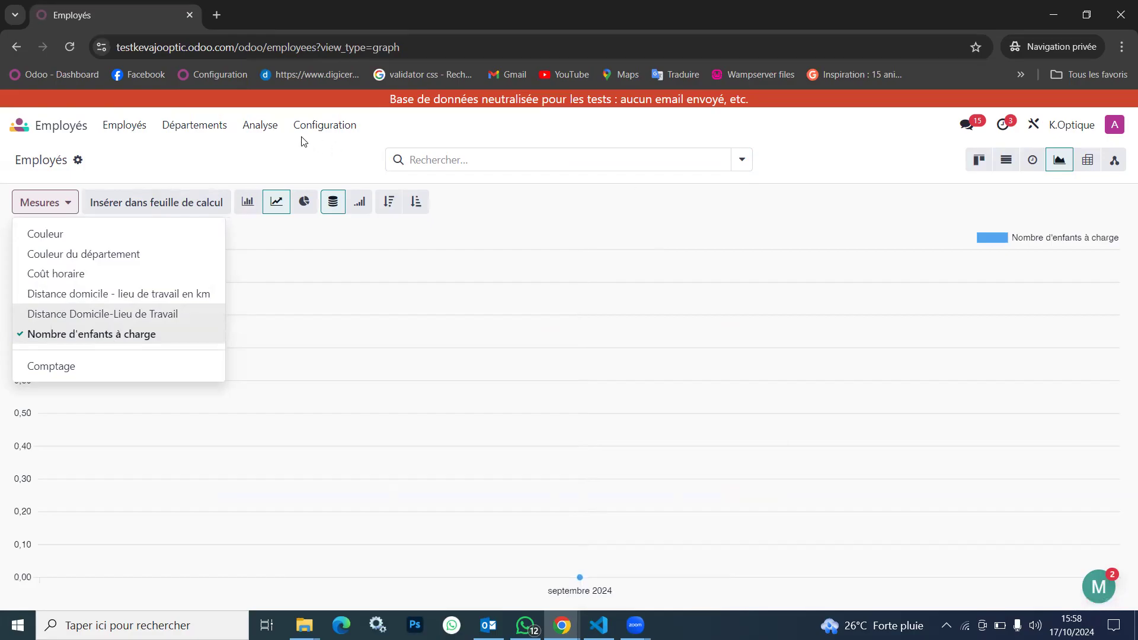
Open the Analyse employé report and show the measure # Nouveaux employés as a pie chart
click(260, 125)
click(300, 163)
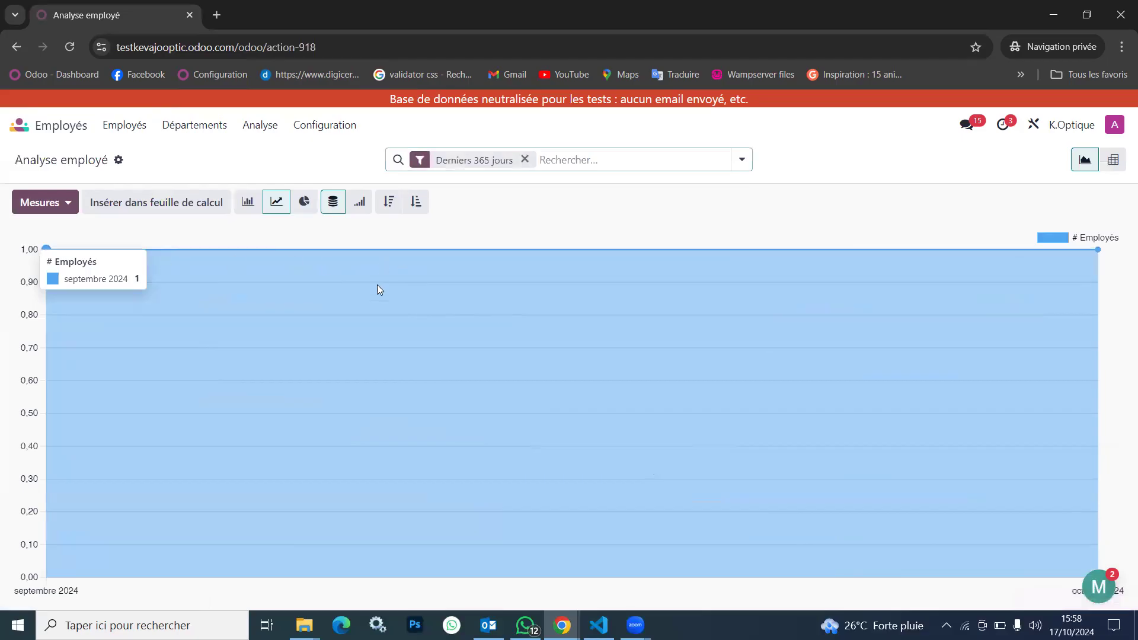
click(41, 201)
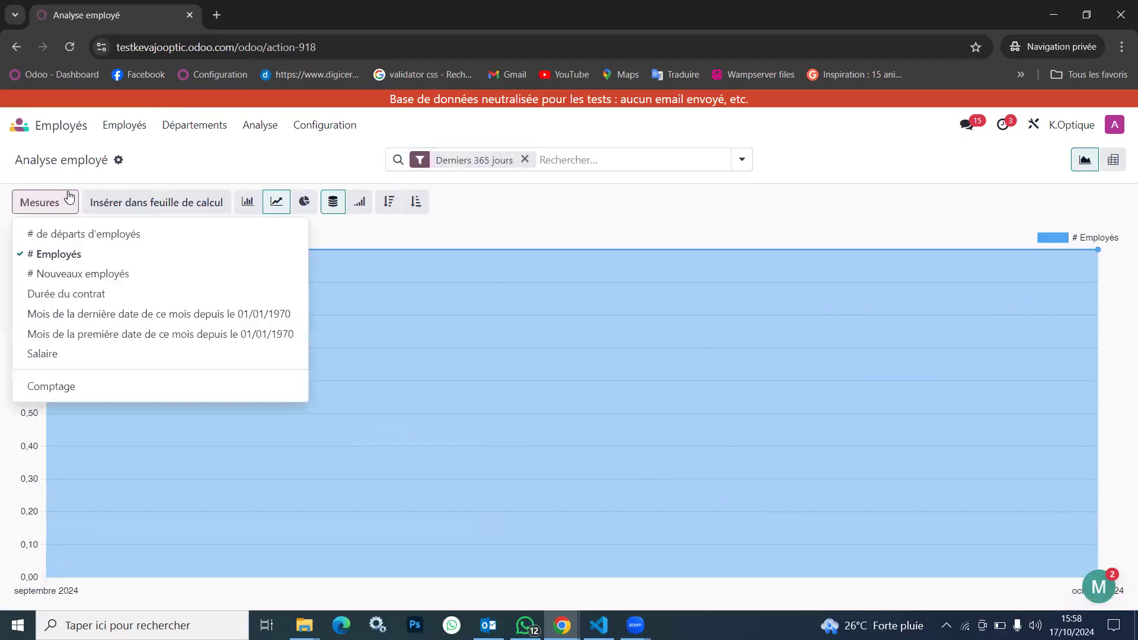
click(79, 273)
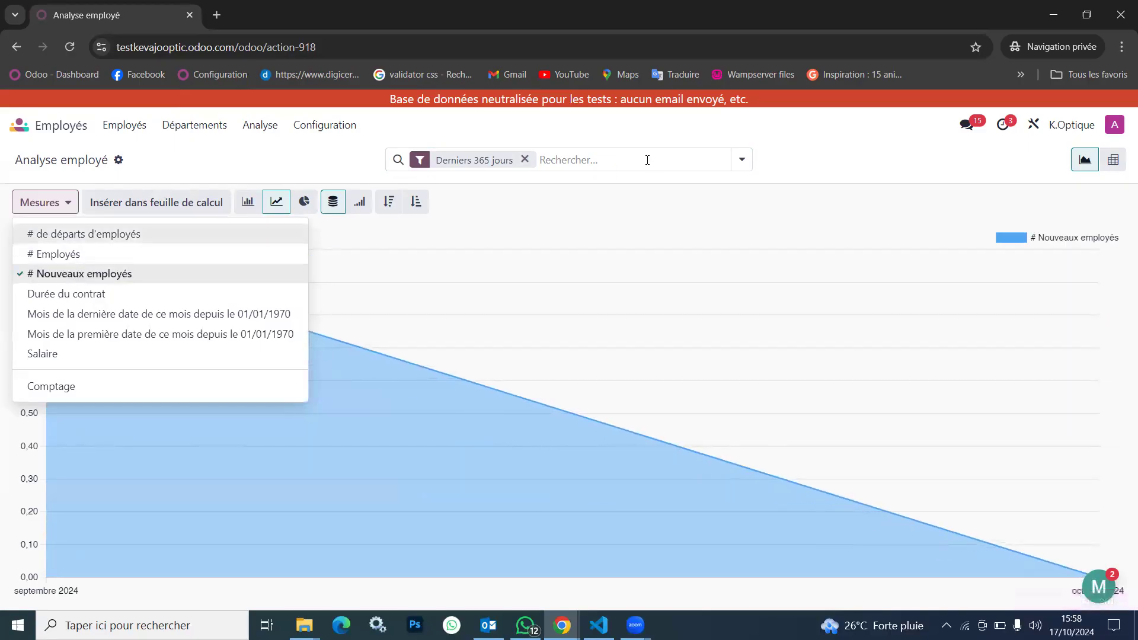
click(596, 211)
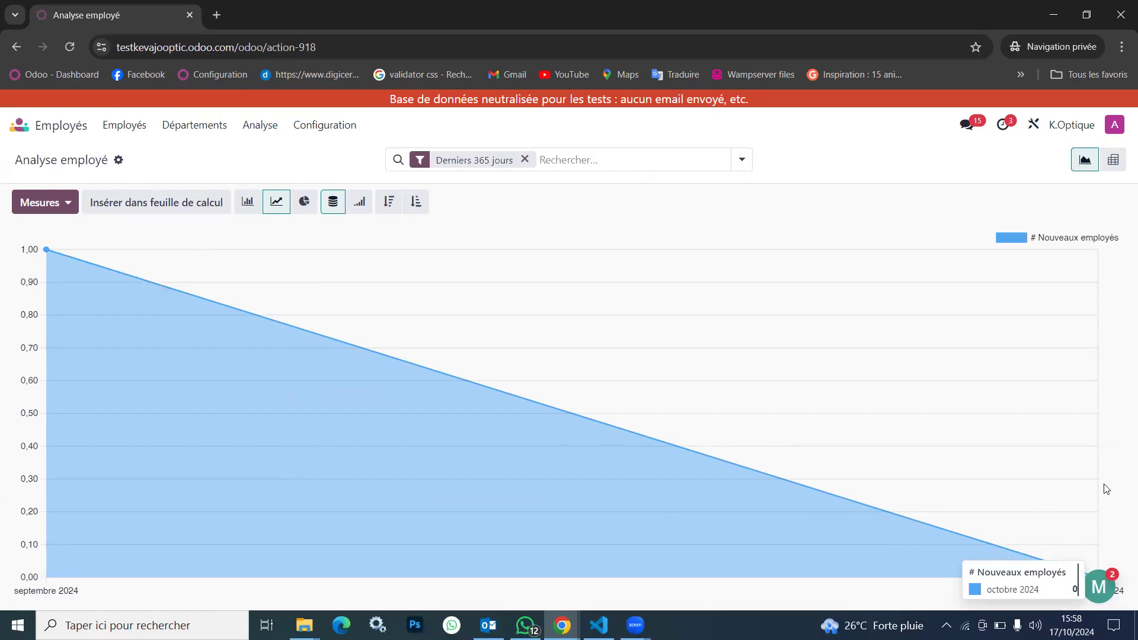
click(303, 203)
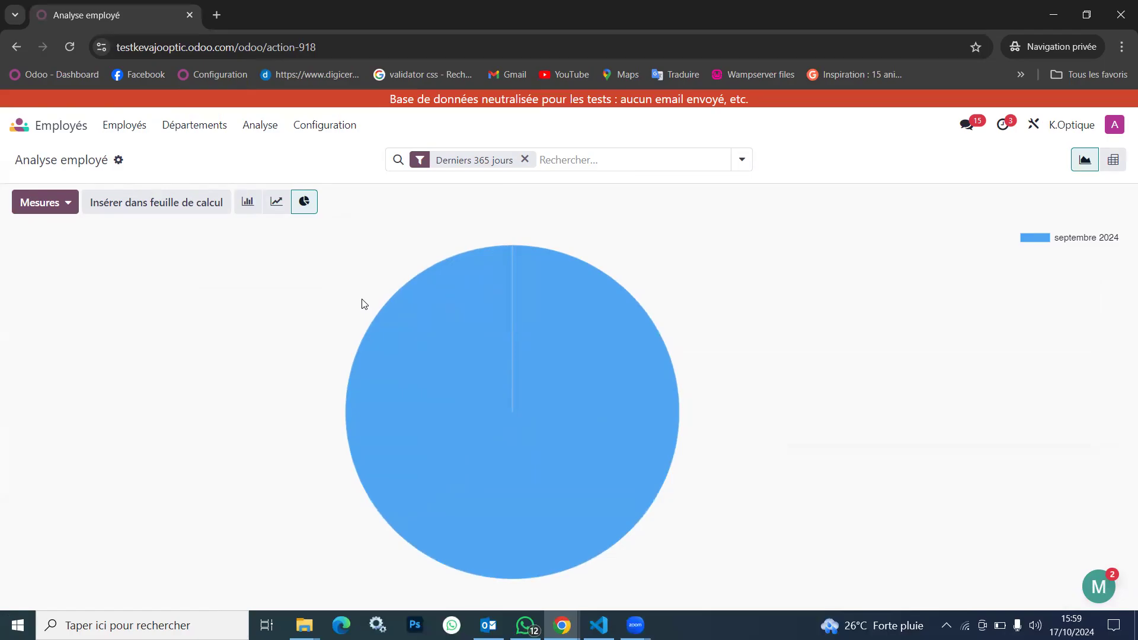
View the employee skills report, Compétences de l'employé, followed by the Certifications de l'employé report
click(255, 128)
click(284, 174)
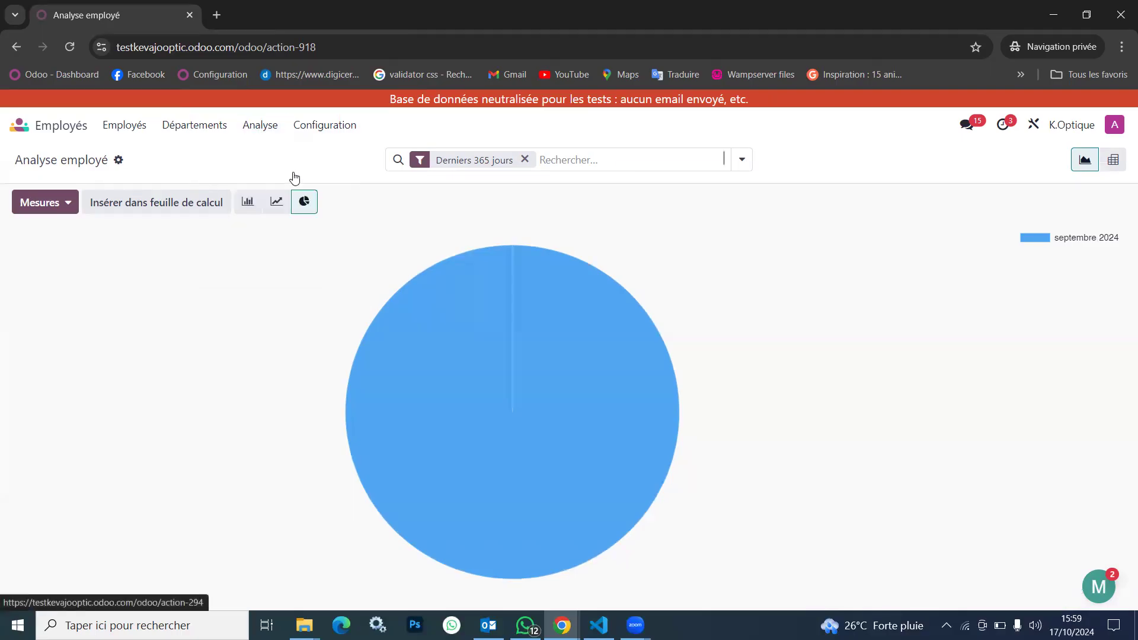
click(266, 129)
click(274, 194)
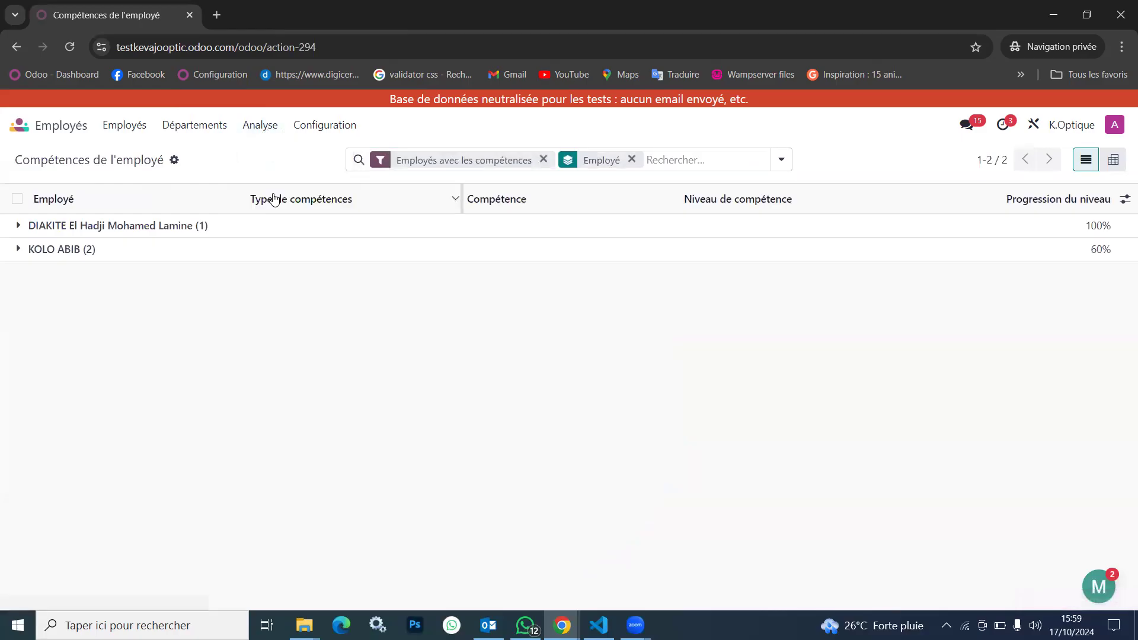
View the list of configured job positions under Postes and bring up the configuration options again
click(325, 125)
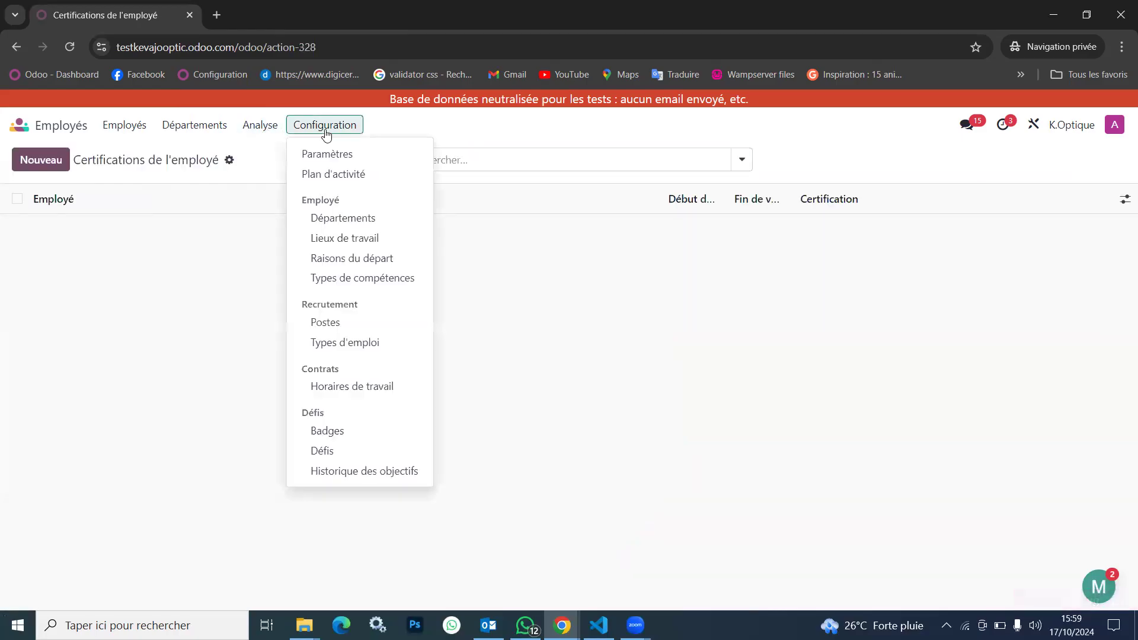
click(358, 330)
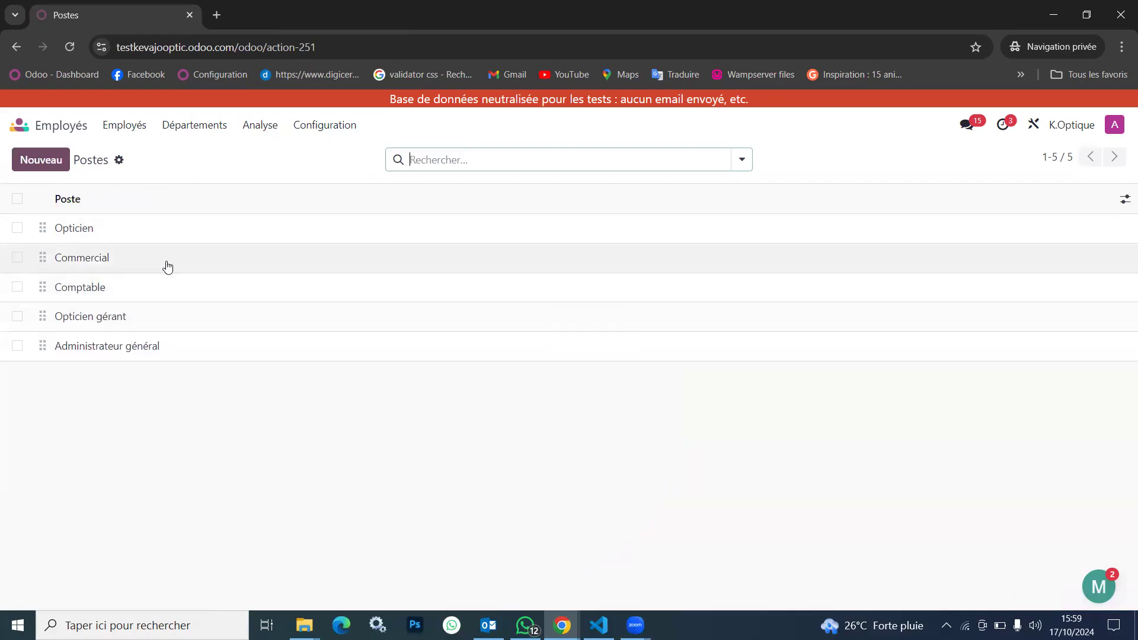
click(347, 126)
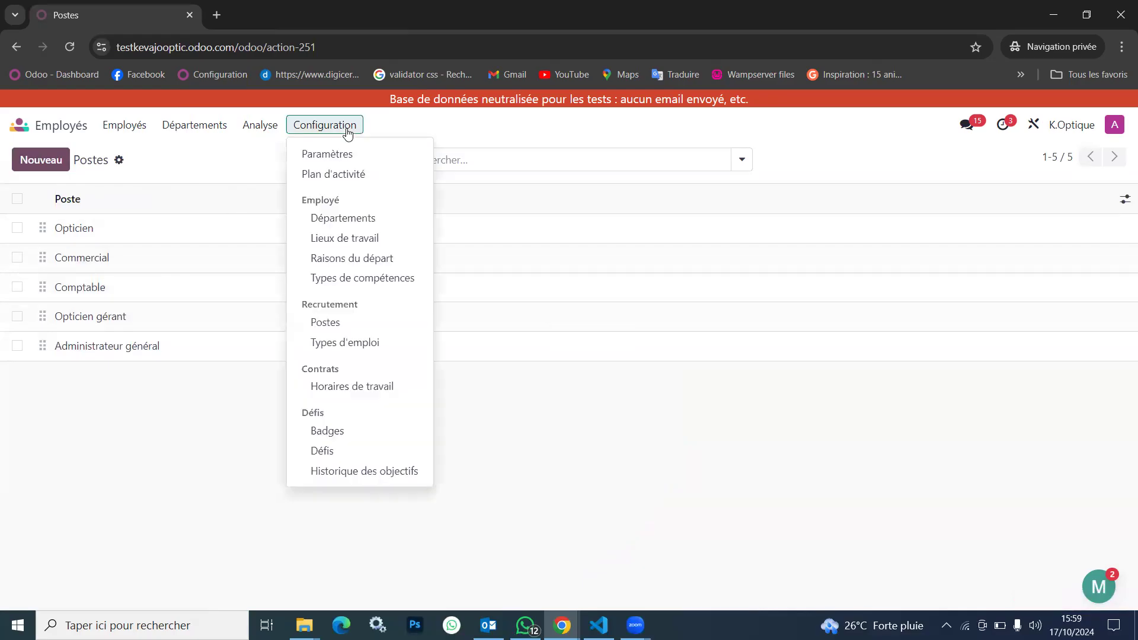
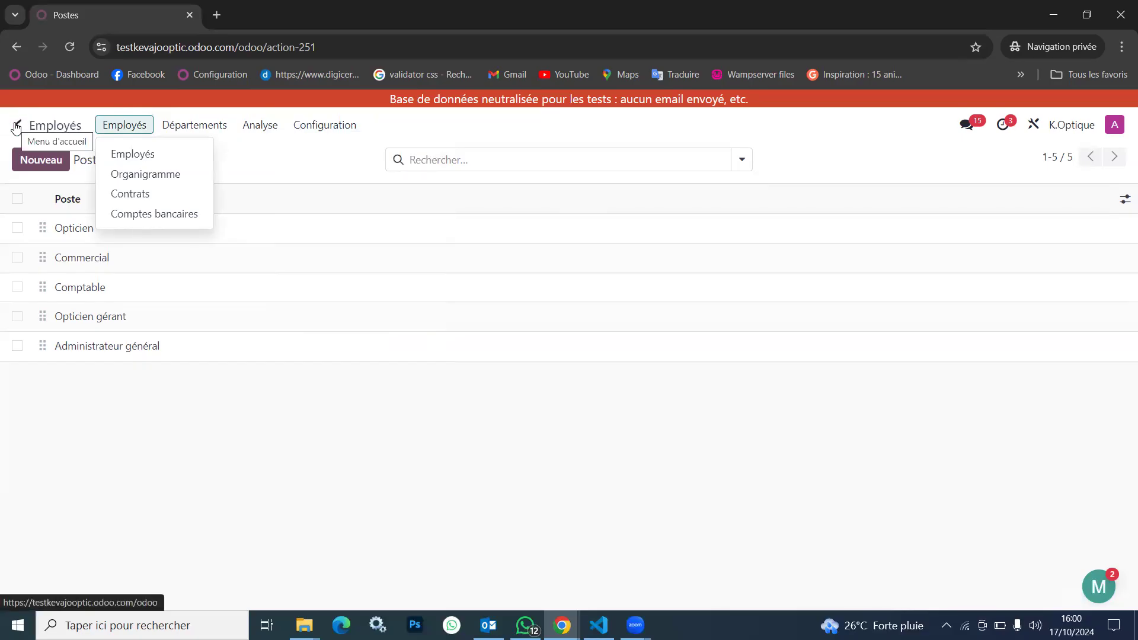
Switch to the Paie app and look over the payroll dashboard
click(16, 128)
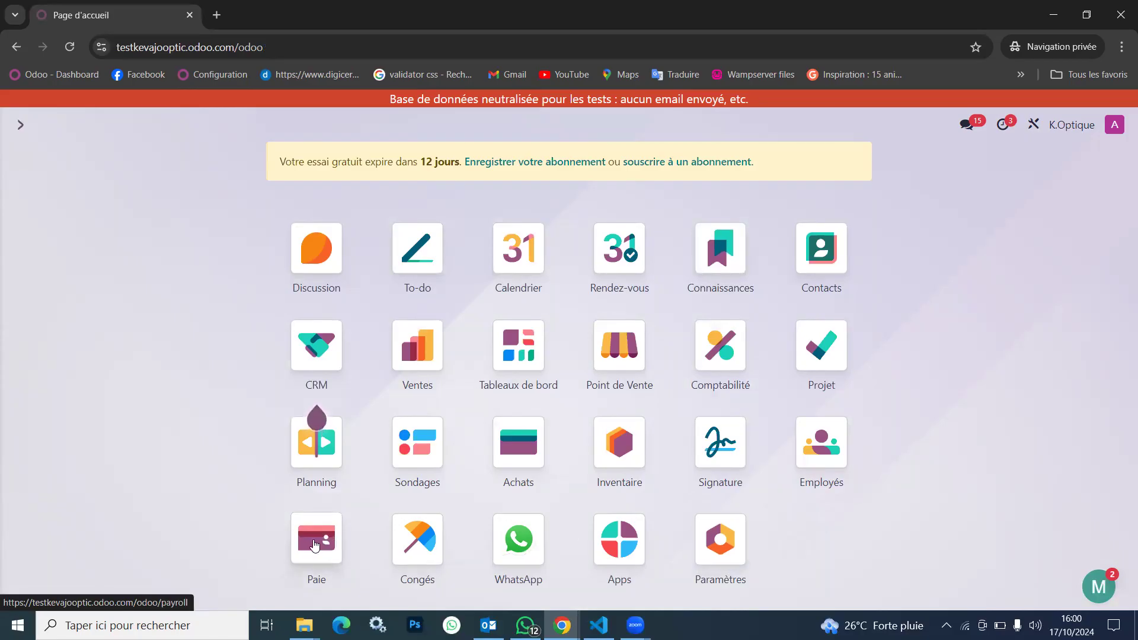
click(315, 544)
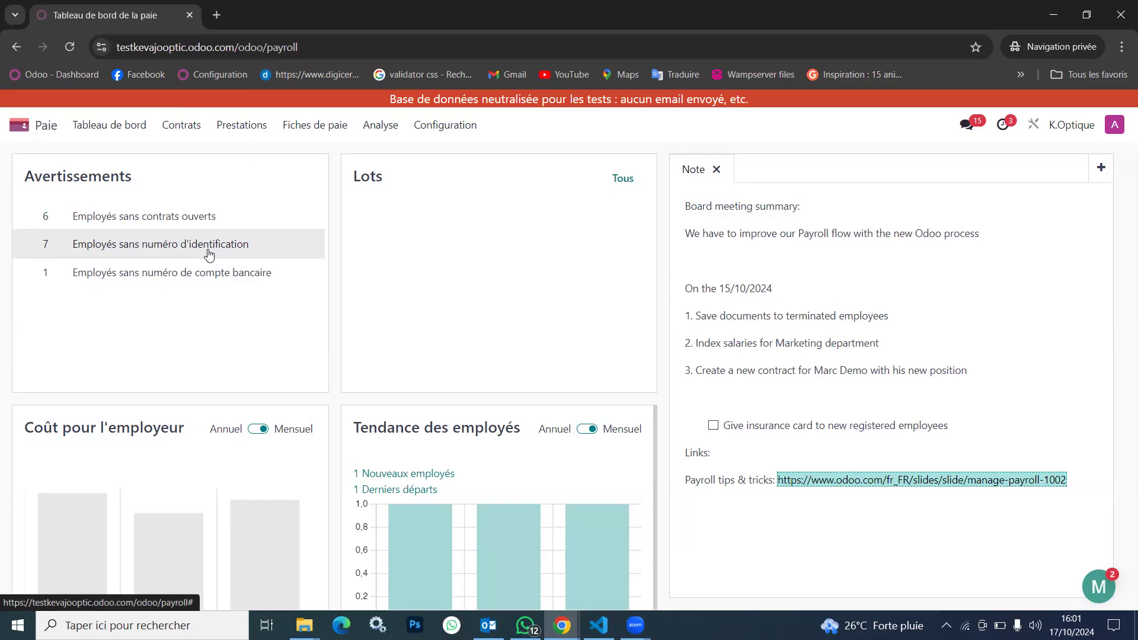
click(18, 124)
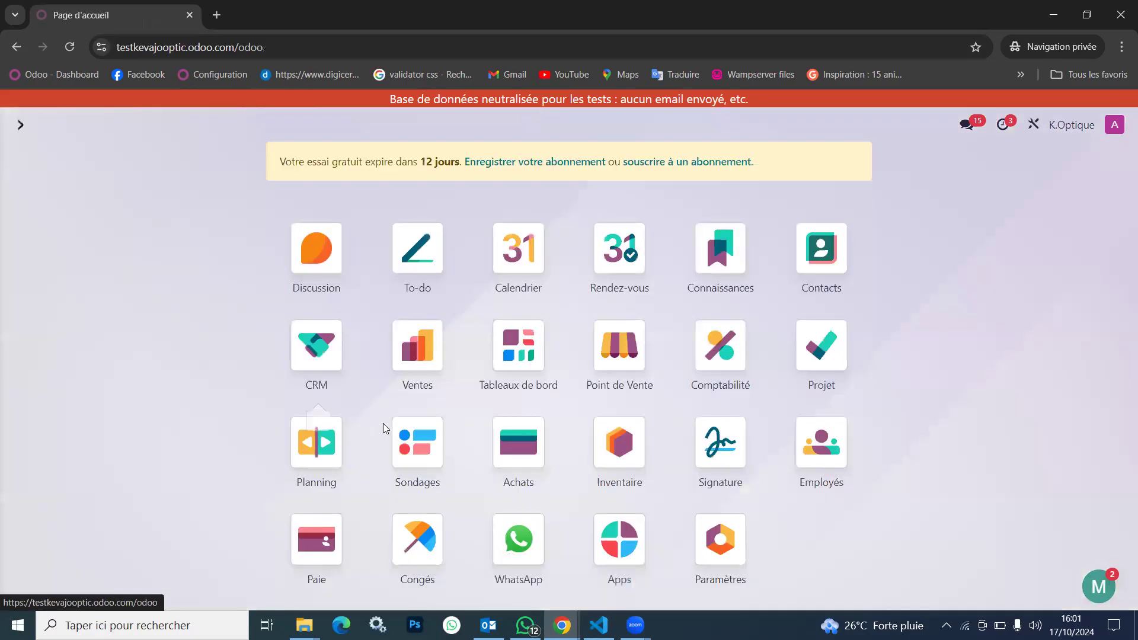
click(318, 539)
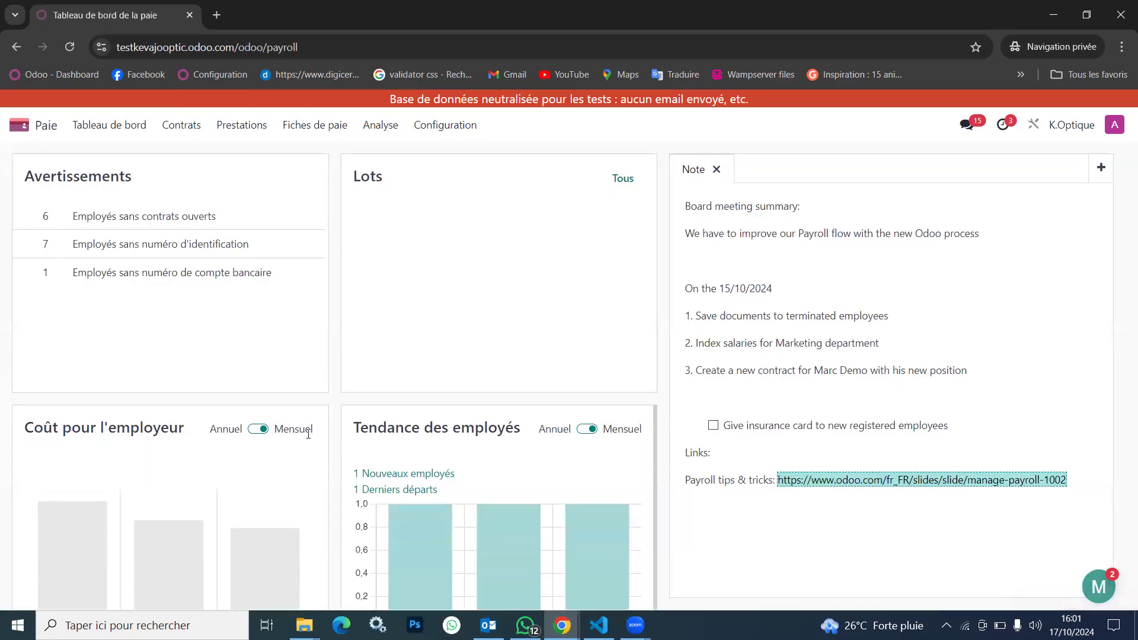
scroll(308, 436, down, 1)
scroll(270, 396, up, 1)
View the Employés sans contrats ouverts list and the first employee's record, and return to the payroll dashboard
click(150, 220)
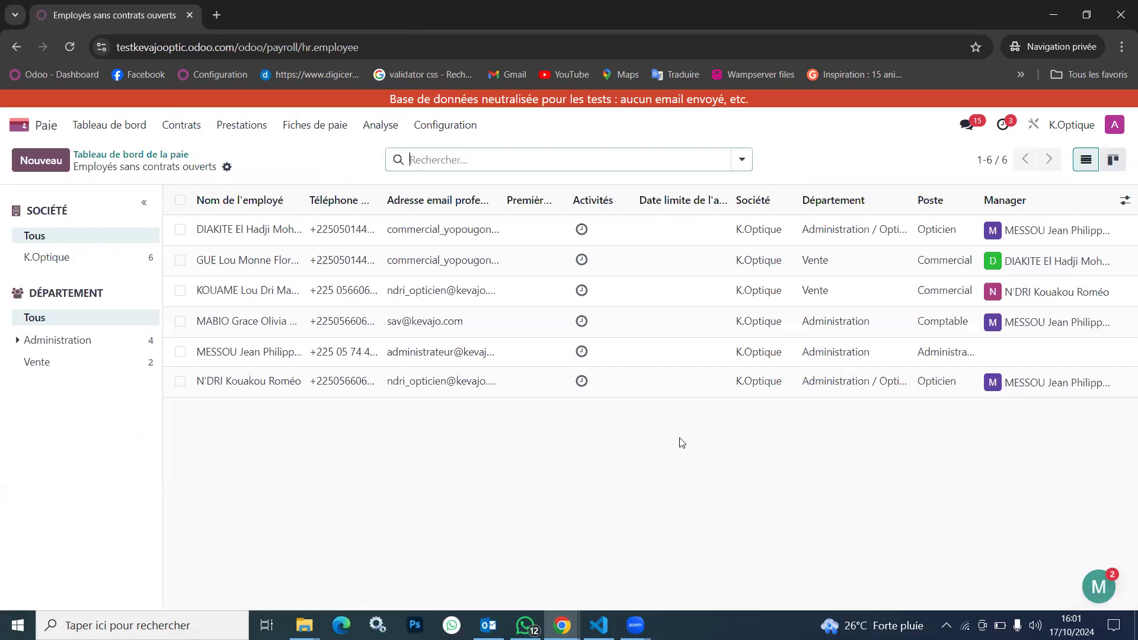
click(269, 230)
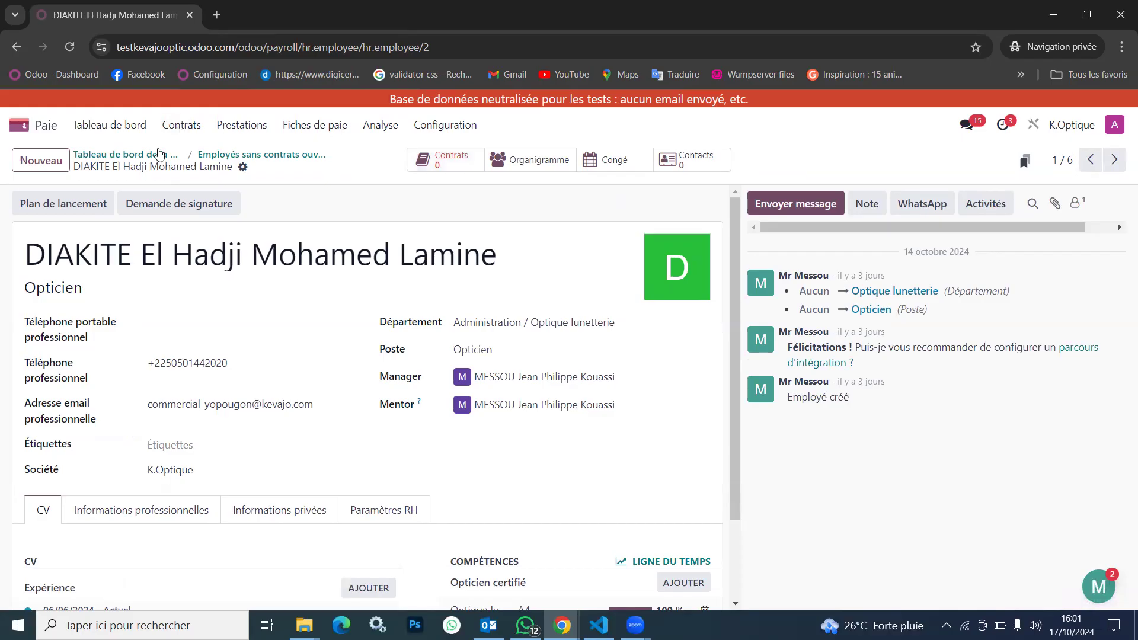
click(162, 156)
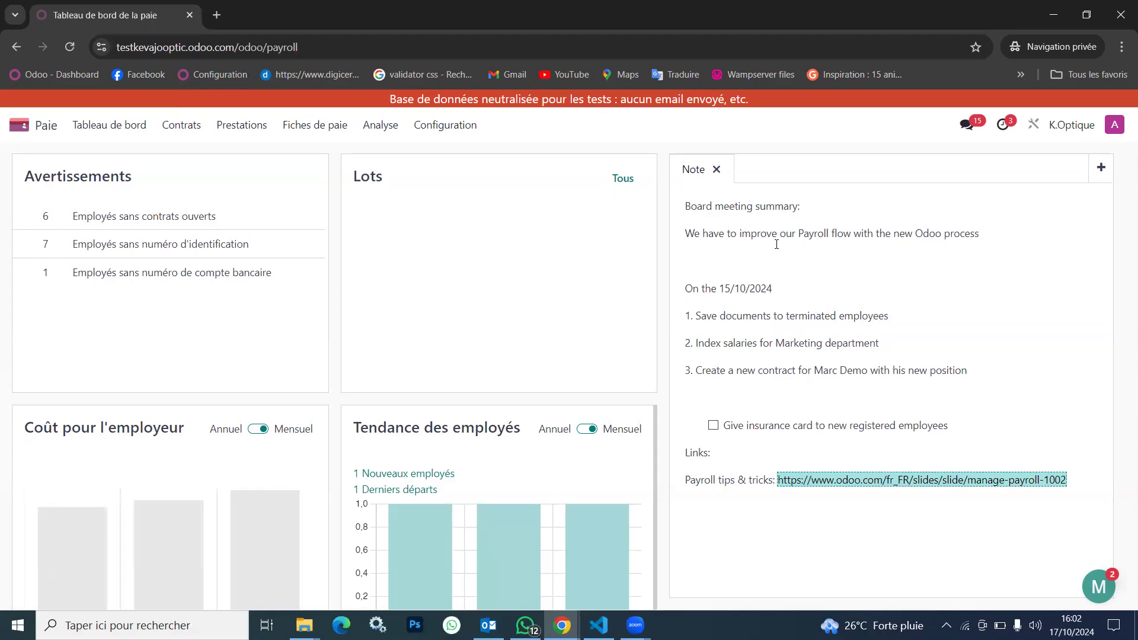
Tick and untick the insurance card task in the dashboard note, and view the Nouveaux employés list before returning to the dashboard
click(713, 427)
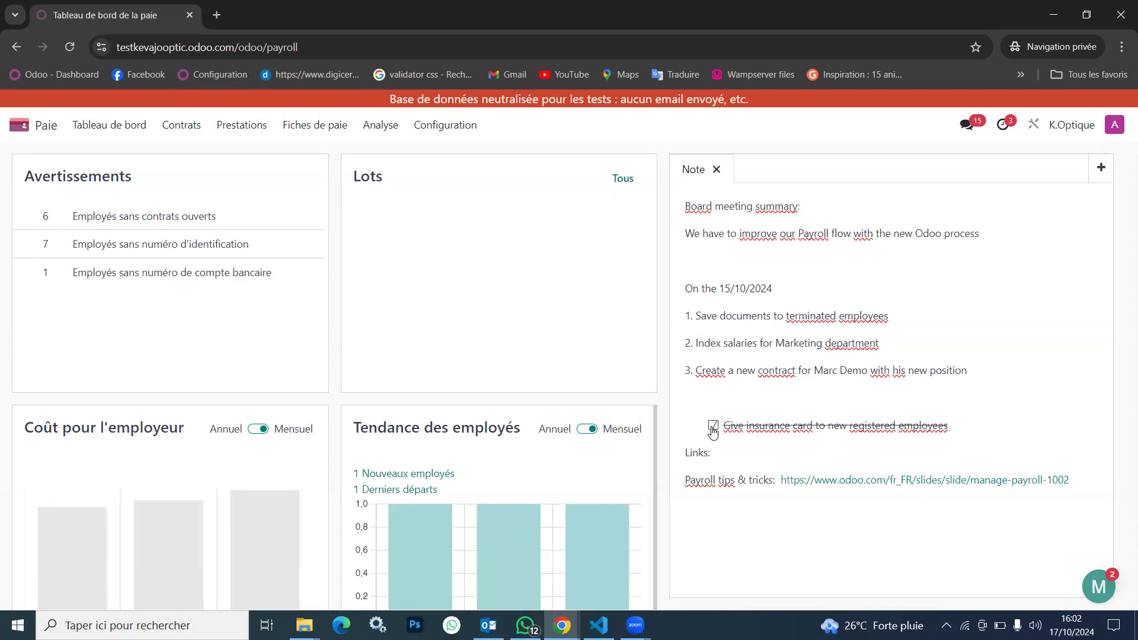
click(713, 427)
scroll(477, 465, down, 1)
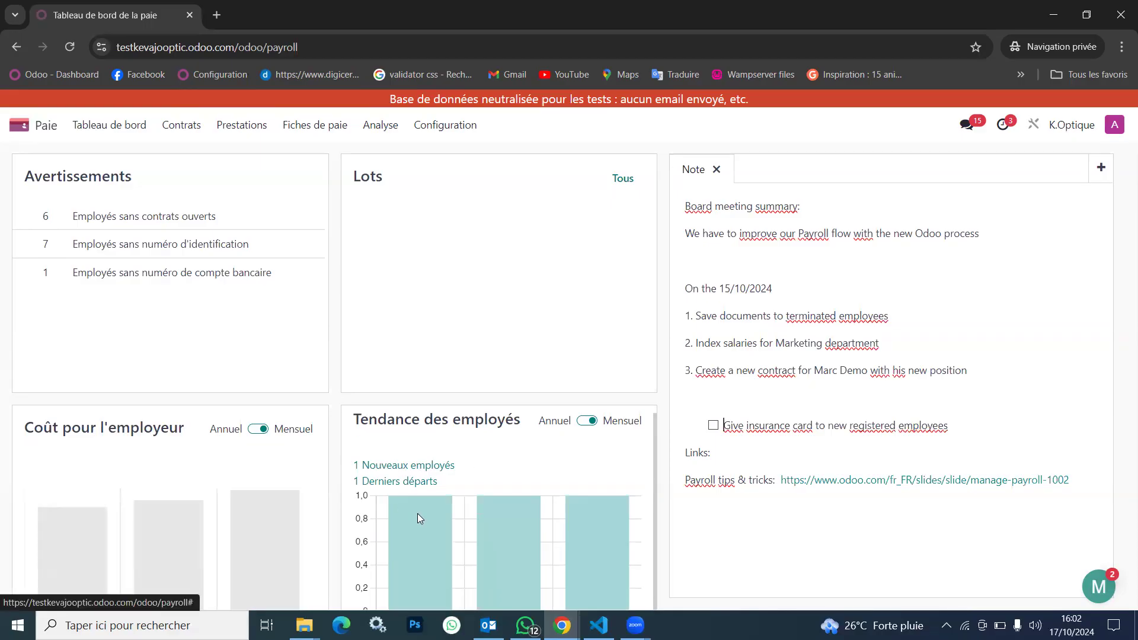
mouse_move(605, 517)
click(420, 468)
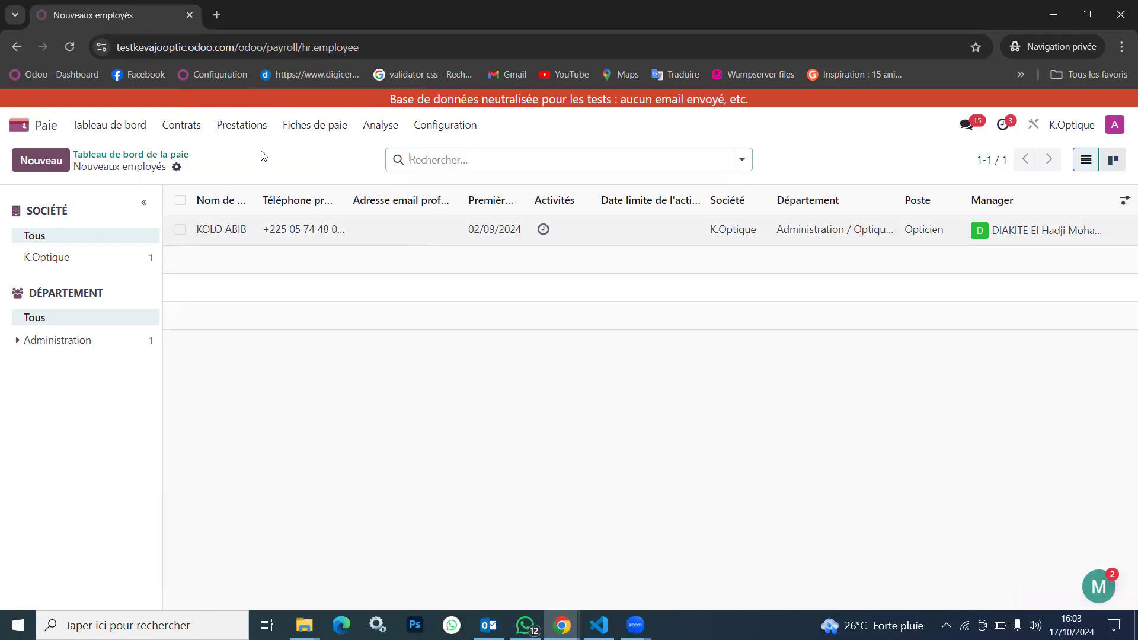
click(144, 156)
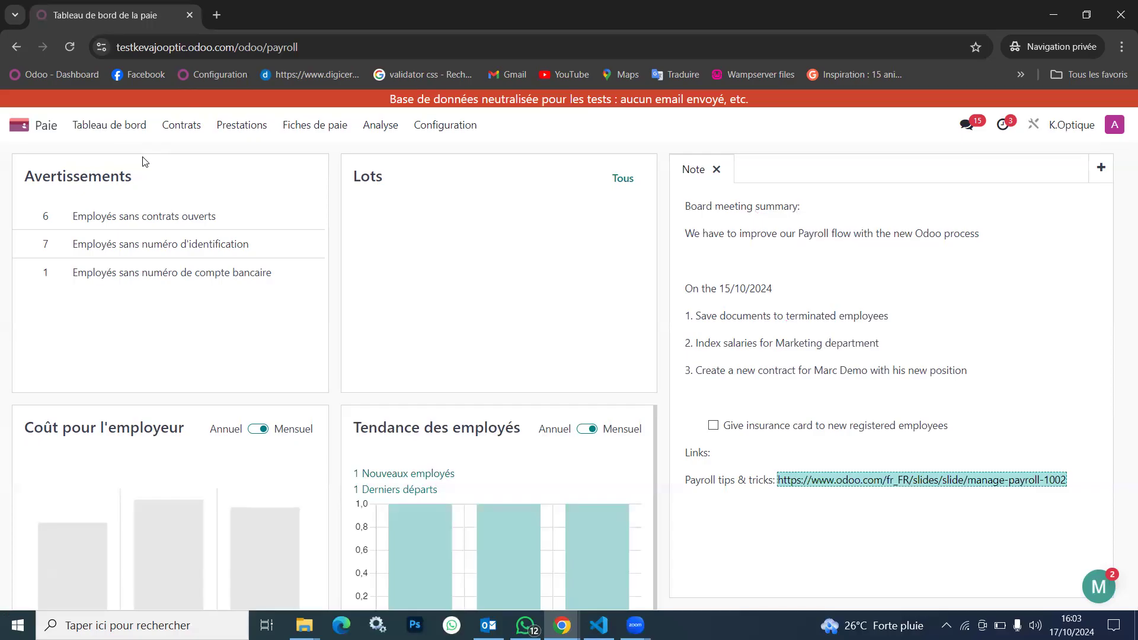
View the contracts list, expand its Nouveau group, and remove the Statut grouping to list the contracts individually
click(326, 132)
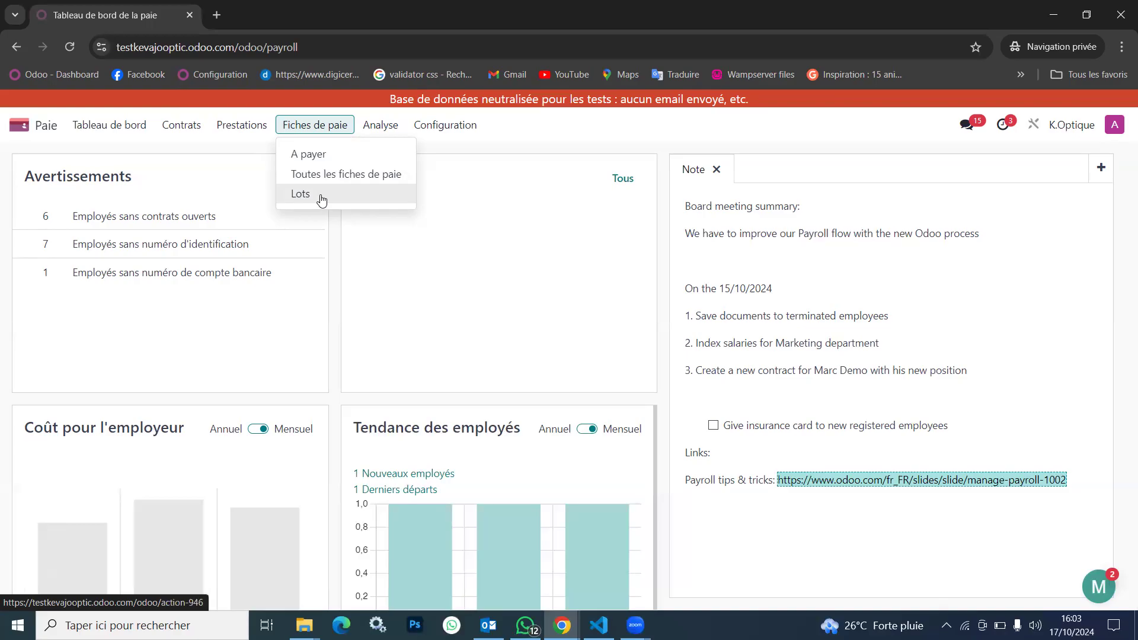
mouse_move(172, 125)
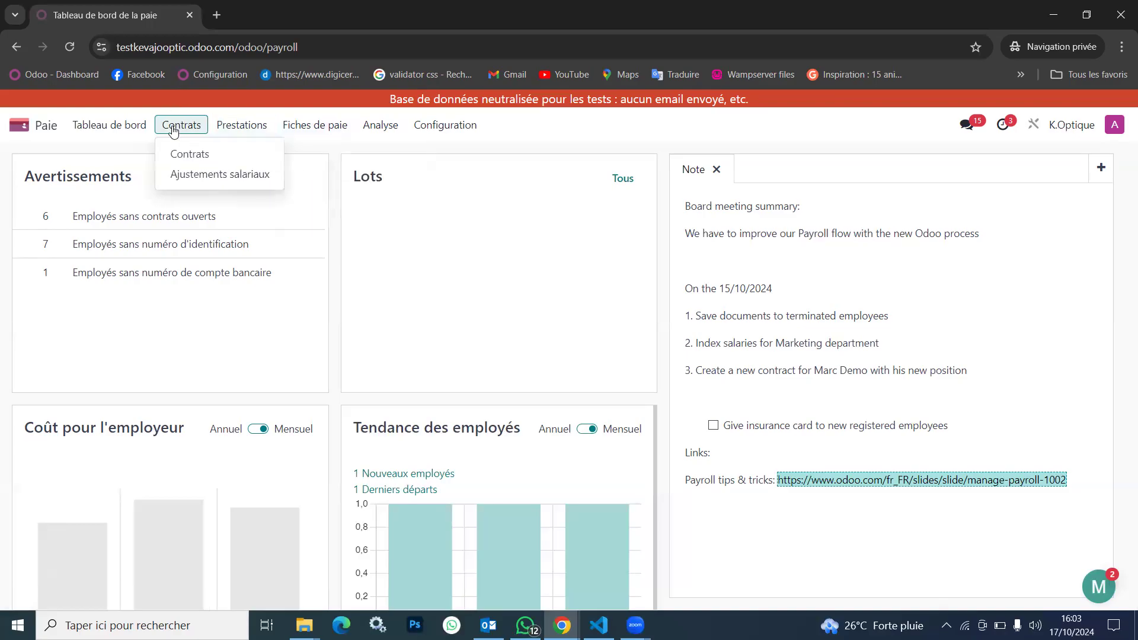
click(189, 153)
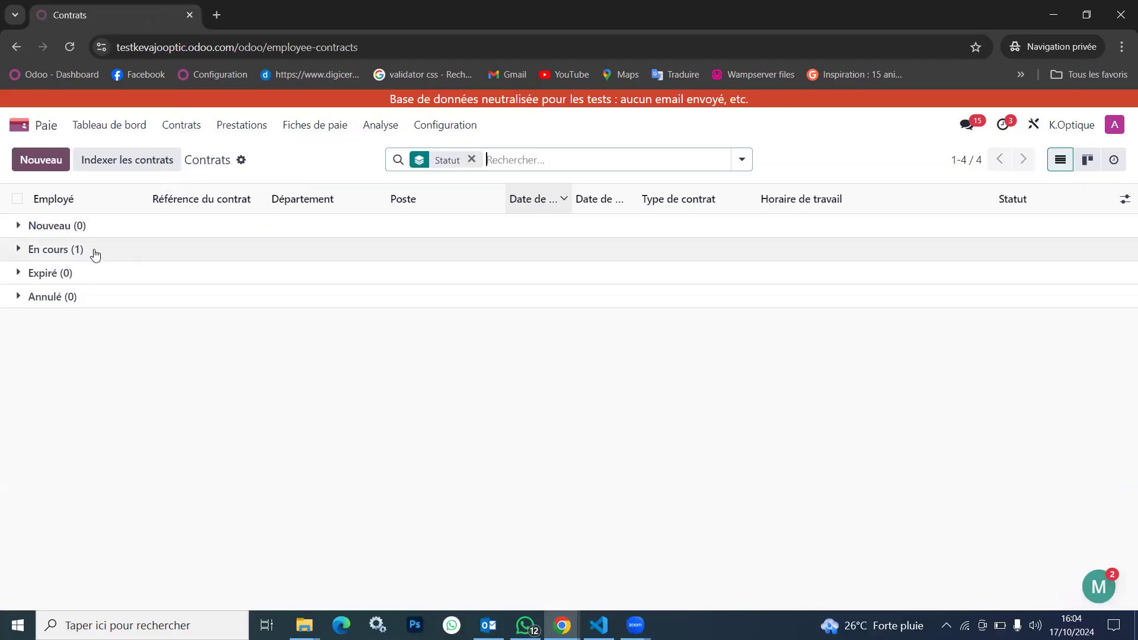
click(183, 236)
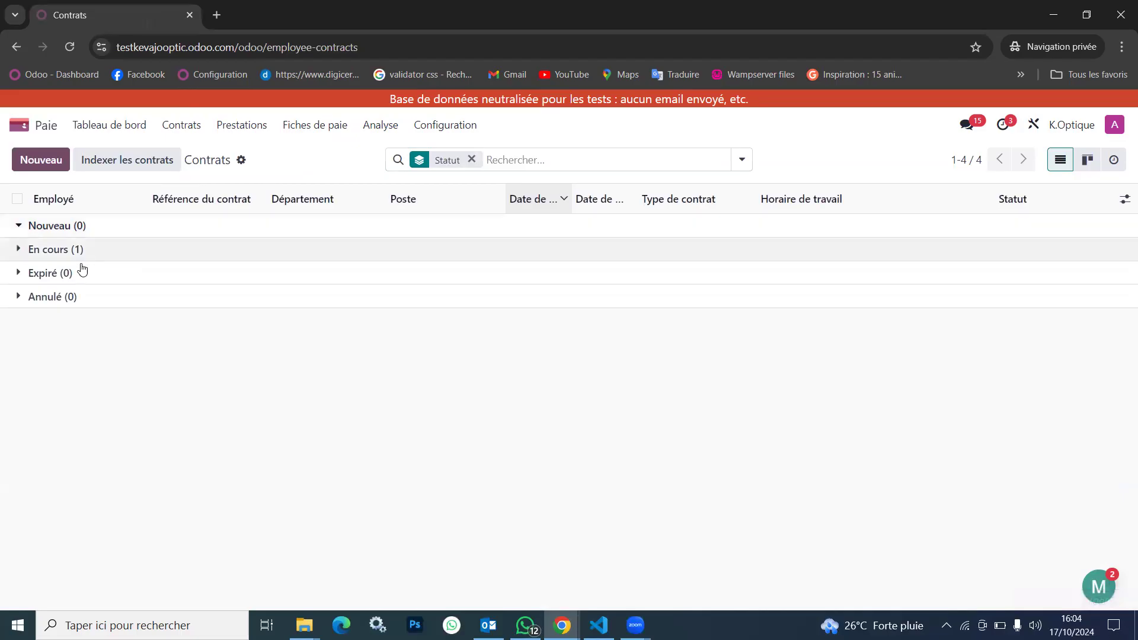
click(472, 159)
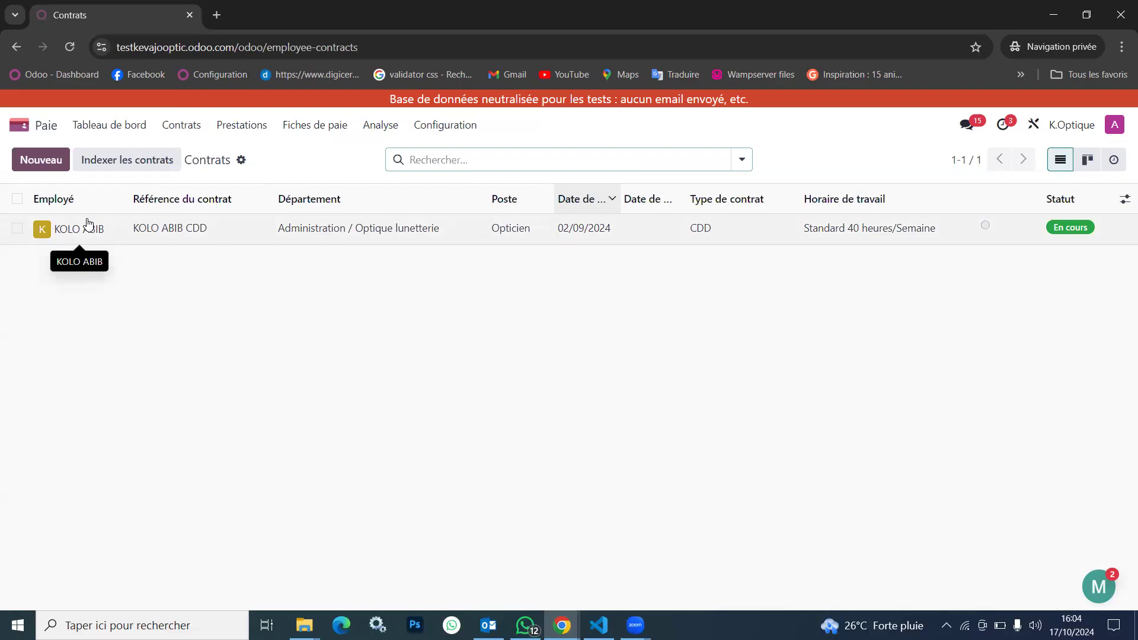
Create and save a contract with reference 001 for the first employee in the Employés sans contrats ouverts list
click(109, 125)
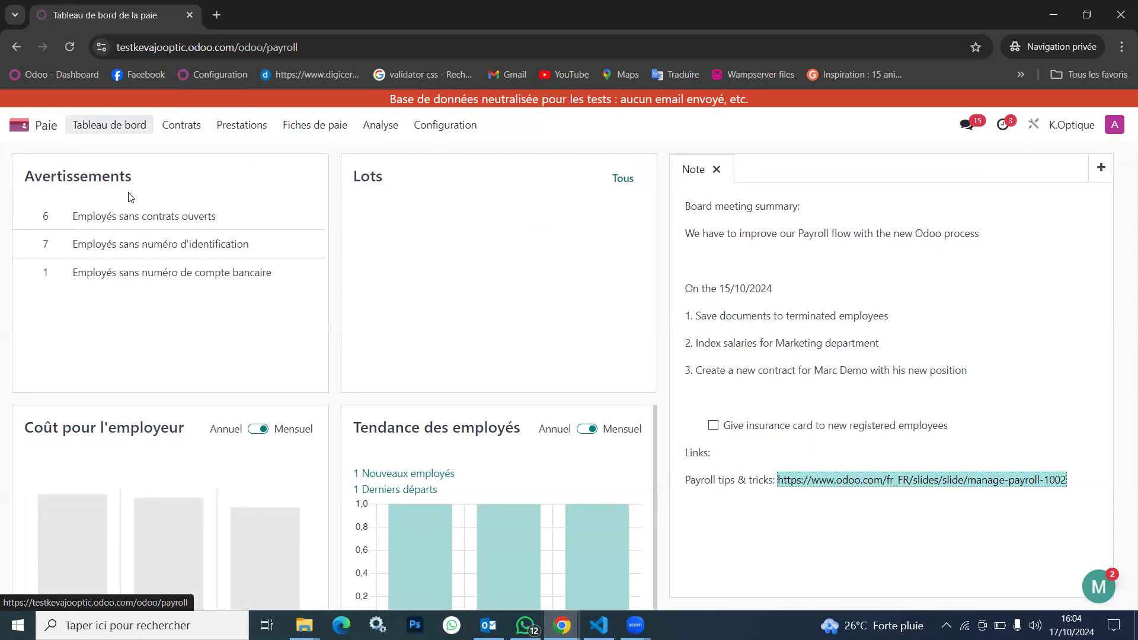
click(161, 222)
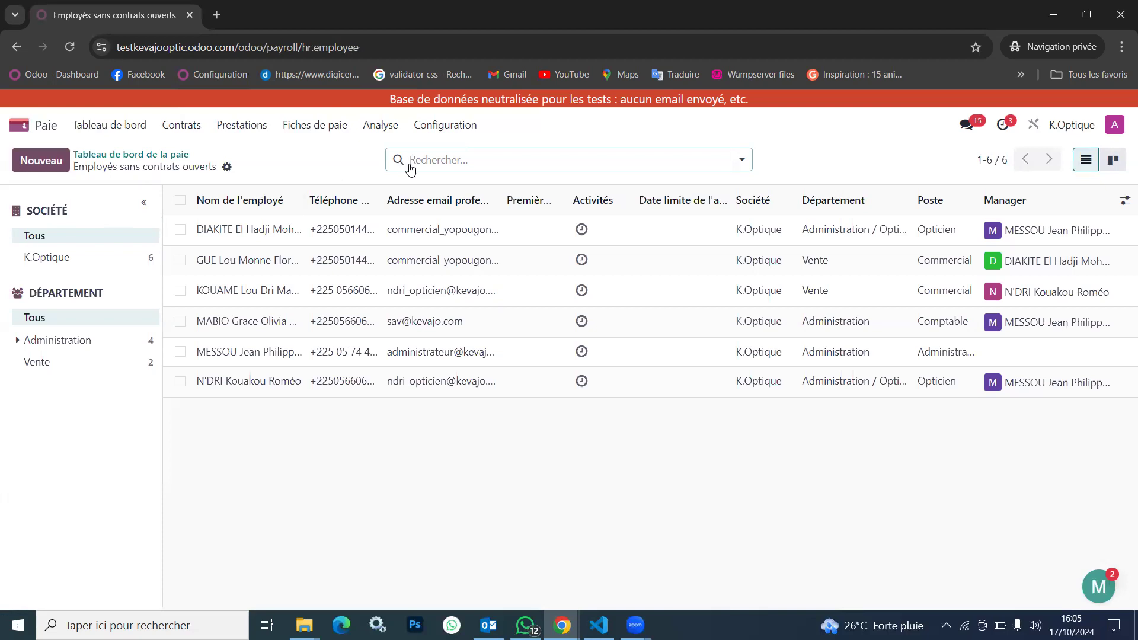
click(390, 234)
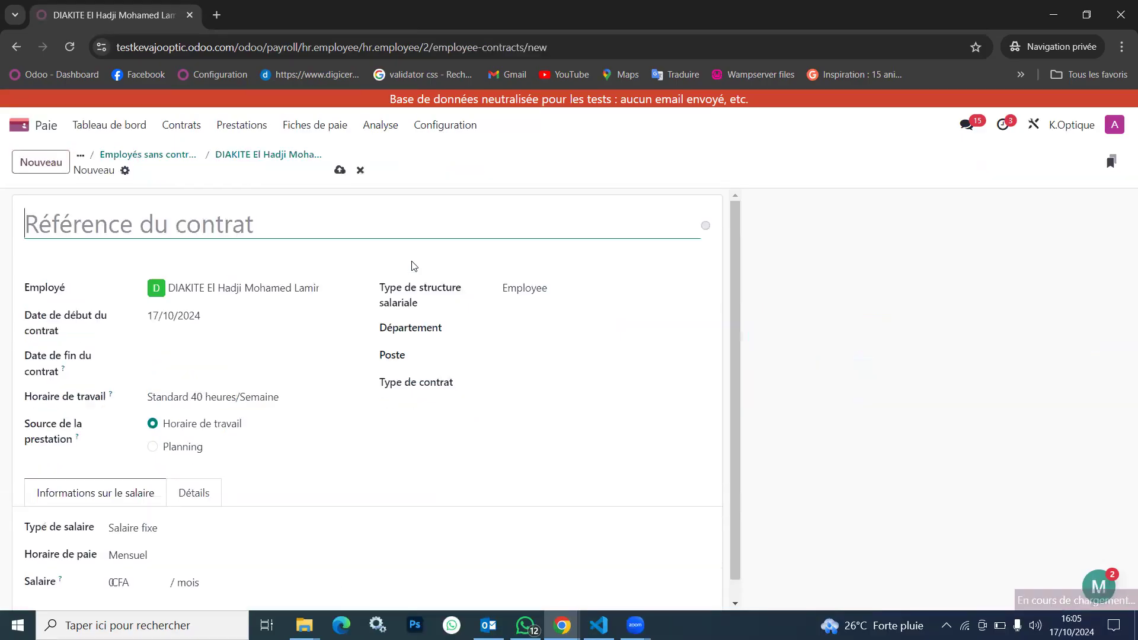
text(001)
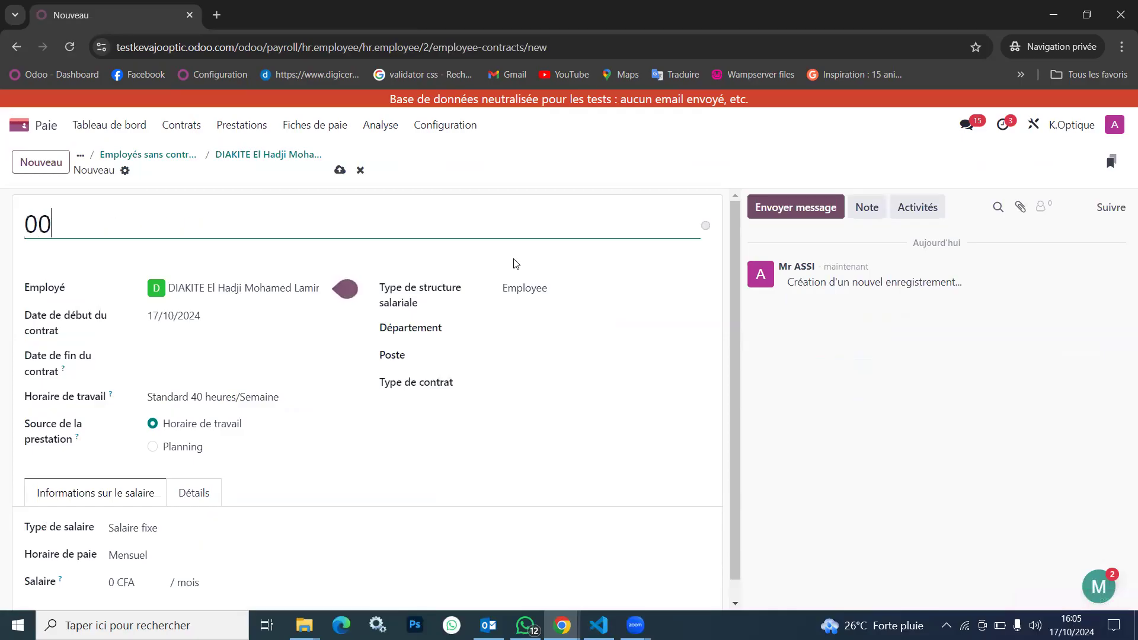
click(339, 170)
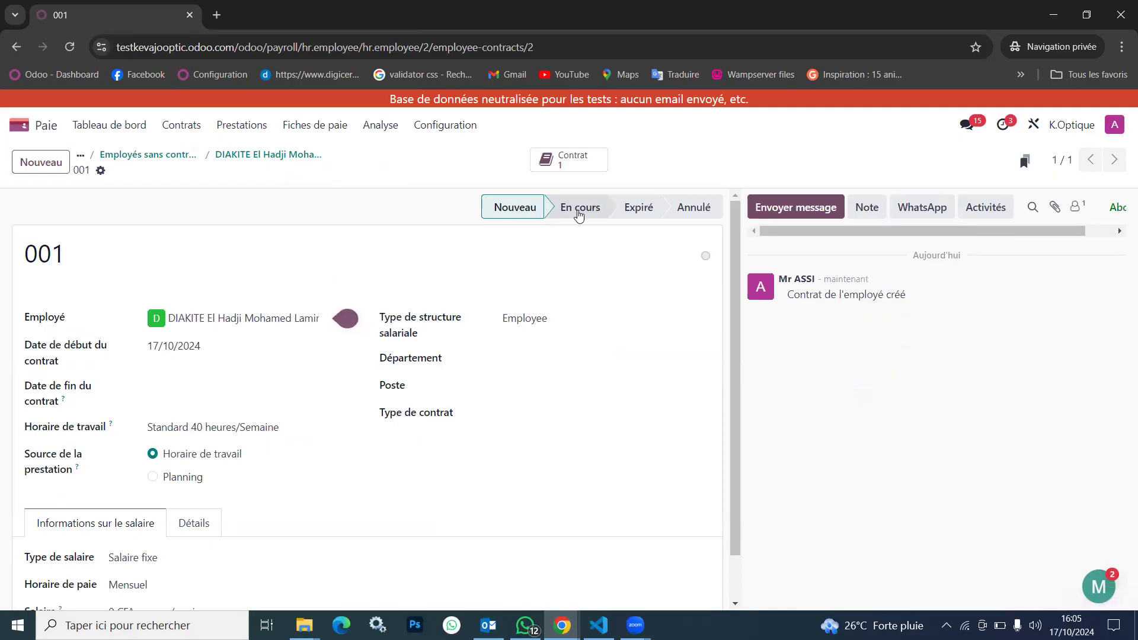
Start contract 001 as En cours, try the statuses Expiré and Annulé, and set it back to En cours
click(579, 210)
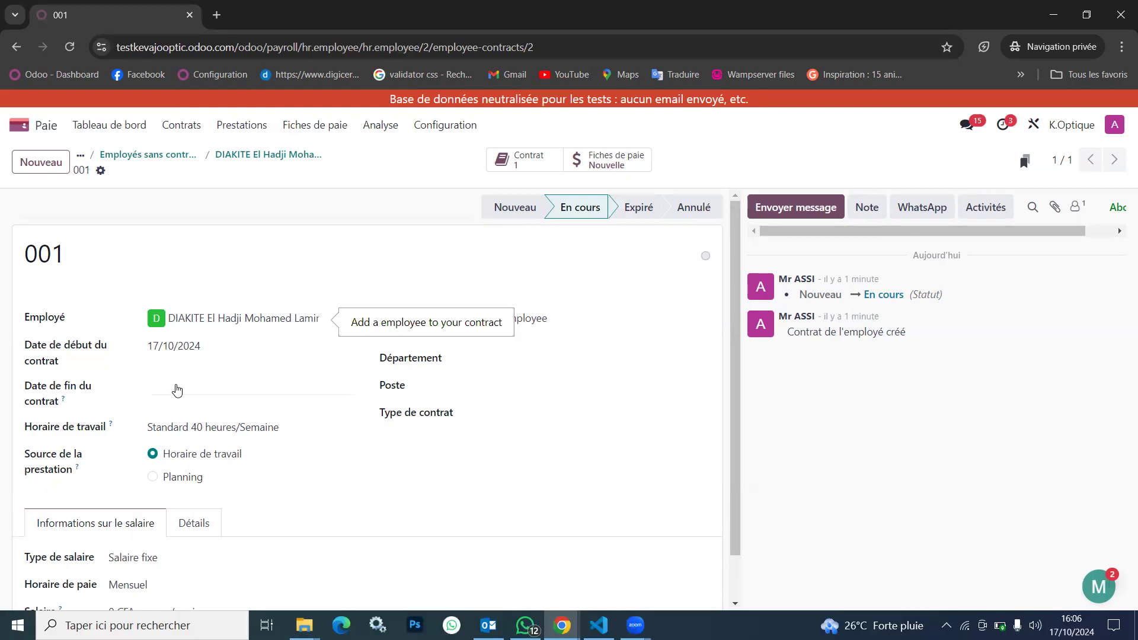
click(640, 210)
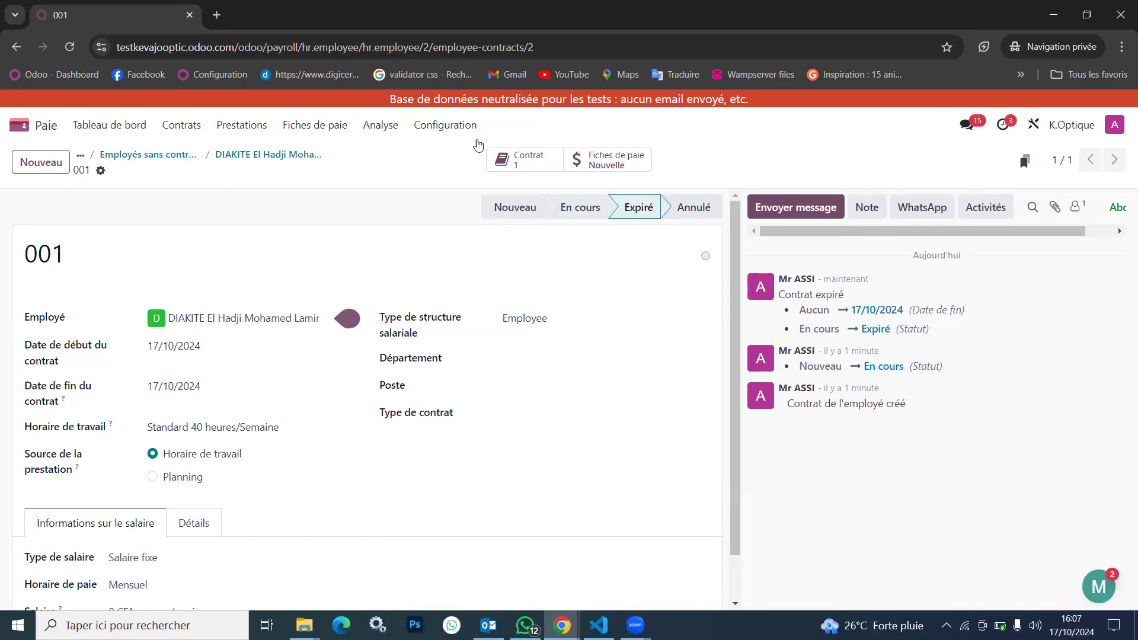
click(698, 206)
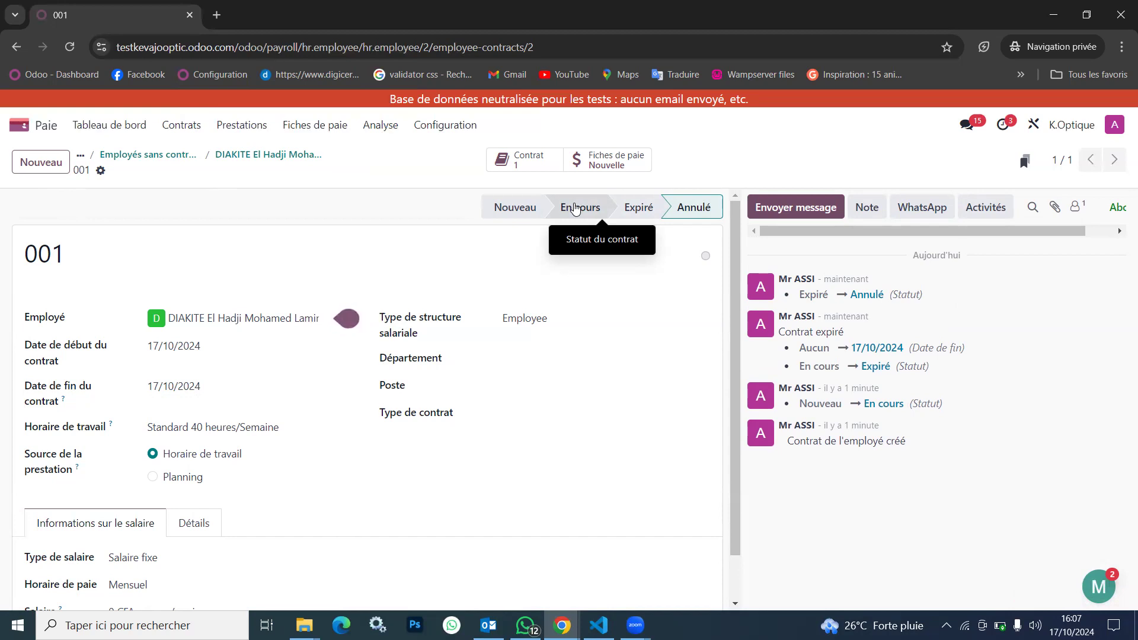
click(575, 208)
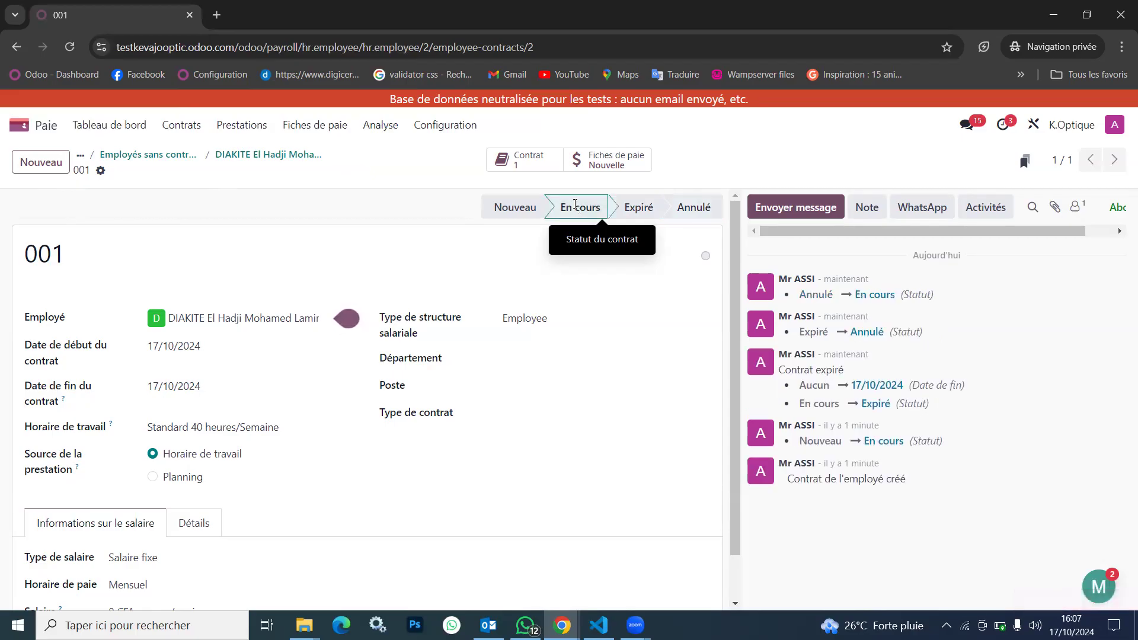
Clear contract 001's end date and set its start date to 01/10/2024
click(189, 385)
key(BackSpace)
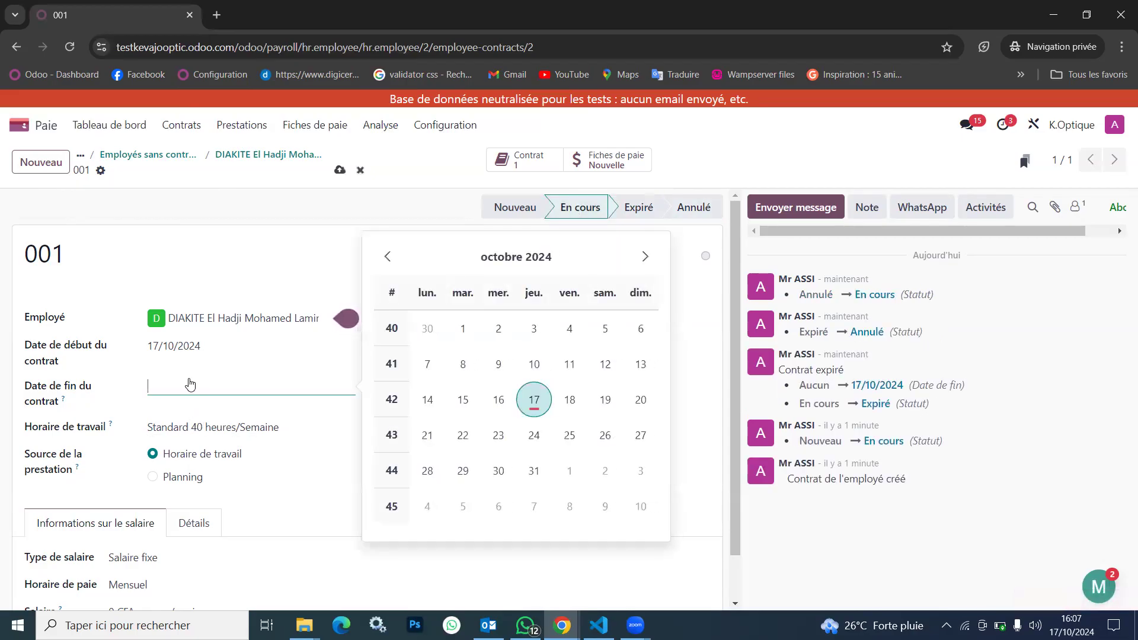
click(228, 348)
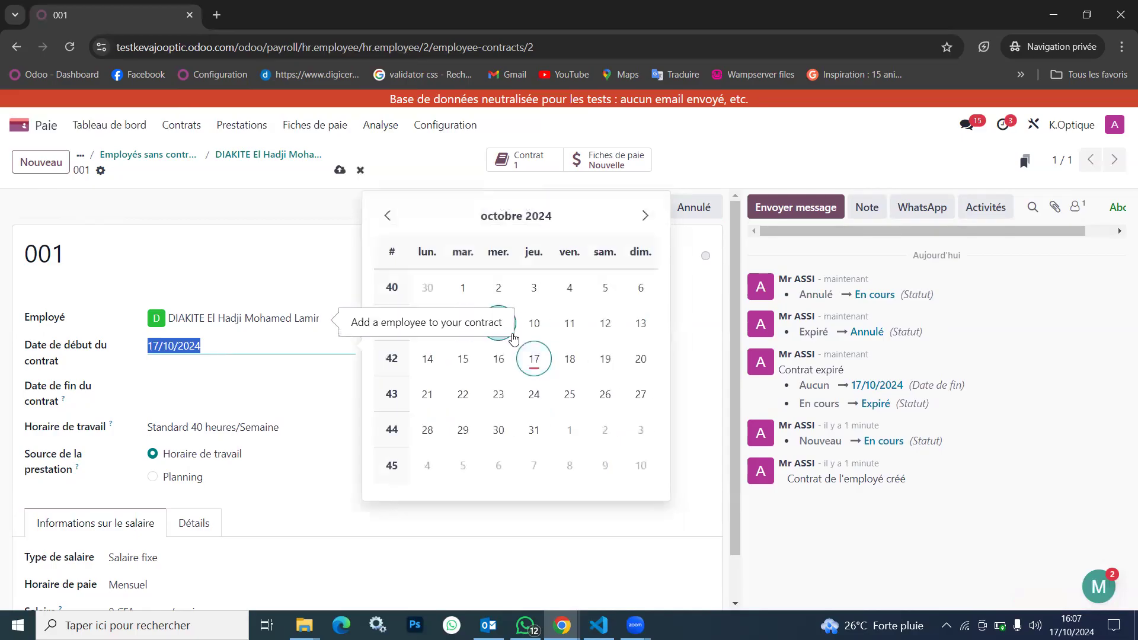
click(460, 289)
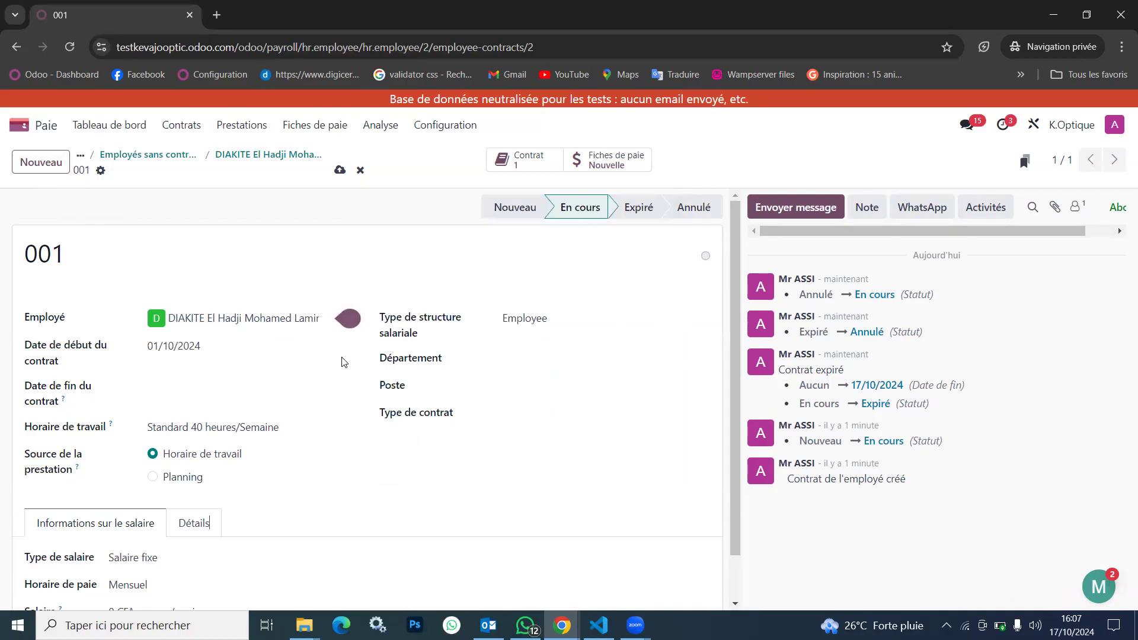
Set the monthly salary of contract 001 to 120000 CFA and save the contract
scroll(199, 442, down, 1)
click(117, 564)
text(120000)
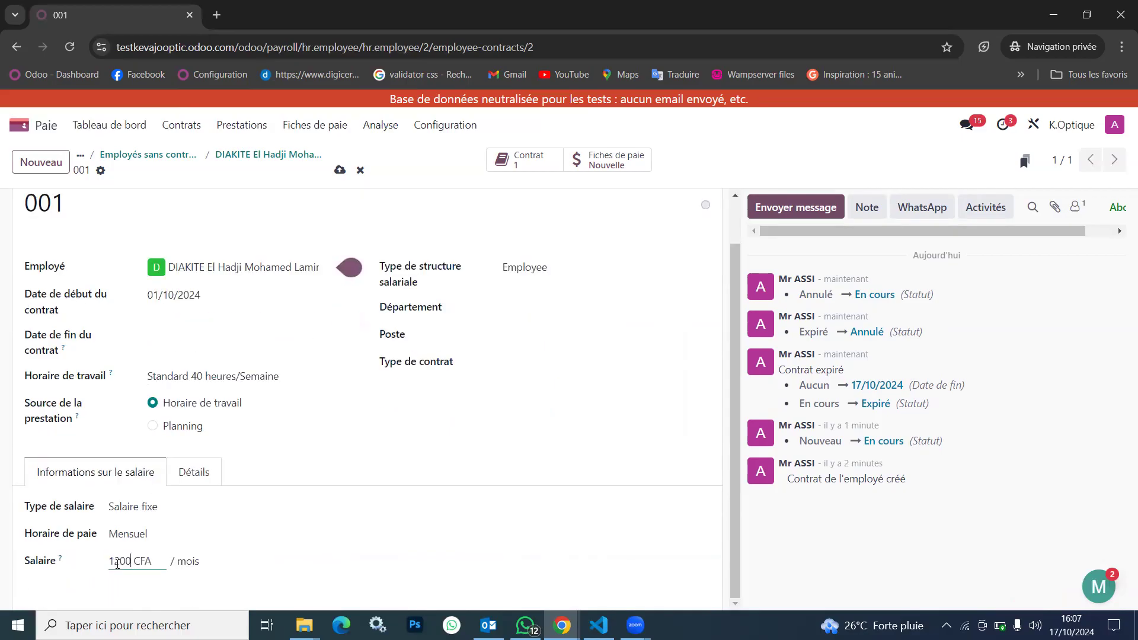
click(266, 565)
click(340, 171)
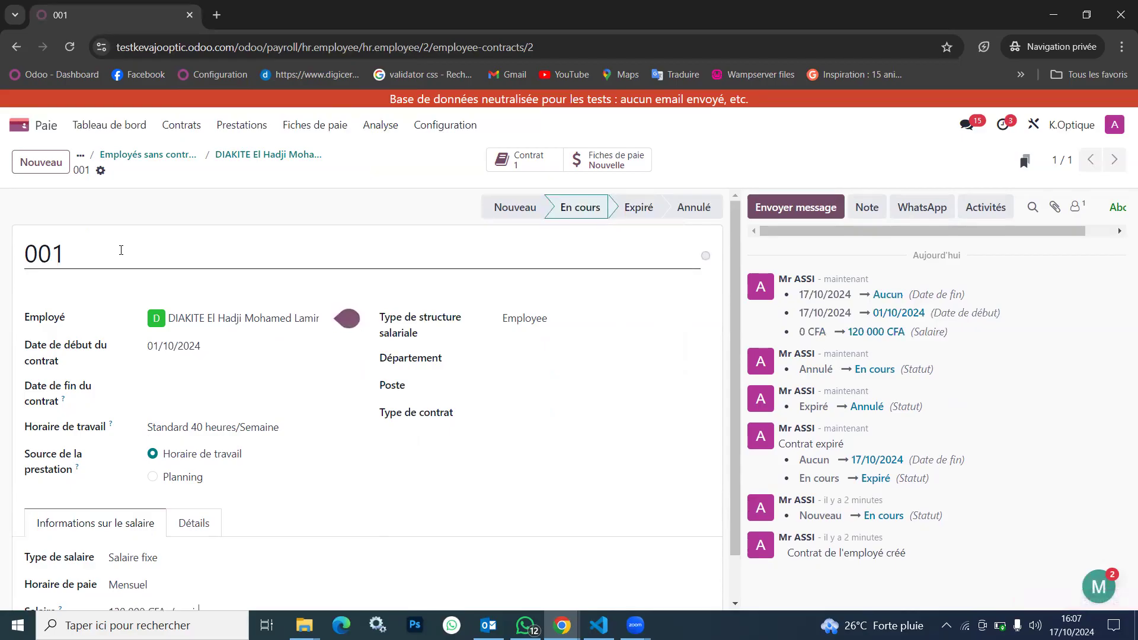
Review the list of contracts and the list of payslips to pay (Fiches de paie à payer)
click(182, 125)
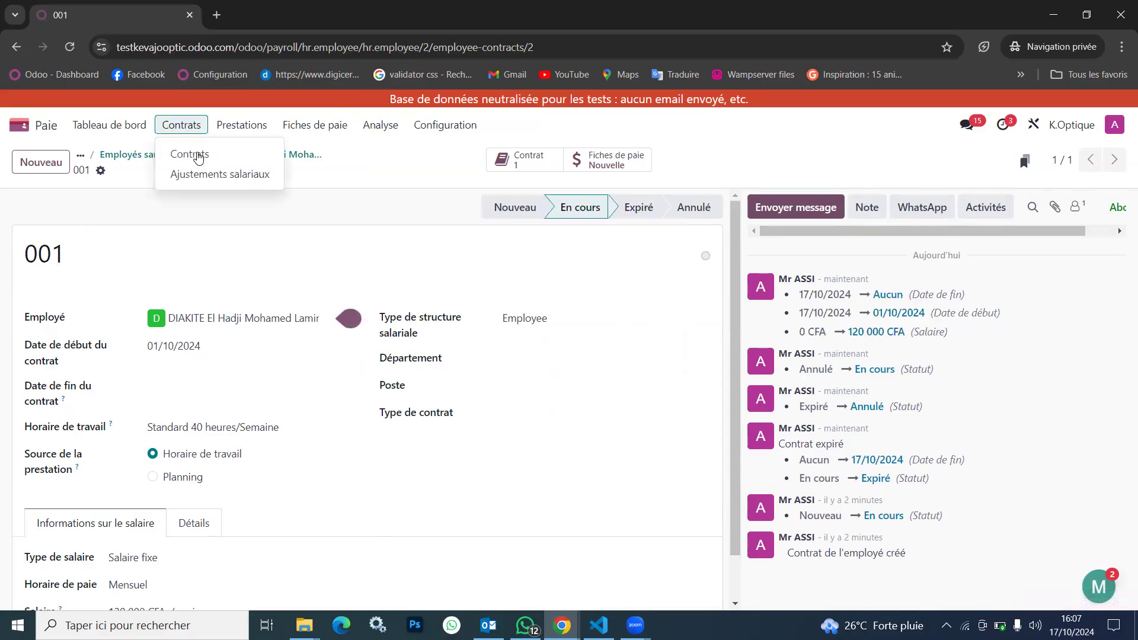
click(193, 153)
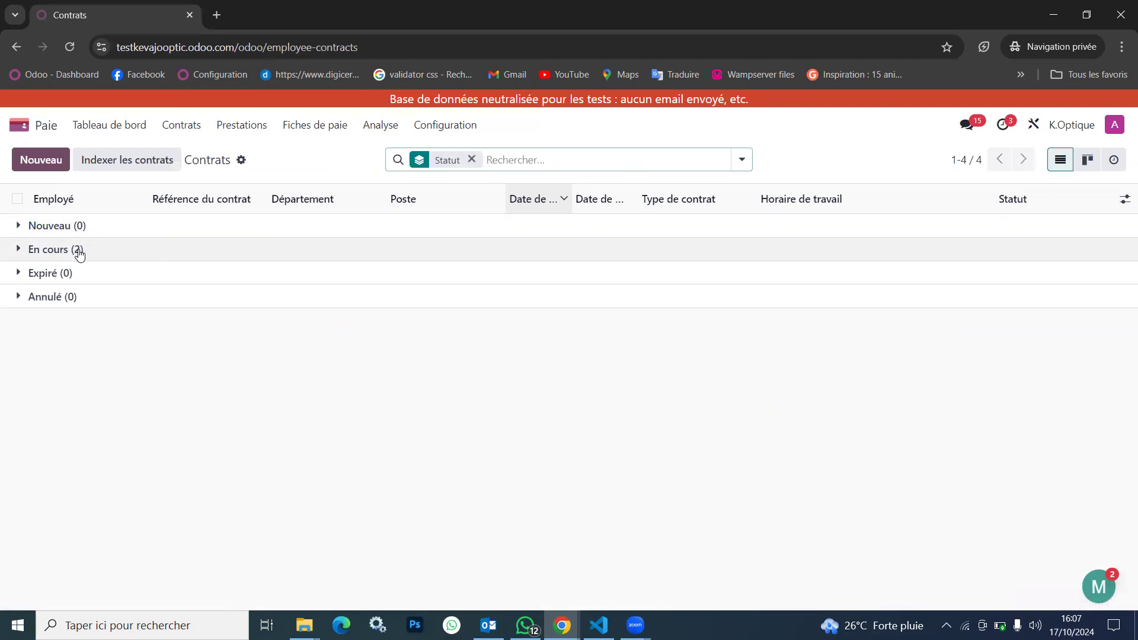
click(320, 126)
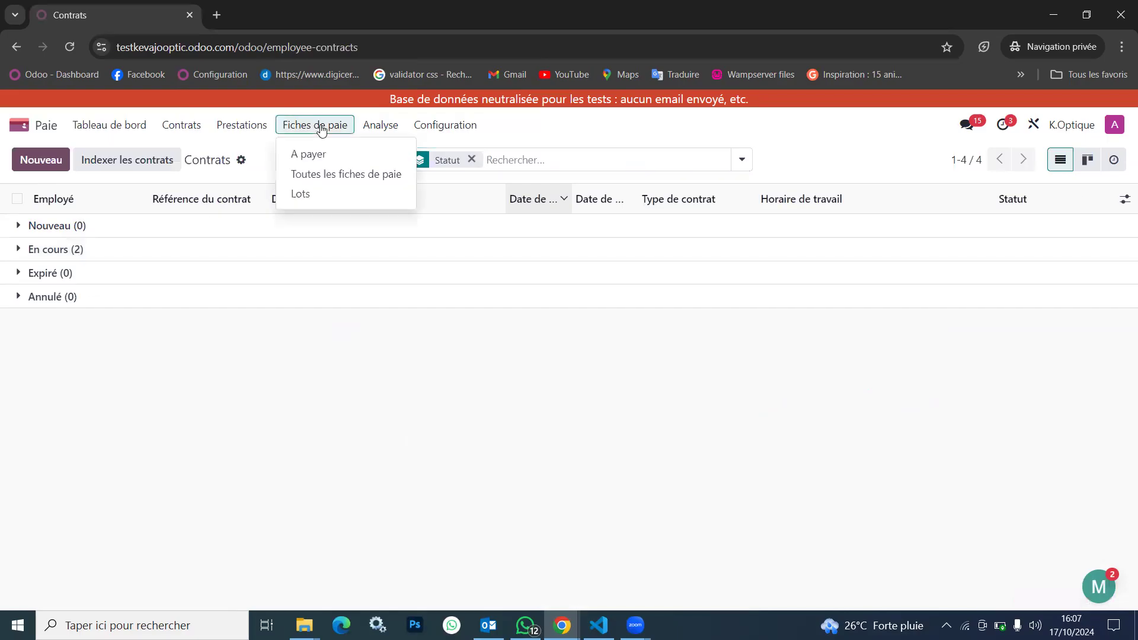
click(316, 155)
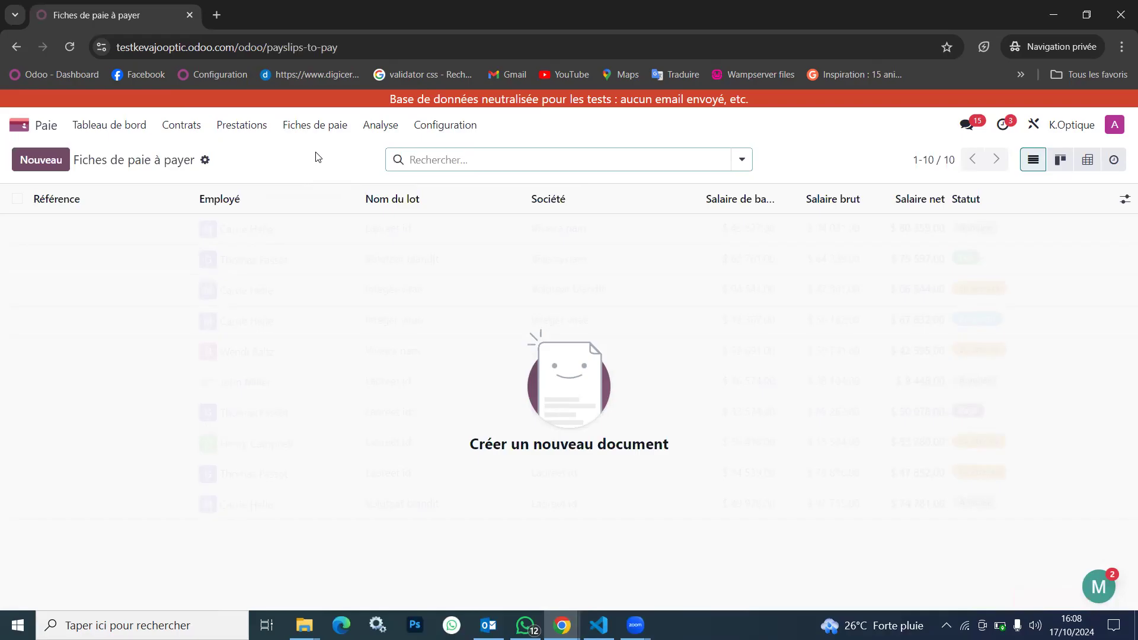
Open the second contract in the En cours group of the contracts list to review its salary structure type
click(185, 128)
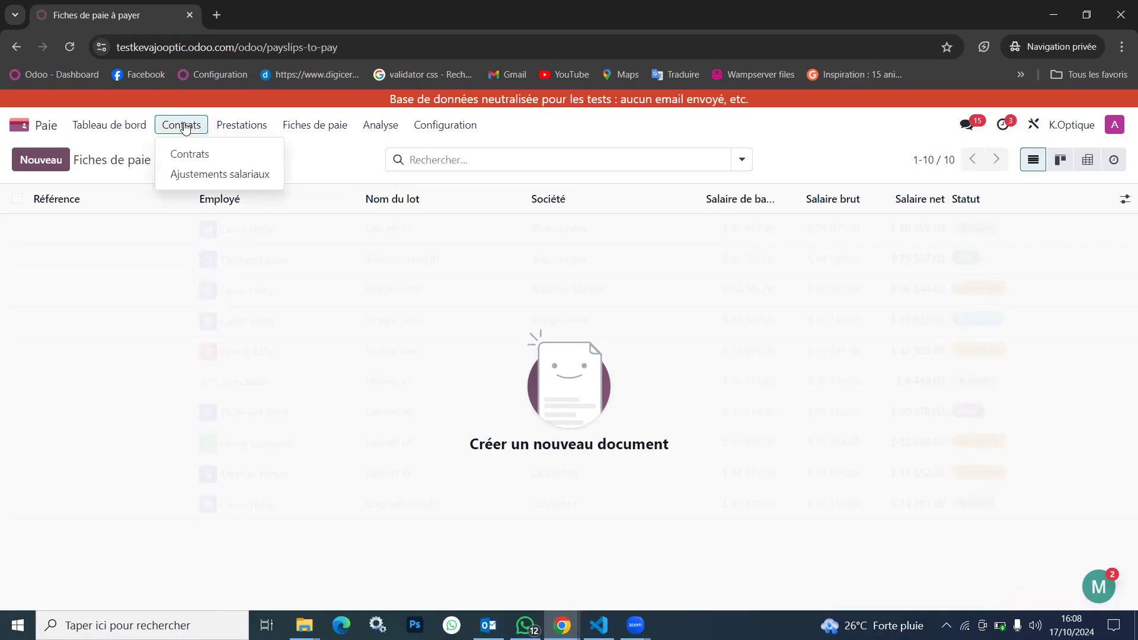
click(217, 154)
click(205, 253)
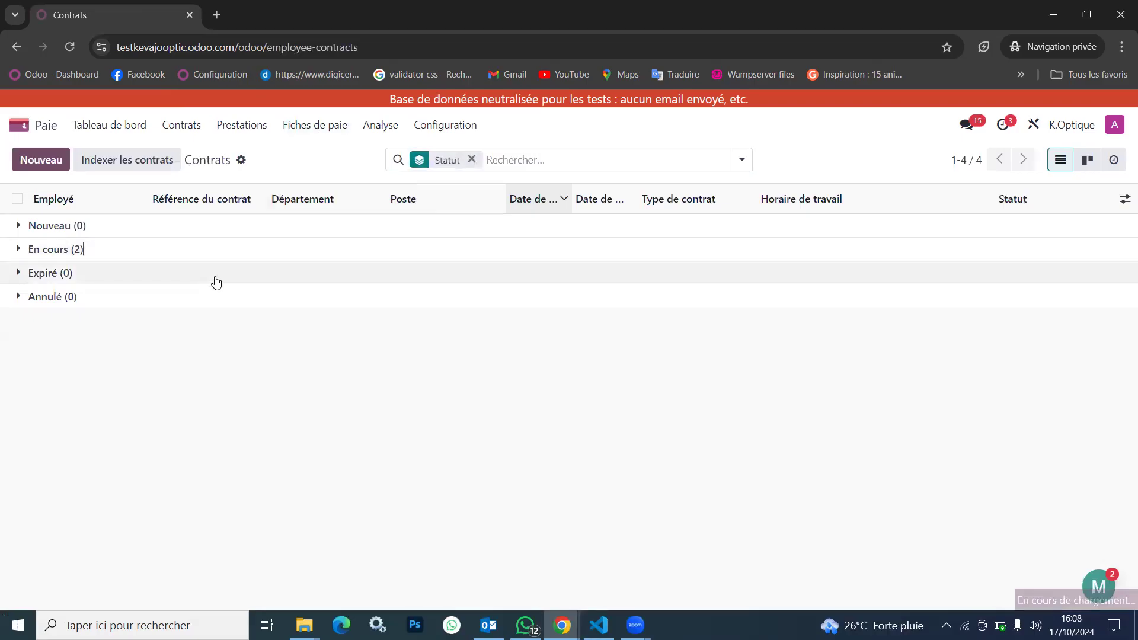
click(272, 306)
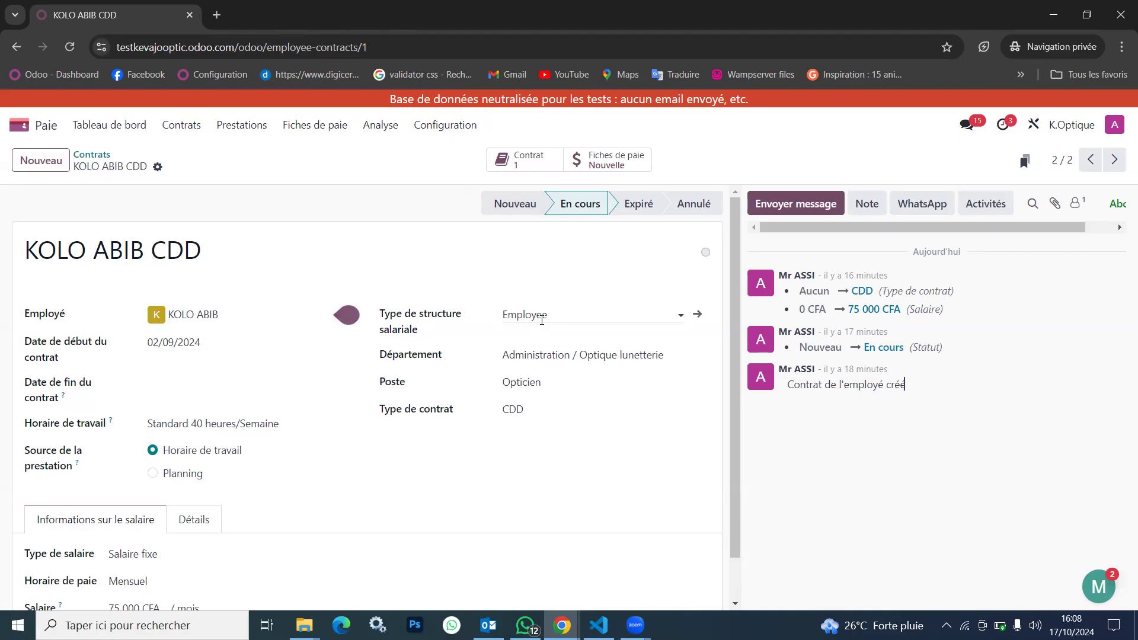
Rename the Employee salary structure type as Employés and save it
click(446, 124)
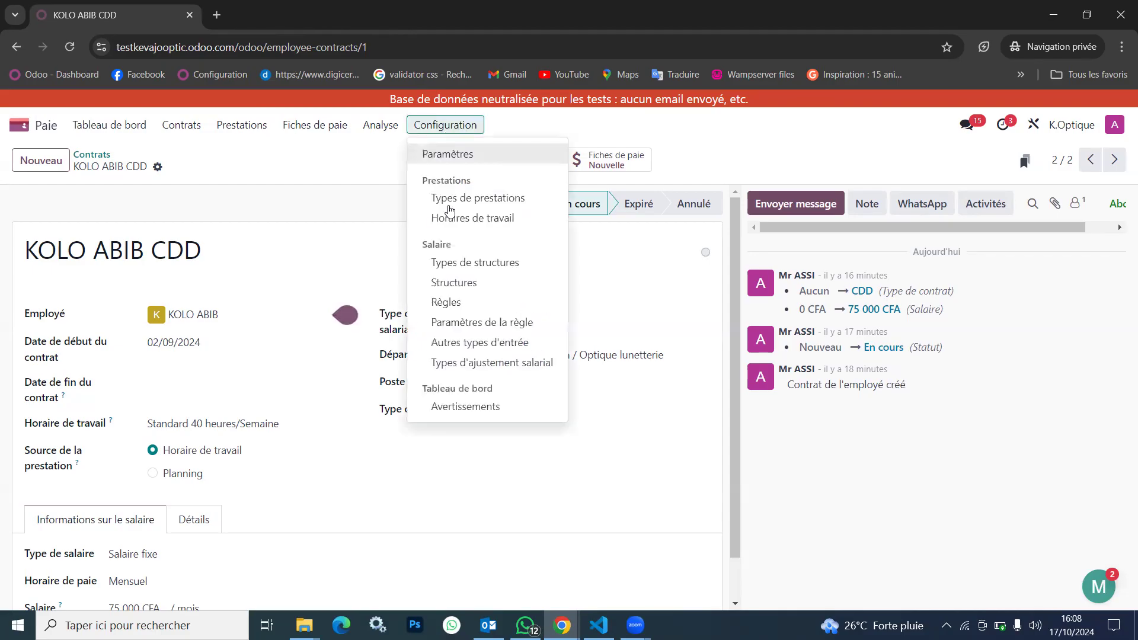
click(492, 264)
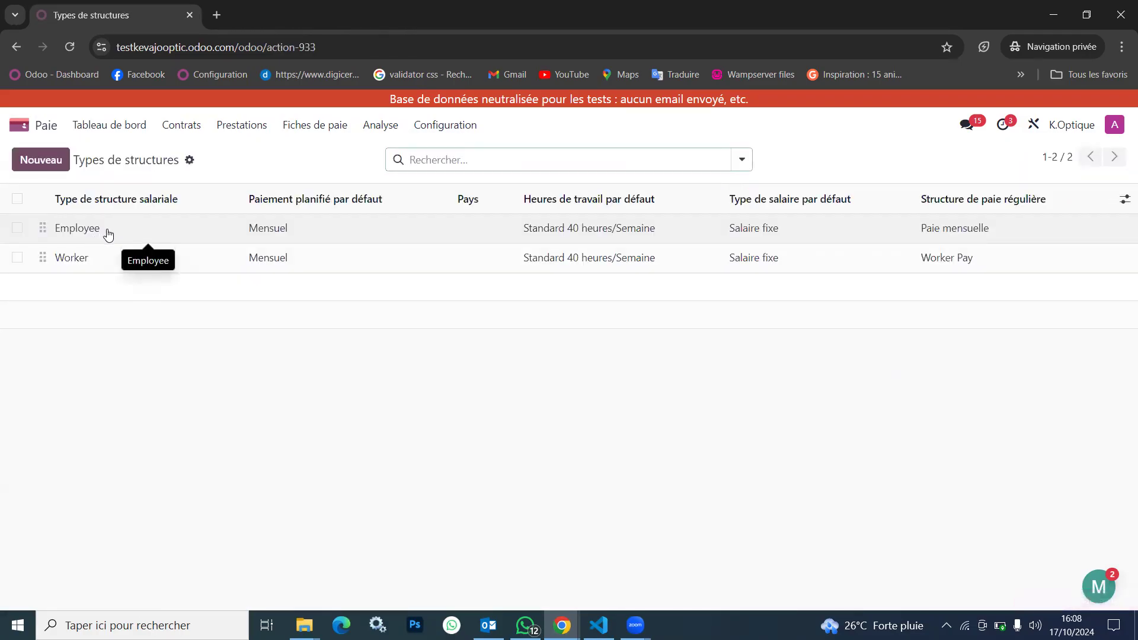
click(108, 231)
key(BackSpace)
key(BackSpace)
text(és)
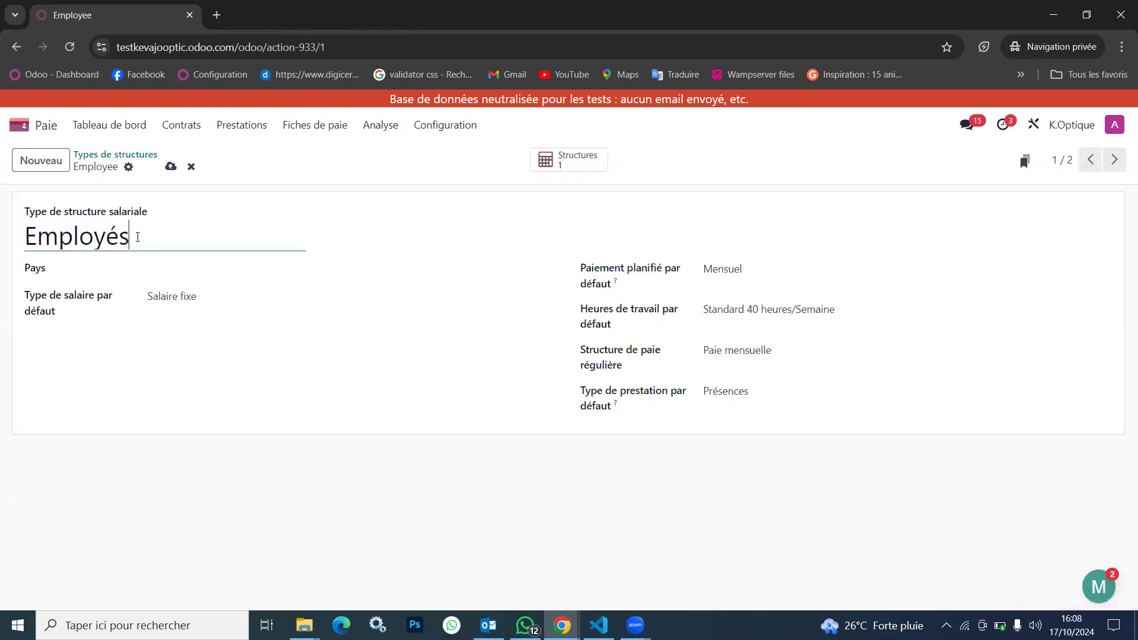
click(171, 166)
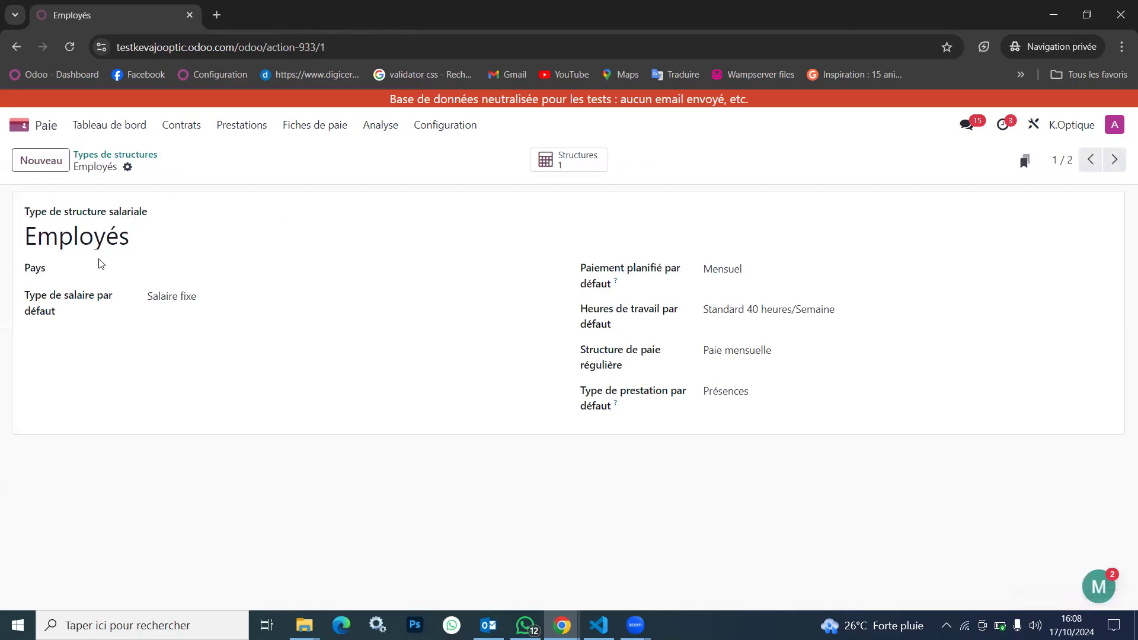
Set the country of the Employés structure type to Côte d'Ivoire
click(220, 267)
text(ci)
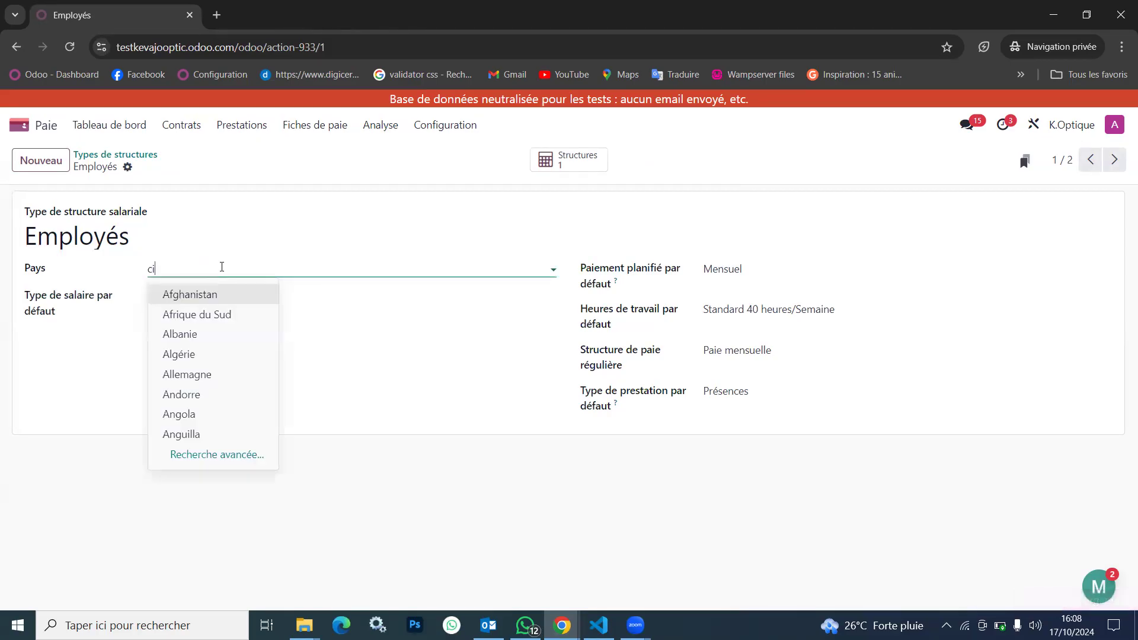
click(259, 294)
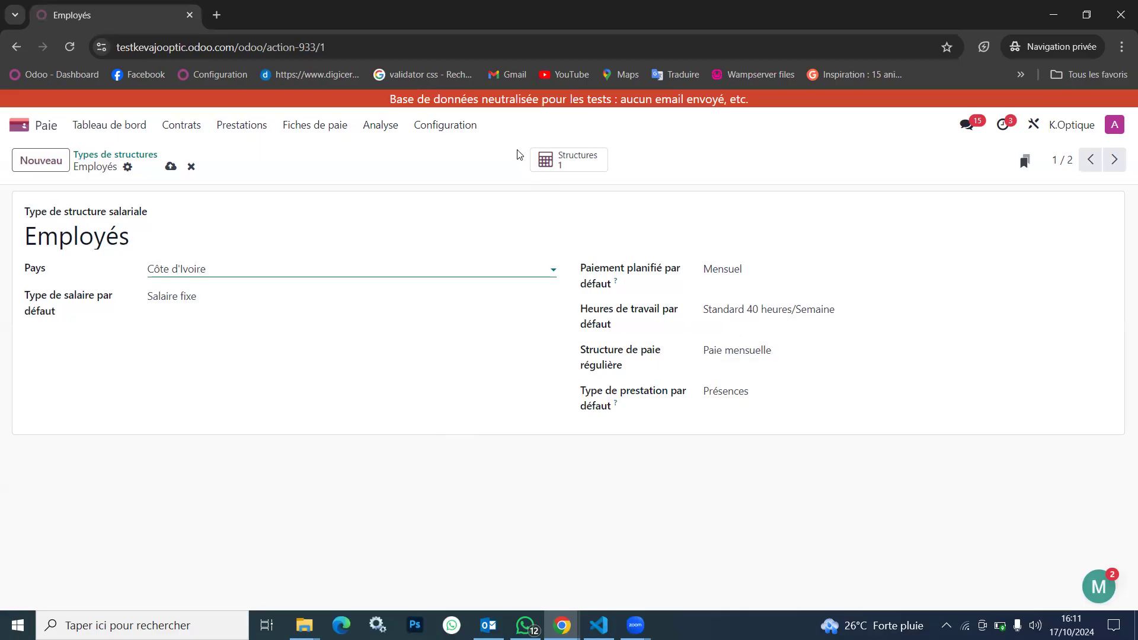
click(459, 125)
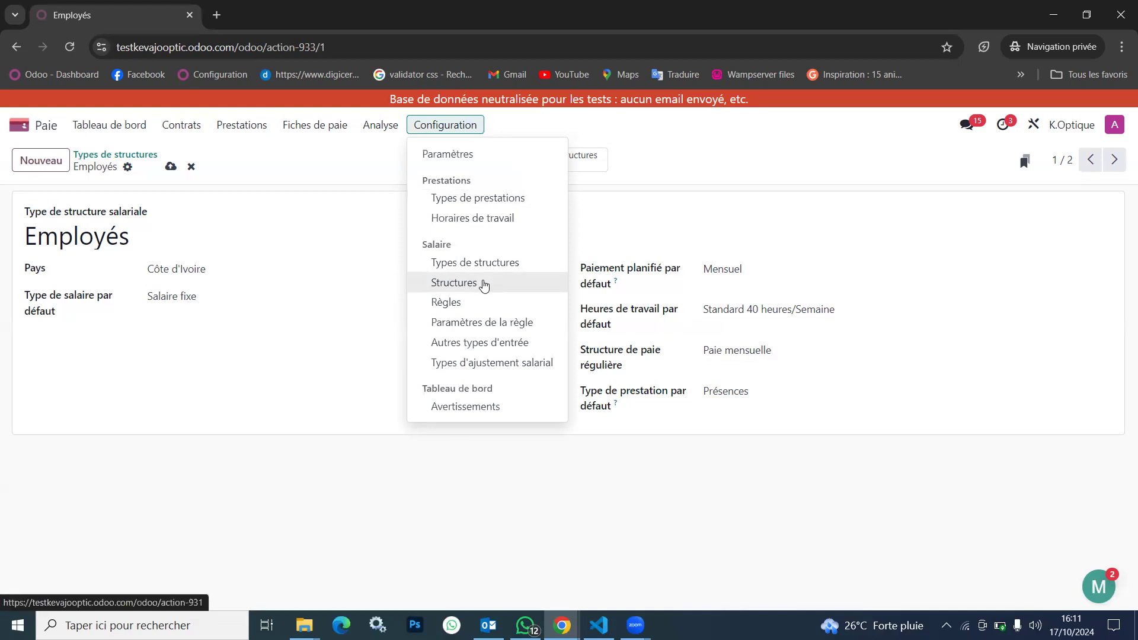
click(252, 351)
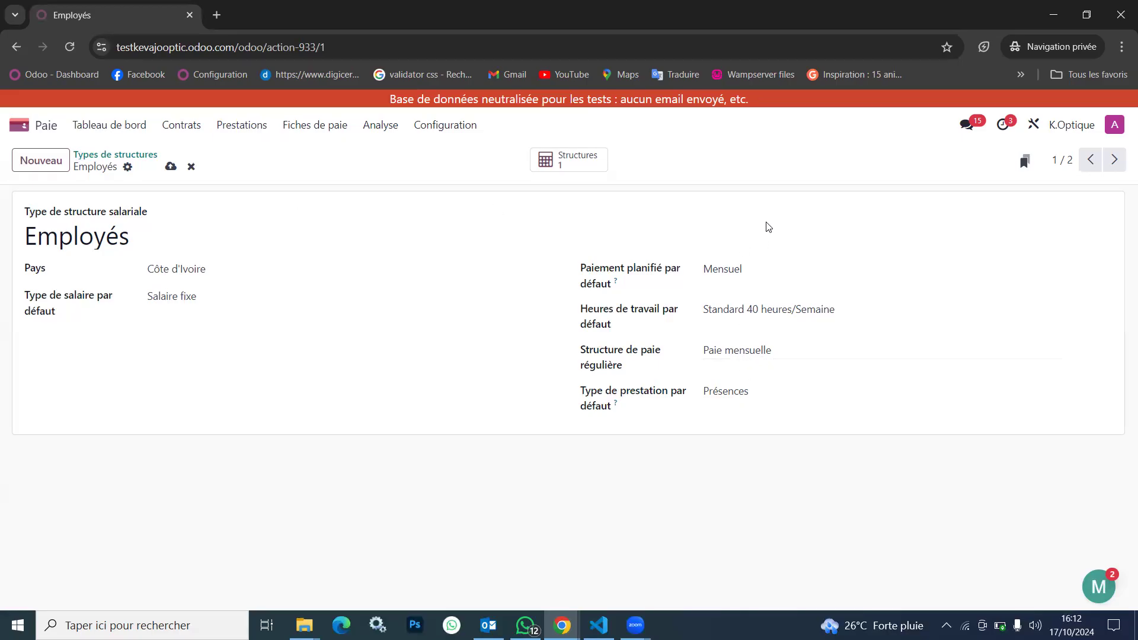
Choose Mensuel as the Employés structure type's default scheduled payment, save it, and choose Salaire fixe as its default salary type
click(759, 272)
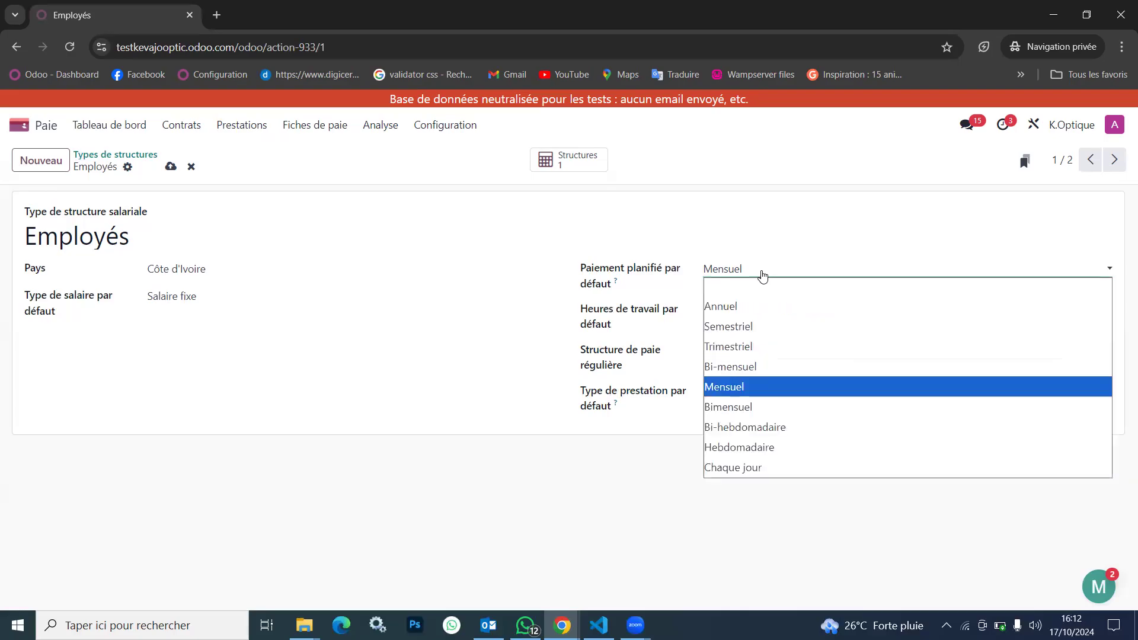
click(765, 386)
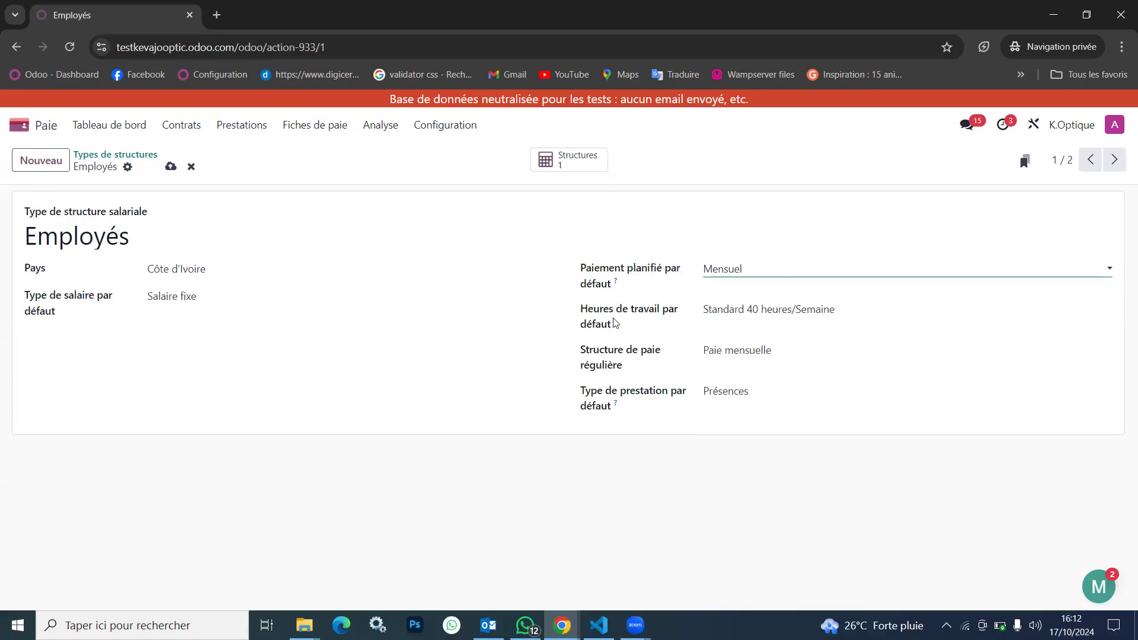
click(170, 167)
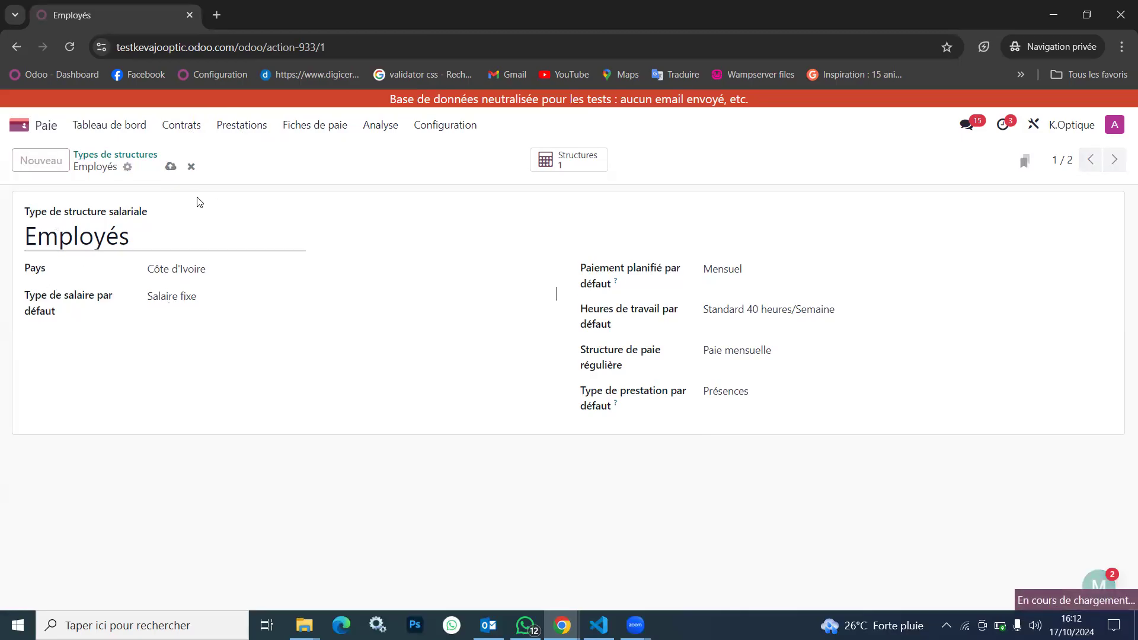
click(206, 300)
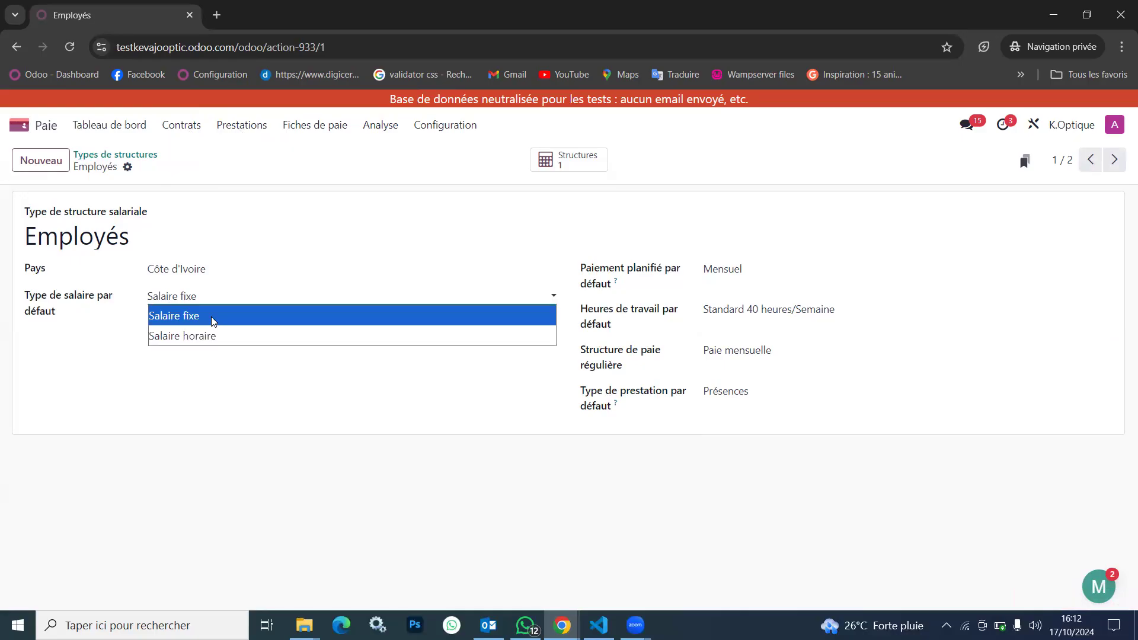
click(214, 317)
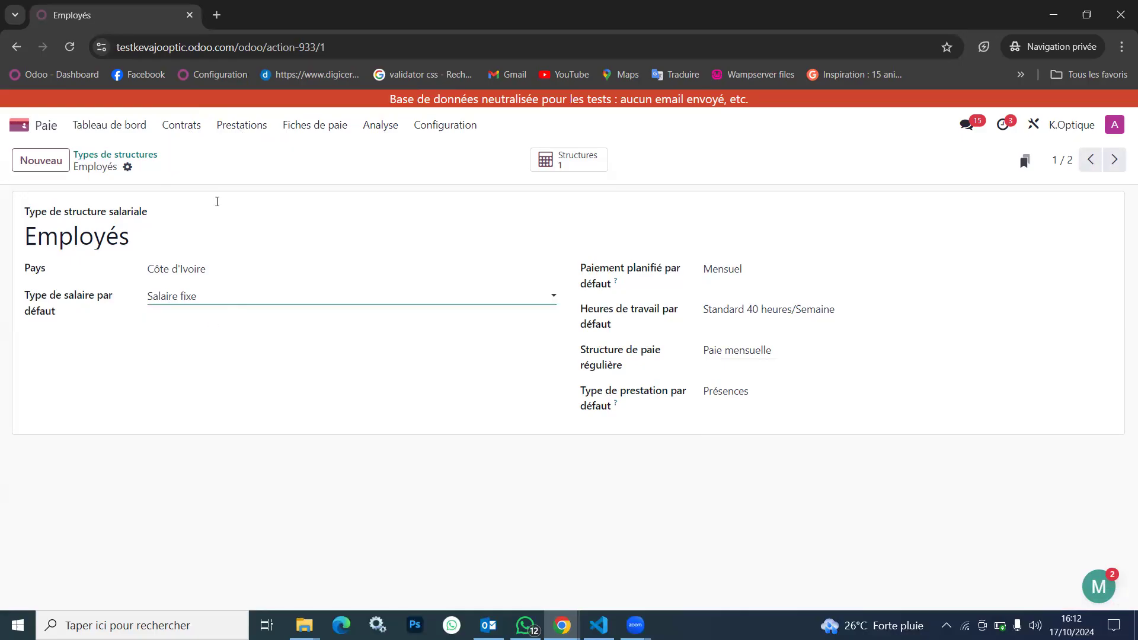
Set the default salary type of the Worker structure type to Salaire horaire and save it
click(119, 154)
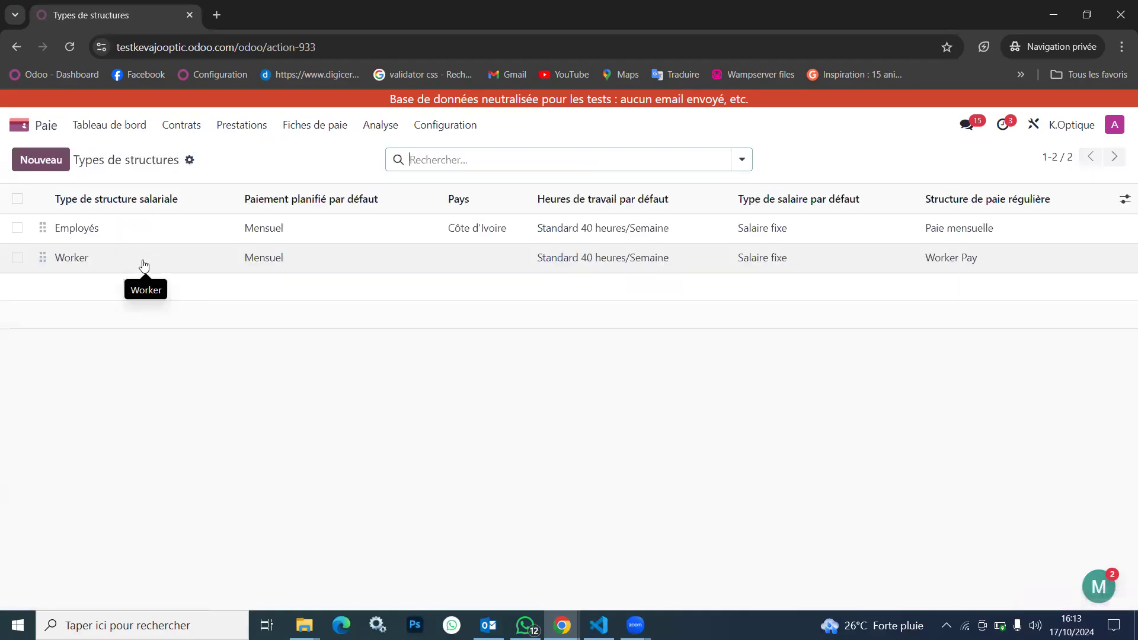
click(144, 260)
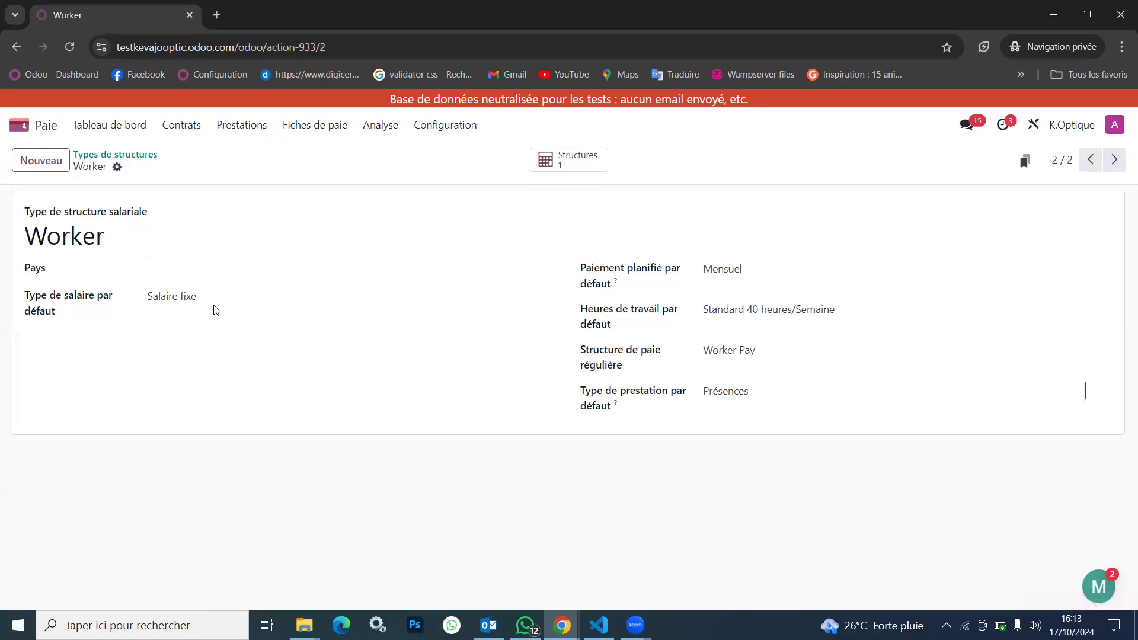
click(197, 302)
click(210, 339)
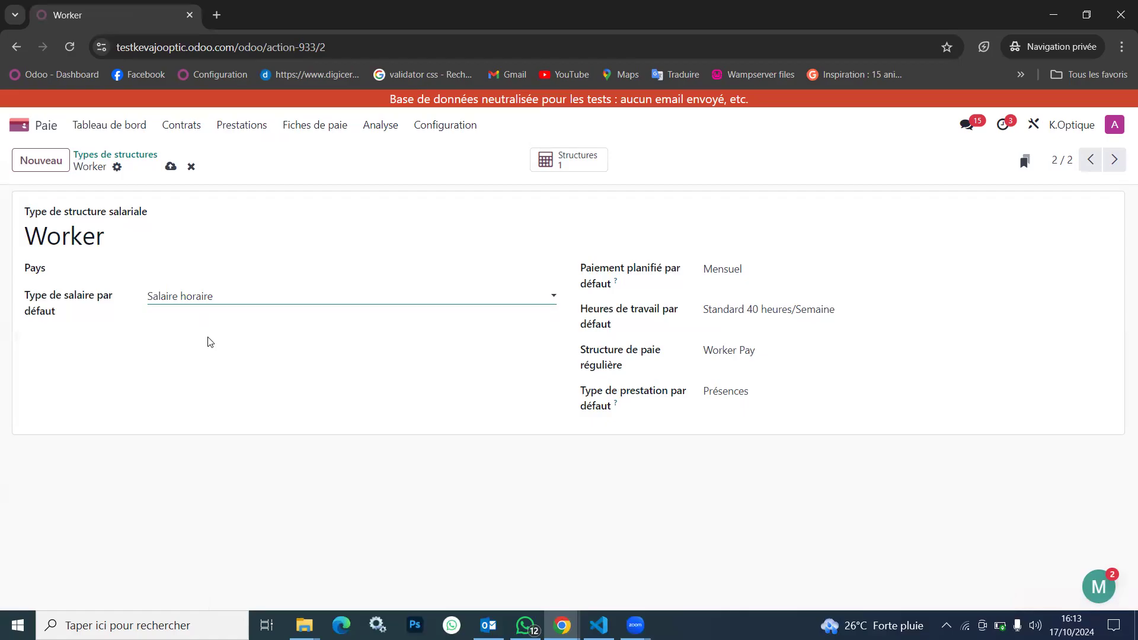
click(171, 167)
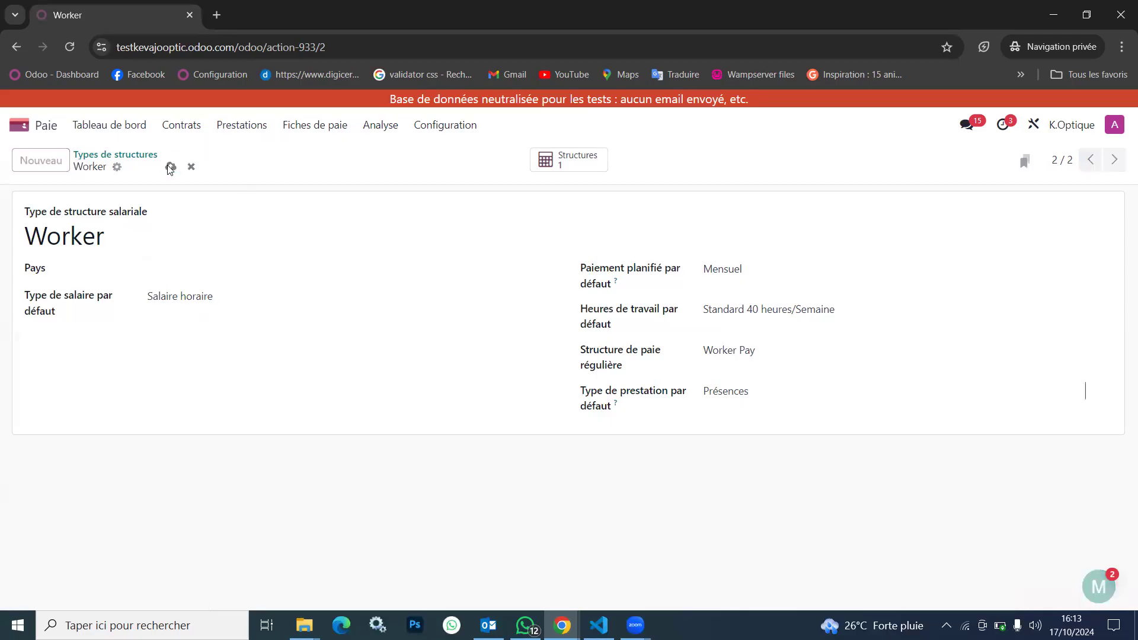
Open the list of salary structures and expand the Employés group
click(449, 127)
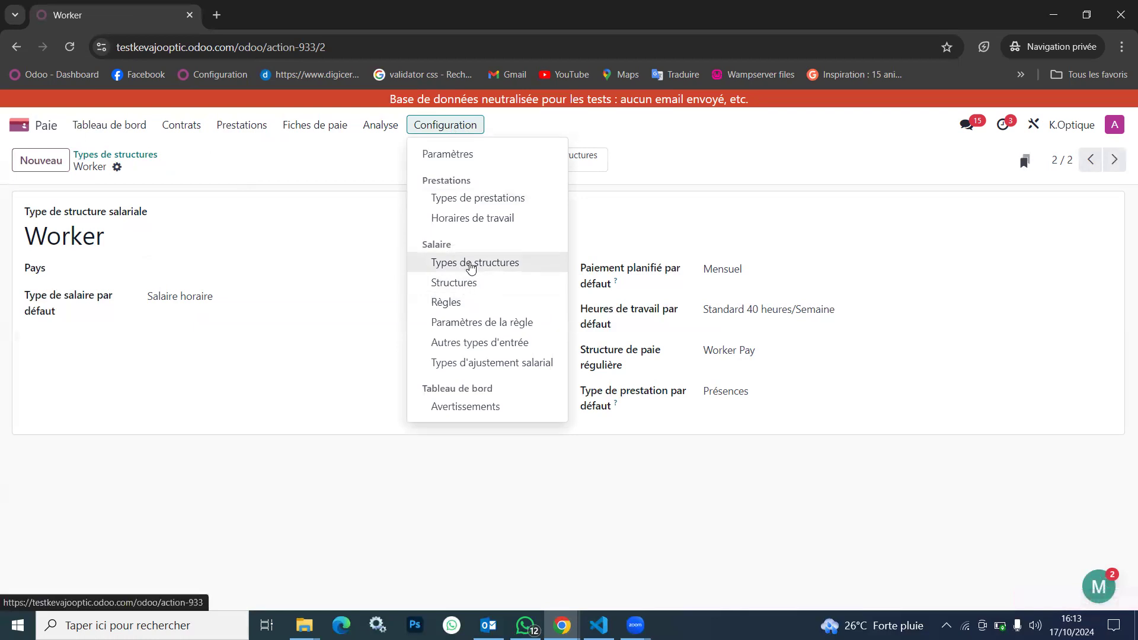
click(460, 283)
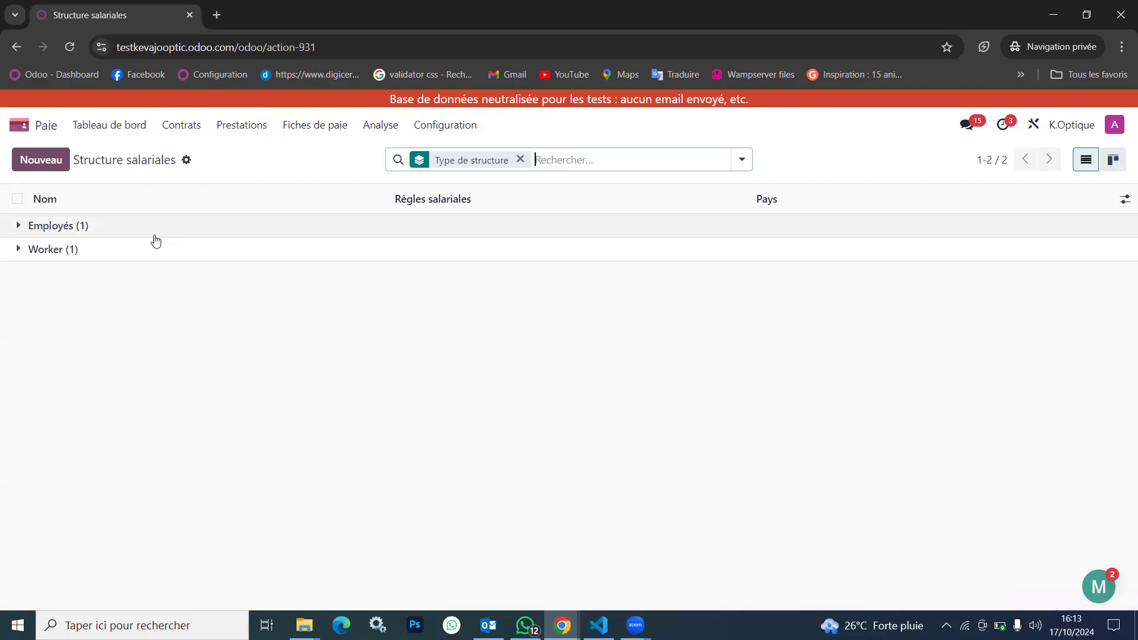
click(153, 234)
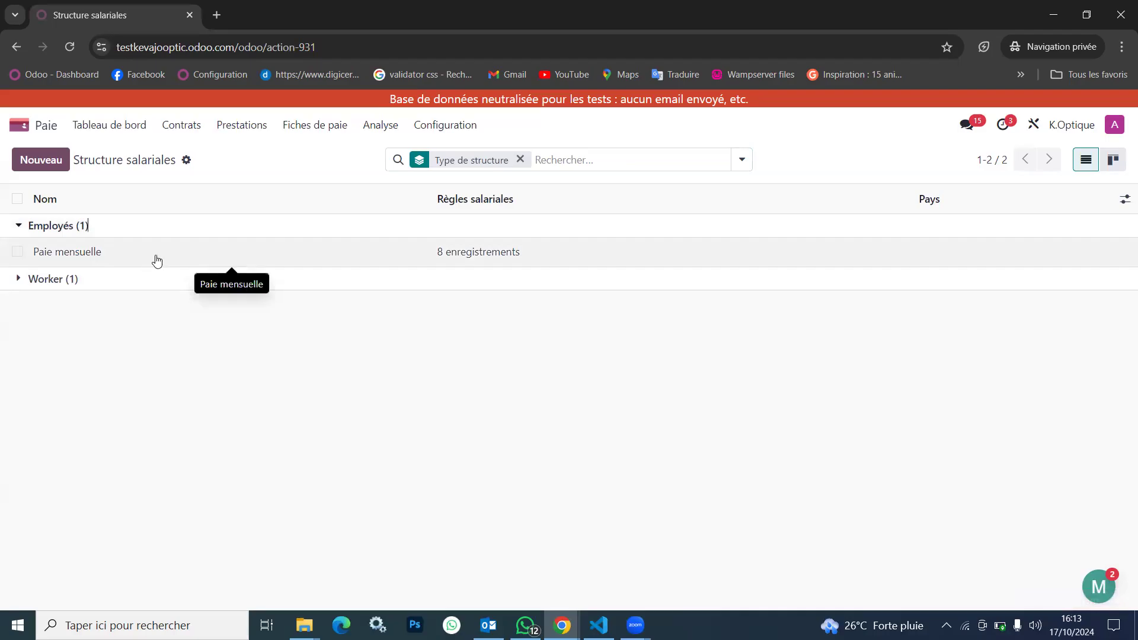
click(40, 160)
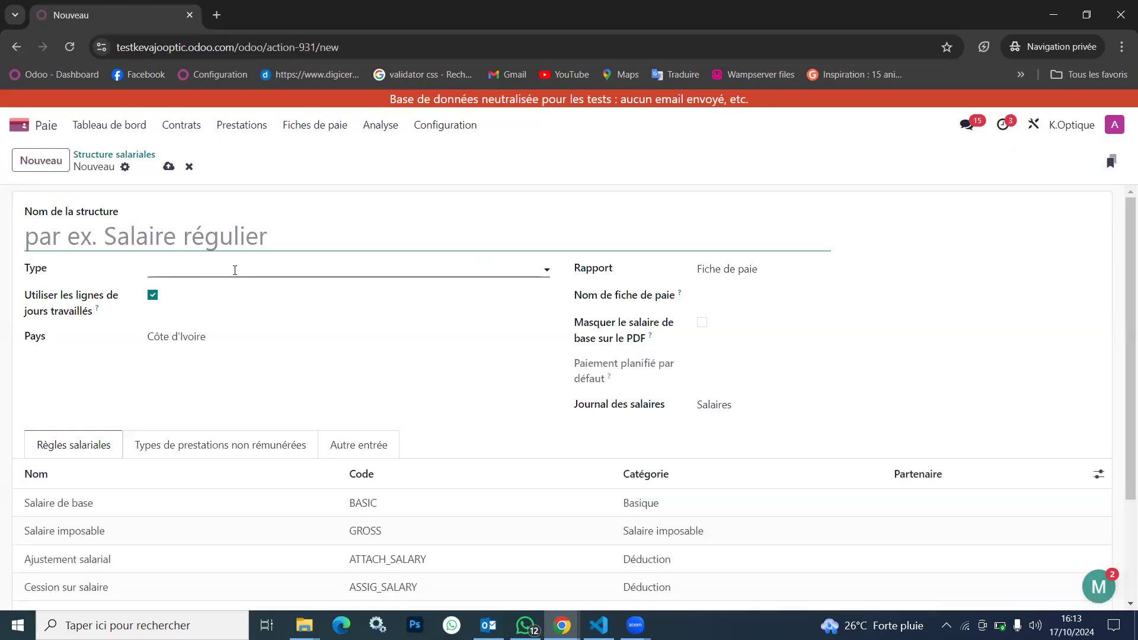
scroll(256, 506, down, 3)
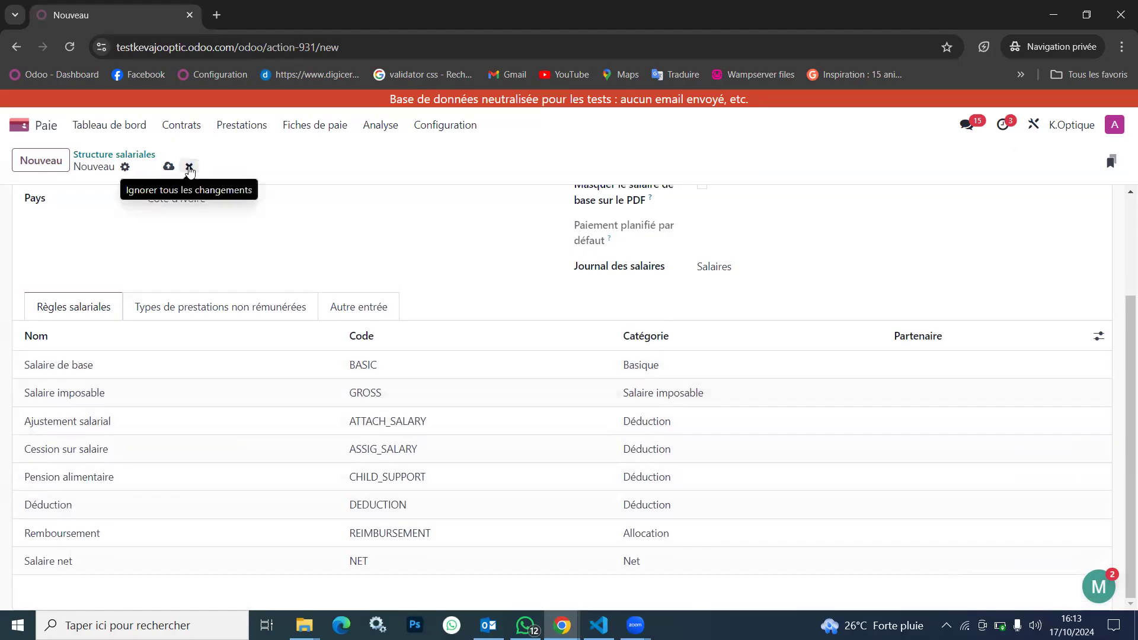
click(189, 170)
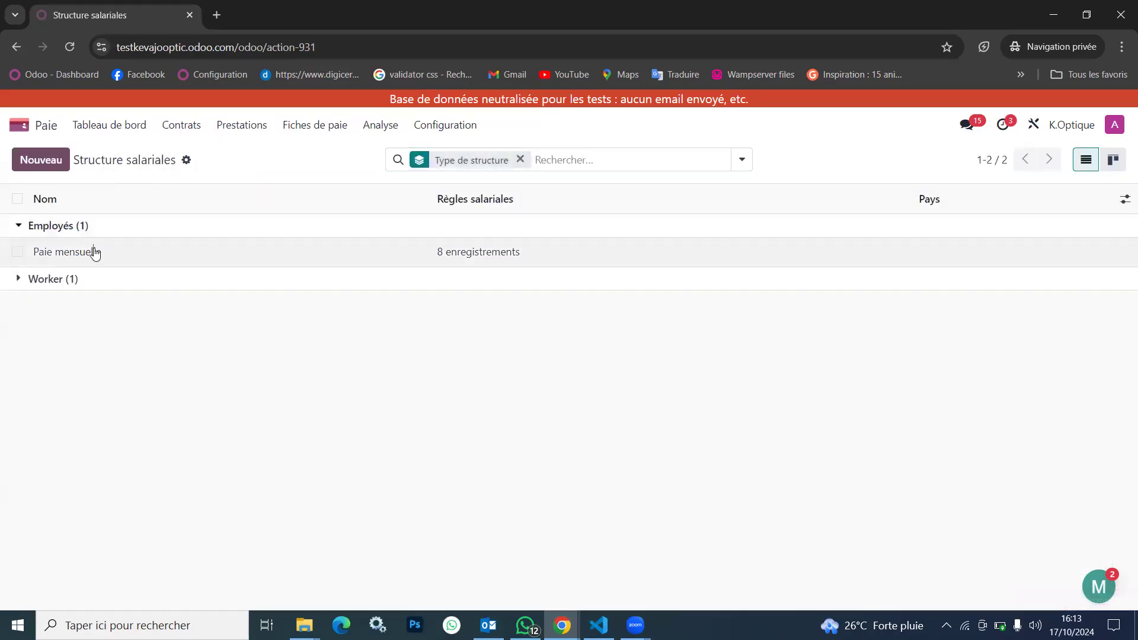
Review the salary rules of the Paie mensuelle structure and view the details of its Salaire de base rule
click(95, 253)
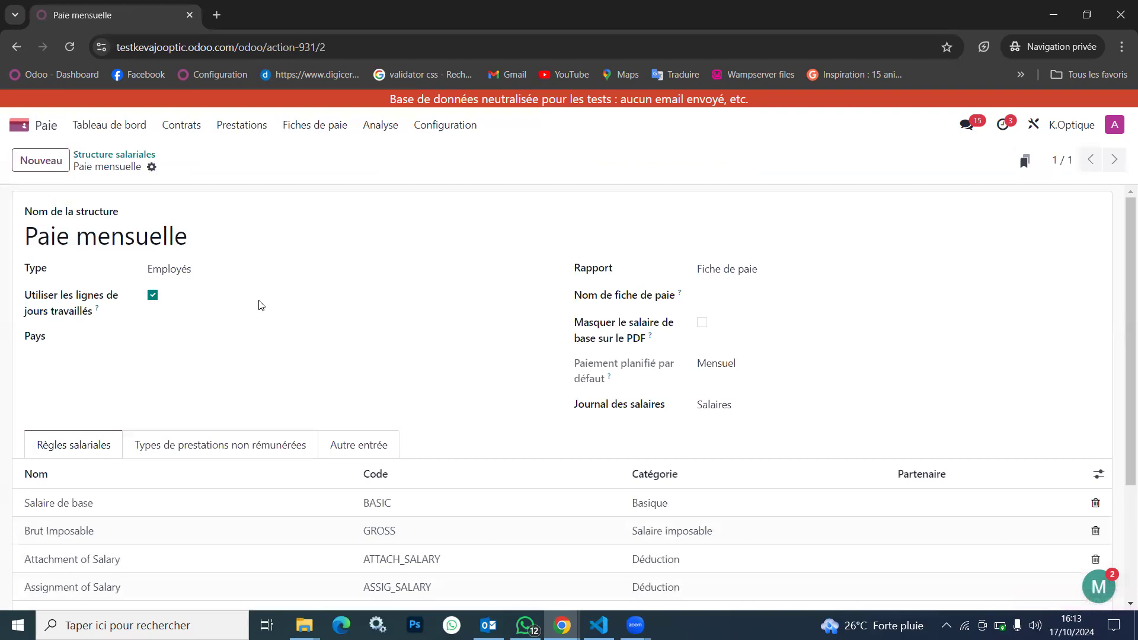
scroll(258, 306, down, 2)
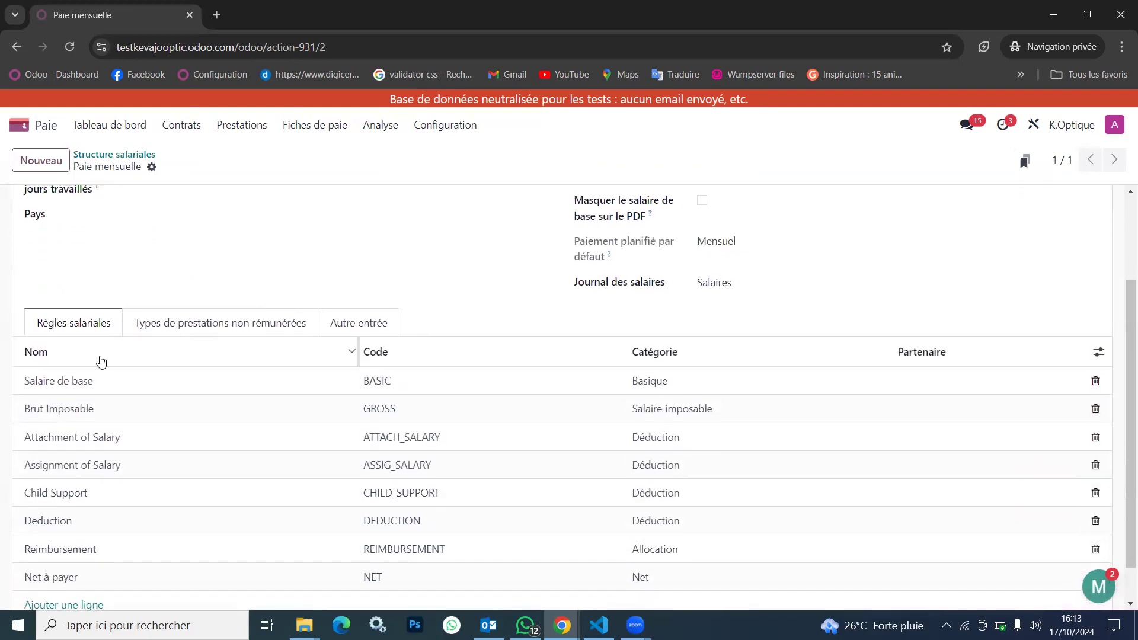
scroll(159, 551, down, 1)
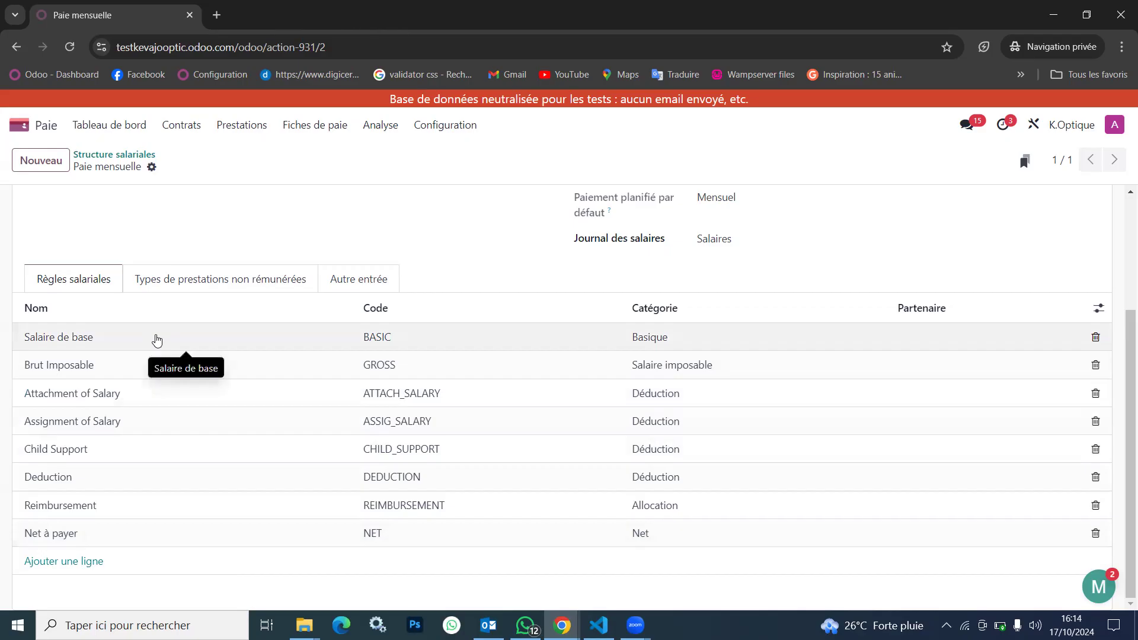
click(195, 338)
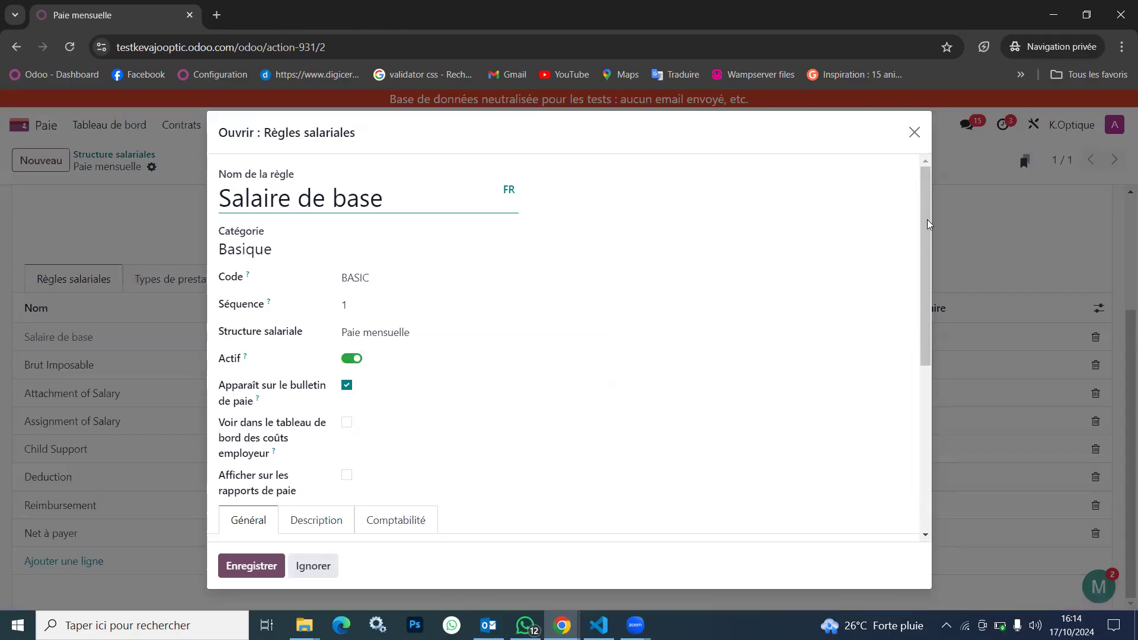
click(912, 134)
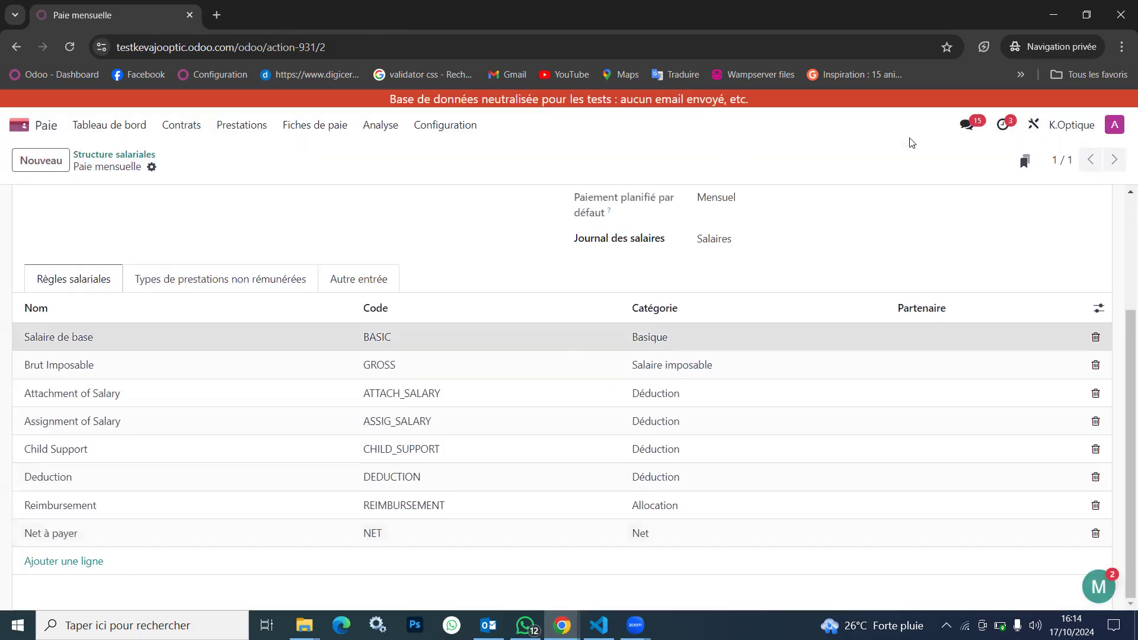
Open the Salaire de base rule of the Paie mensuelle structure and examine its general fields, conditions and calculation settings
click(473, 127)
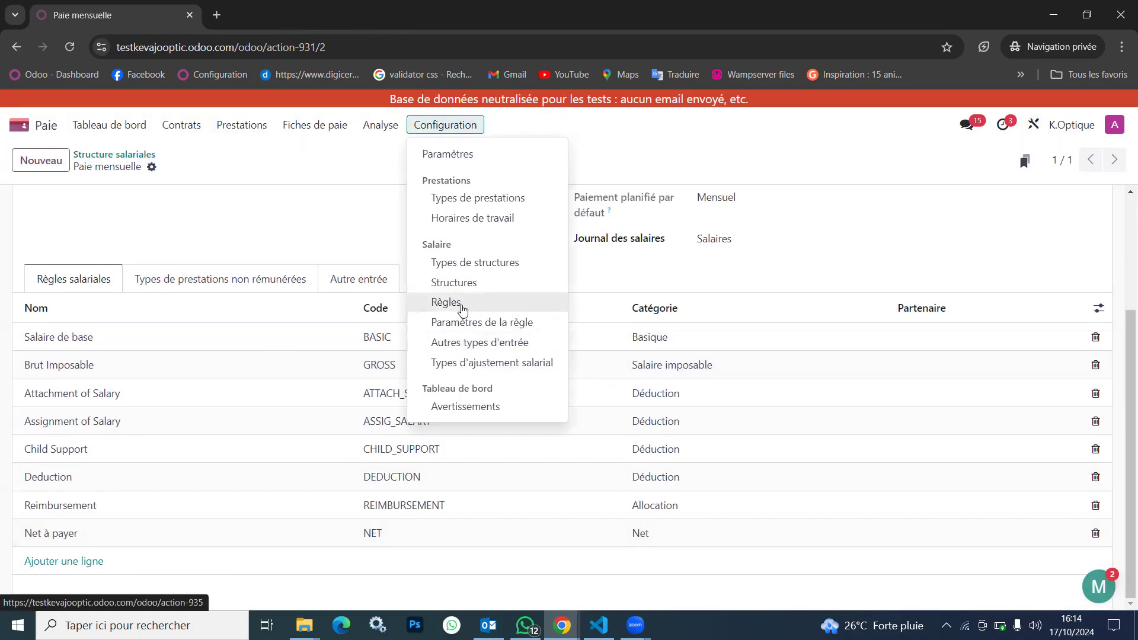
click(156, 349)
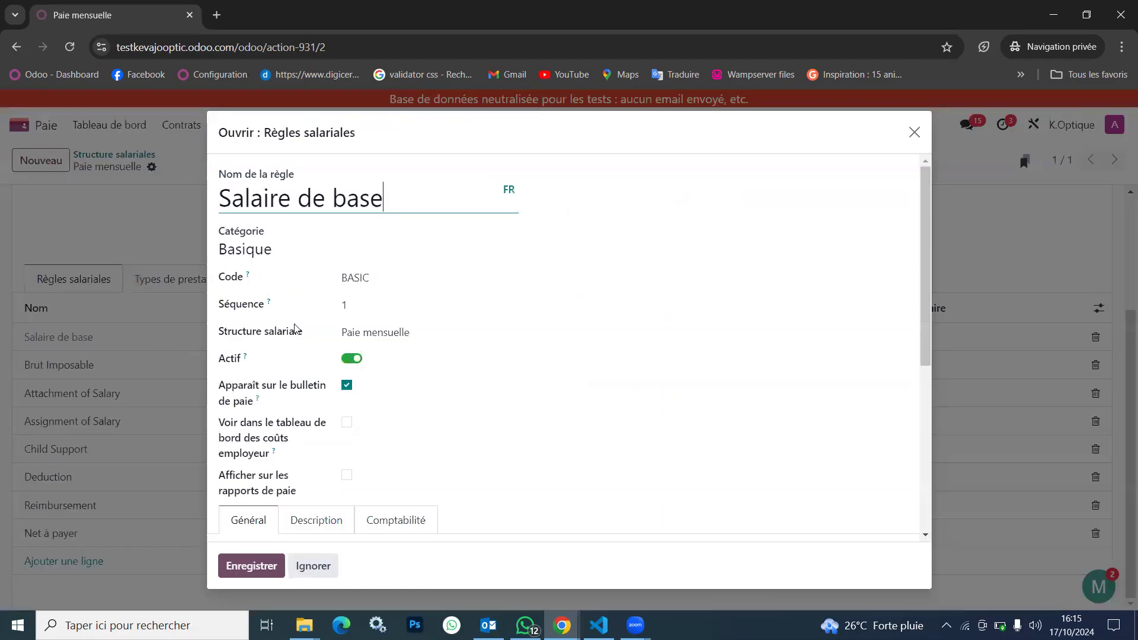
scroll(478, 299, down, 1)
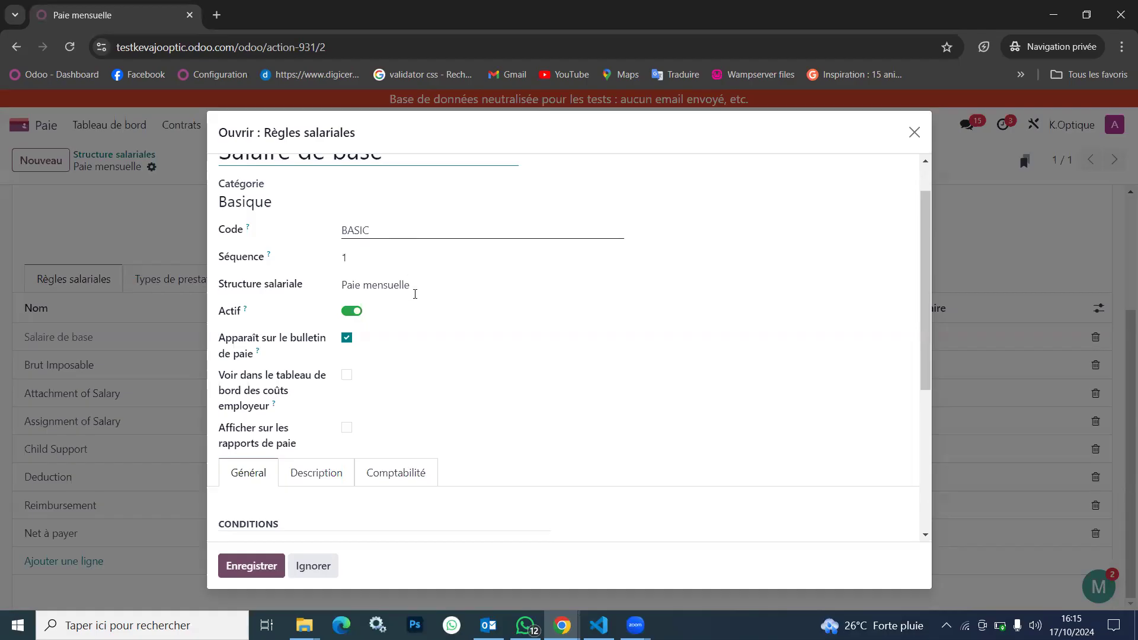
scroll(429, 355, down, 3)
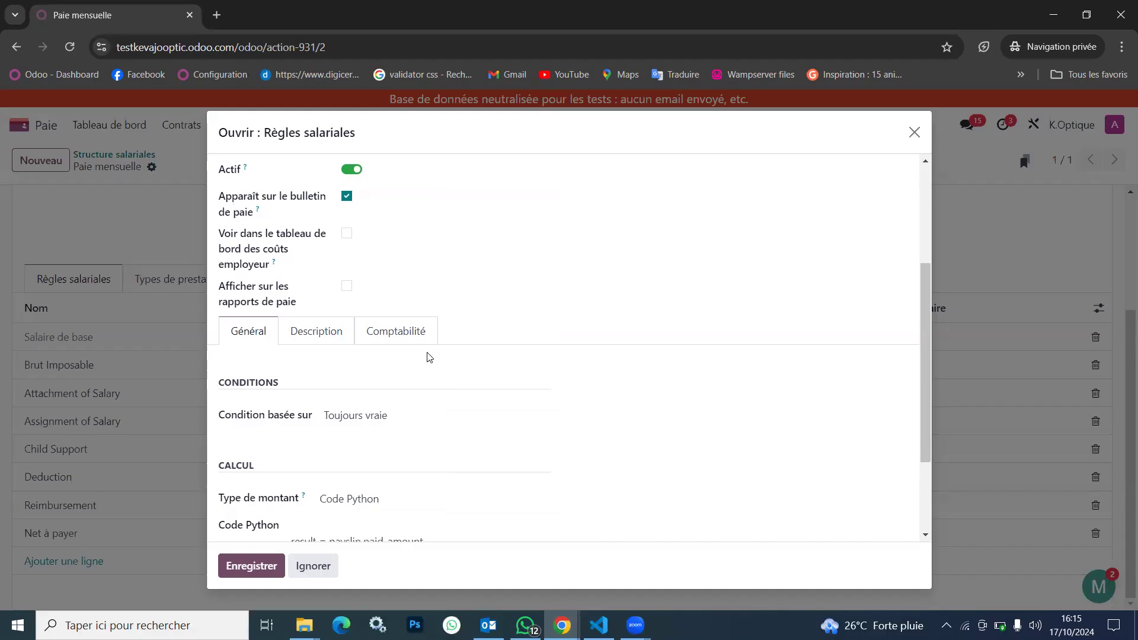
scroll(429, 356, up, 3)
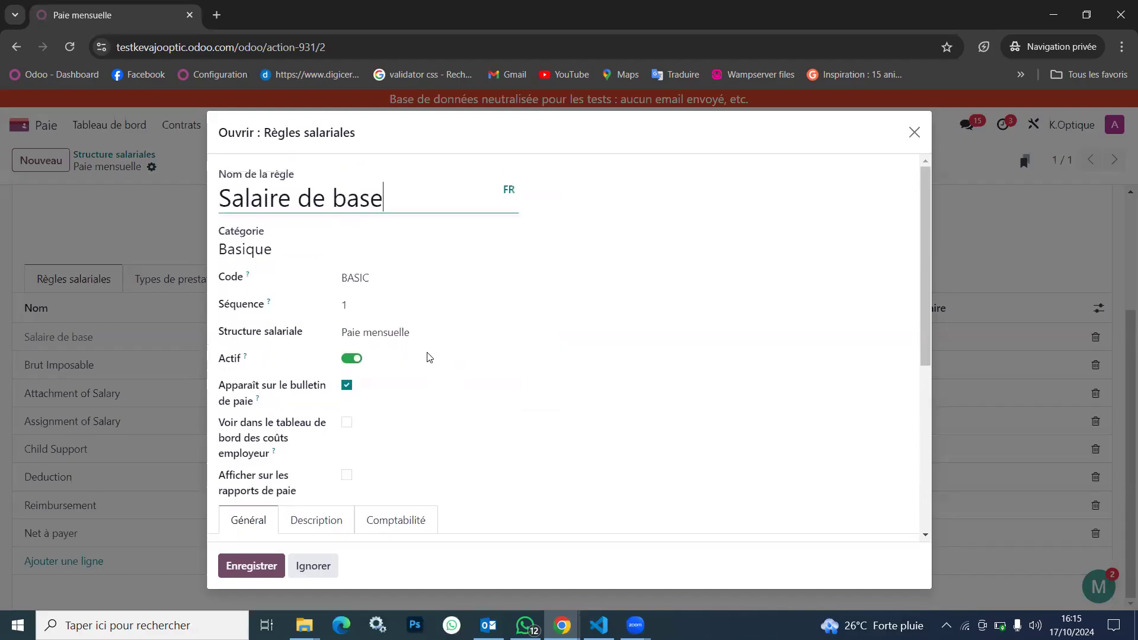
scroll(429, 356, down, 1)
scroll(429, 356, down, 1)
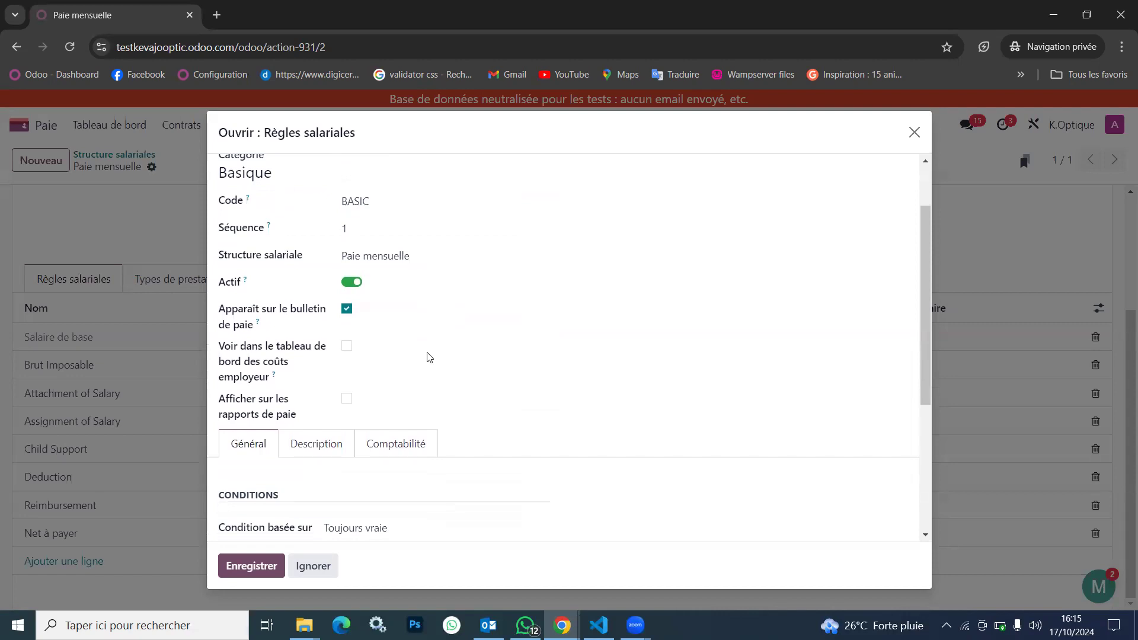
scroll(429, 357, up, 2)
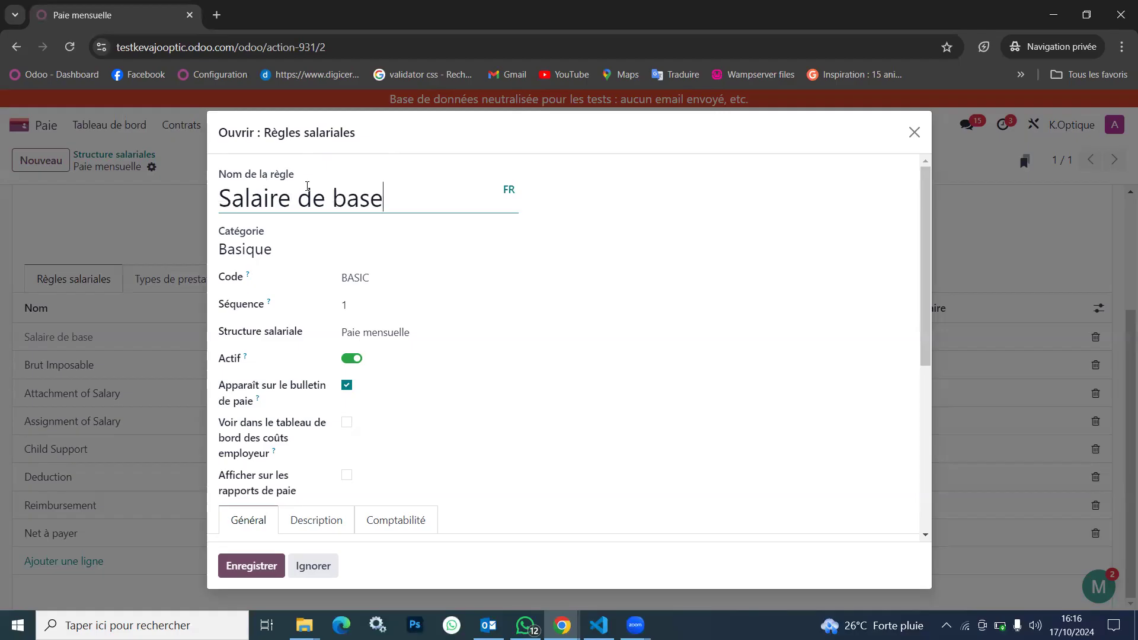
drag(386, 198, 174, 193)
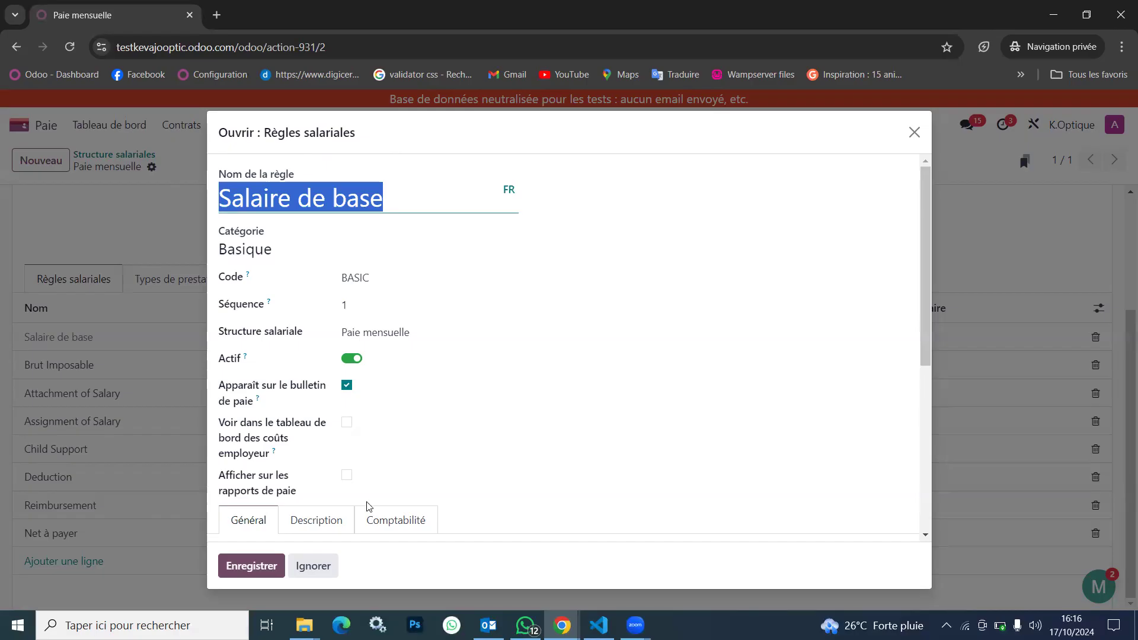
scroll(368, 505, down, 3)
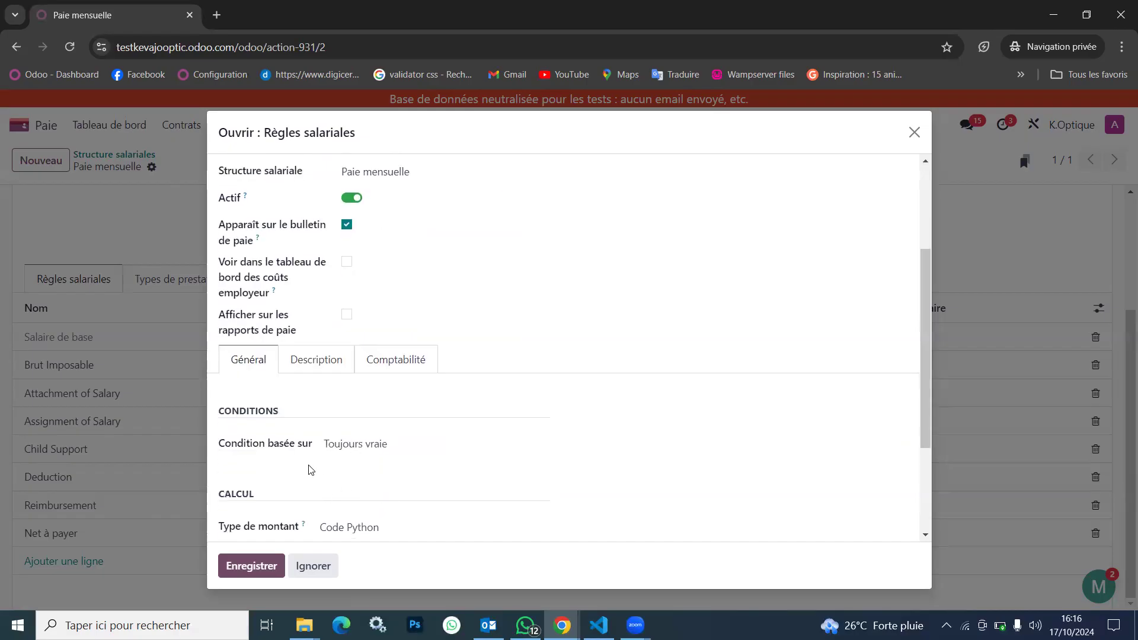
scroll(314, 464, up, 3)
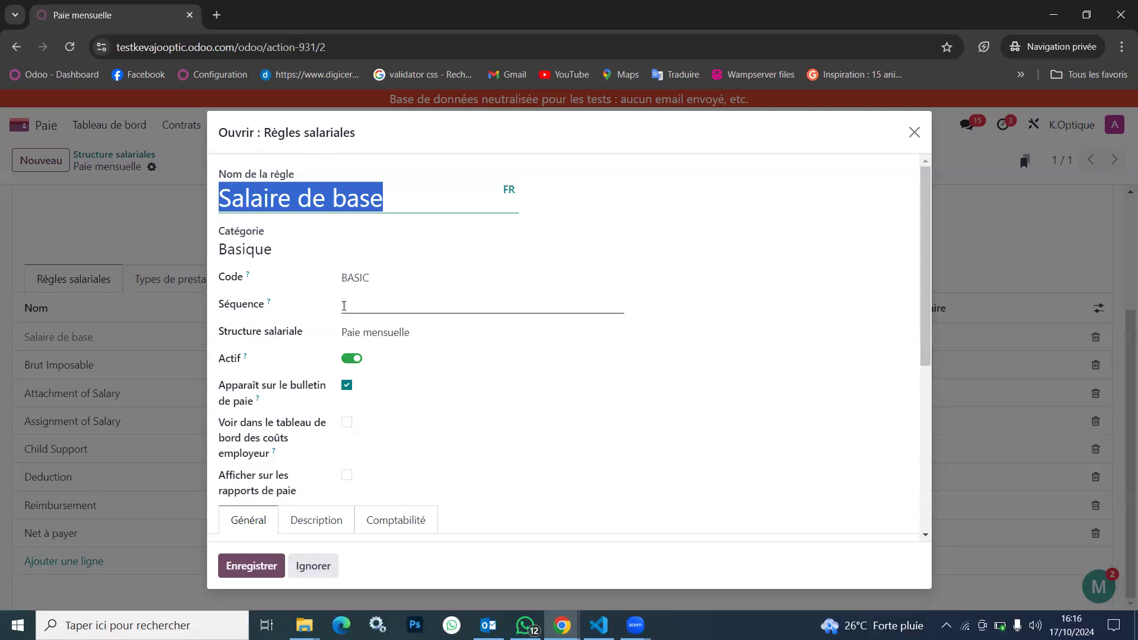
Enable Voir dans le tableau de bord des coûts employeur and Afficher sur les rapports de paie for the Salaire de base rule
scroll(349, 299, down, 2)
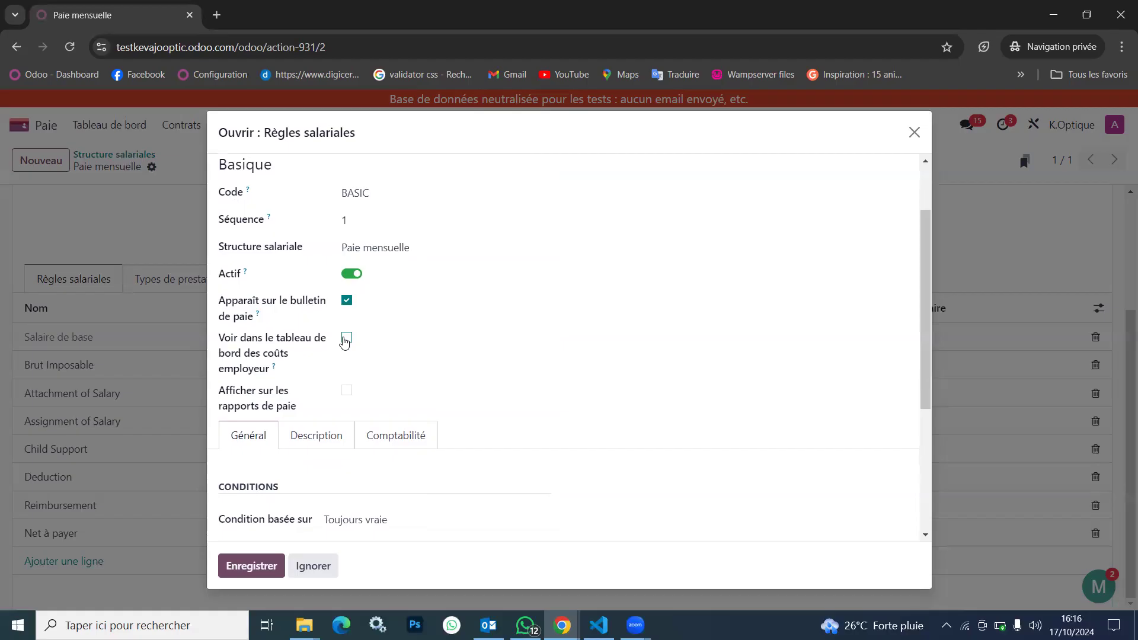
click(346, 339)
scroll(375, 367, down, 2)
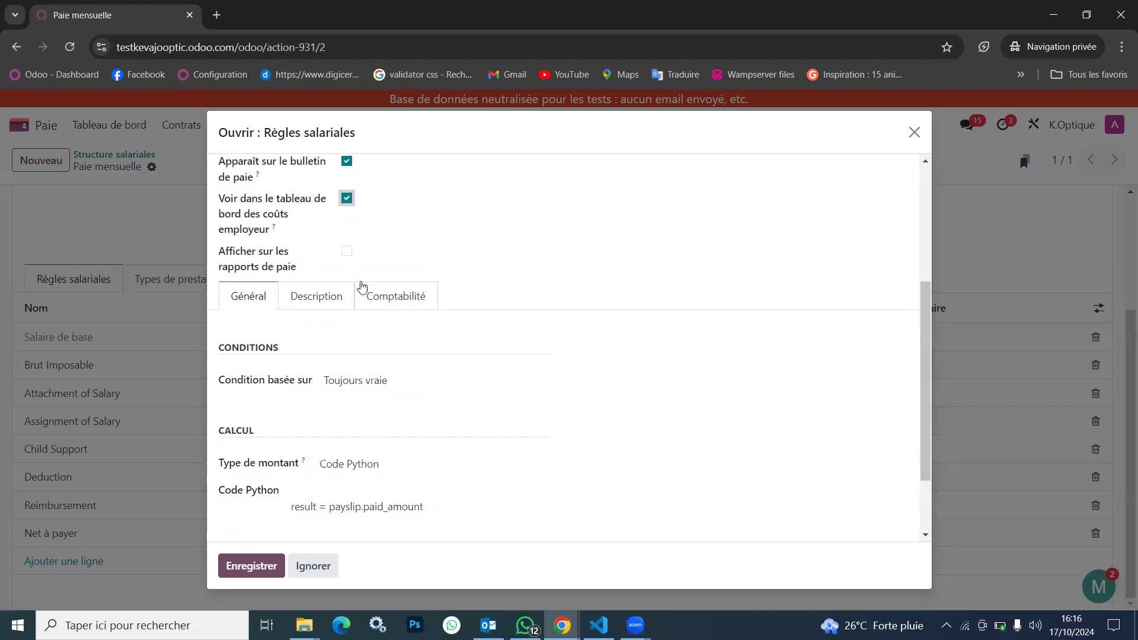
click(346, 251)
Check the amount type options and Python code of the Salaire de base rule and save the rule
scroll(284, 392, down, 2)
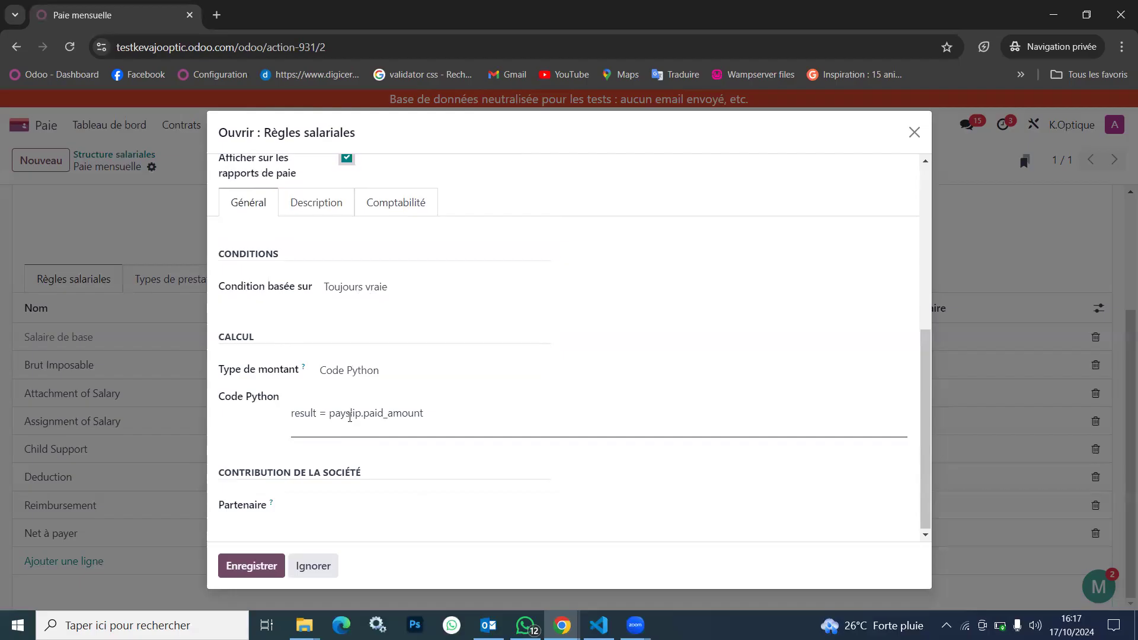
click(396, 370)
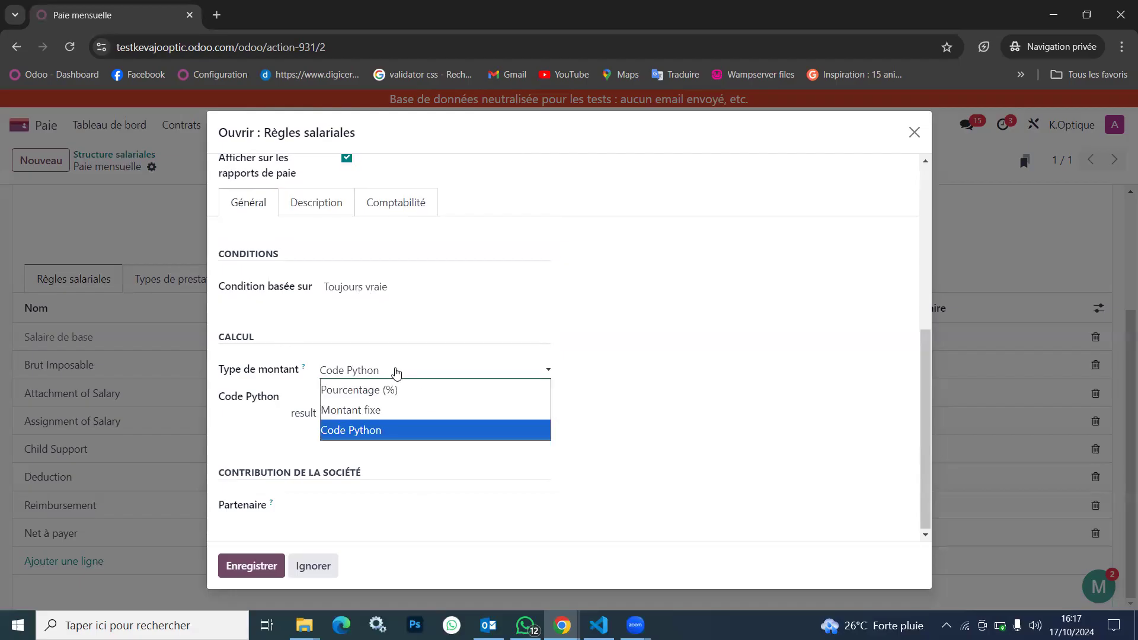
click(398, 375)
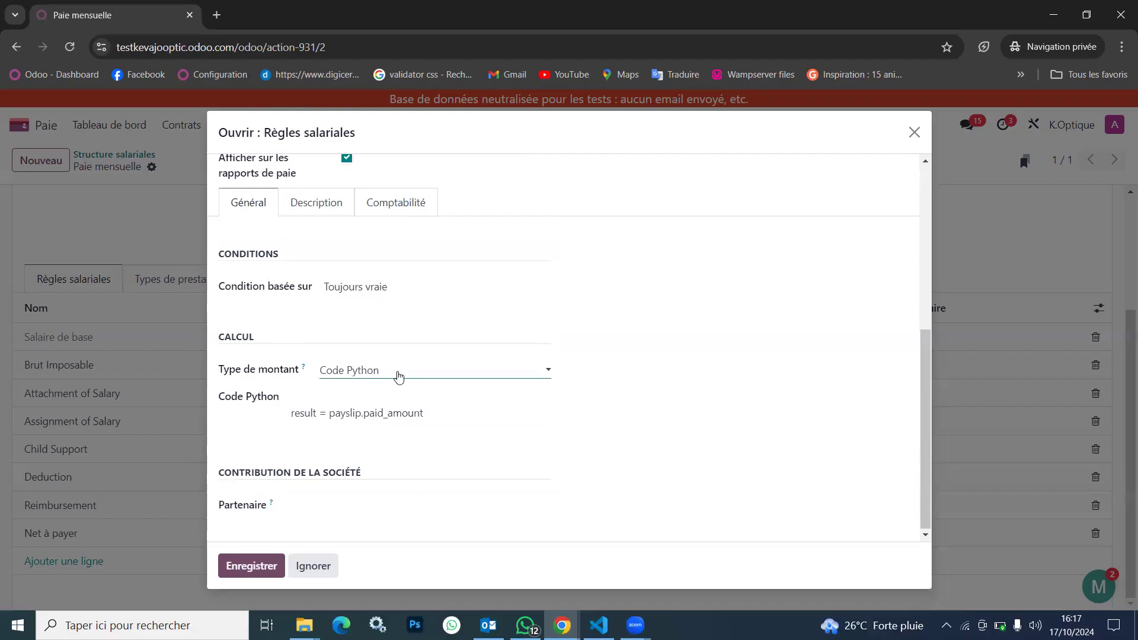
double_click(346, 413)
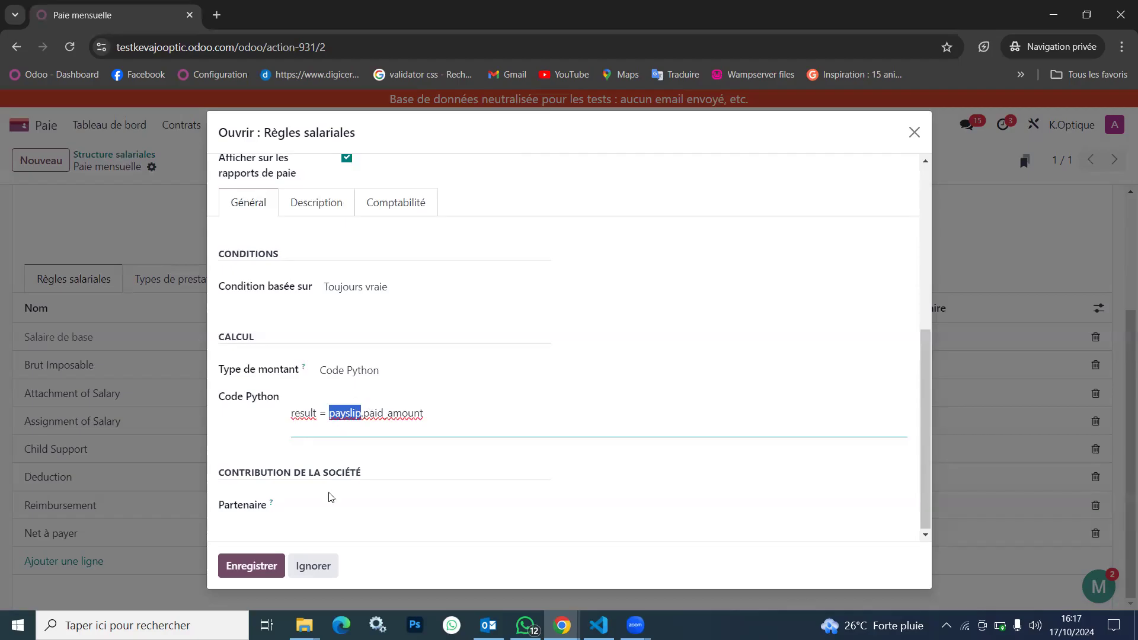
click(254, 568)
click(175, 167)
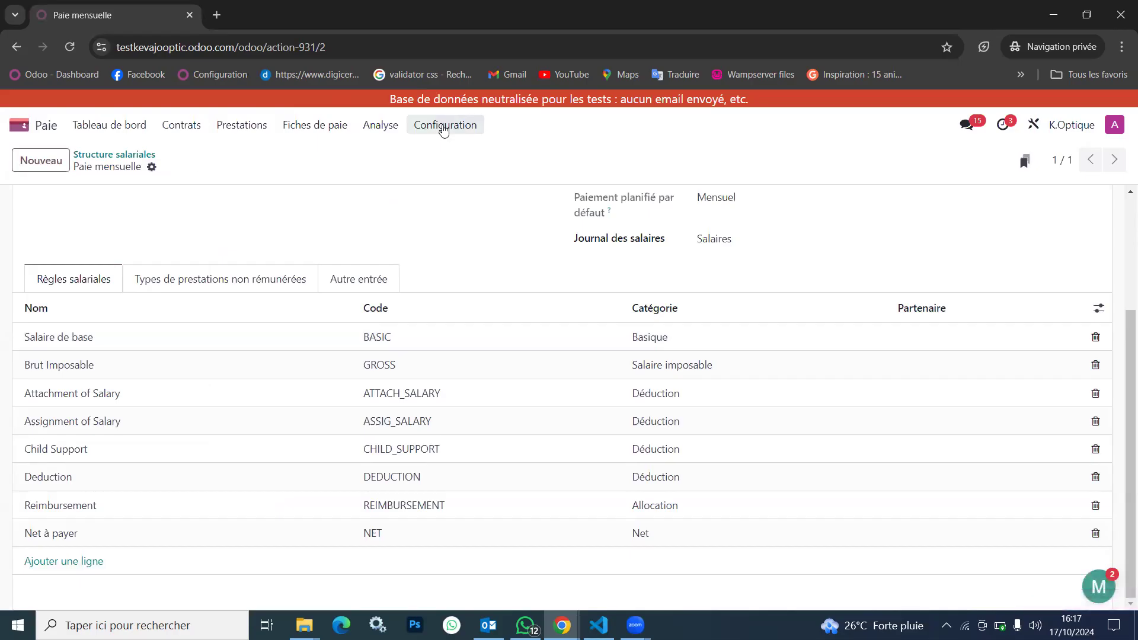
Start a new salary rule from the rules list and base its condition on Expression Python
click(443, 125)
click(467, 307)
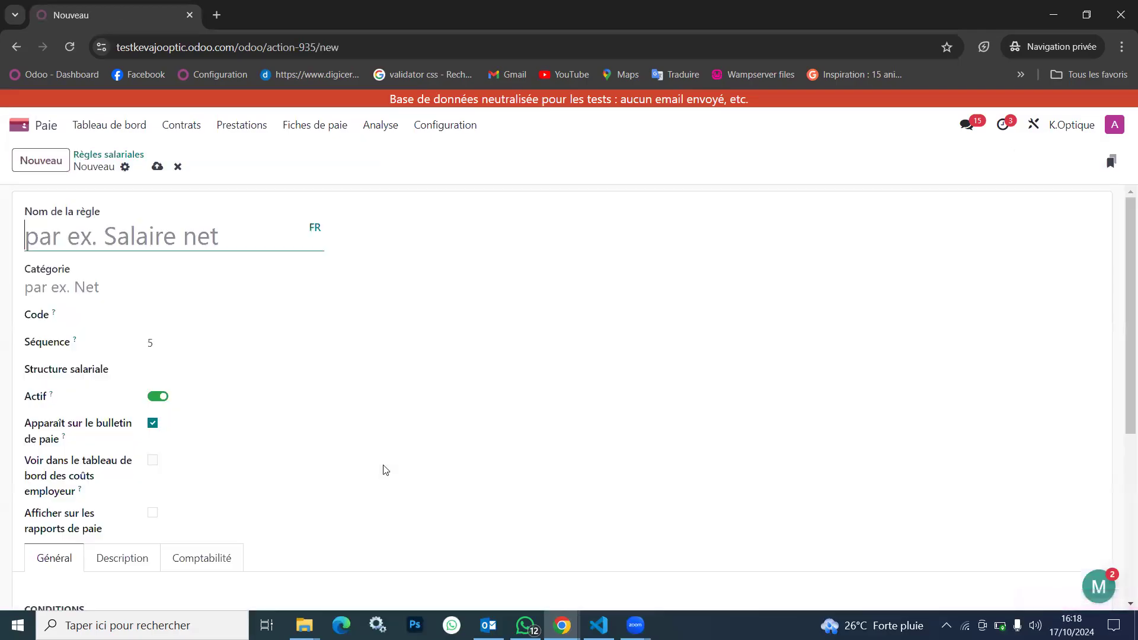
scroll(386, 470, down, 4)
click(173, 363)
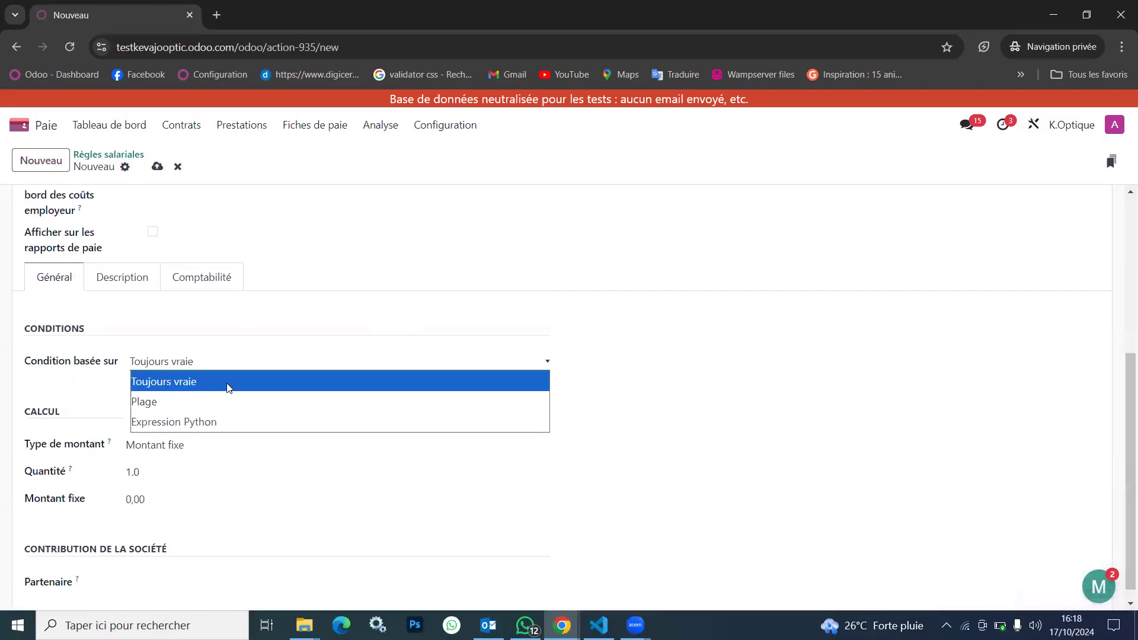
click(173, 385)
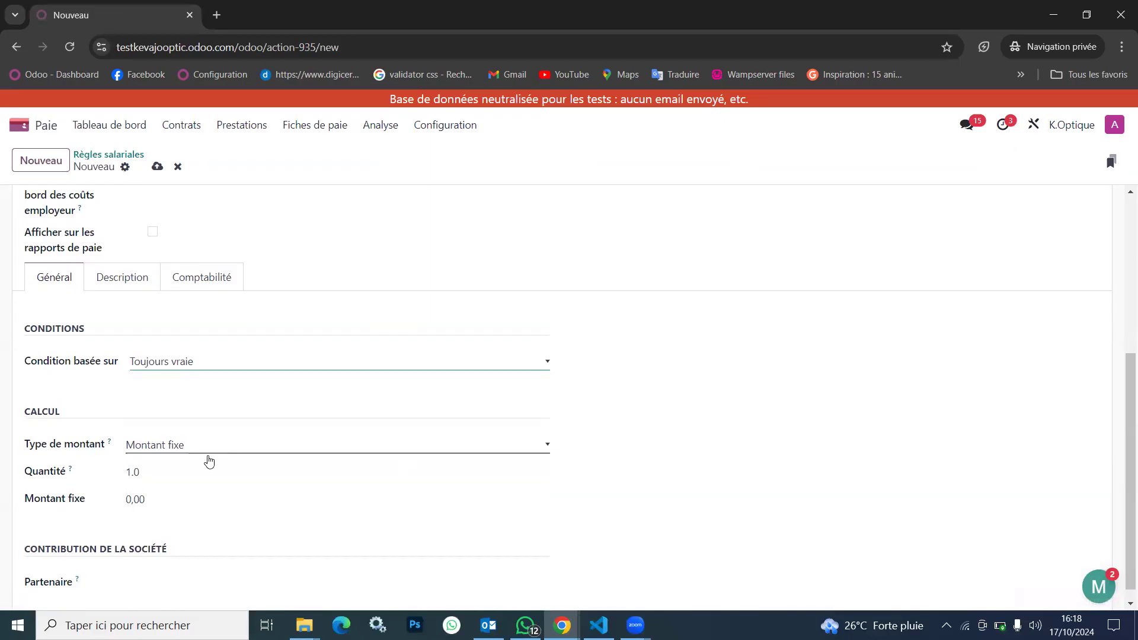
click(170, 370)
click(168, 422)
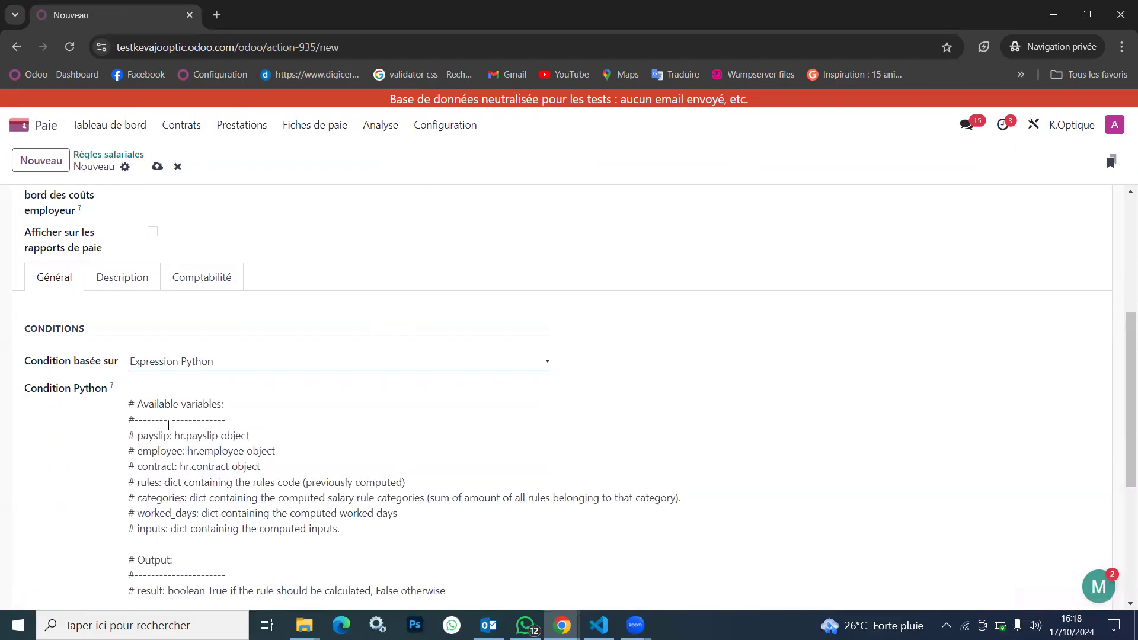
Examine the available variables, output description and sample expression in the new rule's Python condition
scroll(374, 443, down, 3)
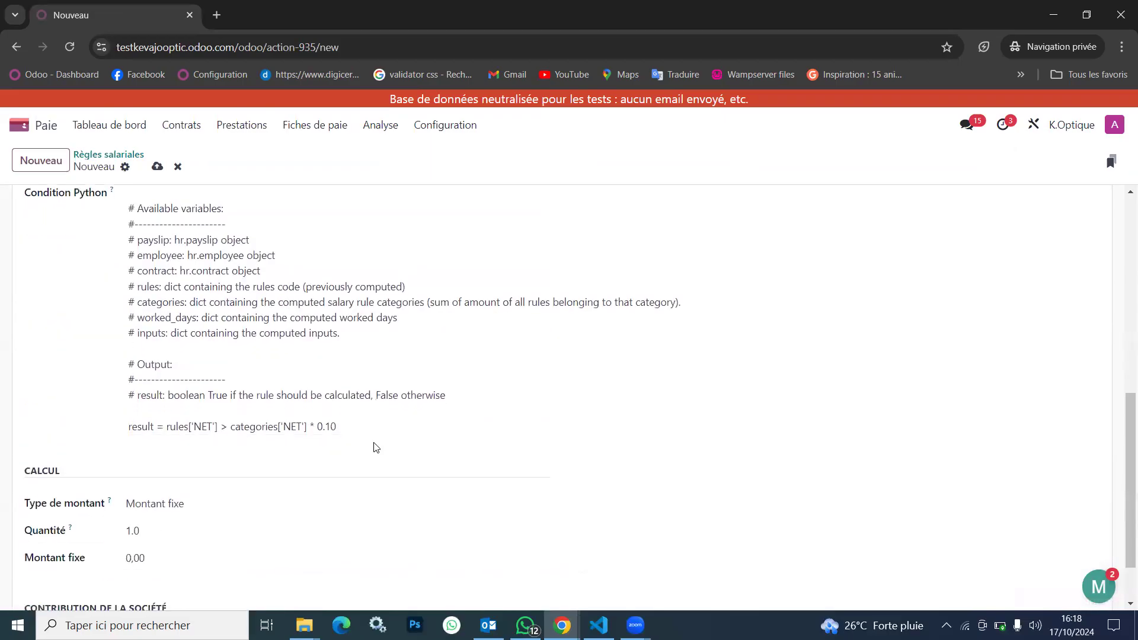
scroll(374, 448, up, 1)
drag(129, 280, 405, 394)
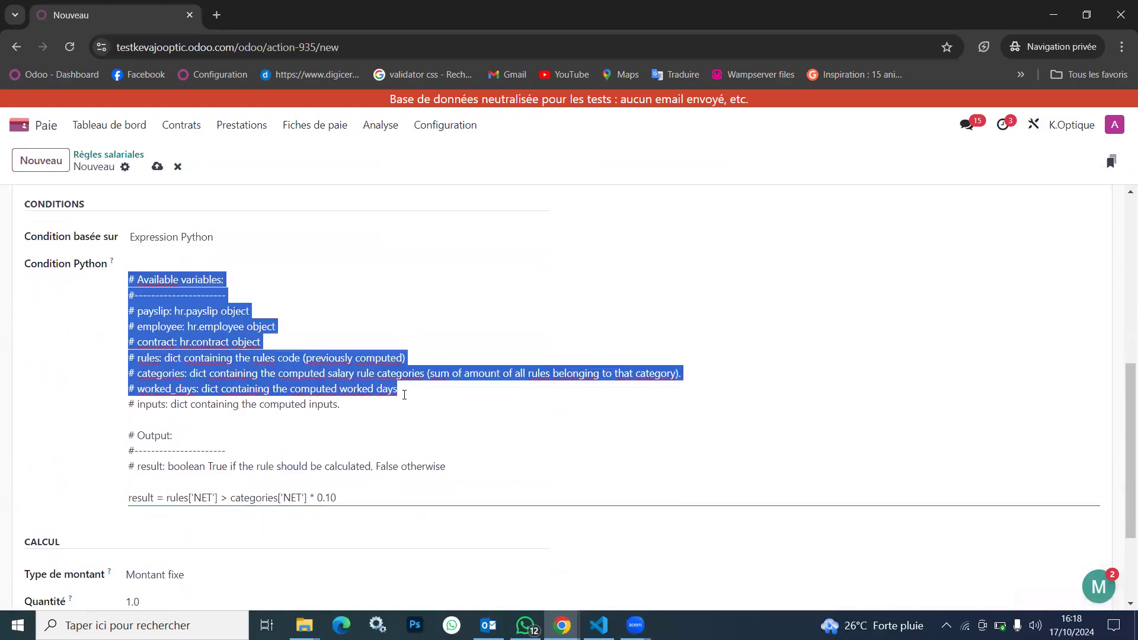
click(405, 395)
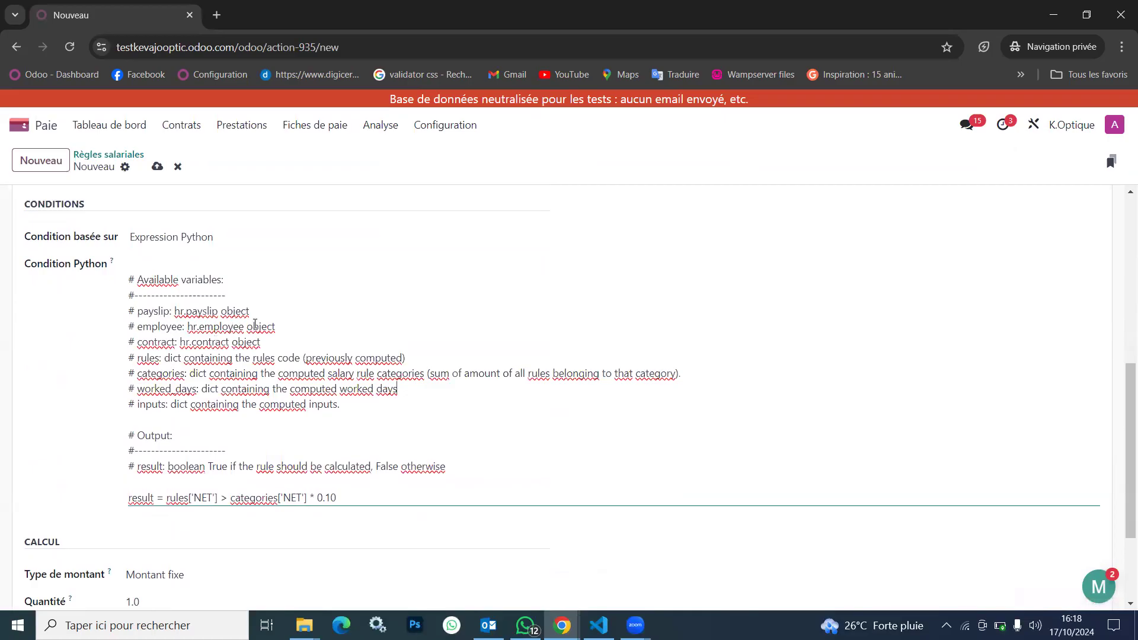
double_click(153, 311)
double_click(153, 327)
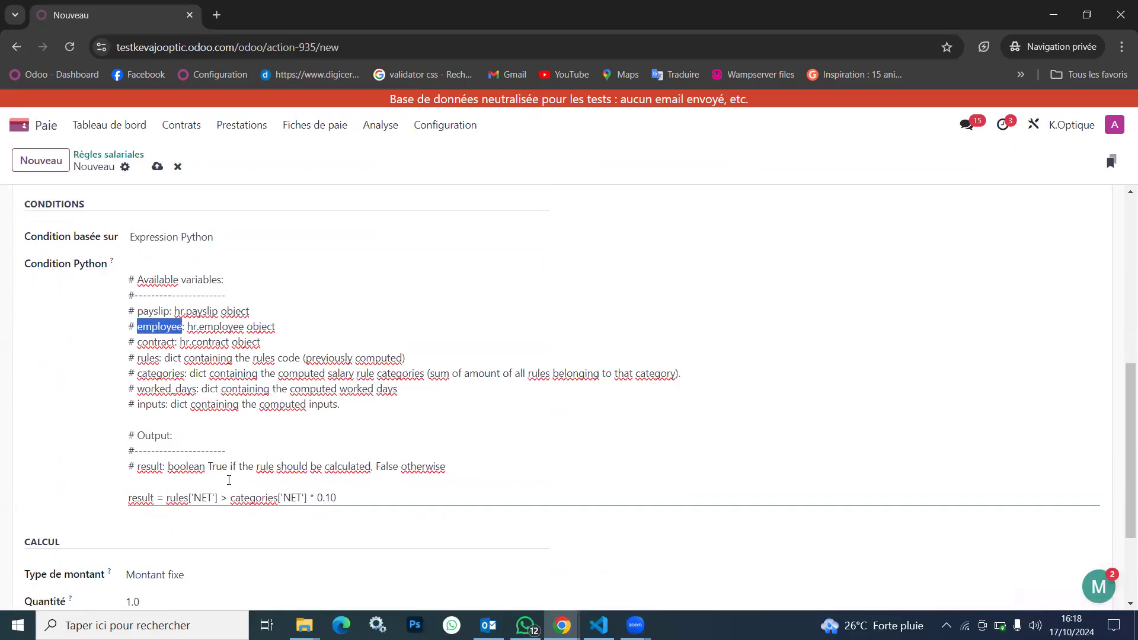
scroll(242, 503, down, 2)
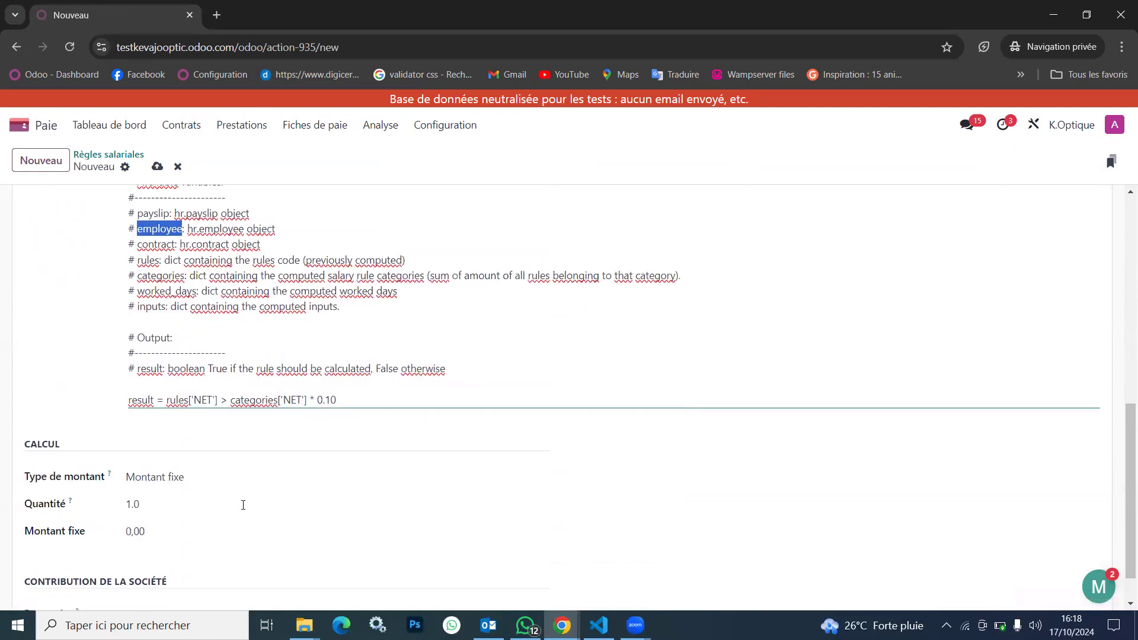
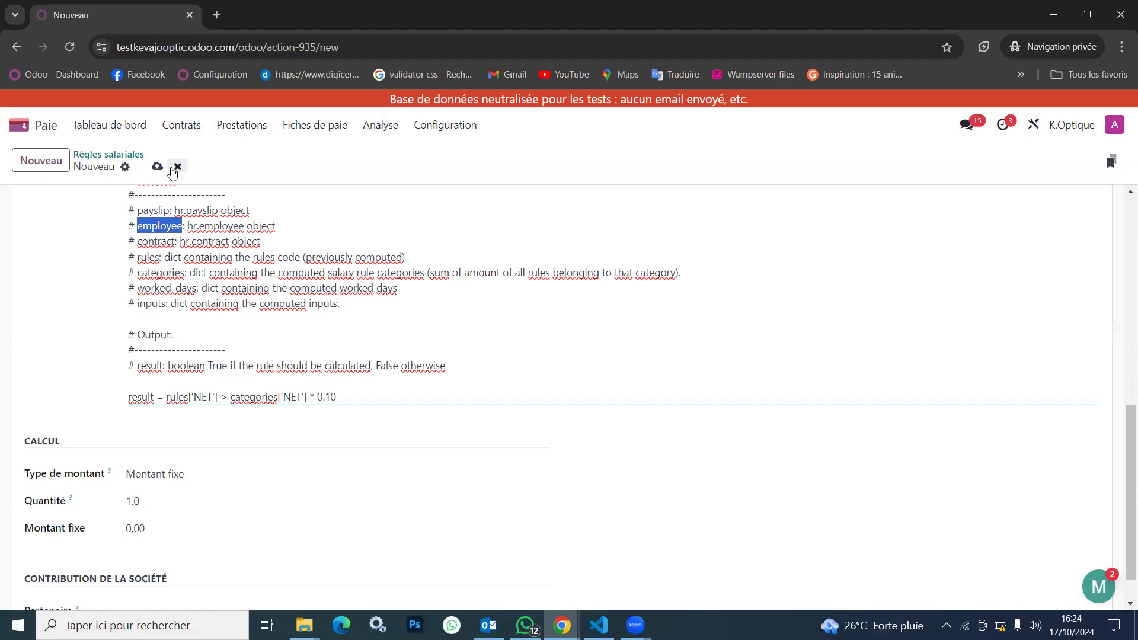
Discard the unsaved new salary rule and return to the rules list
click(176, 167)
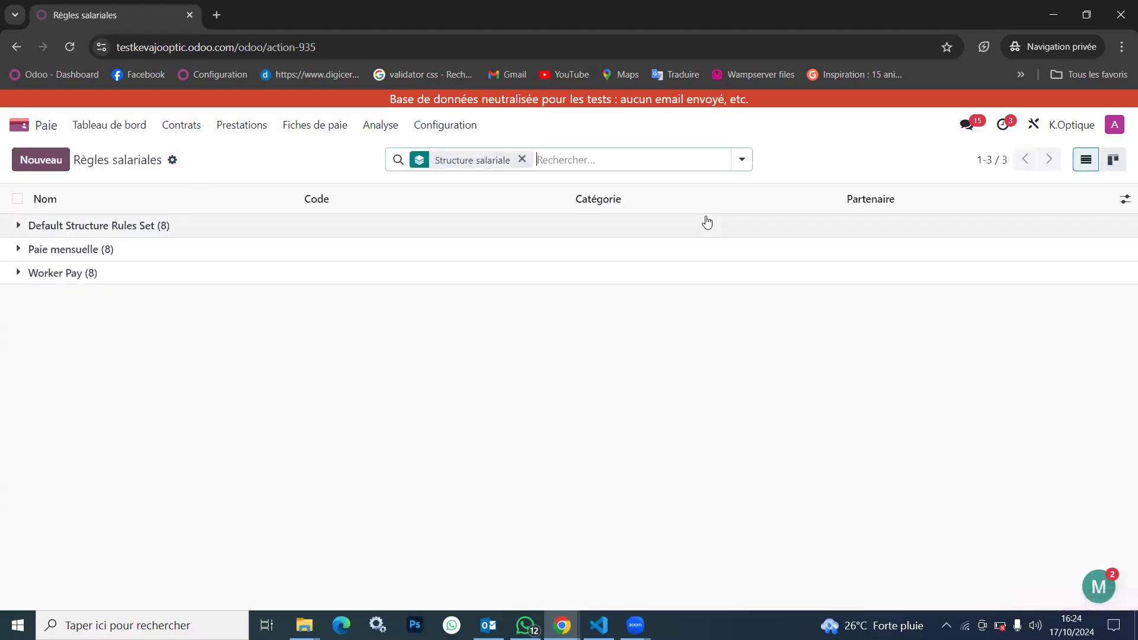
click(466, 125)
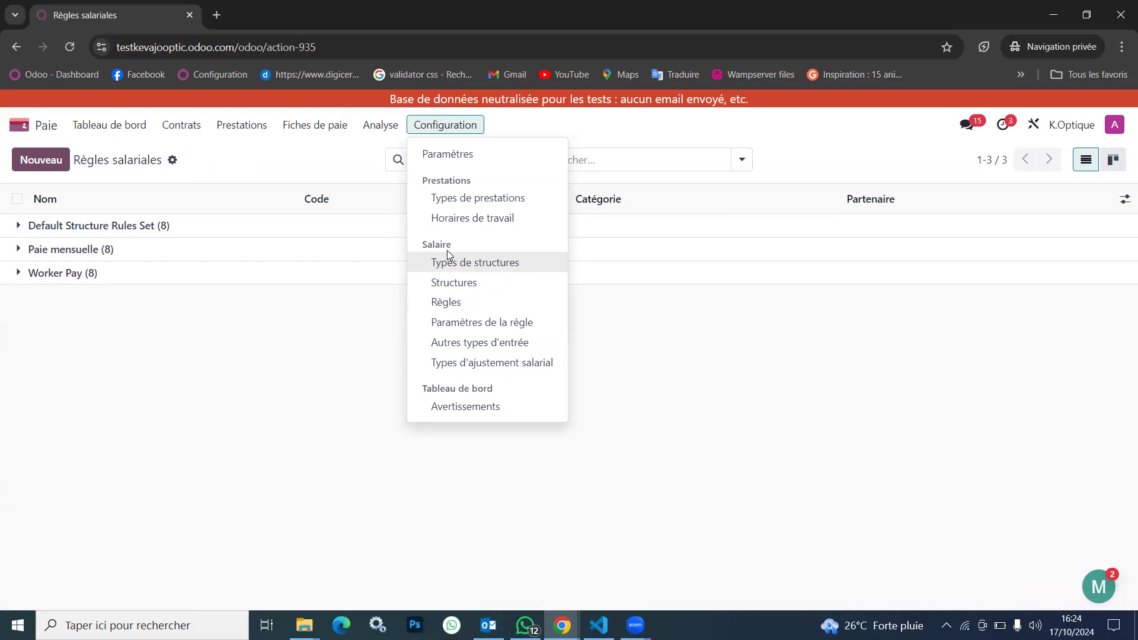
click(315, 127)
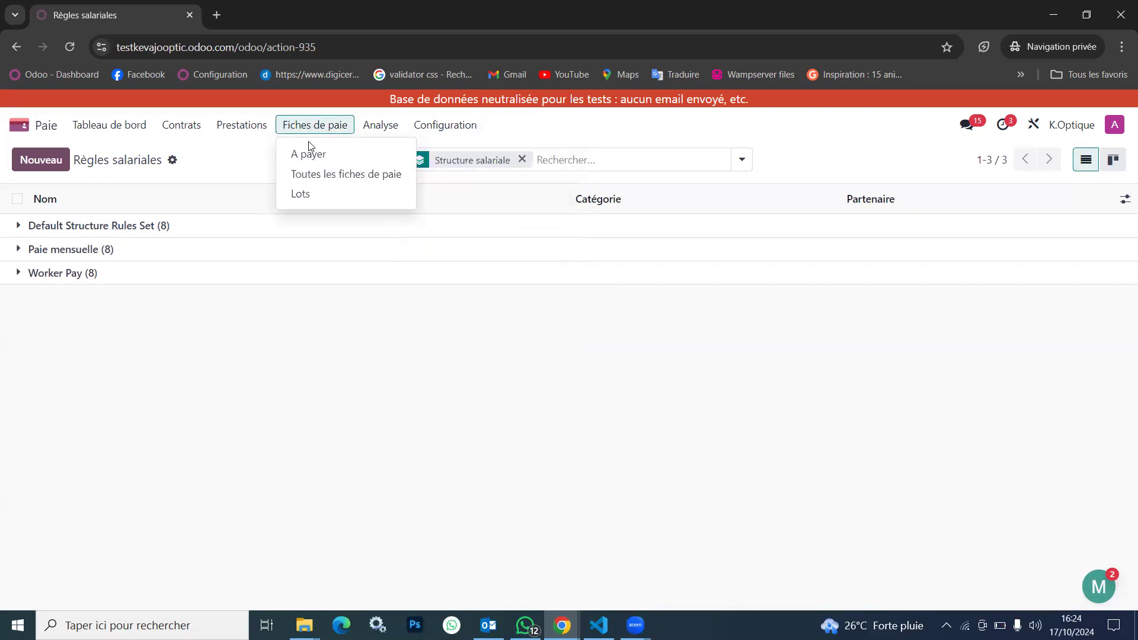
click(463, 125)
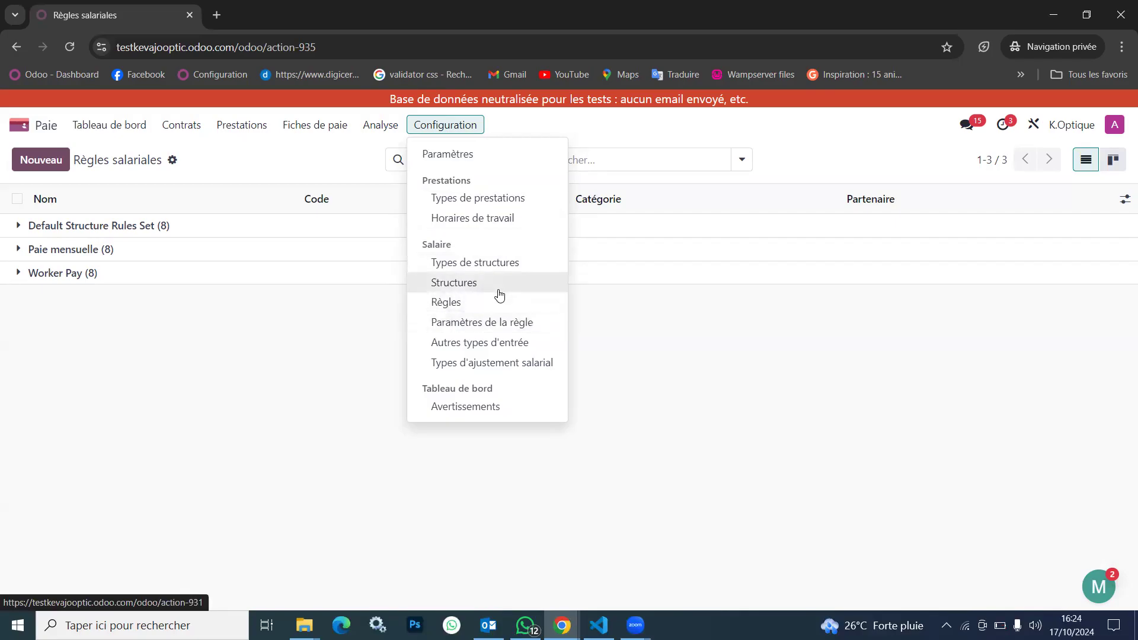
Open contract 001 among the En cours contracts and check its options for Type de structure salariale
click(182, 125)
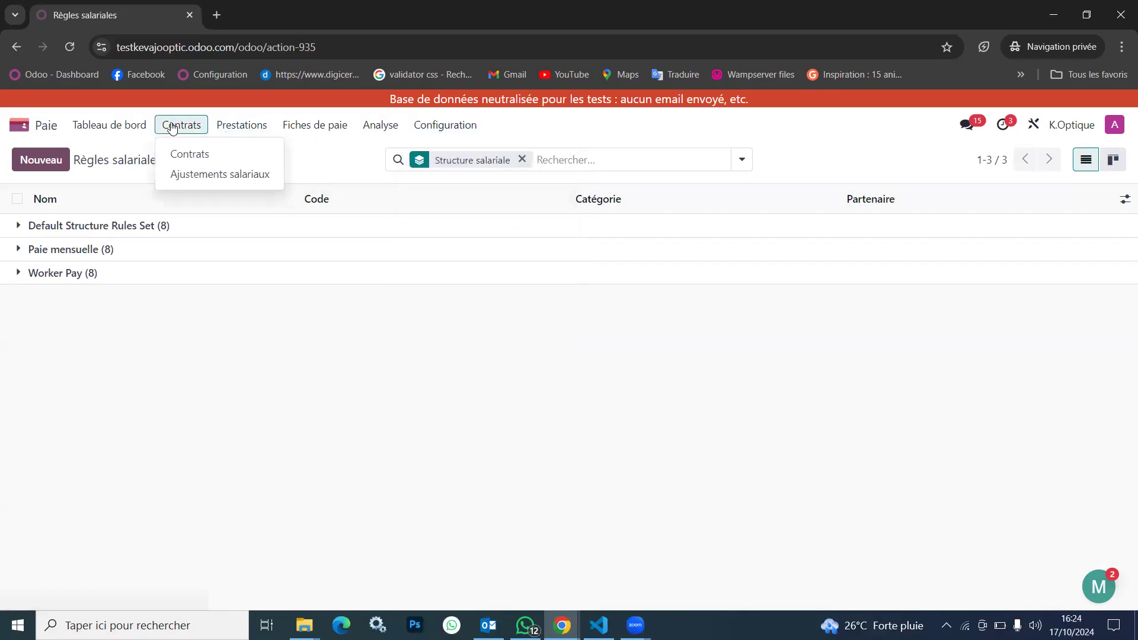
click(195, 153)
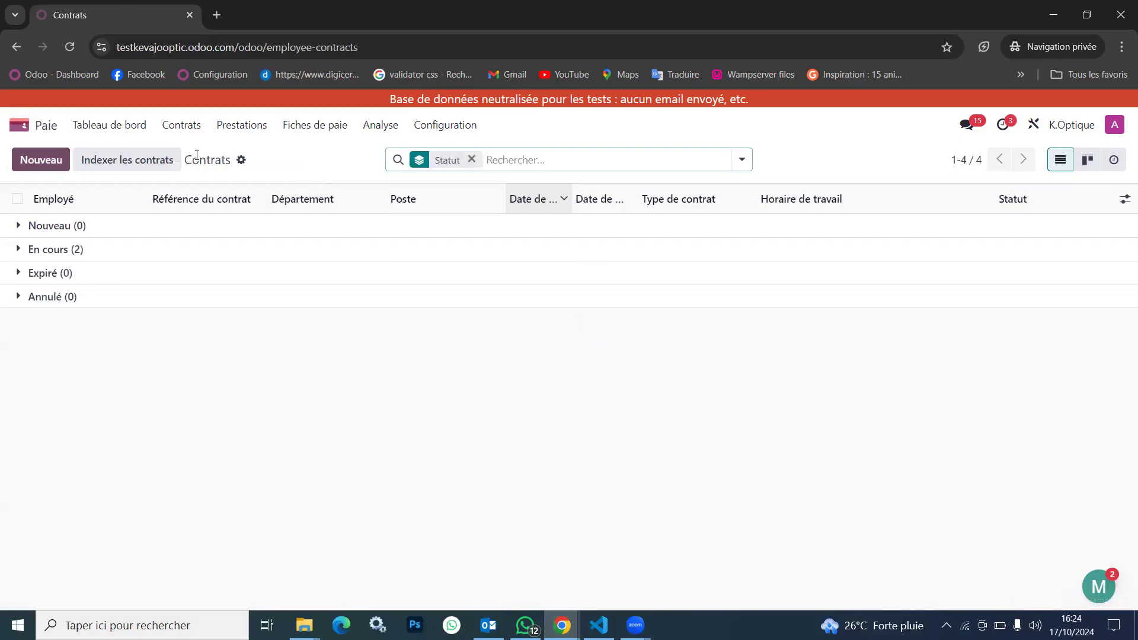
click(116, 253)
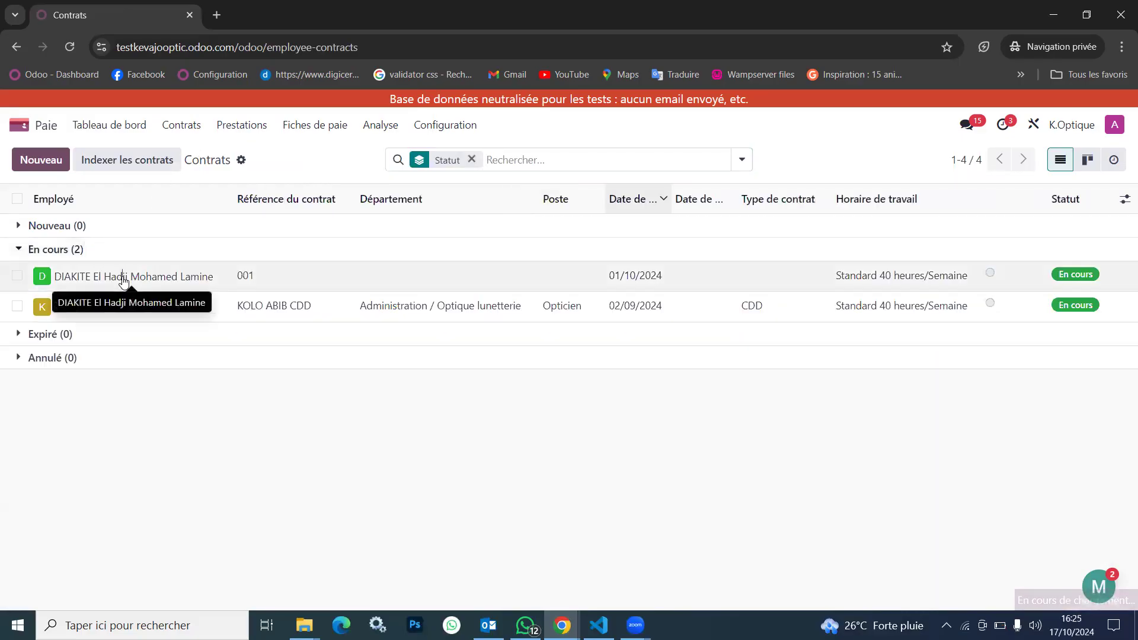
click(124, 281)
click(527, 317)
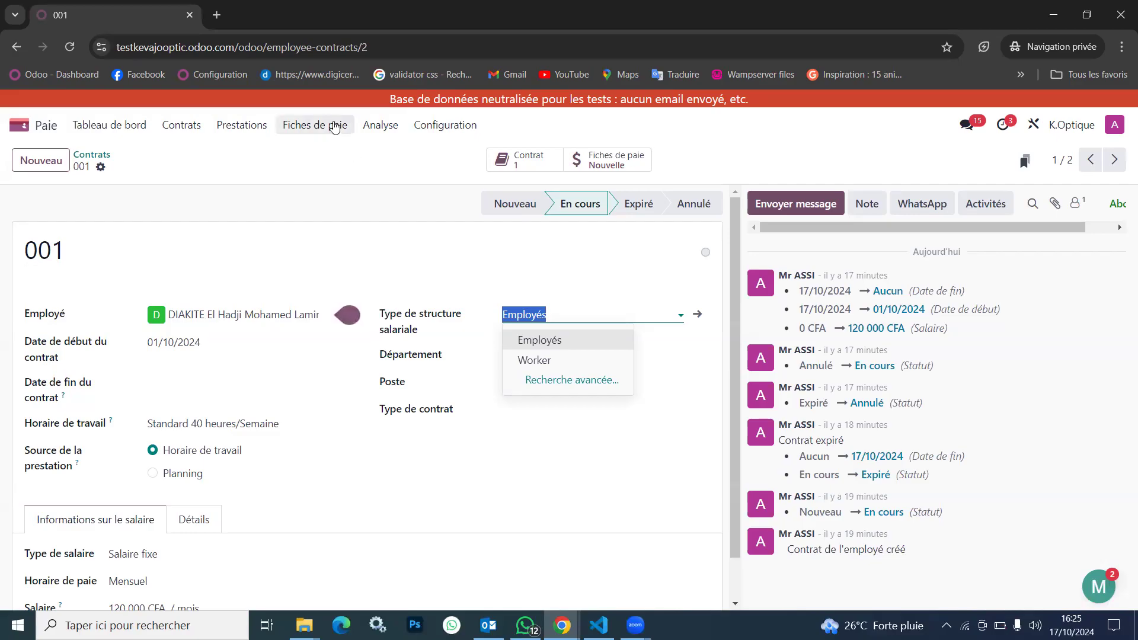
Open the list of payslips to pay
click(334, 127)
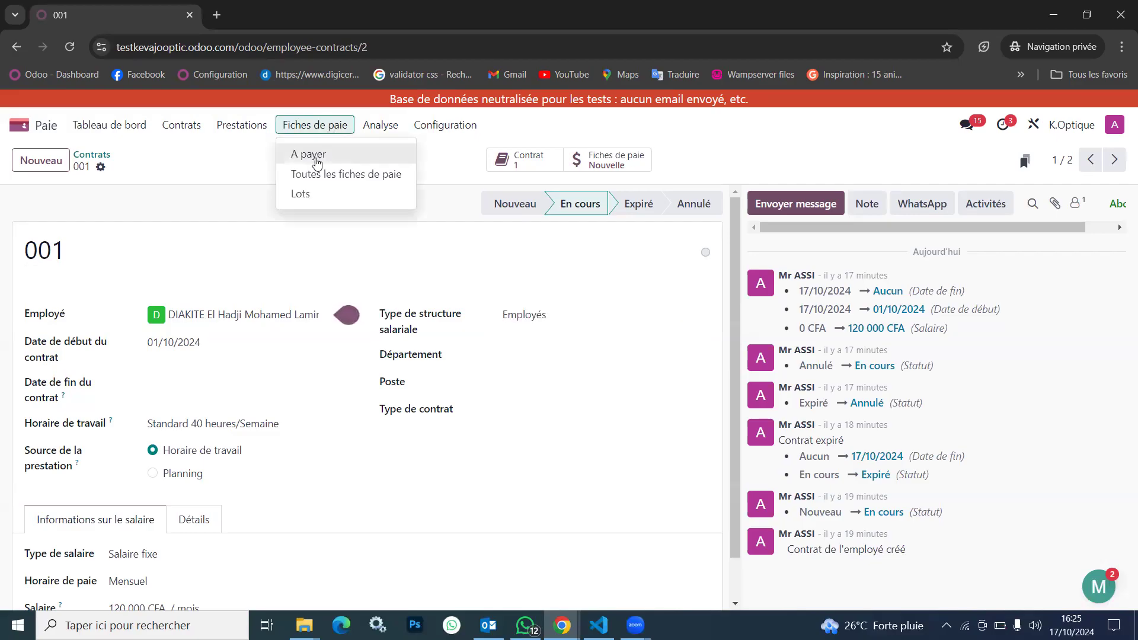
click(318, 161)
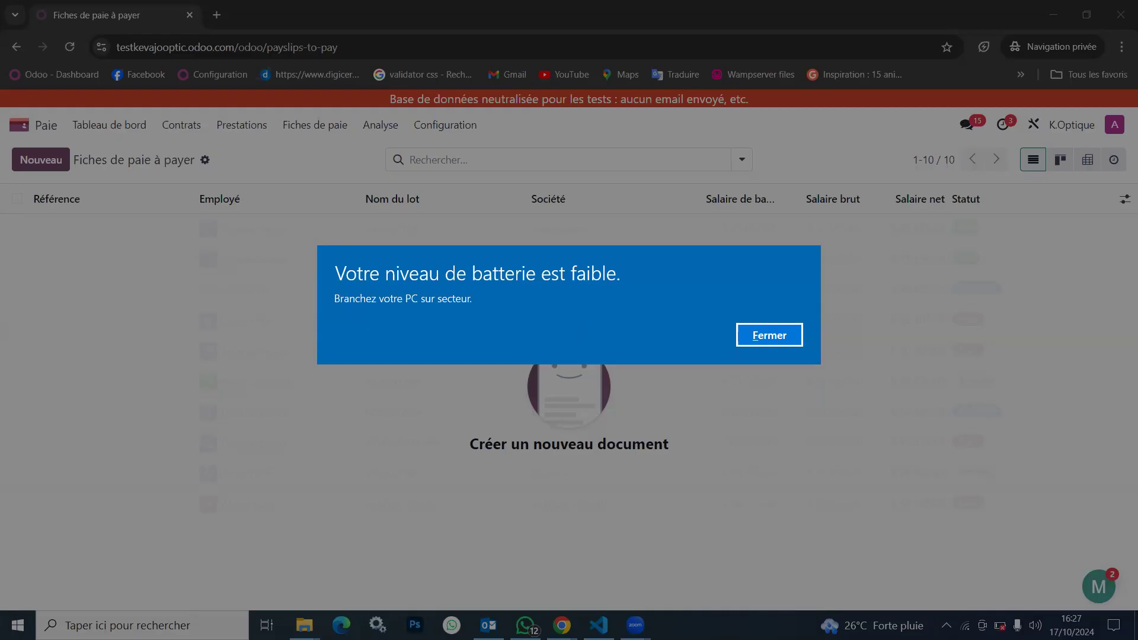
Dismiss the low-battery alert and return to the payslips to pay list
key(alt+Tab)
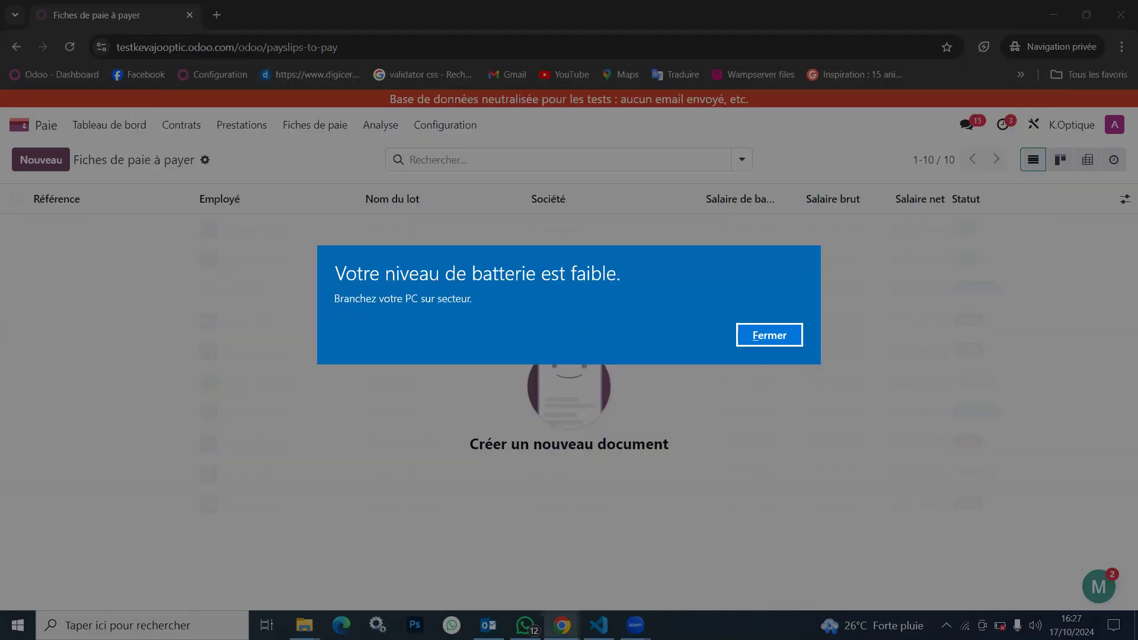
key(super)
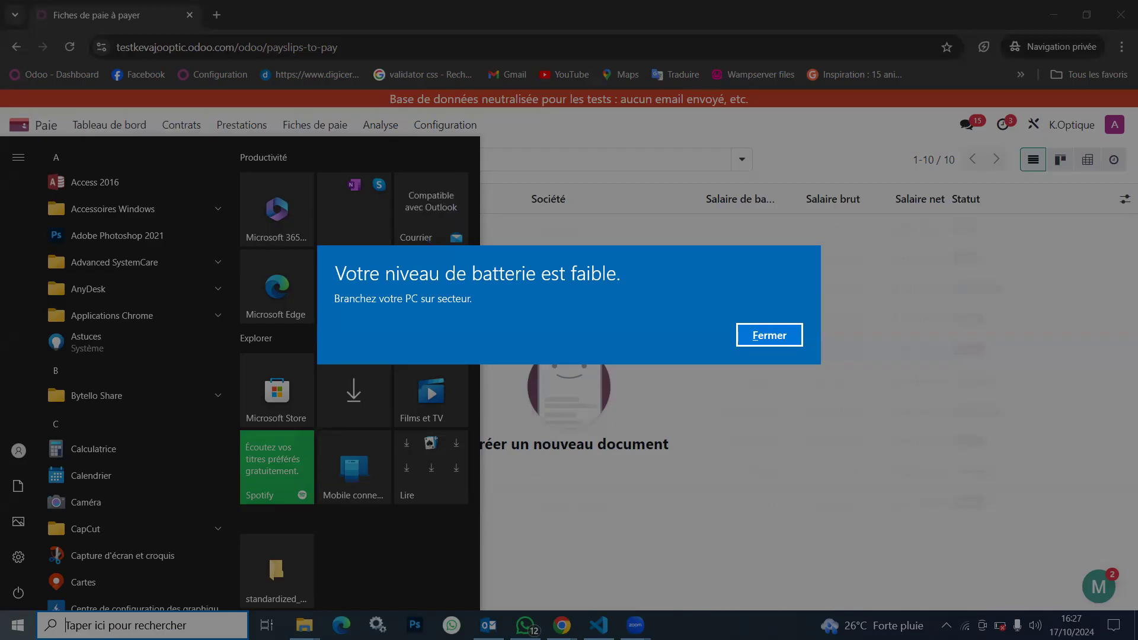
key(Return)
key(Return)
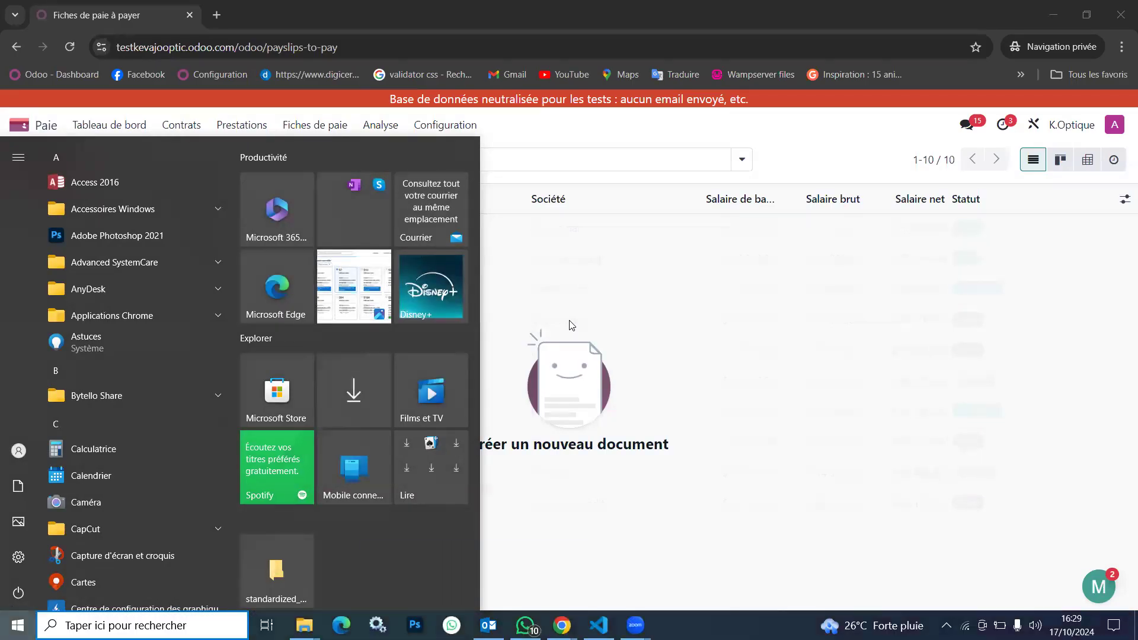
click(572, 325)
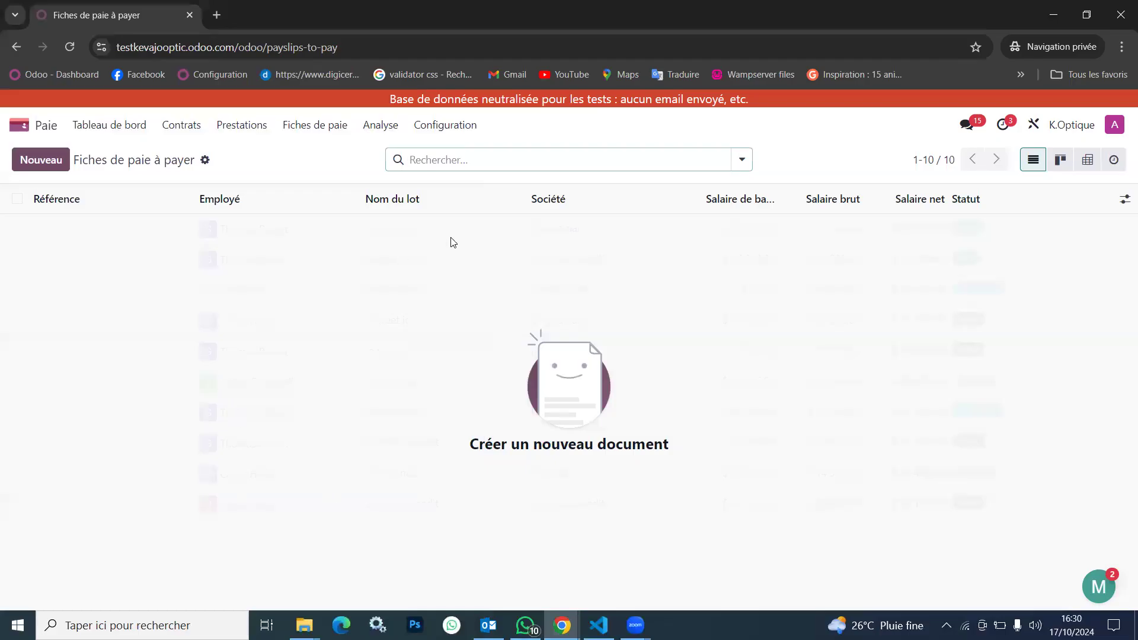
Create a new payslip in the payslips to pay list for the employee who has the CDD contract
click(317, 126)
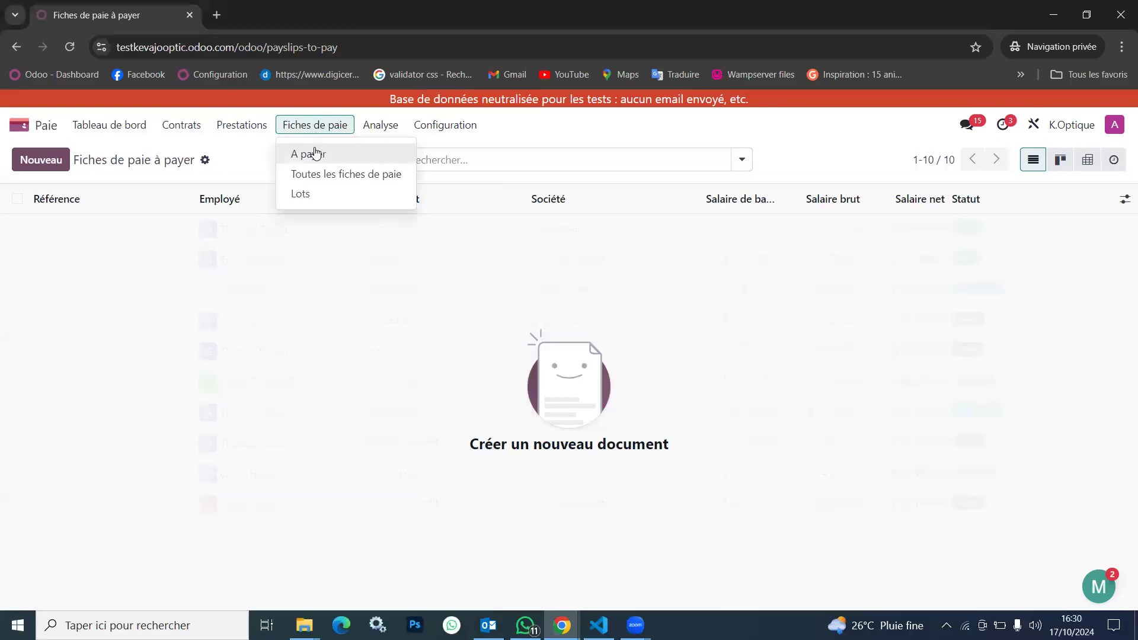
click(310, 154)
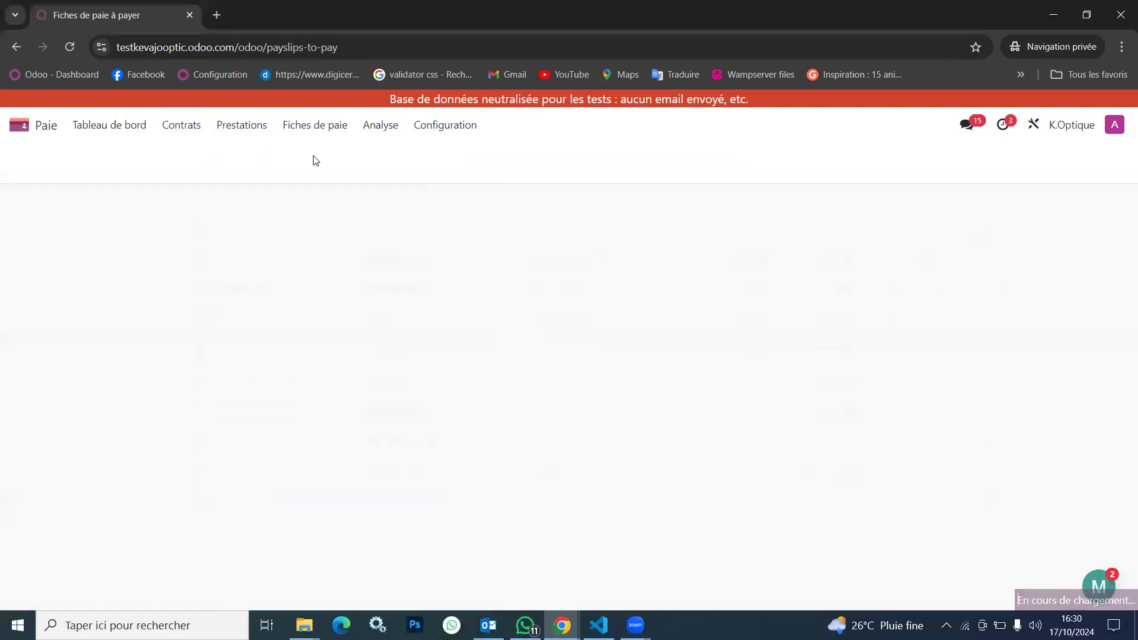
click(48, 163)
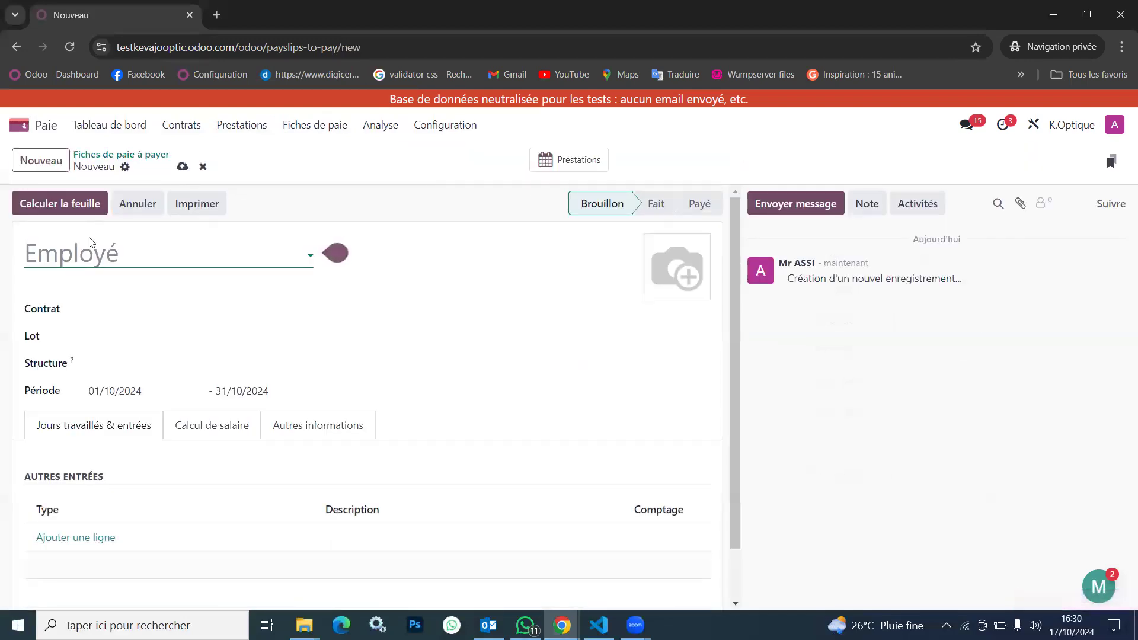
click(129, 257)
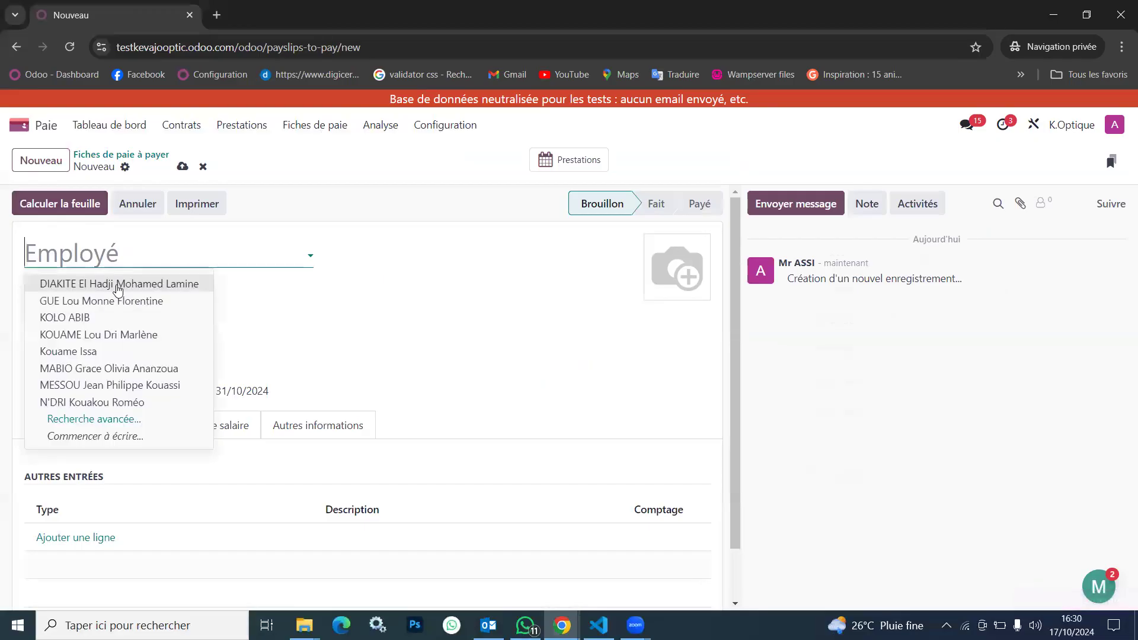
click(97, 320)
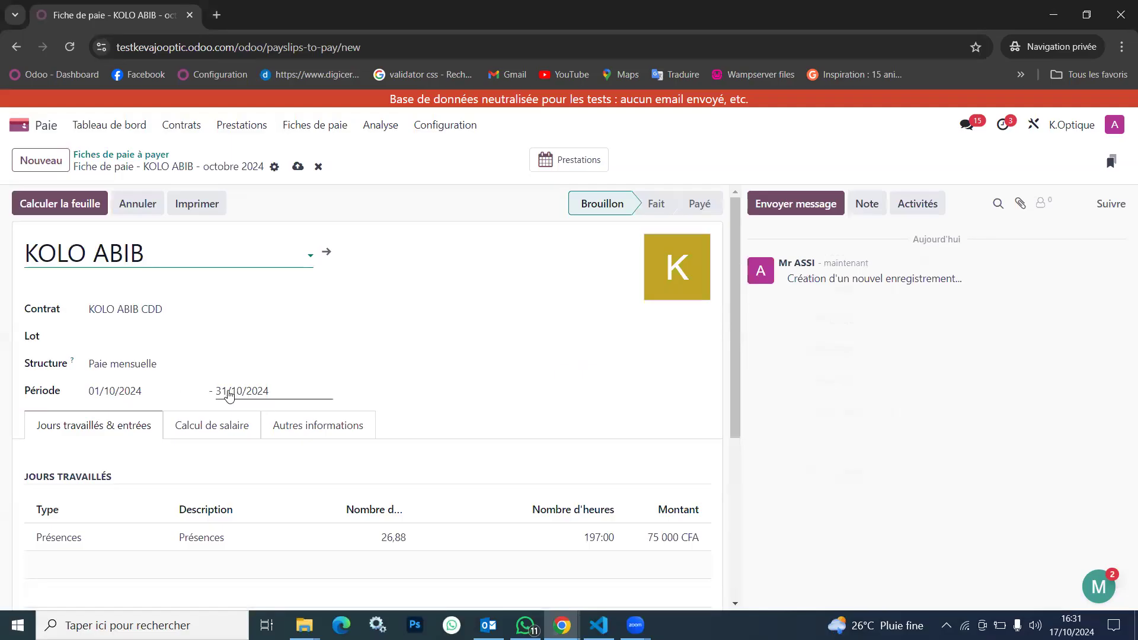
Review the payslip's period, Jours travaillés and Autres entrées sections, and save the payslip
scroll(230, 395, down, 3)
scroll(230, 395, down, 2)
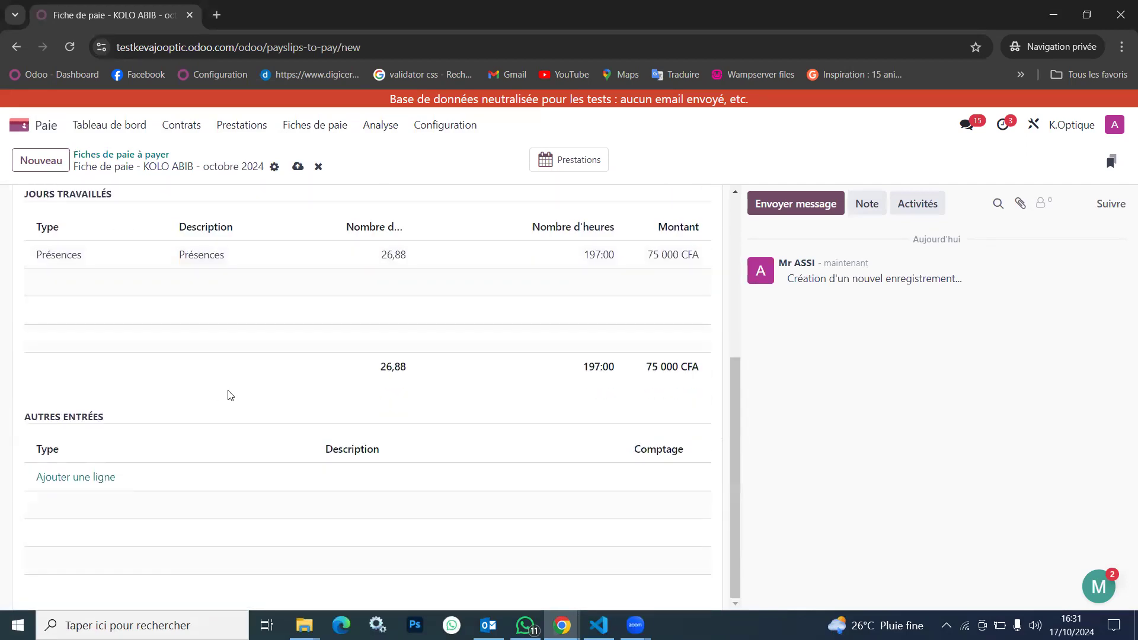
scroll(230, 395, up, 5)
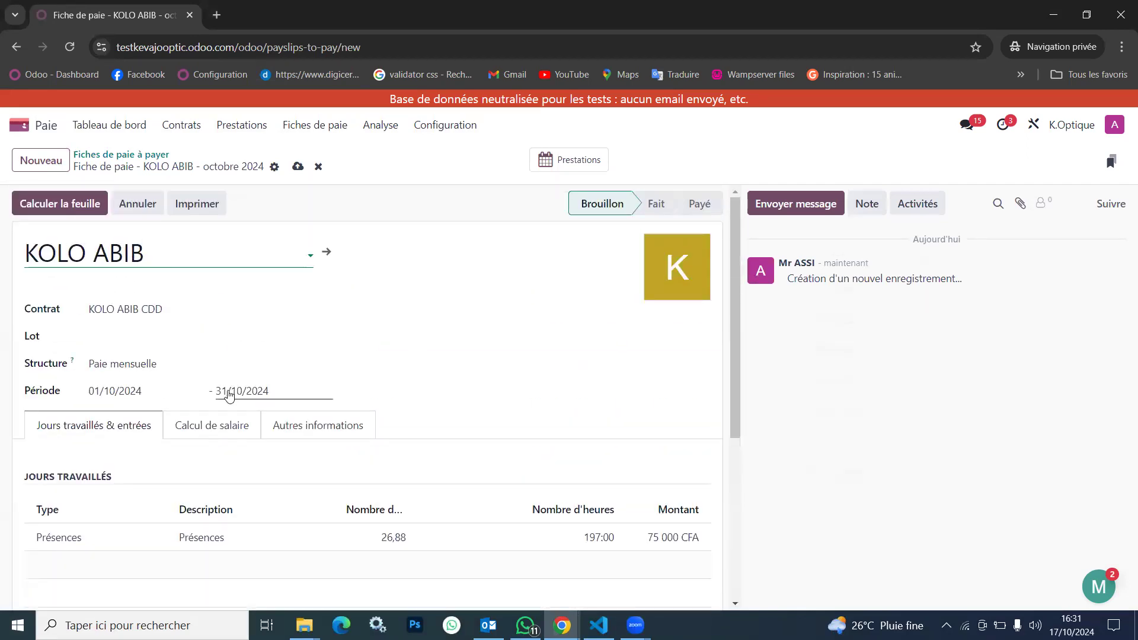
scroll(229, 395, down, 2)
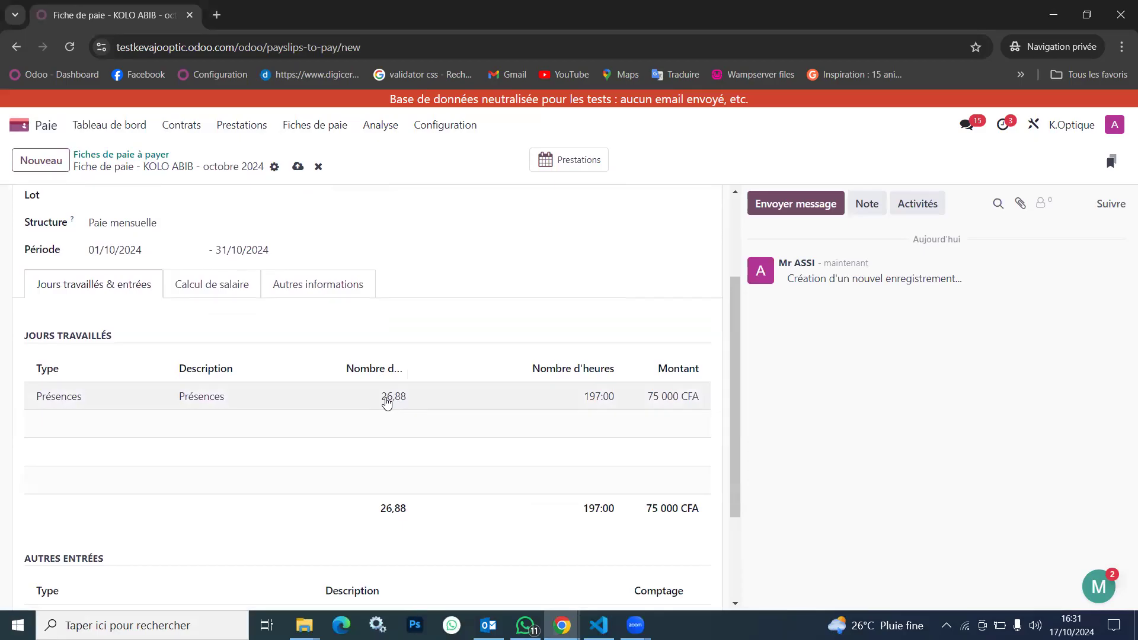
click(387, 397)
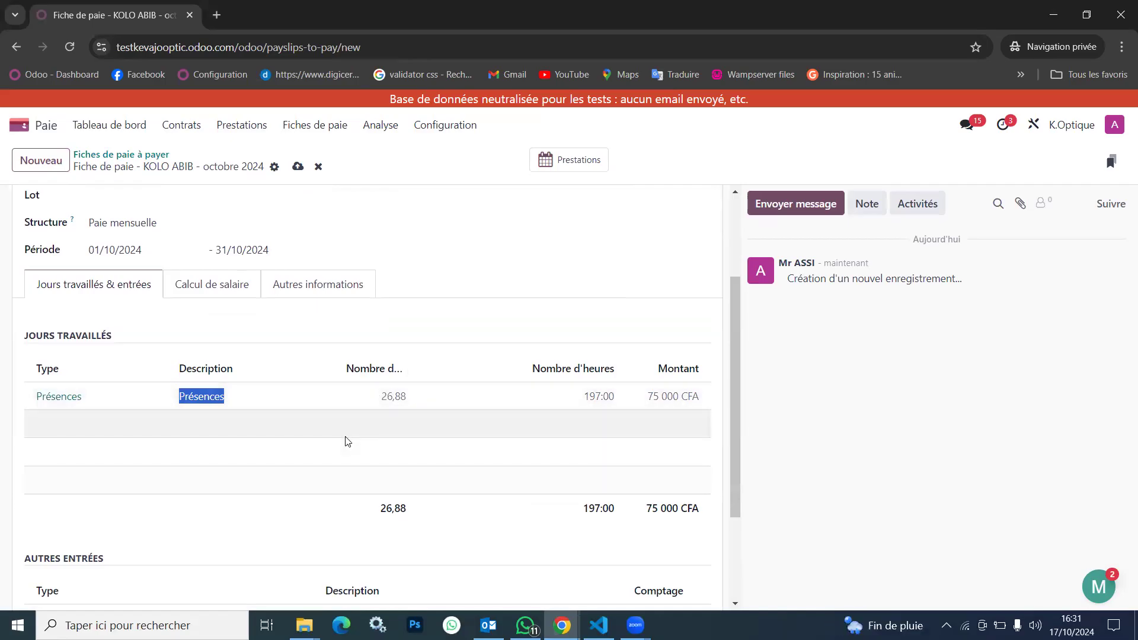
scroll(347, 441, up, 1)
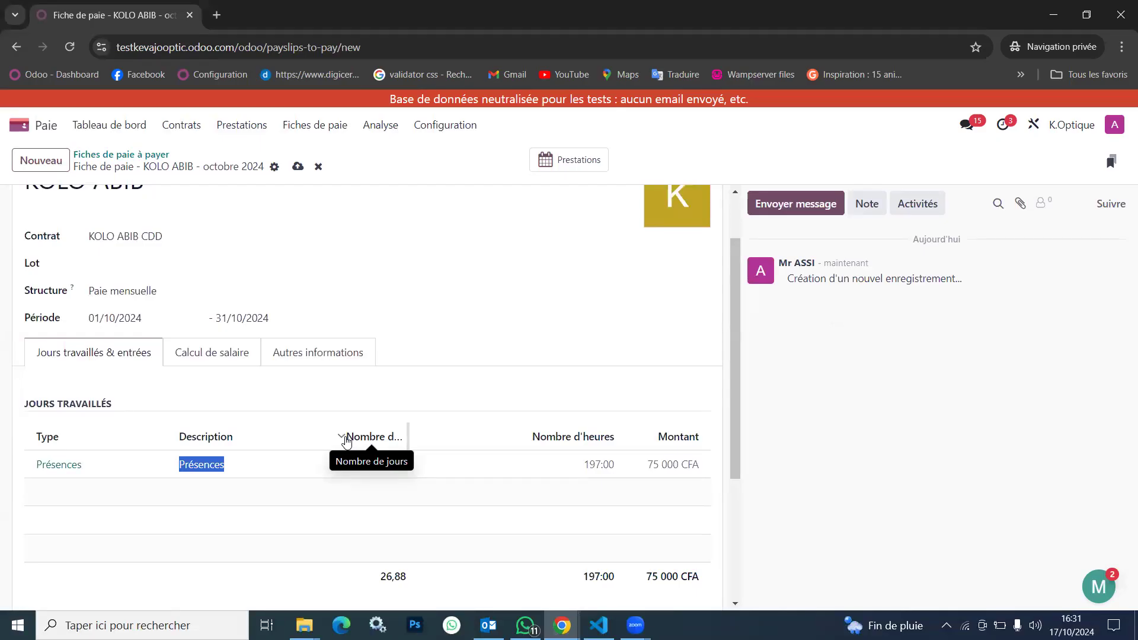
scroll(347, 441, down, 3)
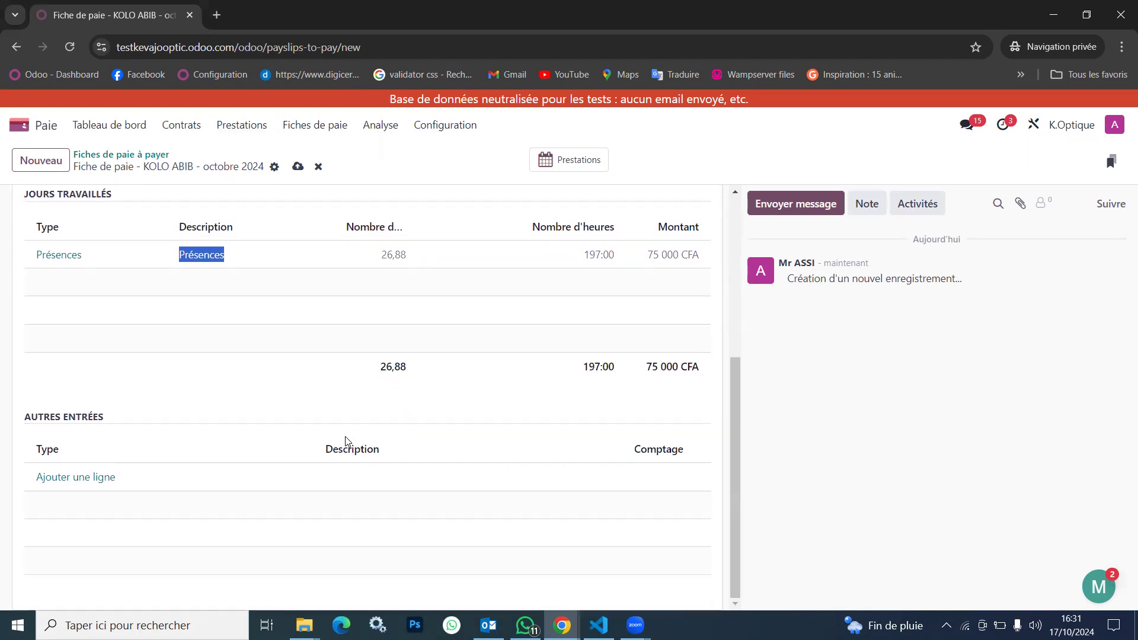
scroll(348, 441, up, 4)
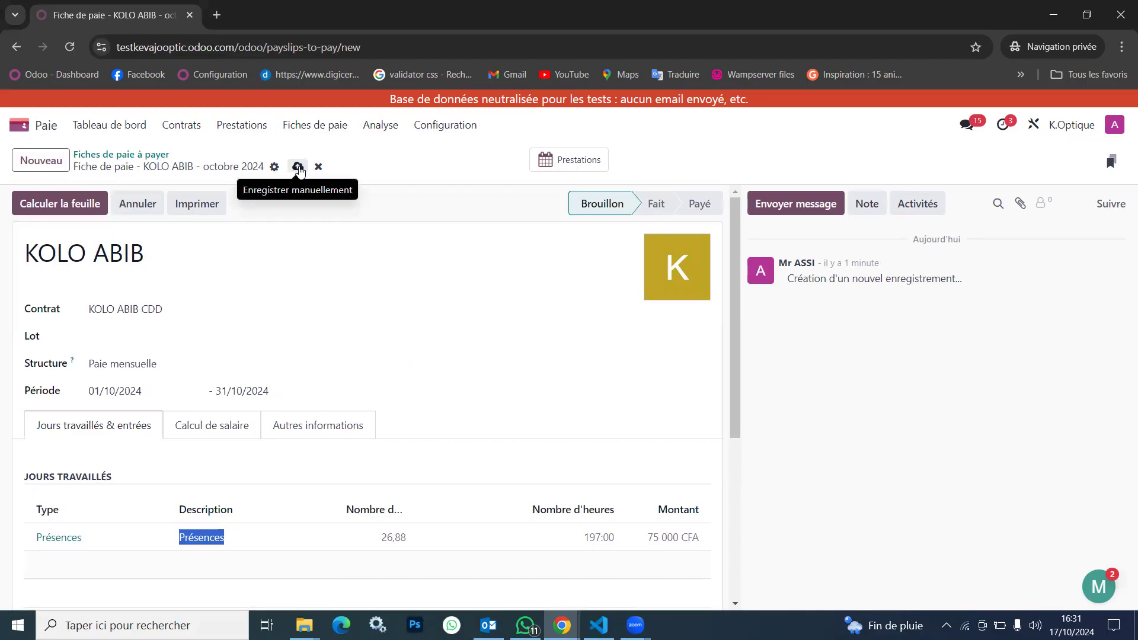
scroll(396, 533, down, 4)
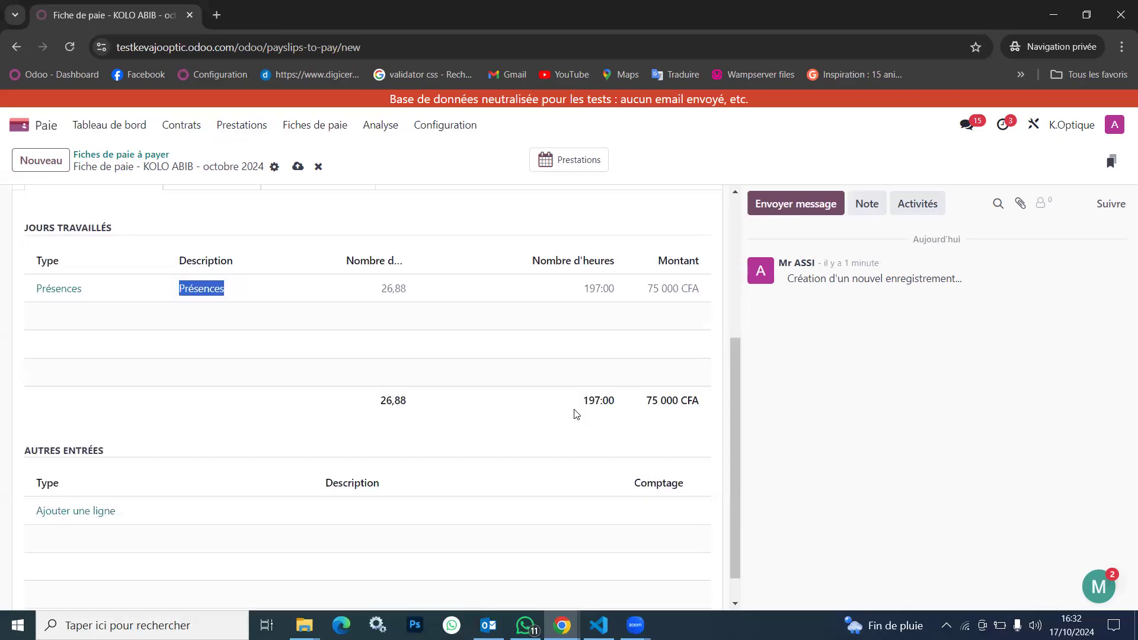
scroll(574, 413, up, 4)
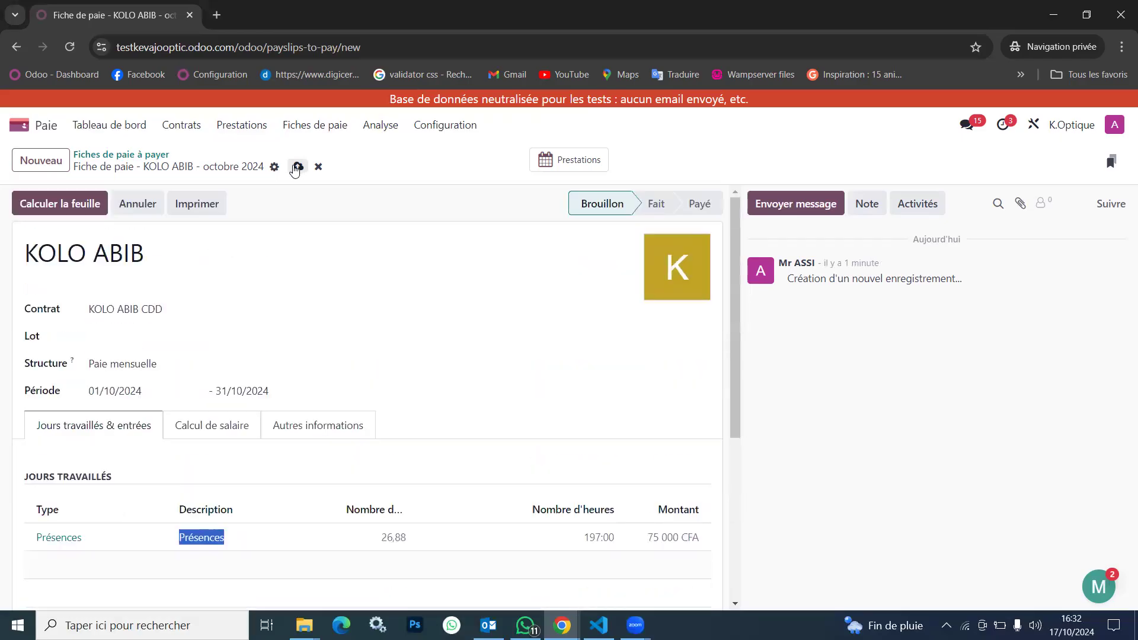
click(298, 167)
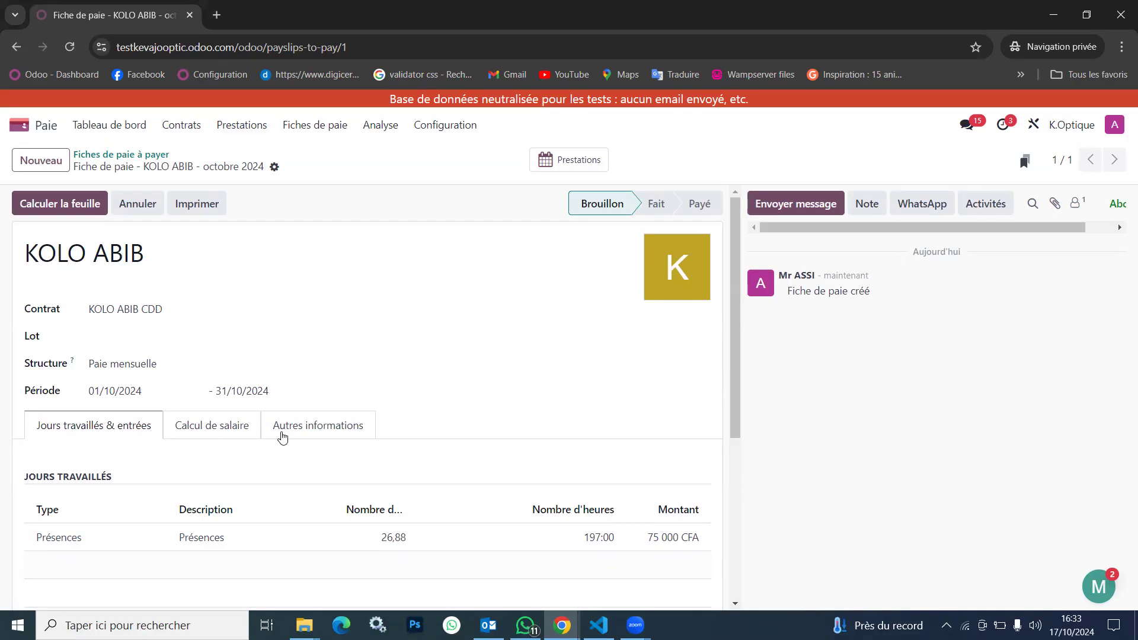
Try the payslip with the contract 001 employee and an employee without a contract, and set it back to the CDD employee
click(154, 249)
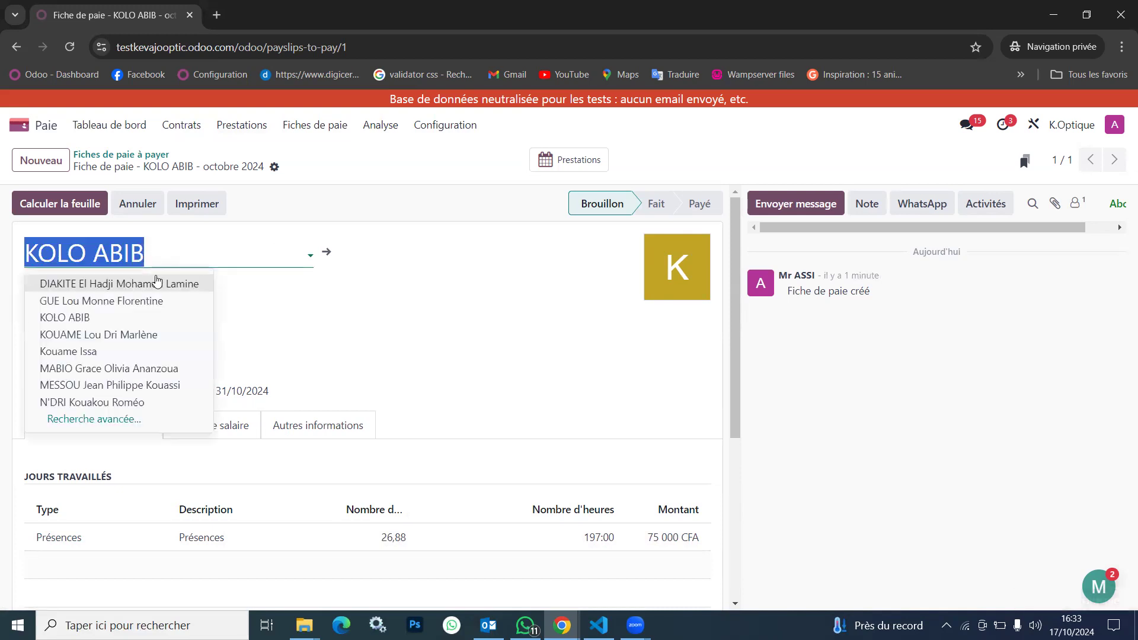
click(161, 287)
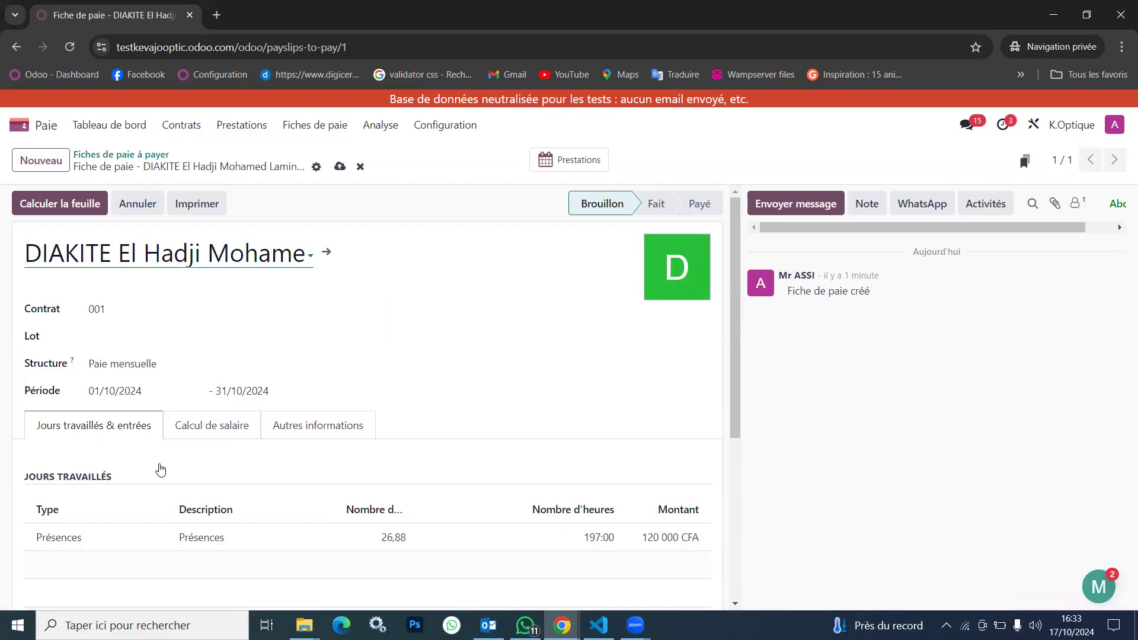
click(173, 253)
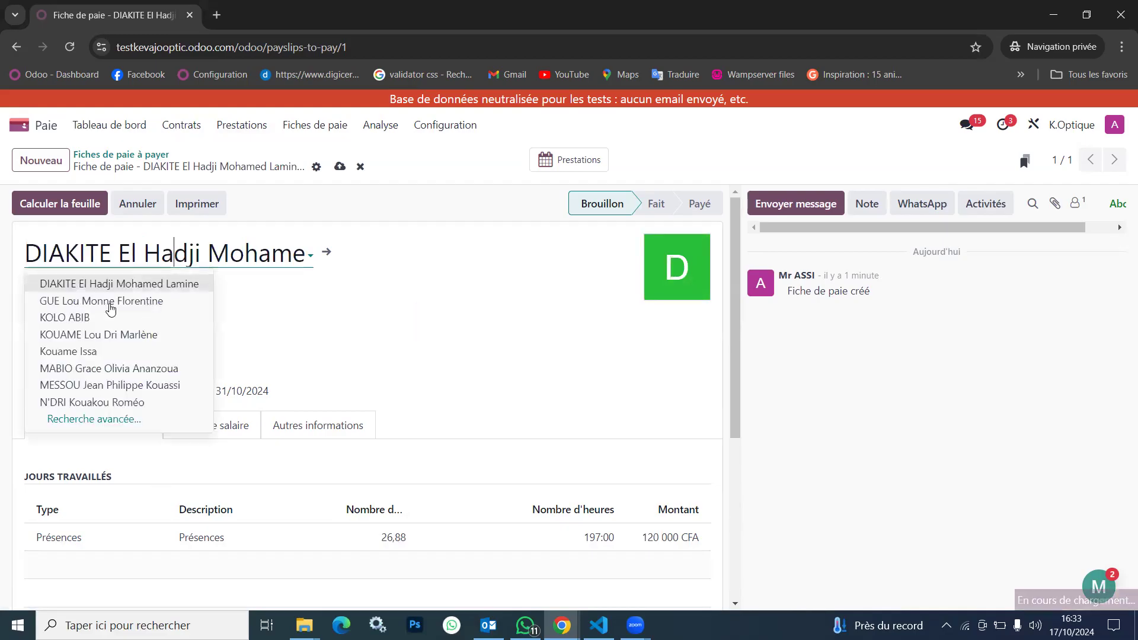
click(83, 350)
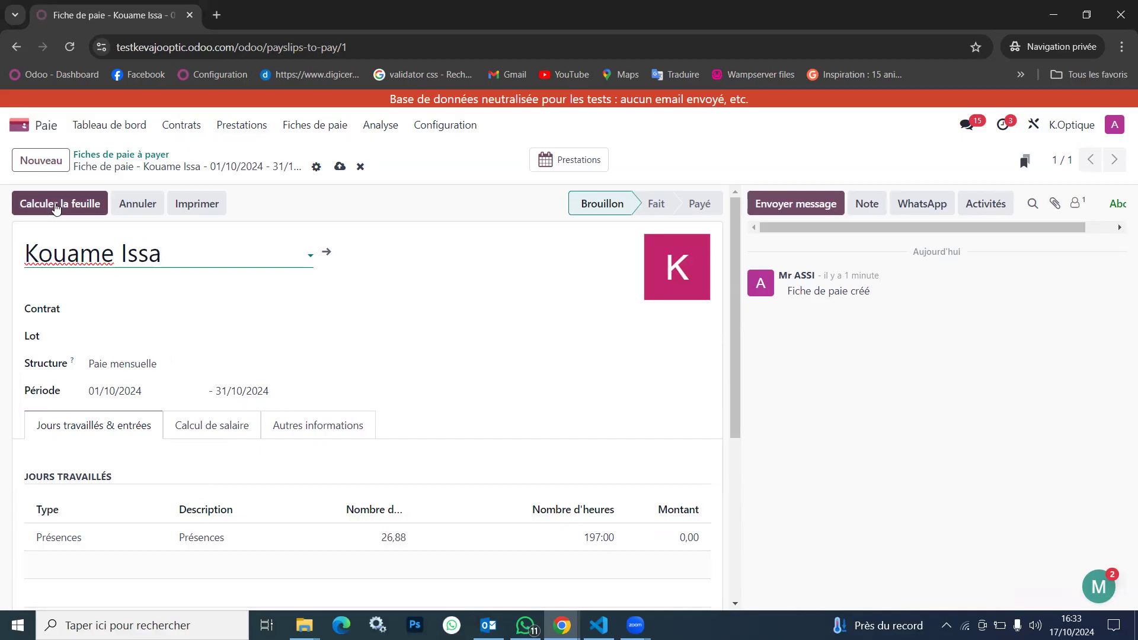
click(163, 261)
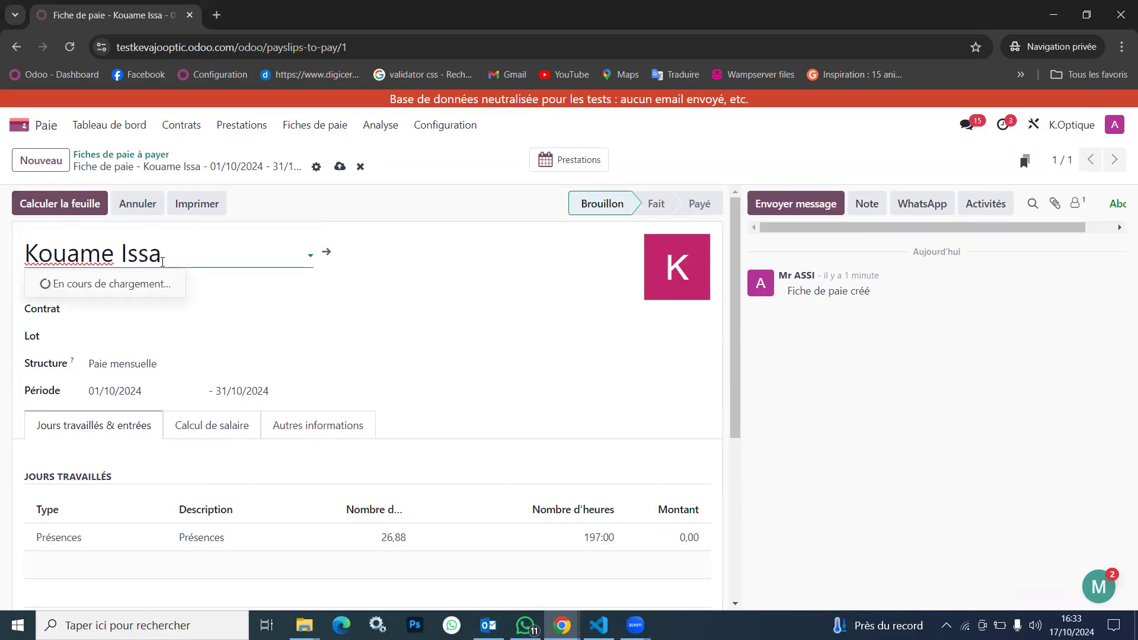
click(88, 319)
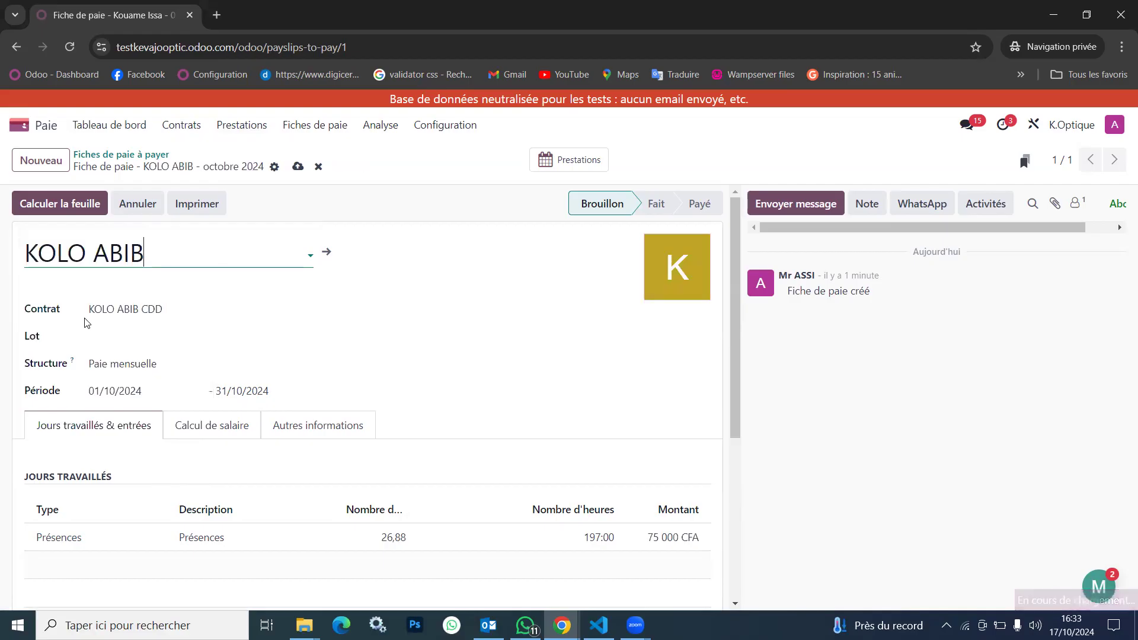
Compute the CDD employee's payslip for October 2024 and display its salary calculation lines
scroll(278, 501, down, 5)
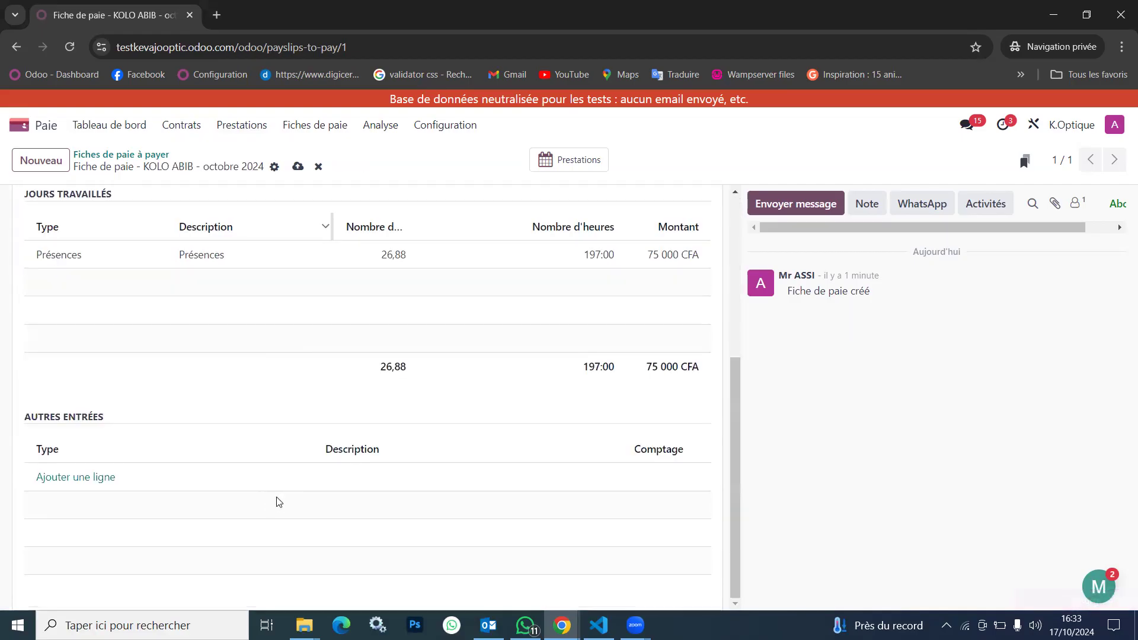
scroll(278, 501, up, 5)
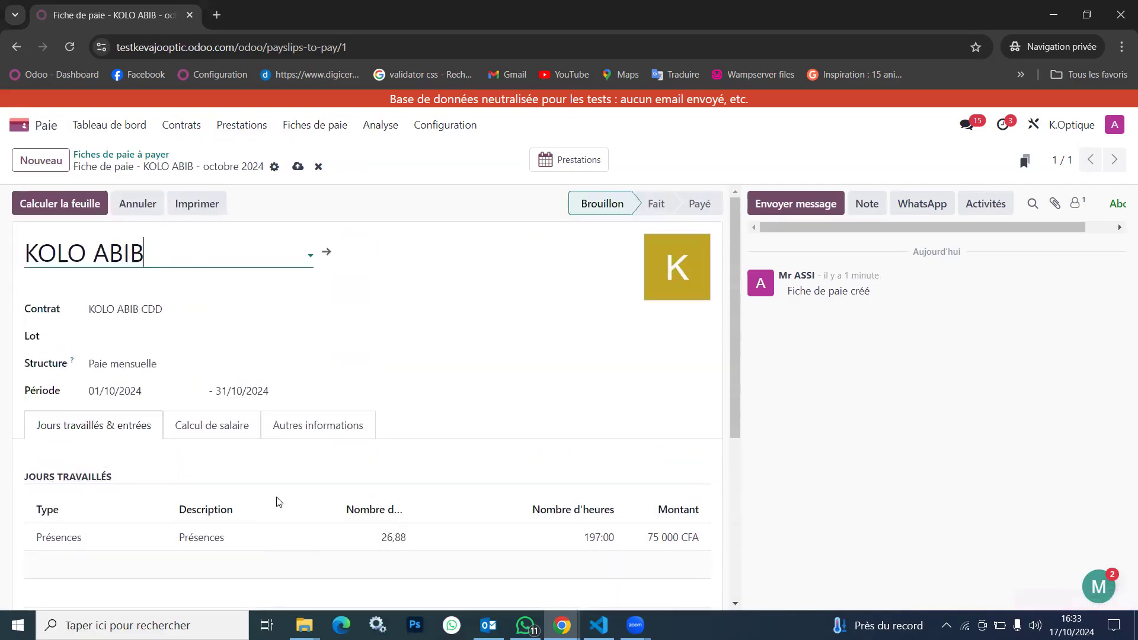
click(58, 207)
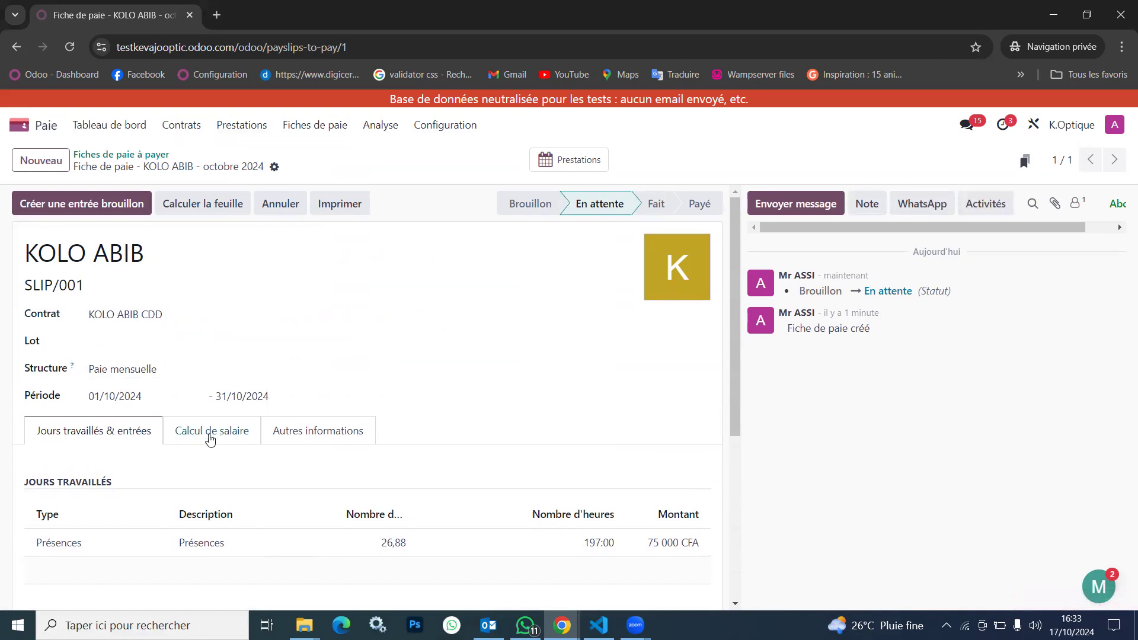
click(237, 439)
scroll(363, 485, down, 1)
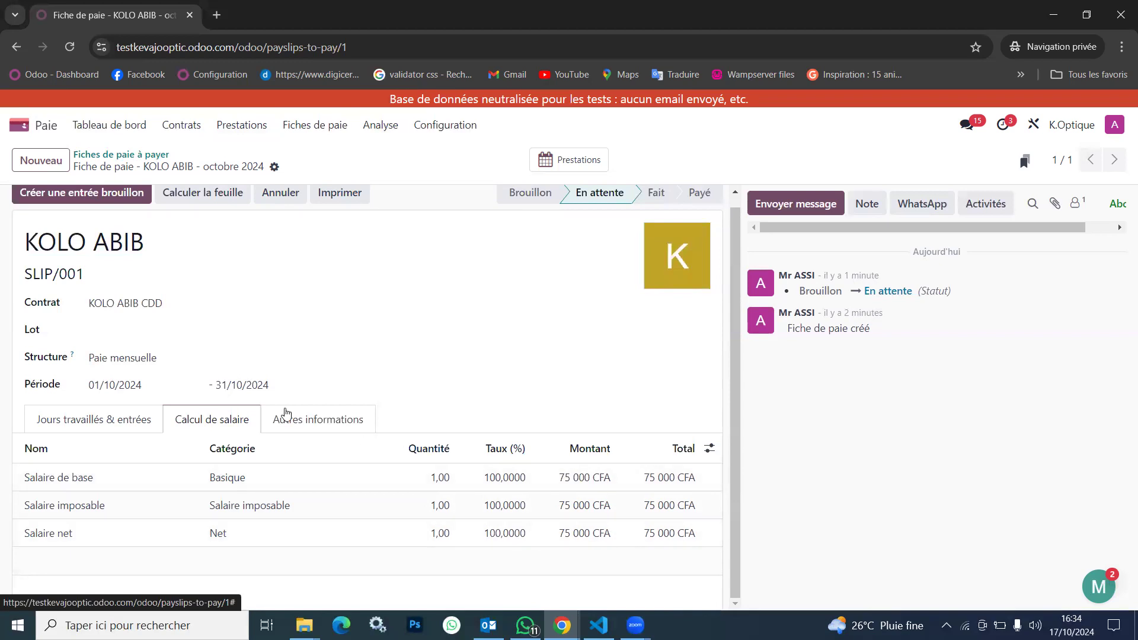
Review the Jours travaillés and Autres entrées sections of the computed payslip
click(107, 424)
scroll(418, 463, down, 2)
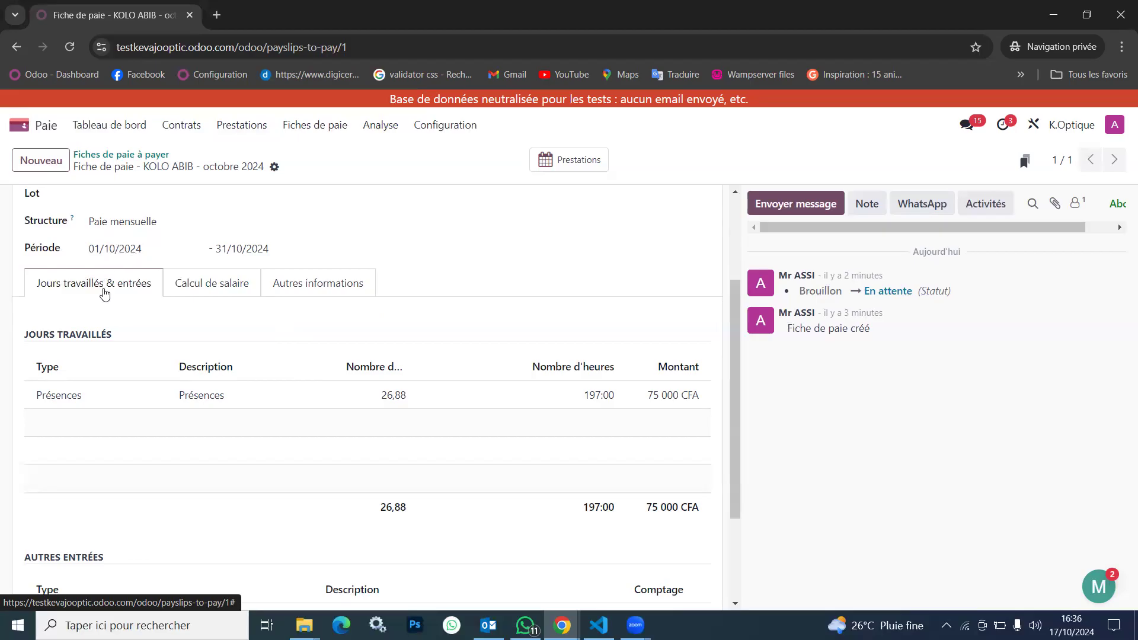
scroll(238, 382, down, 2)
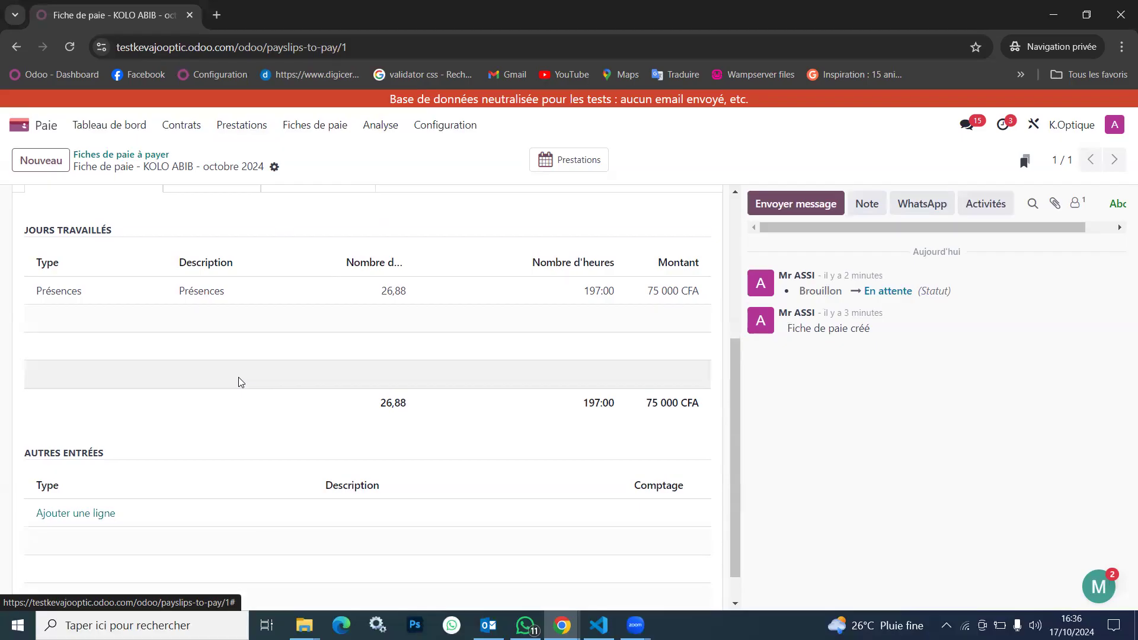
scroll(239, 379, down, 1)
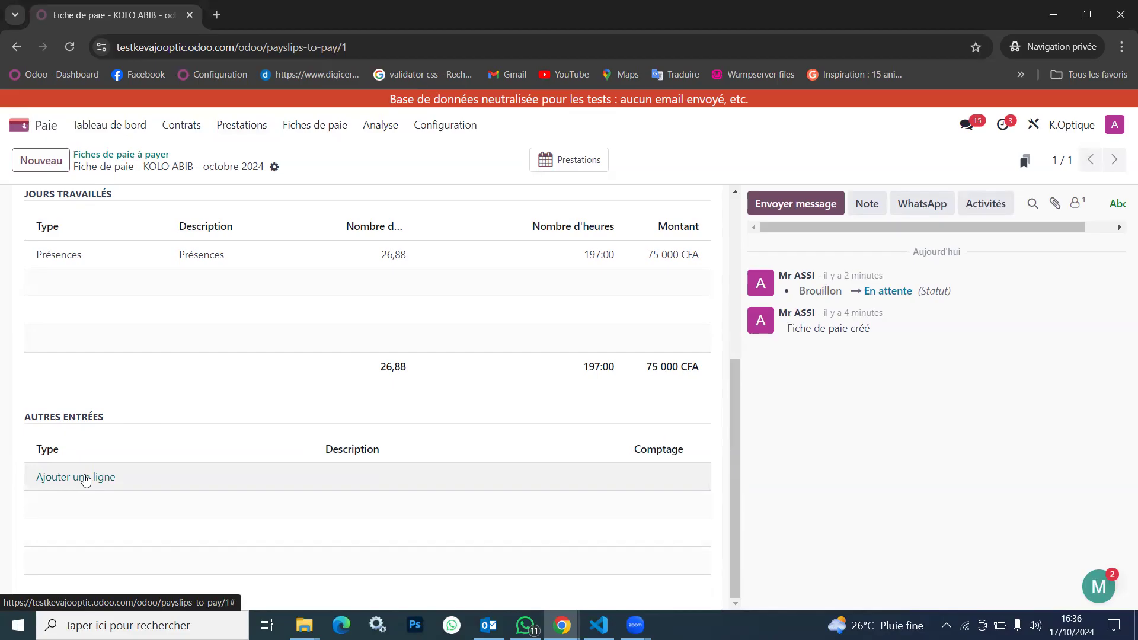
scroll(86, 479, up, 5)
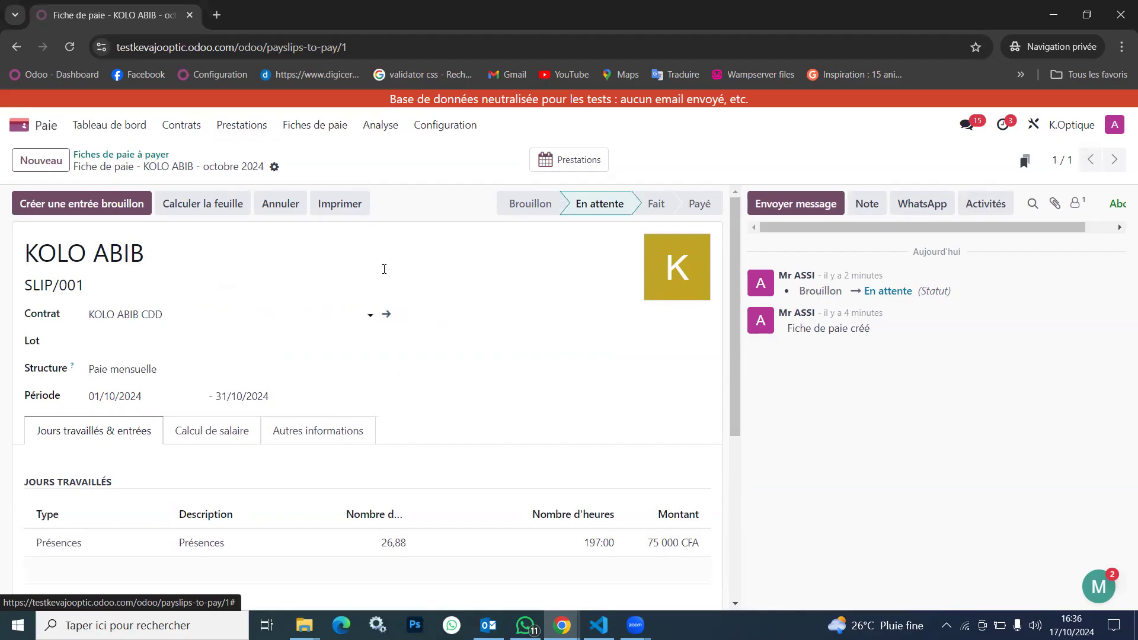
Examine the base, taxable and net salary lines in the payslip's salary calculation again
click(450, 130)
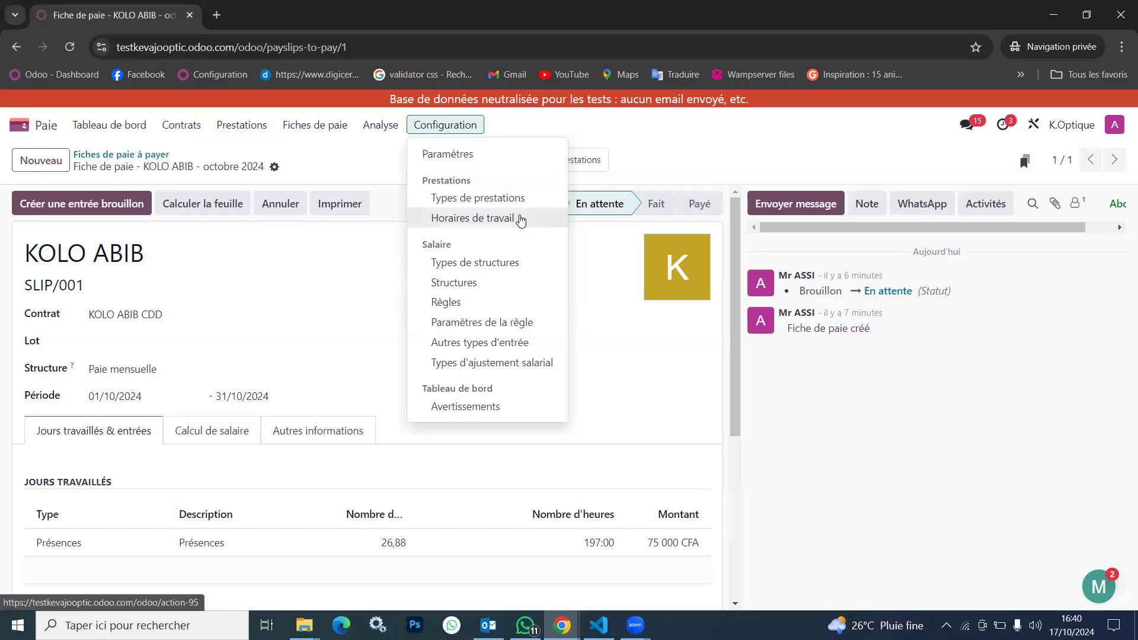
drag(375, 401, 228, 435)
click(228, 436)
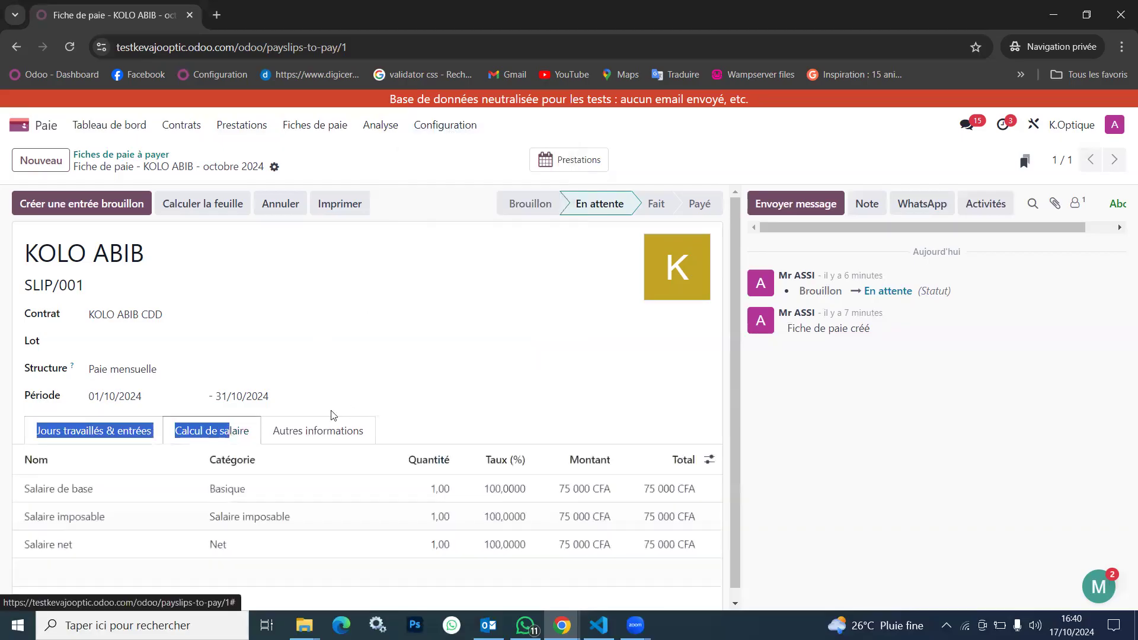
scroll(459, 441, down, 1)
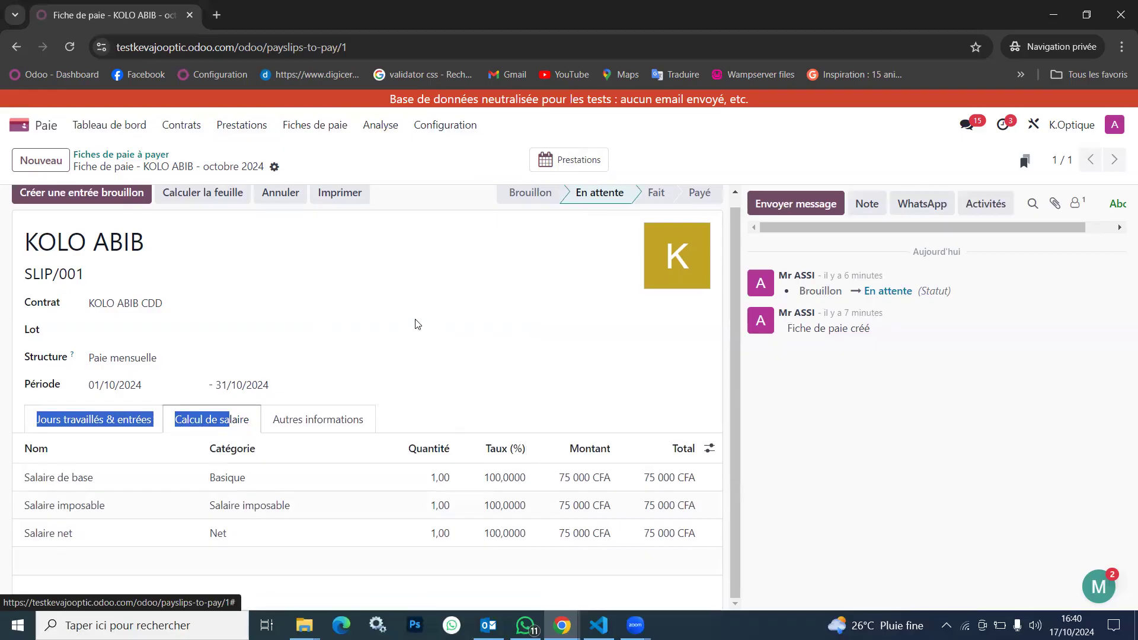
scroll(417, 324, up, 1)
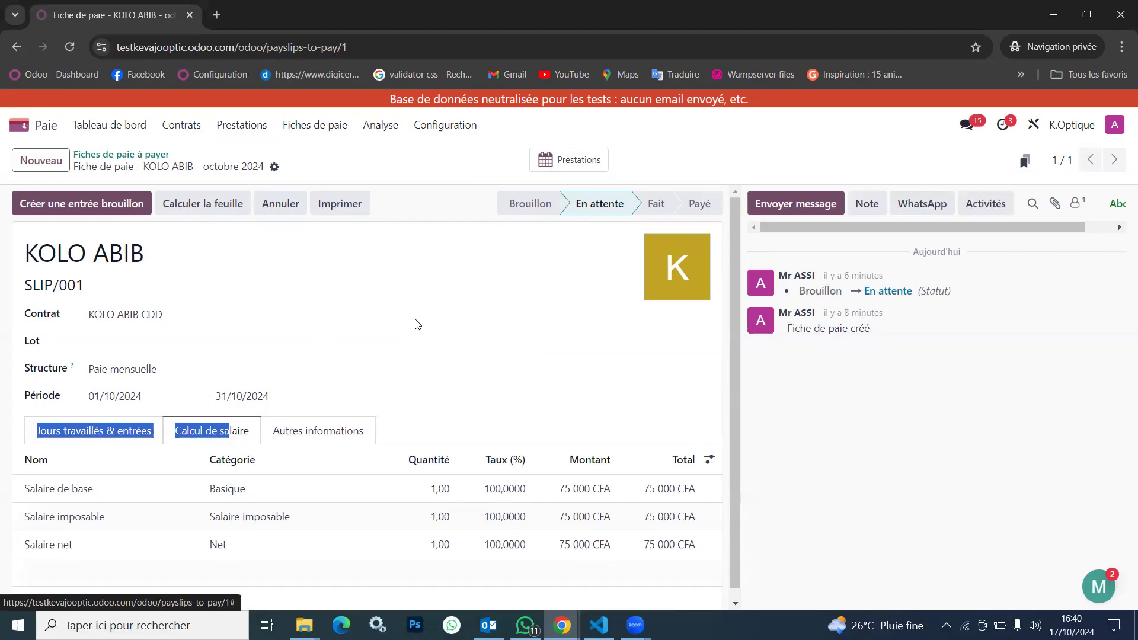
click(417, 323)
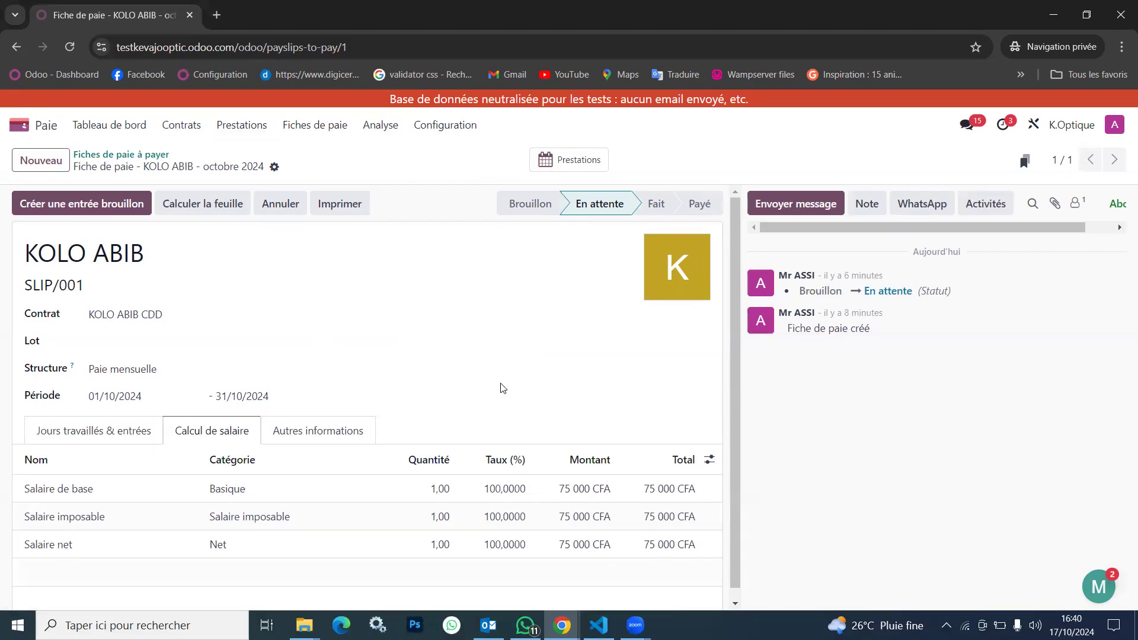
scroll(501, 386, down, 1)
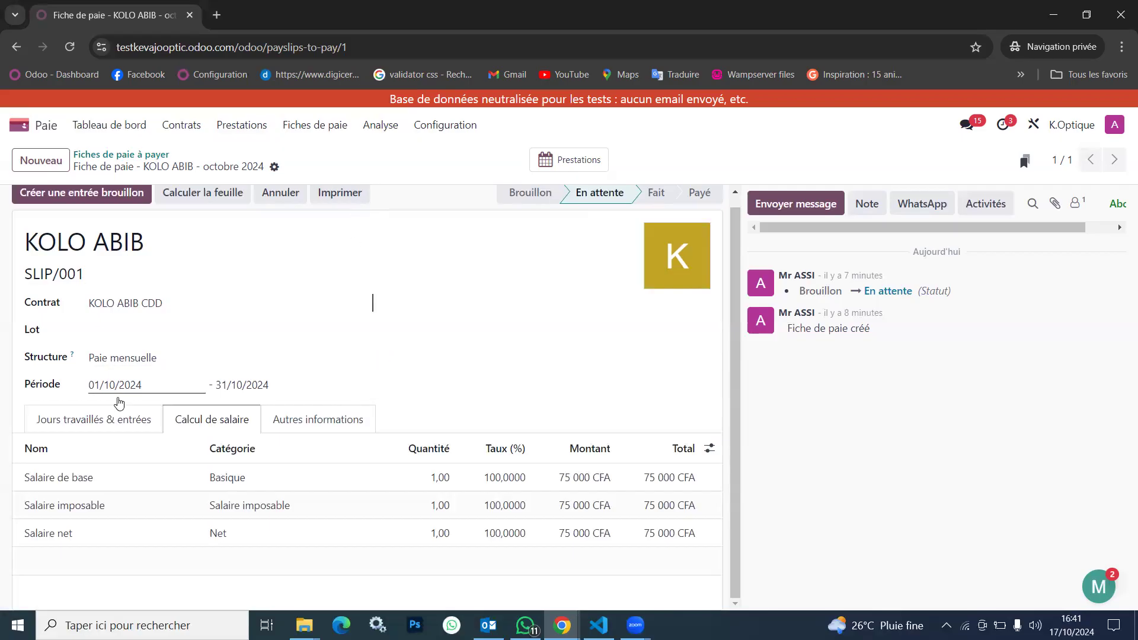
Start a new line in the payslip's Autres entrées section and look at the available entry types
click(102, 418)
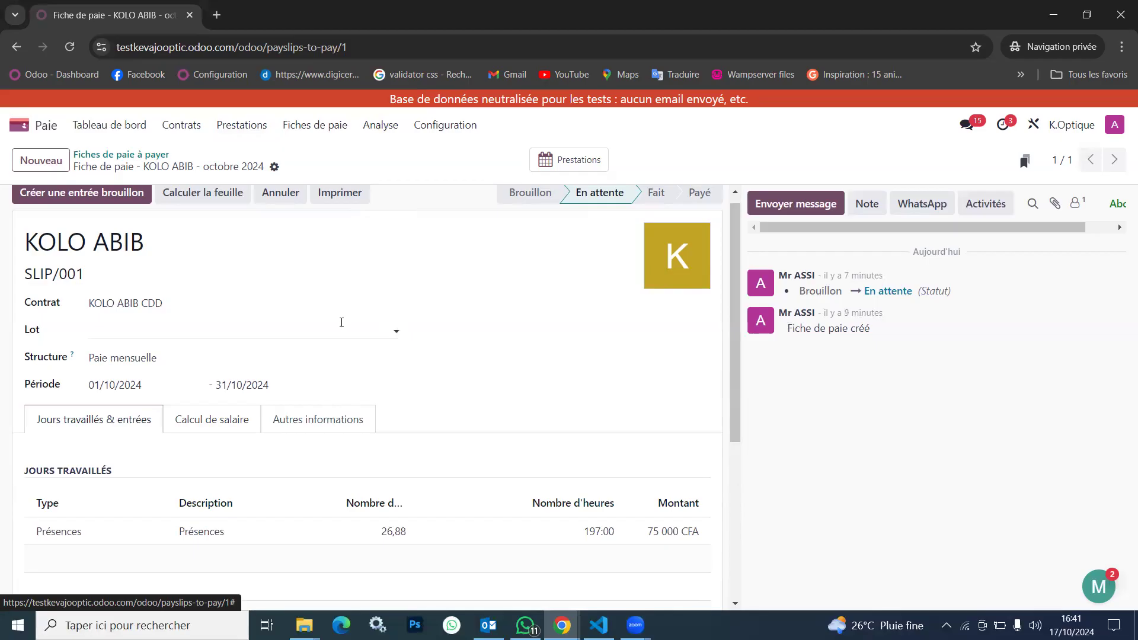
scroll(150, 530, down, 5)
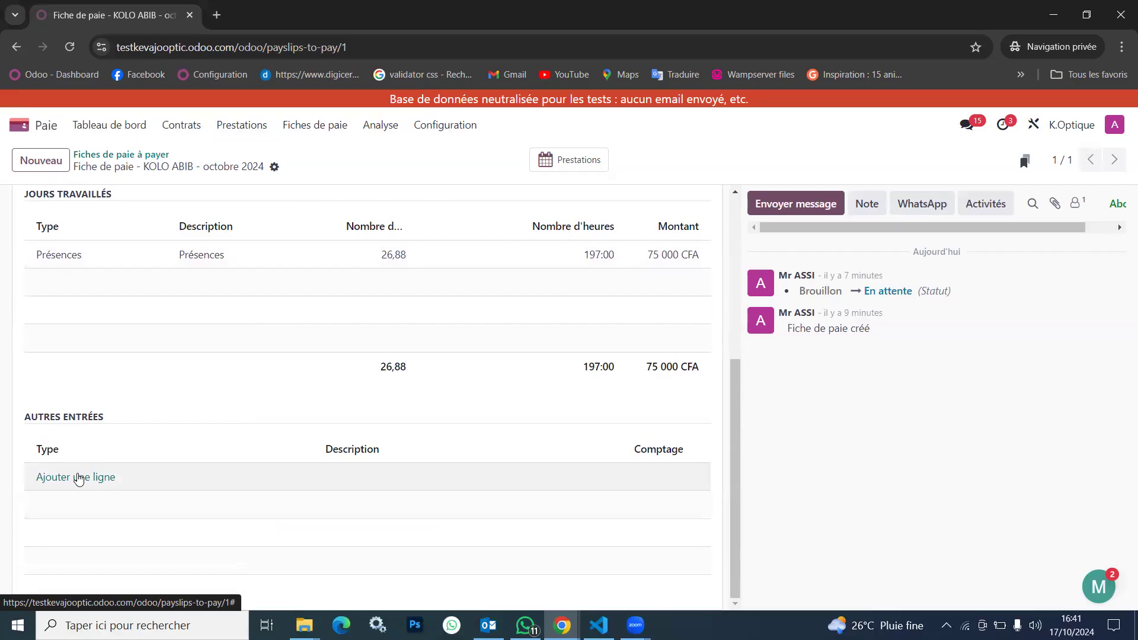
click(78, 479)
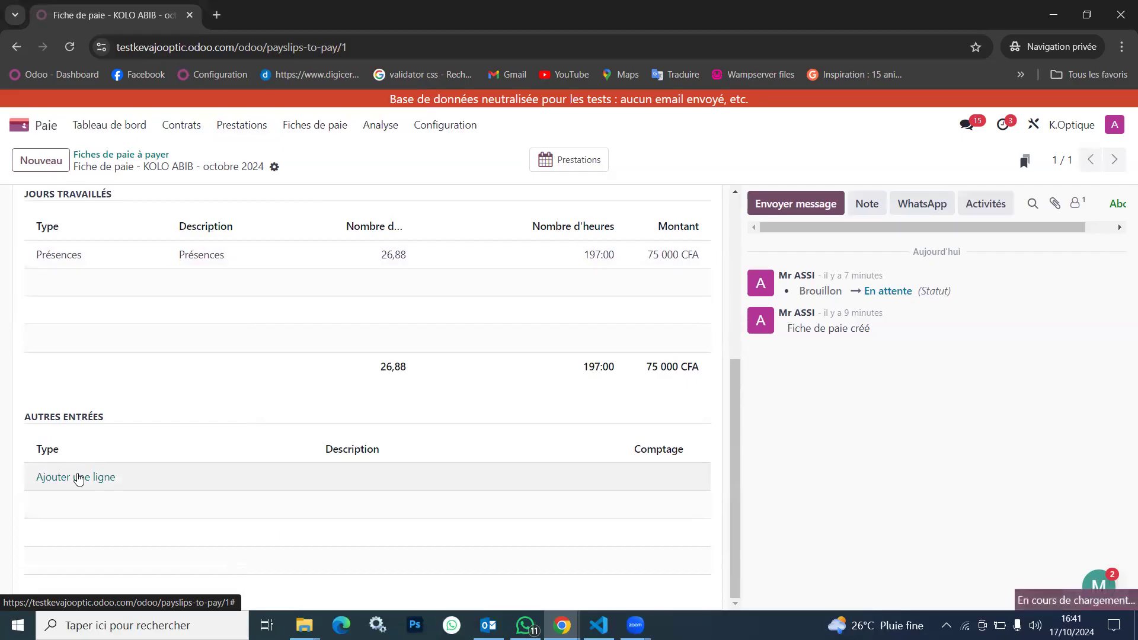
click(114, 479)
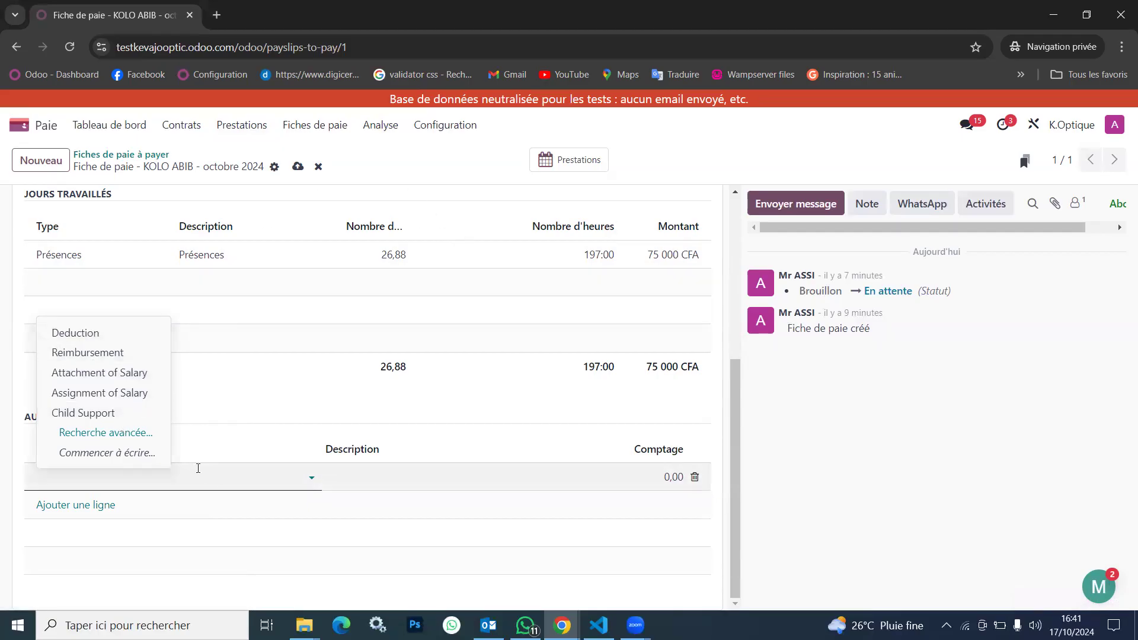
Open the list of other payslip entry types and start a new entry type
click(455, 137)
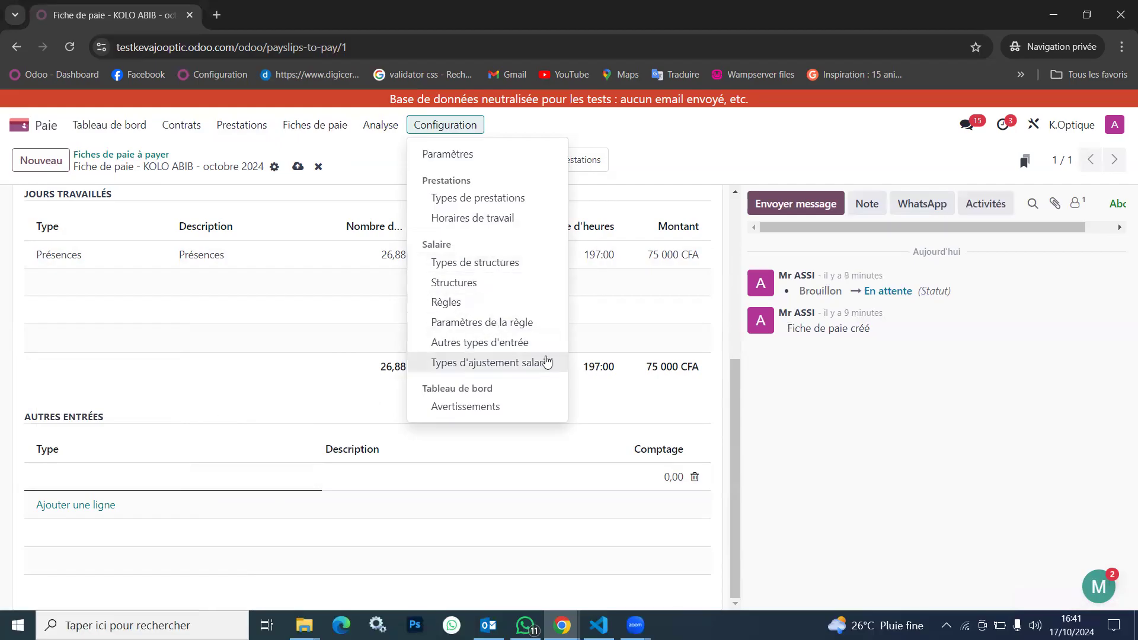
click(497, 344)
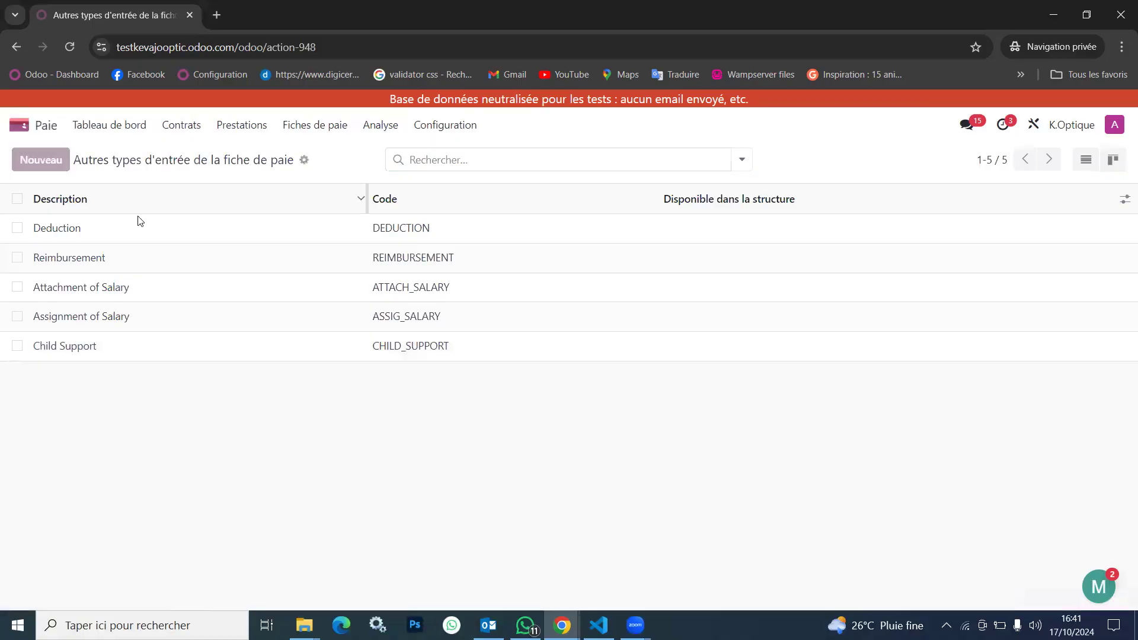
key(alt+c)
text(Con)
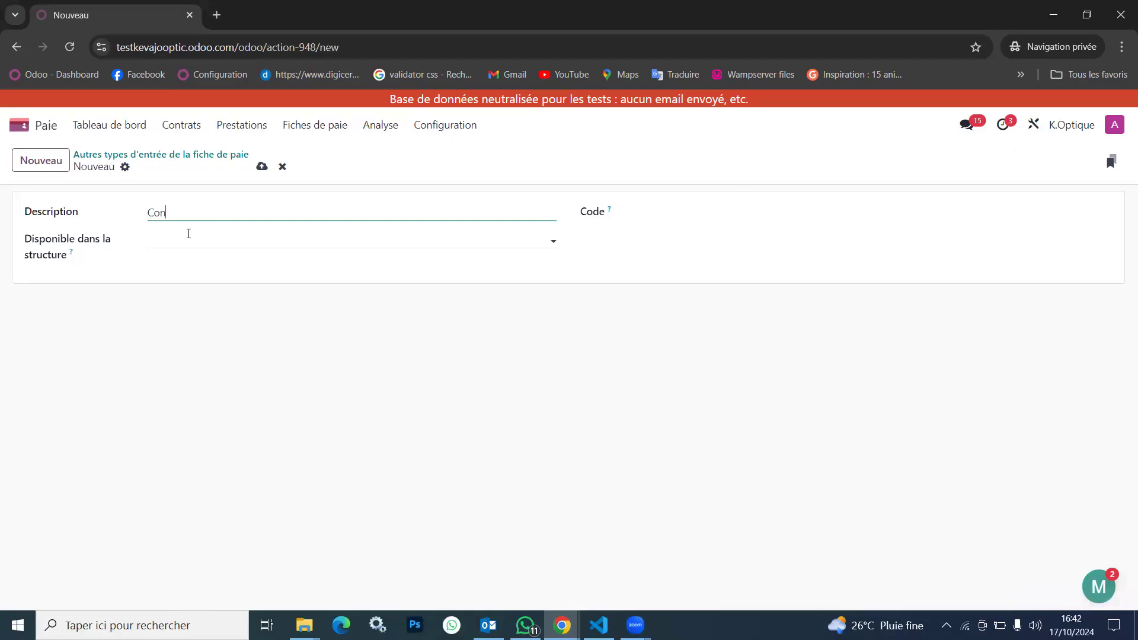
text(gé)
click(218, 237)
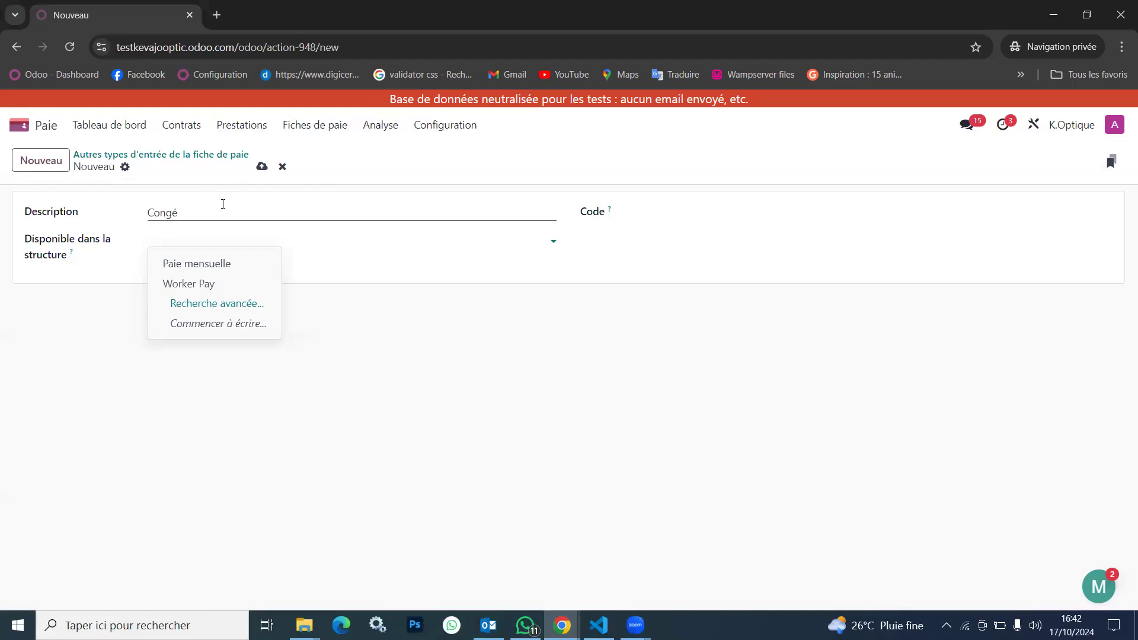
Describe the entry type as "Avance sur salire", make it available in the Paie mensuelle structure with code AVS, and save it
double_click(223, 204)
text(A)
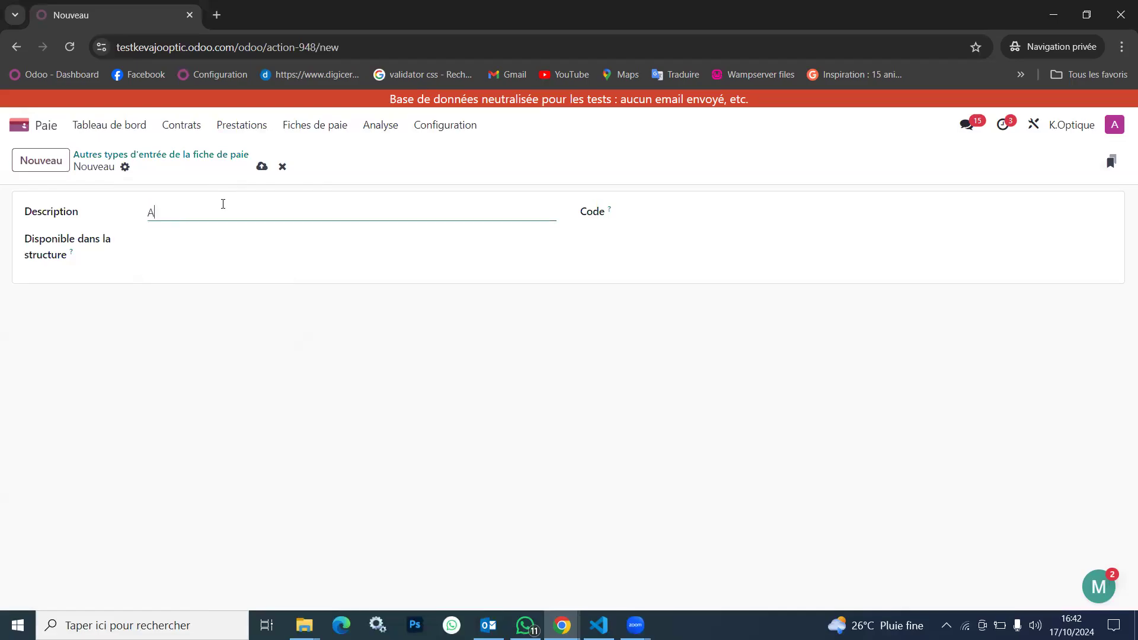
text(vance sur salire)
click(405, 240)
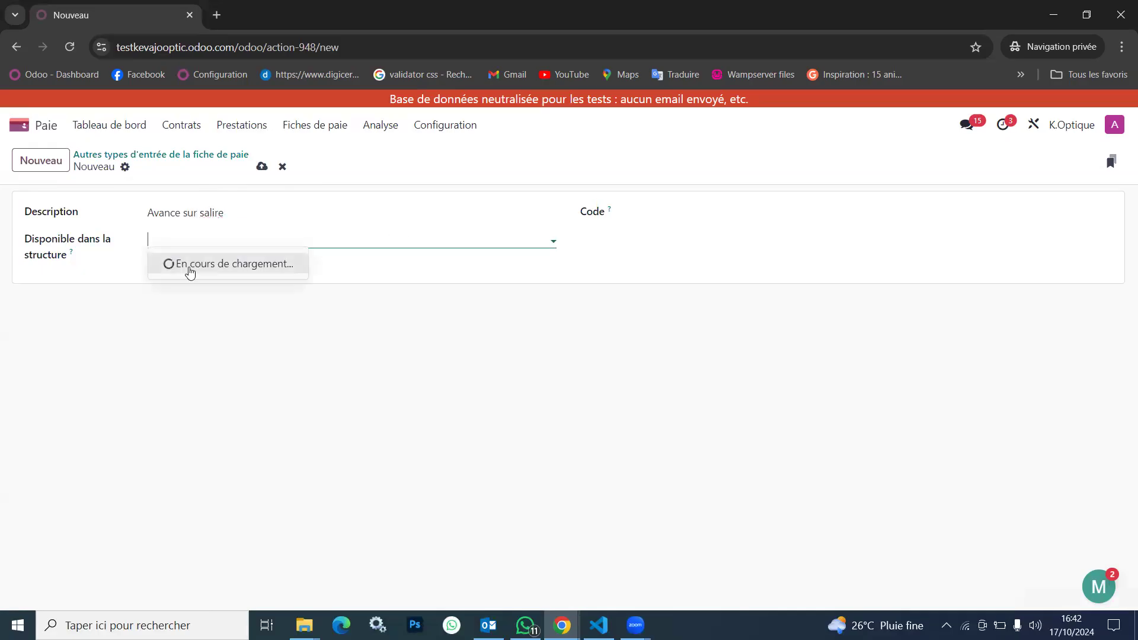
click(212, 266)
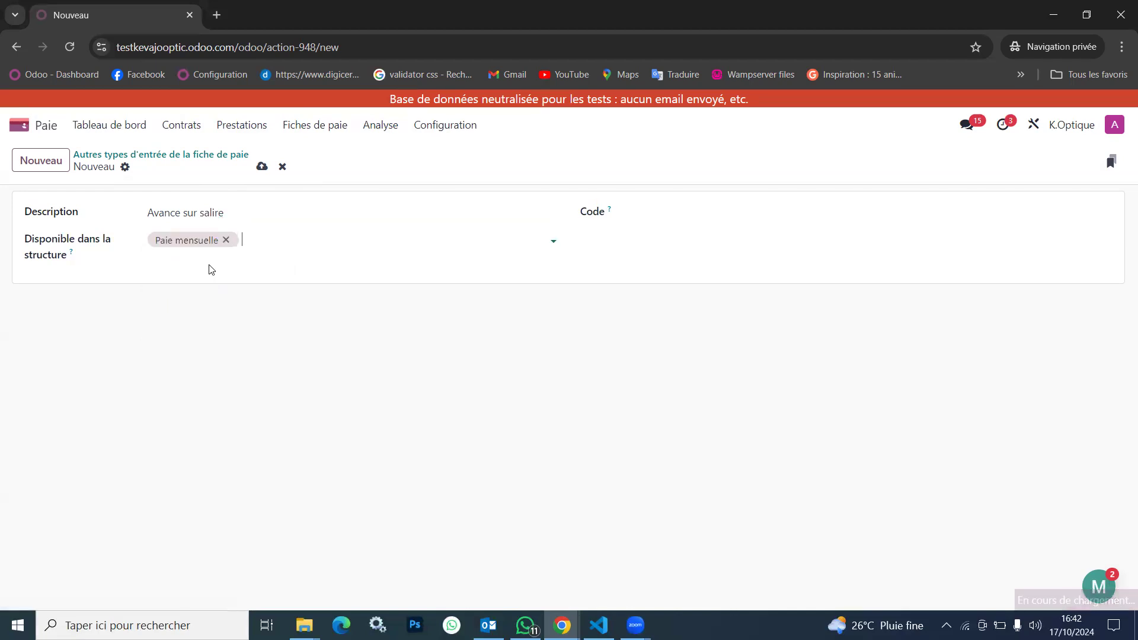
click(660, 211)
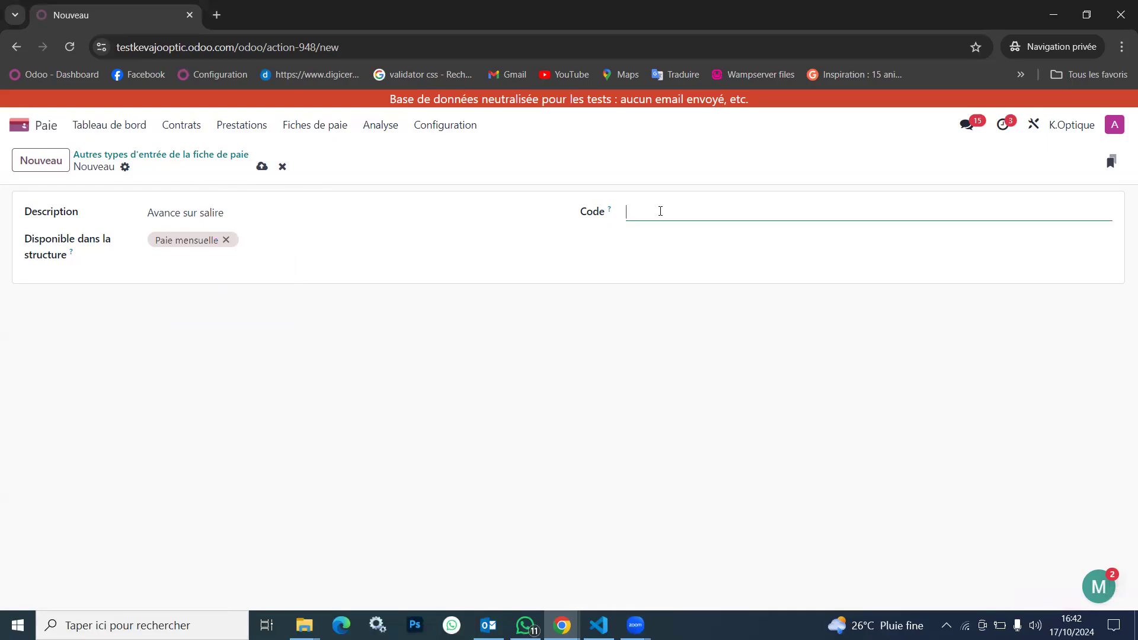
text(AVS)
double_click(634, 212)
click(262, 167)
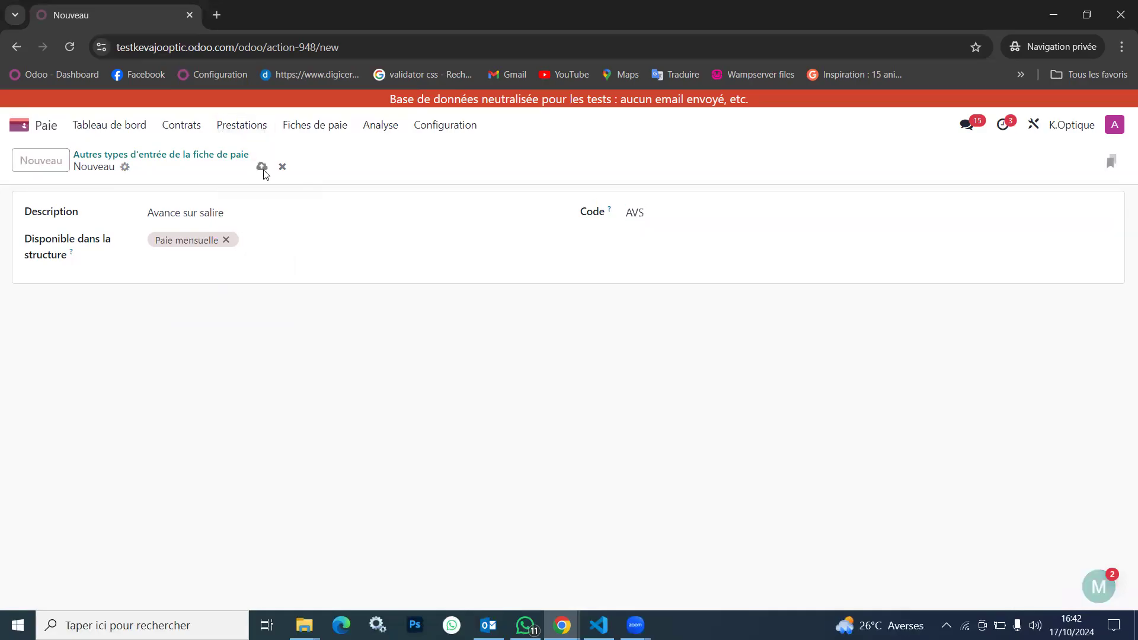
Open the list of salary rules and start a new rule
click(467, 125)
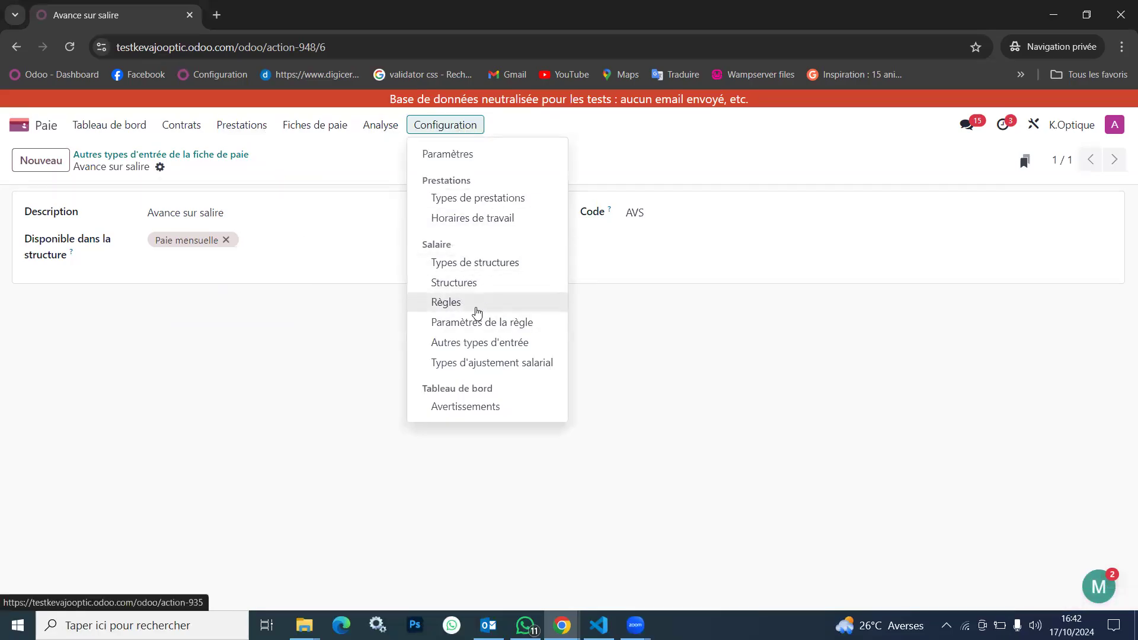
click(461, 307)
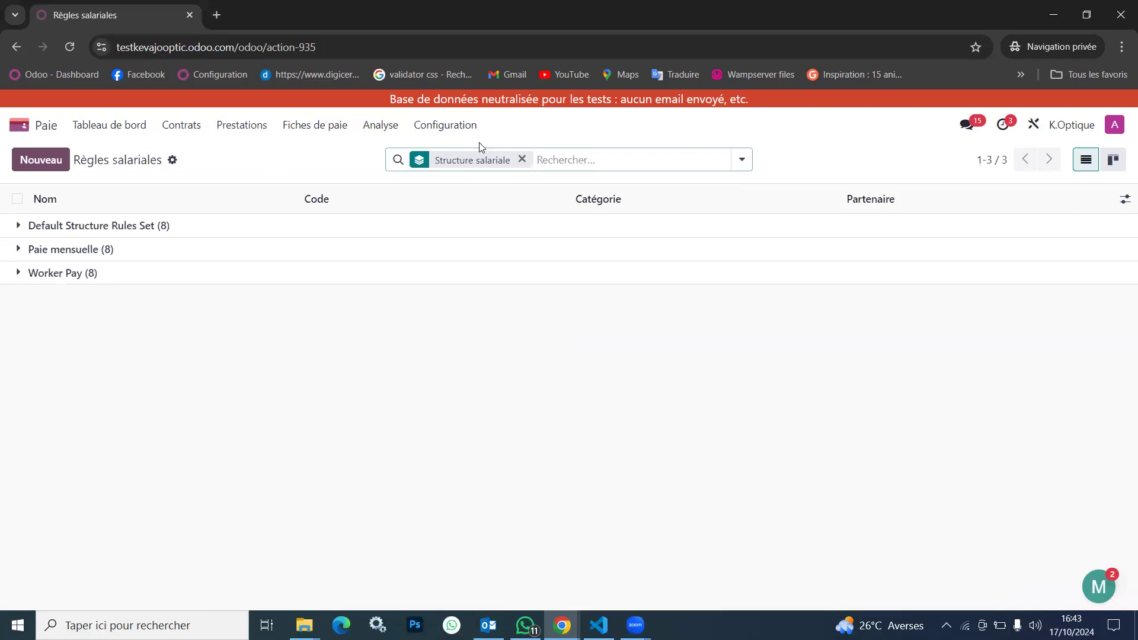
click(447, 126)
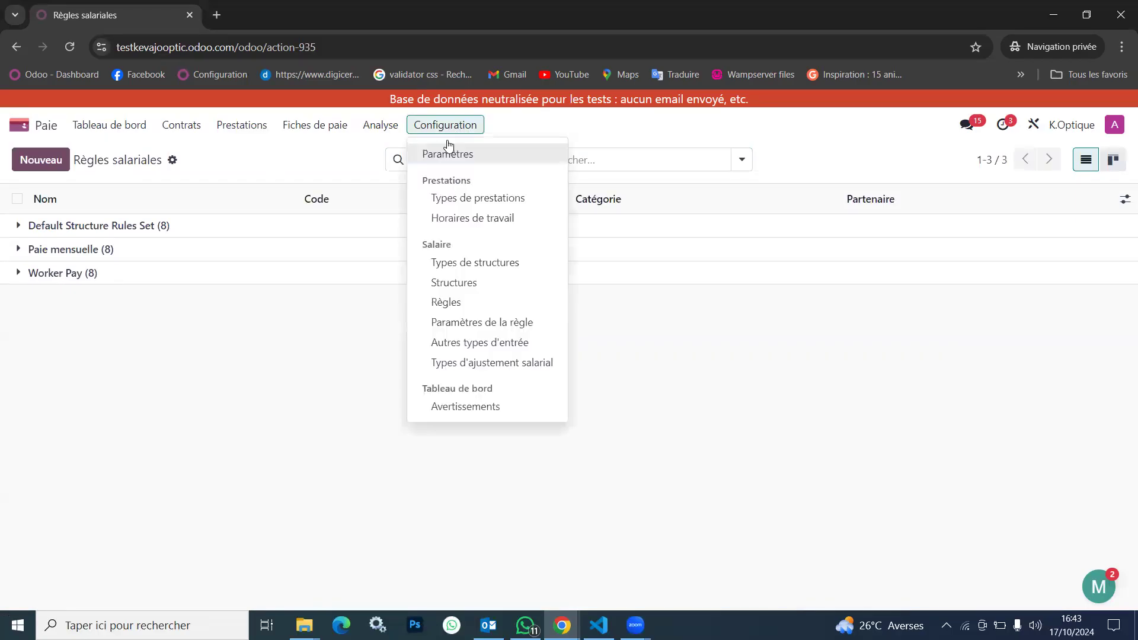
click(463, 309)
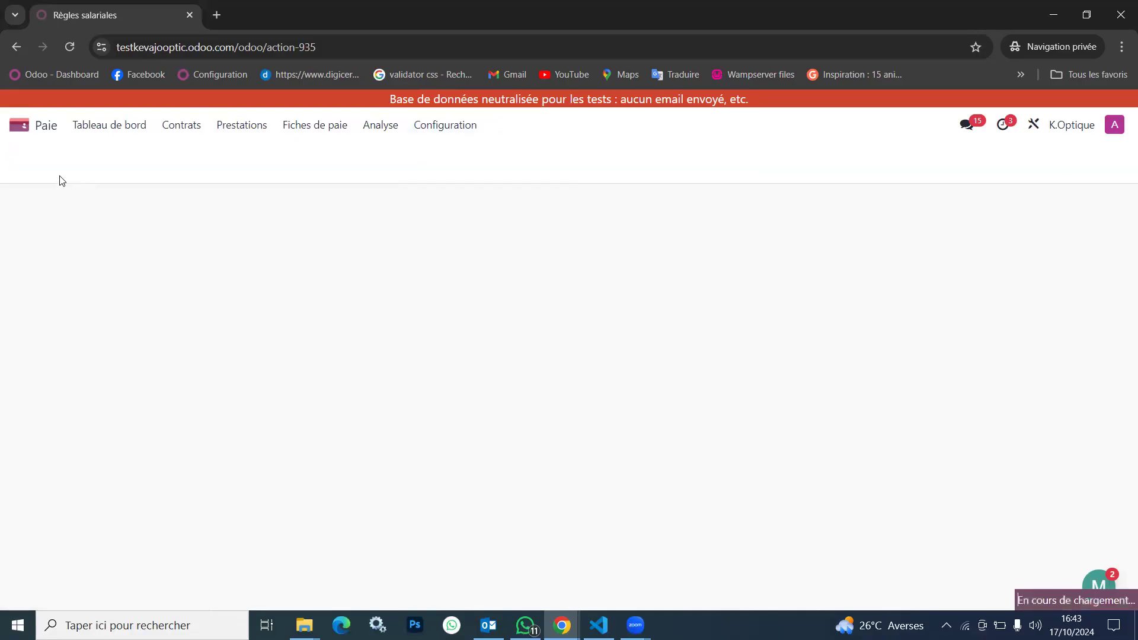
click(42, 161)
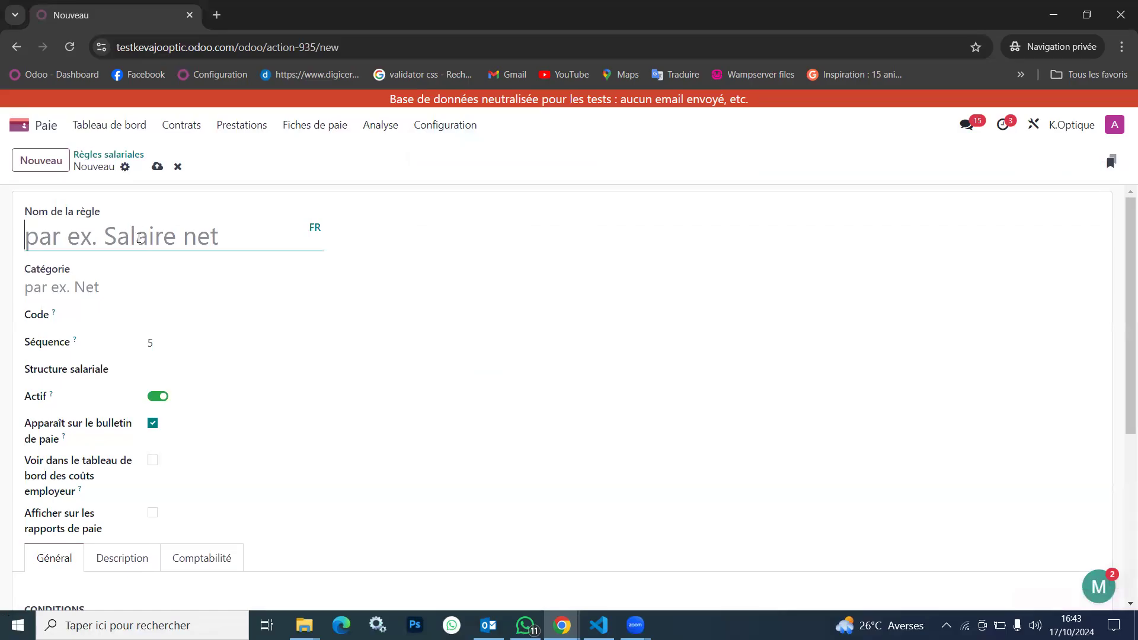
Name the salary rule "Avance sur salaire" and assign it to the Déduction category
text(Avan)
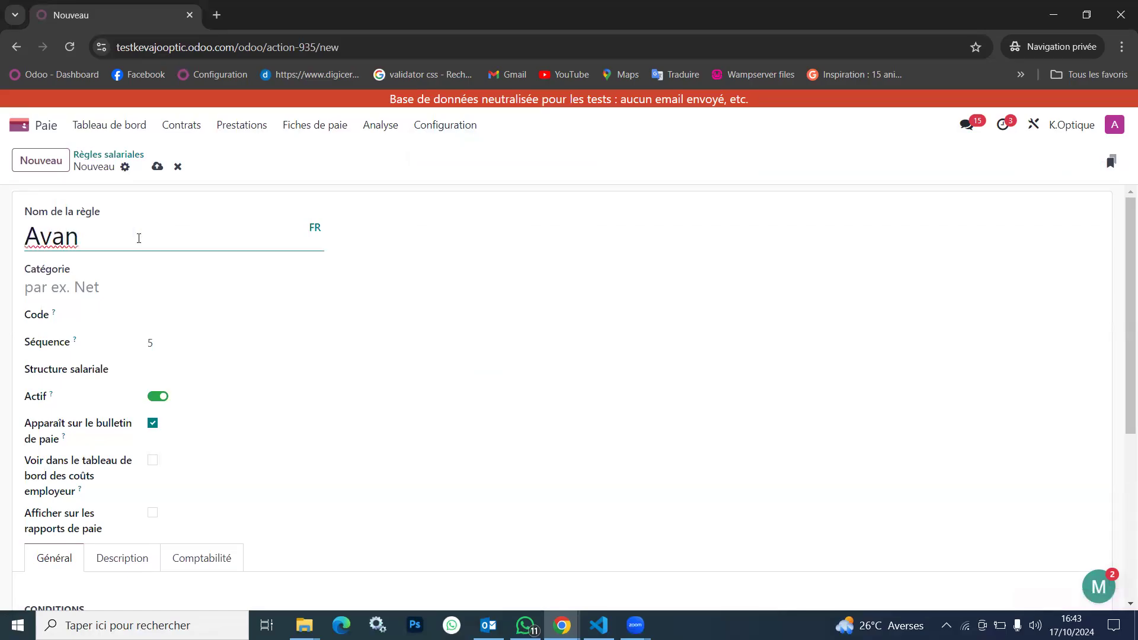
text(ce sur salaire)
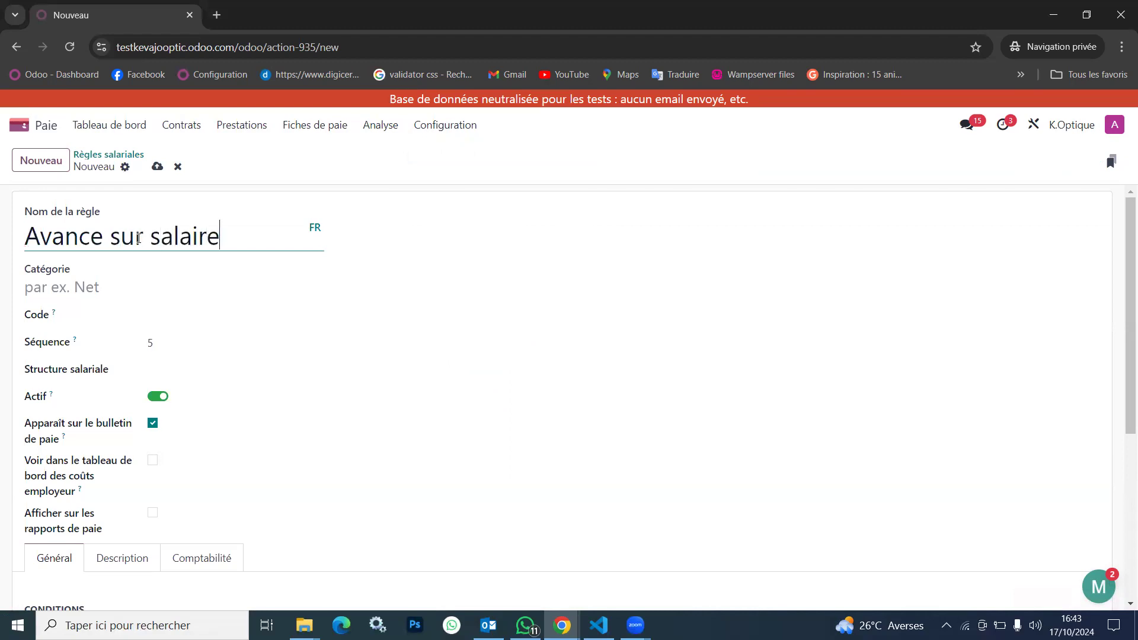
click(103, 293)
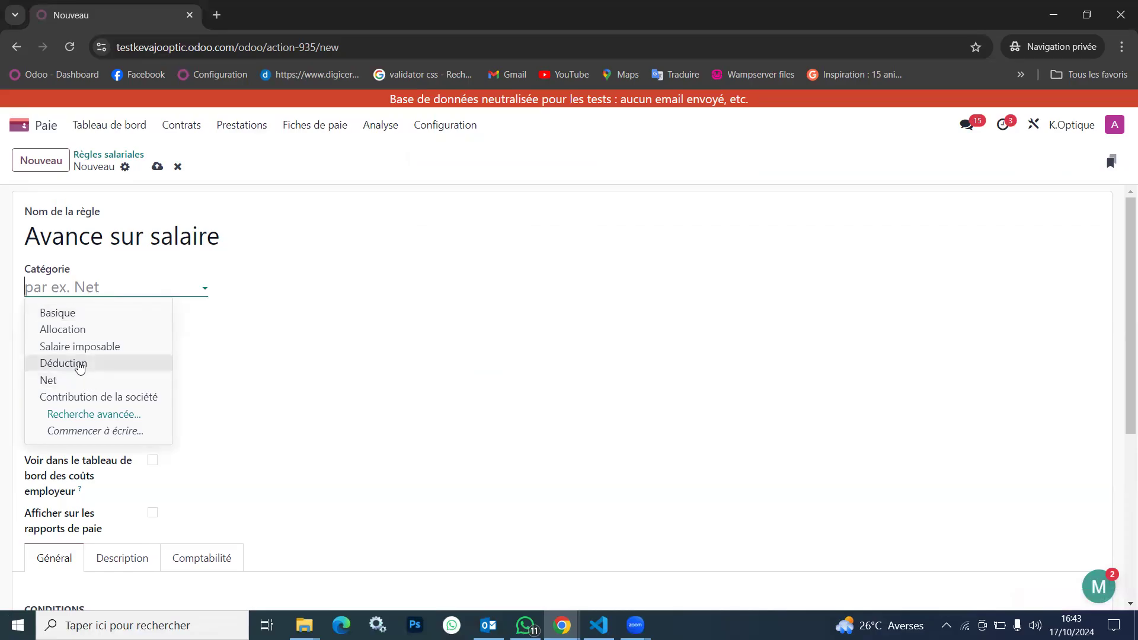
click(79, 365)
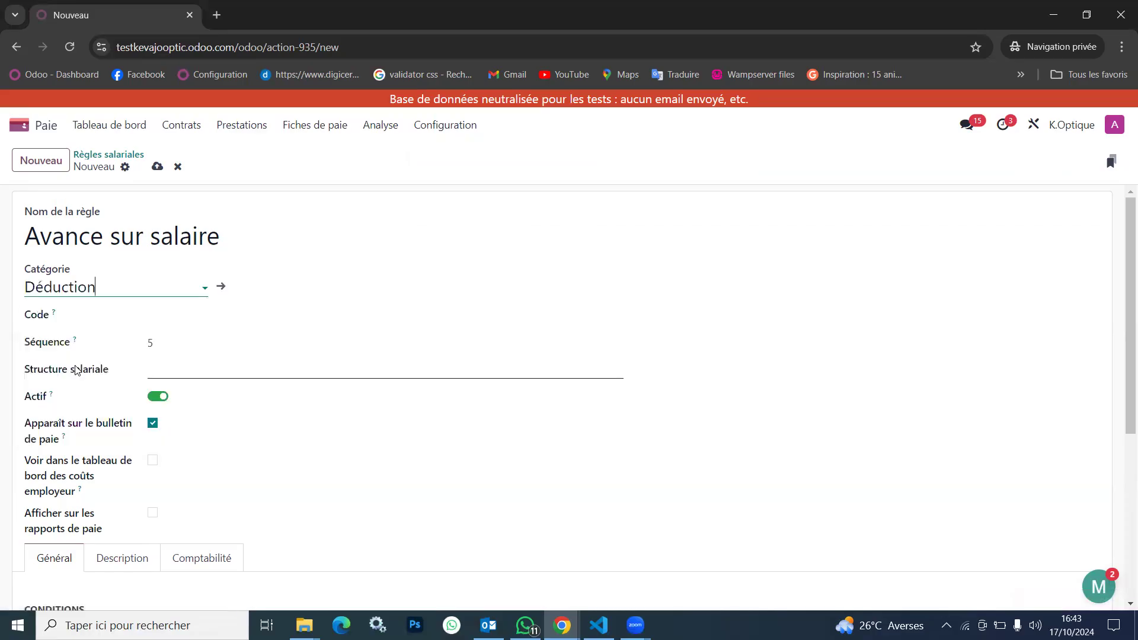
Set the rule's salary structure to Paie mensuelle and its code to AVS
click(209, 367)
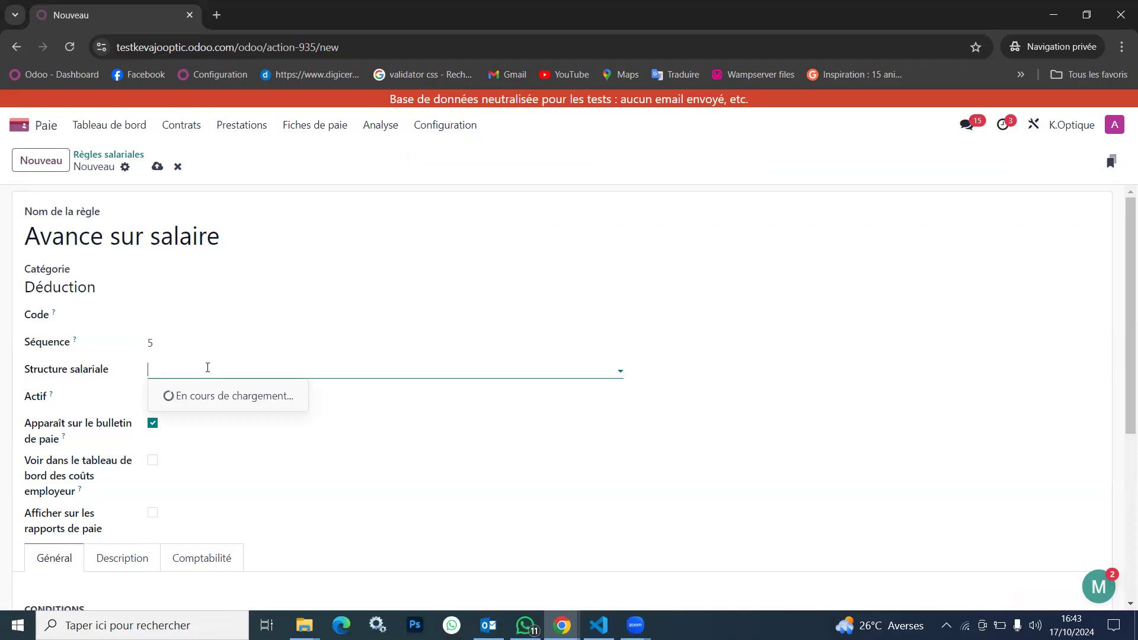
click(229, 396)
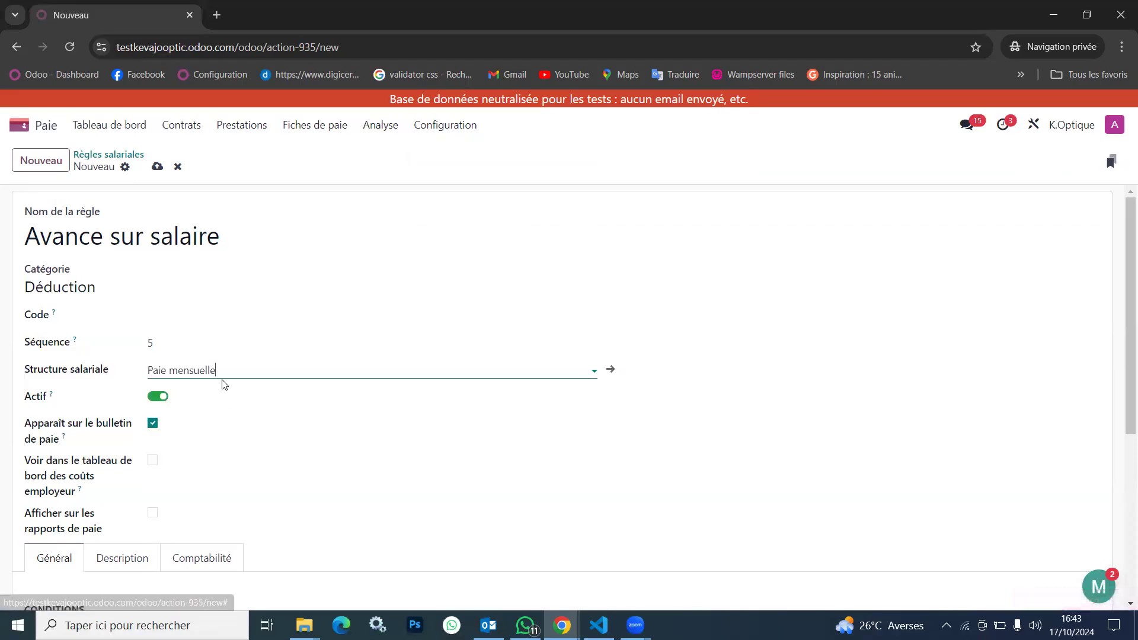
click(188, 316)
text(AVS)
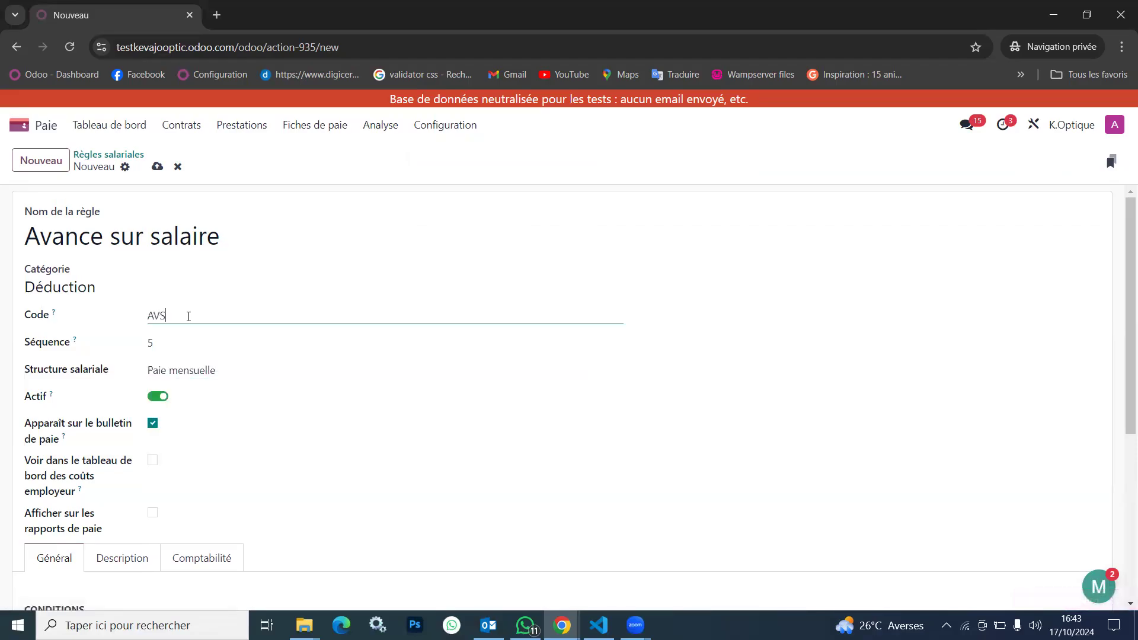
Base the rule's condition on a Python expression (Expression Python)
scroll(265, 363, down, 3)
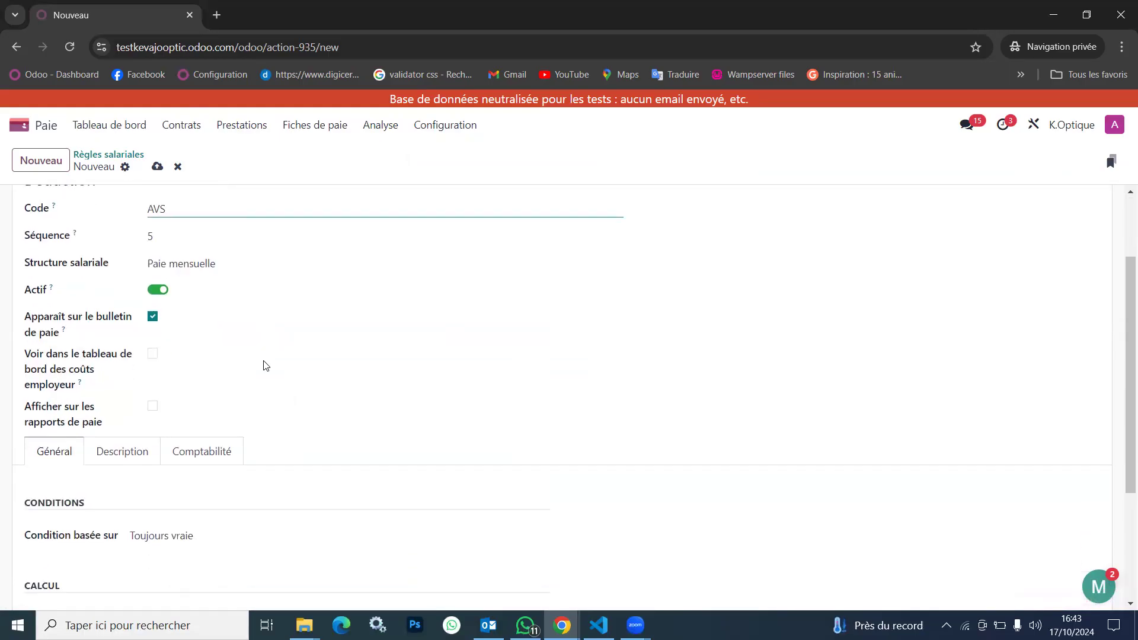
scroll(264, 363, down, 1)
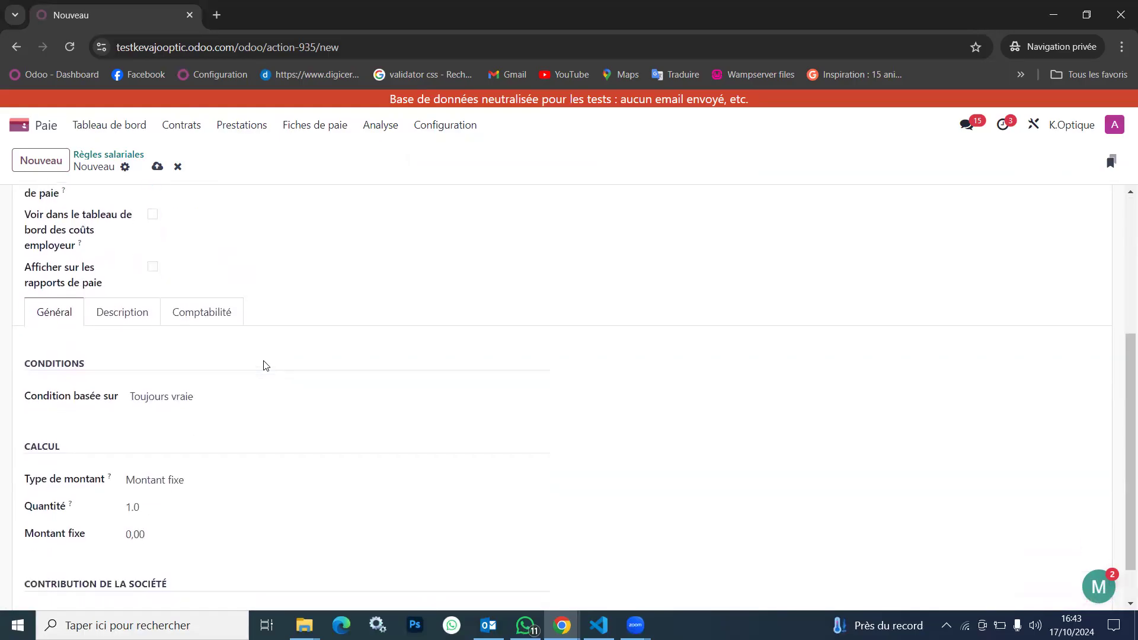
scroll(211, 432, down, 1)
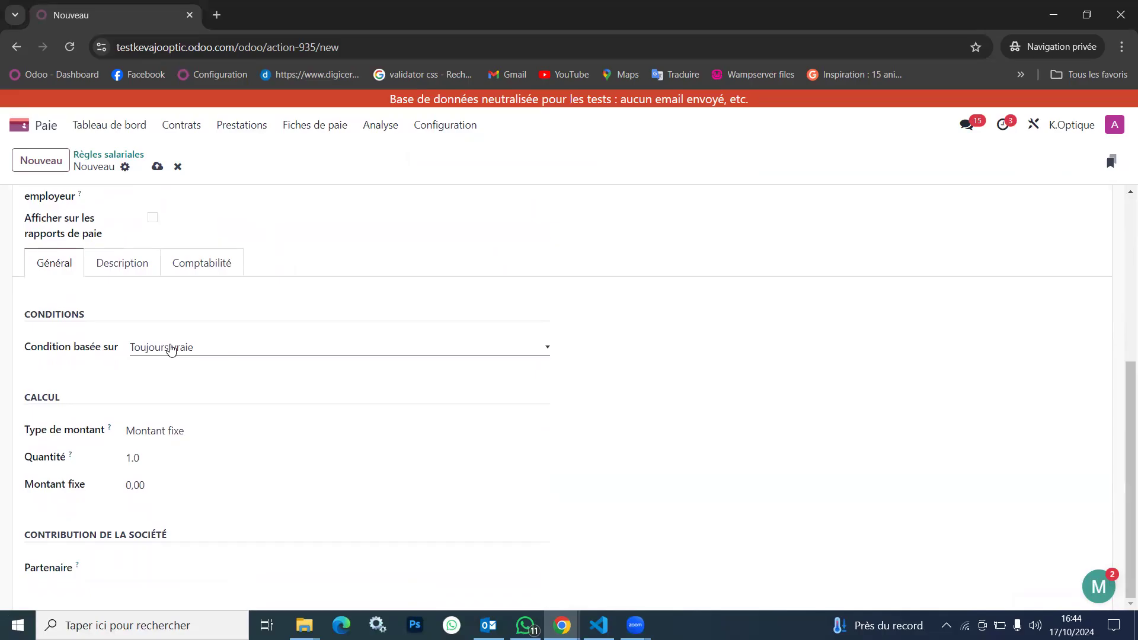
click(170, 348)
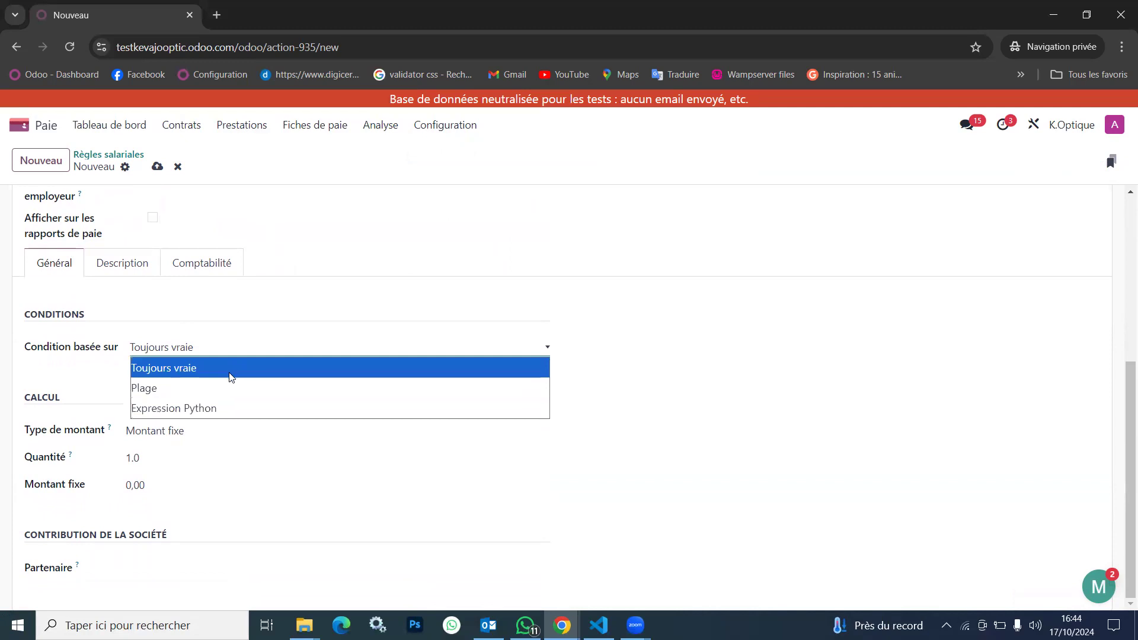
click(216, 409)
Replace rules['NET'] with inputs['inputs'] in the result line of the Python condition
scroll(286, 469, down, 4)
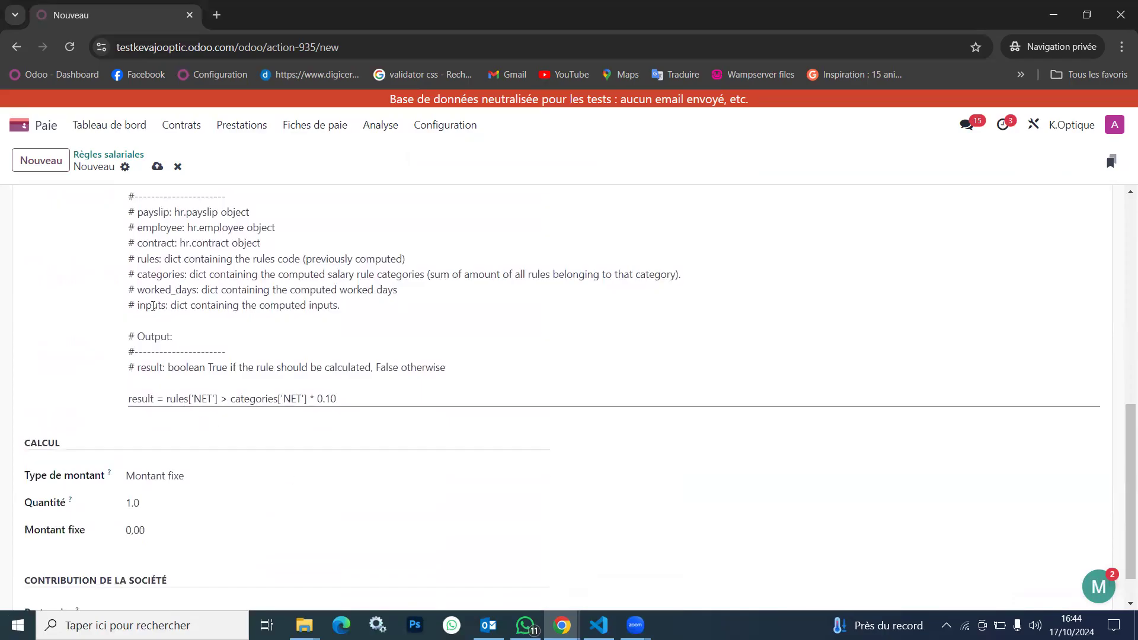
click(151, 304)
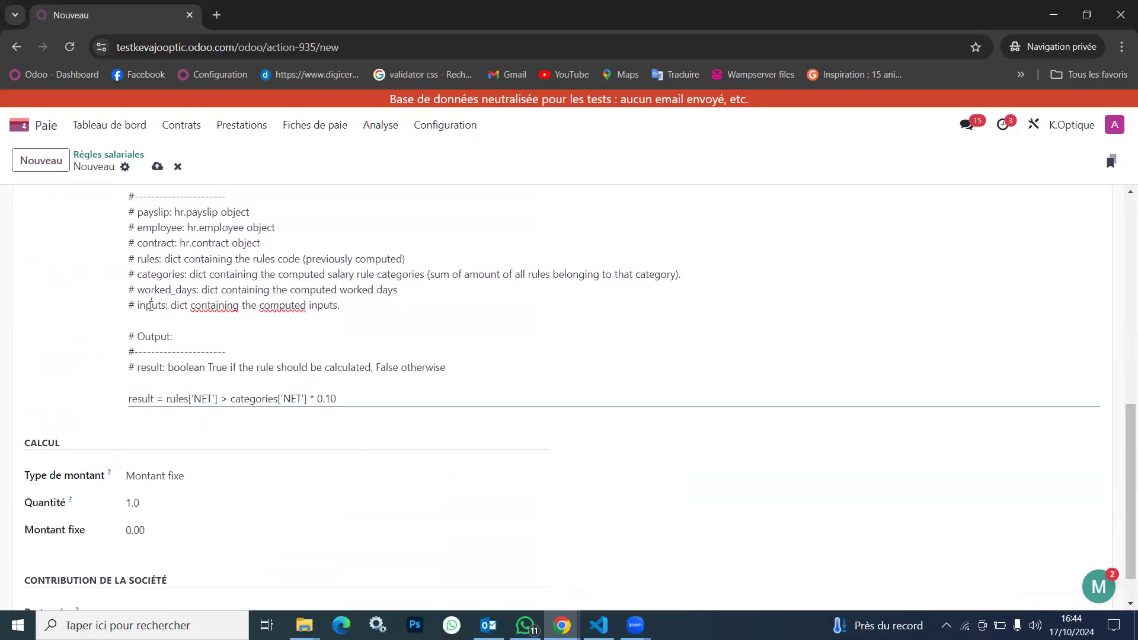
double_click(151, 305)
key(ctrl+c)
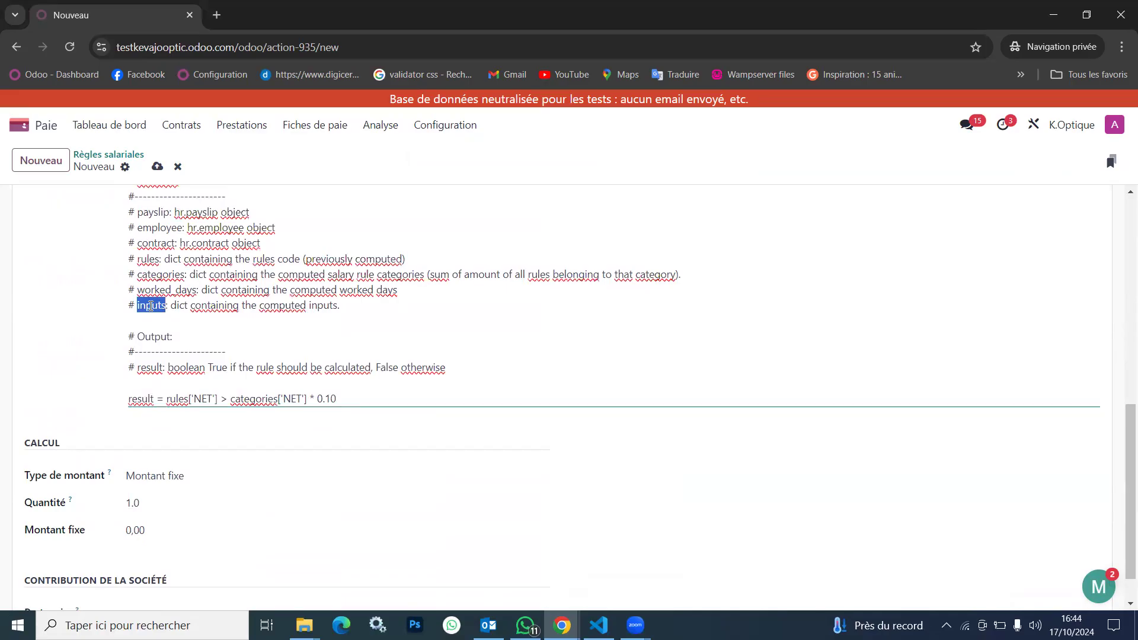
drag(336, 399, 166, 401)
double_click(181, 400)
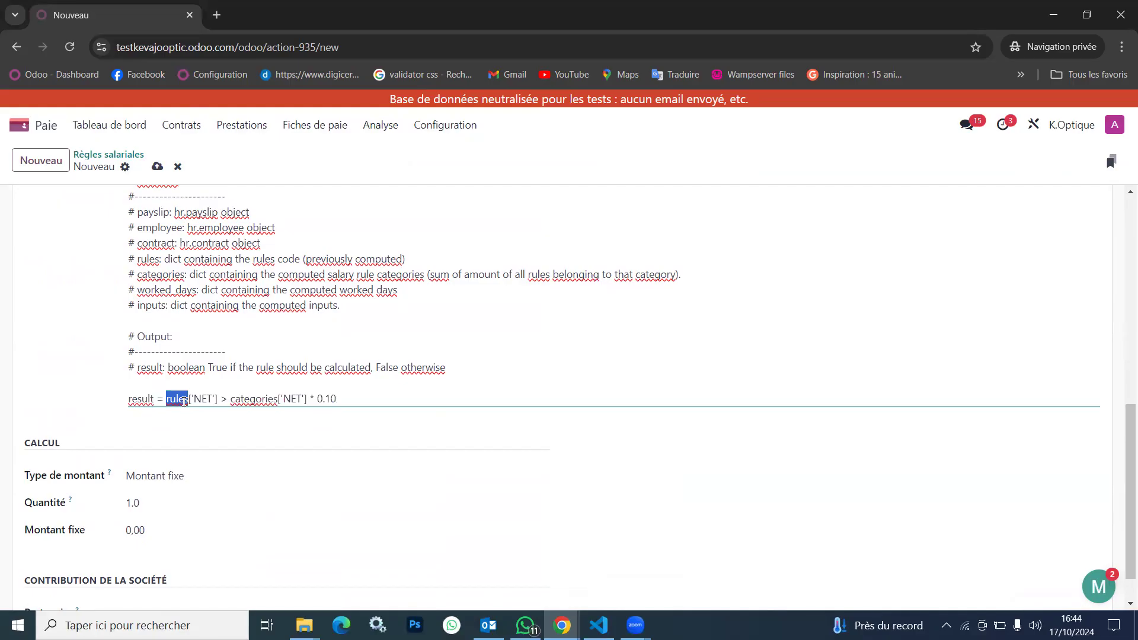
double_click(205, 399)
key(ctrl+v)
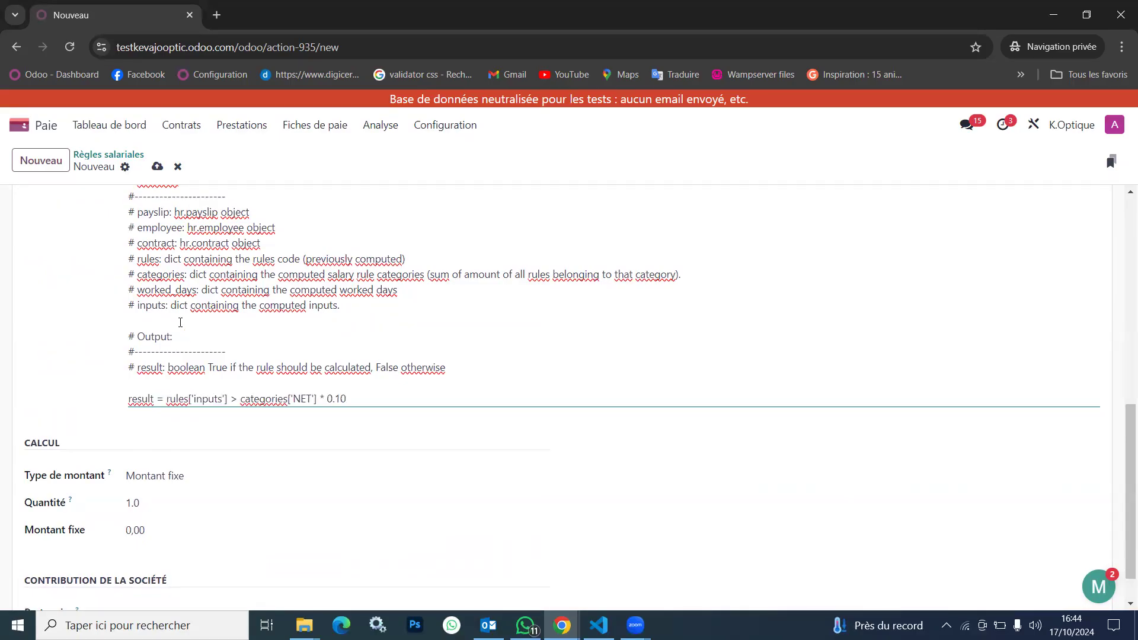
double_click(154, 305)
key(ctrl+c)
double_click(177, 398)
key(ctrl+v)
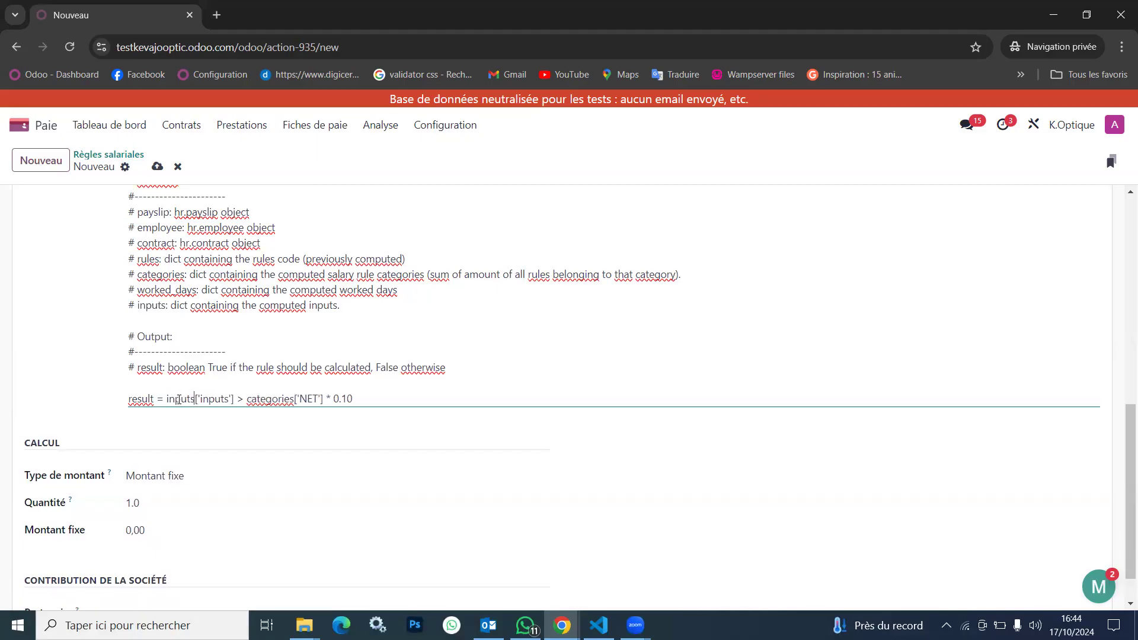
Remove the comparison with the NET category so the condition reads result = inputs['inputs']
click(234, 401)
key(shift+End)
key(BackSpace)
text(and)
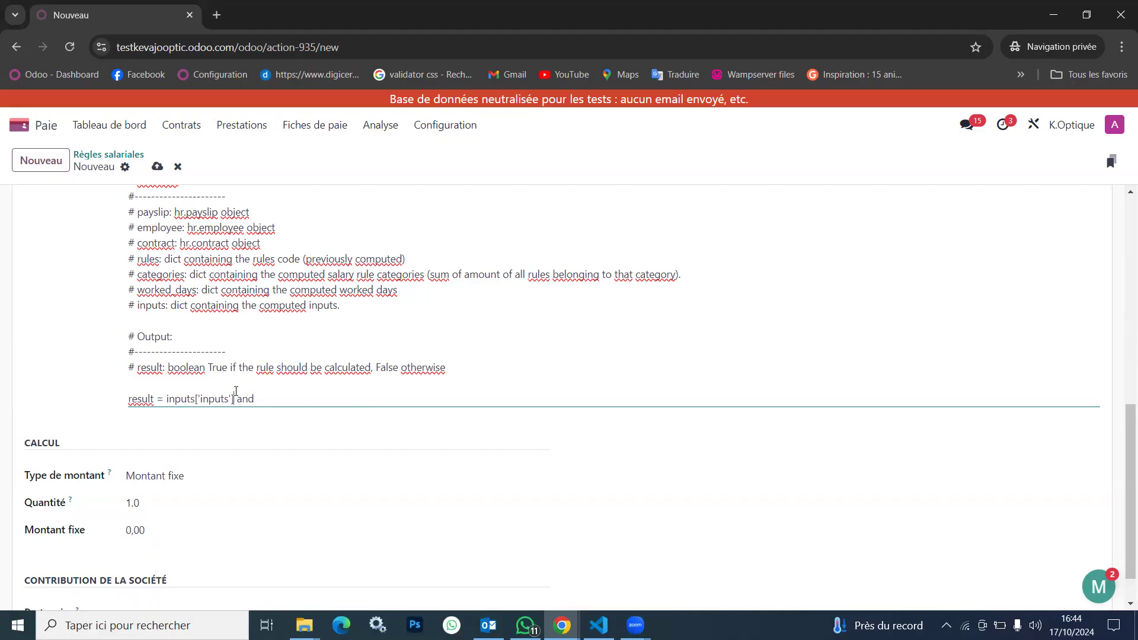
drag(235, 392, 165, 394)
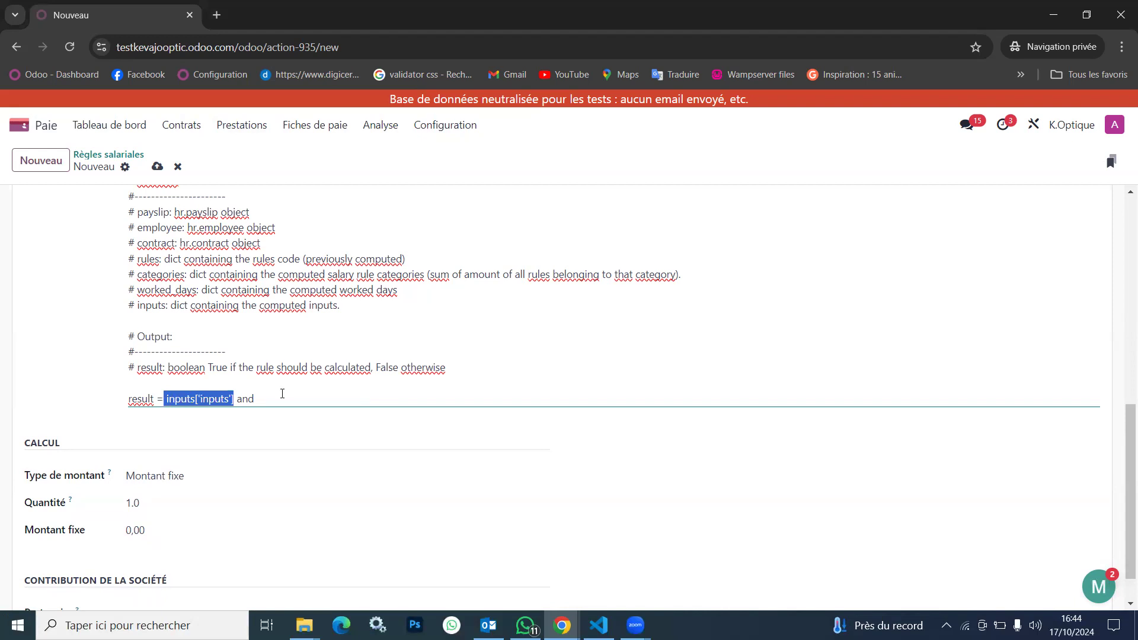
click(247, 399)
key(BackSpace)
key(BackSpace)
key(BackSpace)
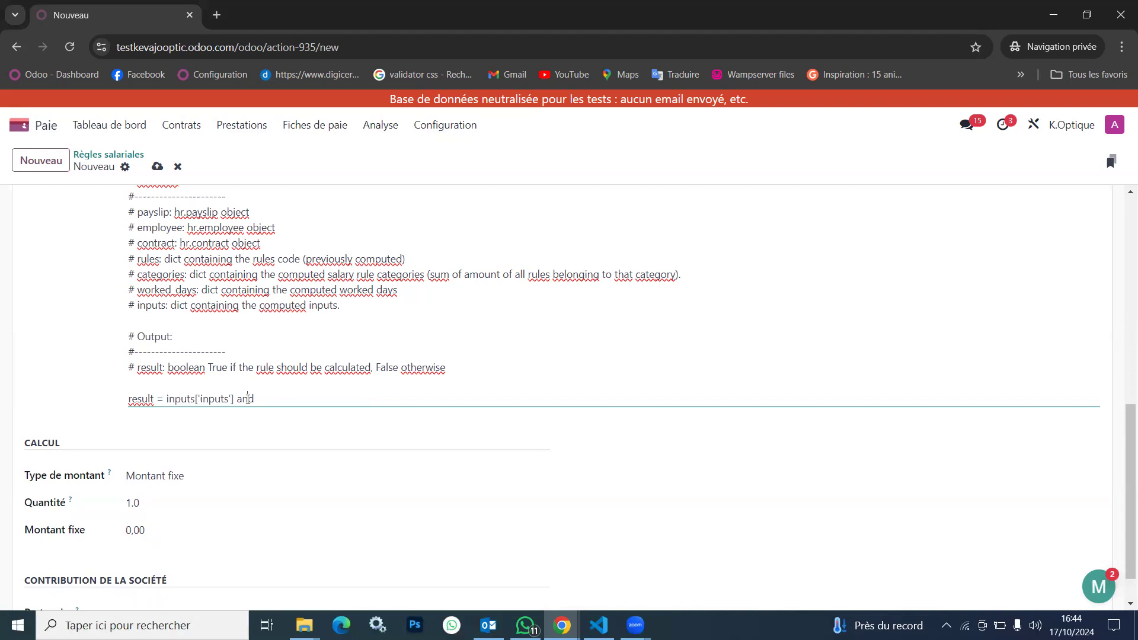
Copy the inputs['inputs'] expression from the condition and set the rule's amount type to Code Python
drag(244, 399, 166, 403)
key(ctrl+c)
scroll(166, 402, up, 3)
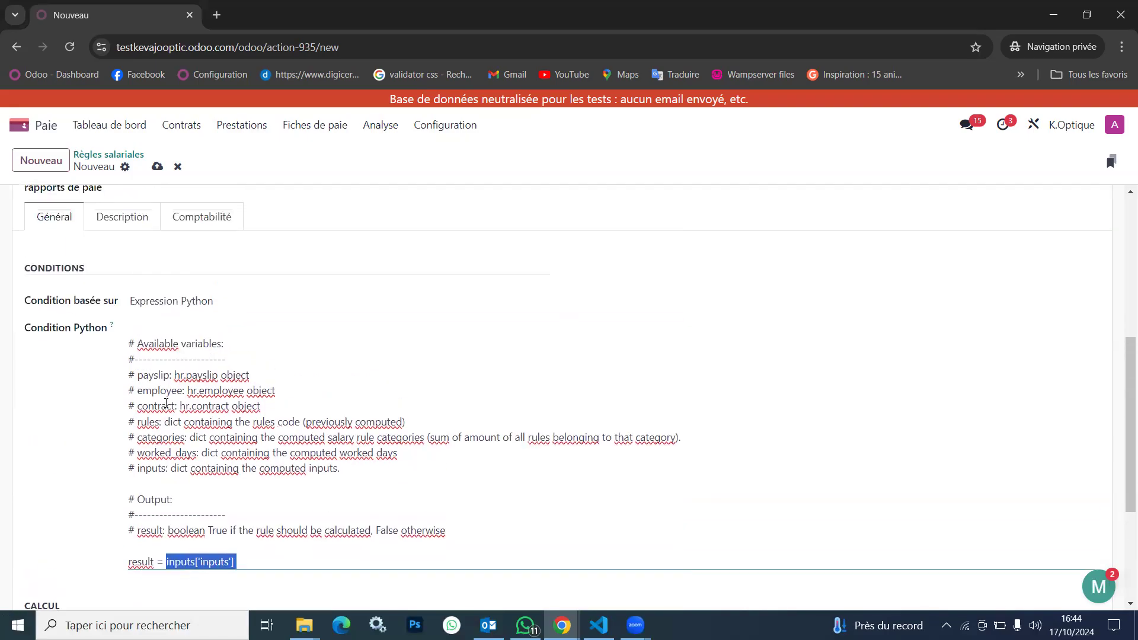
scroll(221, 360, down, 3)
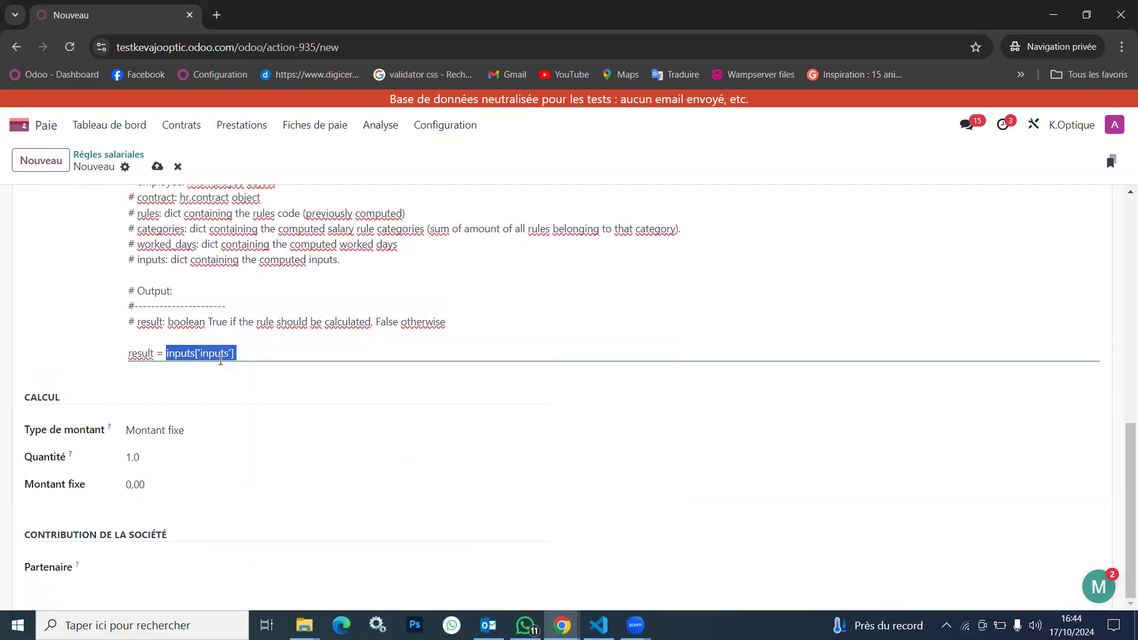
click(195, 429)
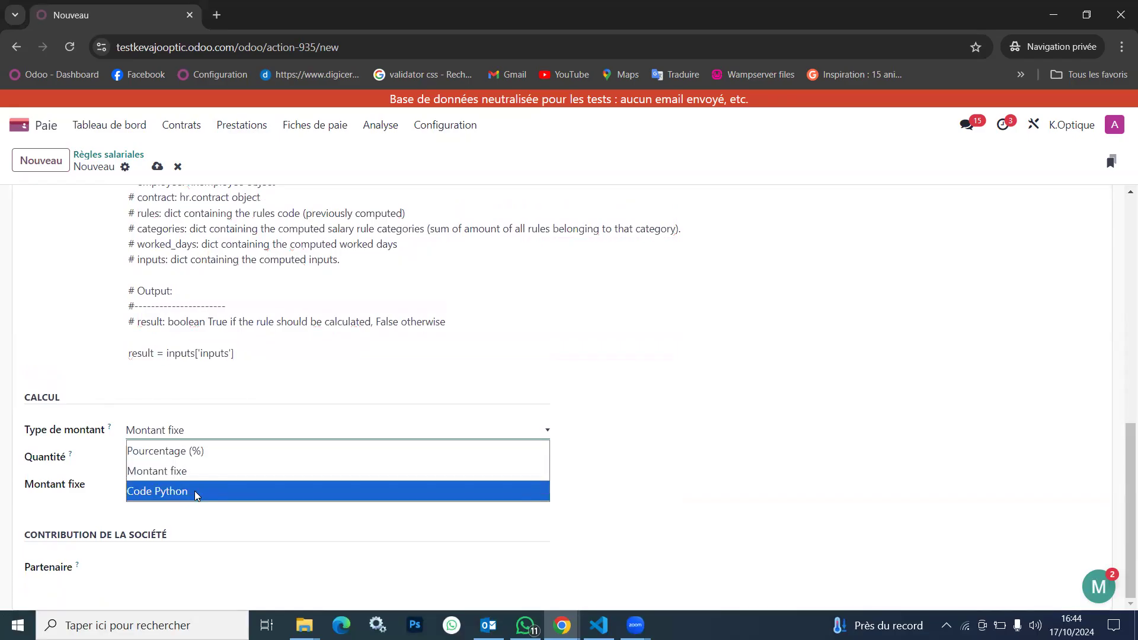
click(193, 492)
drag(242, 490, 66, 508)
key(ctrl+v)
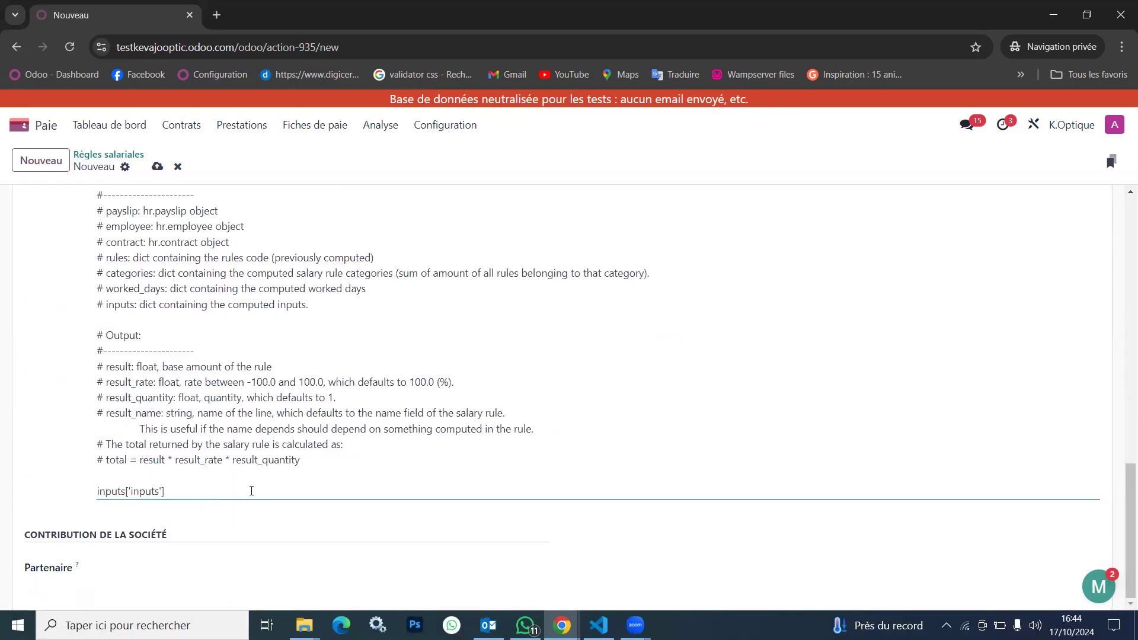
key(ctrl+z)
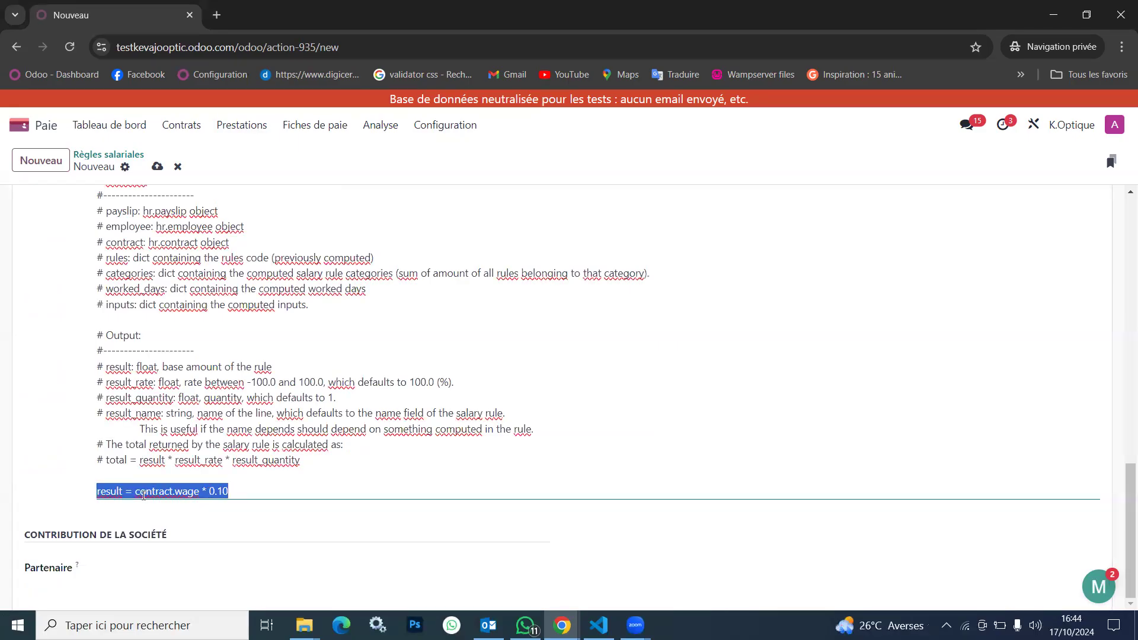
Replace contract.wage * 0.10 in the amount's Python code with the condition's expression, giving result = inputs['inputs']
scroll(289, 329, up, 3)
click(166, 244)
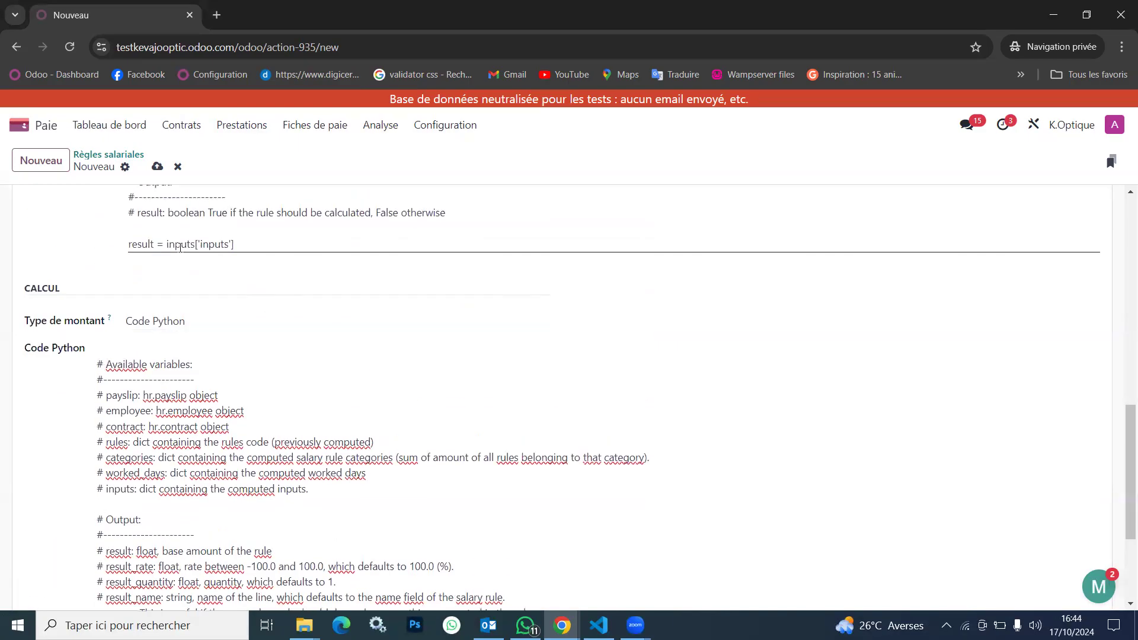
drag(166, 244, 248, 237)
key(ctrl+c)
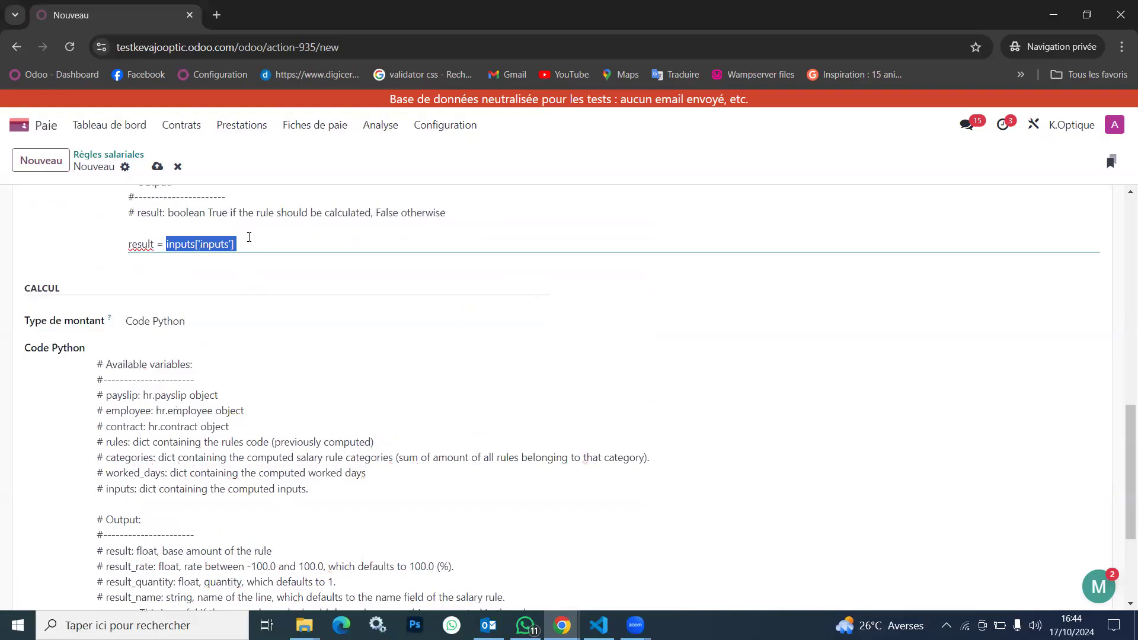
scroll(249, 237, down, 3)
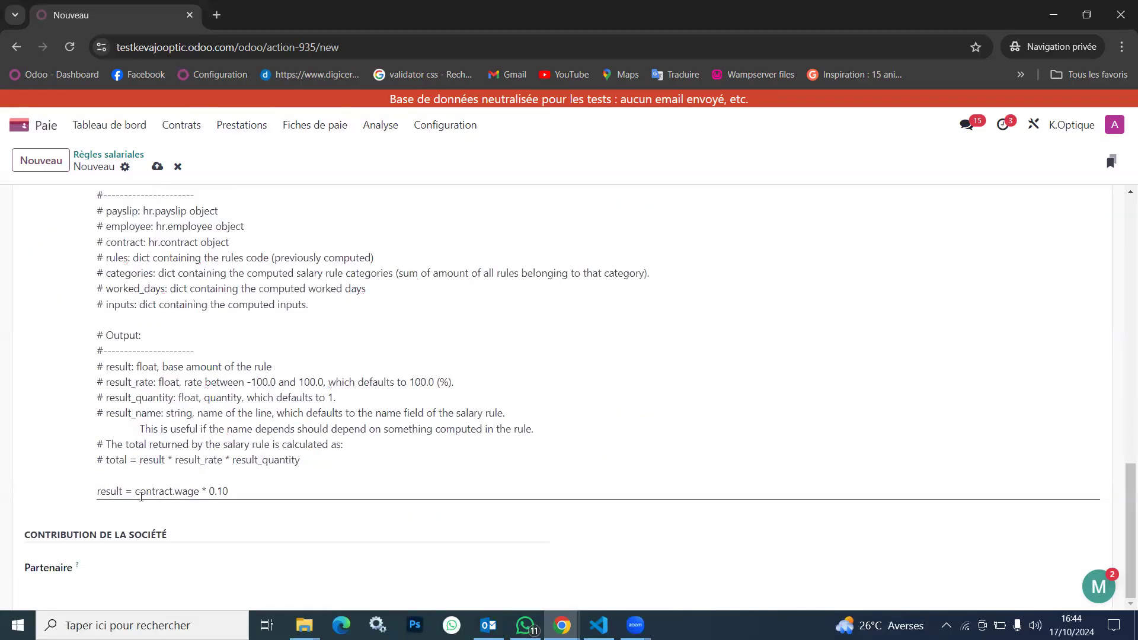
drag(136, 493, 253, 489)
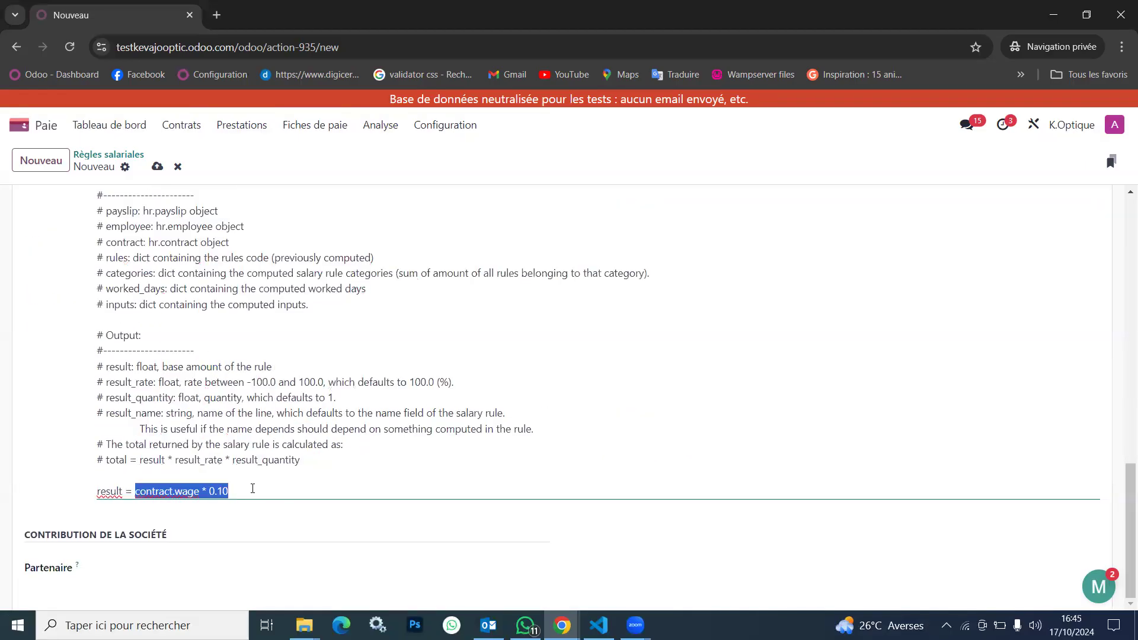
key(ctrl+v)
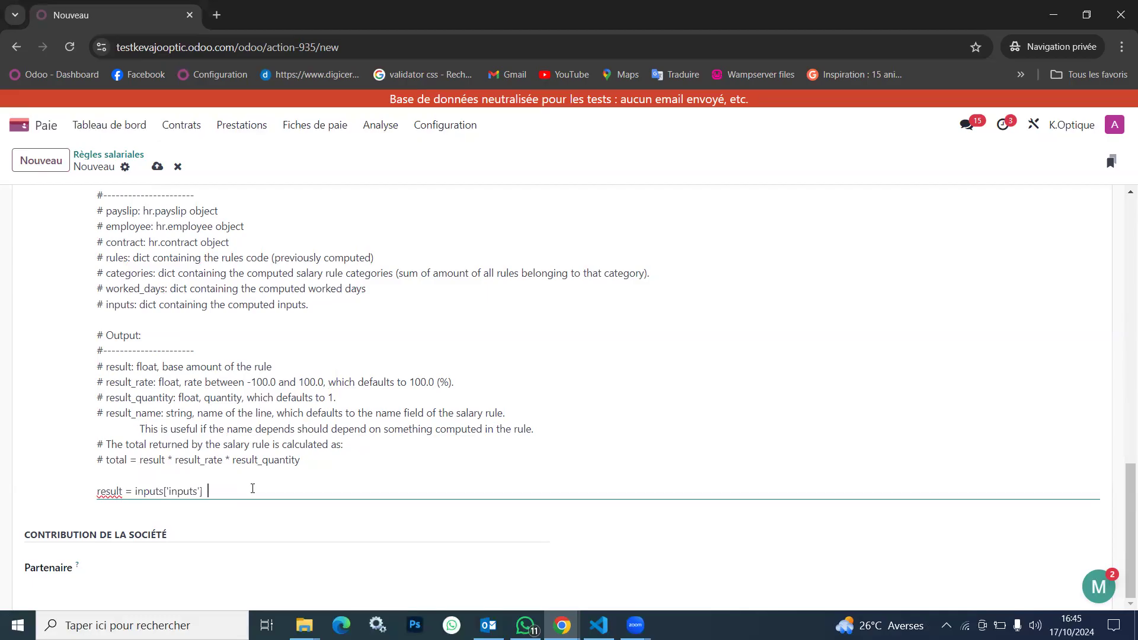
Extend the amount's Python code to result = inputs['inputs'] and inputs['inputs'].amount
text(and)
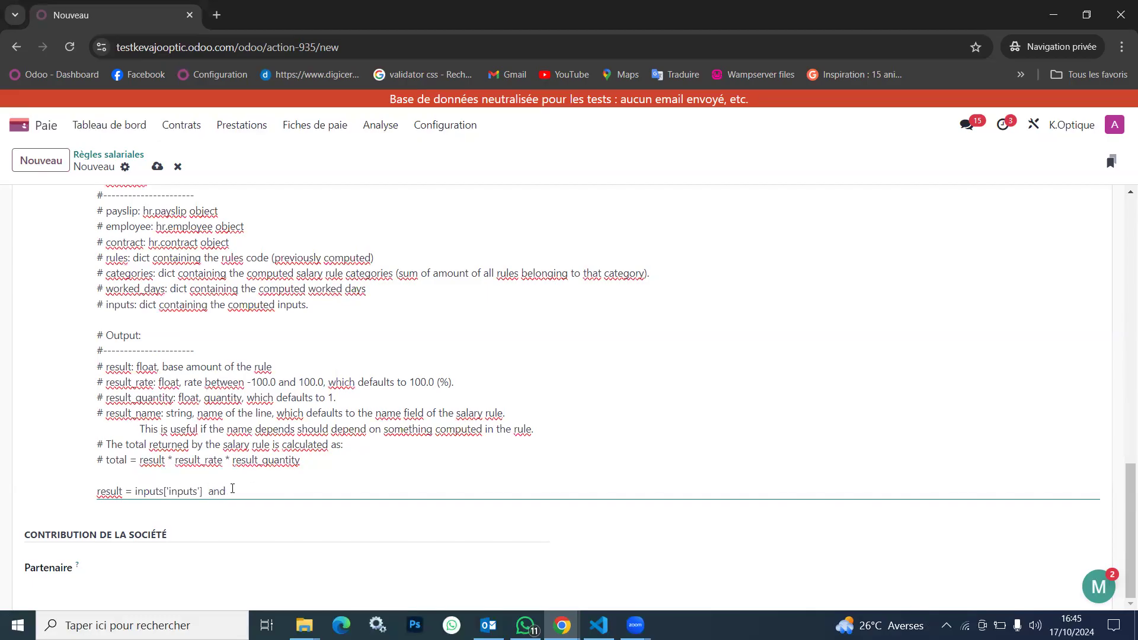
drag(203, 490, 135, 490)
key(ctrl+c)
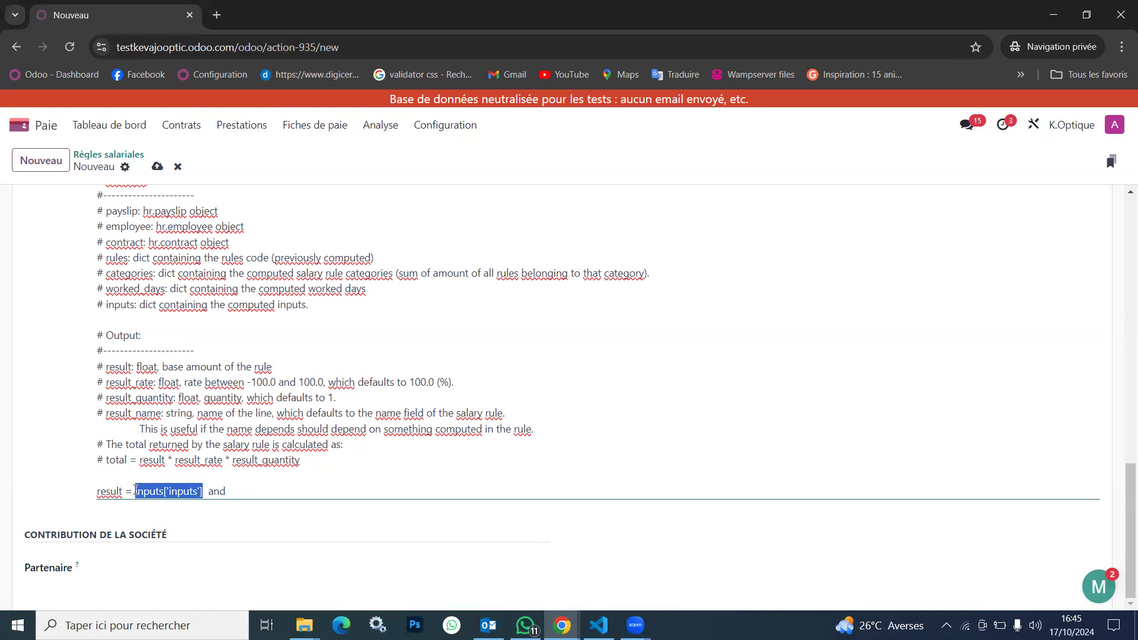
click(255, 492)
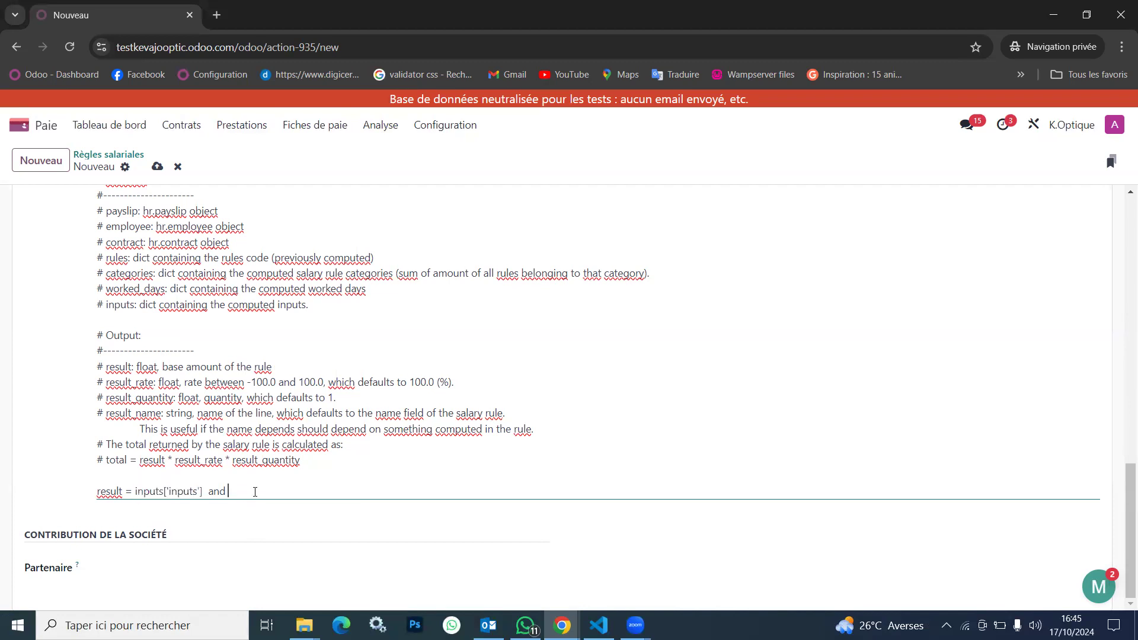
key(ctrl+v)
text(.amount)
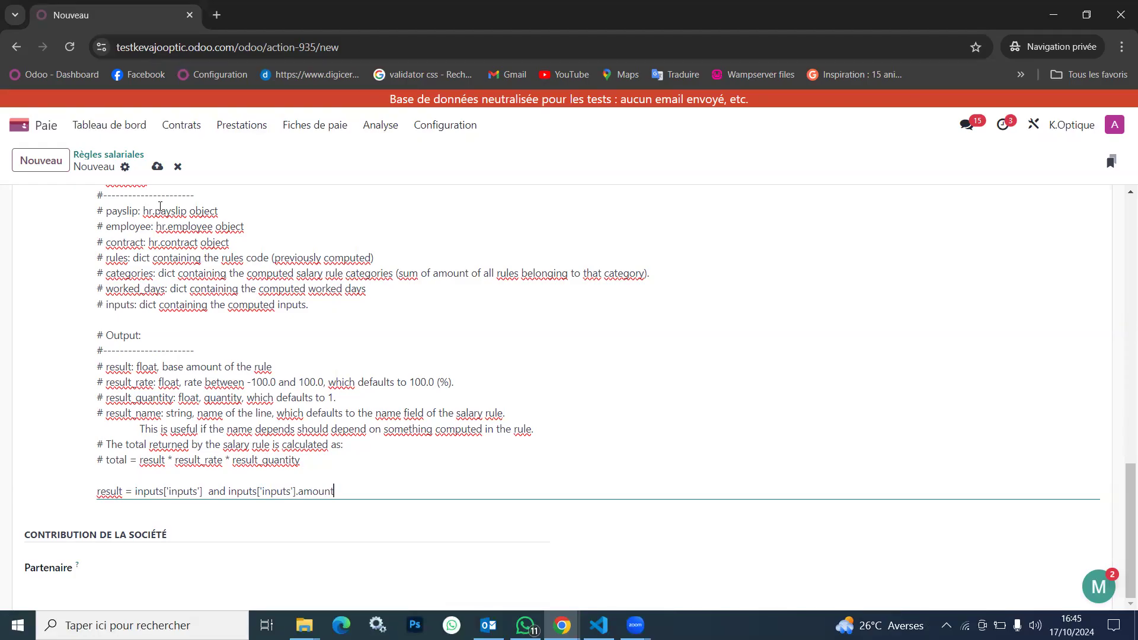
Save the new Avance sur salaire salary rule
scroll(160, 206, up, 1)
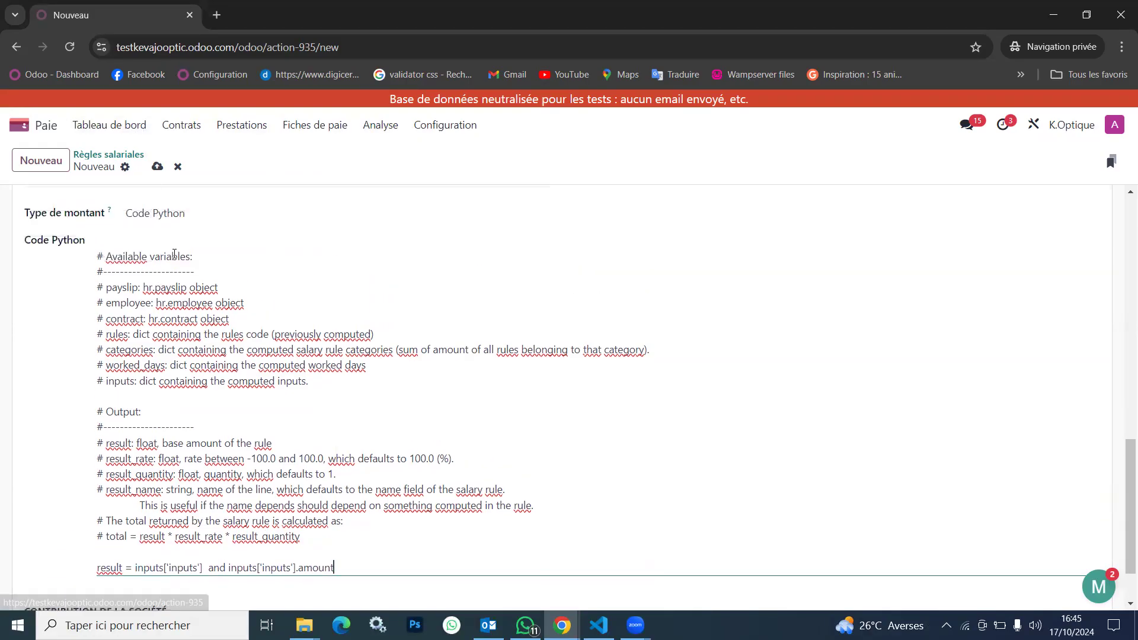
scroll(174, 253, up, 5)
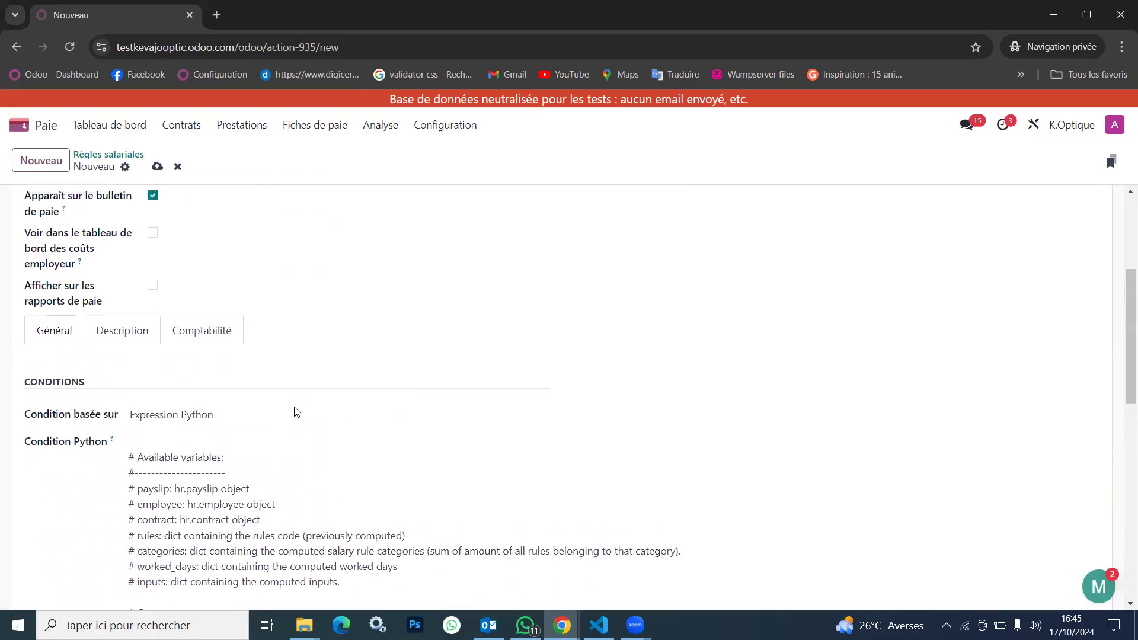
scroll(135, 334, up, 2)
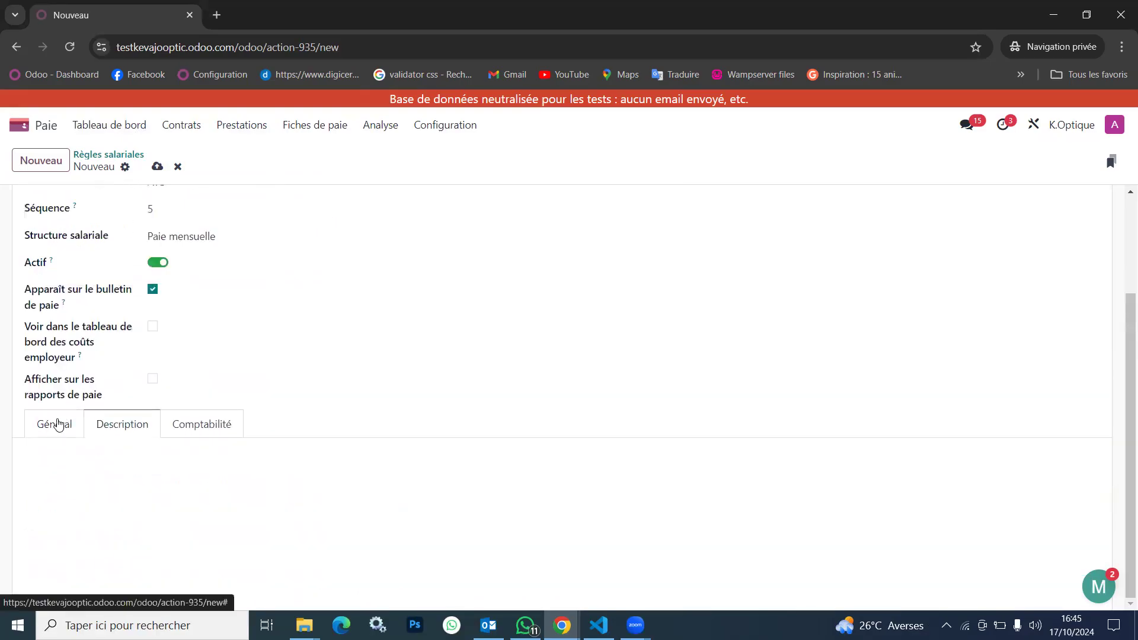
click(55, 424)
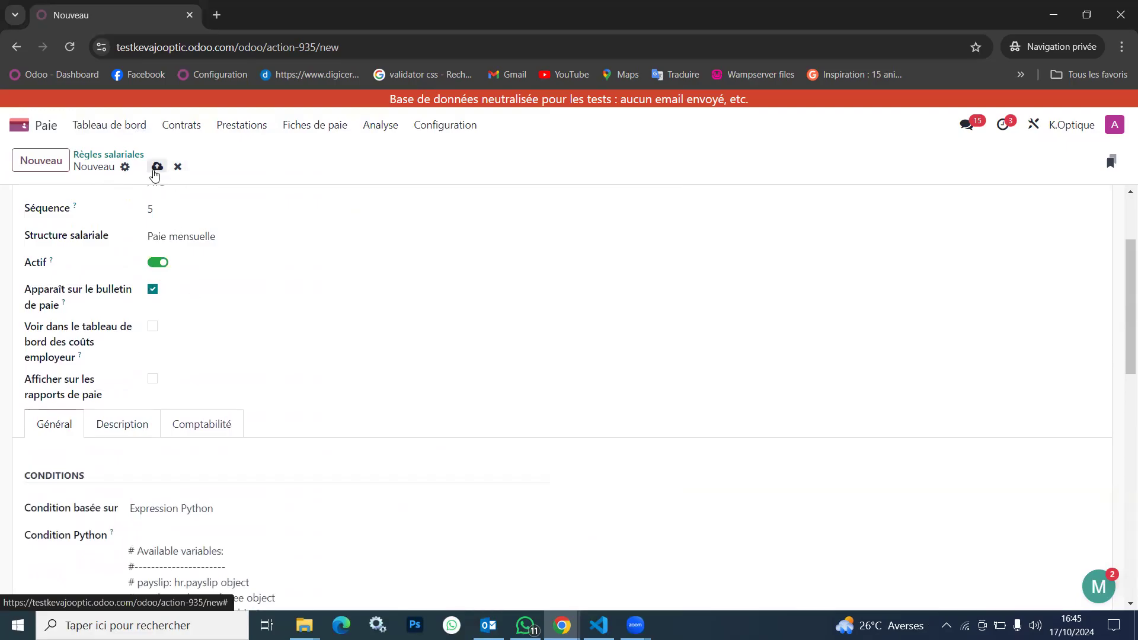
click(157, 166)
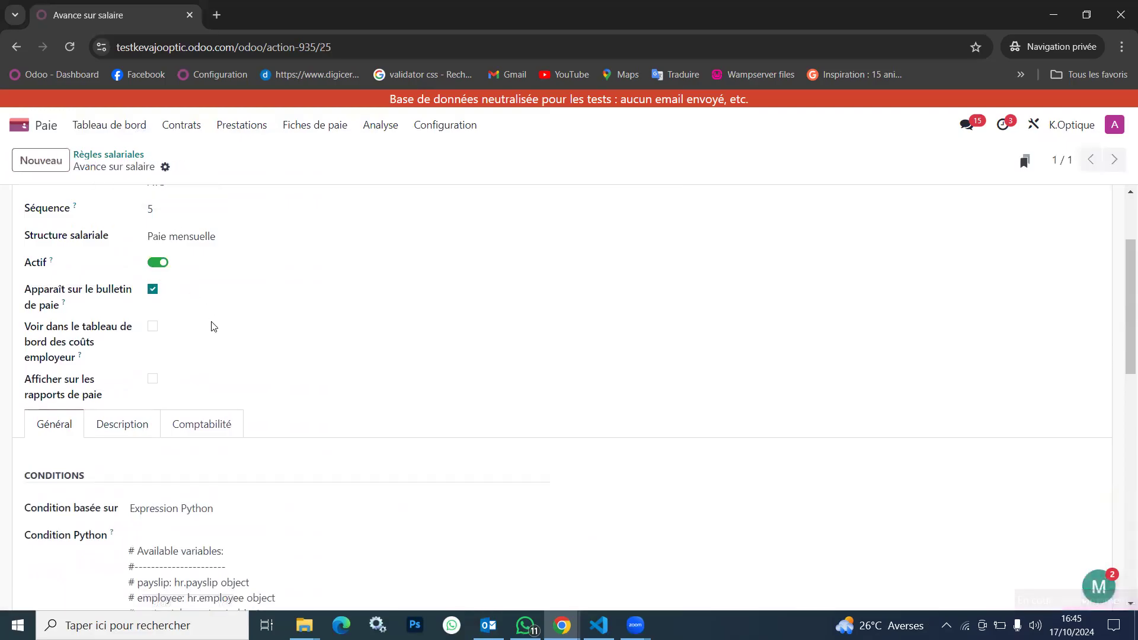
Review the saved Avance sur salaire rule, including its general fields, Python condition and amount code
scroll(258, 393, up, 2)
scroll(258, 393, down, 3)
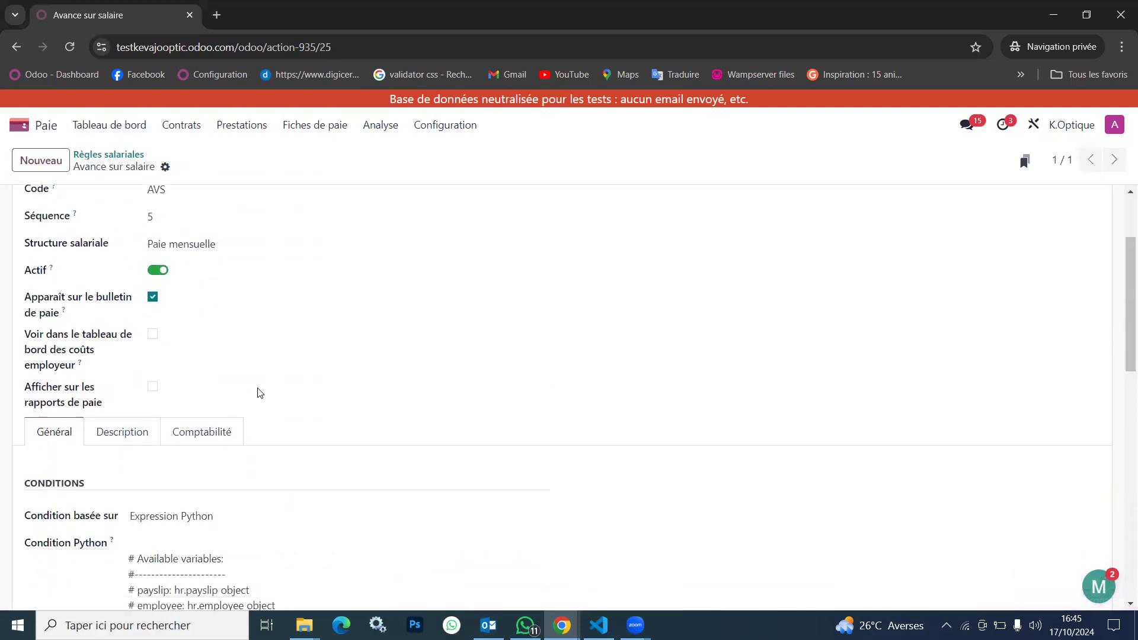
scroll(258, 393, down, 10)
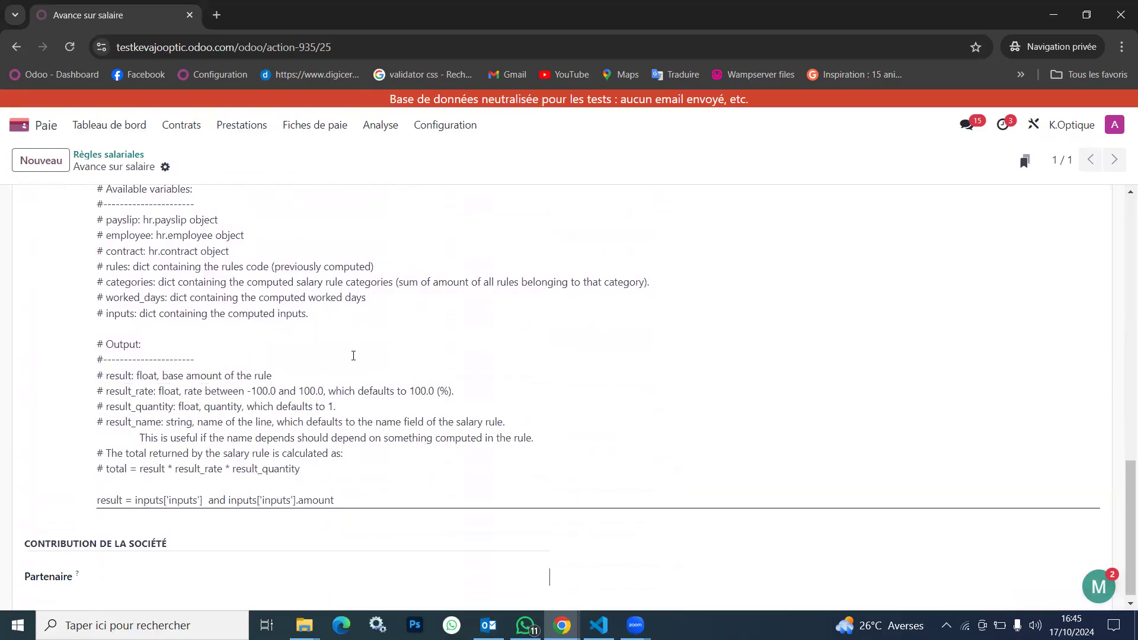
scroll(353, 355, up, 10)
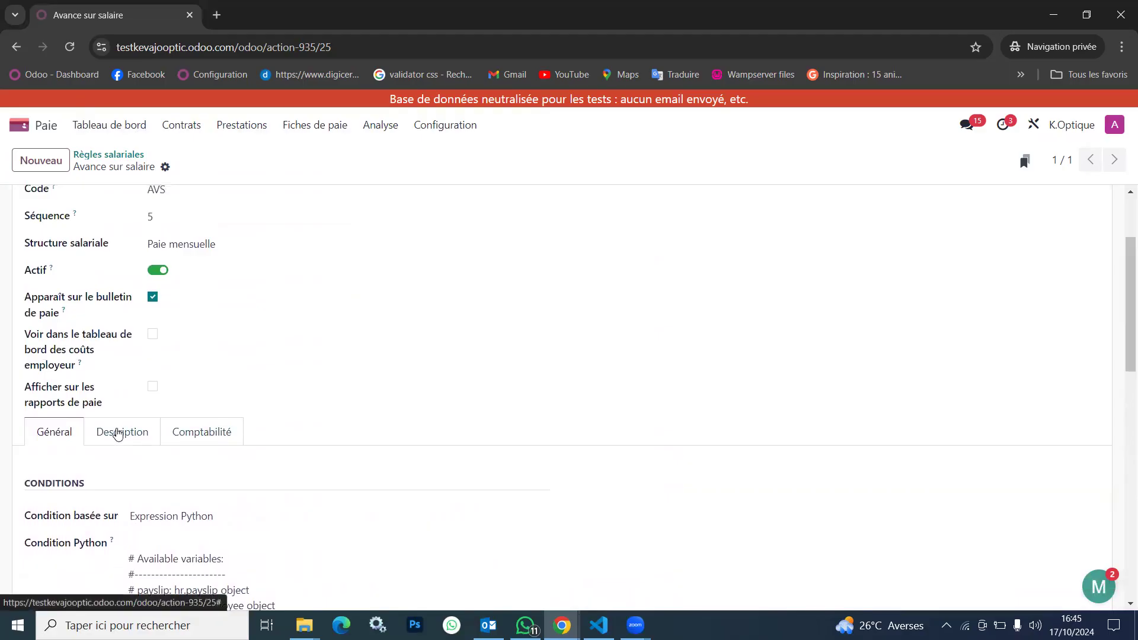
scroll(201, 256, up, 2)
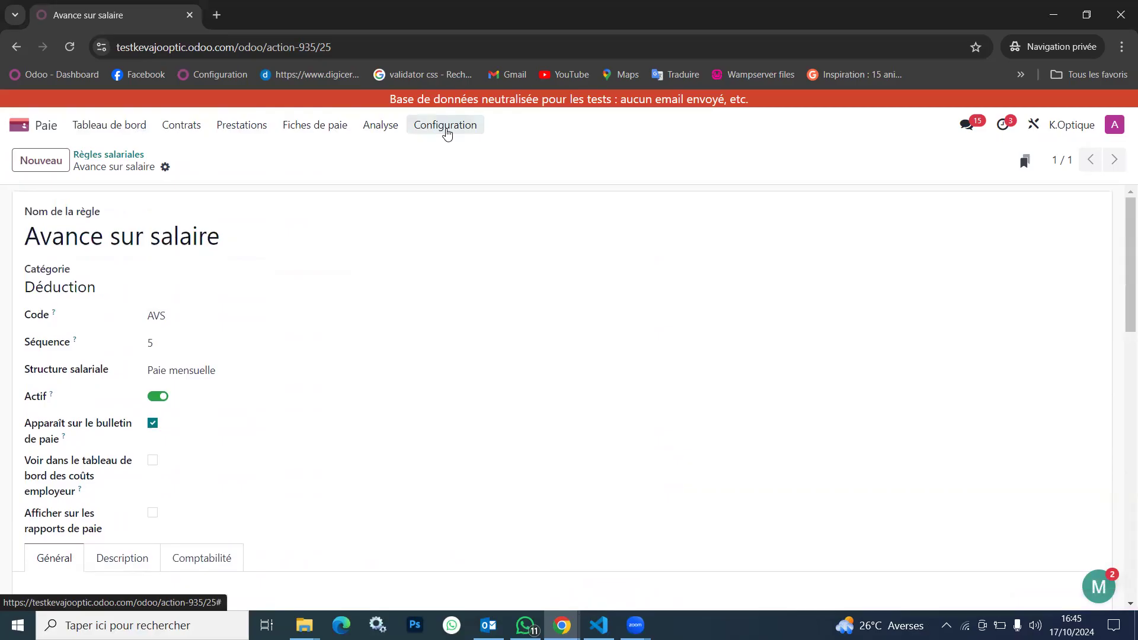
click(446, 127)
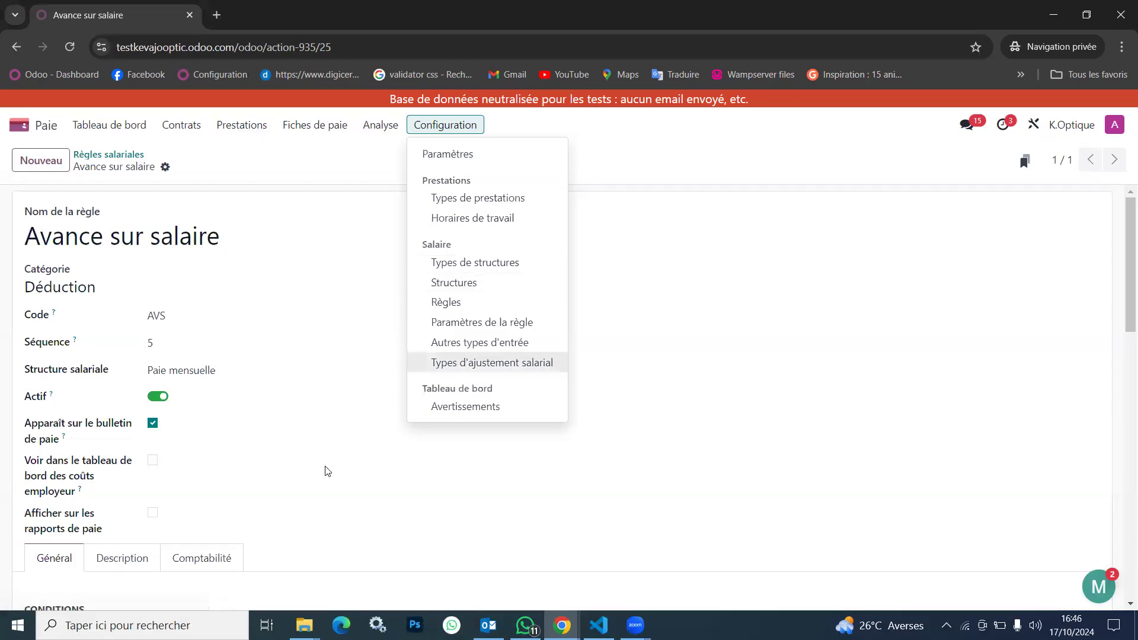
scroll(325, 465, down, 7)
scroll(325, 465, down, 1)
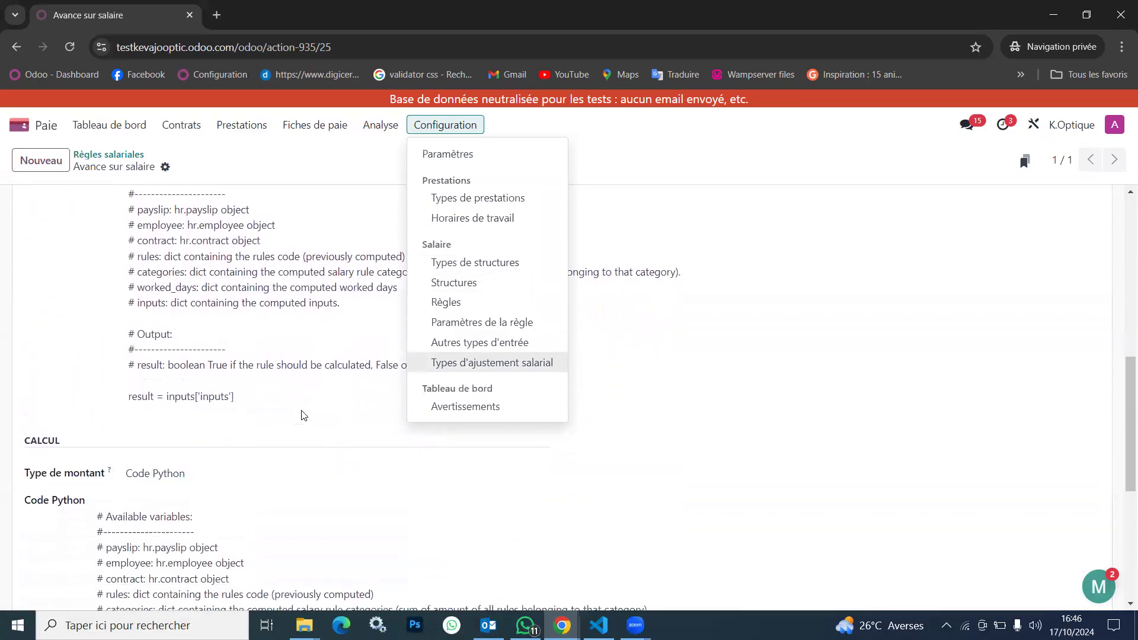
scroll(293, 404, down, 4)
scroll(292, 403, down, 2)
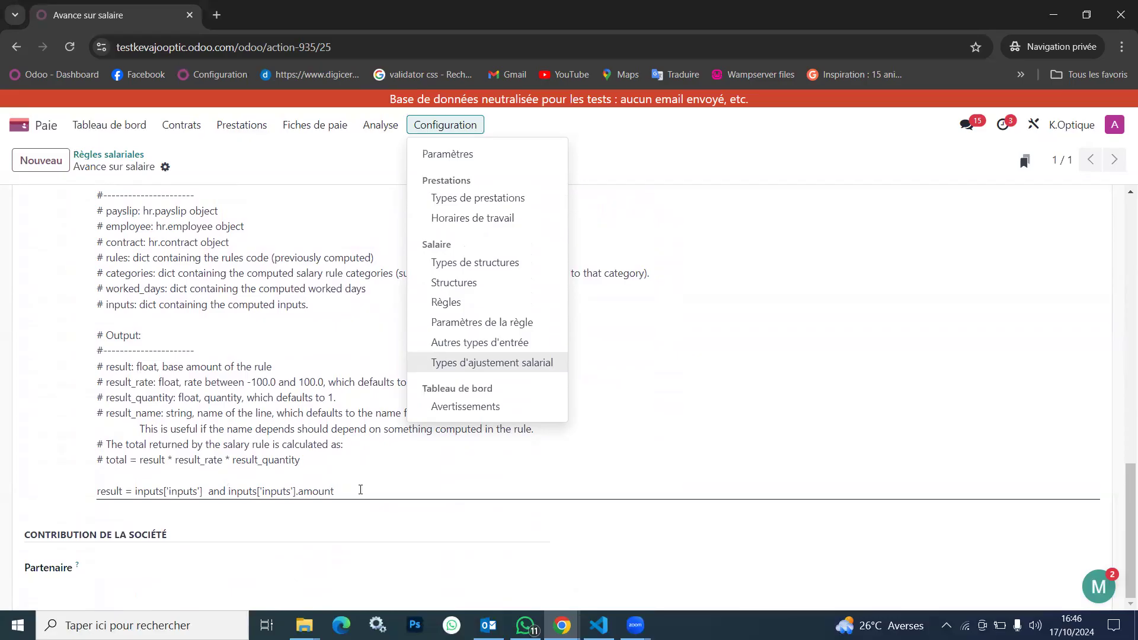
scroll(360, 489, up, 5)
scroll(250, 278, up, 3)
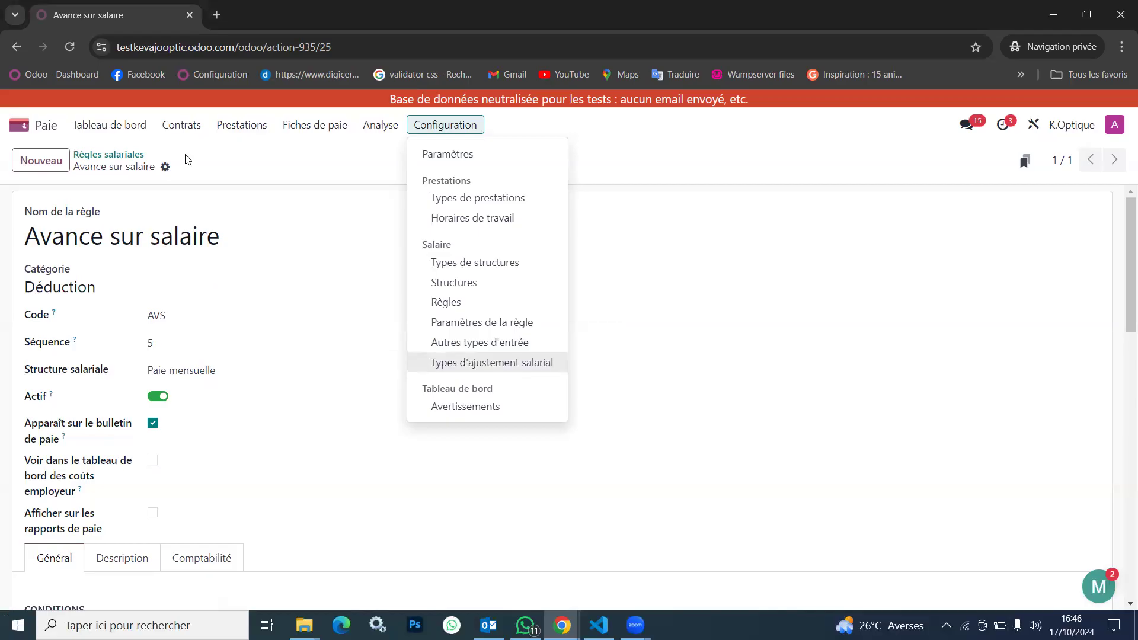
In the Net à payer rule of the Paie mensuelle structure, subtract categories['DED'] instead of adding it in the Python code, and save
click(137, 154)
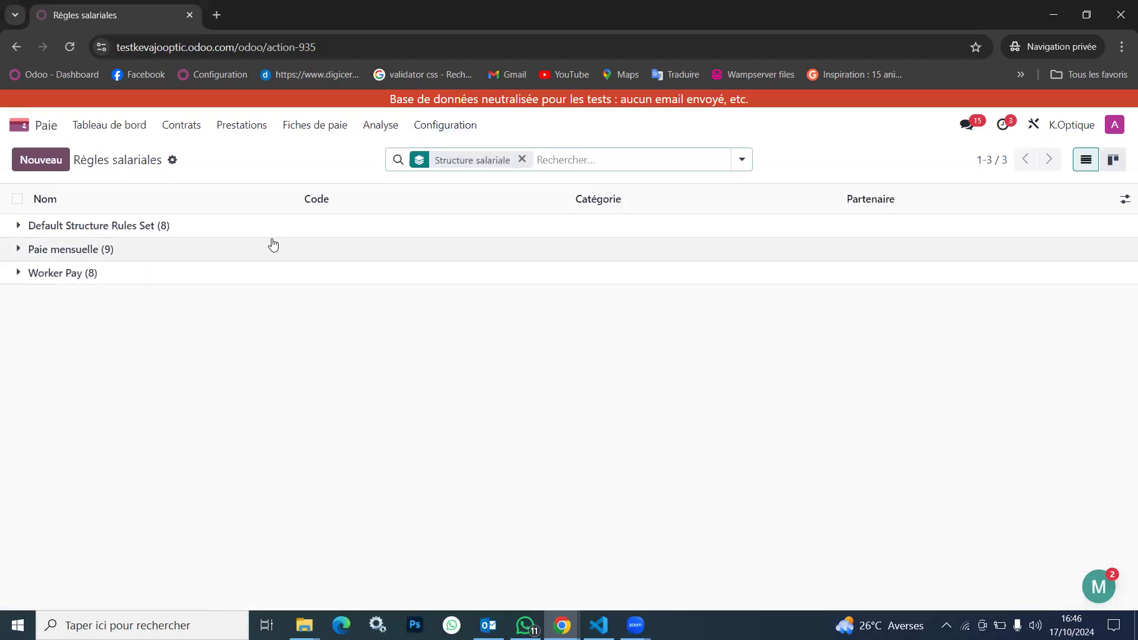
click(180, 249)
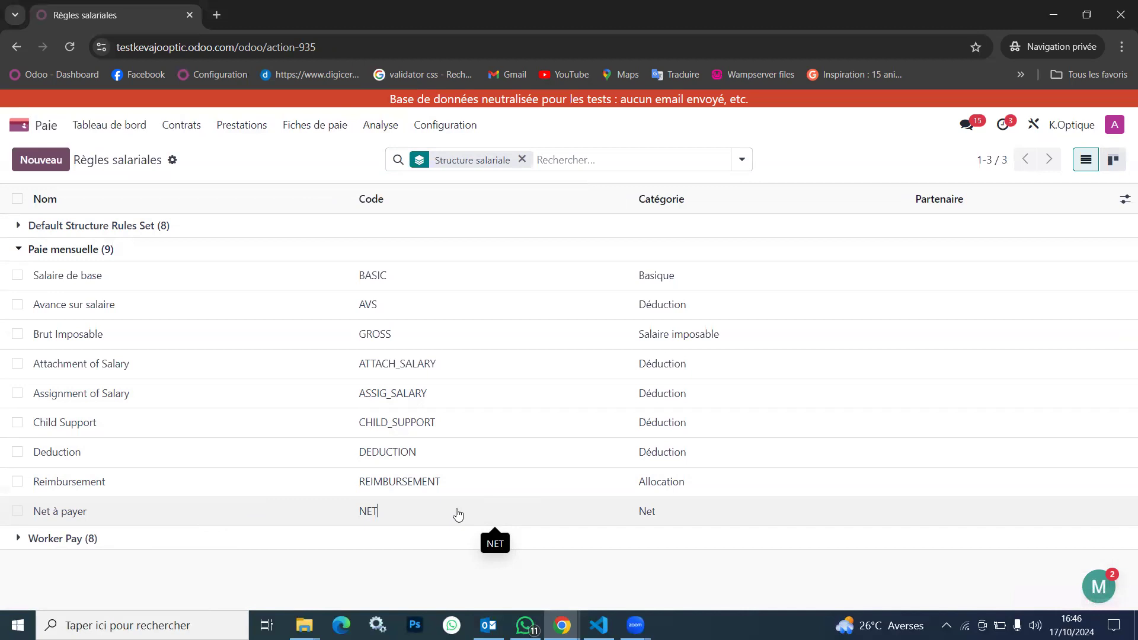
click(458, 514)
scroll(457, 513, down, 5)
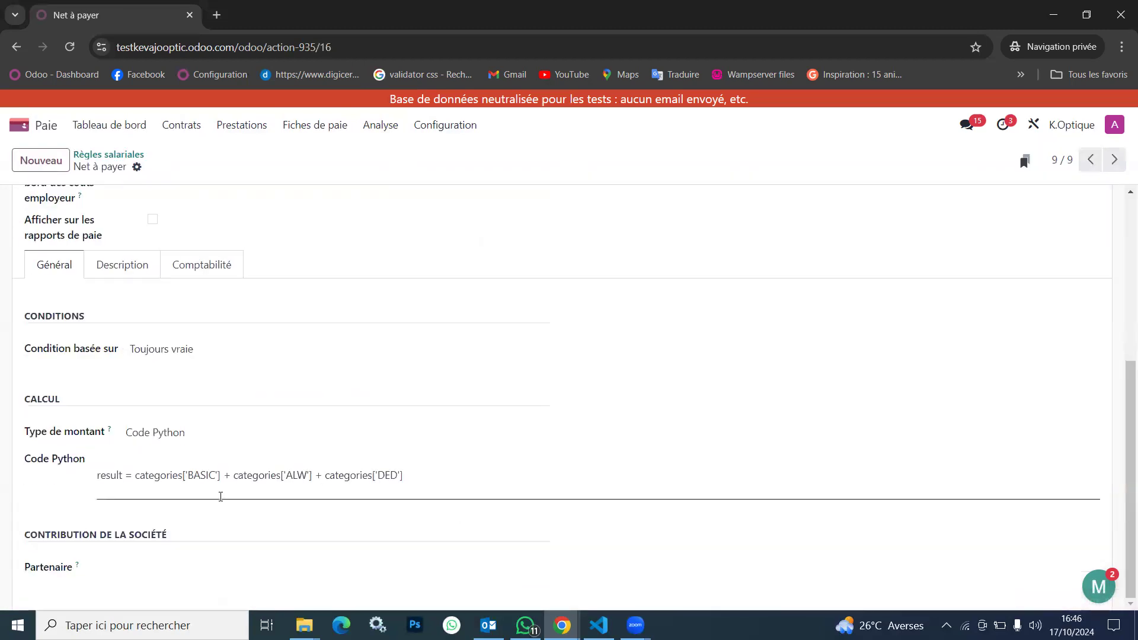
click(323, 477)
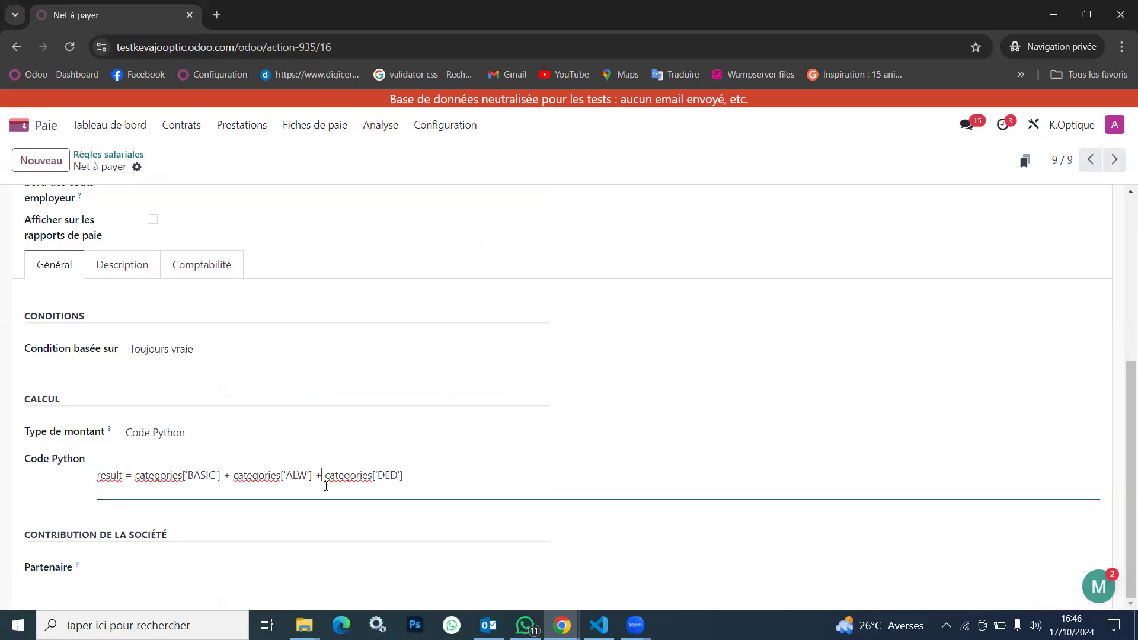
key(BackSpace)
text(-)
click(160, 166)
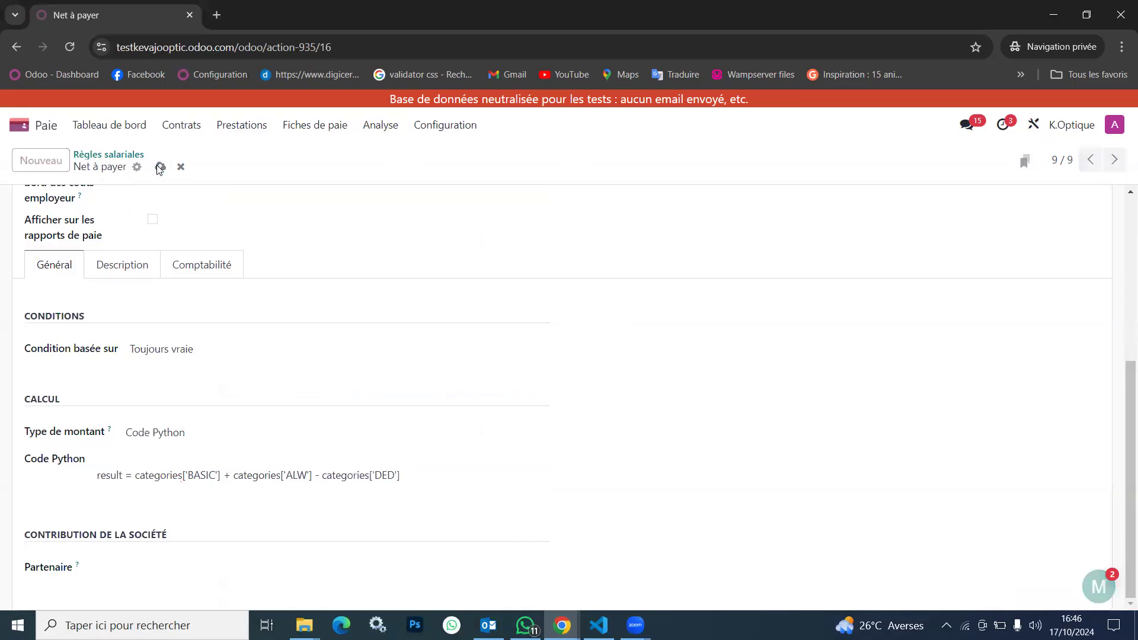
Check the Deduction rule of Paie mensuelle and the Déduction category record linked to the Avance sur salaire rule
click(122, 156)
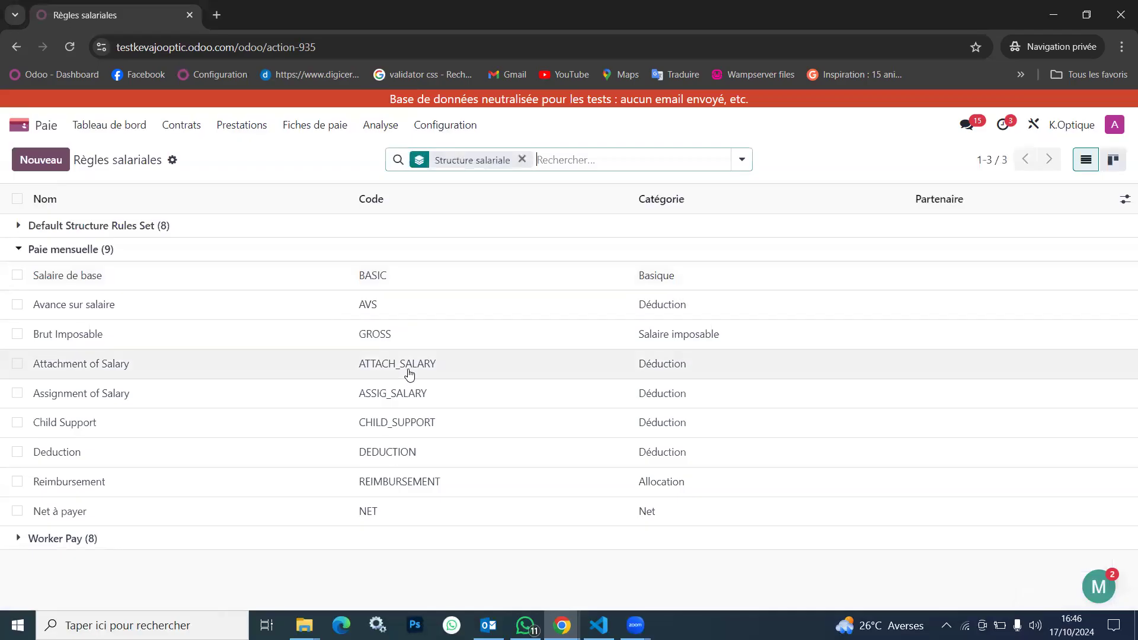
click(425, 455)
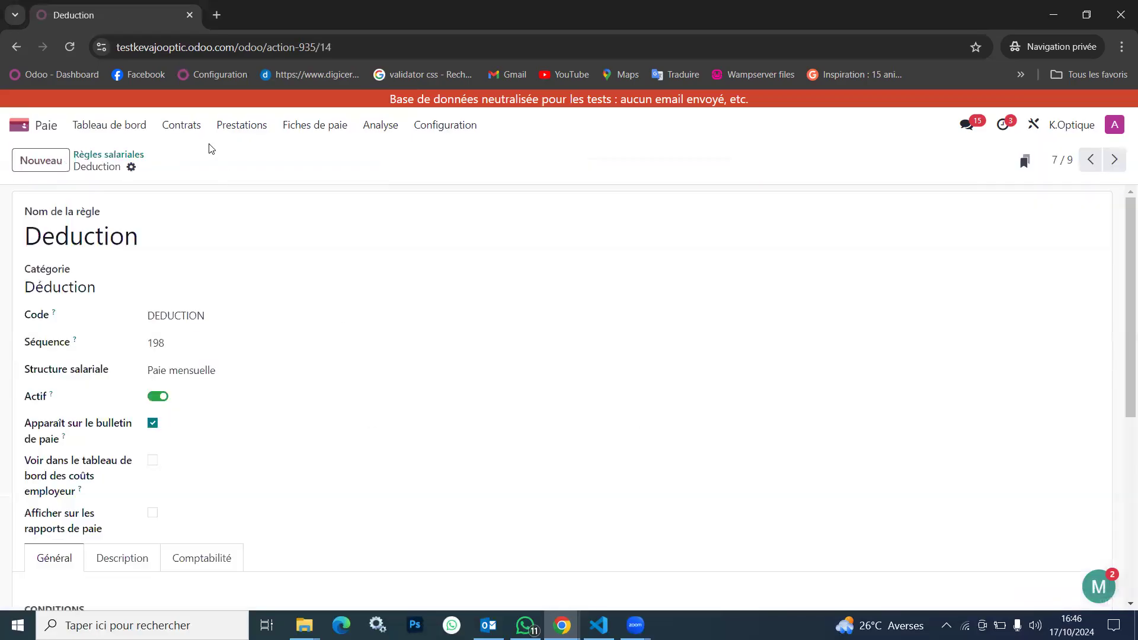
click(112, 154)
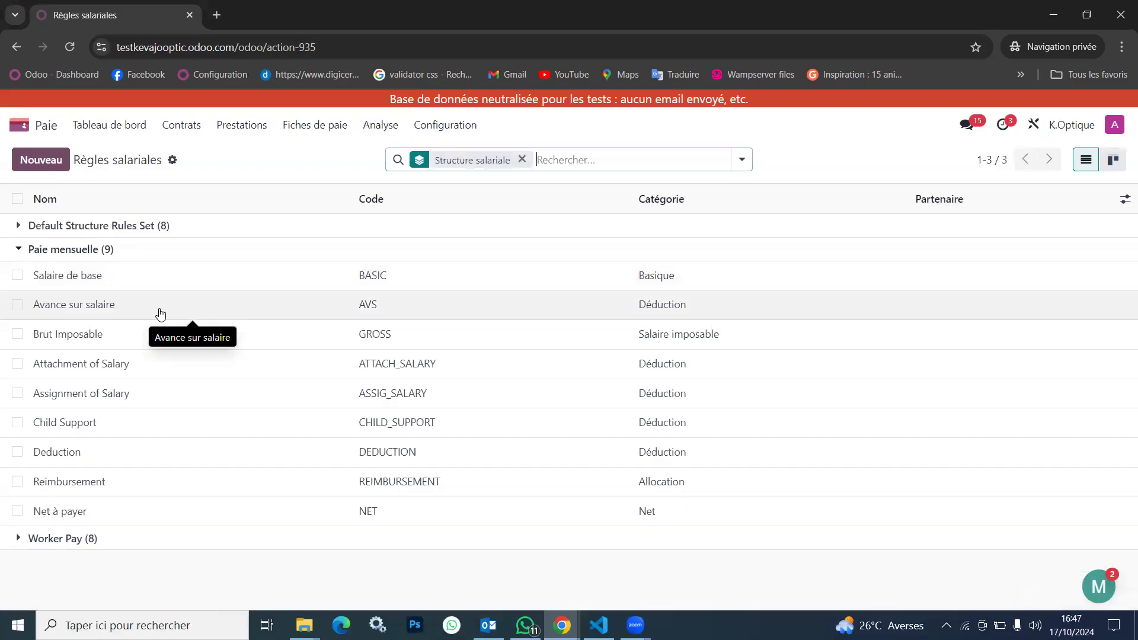
click(188, 314)
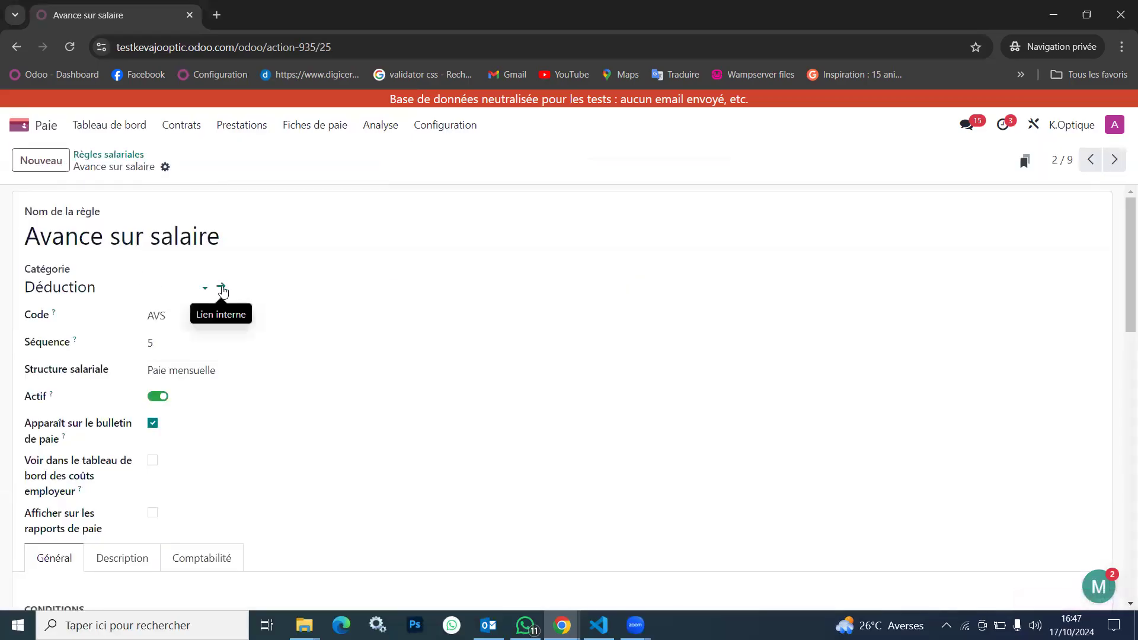
click(221, 288)
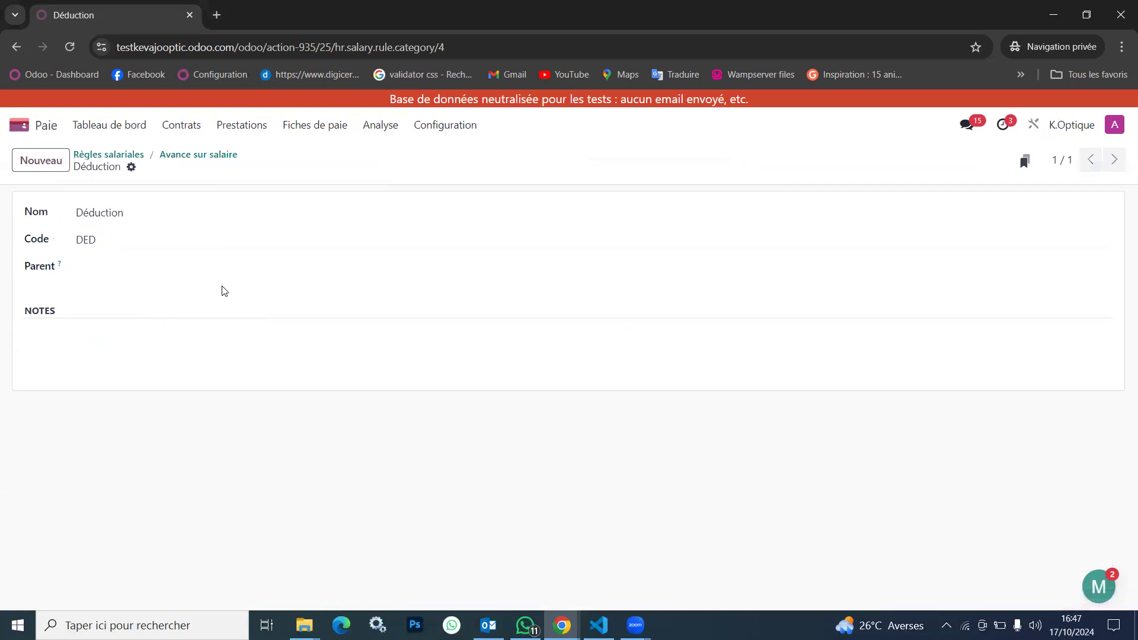
click(193, 159)
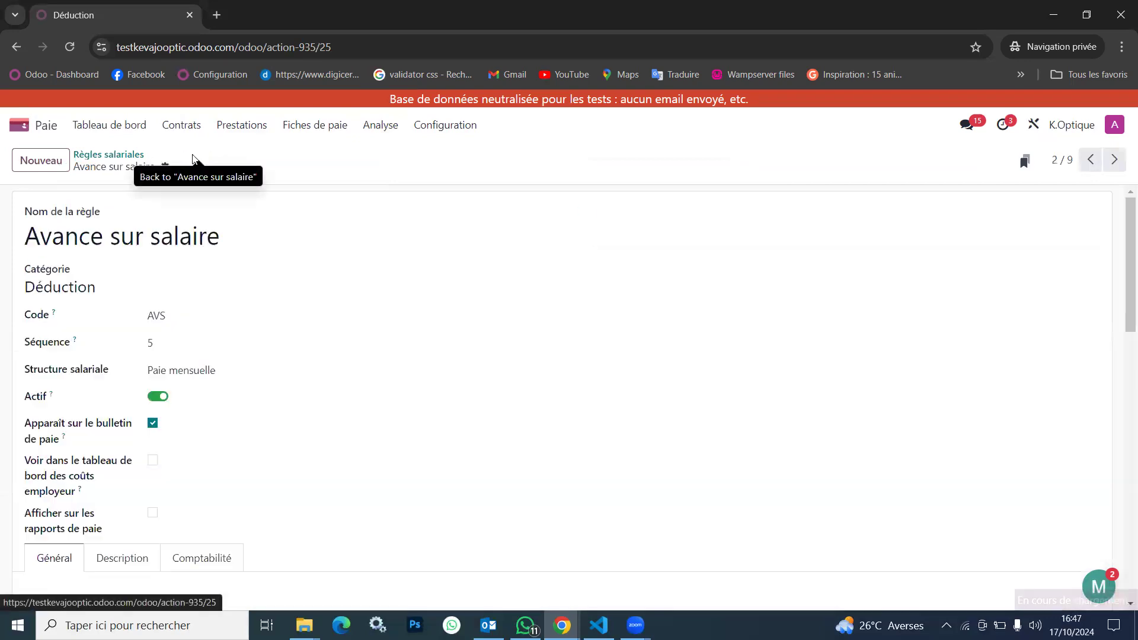
Open the pending October 2024 payslip from the payslips to pay and check which types its other entries offer
click(318, 132)
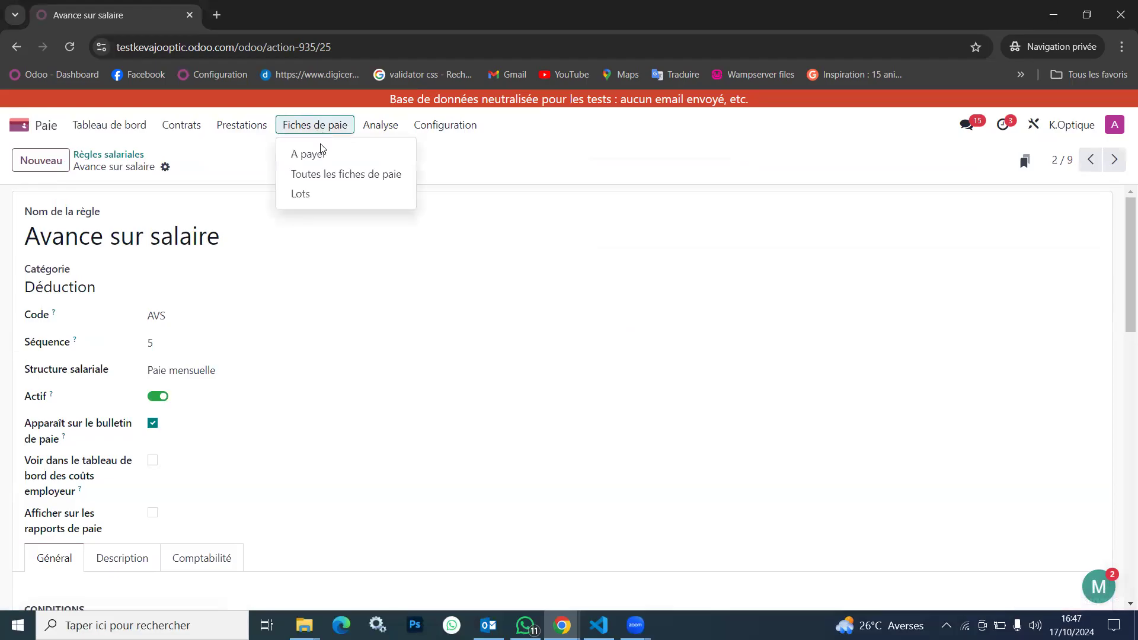
click(356, 162)
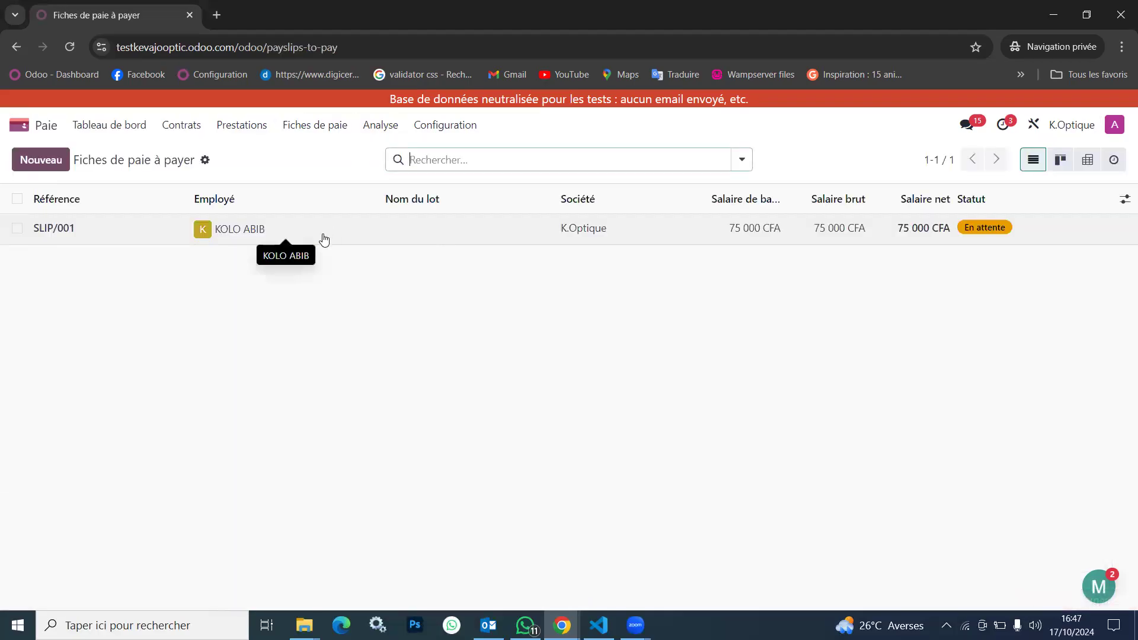
click(323, 237)
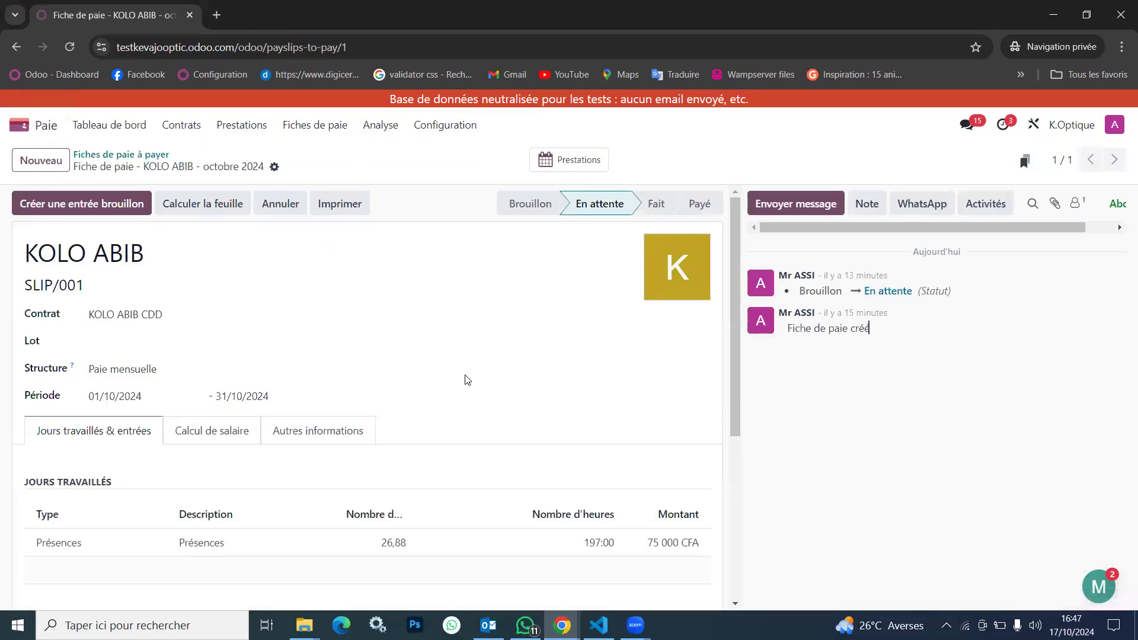
scroll(359, 361, down, 5)
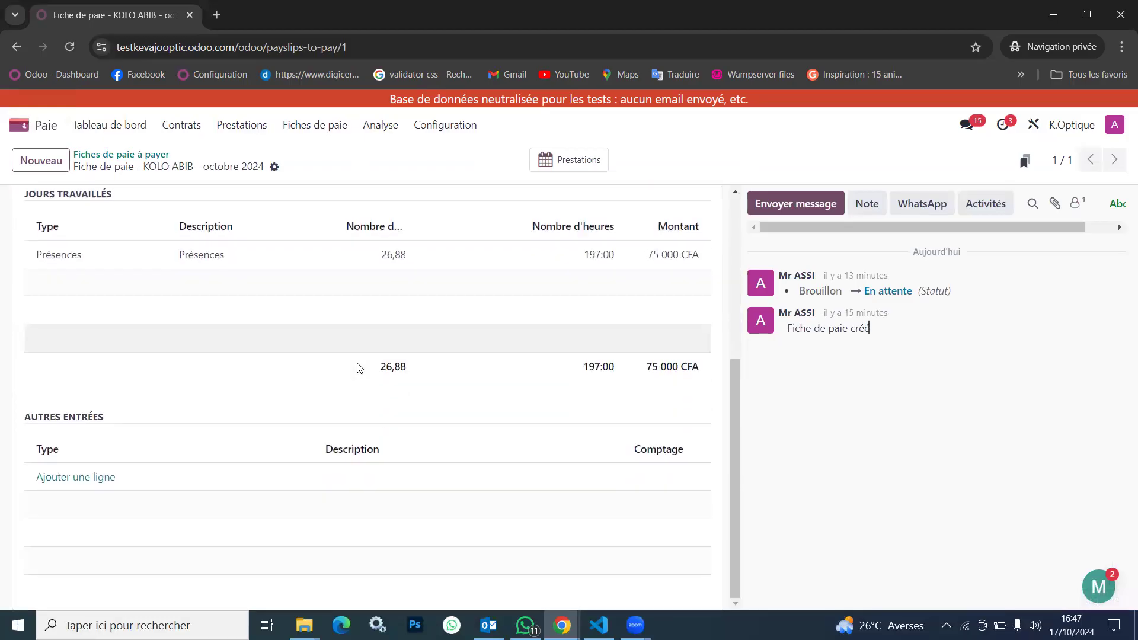
scroll(359, 365, up, 5)
scroll(325, 361, down, 5)
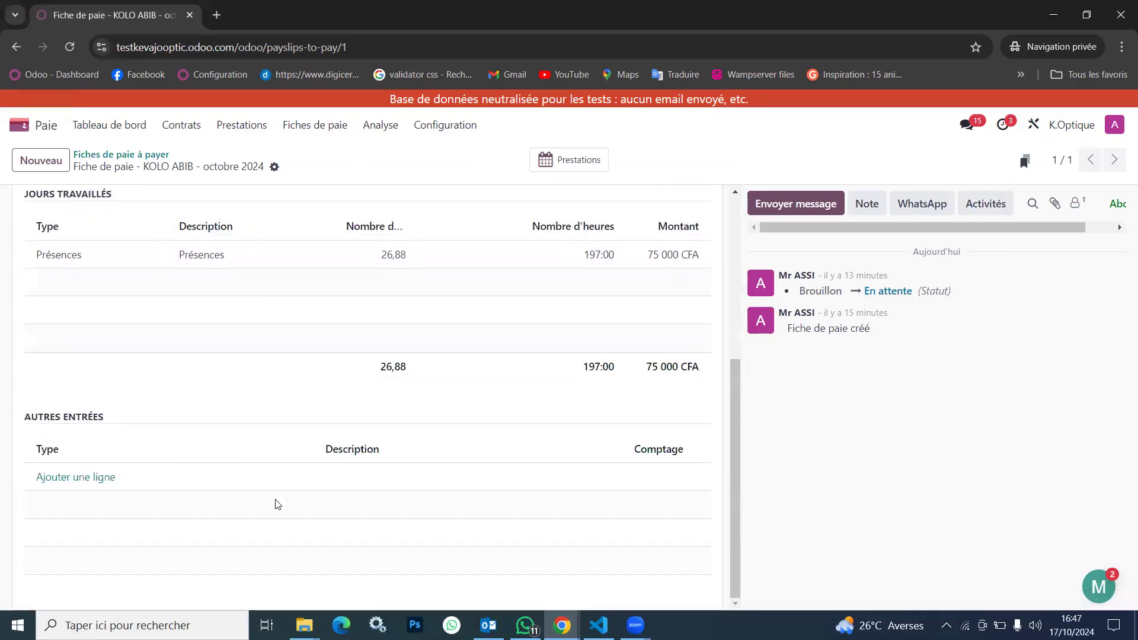
click(74, 477)
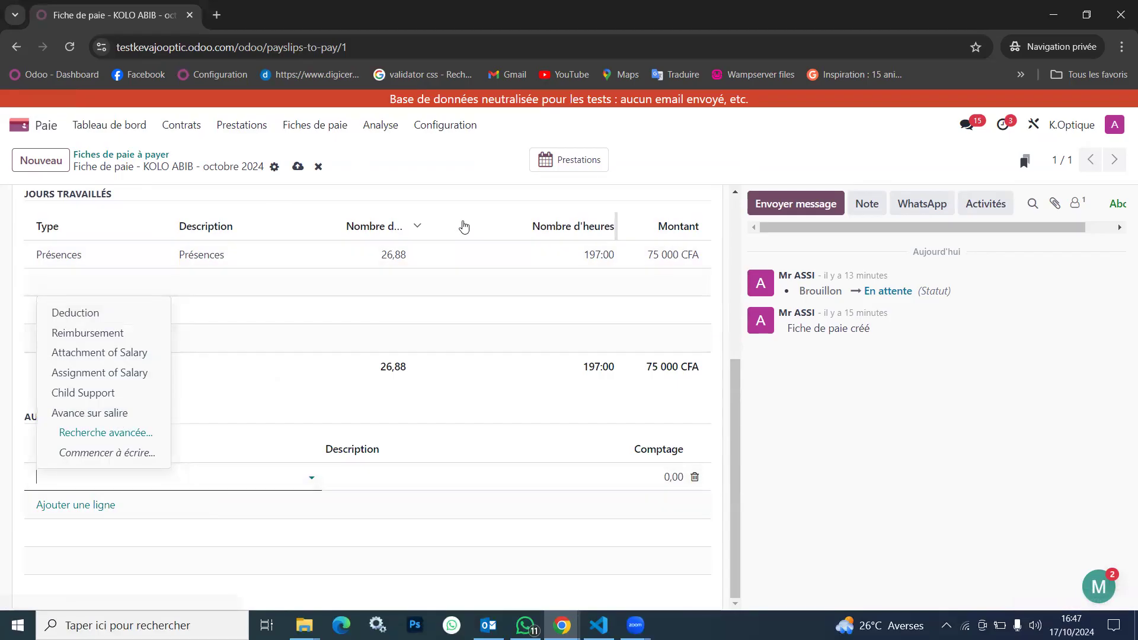
click(412, 179)
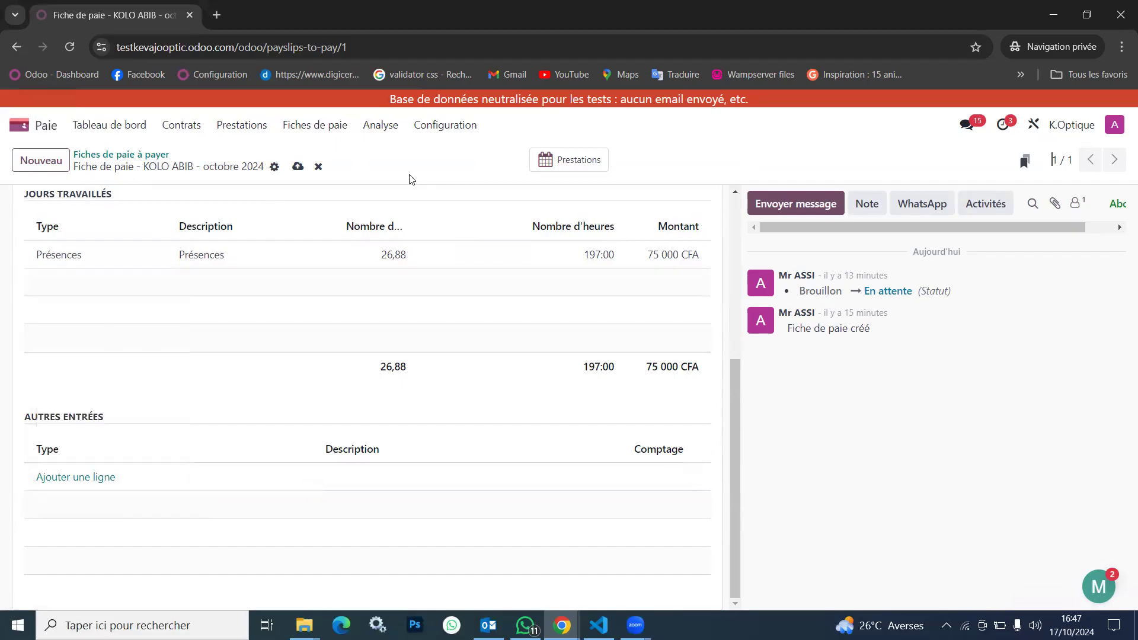
Reassign the pending October 2024 payslip to the first suggested employee and check its worked days and other entries
drag(735, 406, 733, 219)
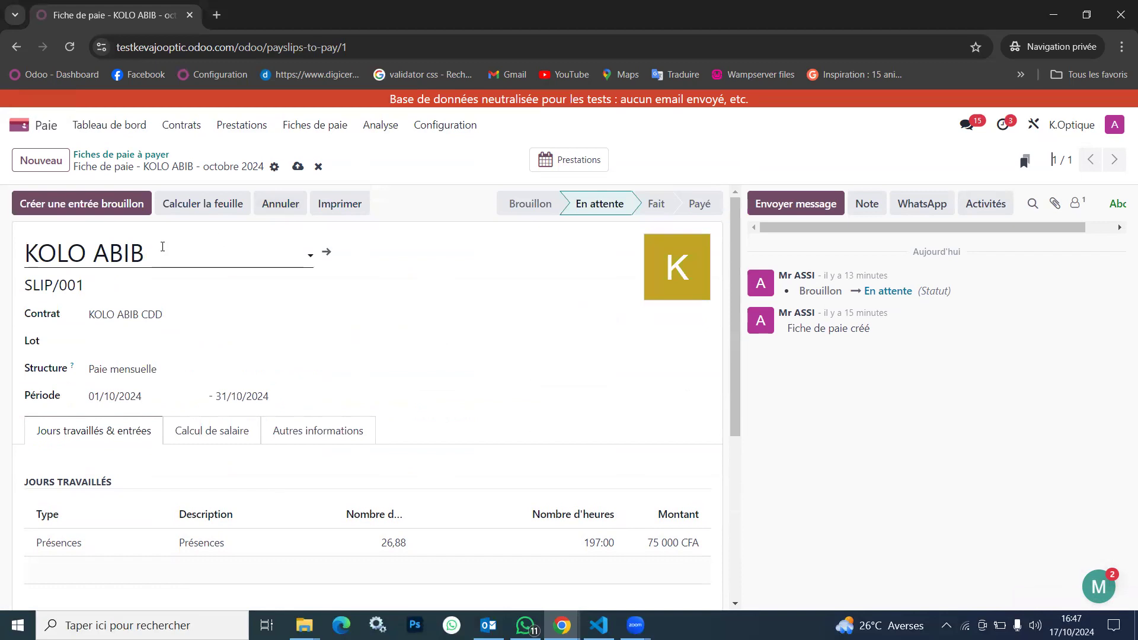
click(118, 254)
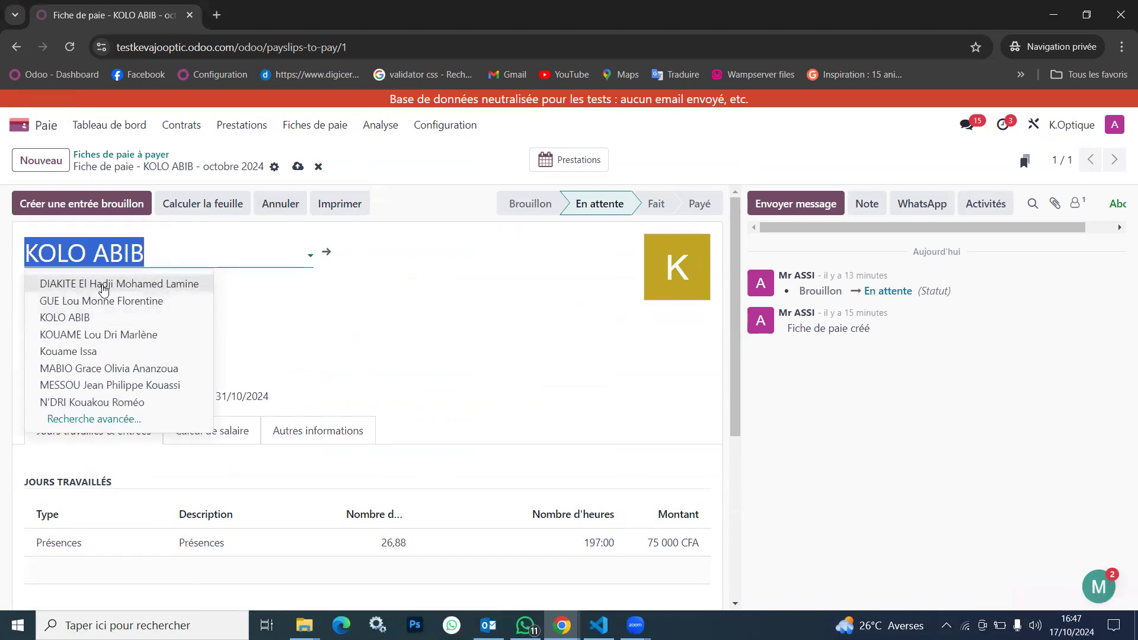
click(129, 284)
scroll(350, 386, down, 5)
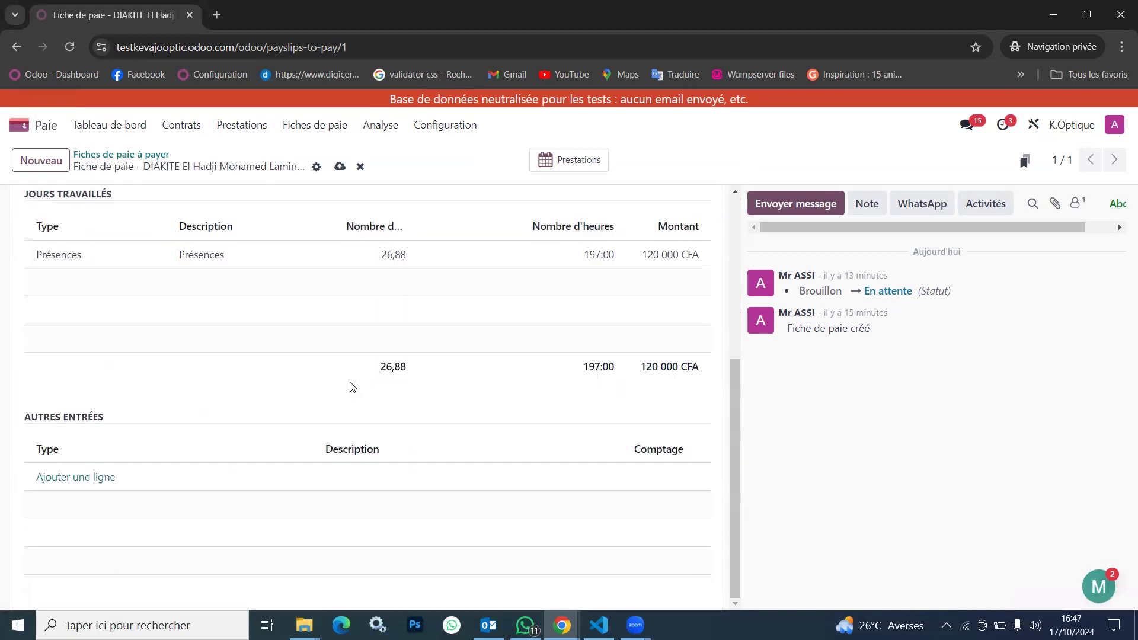
scroll(350, 386, up, 5)
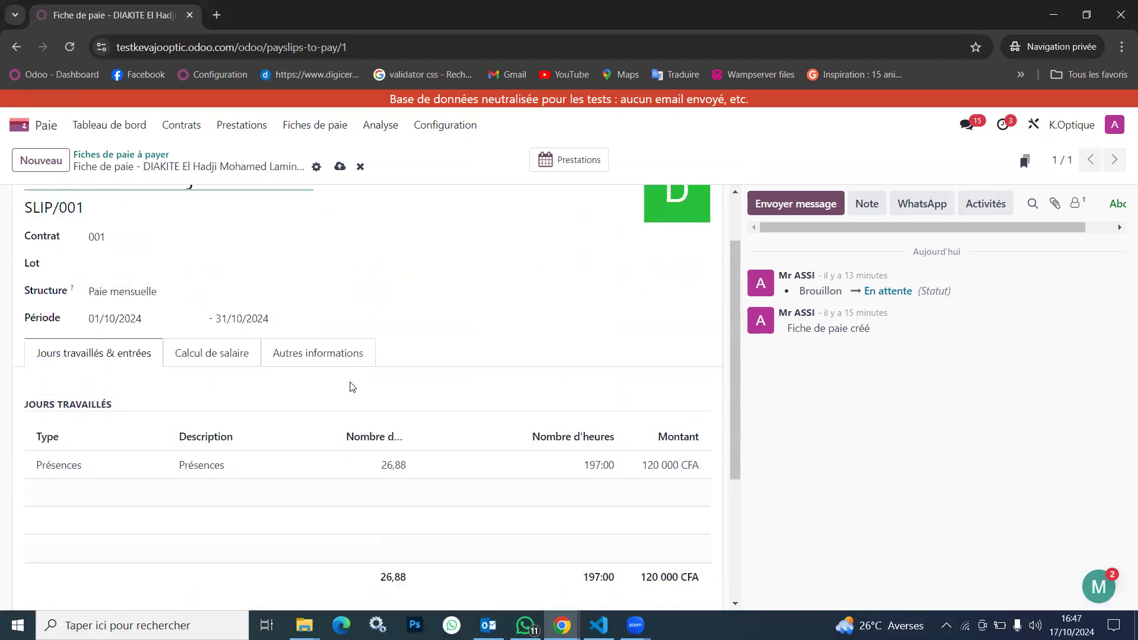
Open the Paie mensuelle structure through the Employés structure type and check its salary rules and other entry types
click(465, 128)
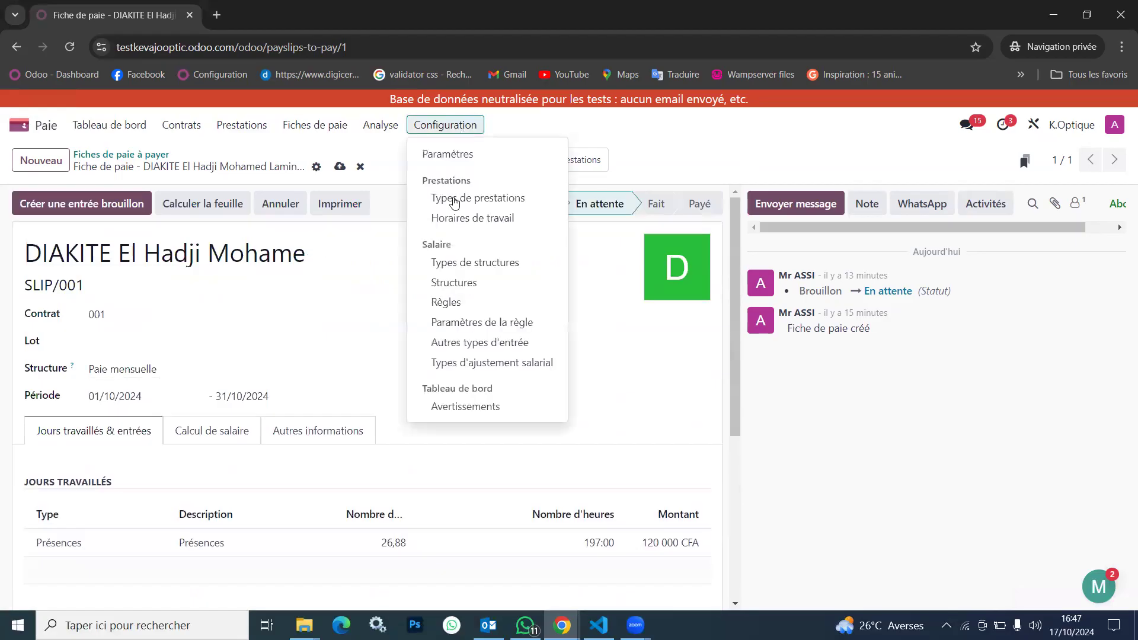
click(482, 263)
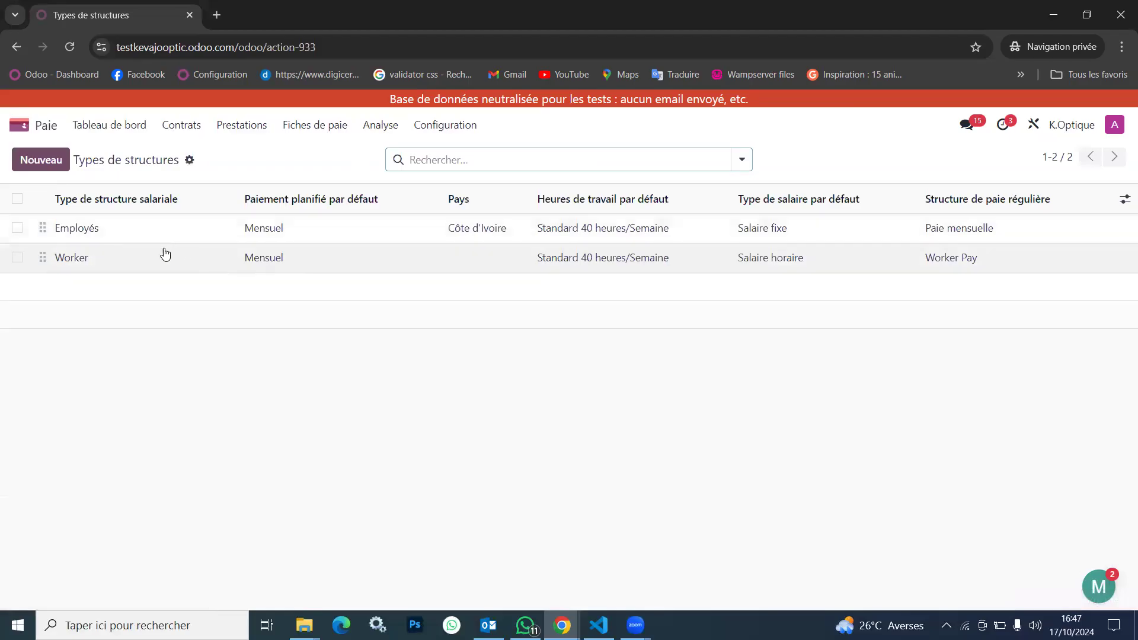
click(141, 231)
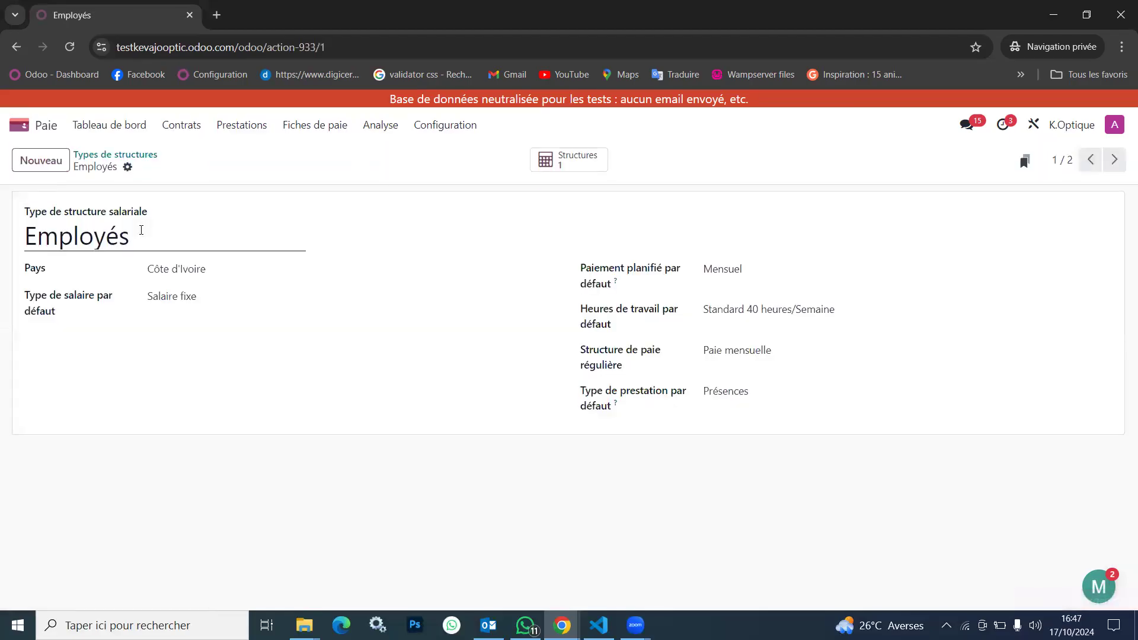
click(567, 166)
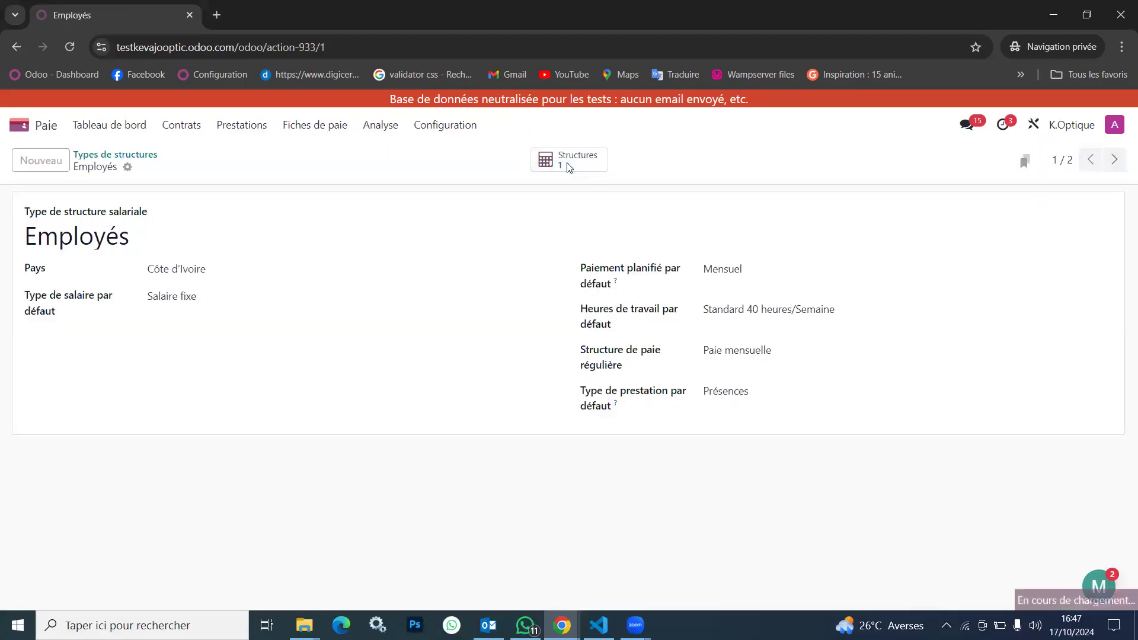
click(304, 234)
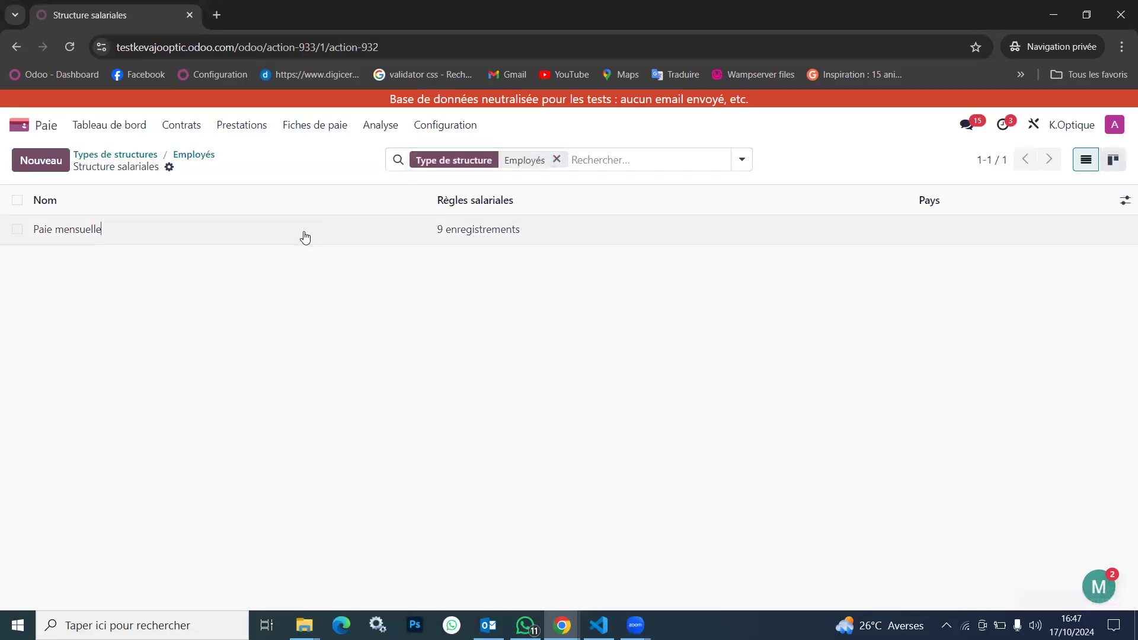
scroll(314, 496, down, 3)
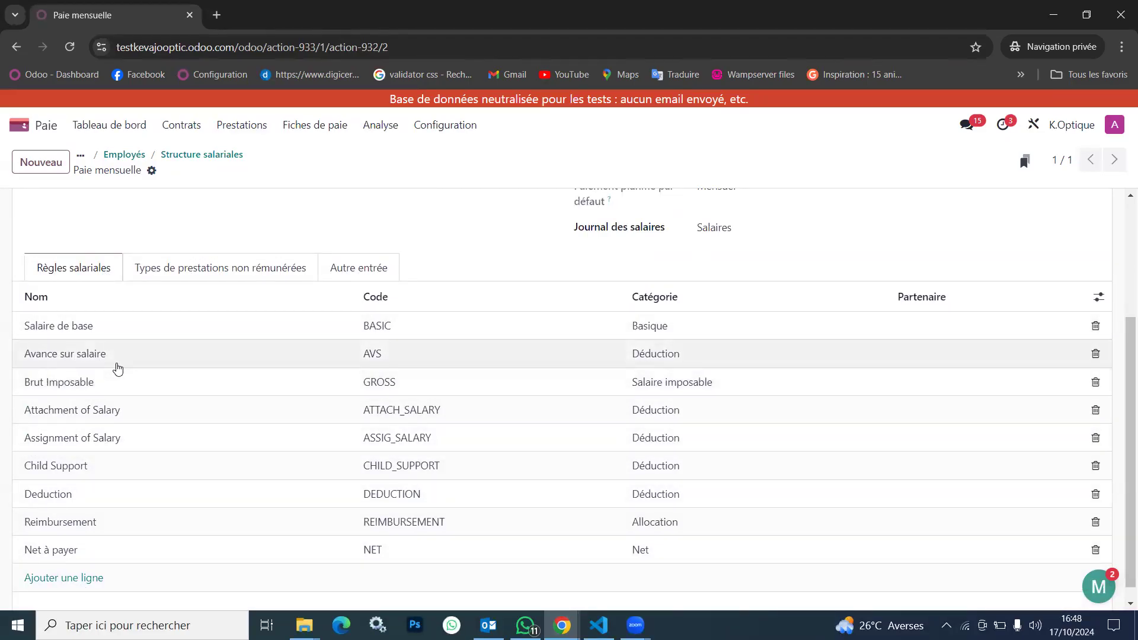
click(357, 268)
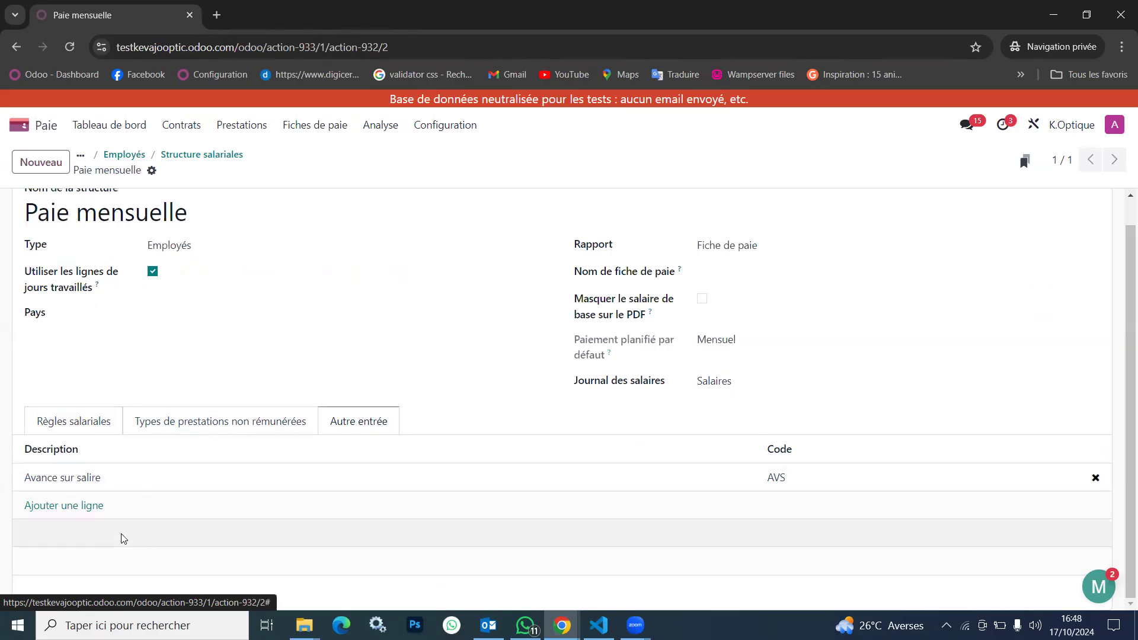
Reopen the pending October 2024 payslip from the payslips to pay and cancel it
click(288, 127)
click(321, 153)
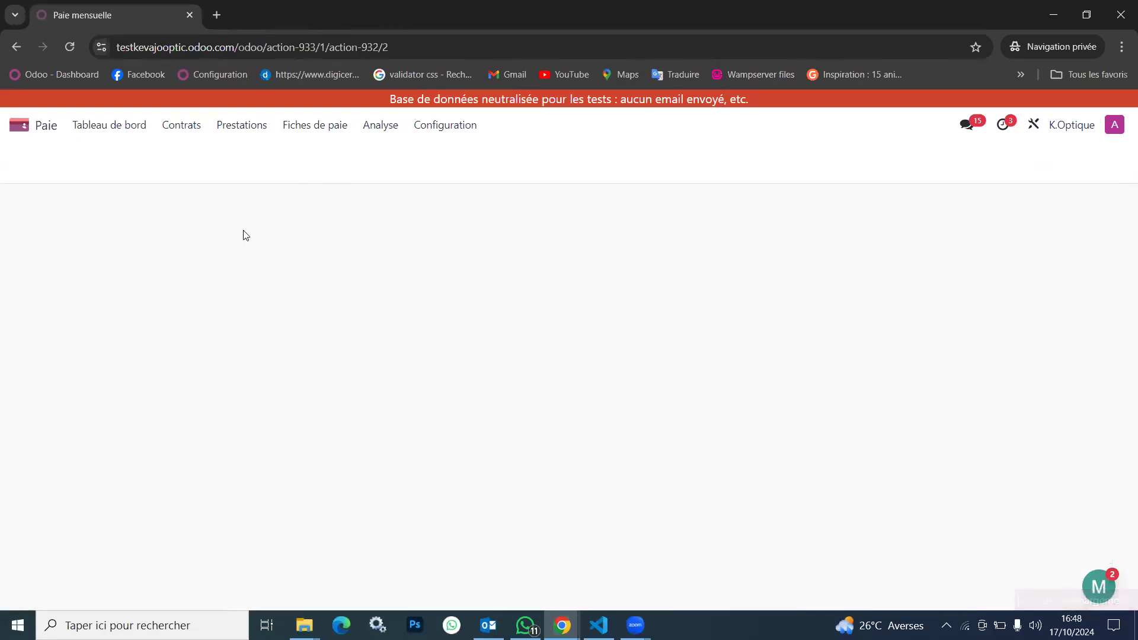
click(336, 233)
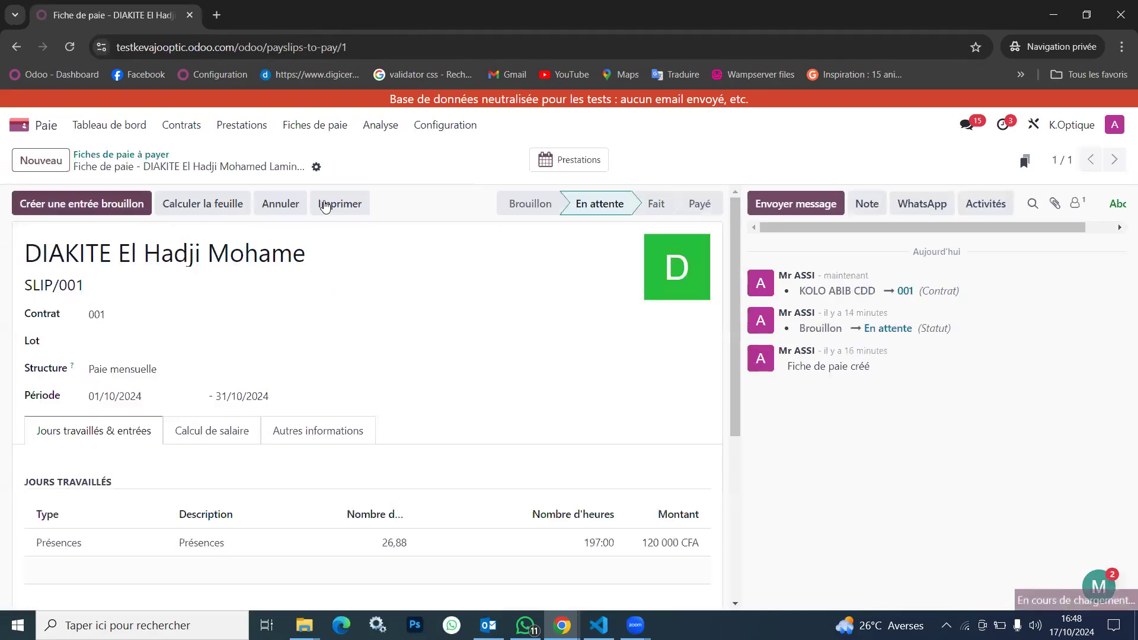
click(280, 204)
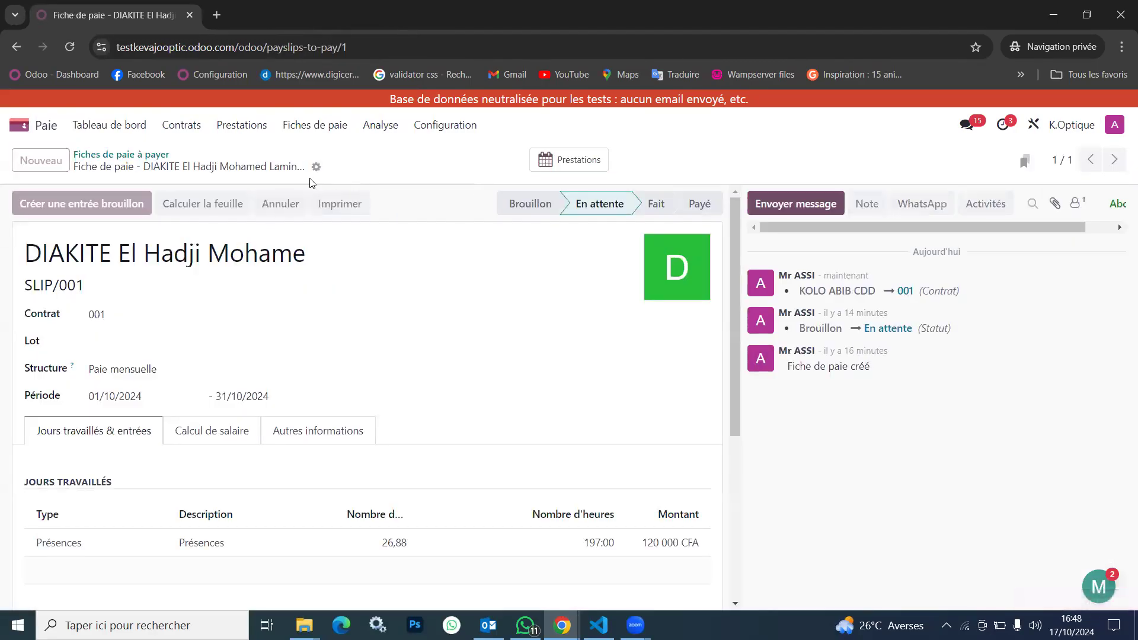
Create a new October 2024 payslip for the employee with the CDD contract and check its worked days and other entries
click(40, 160)
click(146, 254)
click(90, 321)
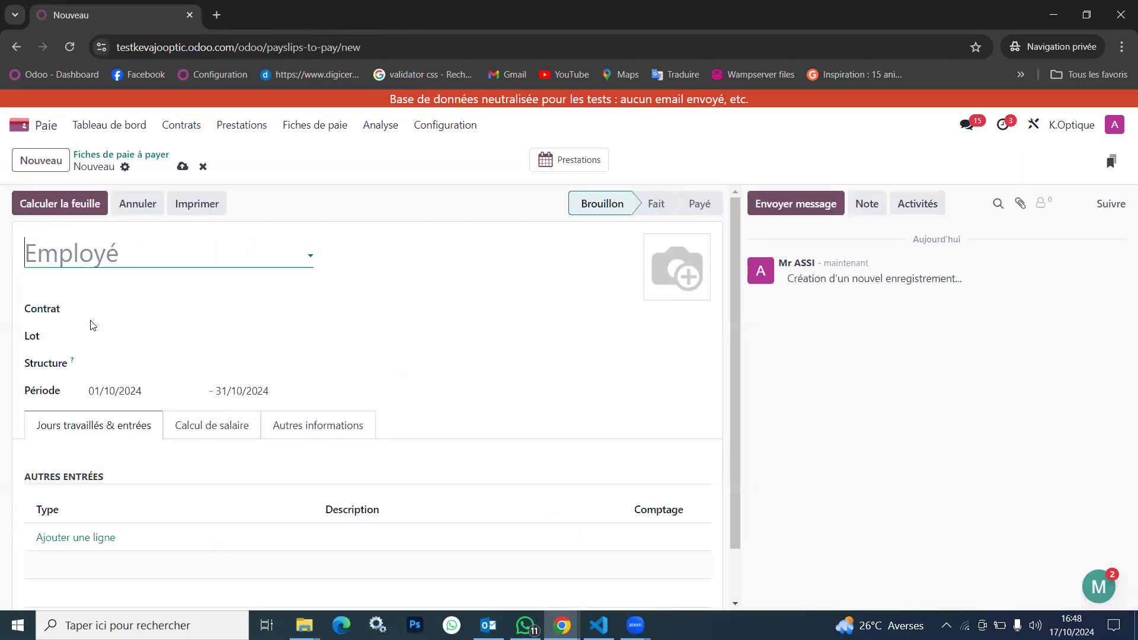
scroll(159, 430, down, 5)
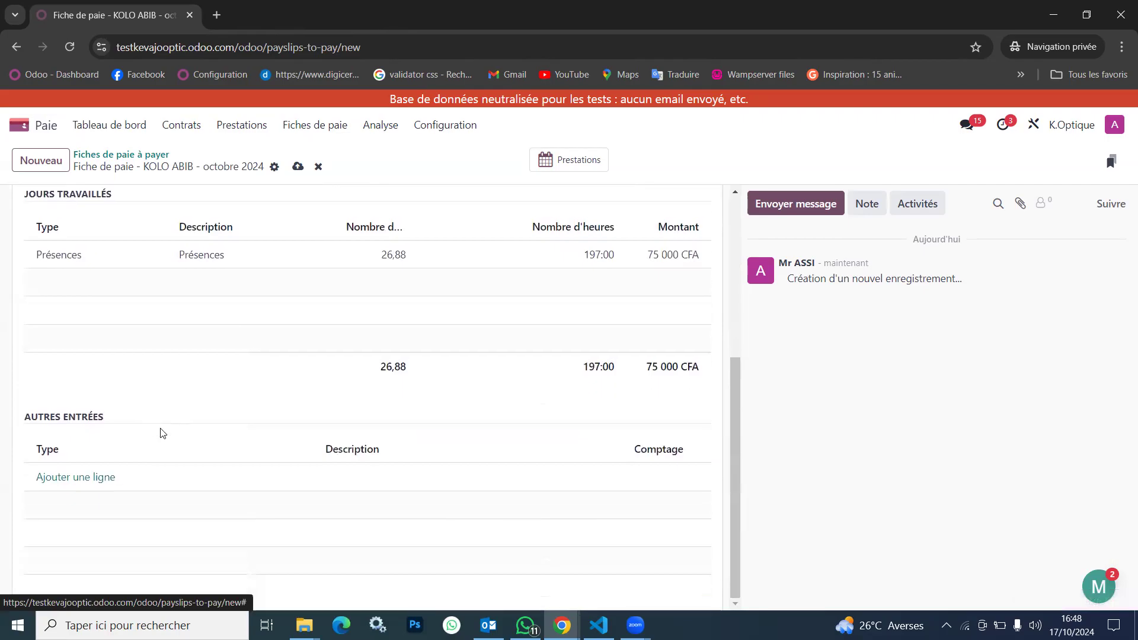
scroll(160, 433, up, 4)
scroll(160, 433, down, 2)
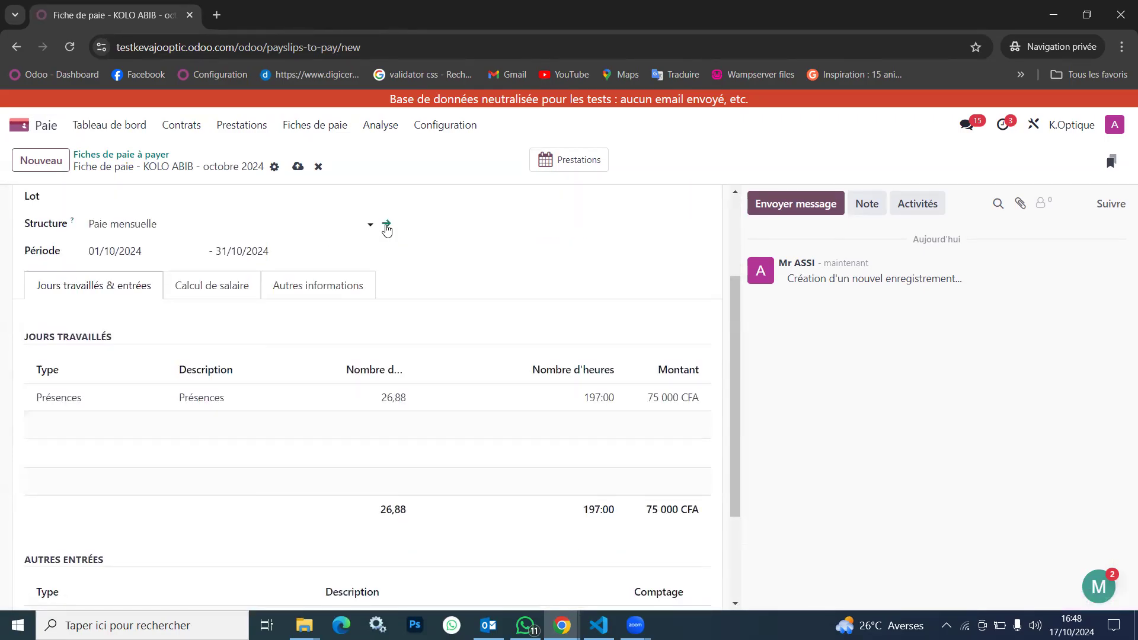
Examine the Paie mensuelle structure linked to the new payslip, including its salary rules, unpaid work entry types and other entry types
click(386, 224)
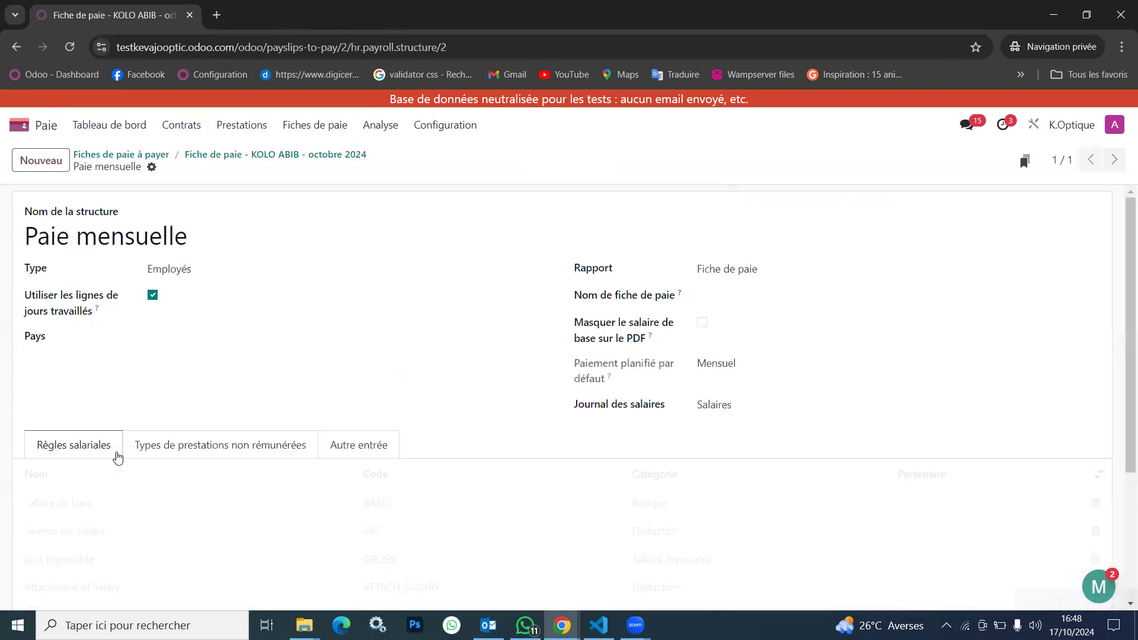
scroll(302, 409, down, 3)
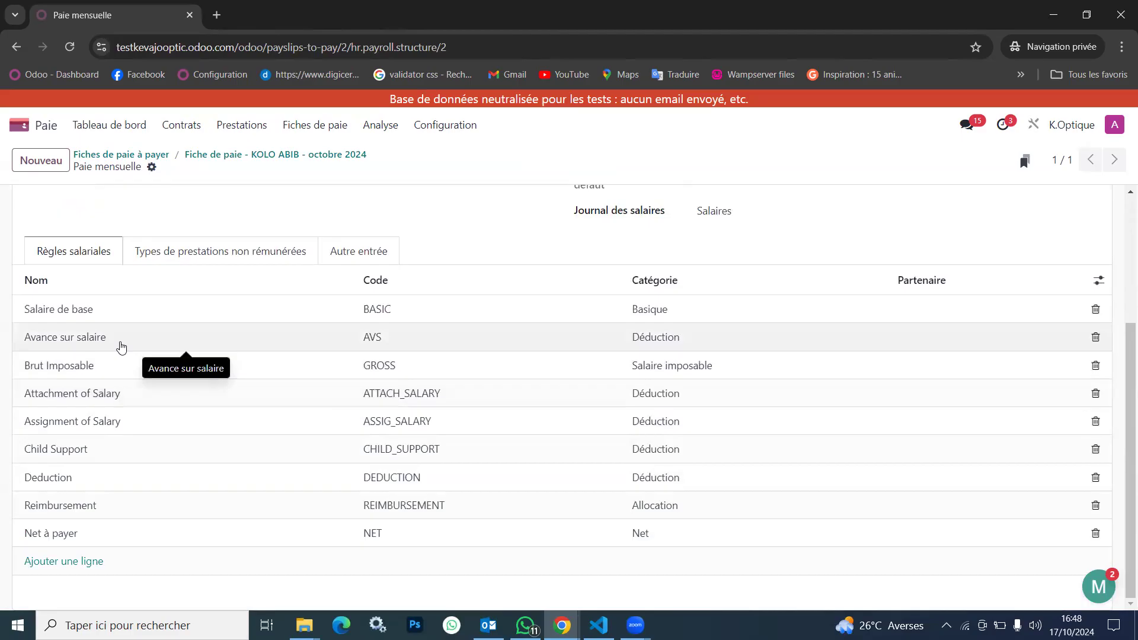
click(348, 252)
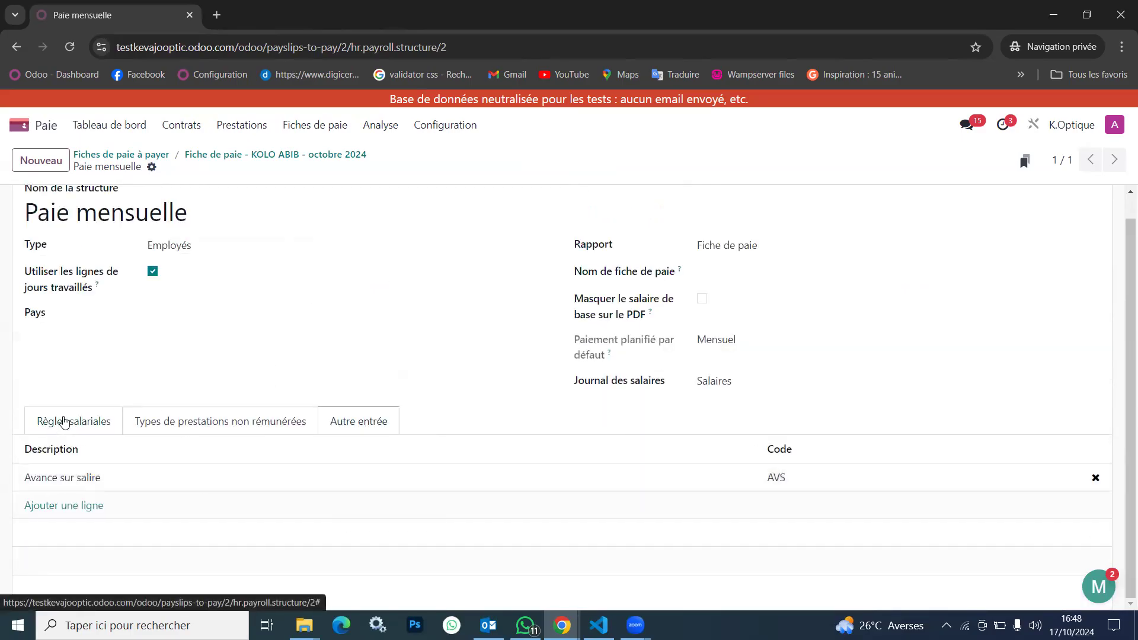
click(75, 431)
scroll(284, 570, down, 3)
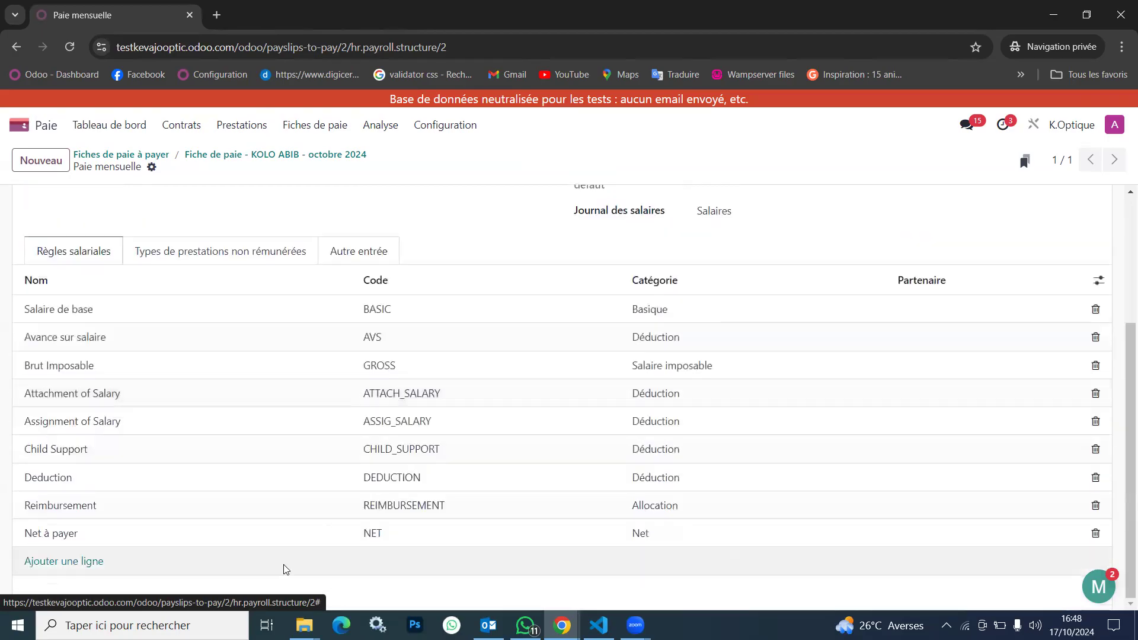
click(211, 252)
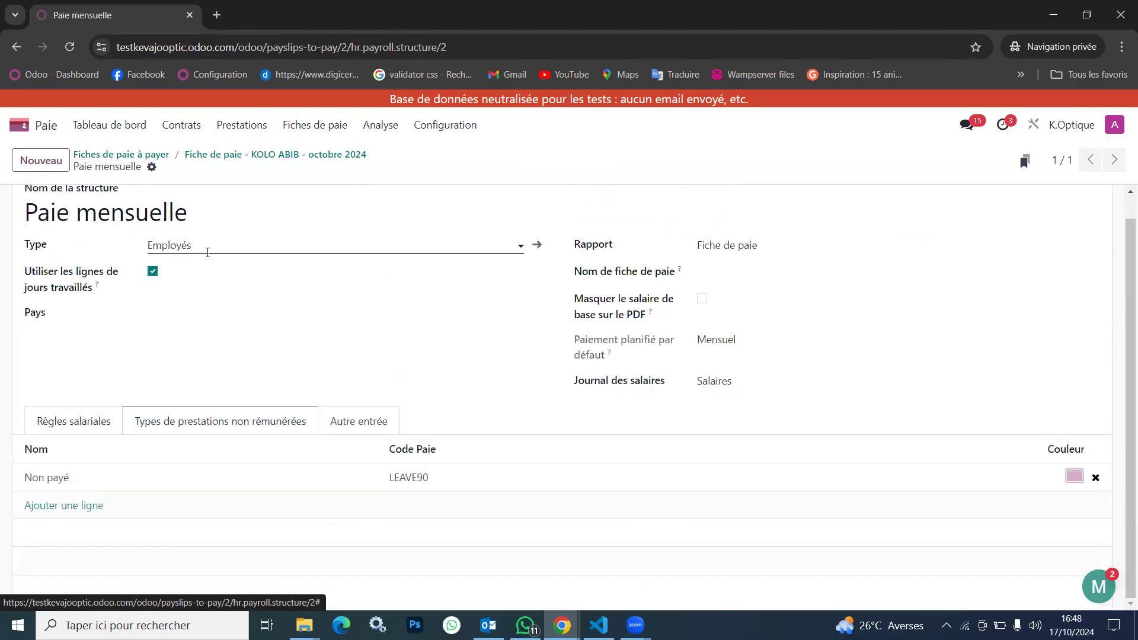
click(77, 421)
scroll(203, 478, down, 3)
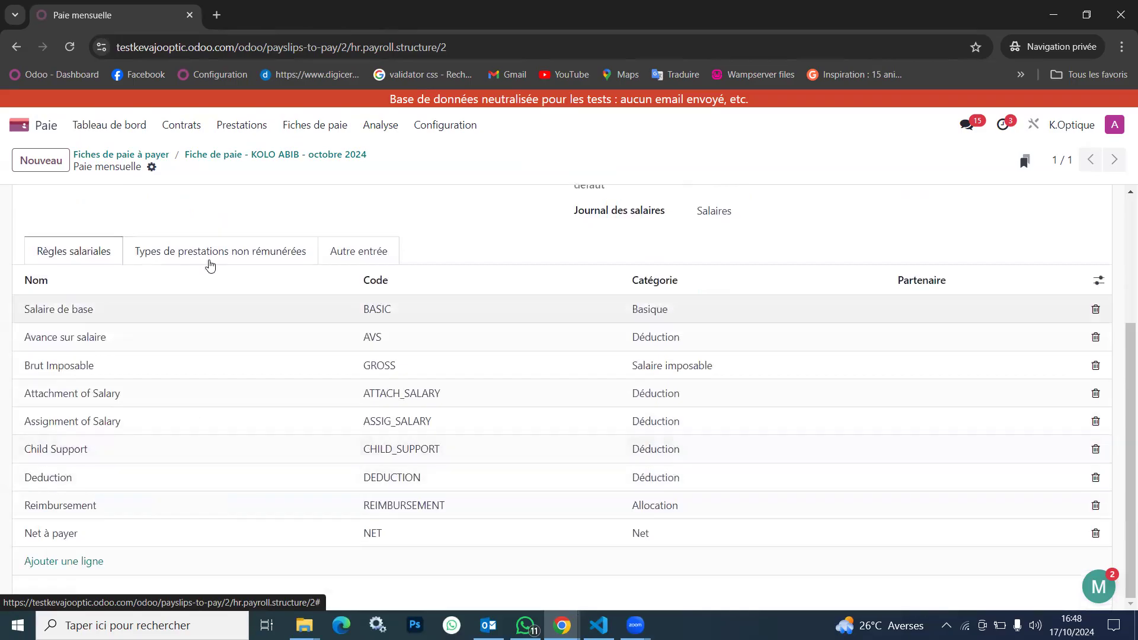
scroll(217, 249, up, 3)
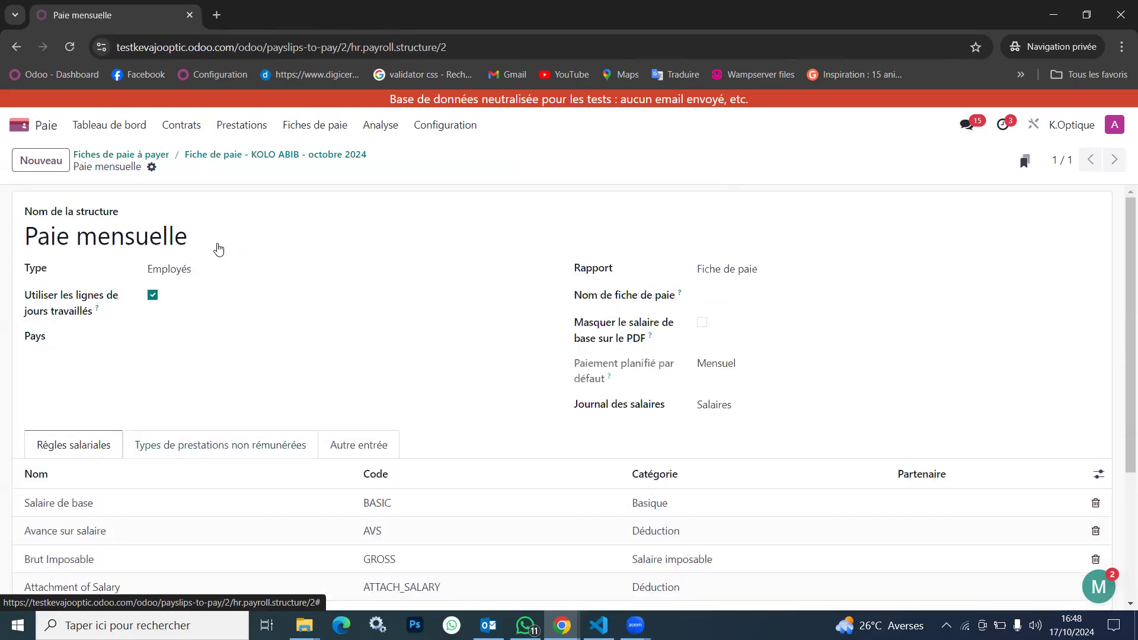
Add a line of type Avance sur salire to the other entries of the new payslip
click(293, 157)
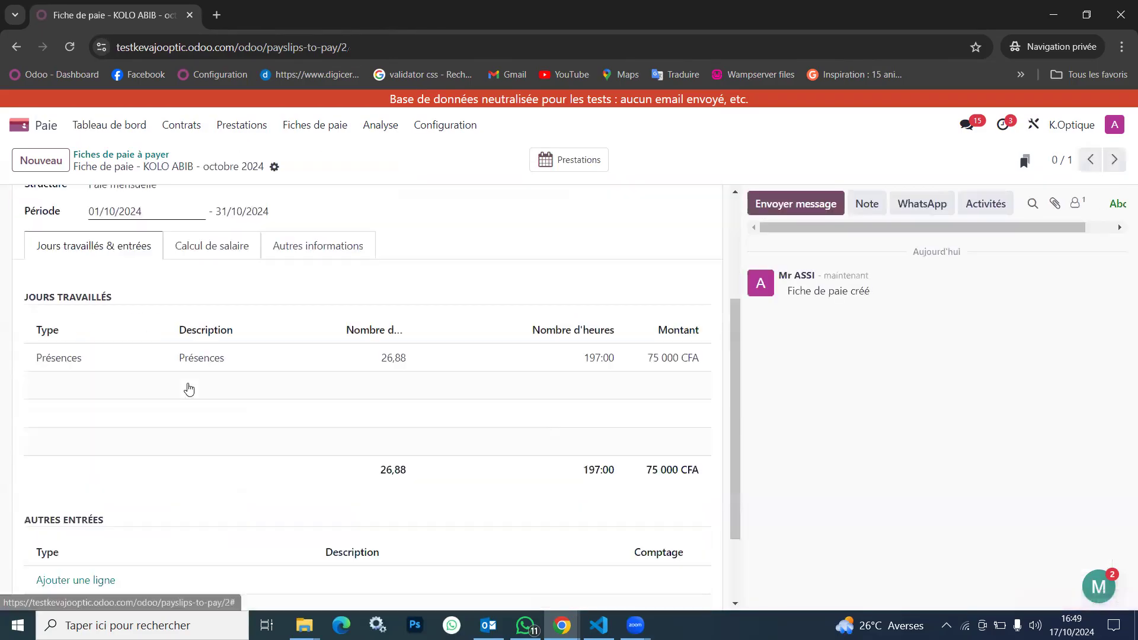
scroll(188, 389, down, 2)
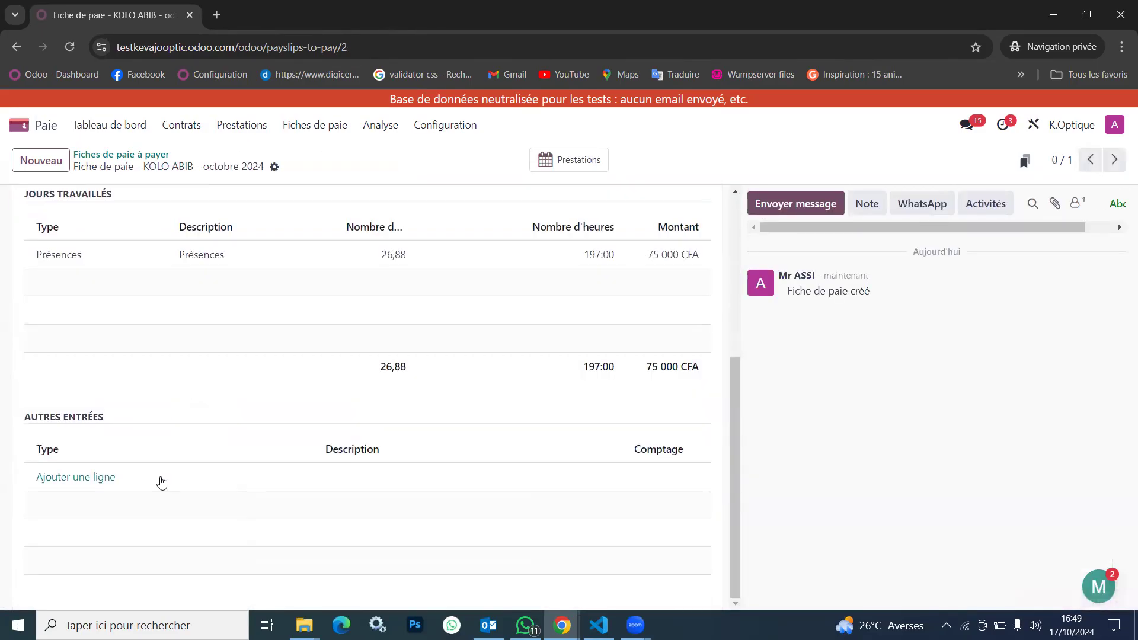
click(78, 485)
click(104, 478)
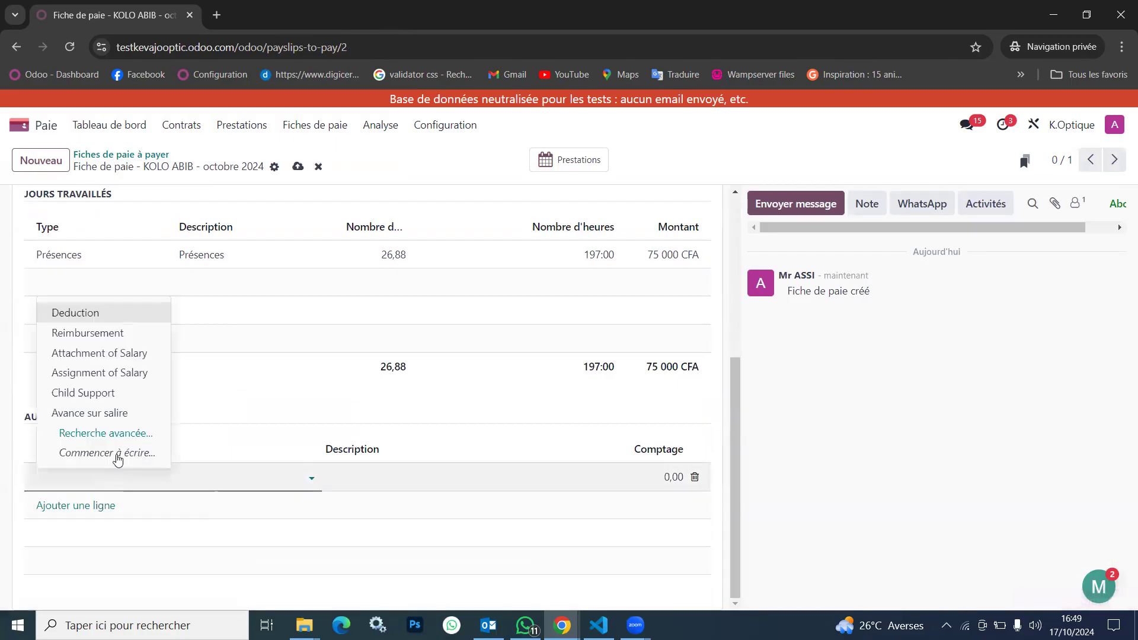
click(91, 413)
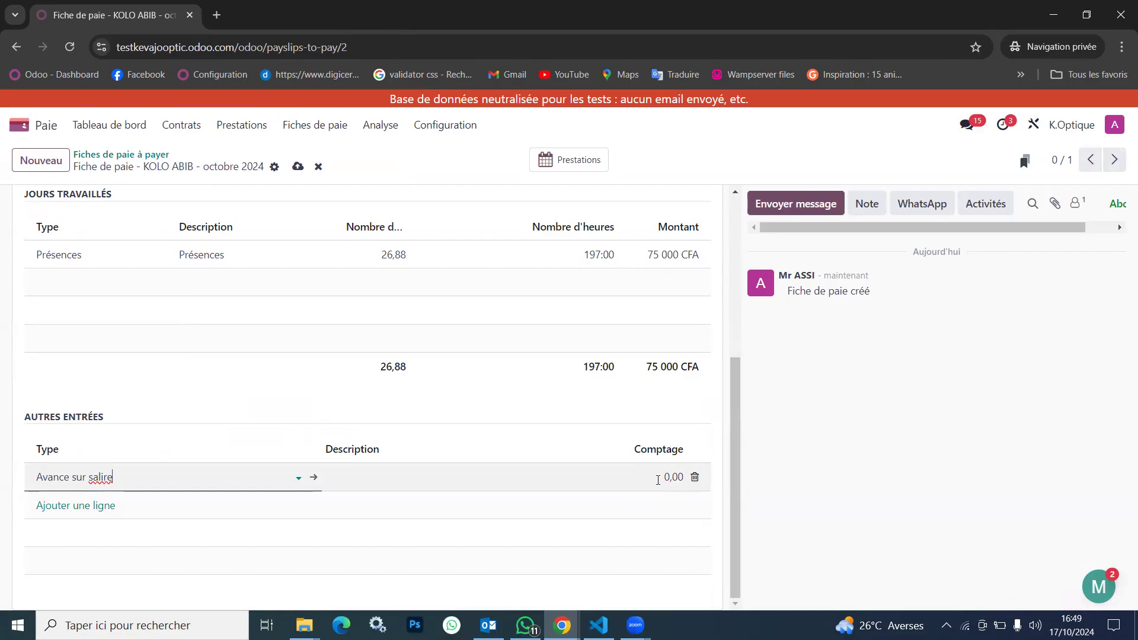
Correct the description of the line's entry type to Avance sur salaire, save it and return to the payslip
click(314, 479)
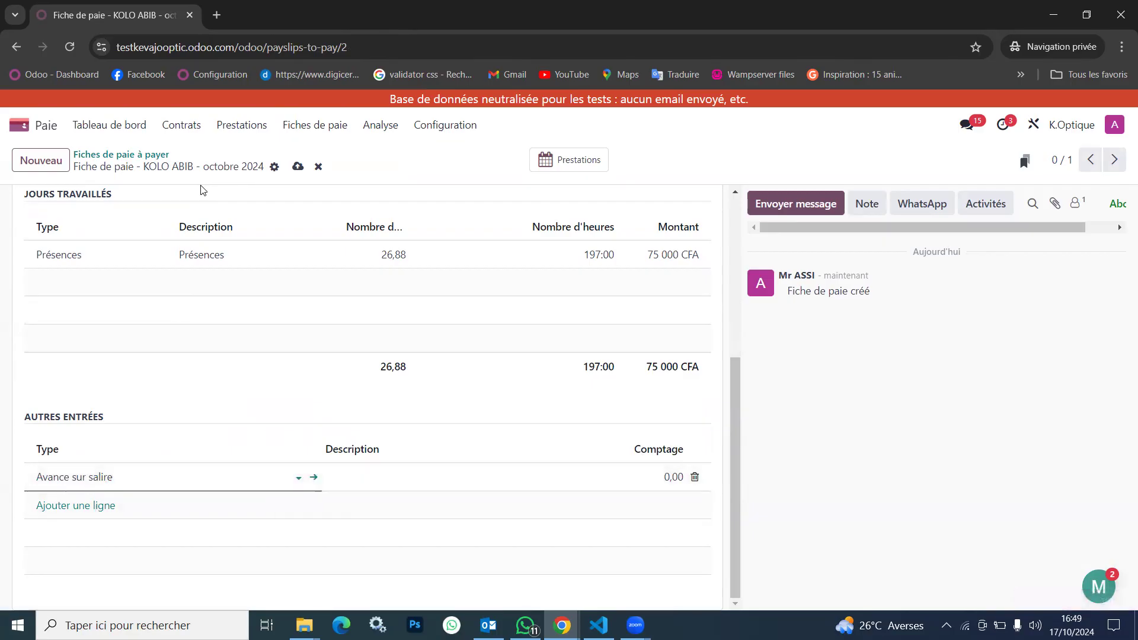
click(225, 212)
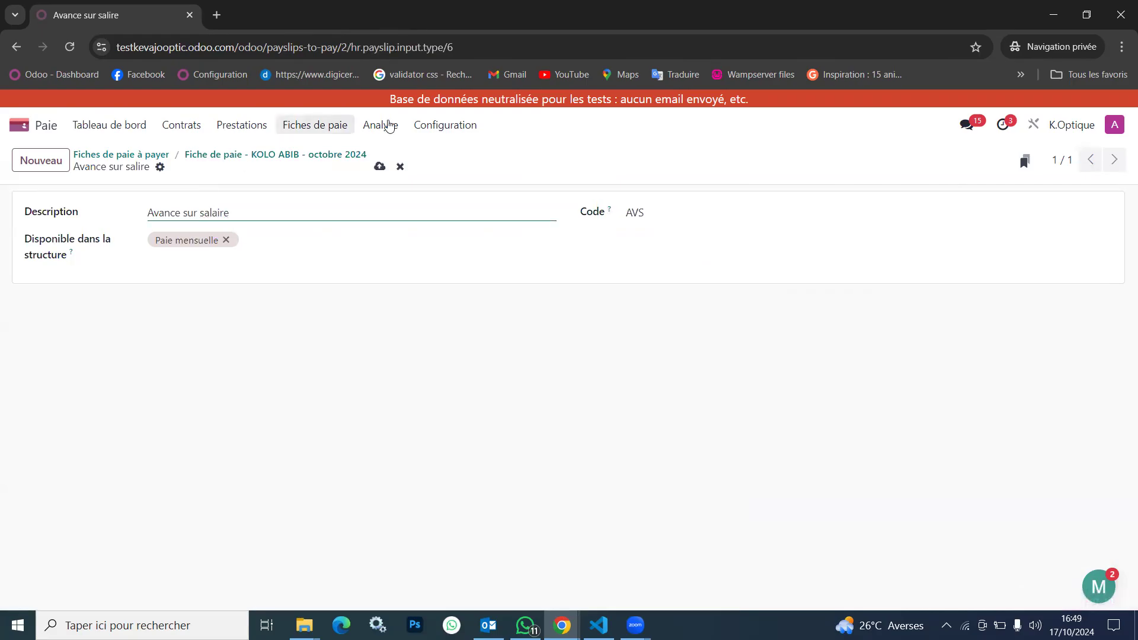
click(379, 167)
click(324, 156)
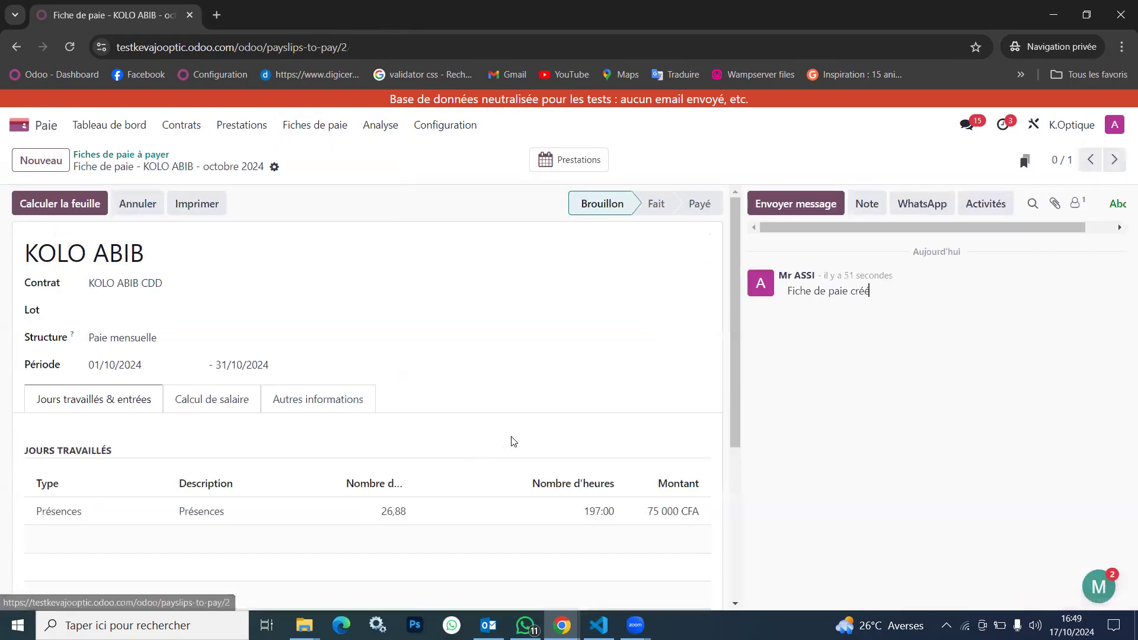
Set the Avance sur salaire entry's amount to 15 000 and compute the payslip
scroll(642, 510, down, 5)
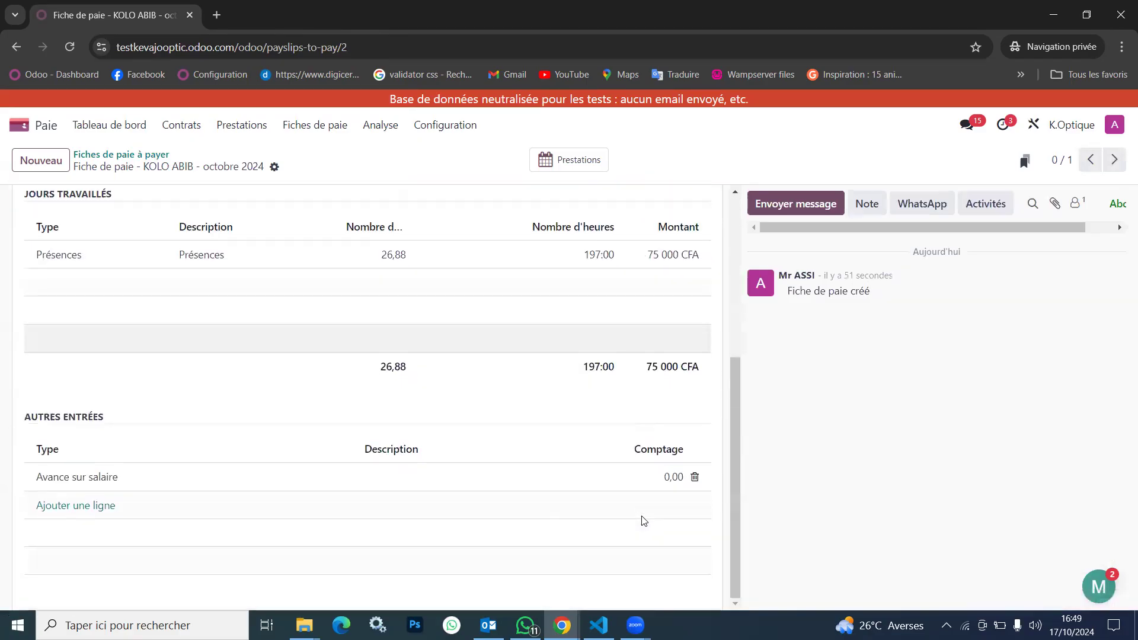
click(675, 478)
text(15000)
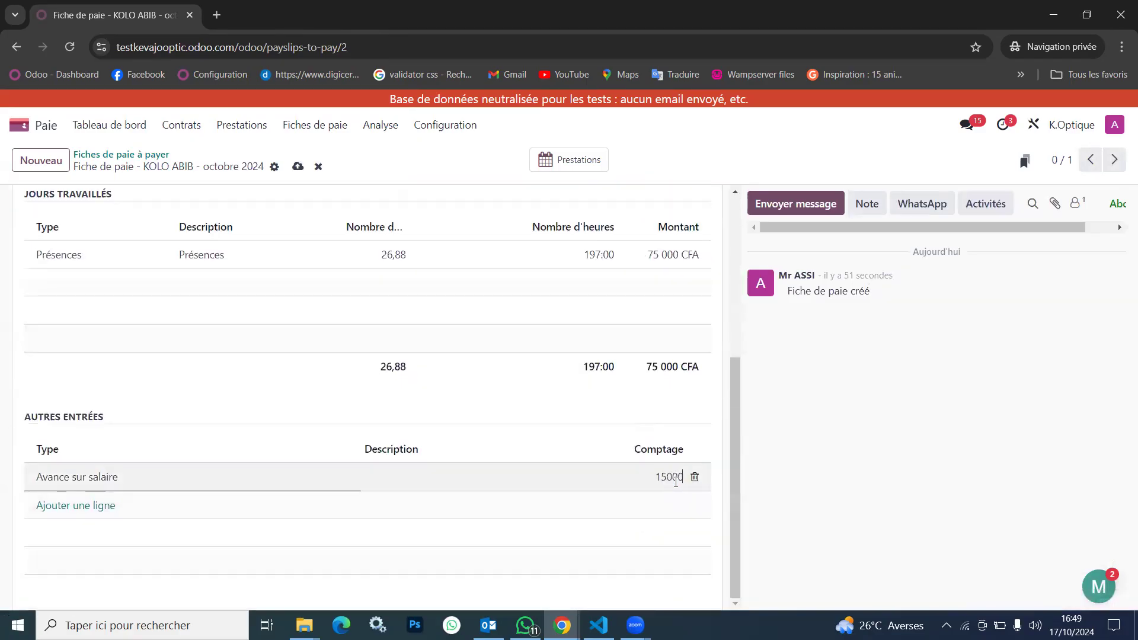
click(563, 444)
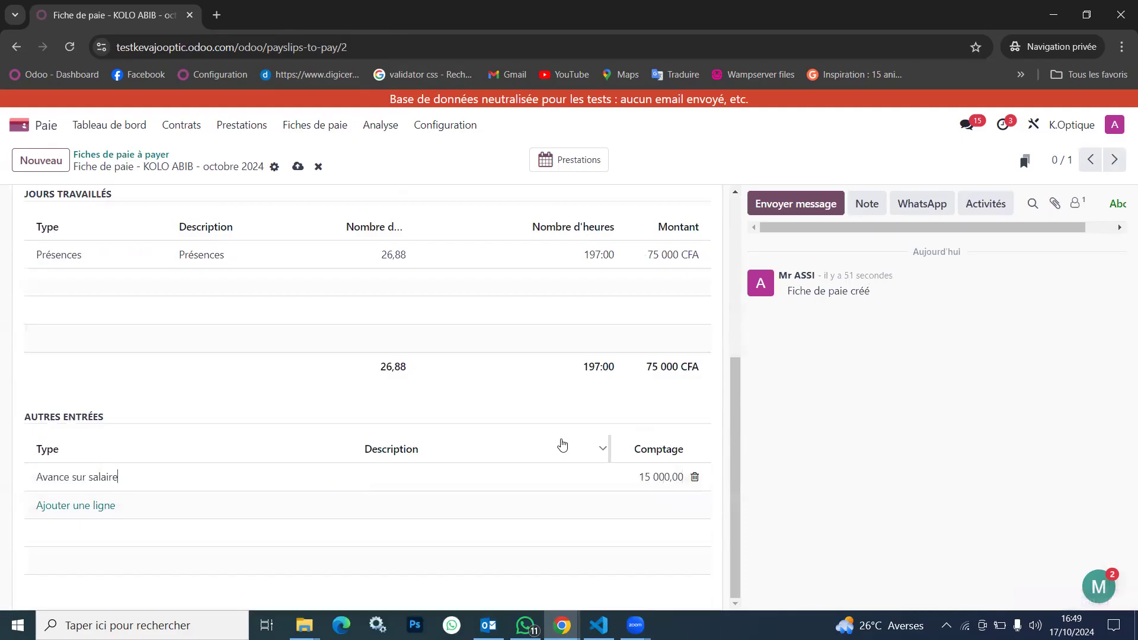
scroll(338, 400, up, 5)
click(75, 203)
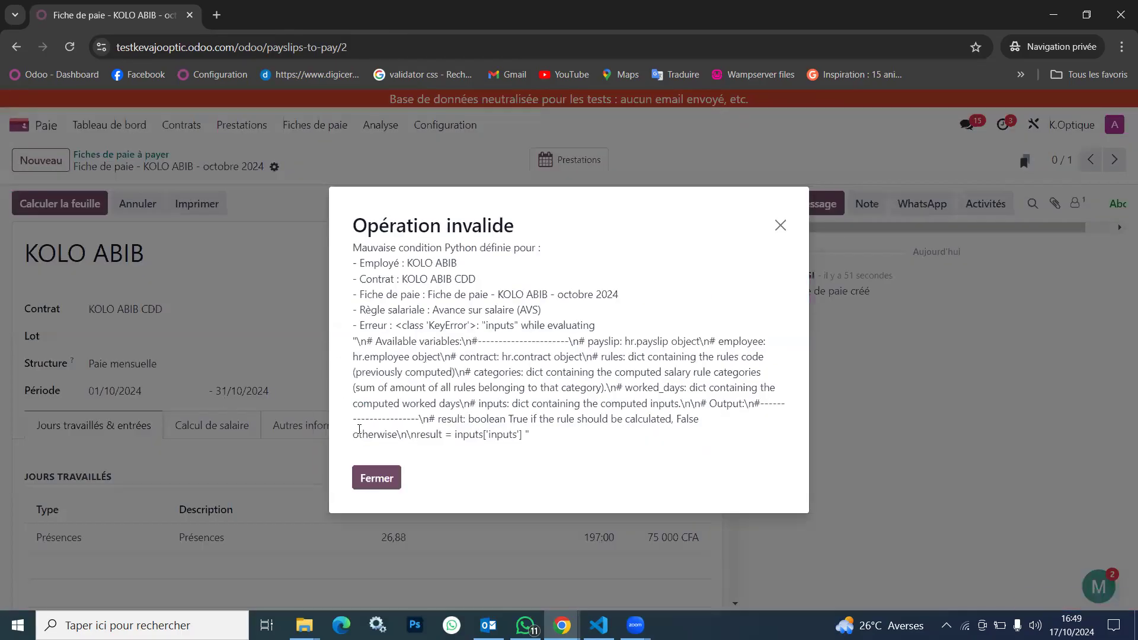
Dismiss the error message and review the payslip's salary computation and the salary rules of its Paie mensuelle structure
click(364, 483)
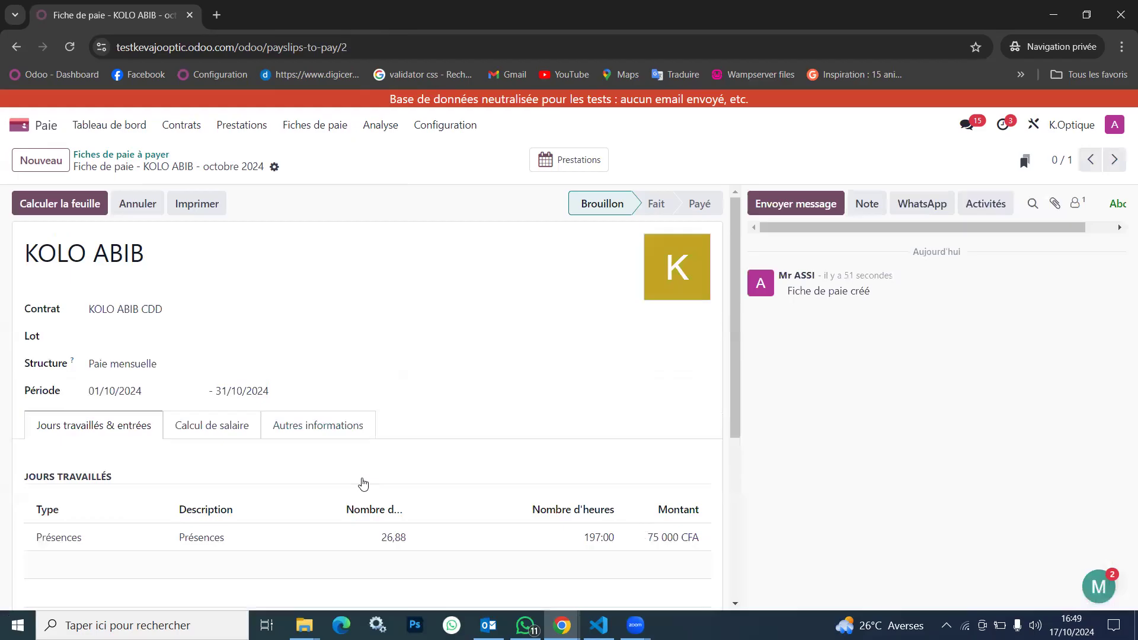
click(199, 431)
scroll(188, 536, down, 1)
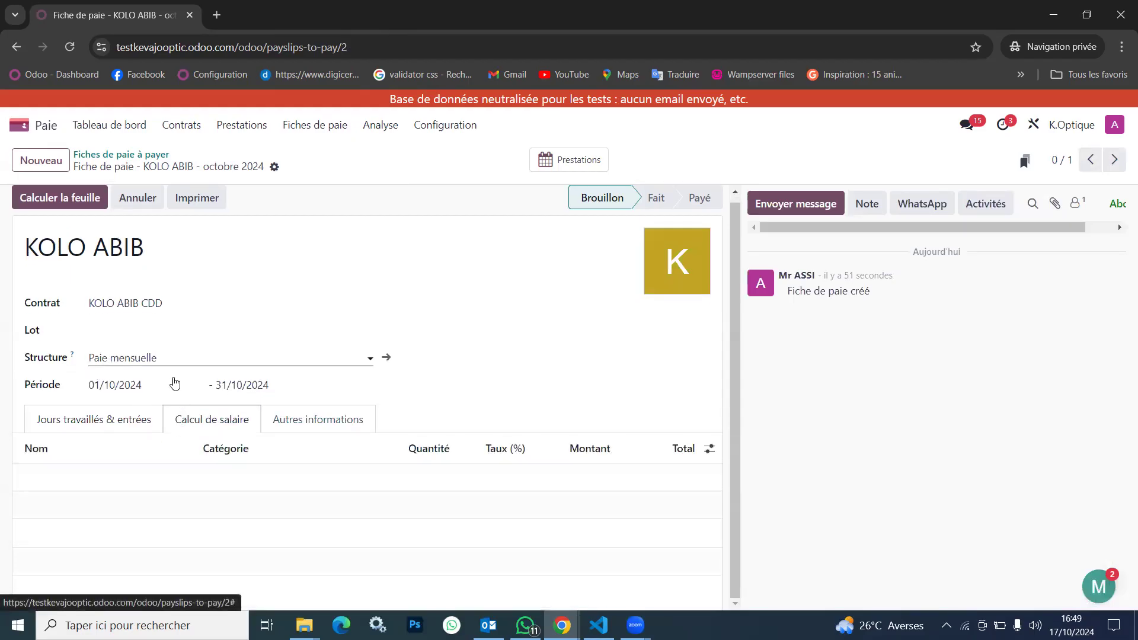
click(387, 358)
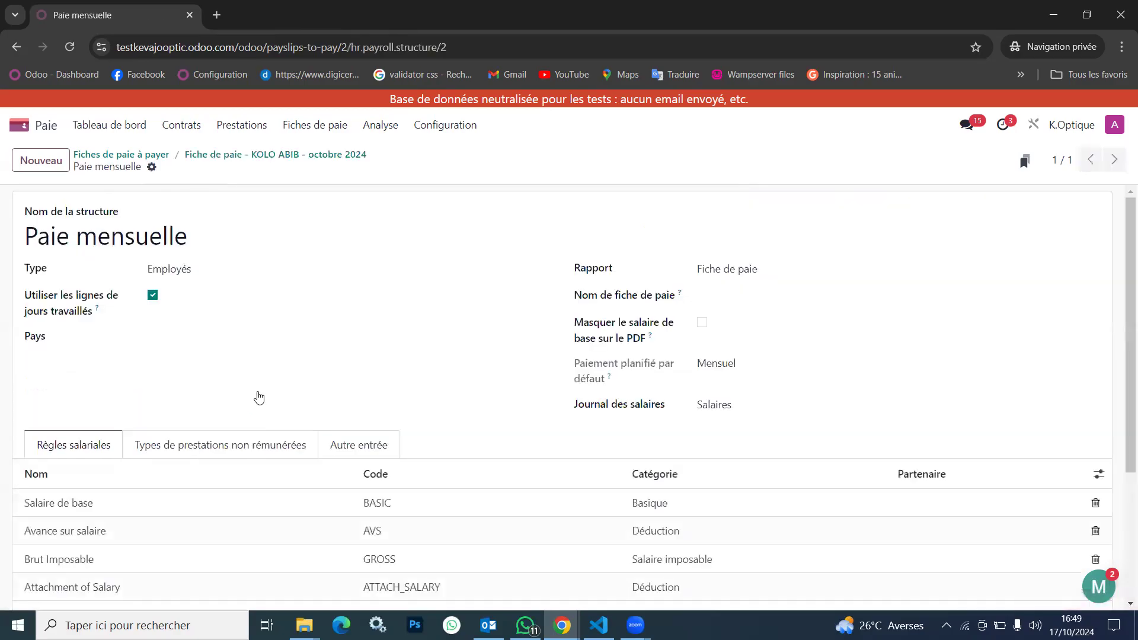
scroll(255, 396, down, 3)
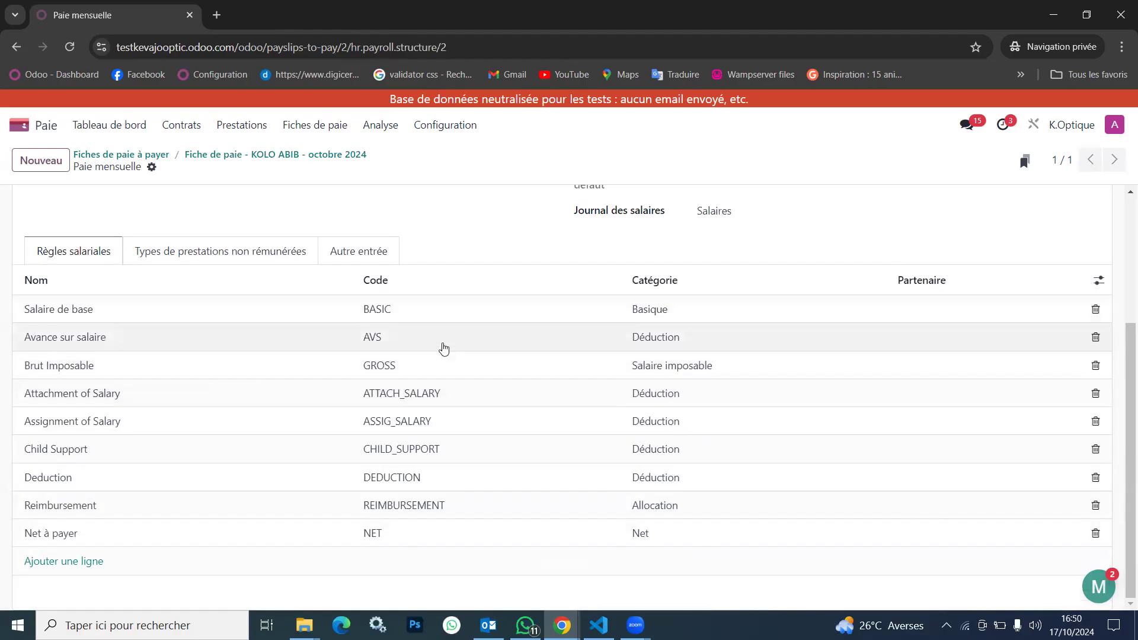
Review the conditions and Python code of the Net à payer and Salaire de base rules under Paie mensuelle
click(441, 131)
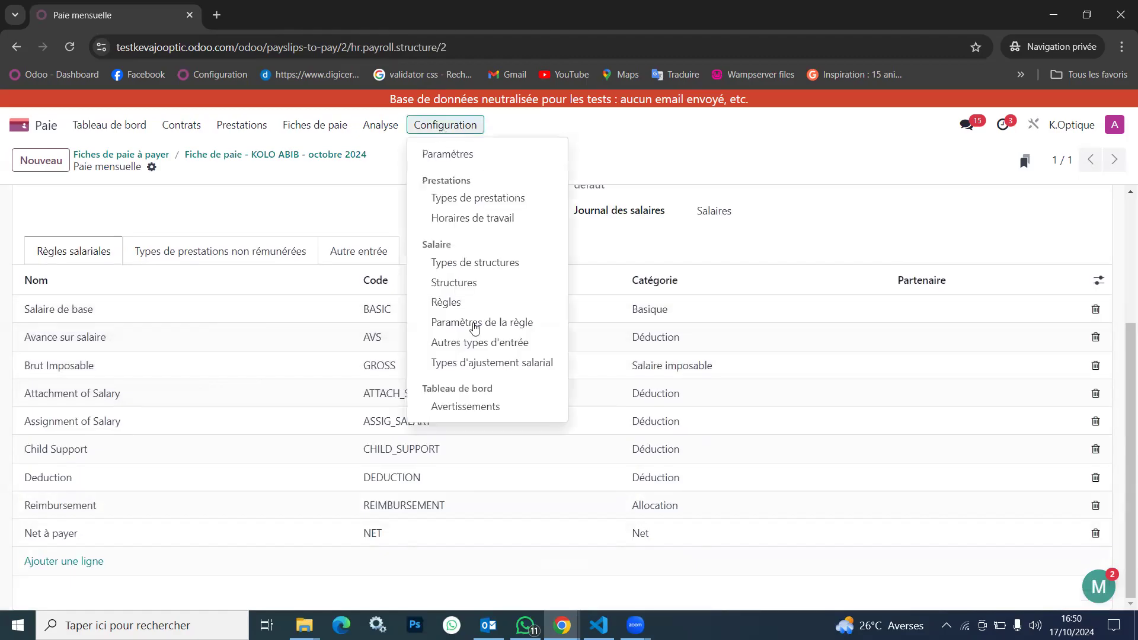
click(464, 300)
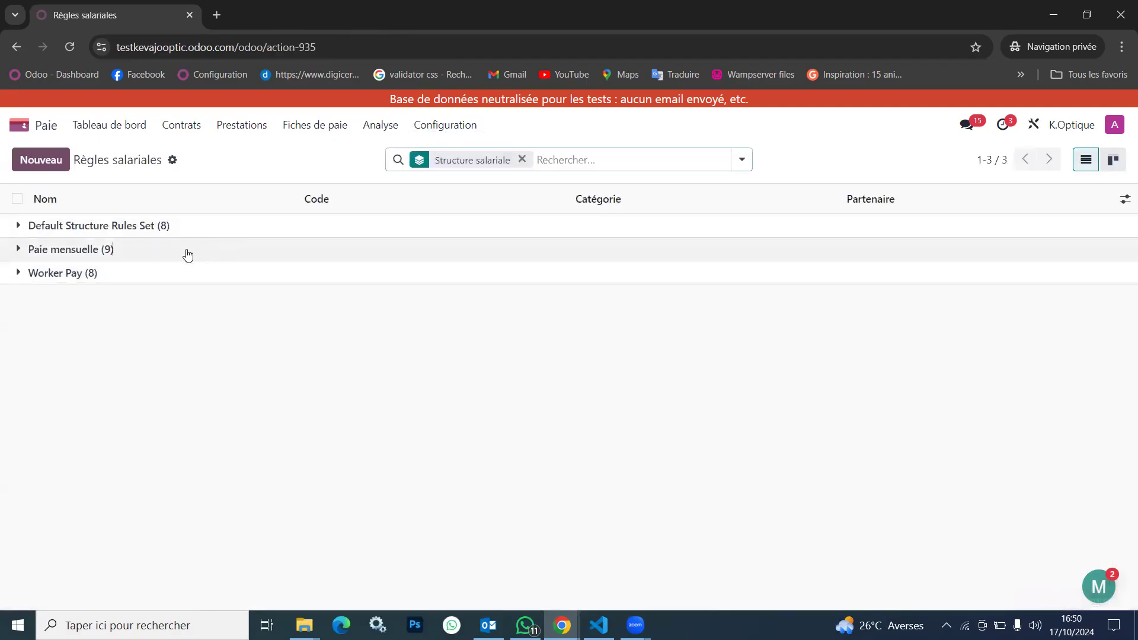
click(188, 253)
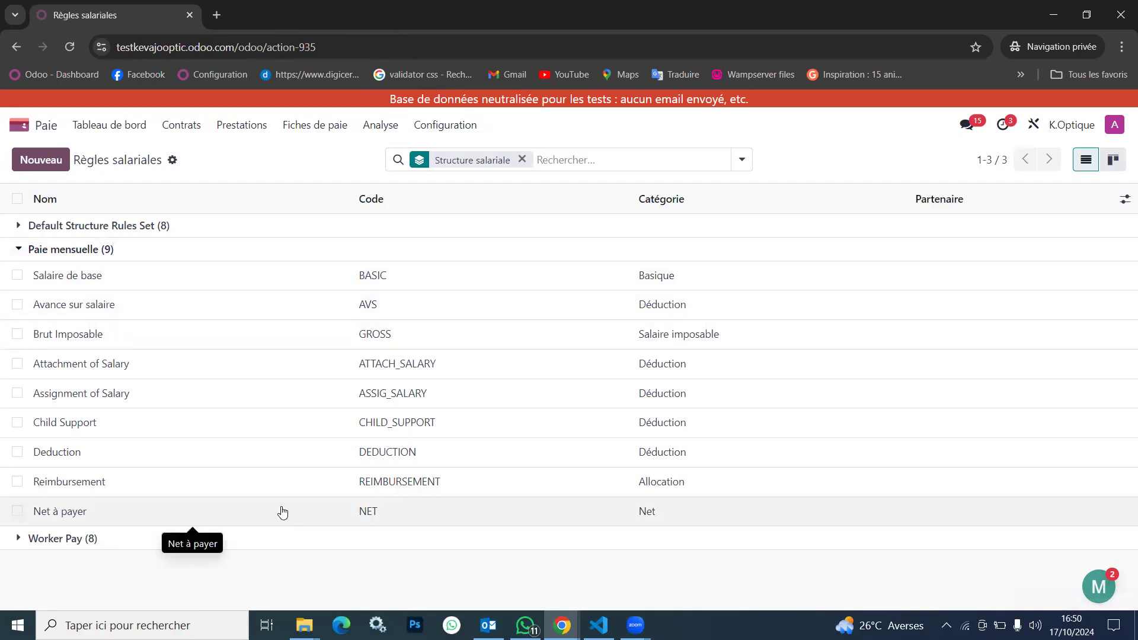
click(249, 513)
scroll(248, 515, down, 5)
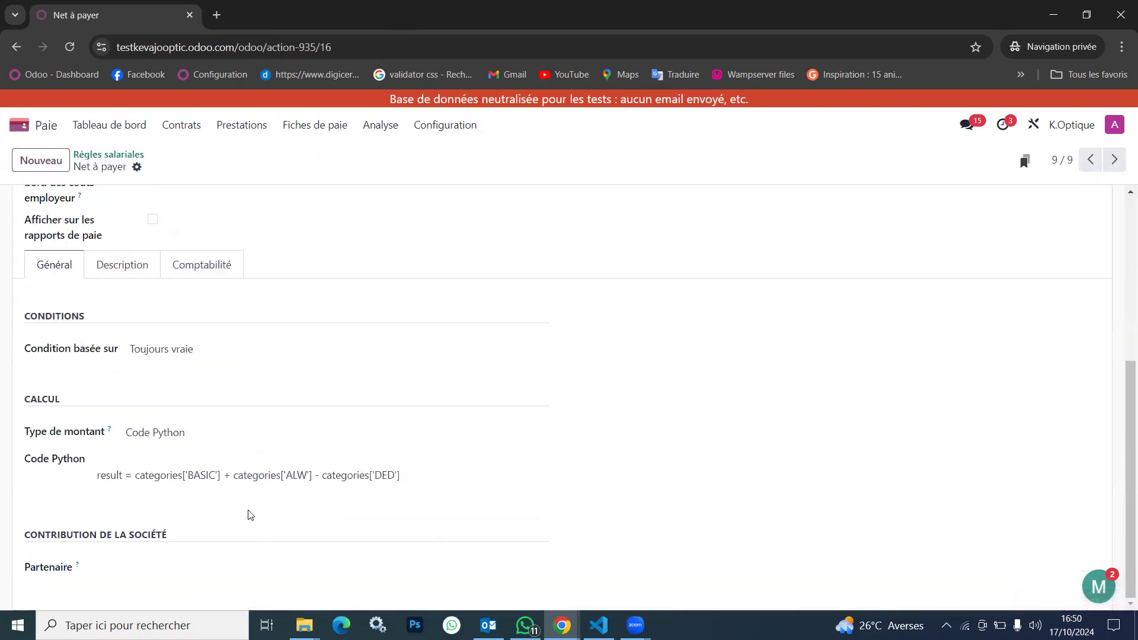
click(128, 157)
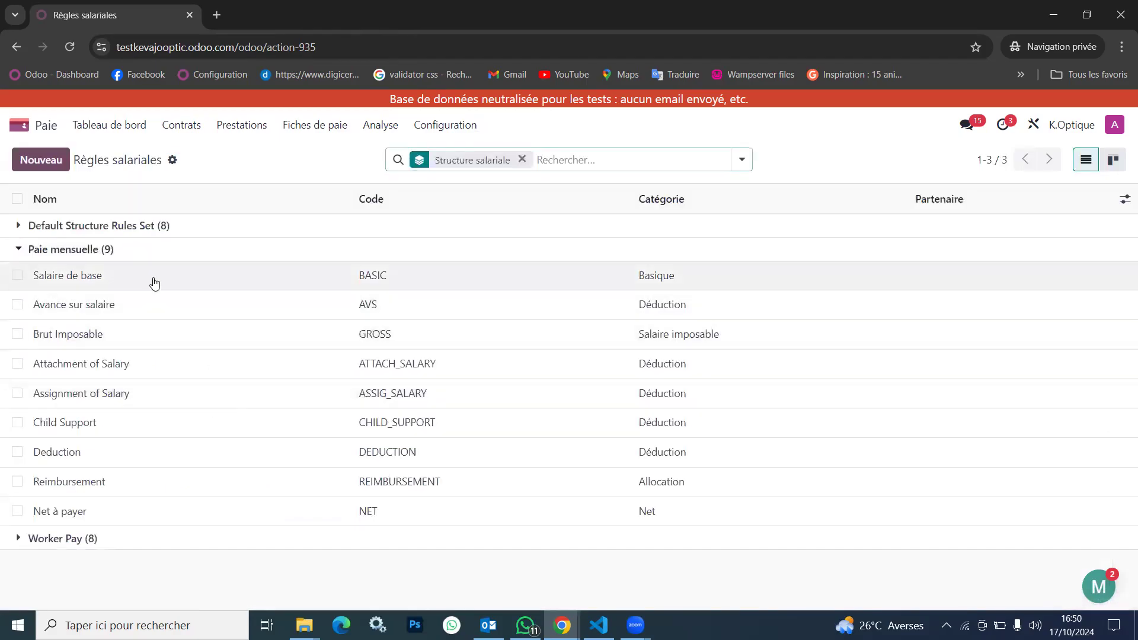
click(155, 282)
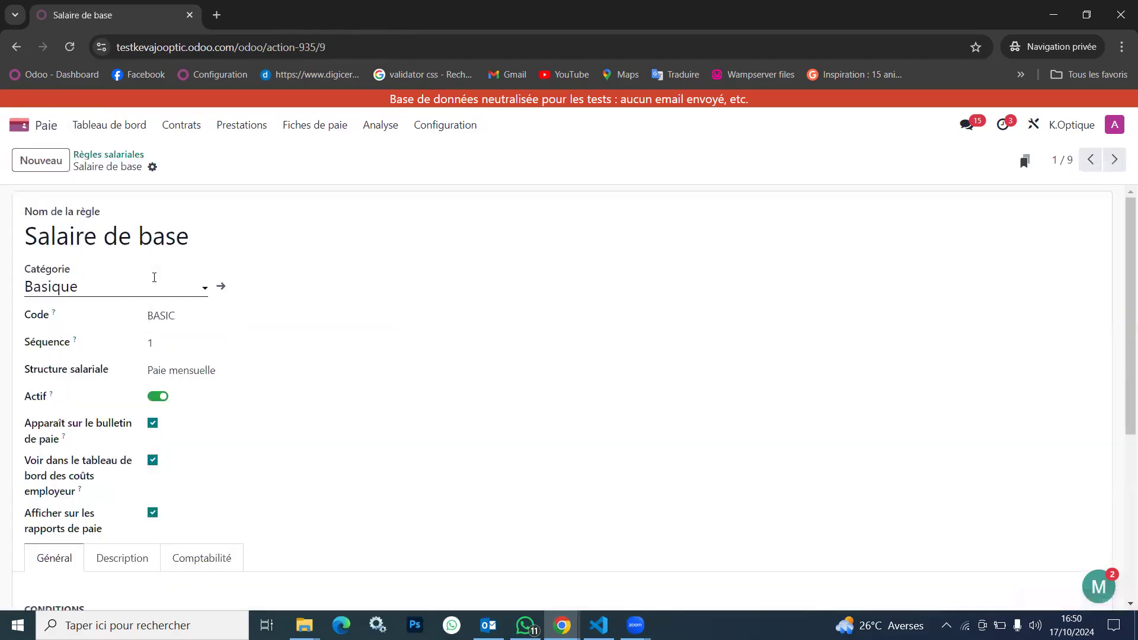
scroll(240, 492, down, 5)
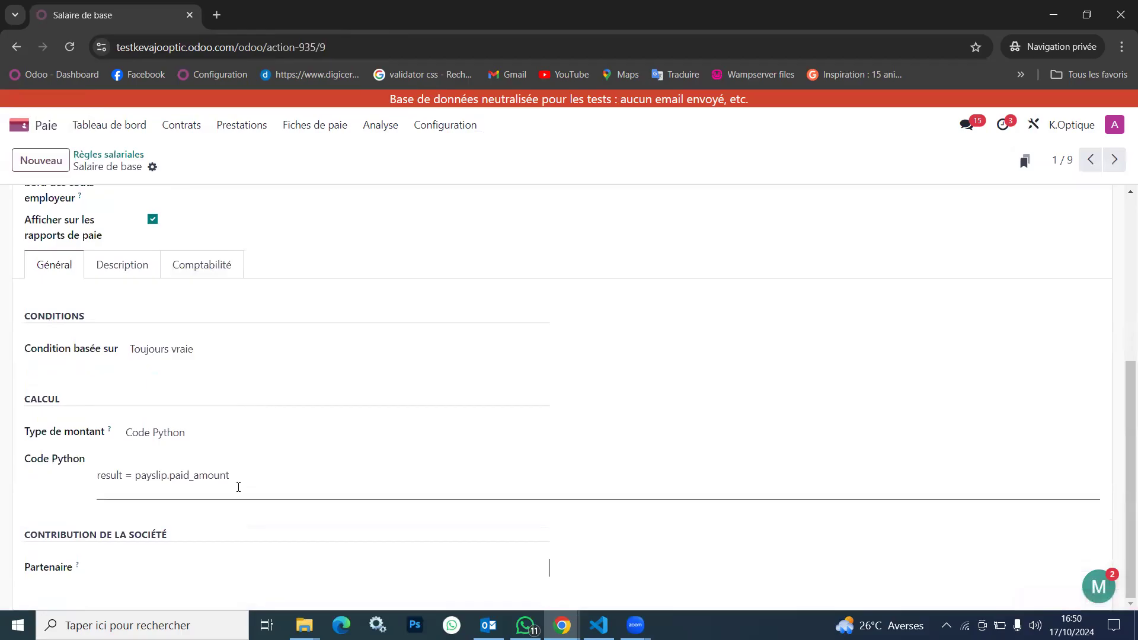
scroll(237, 489, up, 5)
click(121, 158)
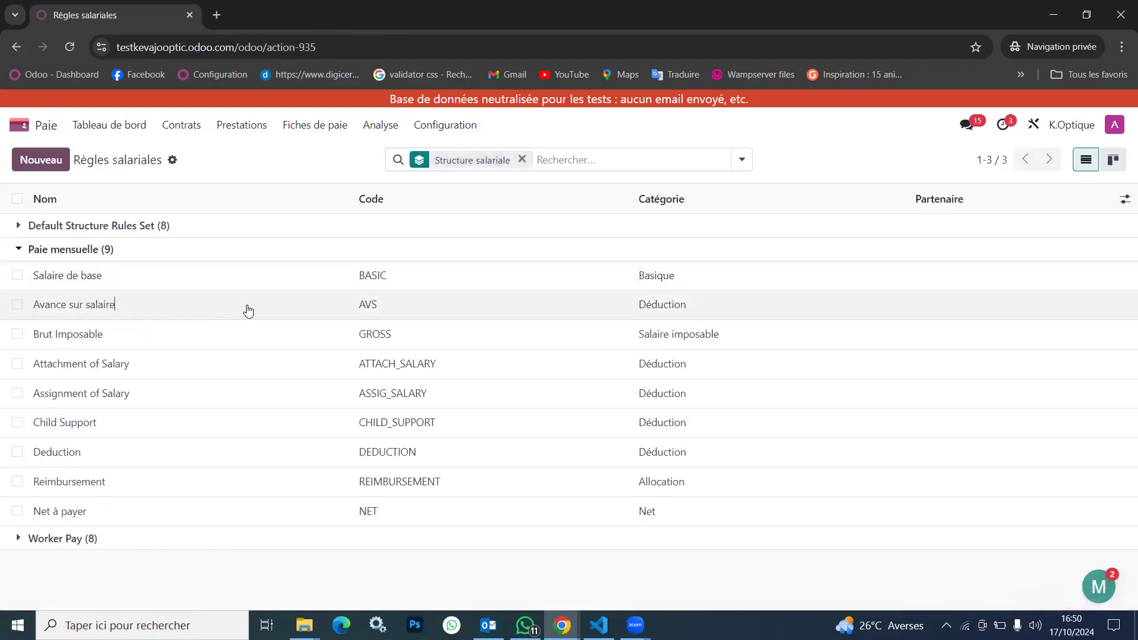
Review the Python condition and the amount code of the Avance sur salaire rule
click(245, 310)
scroll(305, 439, down, 8)
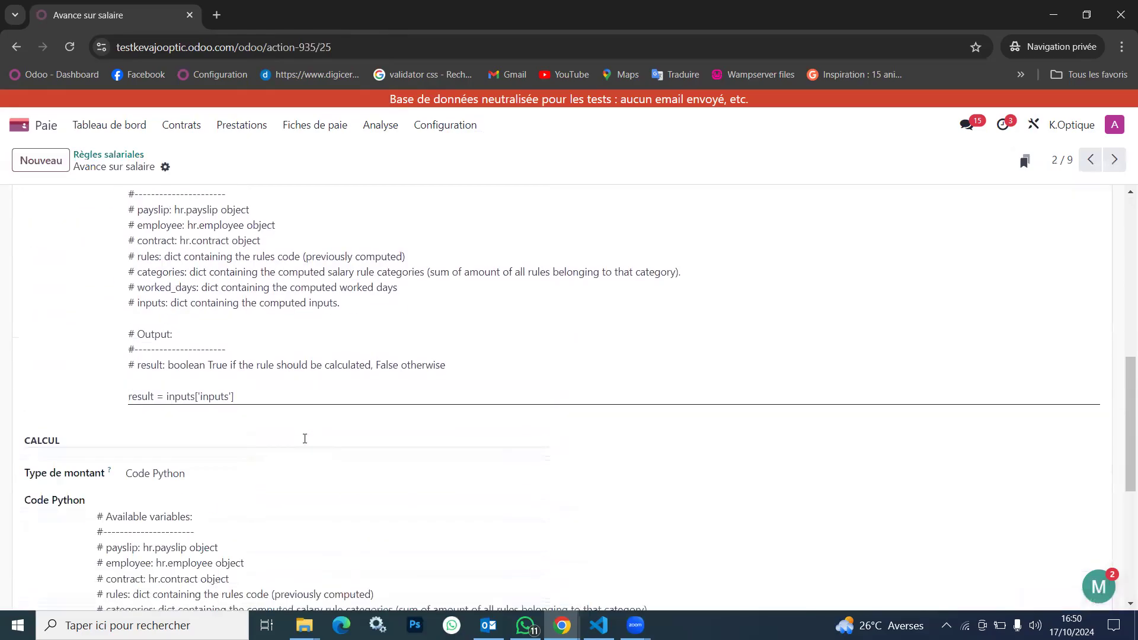
scroll(304, 442, down, 6)
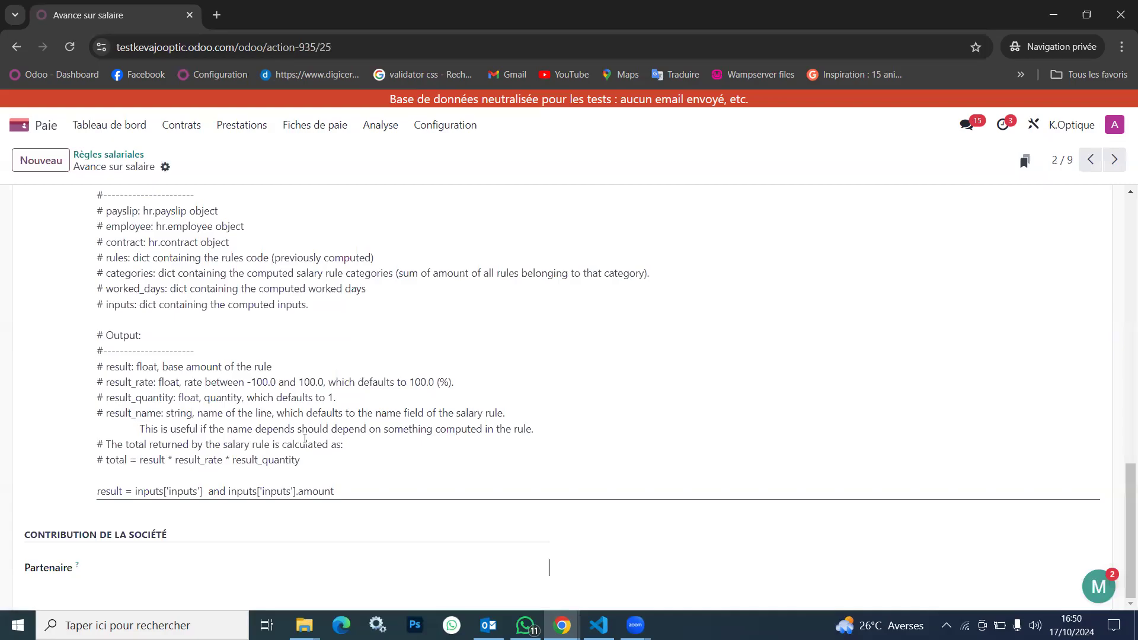
scroll(304, 439, up, 14)
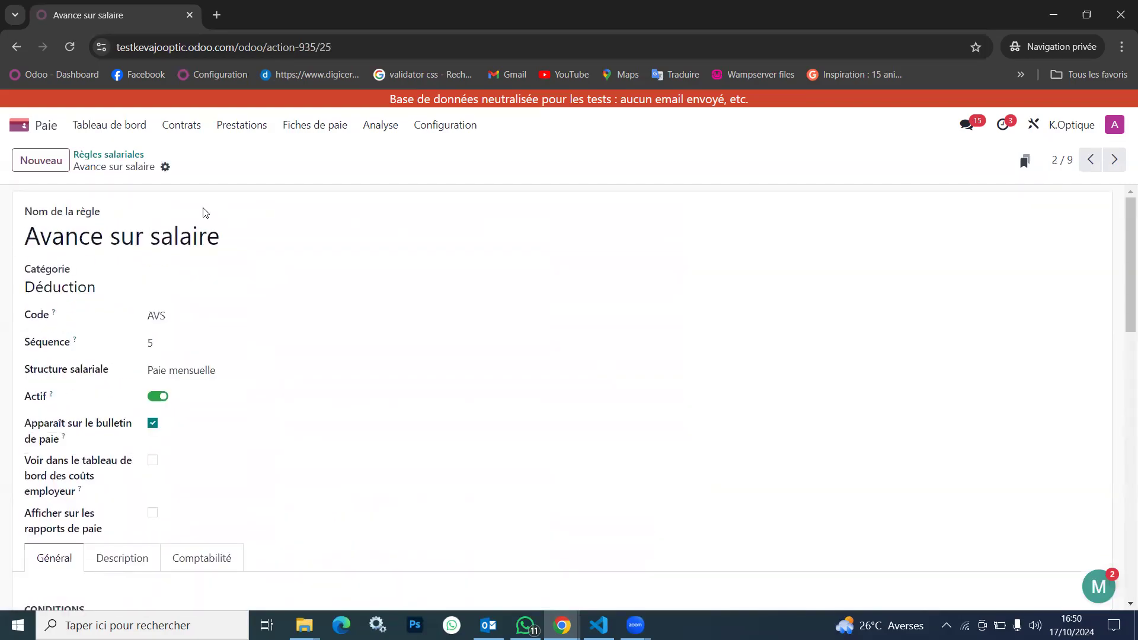
Remove the Avance sur salaire rule from the Employés structure Paie mensuelle and save the structure
click(463, 122)
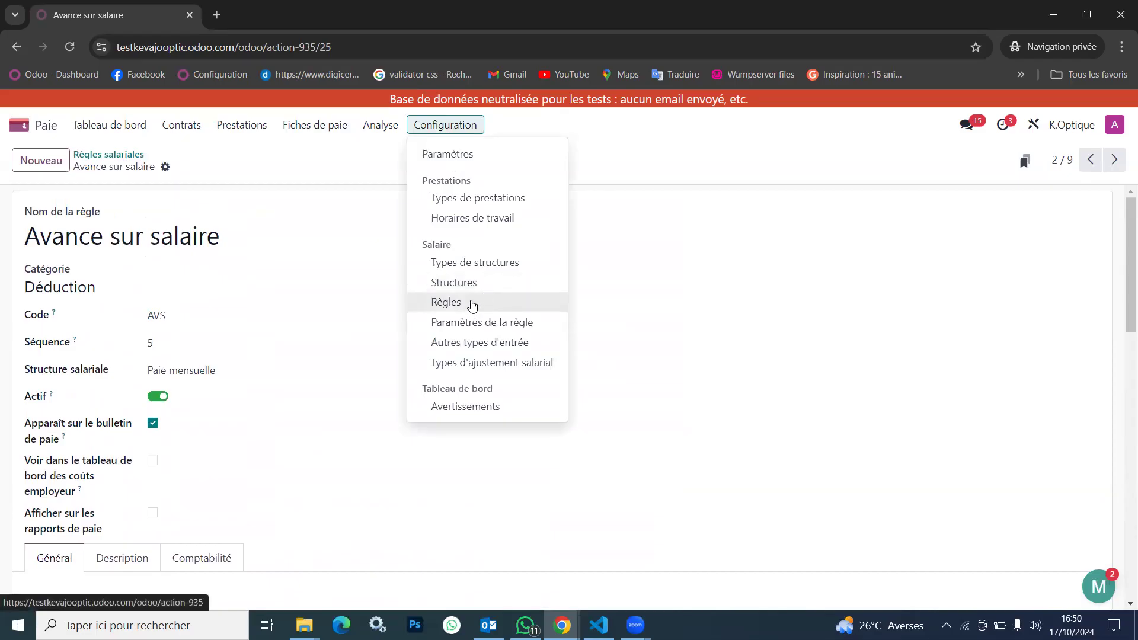
click(488, 285)
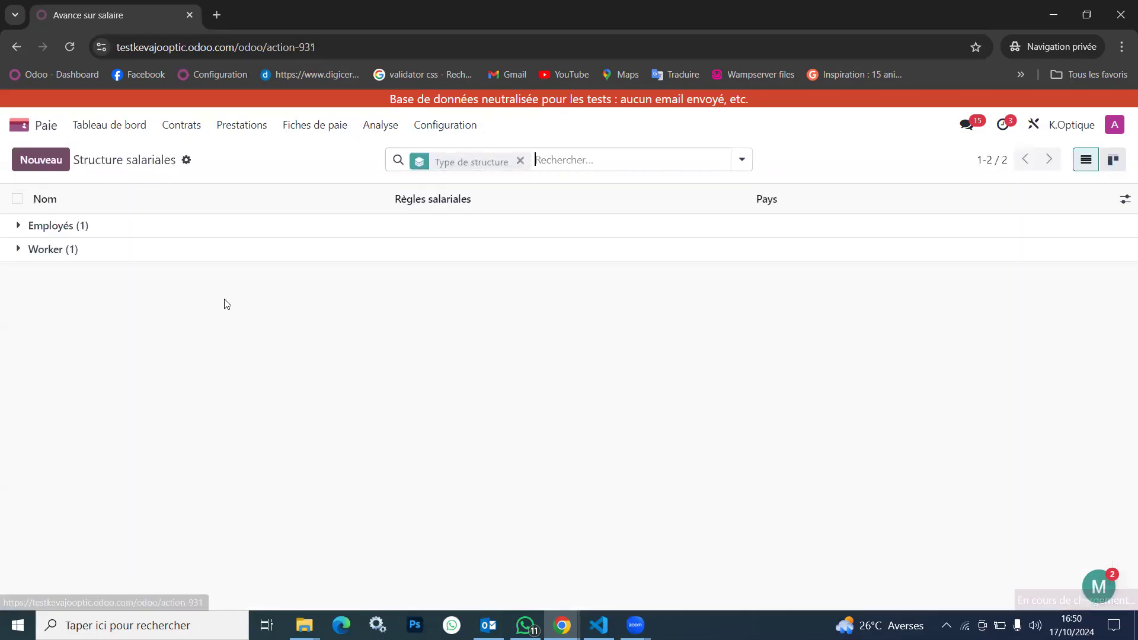
click(163, 230)
click(207, 263)
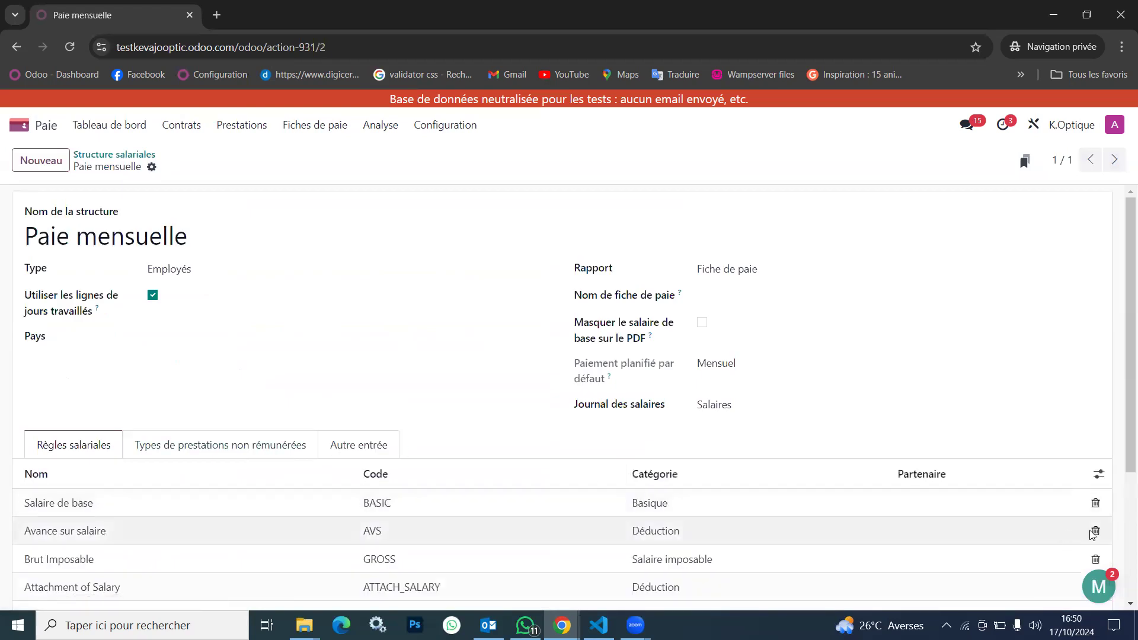
click(1094, 532)
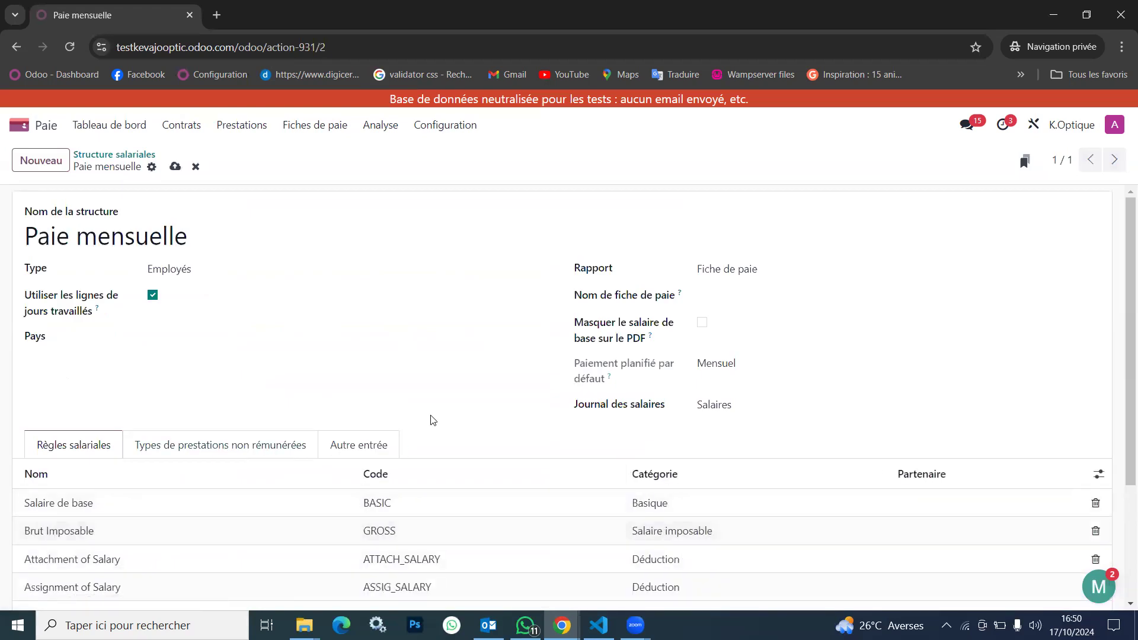
click(175, 167)
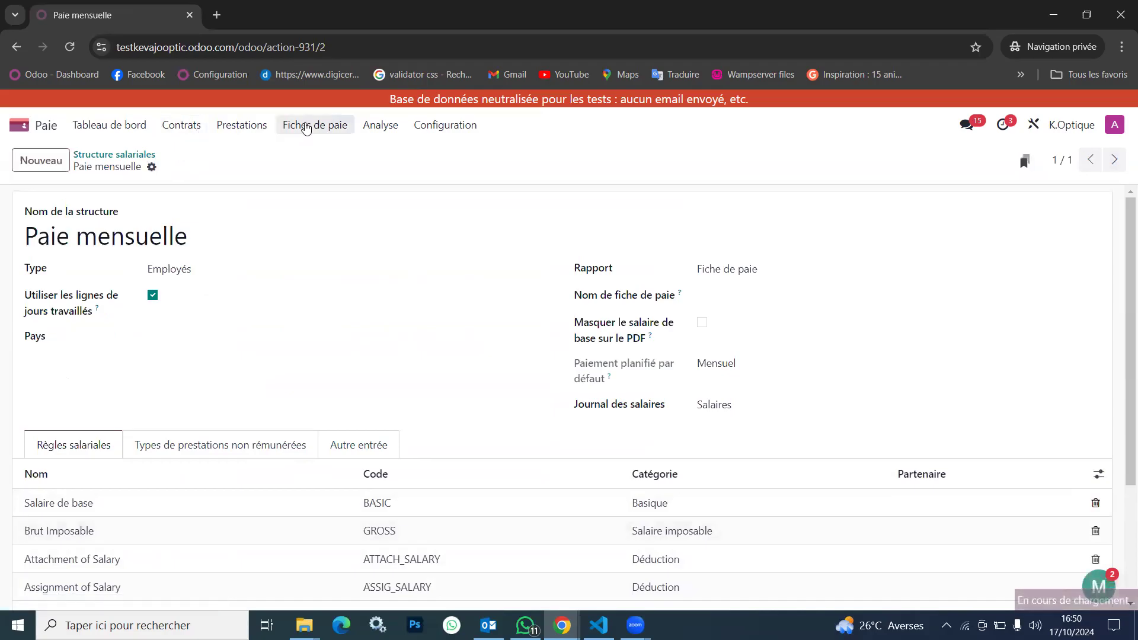
Reopen the October 2024 payslip from the payslips to pay, compute it and review its salary computation lines
click(291, 132)
click(314, 172)
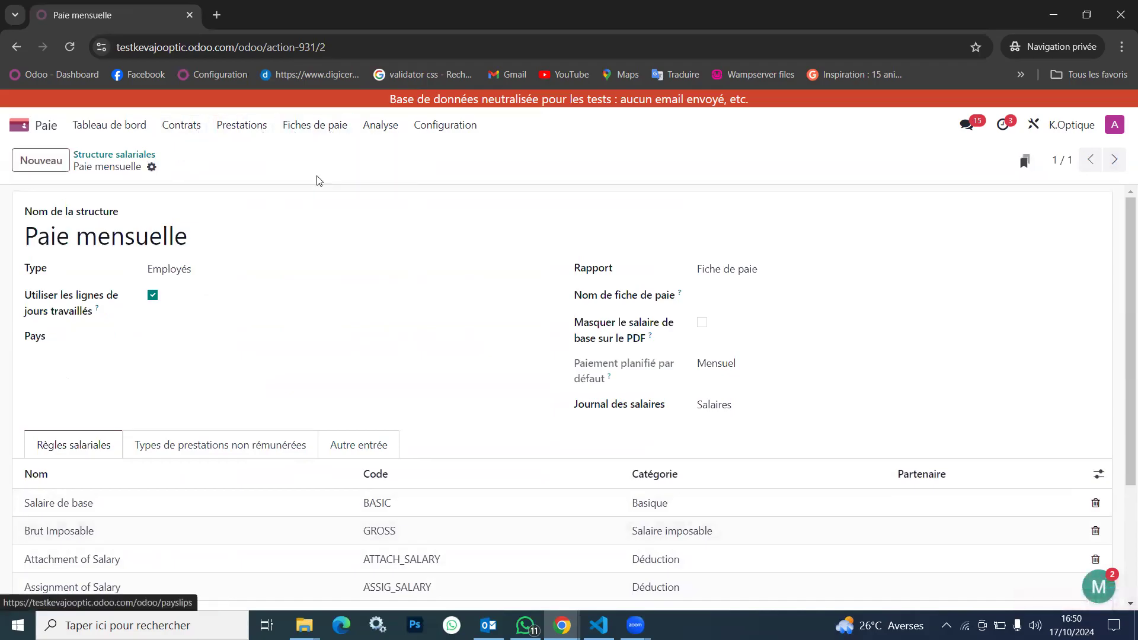
click(315, 130)
click(305, 153)
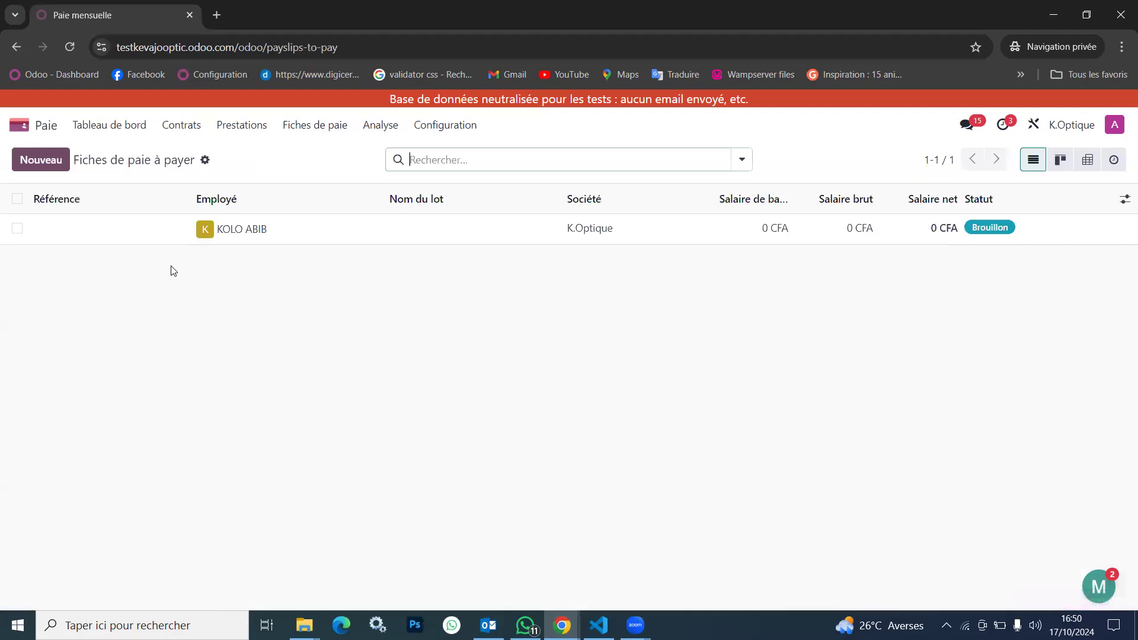
click(302, 227)
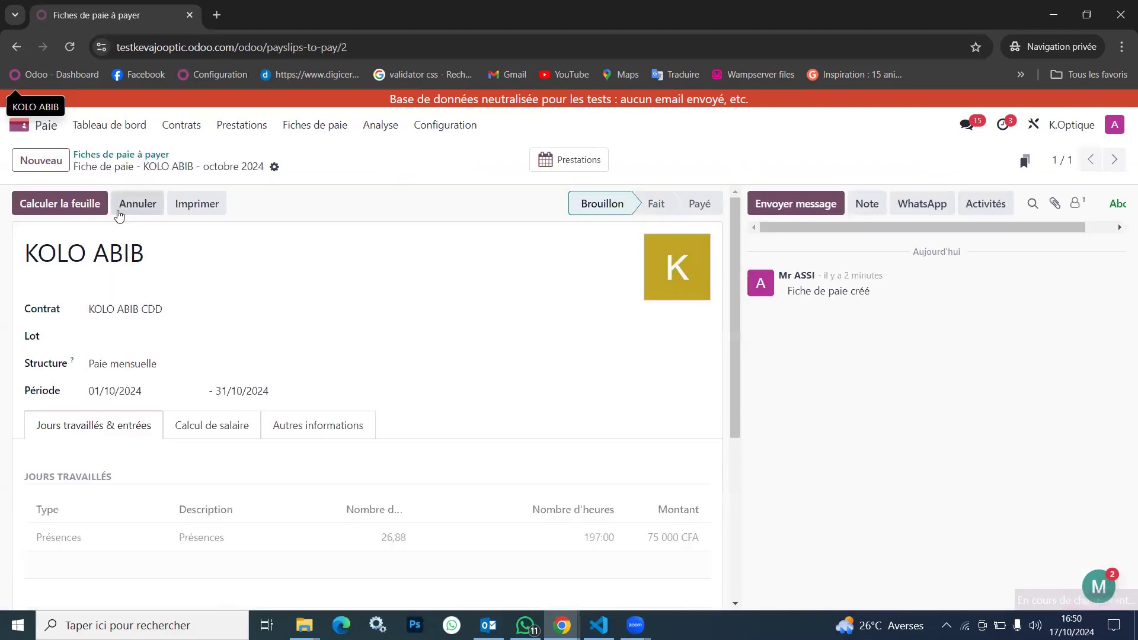
click(79, 205)
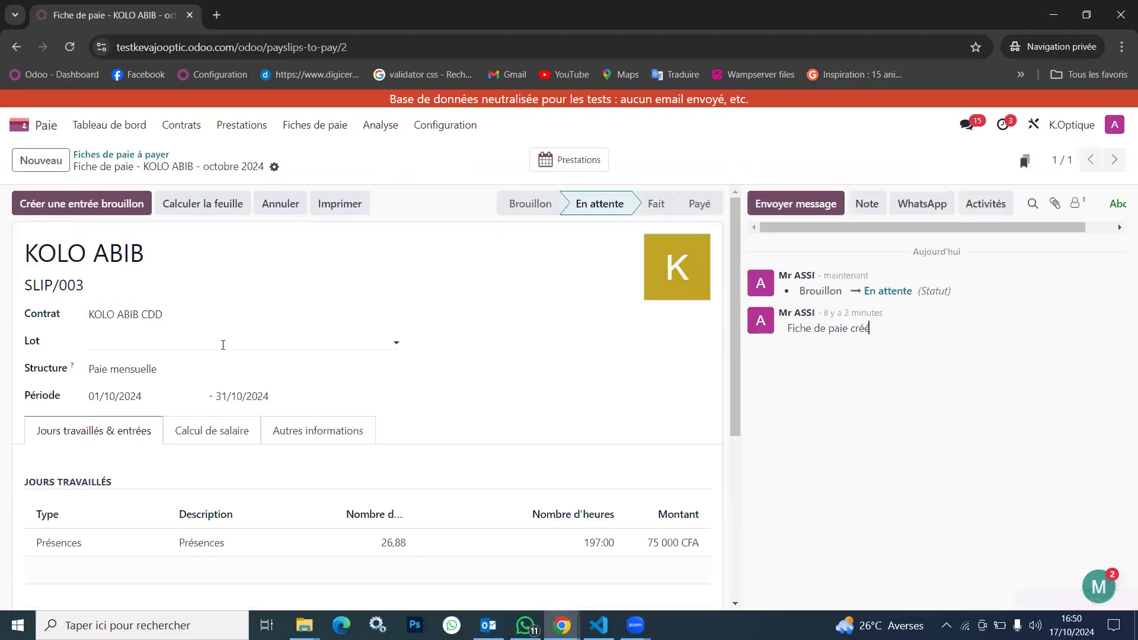
click(206, 431)
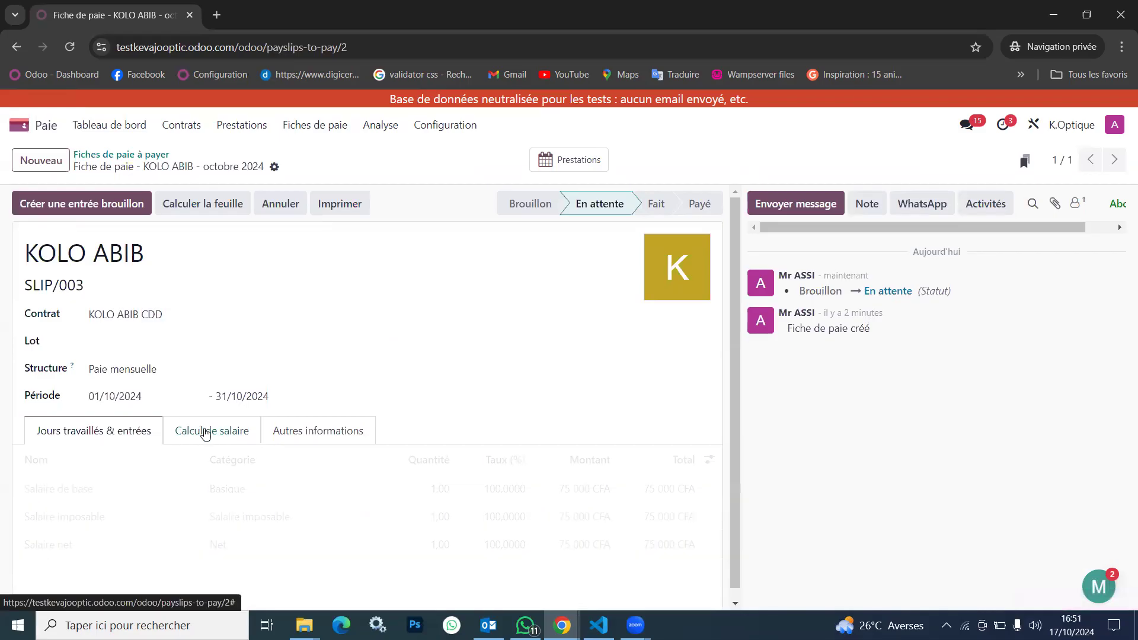
scroll(400, 450, down, 1)
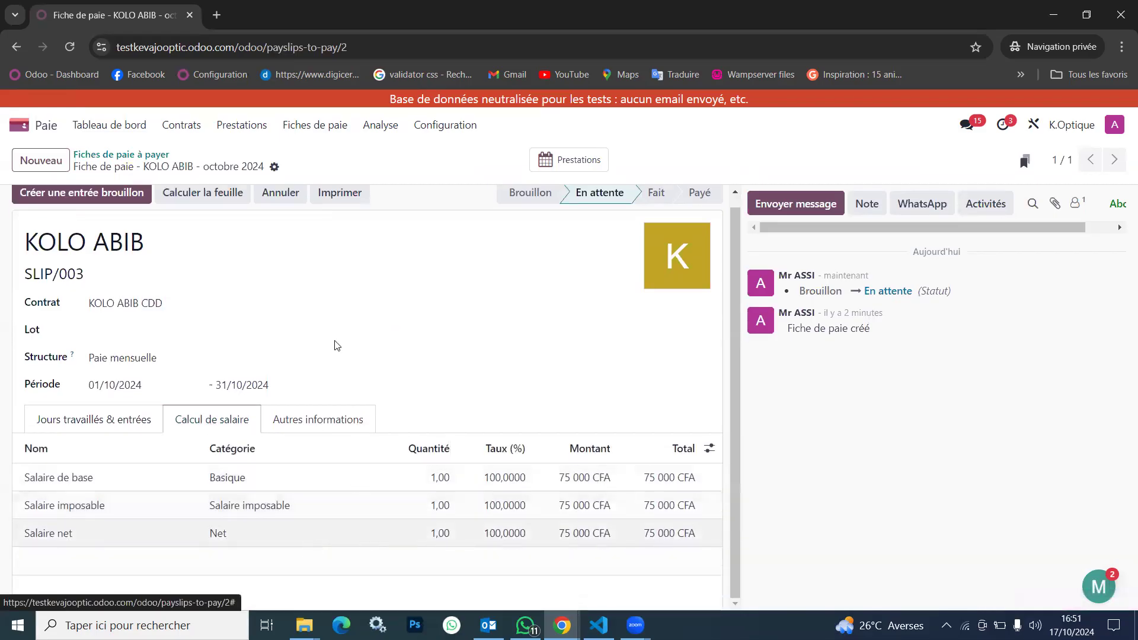
scroll(237, 237, up, 1)
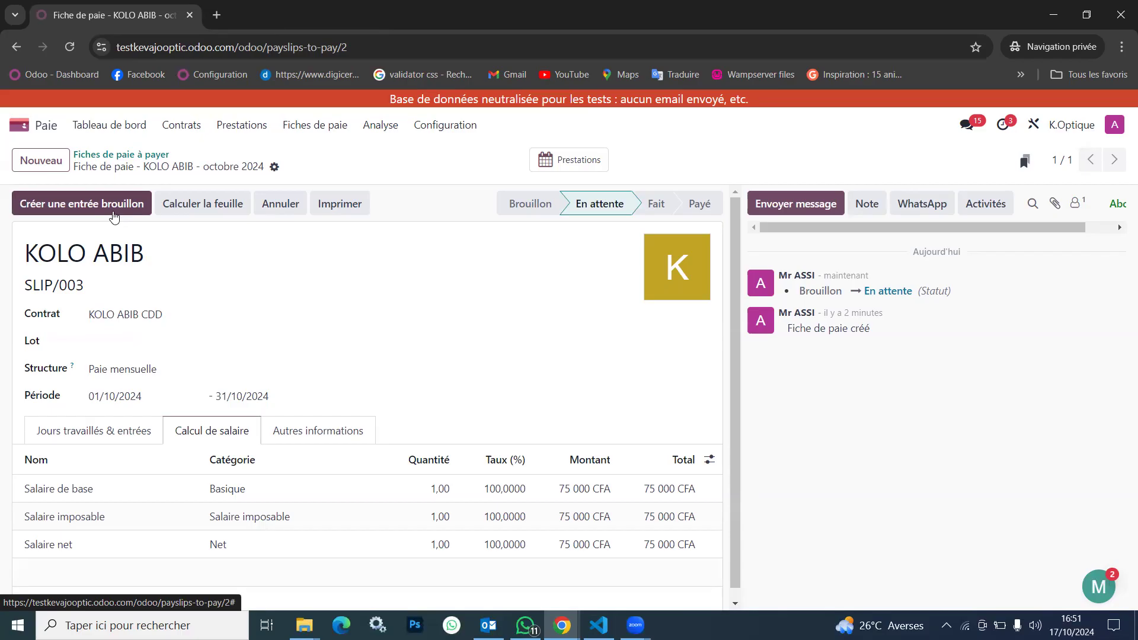
Create and confirm the draft accounting entry for the October 2024 payslip, and try to register its payment
click(77, 206)
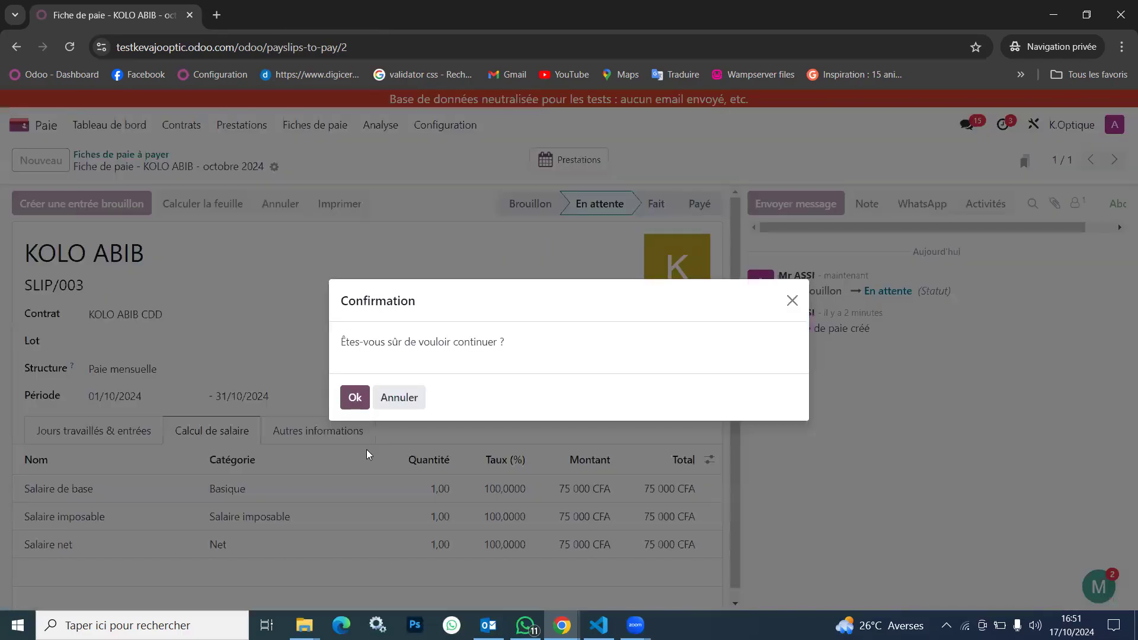
click(354, 398)
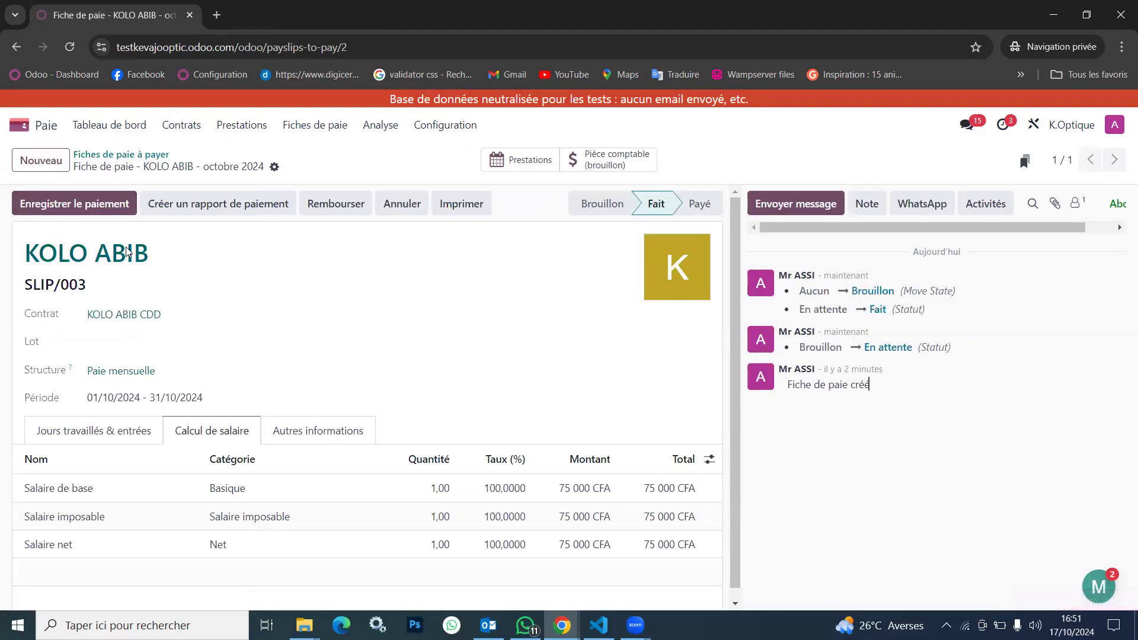
click(102, 211)
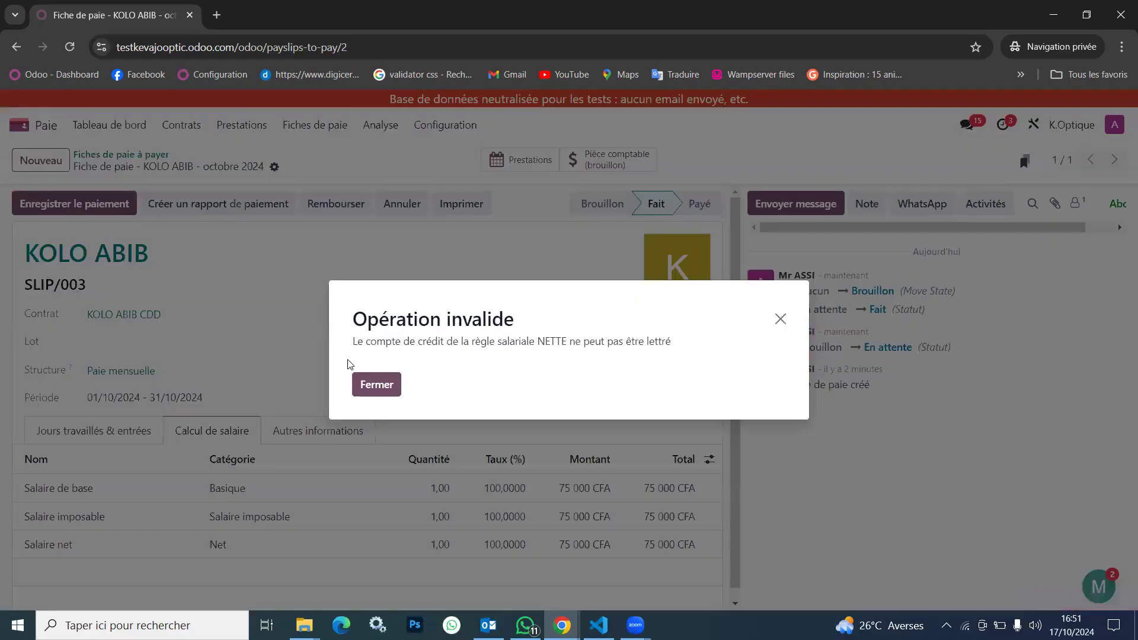
click(377, 386)
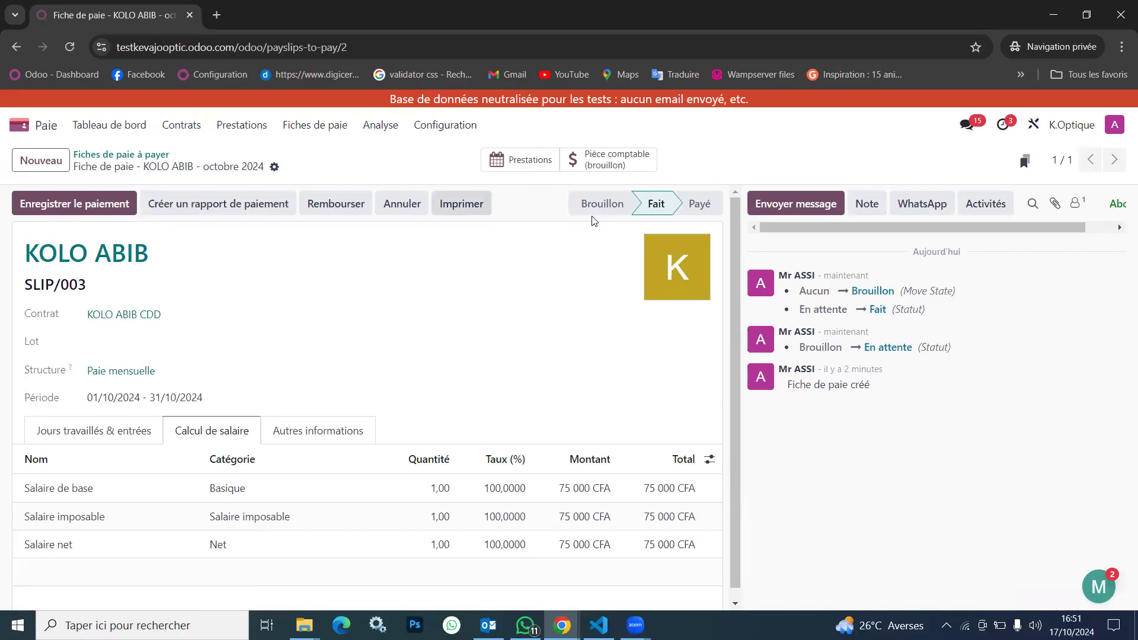
mouse_move(662, 209)
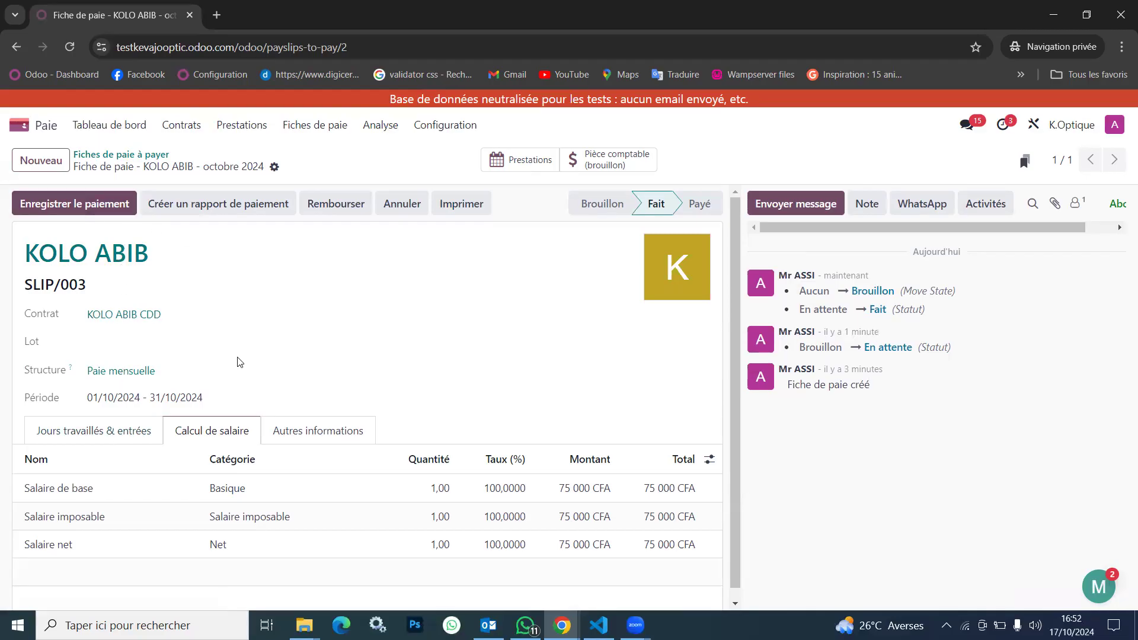
Create a new payslip batch named "Paie Septembre 2024"
click(302, 126)
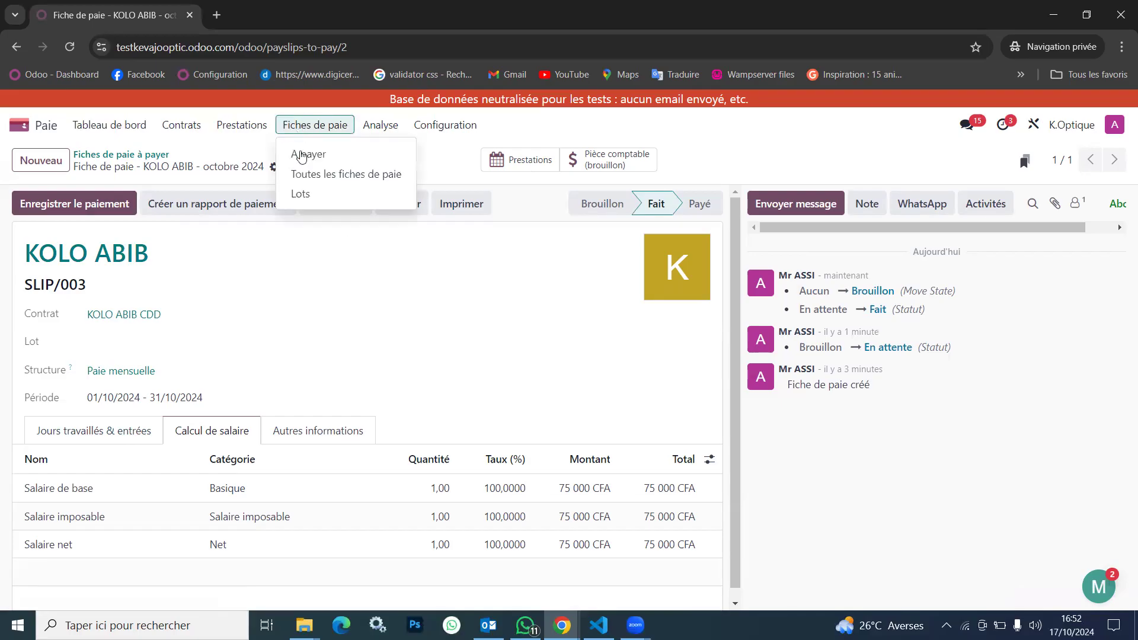
click(303, 196)
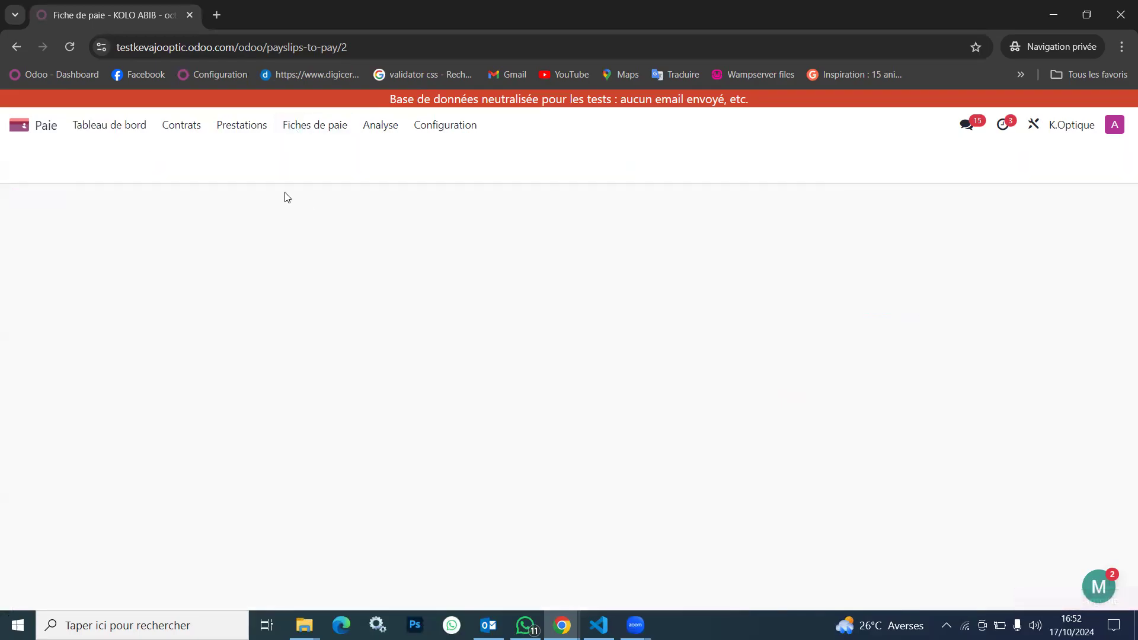
click(44, 162)
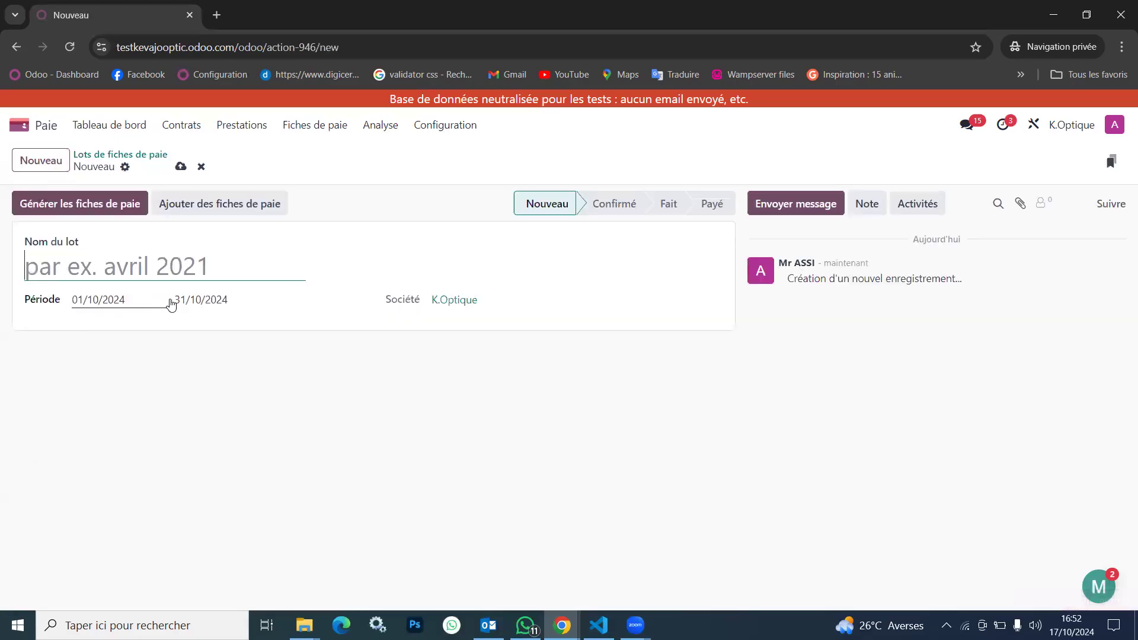
text(Pai)
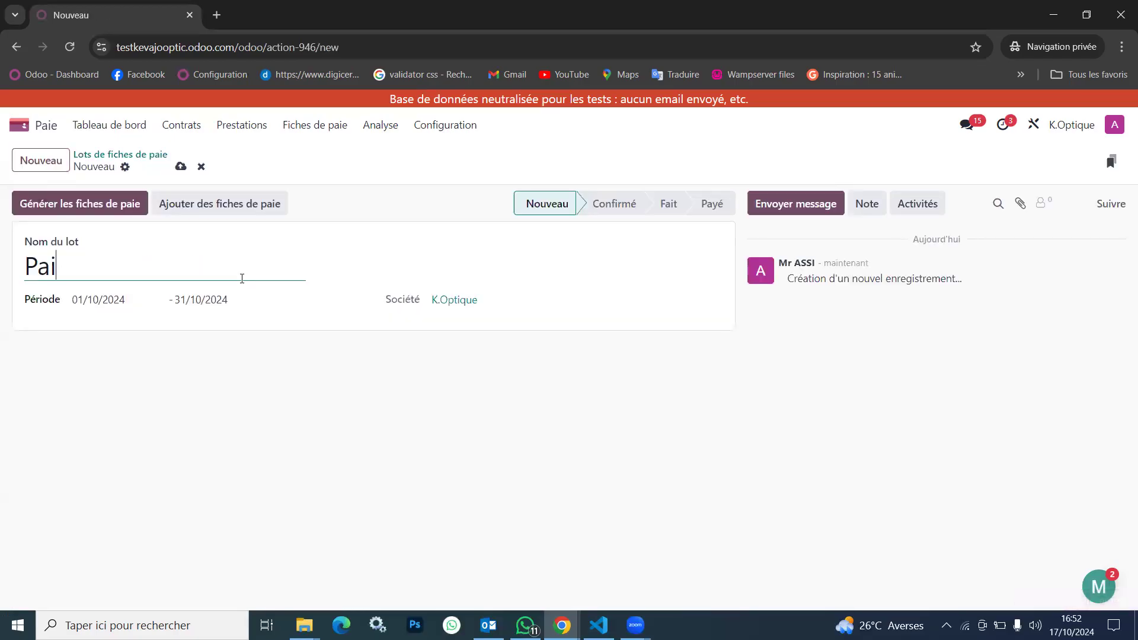
text(e Septem)
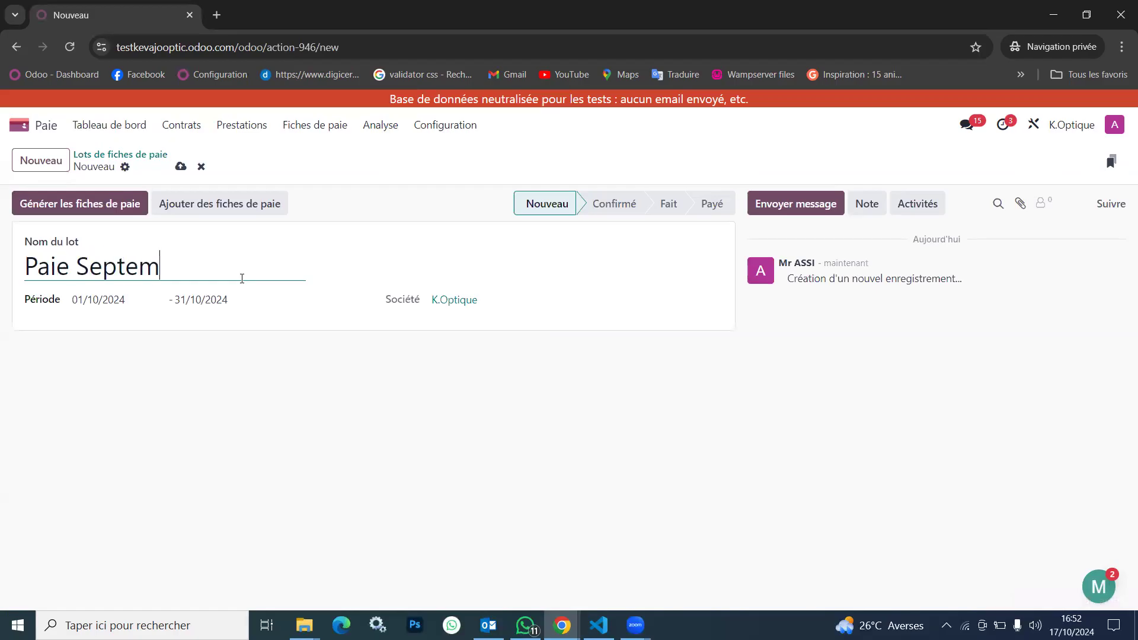
text(bre 2024)
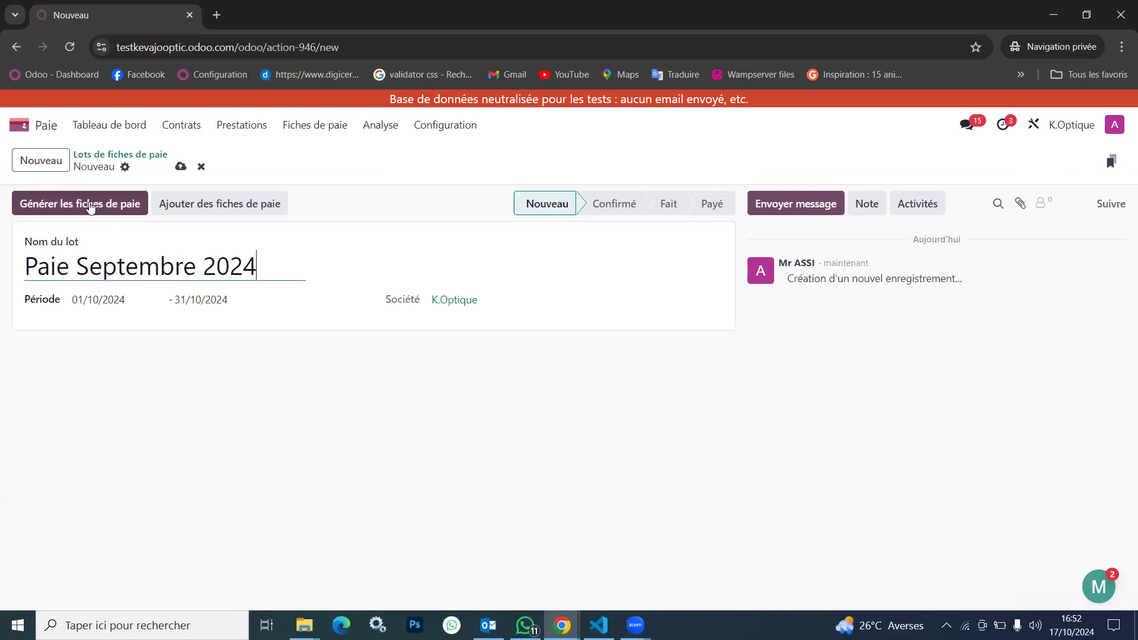
Start generating payslips for the batch and check the listed employees and those available to add
click(90, 204)
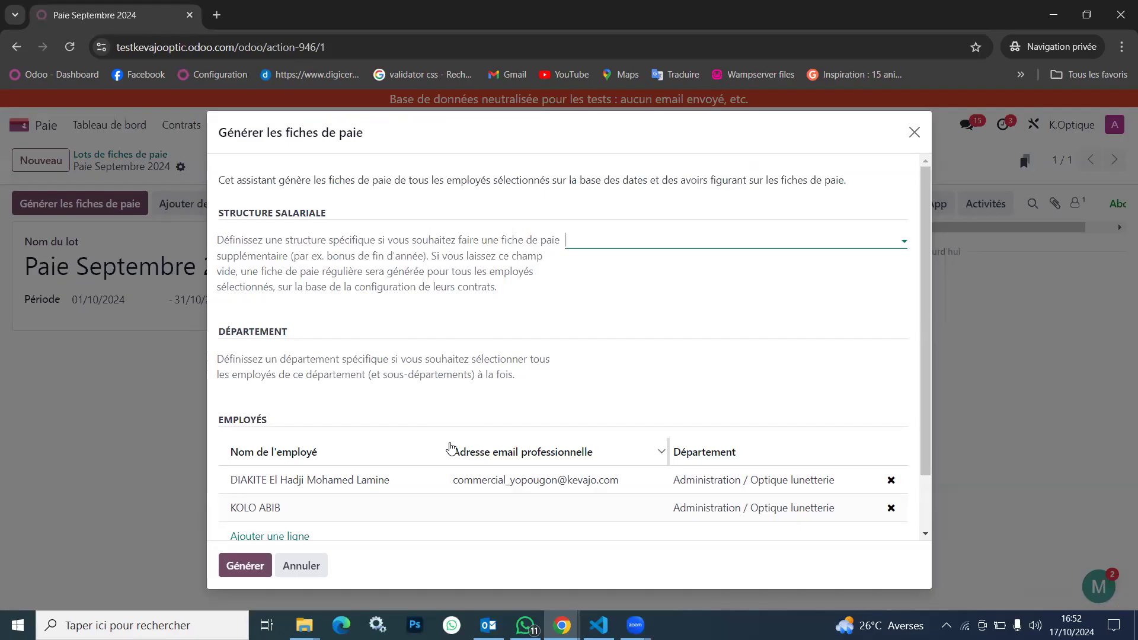
scroll(450, 448, down, 2)
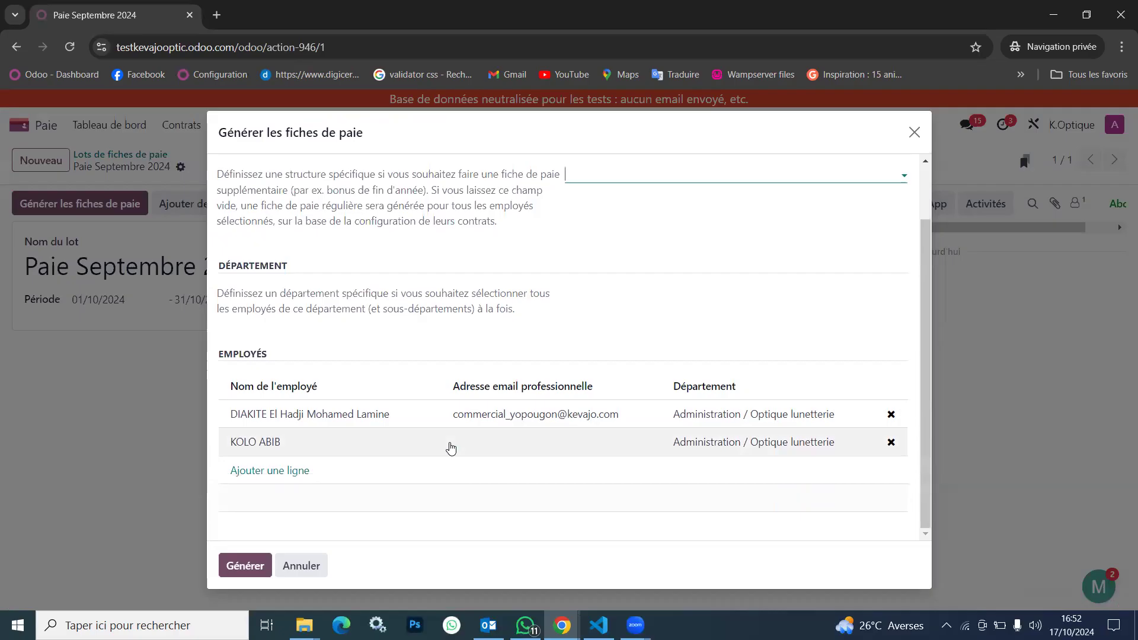
click(254, 470)
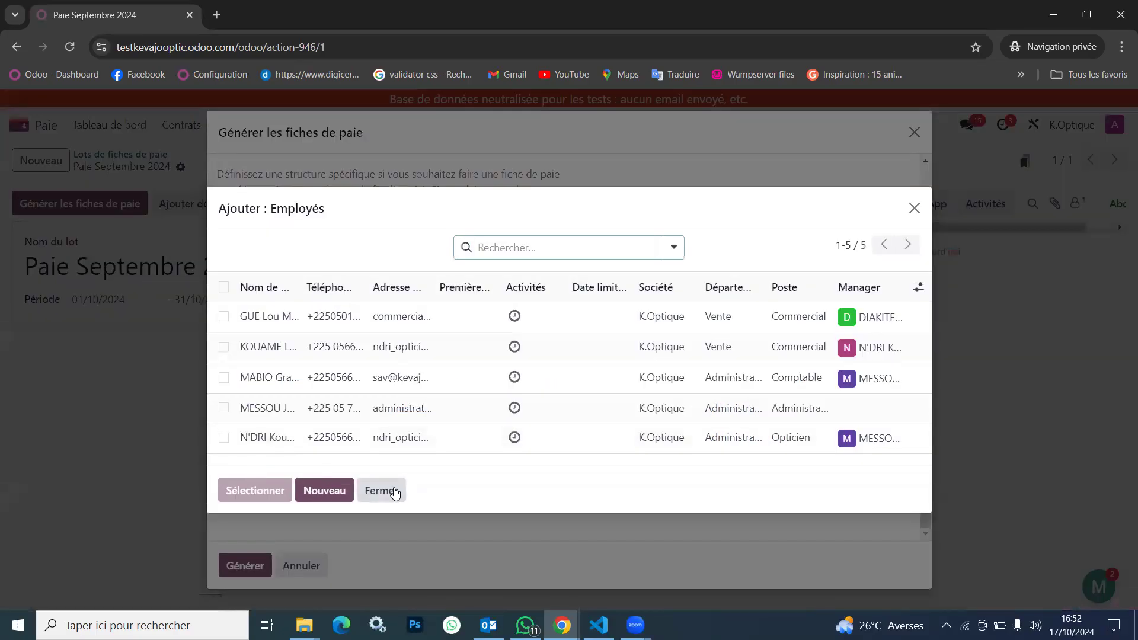
click(382, 491)
scroll(491, 365, up, 2)
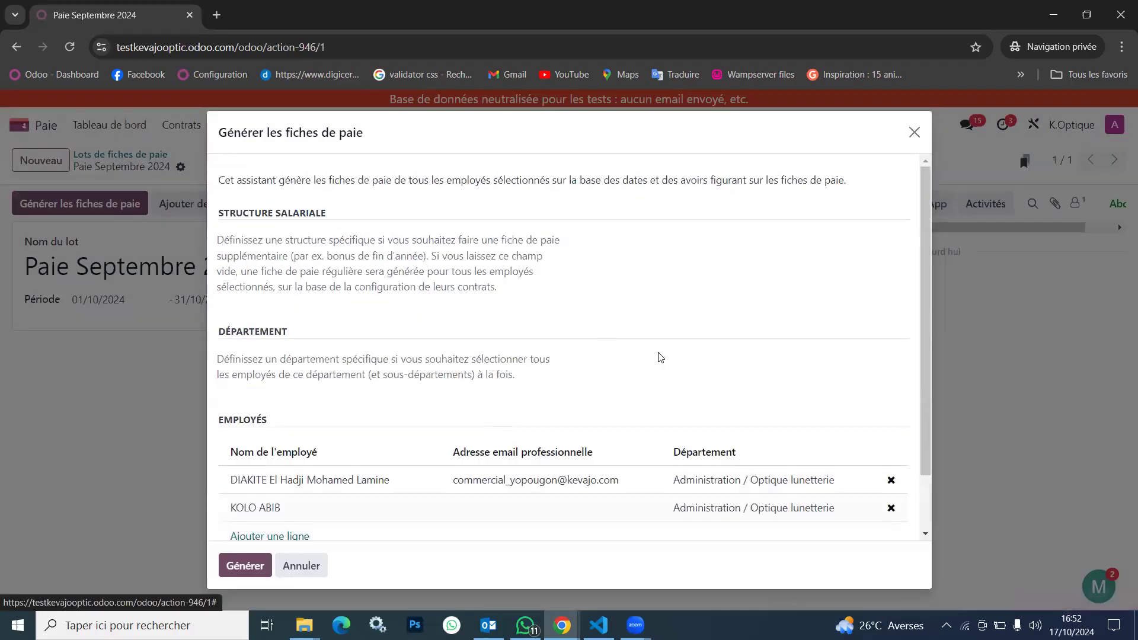
Try filtering the employees by the departments Administration / Optique lunetterie, Administration and Vente
click(689, 367)
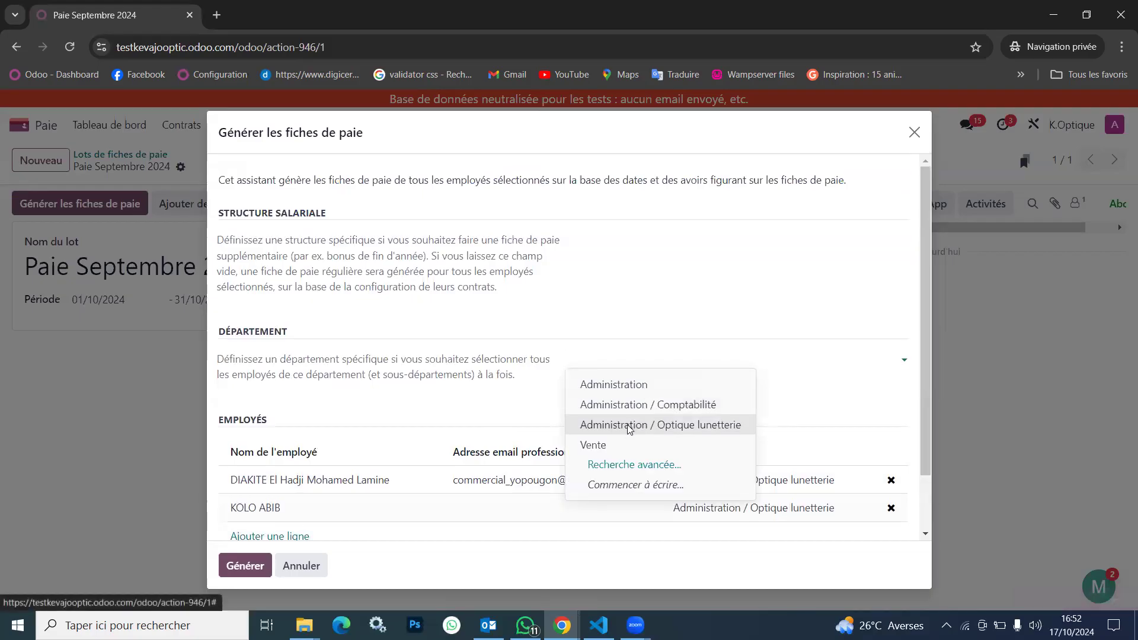
click(630, 425)
click(726, 357)
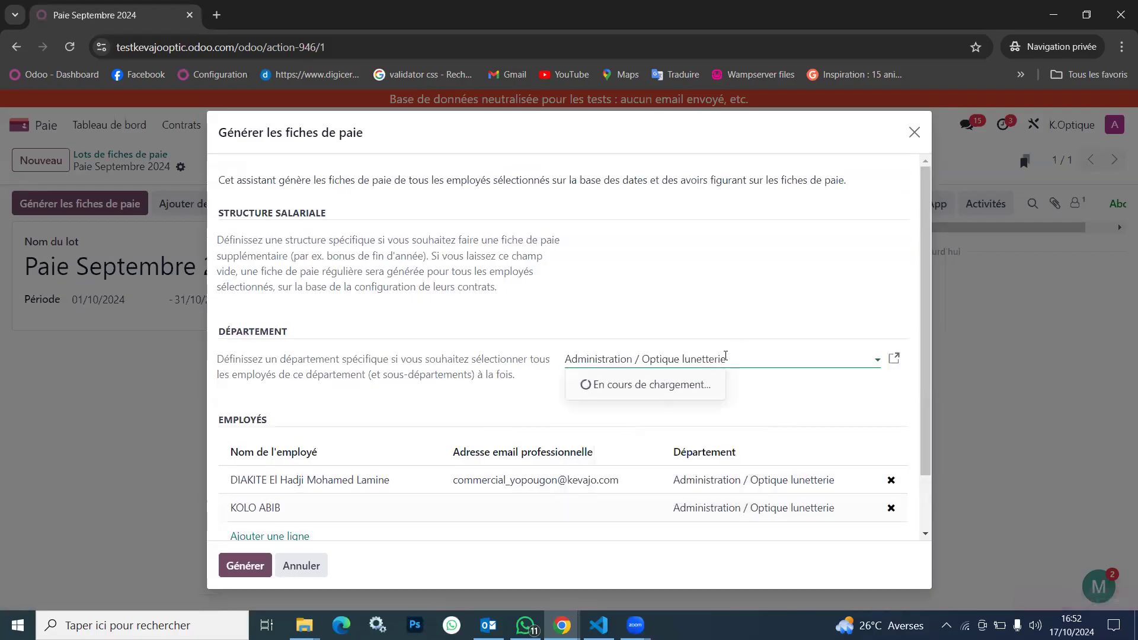
click(639, 385)
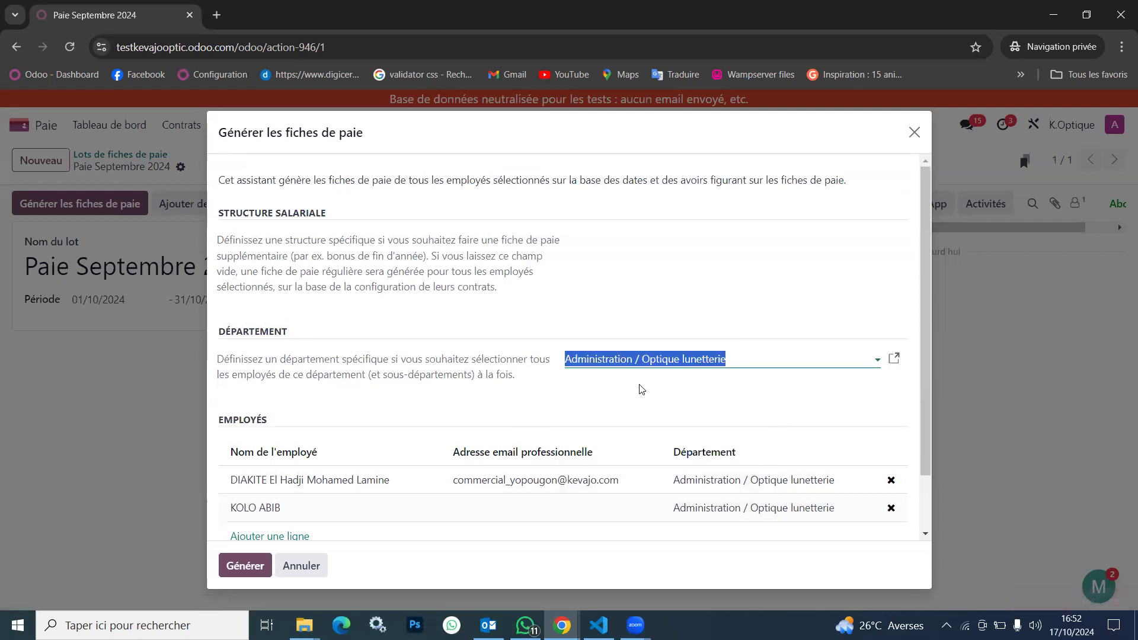
click(729, 362)
click(616, 449)
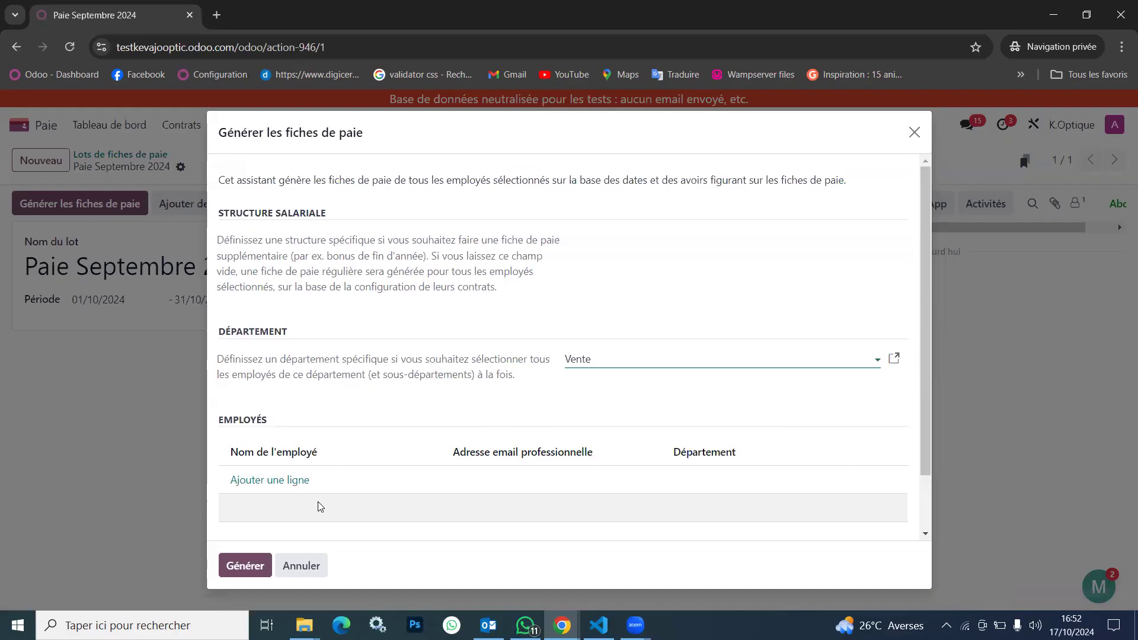
Set the department to Administration and generate the batch's payslips
click(614, 358)
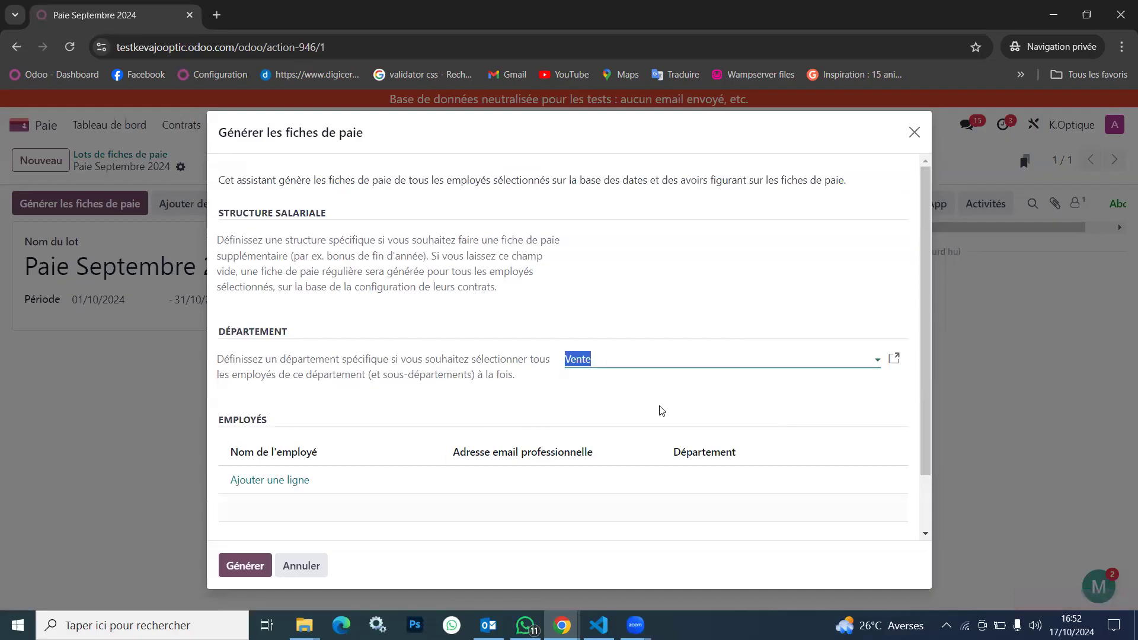
click(630, 359)
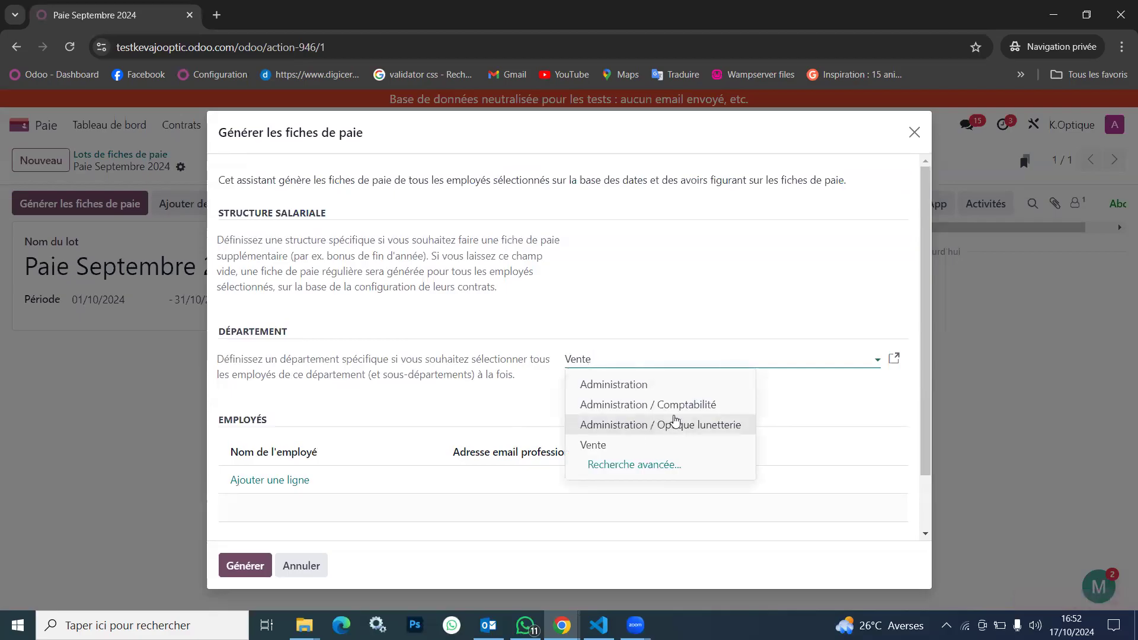
click(641, 387)
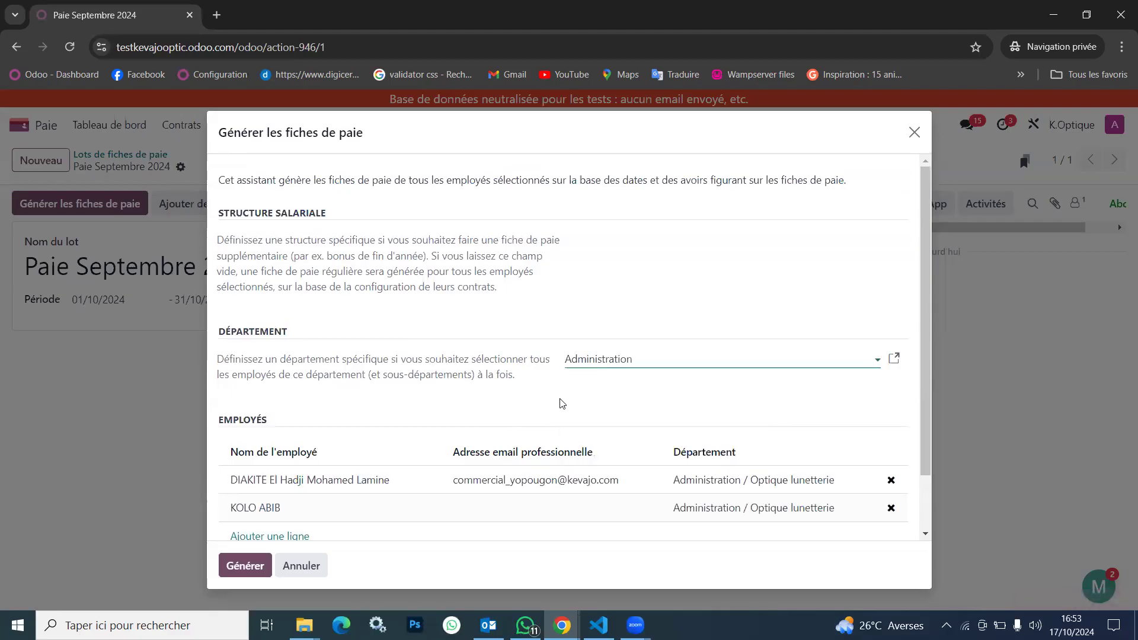
click(244, 565)
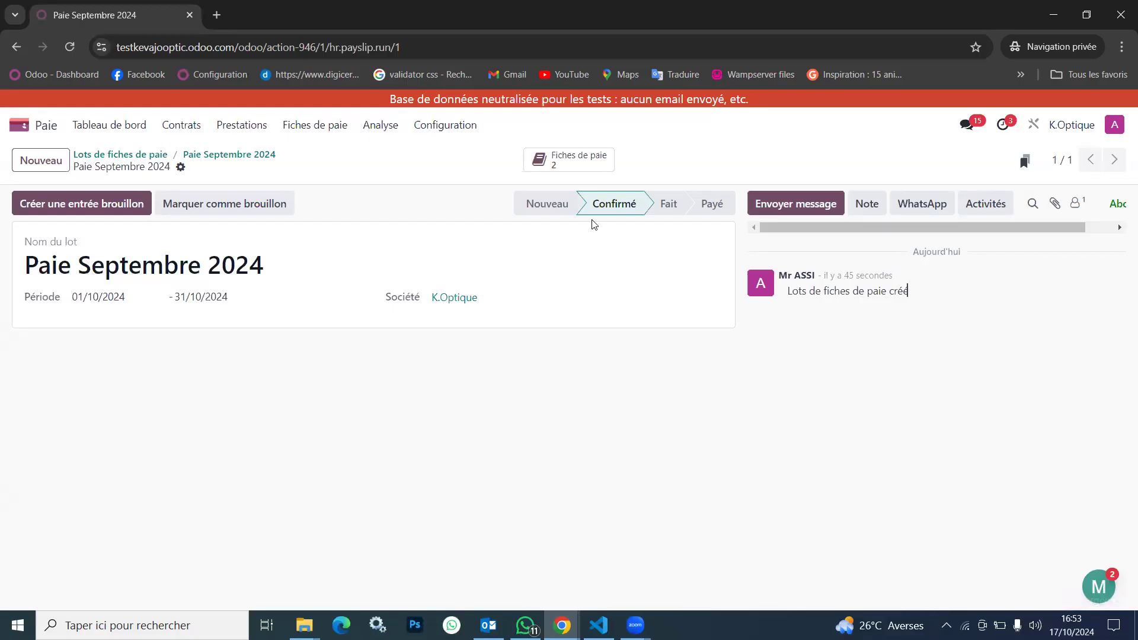
Examine the generated payslips of the batch, including the worked days and salary computation of the second one
click(591, 159)
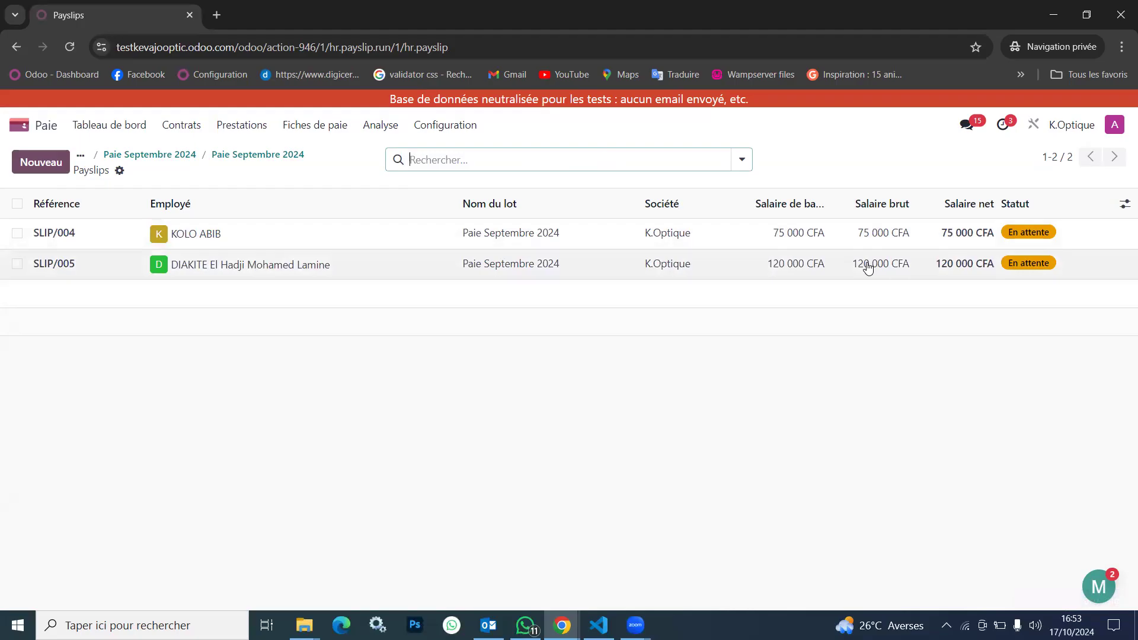
click(17, 203)
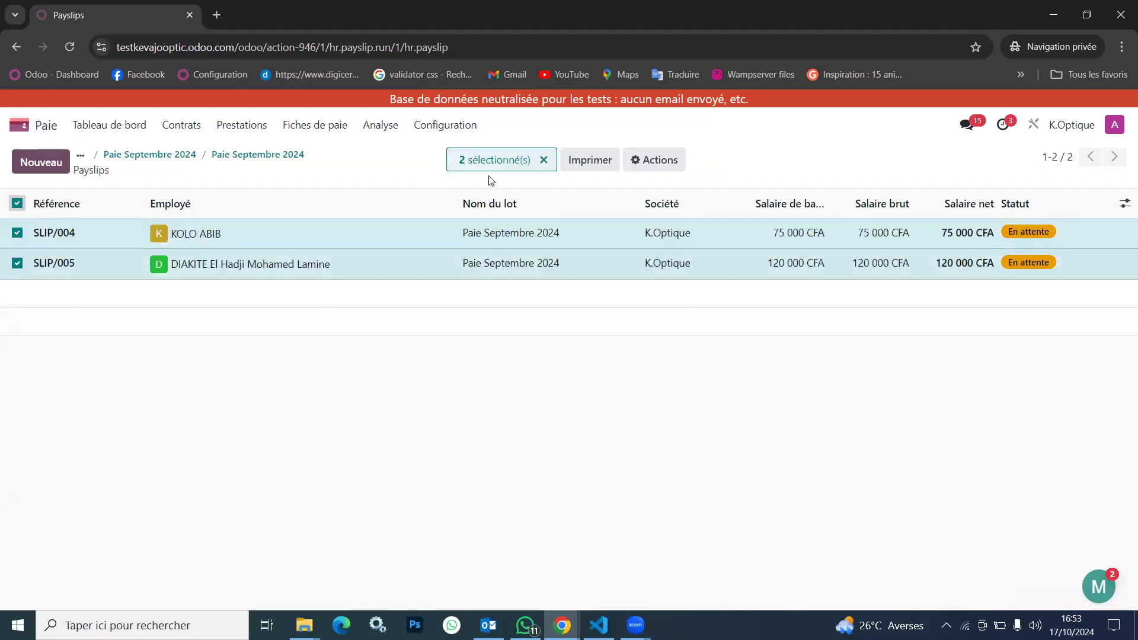
click(12, 204)
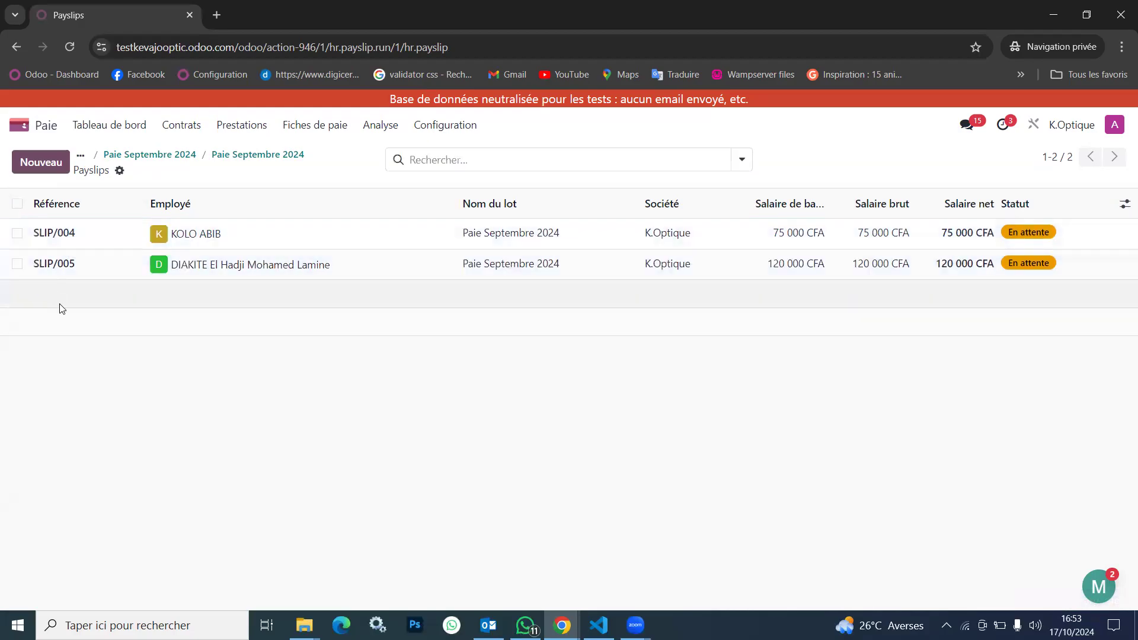
click(338, 265)
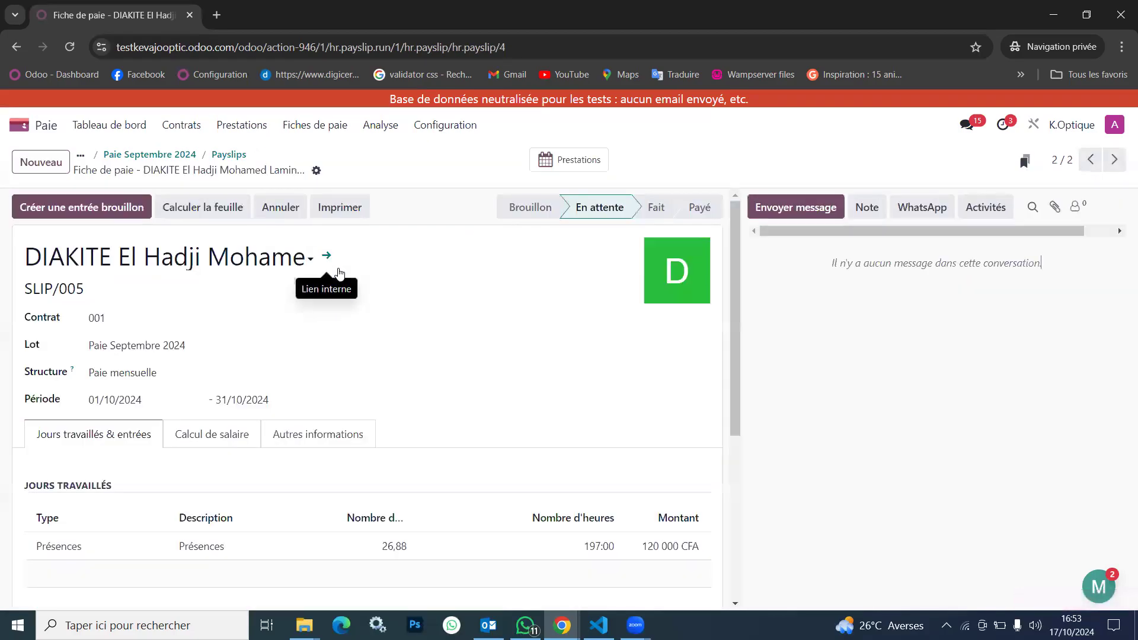
scroll(355, 359, down, 4)
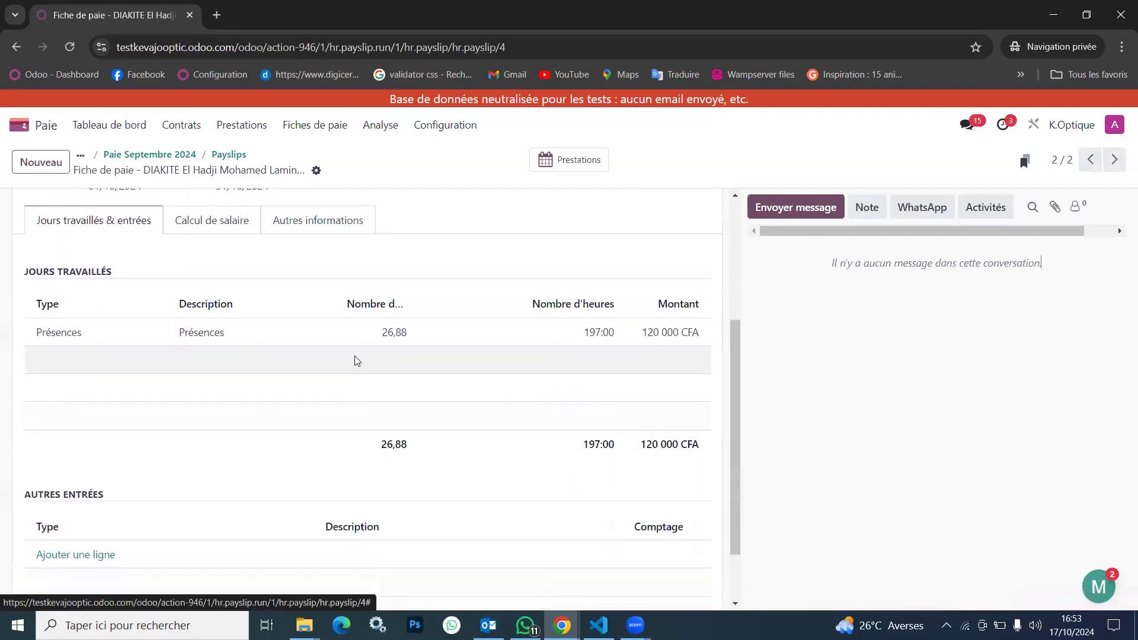
scroll(354, 360, down, 2)
scroll(309, 324, up, 4)
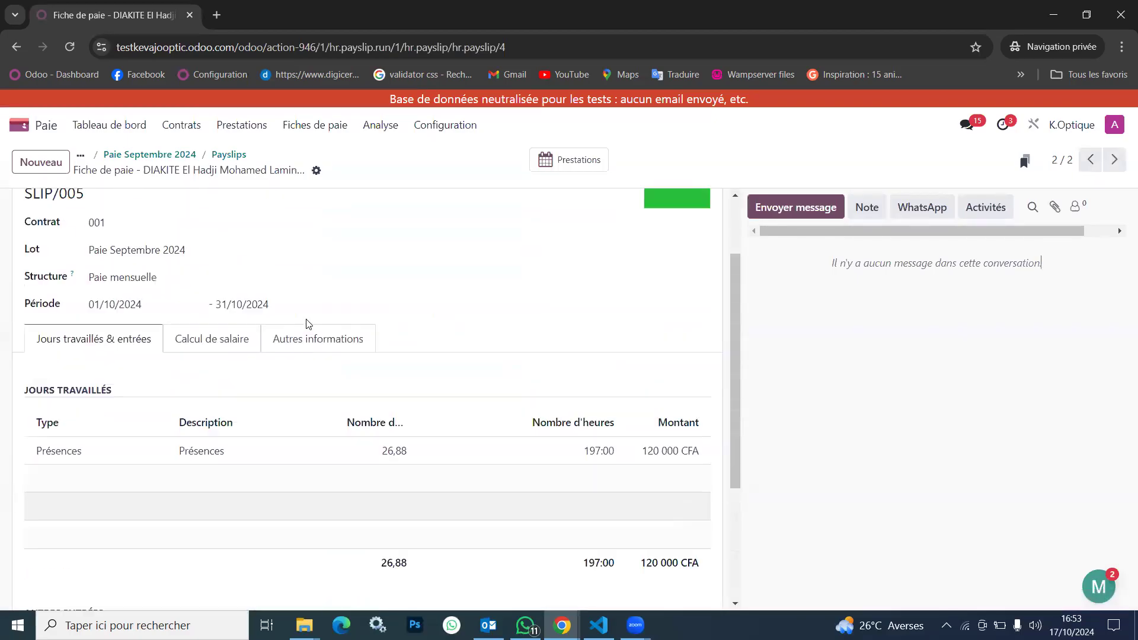
scroll(201, 355, up, 1)
scroll(198, 368, up, 2)
click(236, 414)
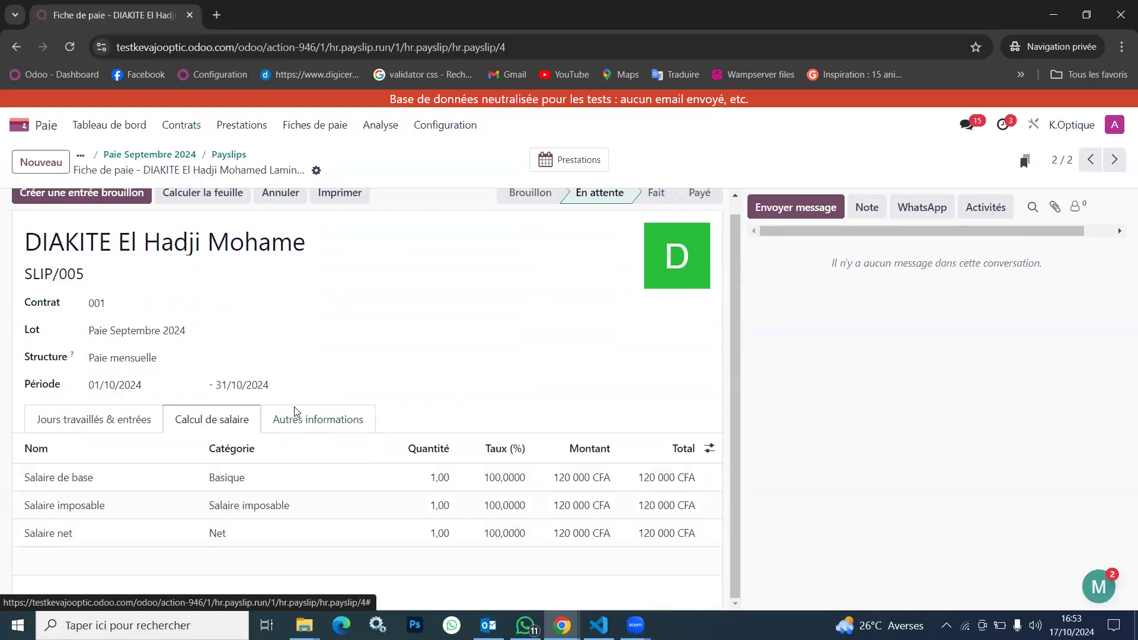
scroll(295, 412, up, 1)
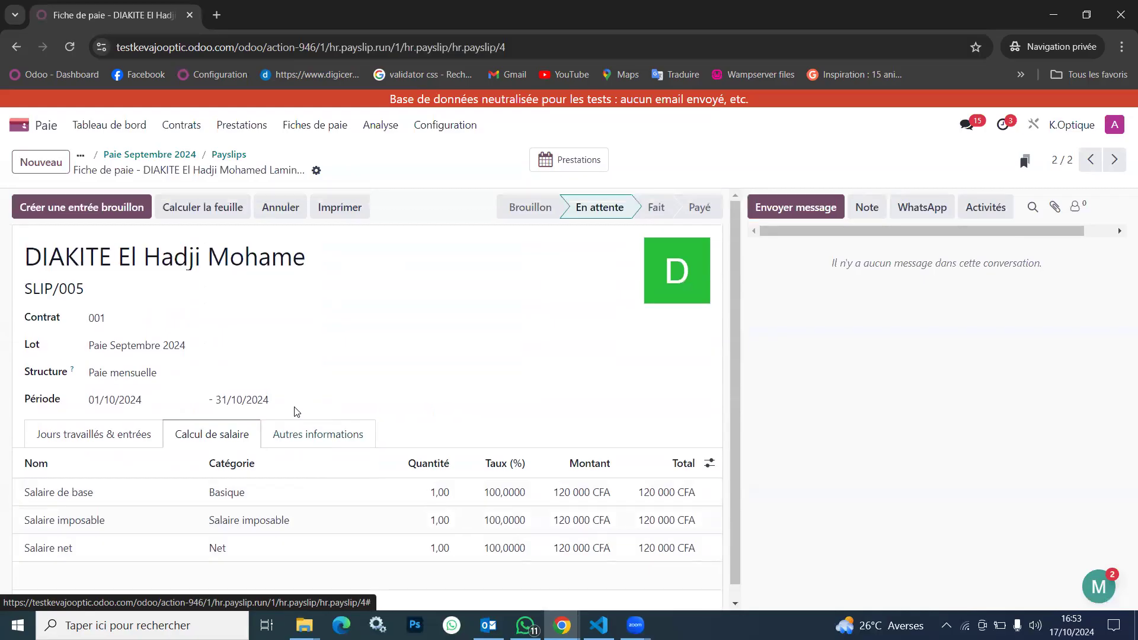
Return to the Paie Septembre 2024 batch, create its draft accounting entry and confirm
click(237, 158)
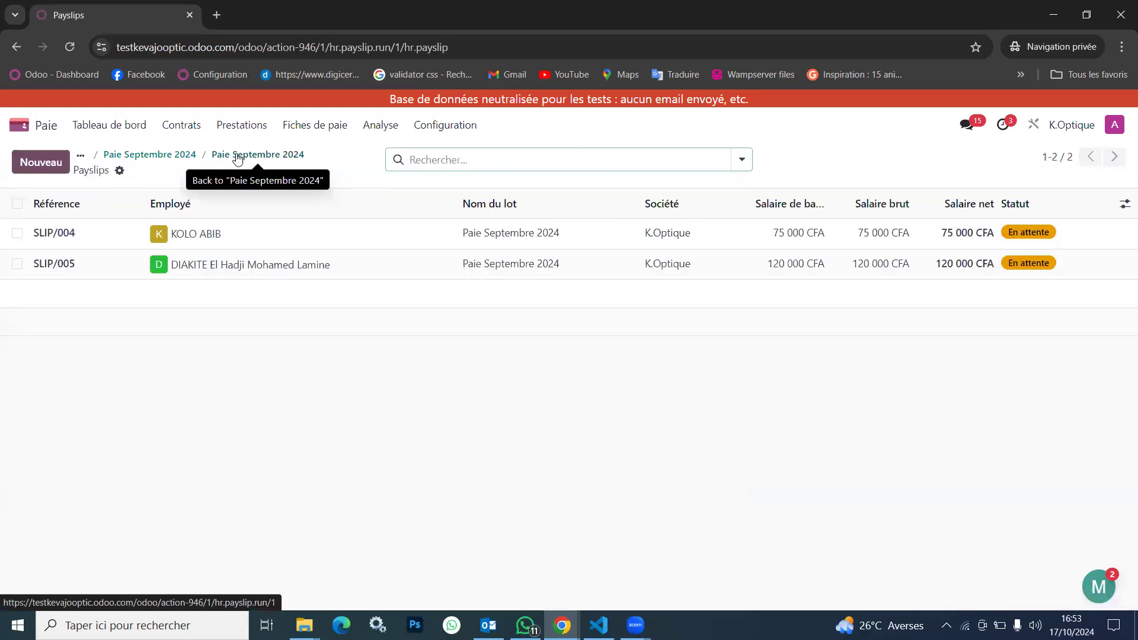
click(237, 158)
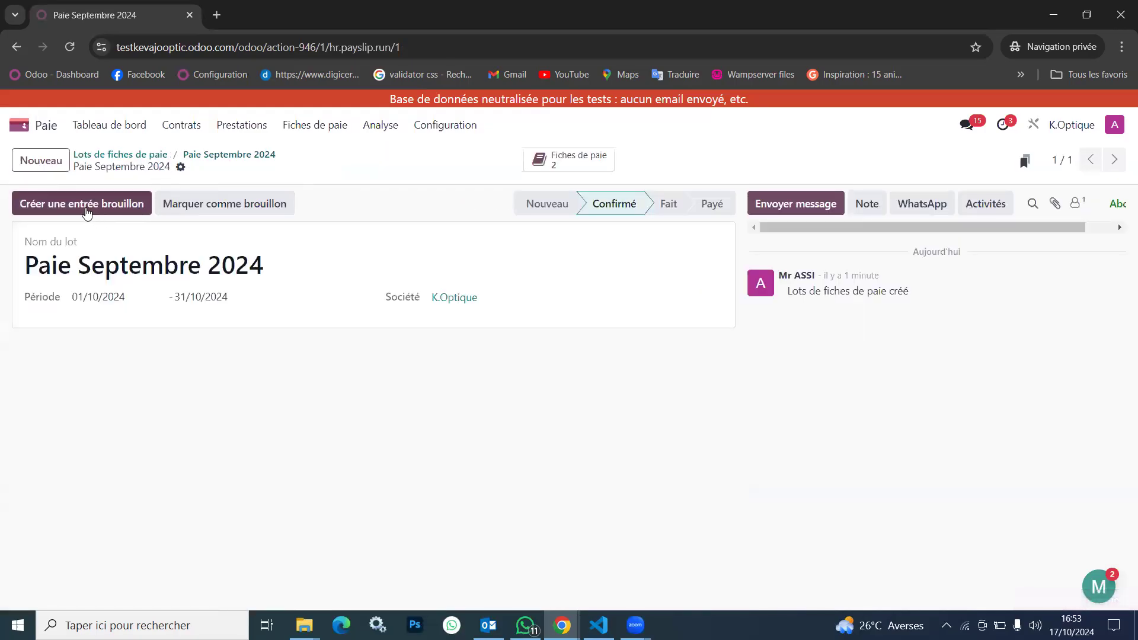
click(87, 208)
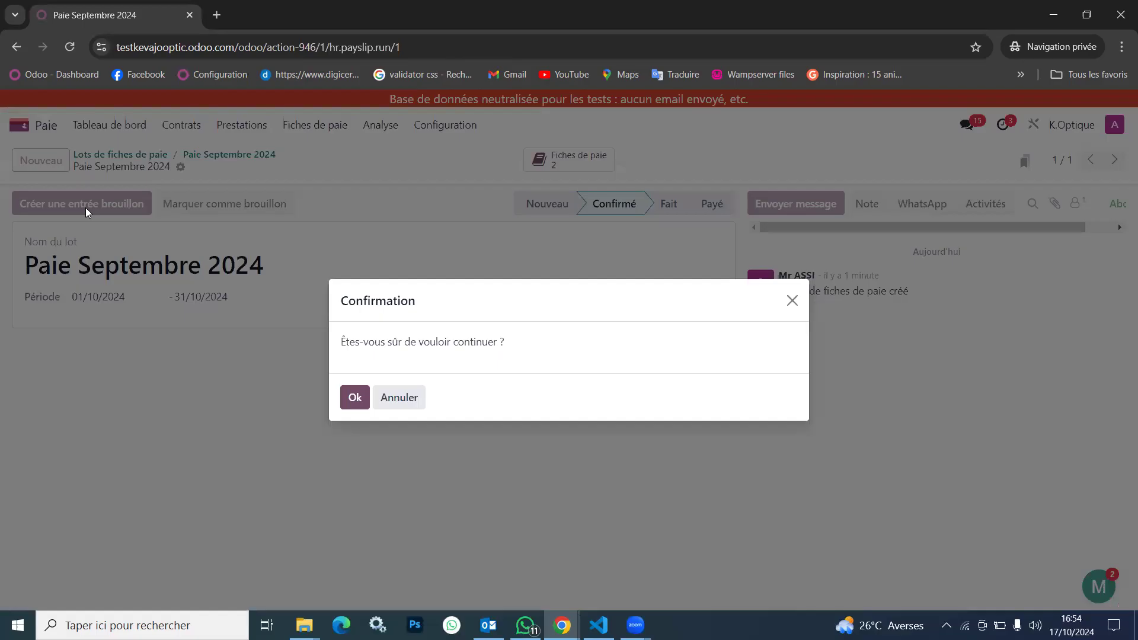
click(351, 404)
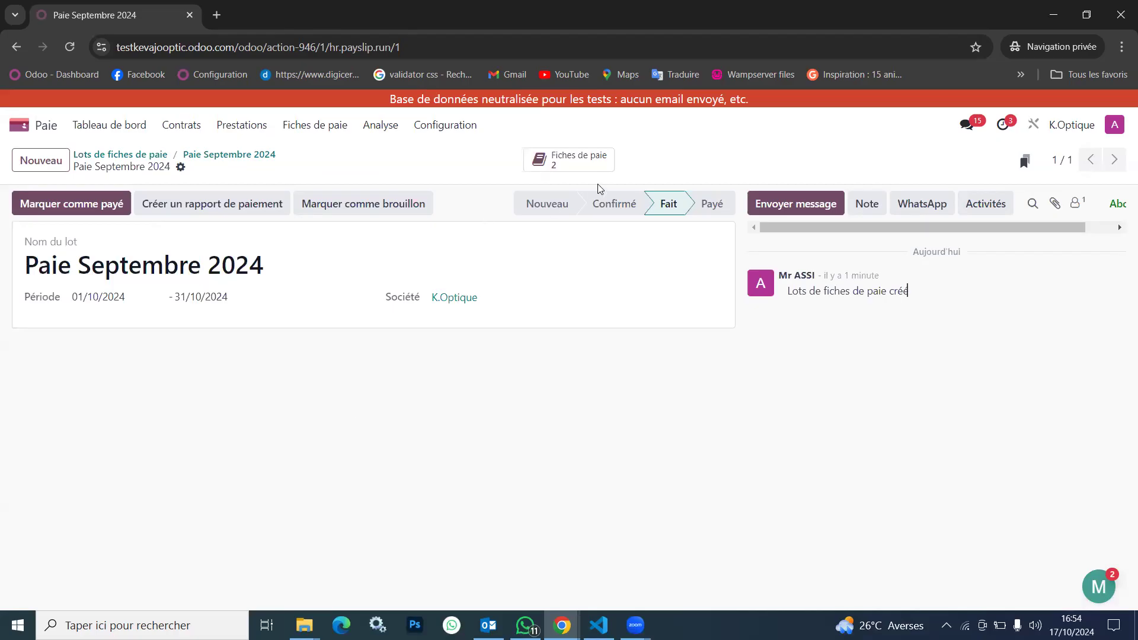
Open the payslips of the Paie Septembre 2024 batch
click(587, 169)
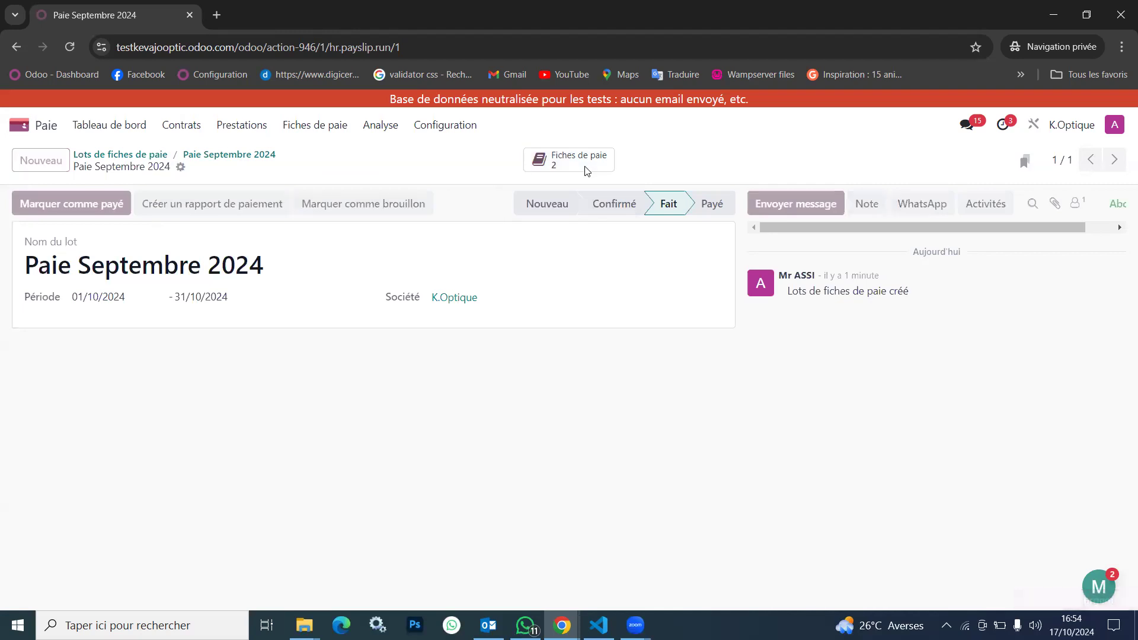
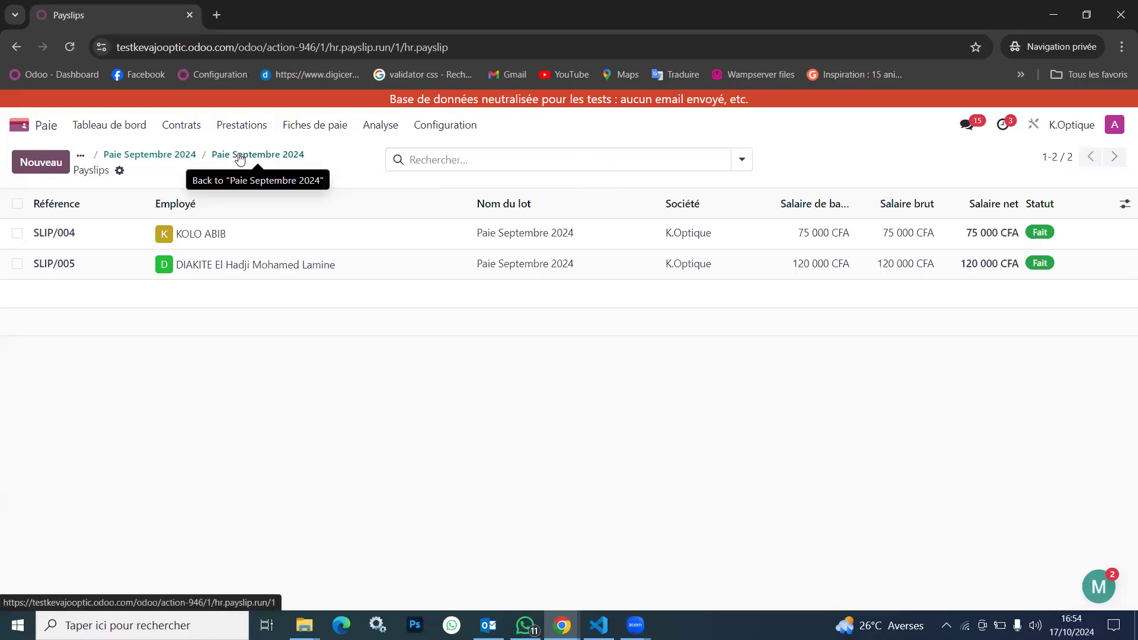
Return to the Paie Septembre 2024 batch and mark it as paid
click(240, 156)
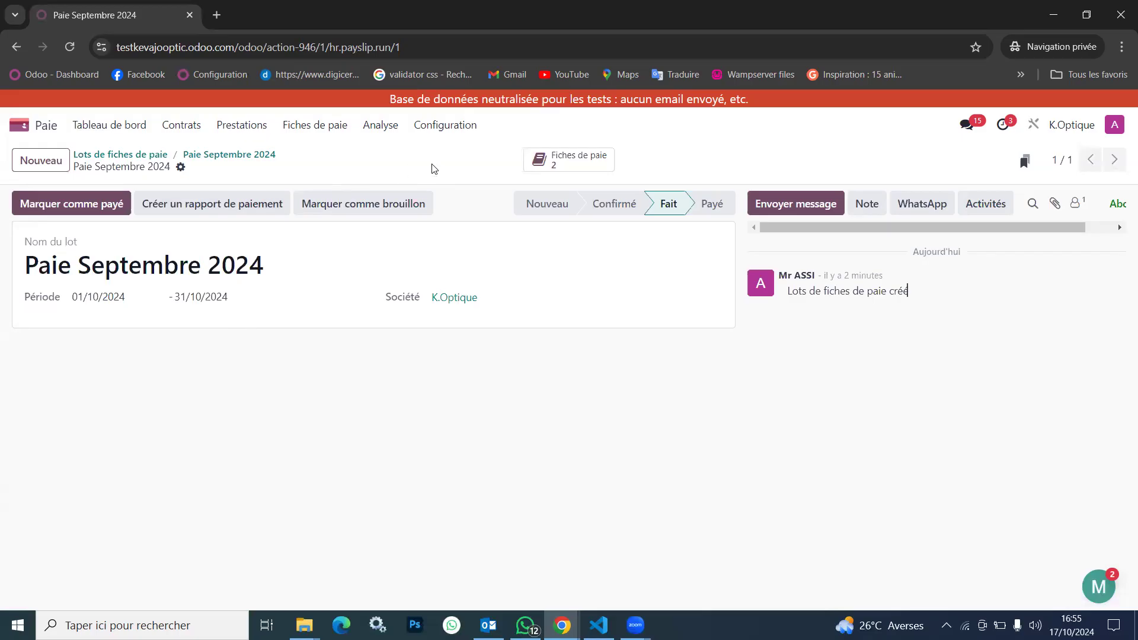
click(110, 209)
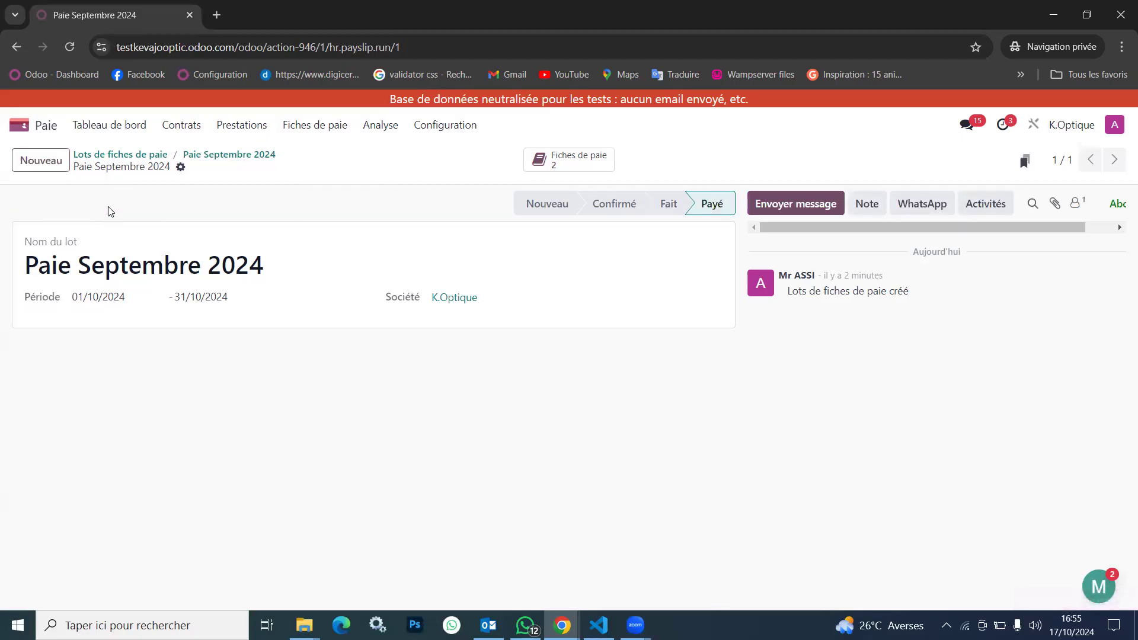
Create a new payslip batch named Paie AOUT2024 and generate payslips for the proposed employees
click(41, 162)
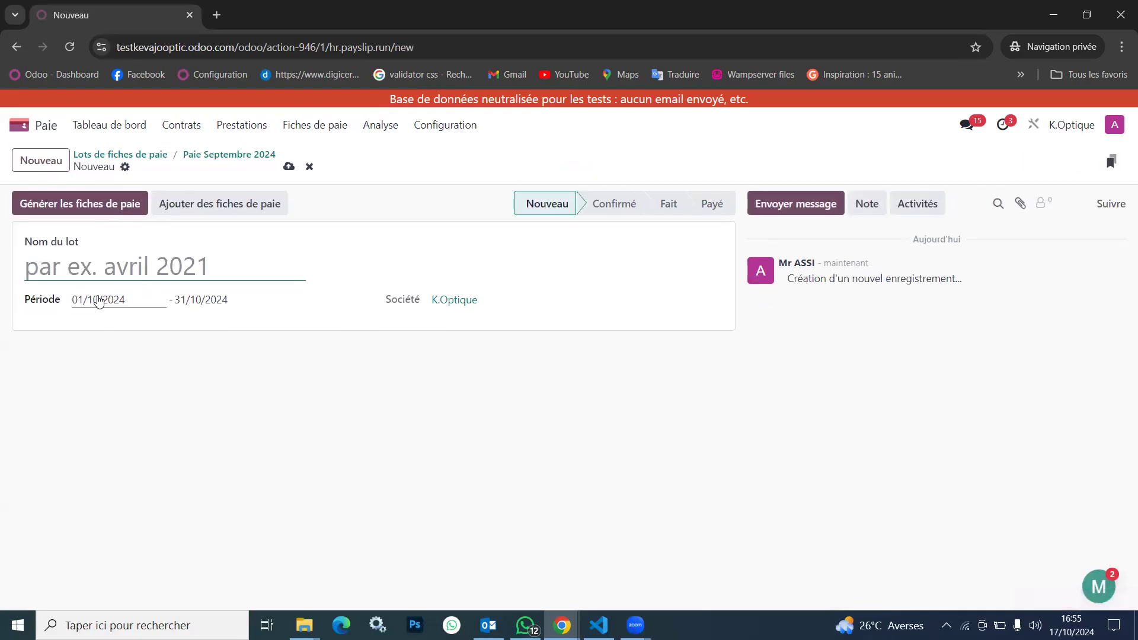
click(99, 301)
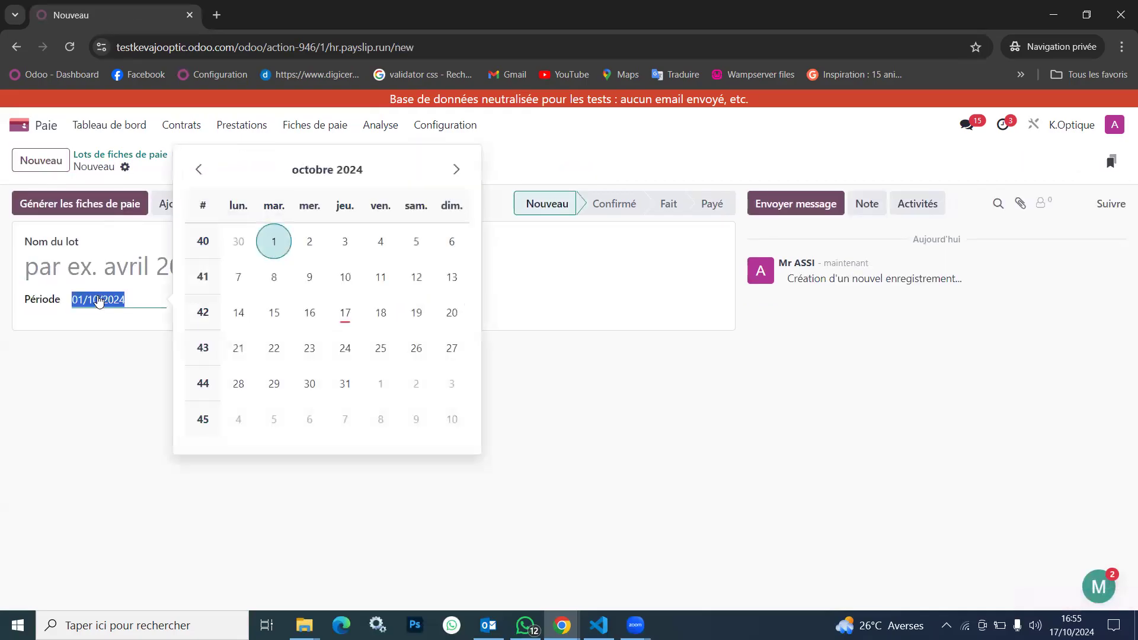
click(113, 326)
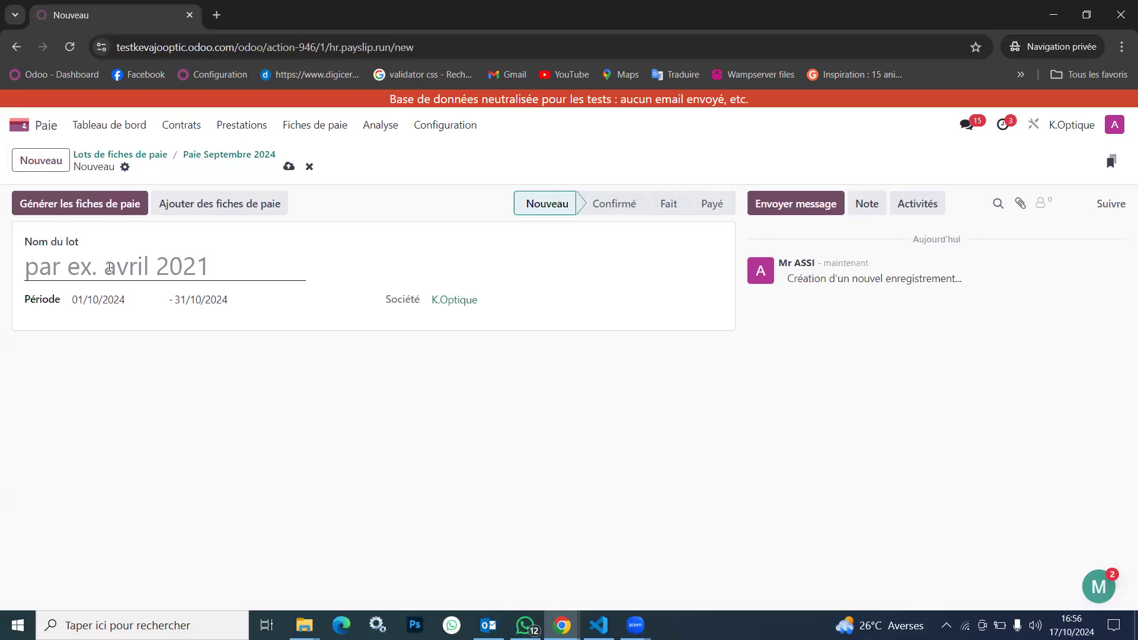
click(101, 263)
text(Paie )
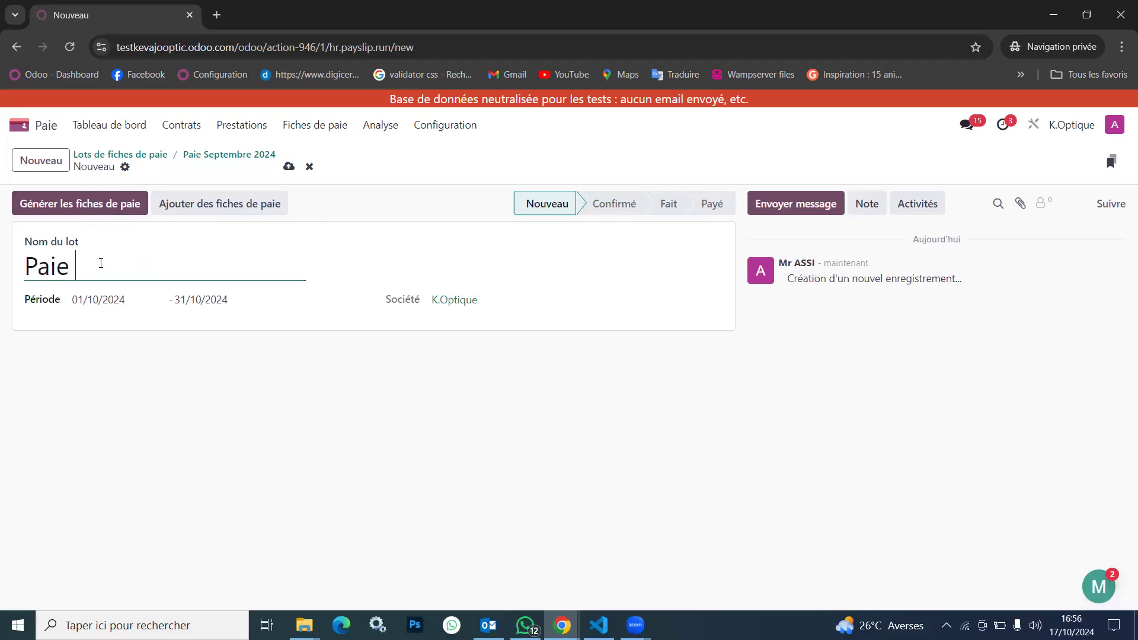
text(AOUT)
key(BackSpace)
text(2024)
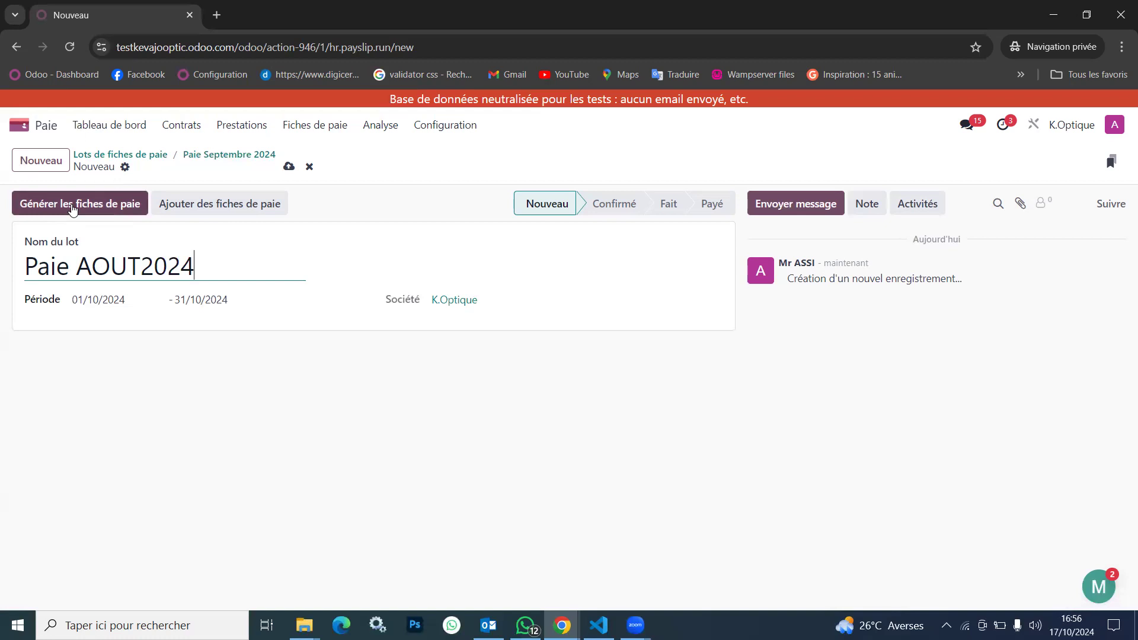
click(72, 205)
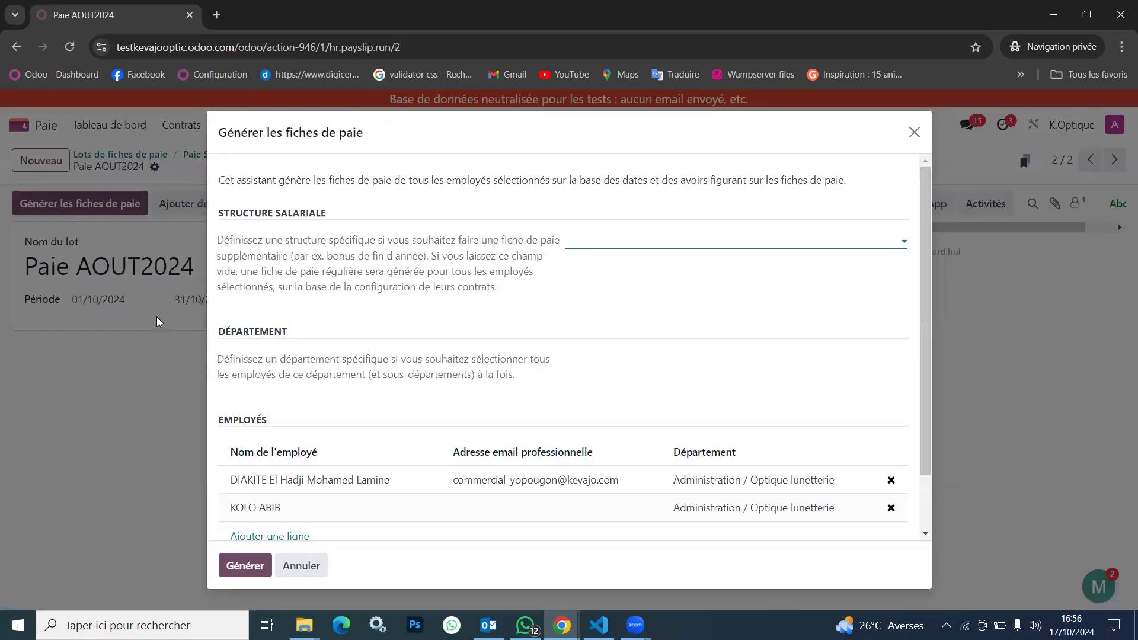
click(239, 567)
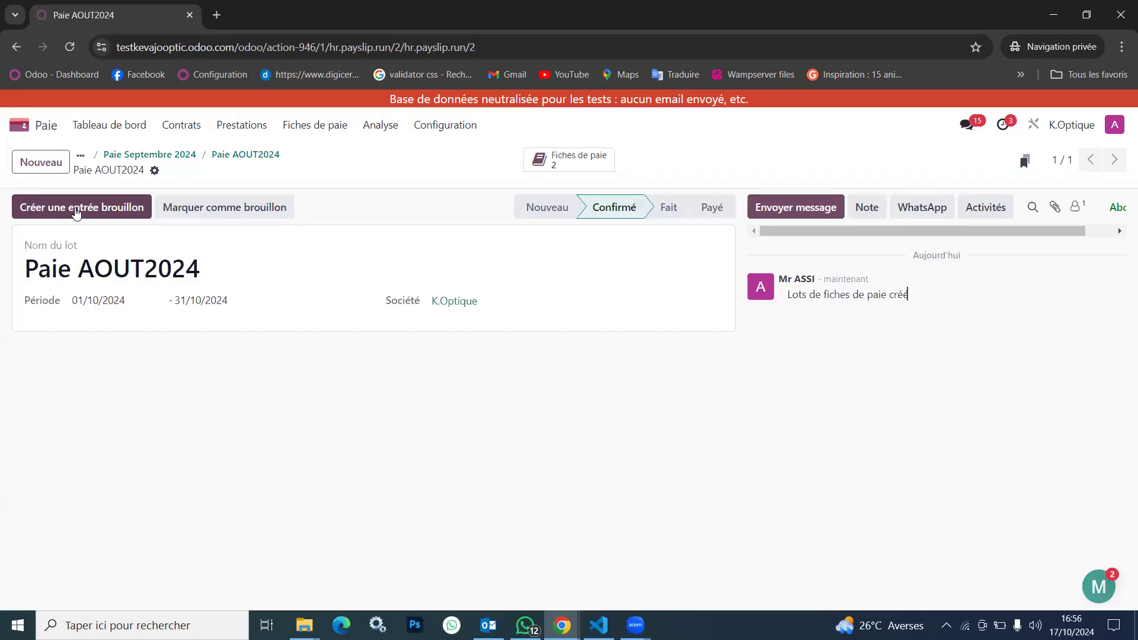
Open the first payslip of the Paie AOUT2024 batch and examine its salary computation lines
click(553, 166)
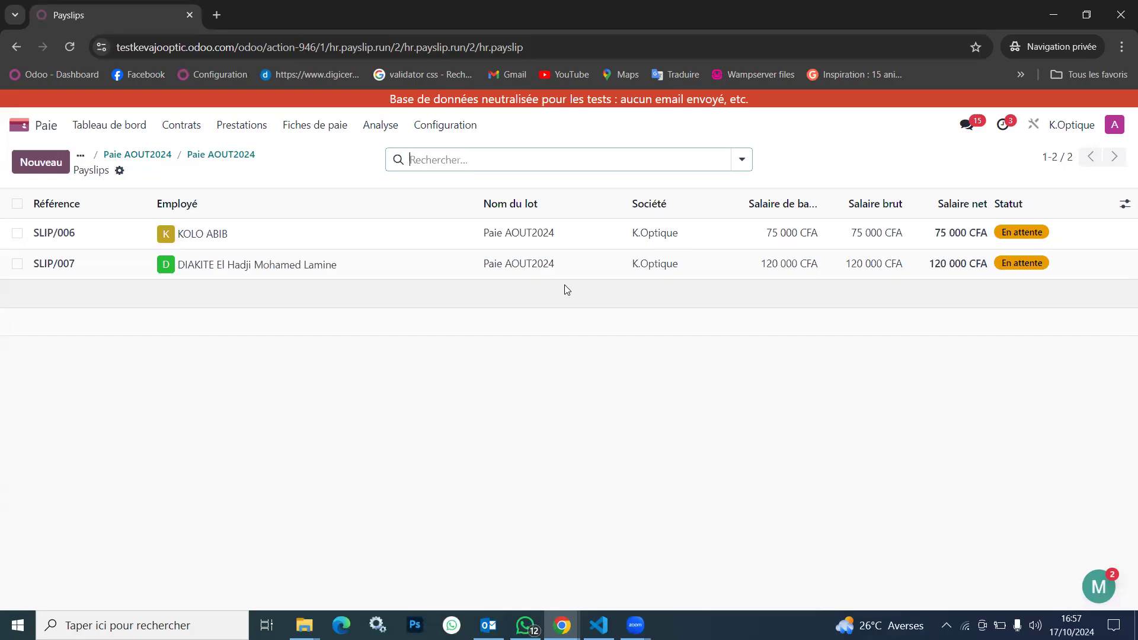
click(303, 222)
click(216, 436)
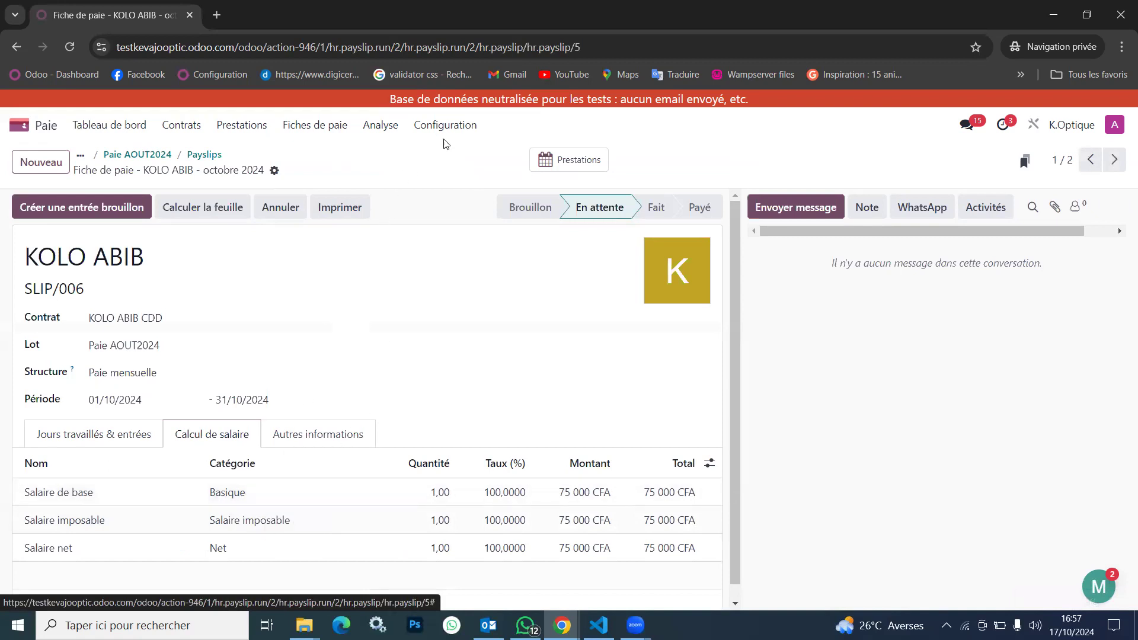
click(103, 495)
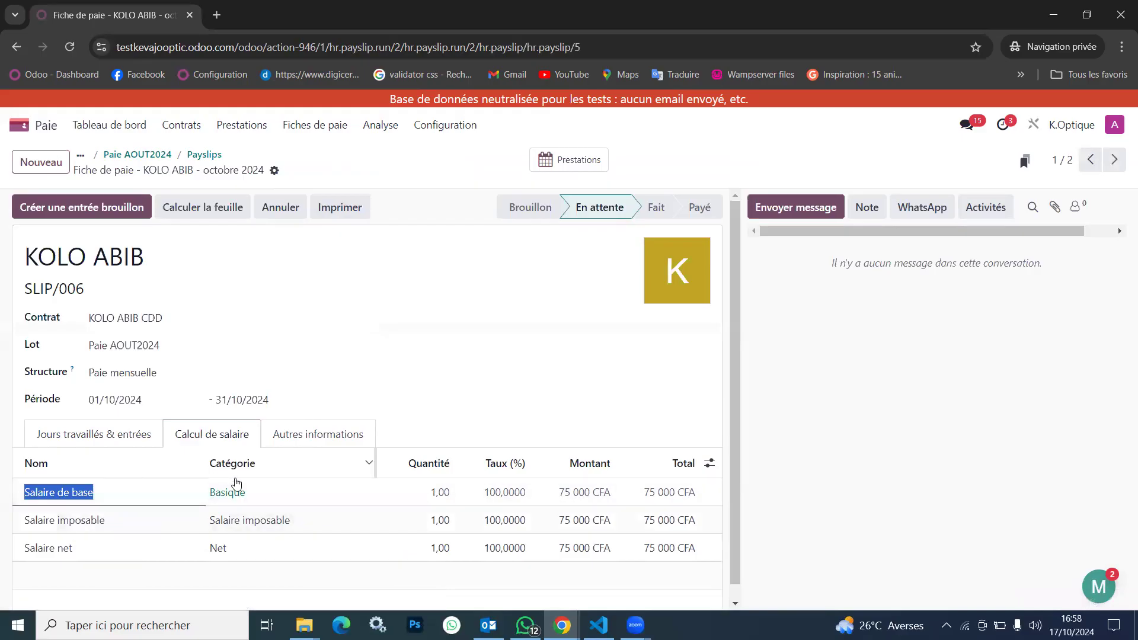
In the Paie mensuelle structure, set the Salaire de base rule's debit account to 661100 Salaires et commissions and save
click(445, 126)
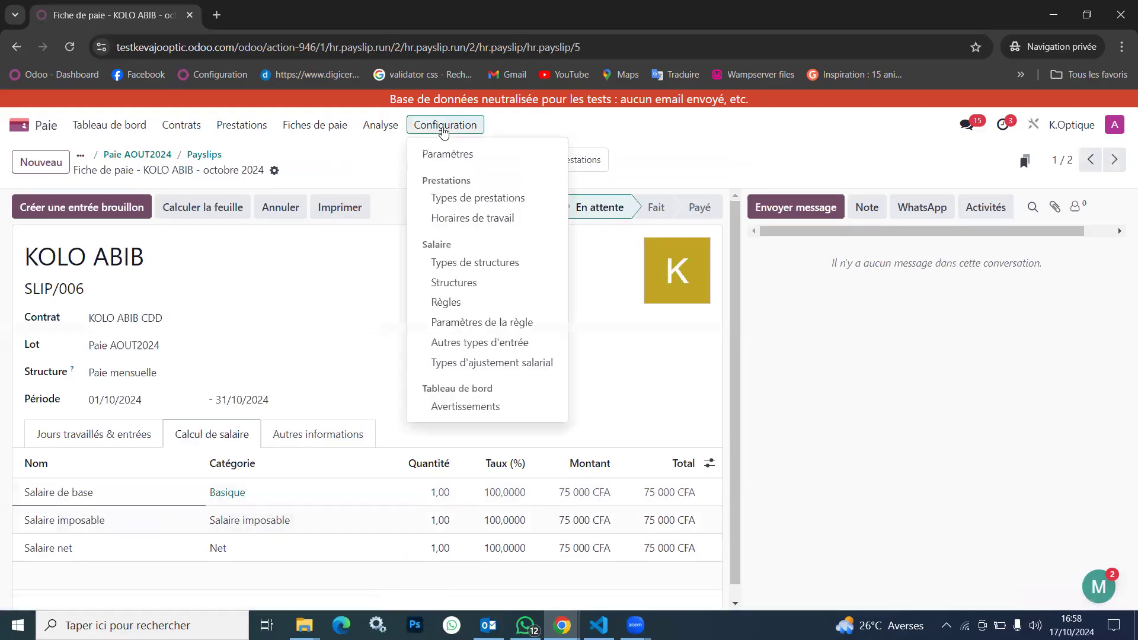
click(448, 303)
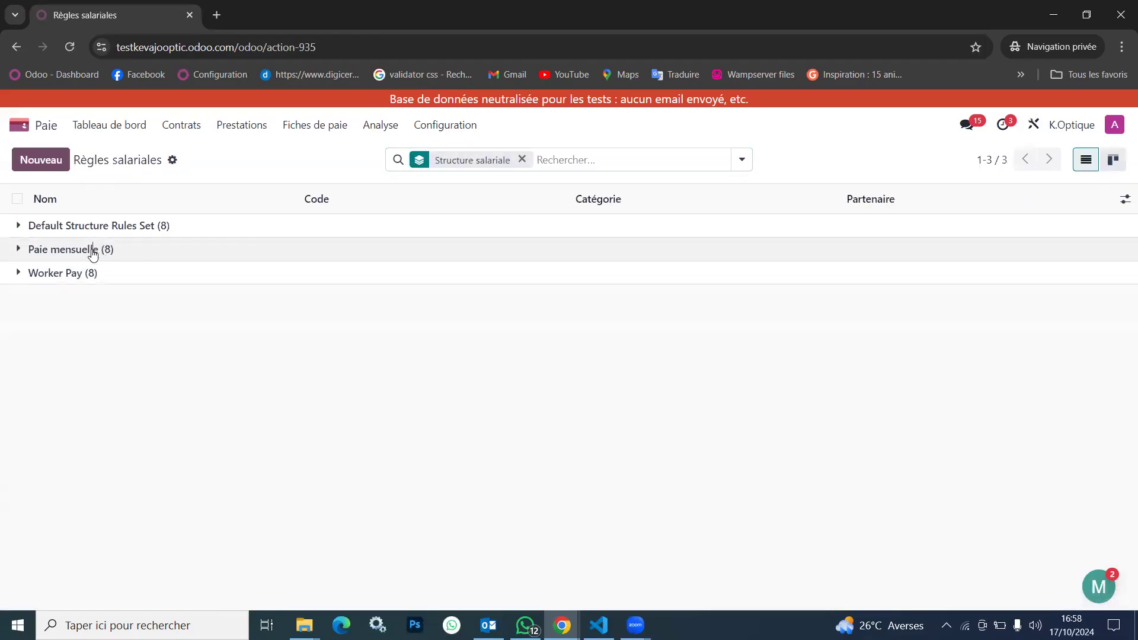
click(94, 249)
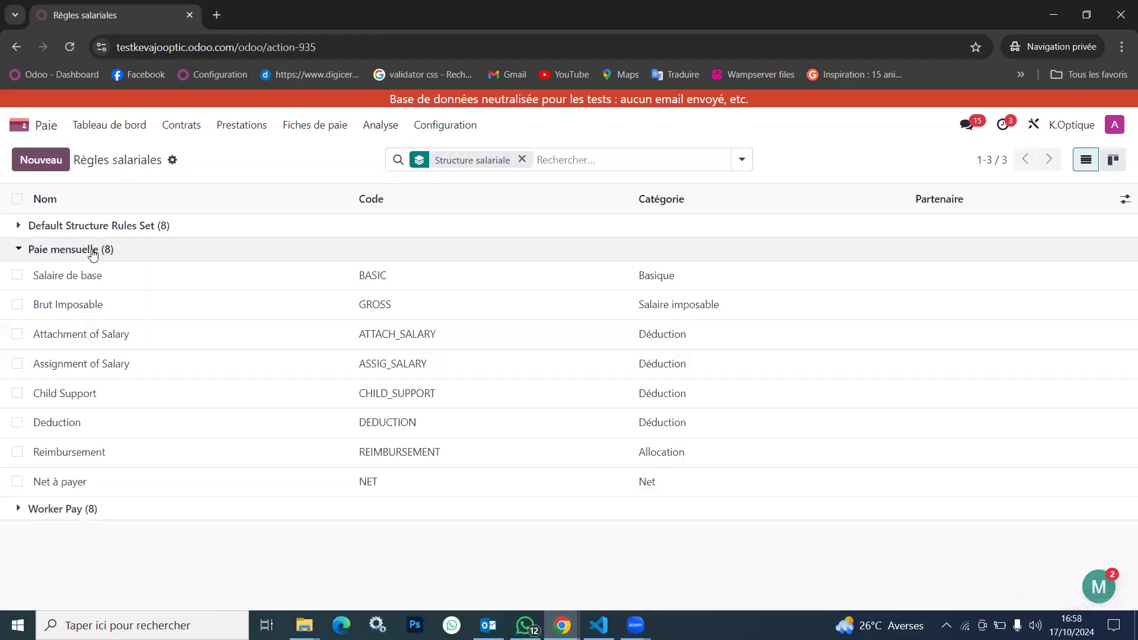
click(165, 287)
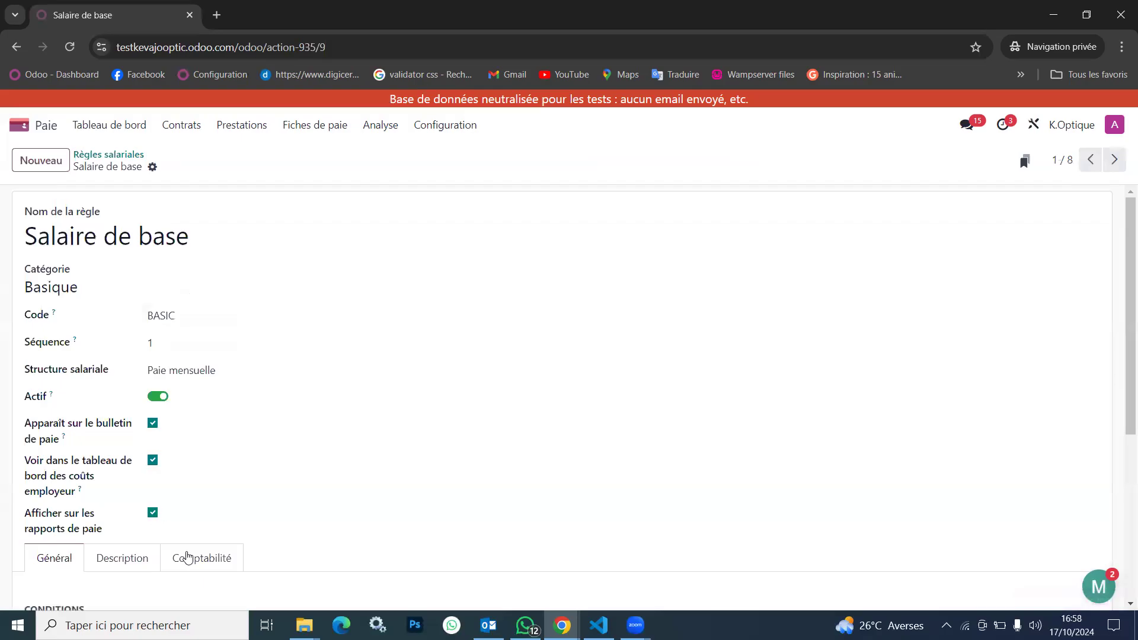
scroll(272, 528, down, 4)
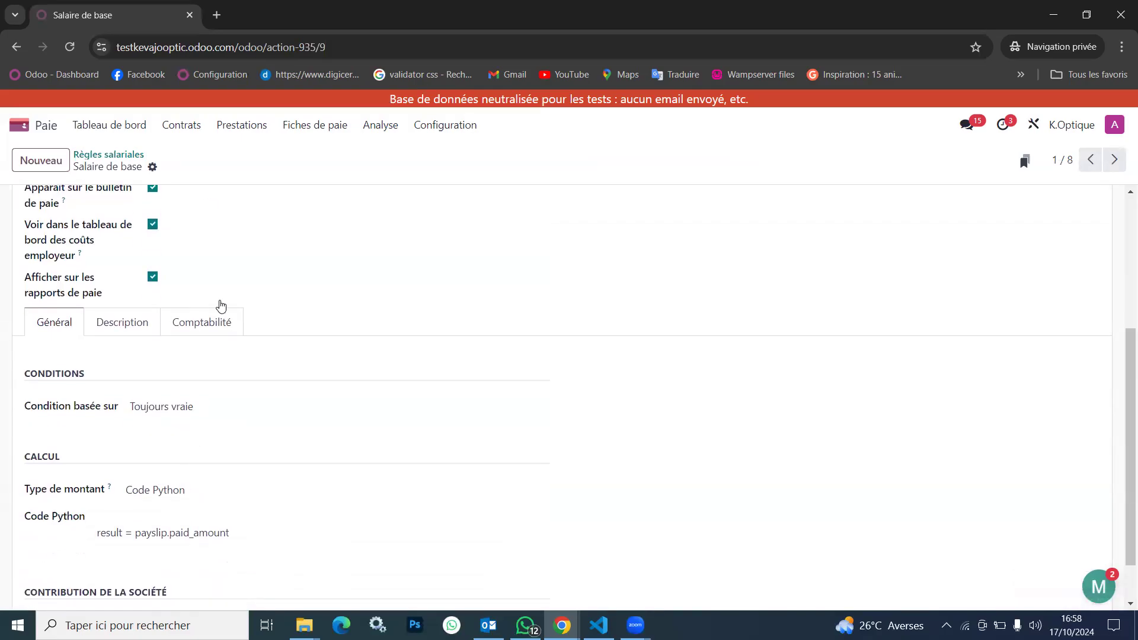
click(199, 323)
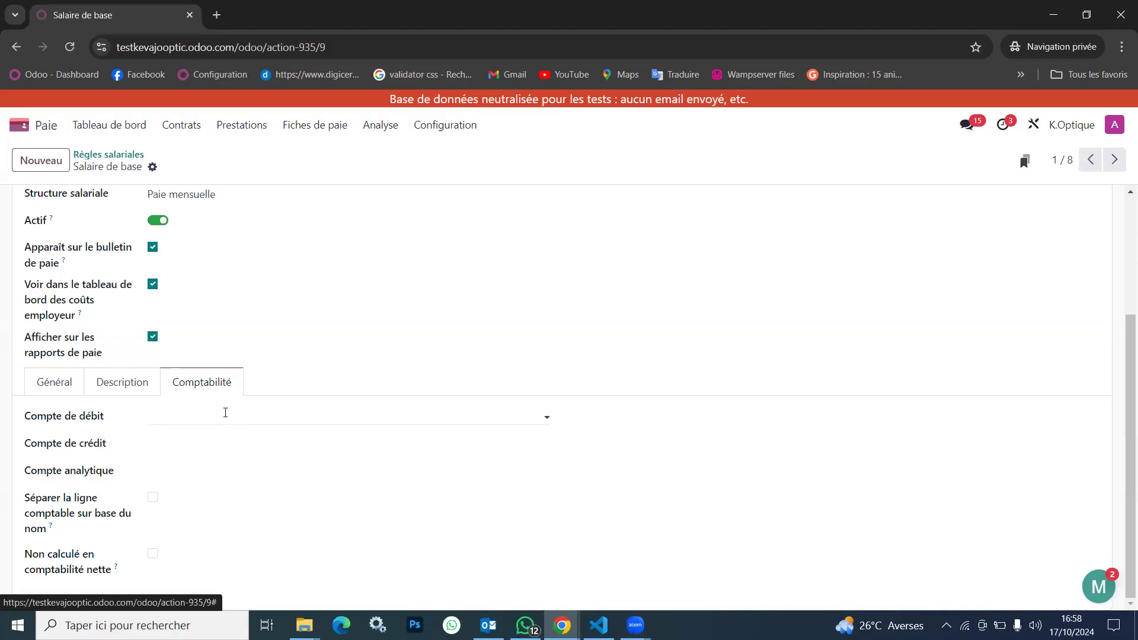
click(225, 412)
text(6611)
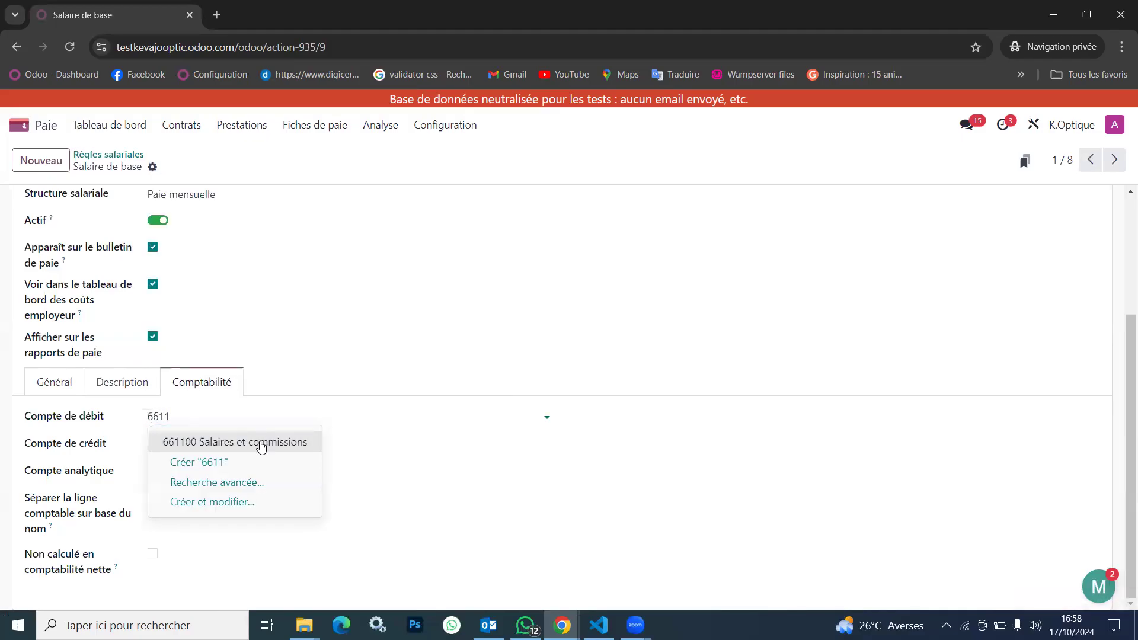
click(260, 441)
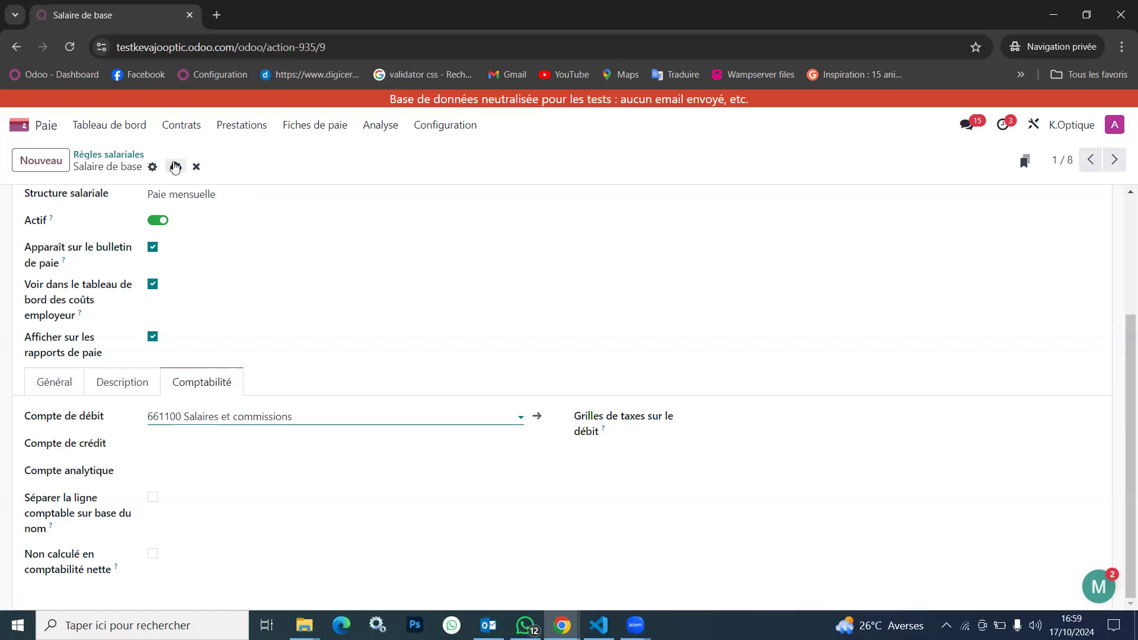
click(175, 166)
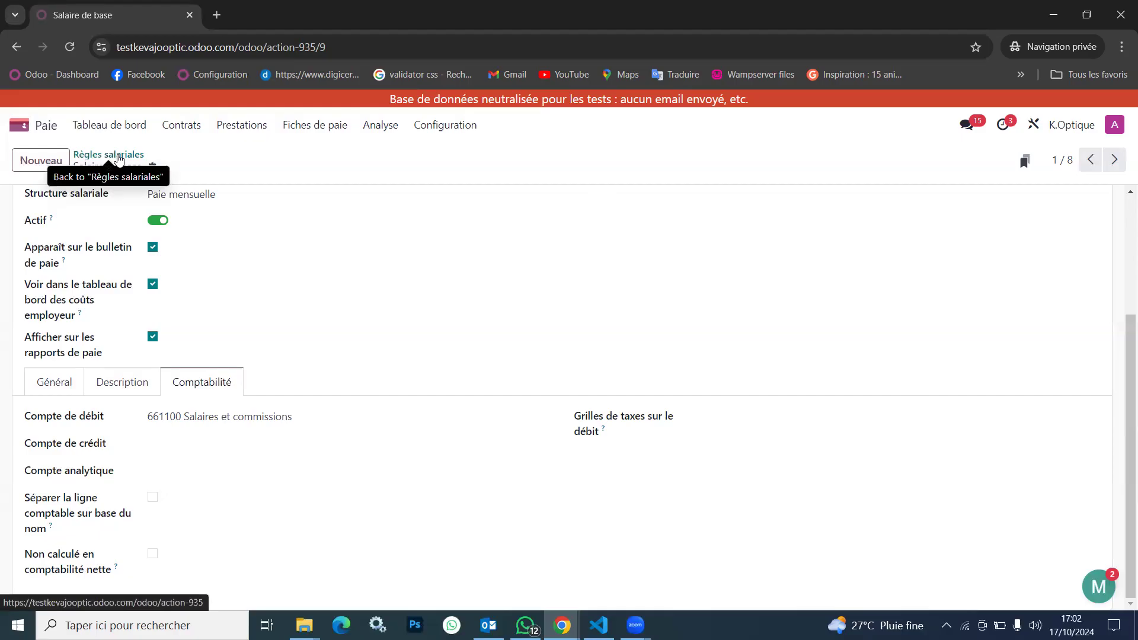
Clear the debit account of the Salaire de base rule and save the rule
click(340, 417)
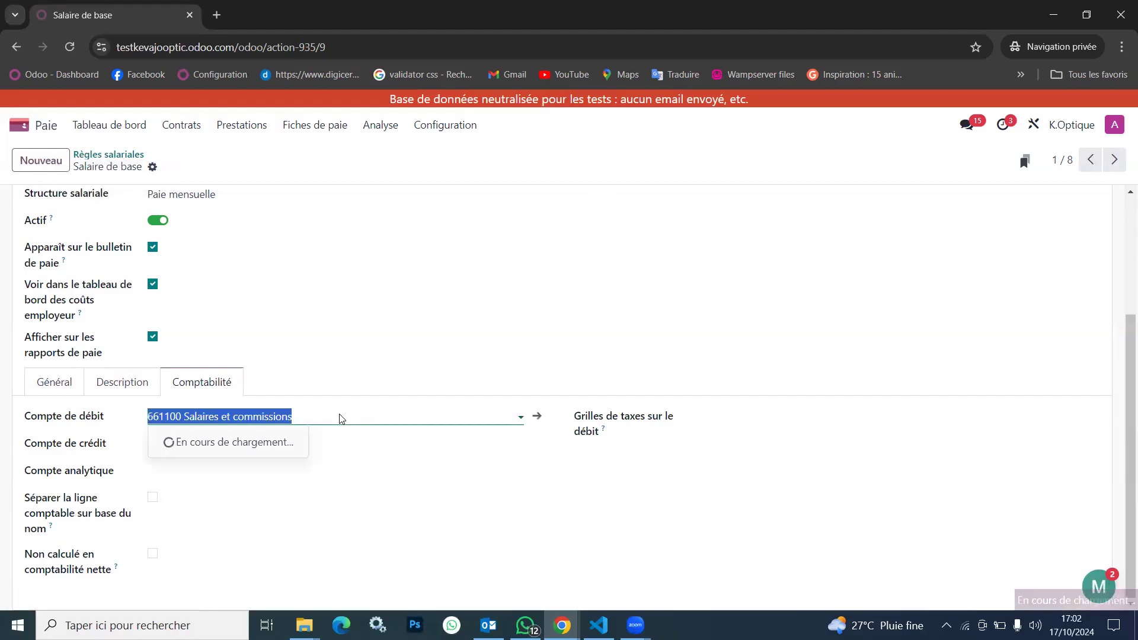
key(BackSpace)
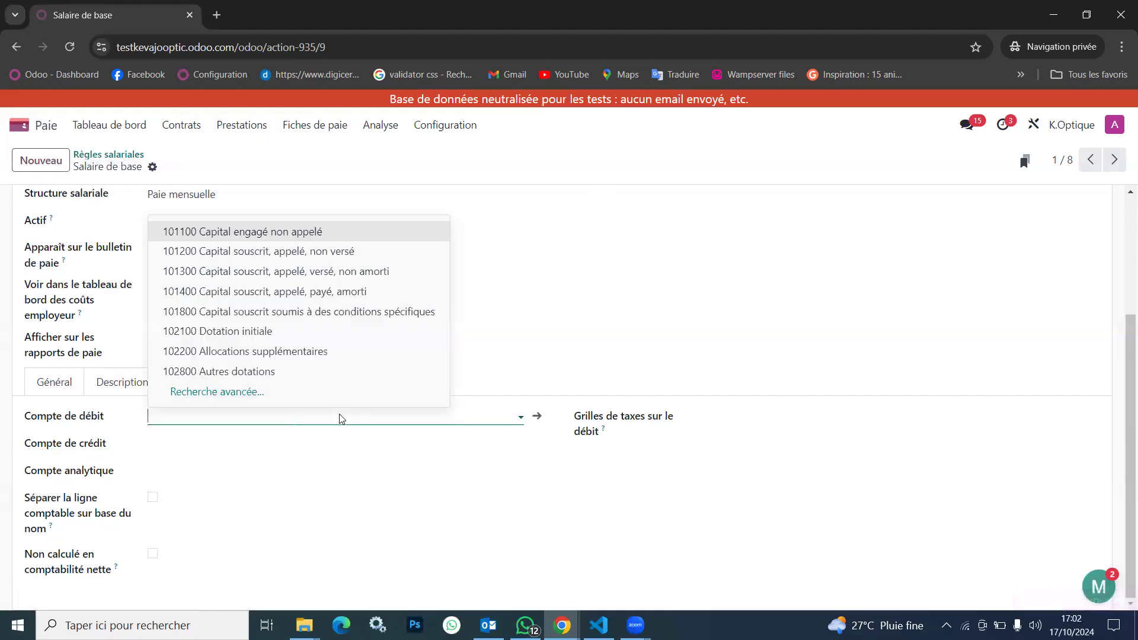
click(624, 346)
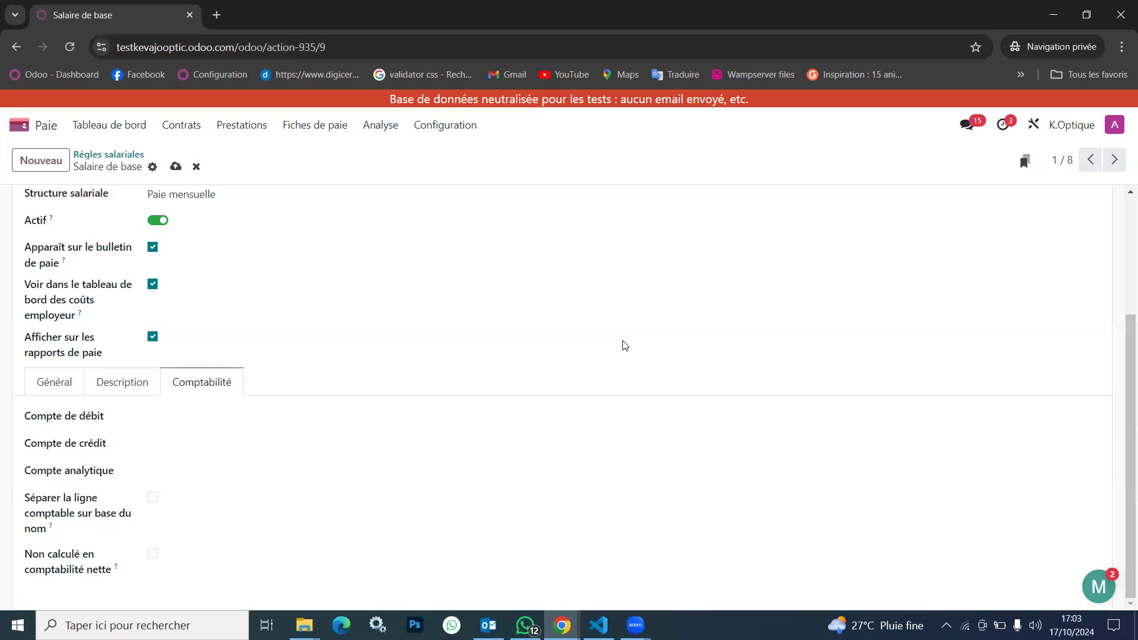
scroll(622, 345, up, 3)
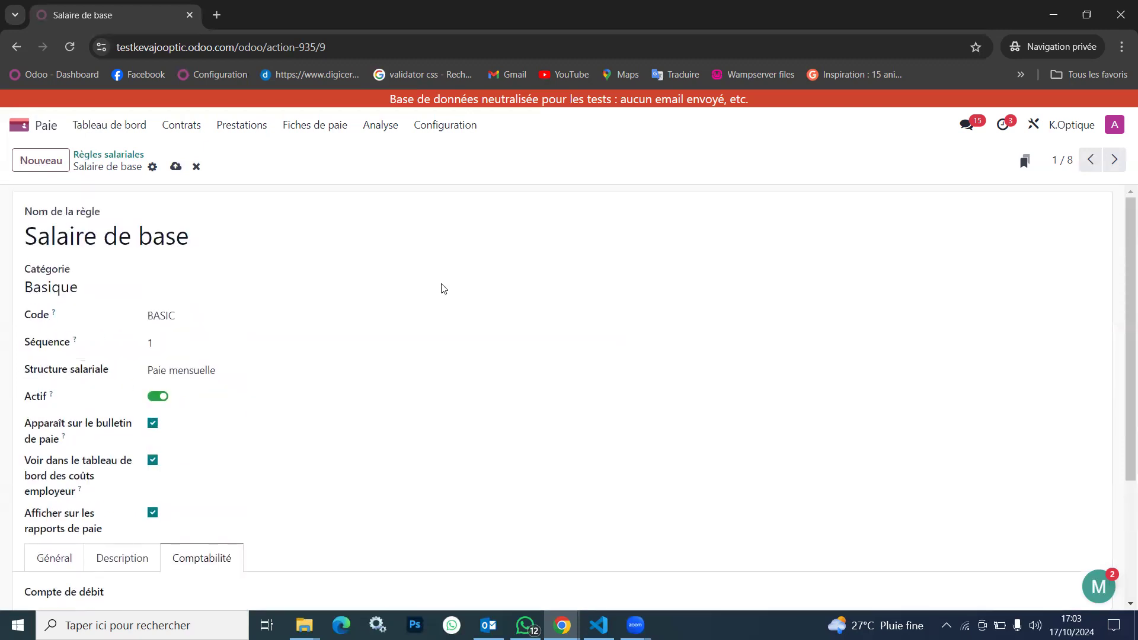
click(176, 166)
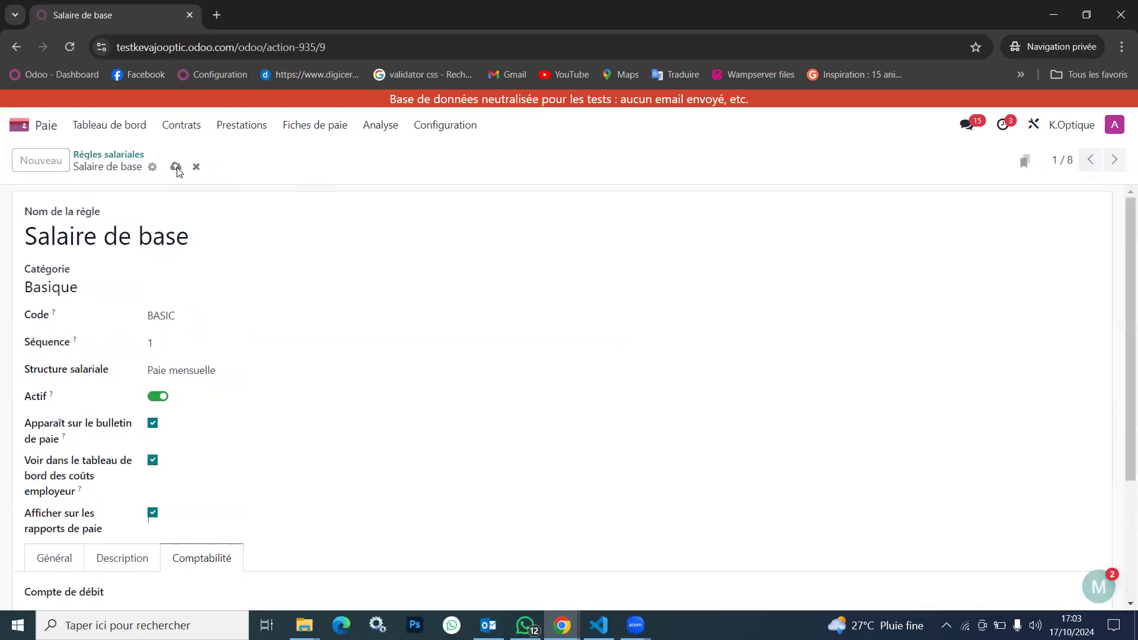
Open the Paie Septembre 2024 batch from the list of payslip batches
click(313, 132)
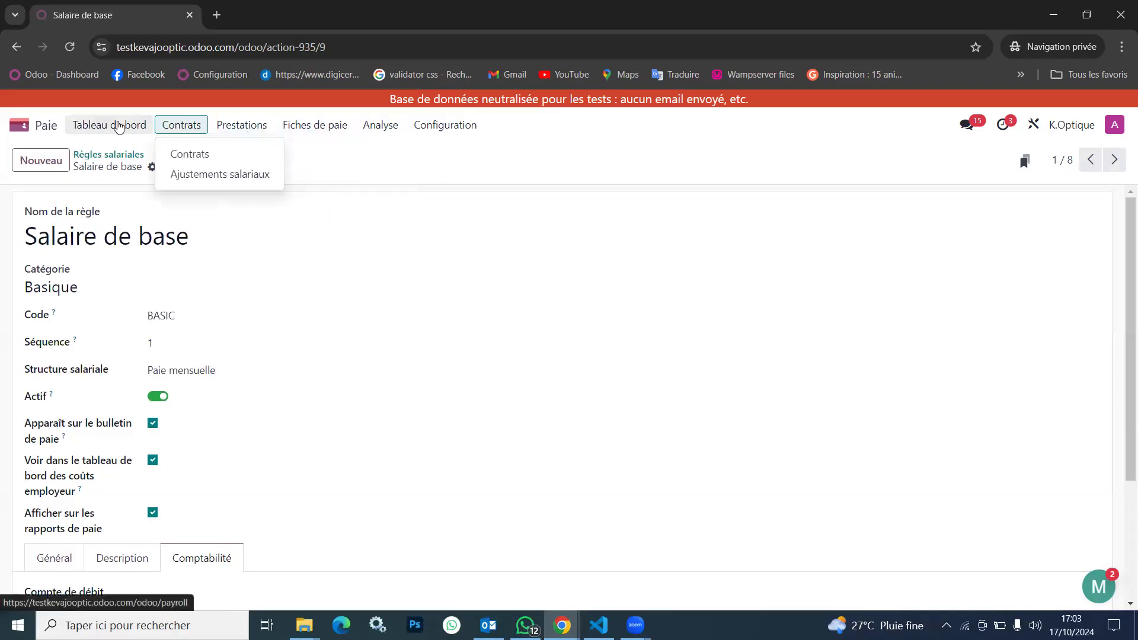
mouse_move(216, 122)
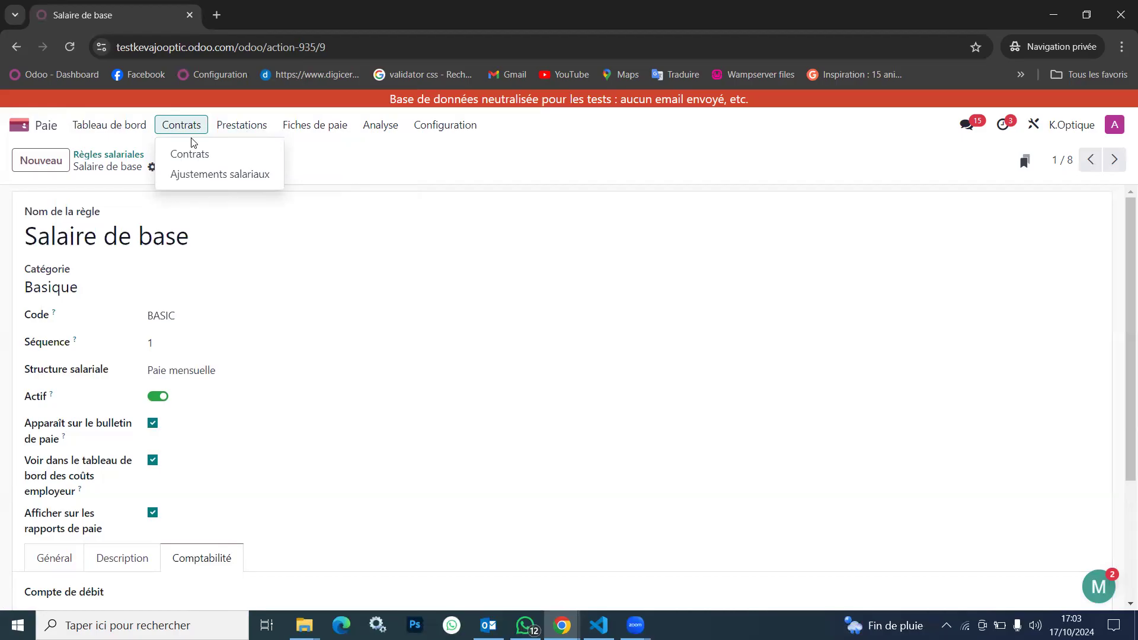
mouse_move(346, 132)
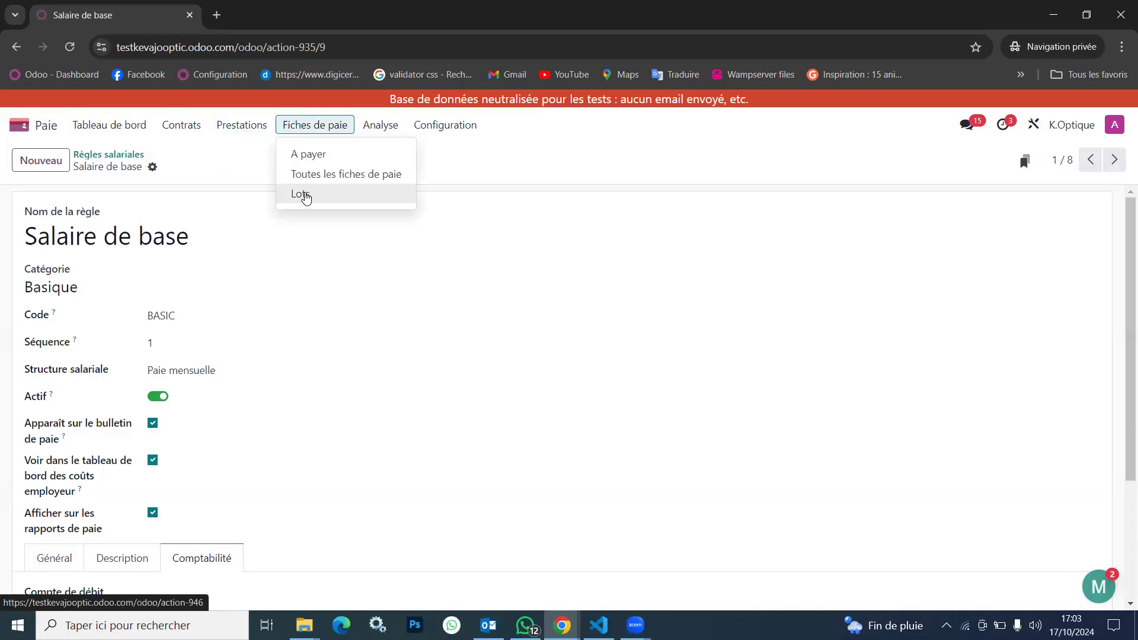
click(306, 197)
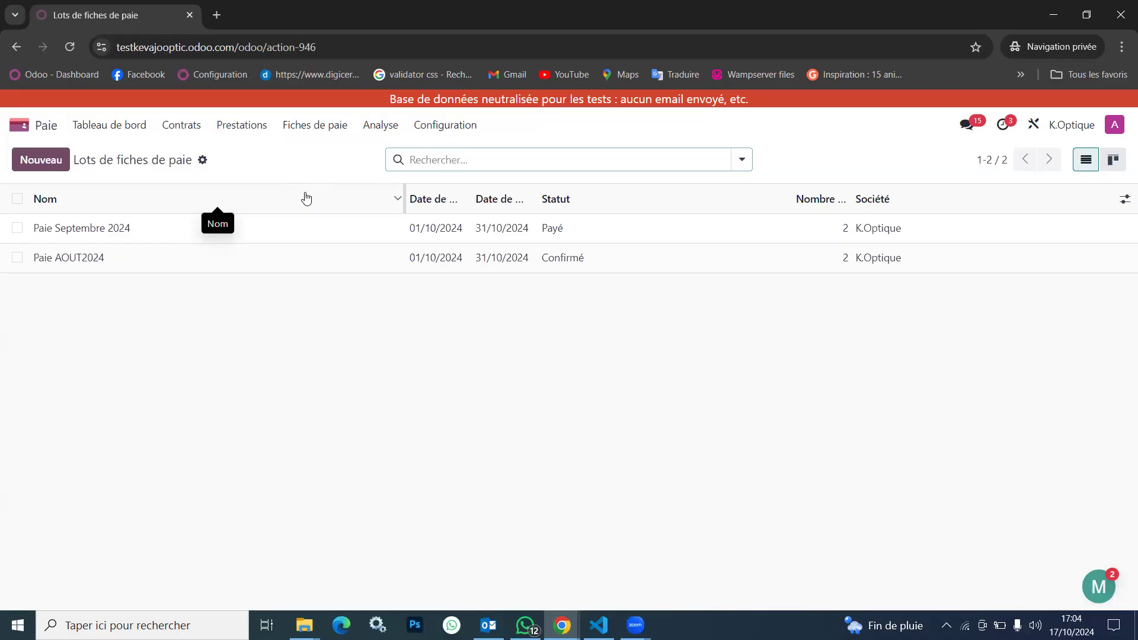
click(353, 236)
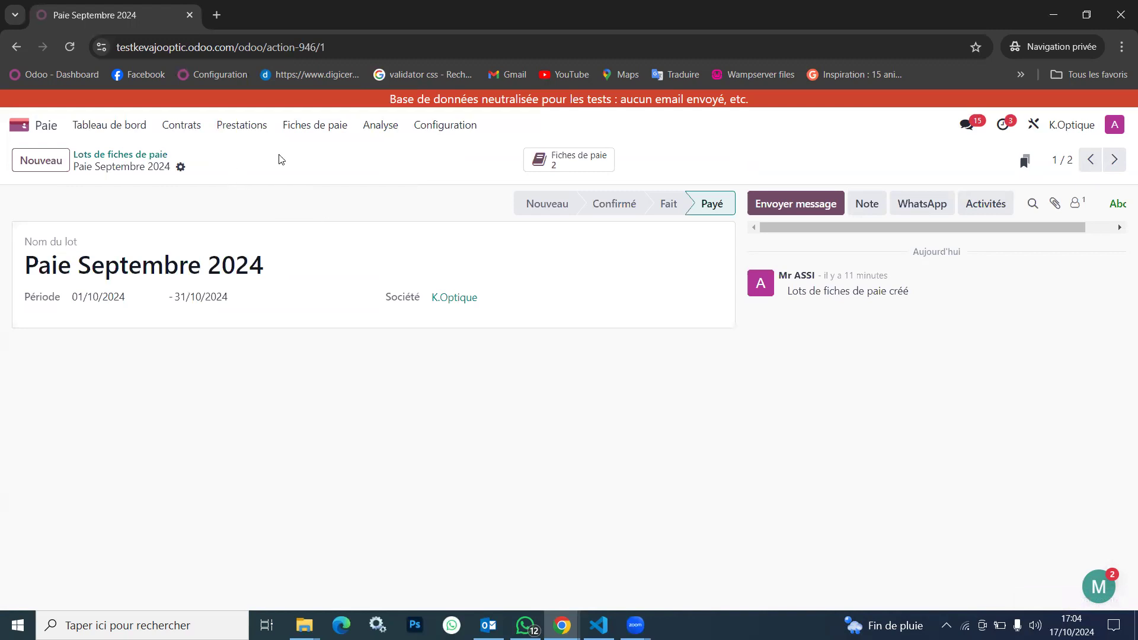
Open the payroll analysis report and examine its available measures and the net salary for October 2024
click(382, 126)
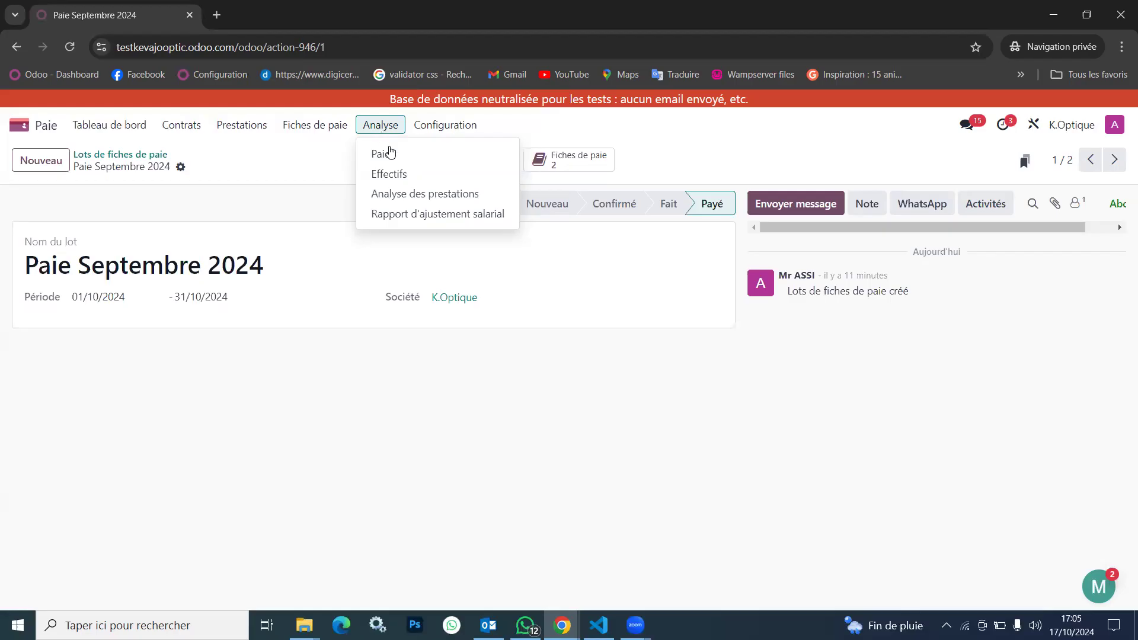
click(386, 155)
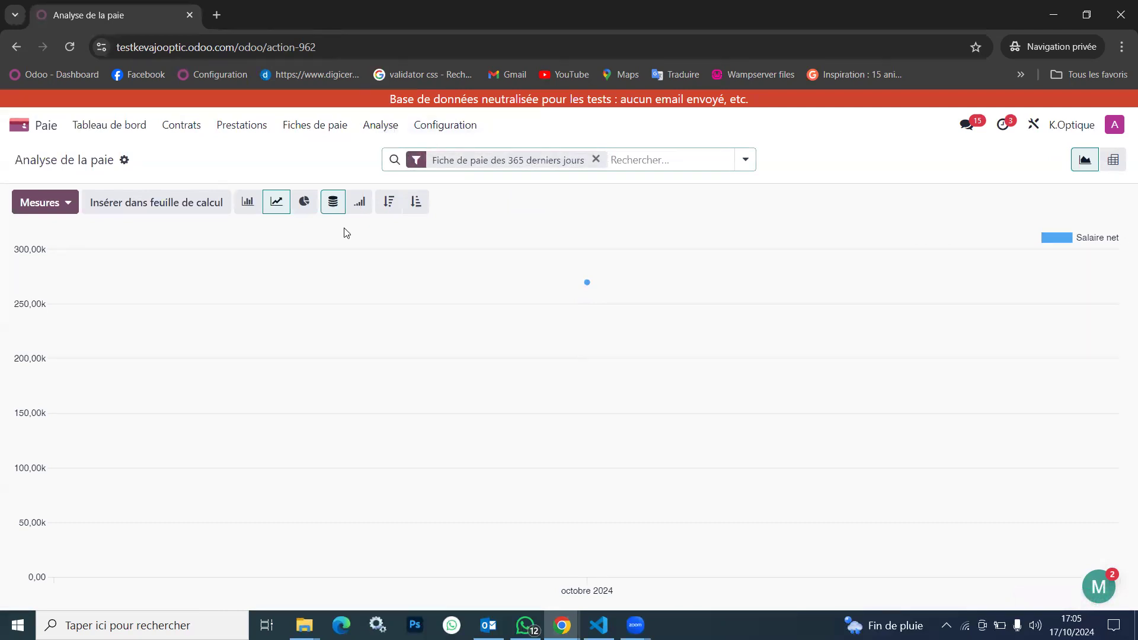
click(66, 207)
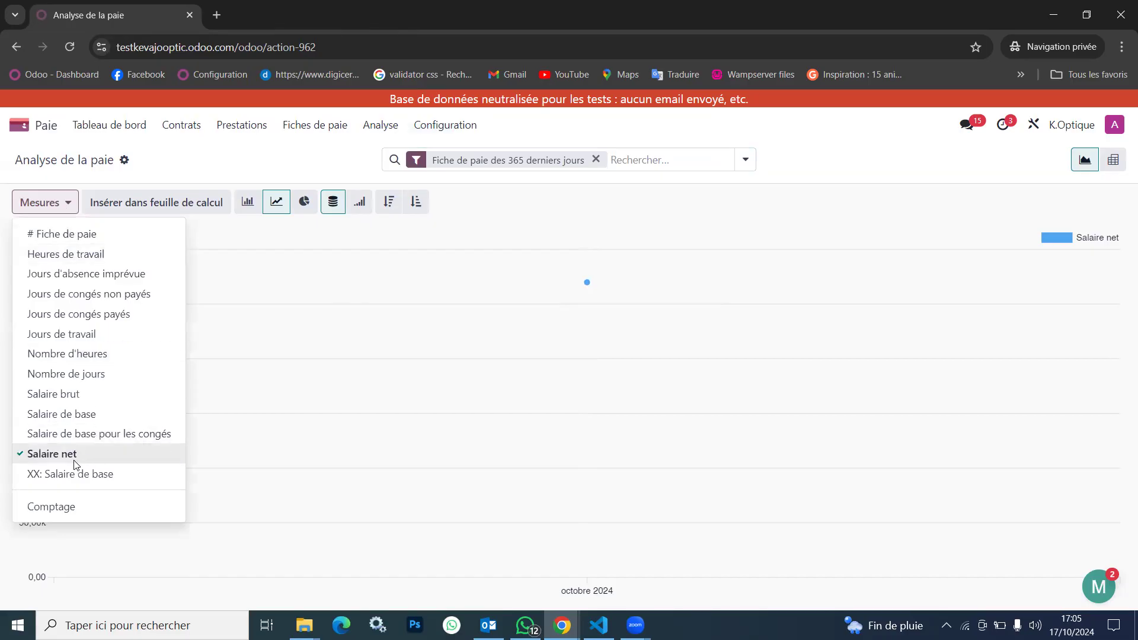
mouse_move(547, 364)
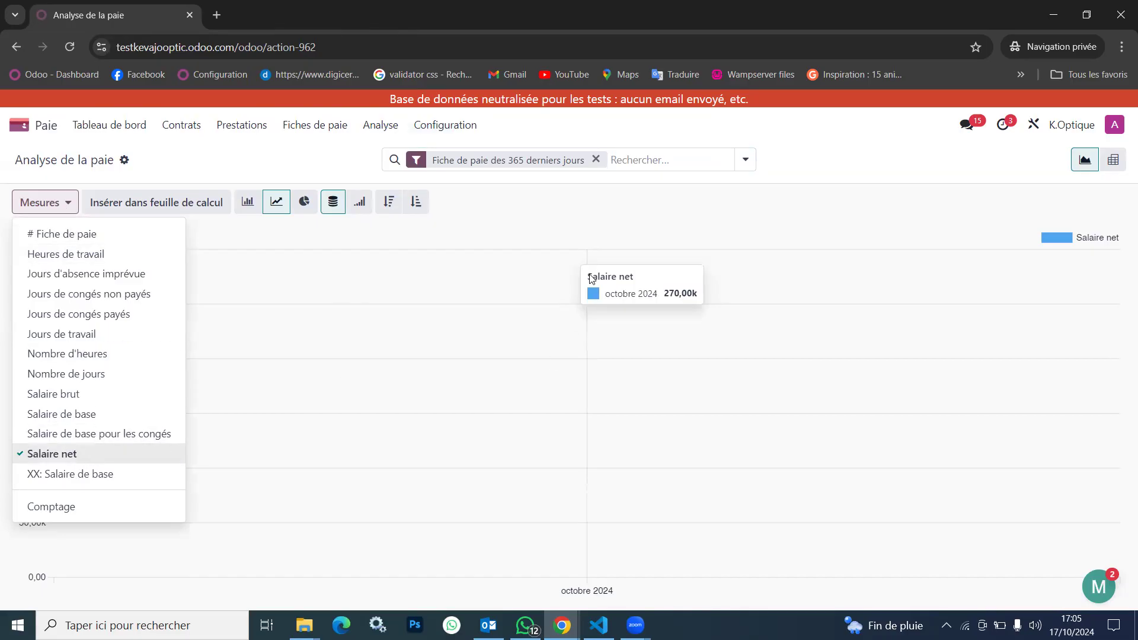
Group the net salary graph of the payroll analysis by Employé
click(600, 541)
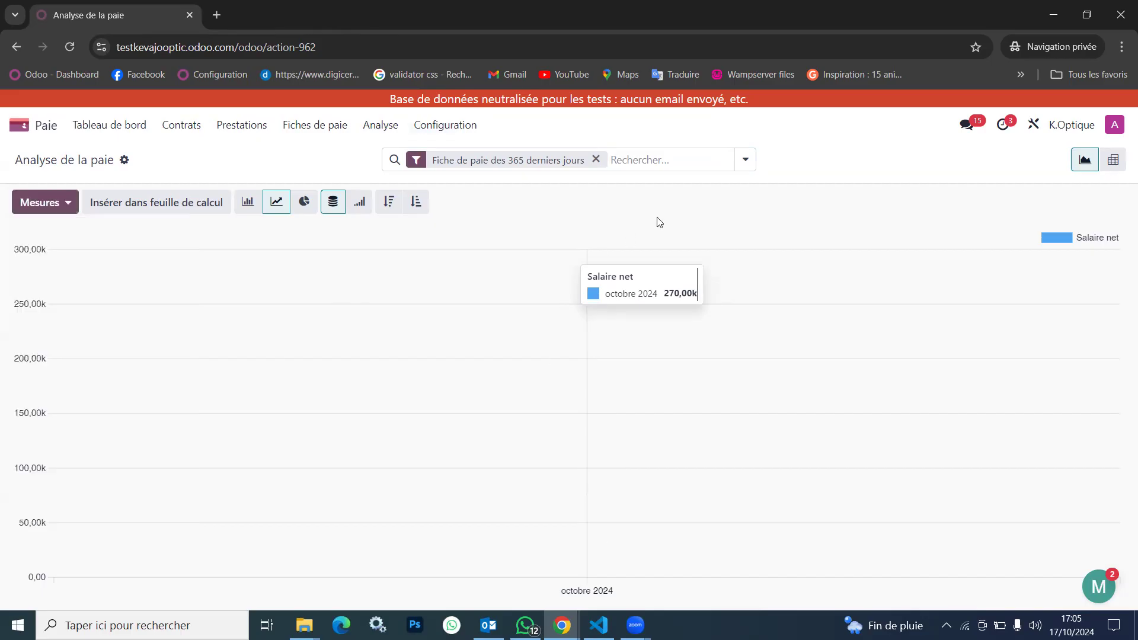
click(746, 160)
click(443, 224)
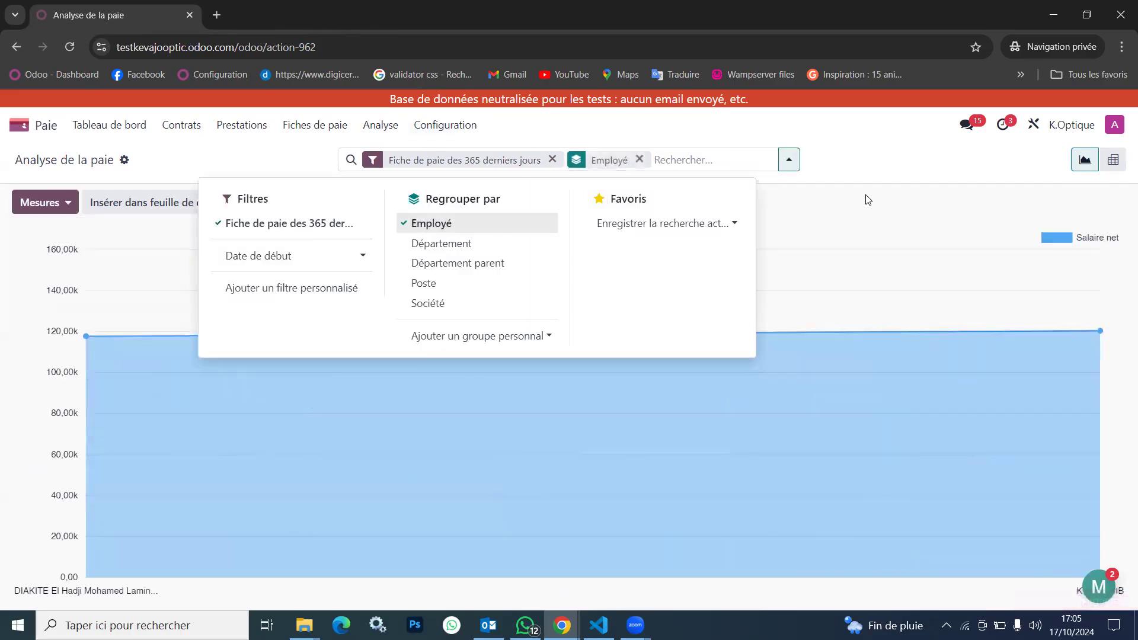
click(877, 159)
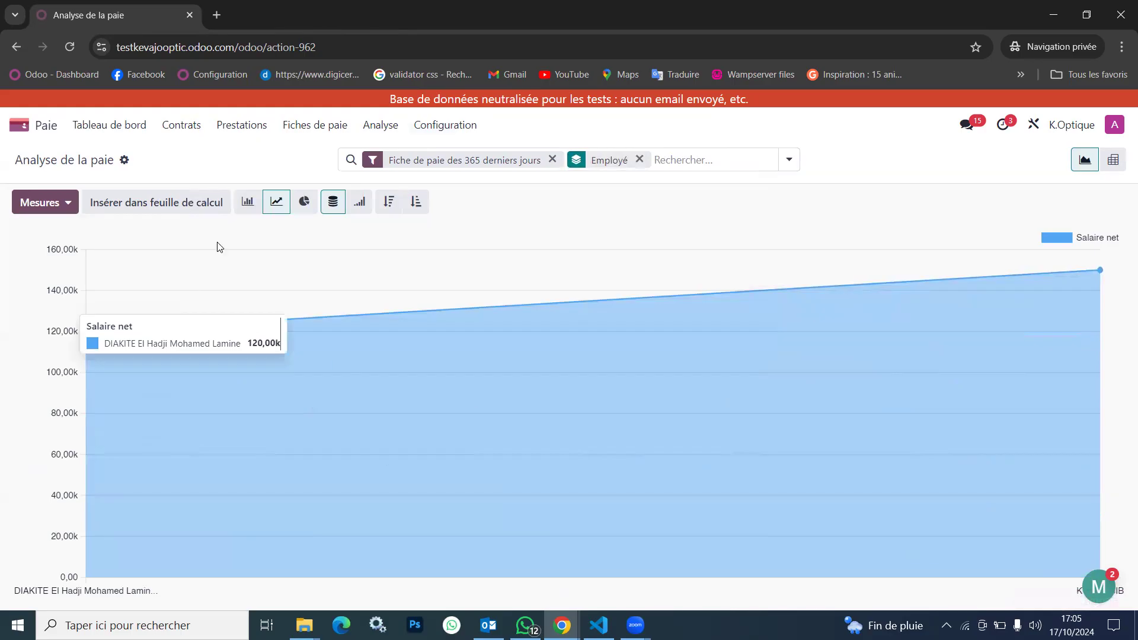
Display the net salary graph as bars, as a cumulative line in descending order, and finally as a pie chart
click(248, 202)
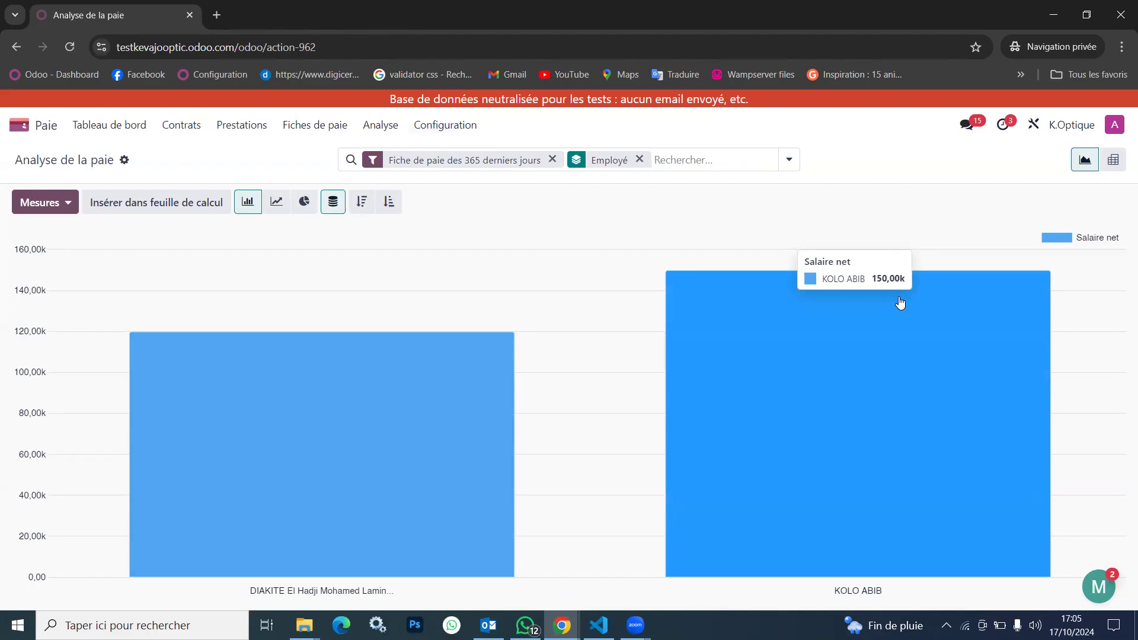
click(276, 201)
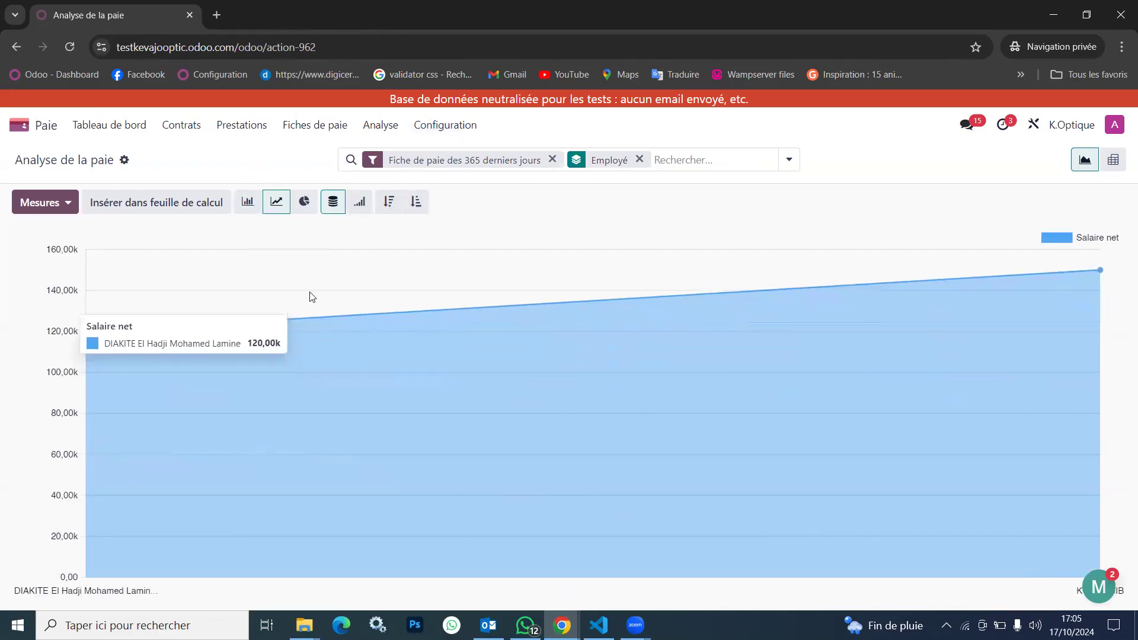
click(359, 203)
click(387, 202)
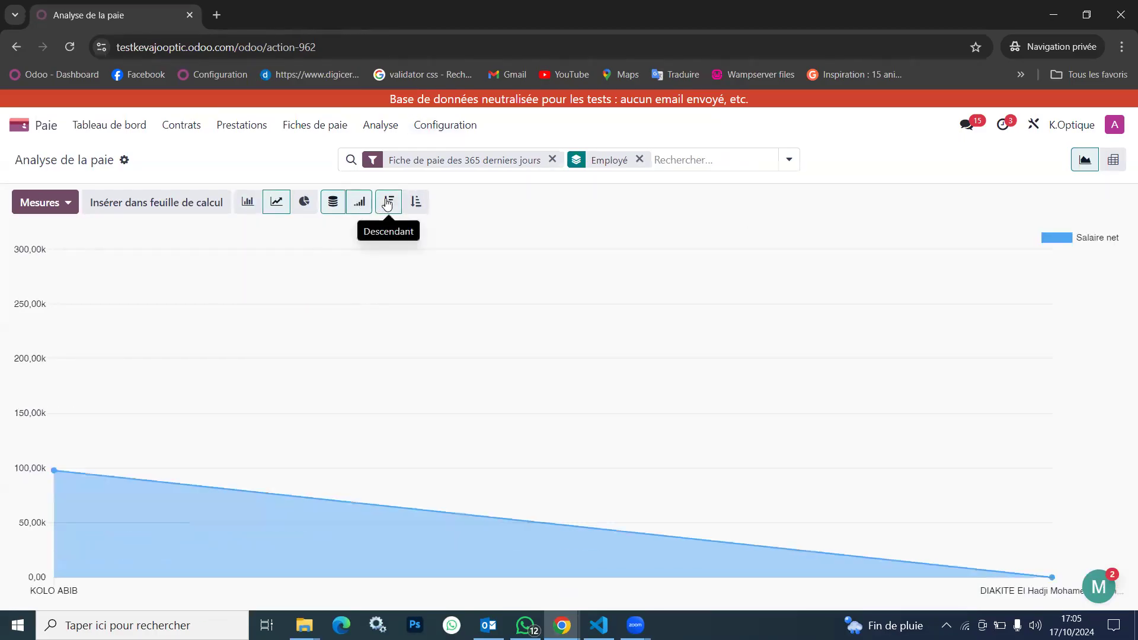
click(304, 202)
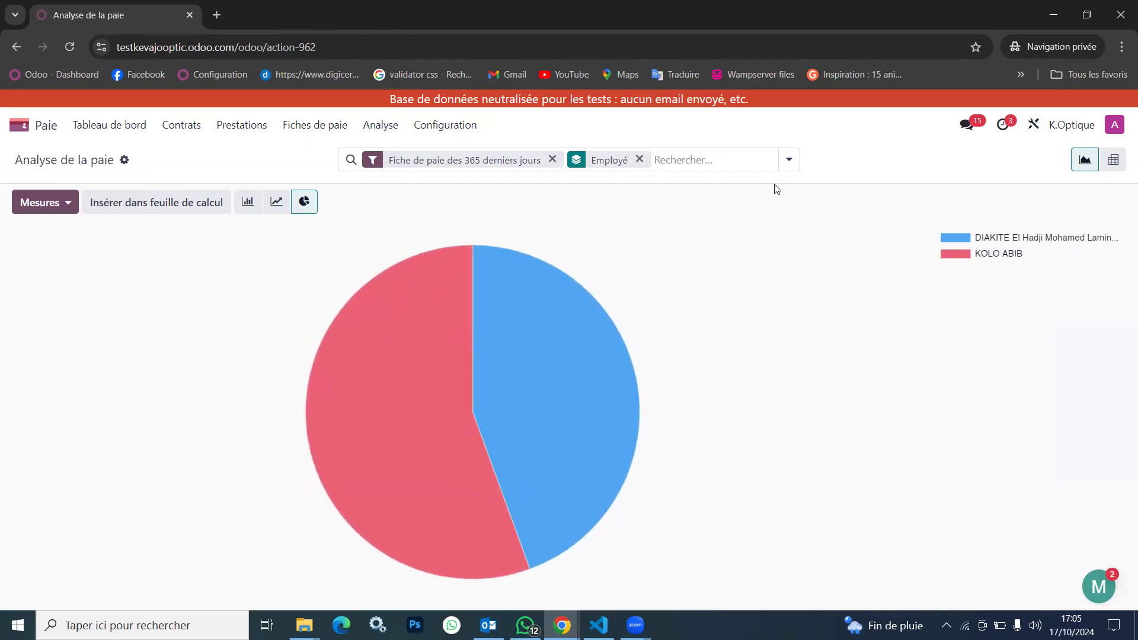
Add Département as a second grouping level under Employé and show the analysis as a pivot table
click(785, 164)
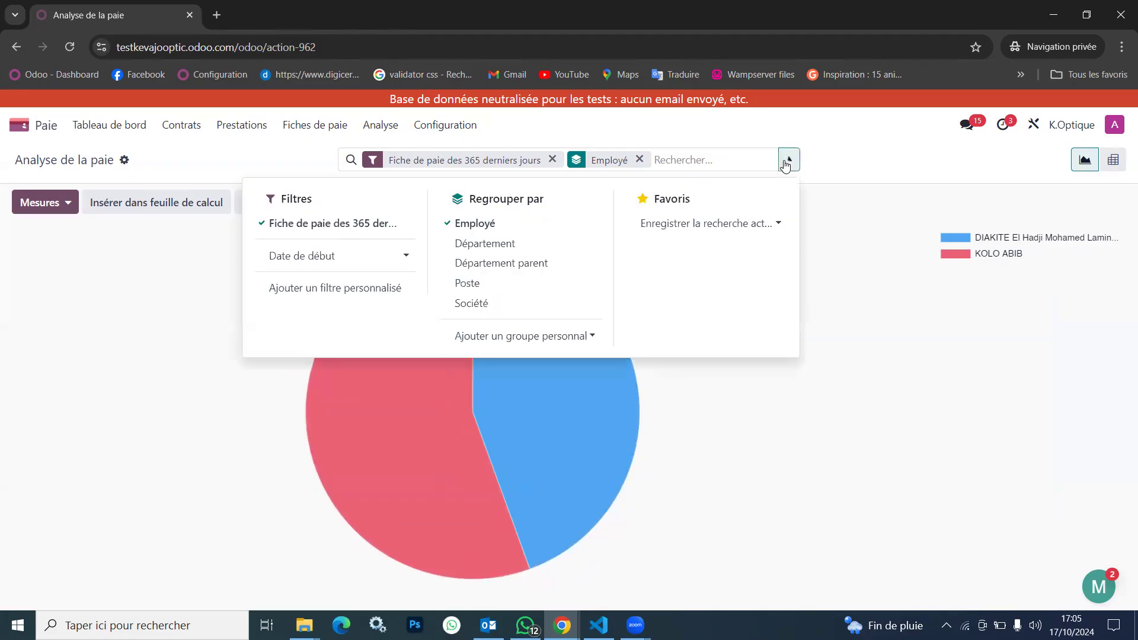
click(487, 244)
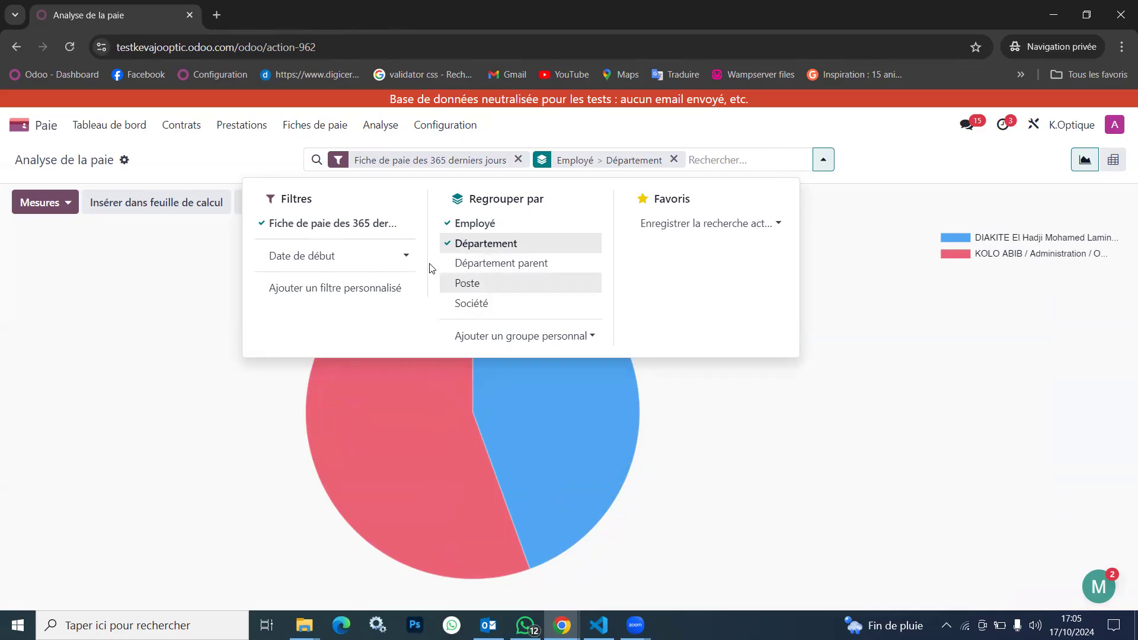
click(399, 256)
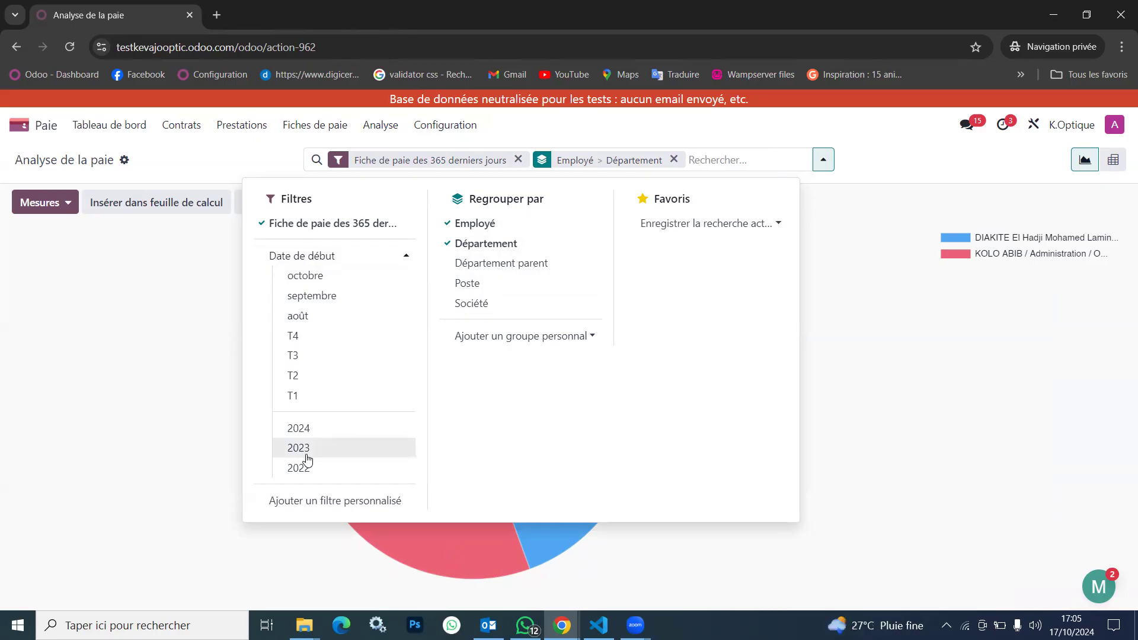
click(229, 168)
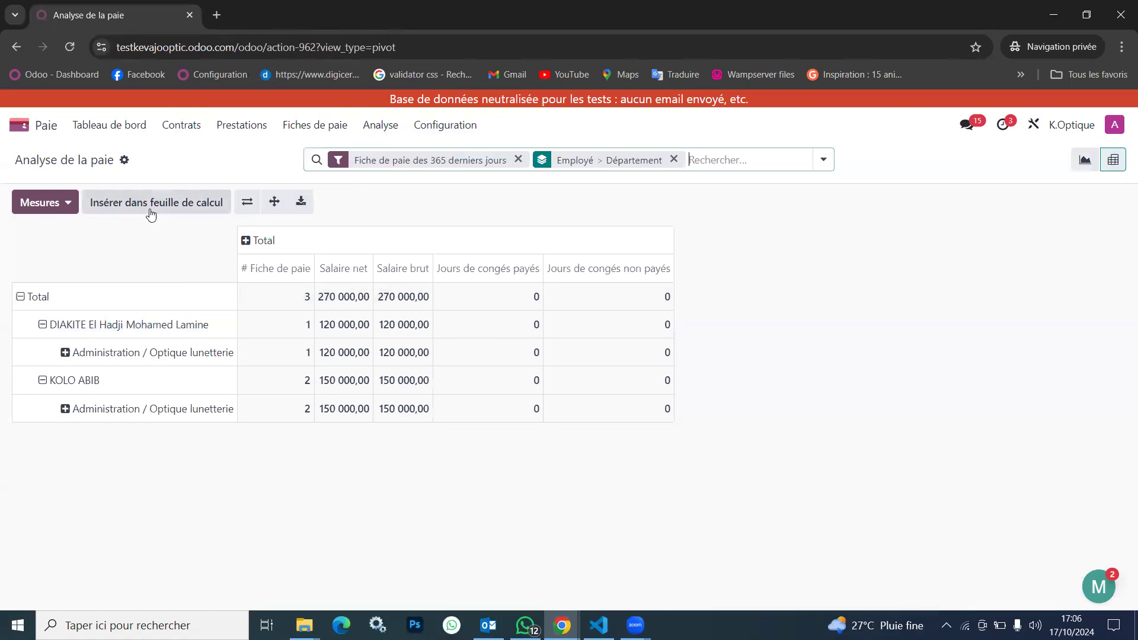
Add the Salaire de base measure to the pivot table
click(64, 203)
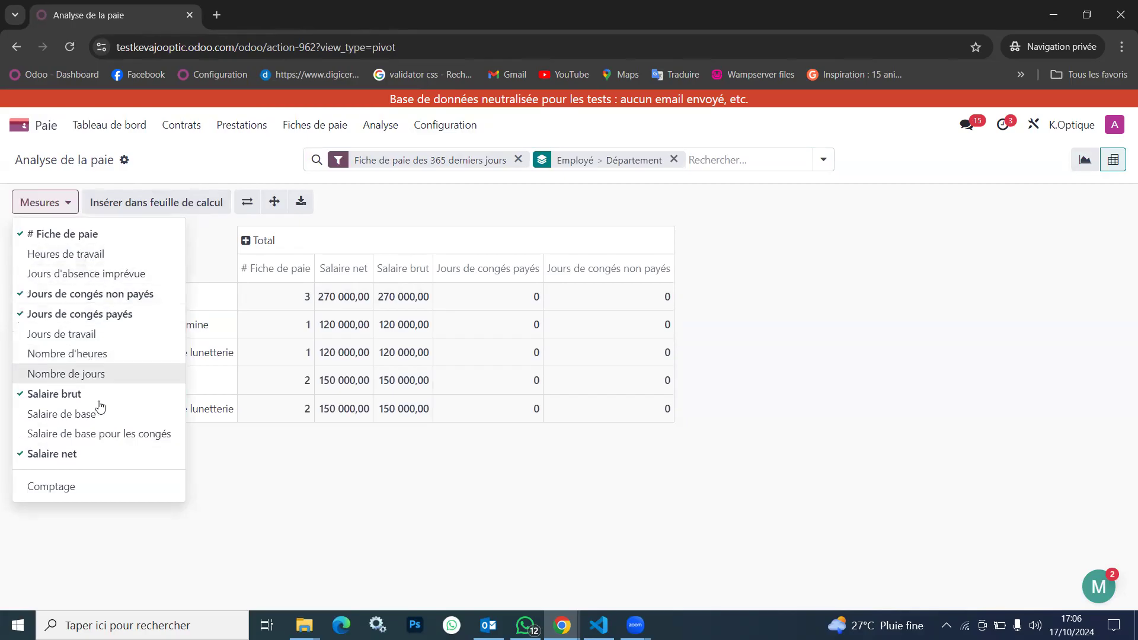
click(147, 419)
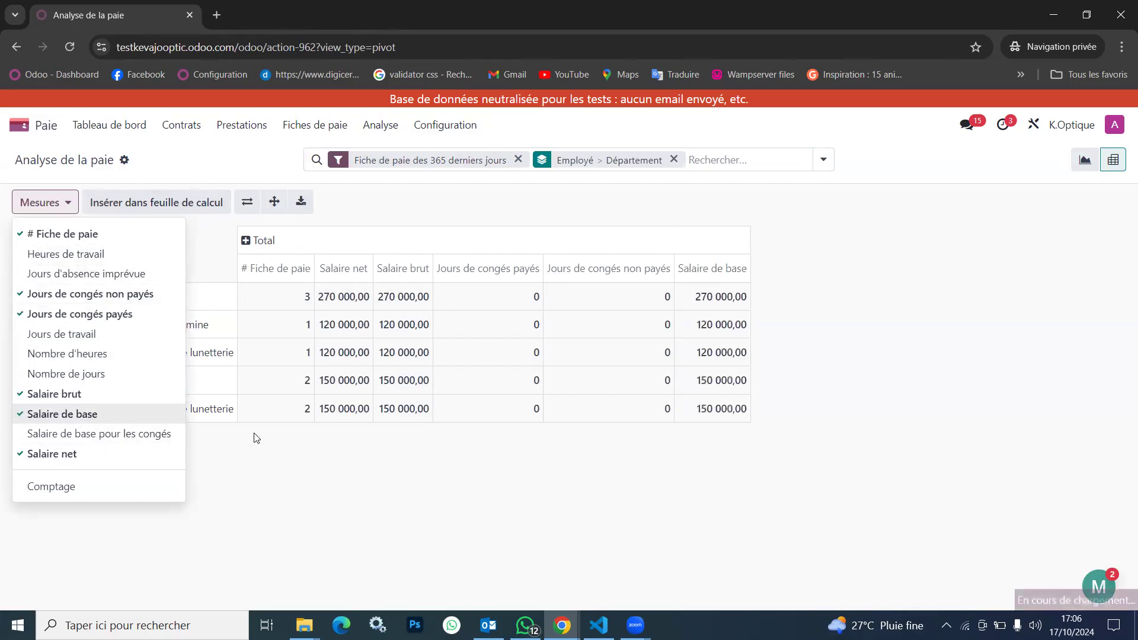
click(307, 486)
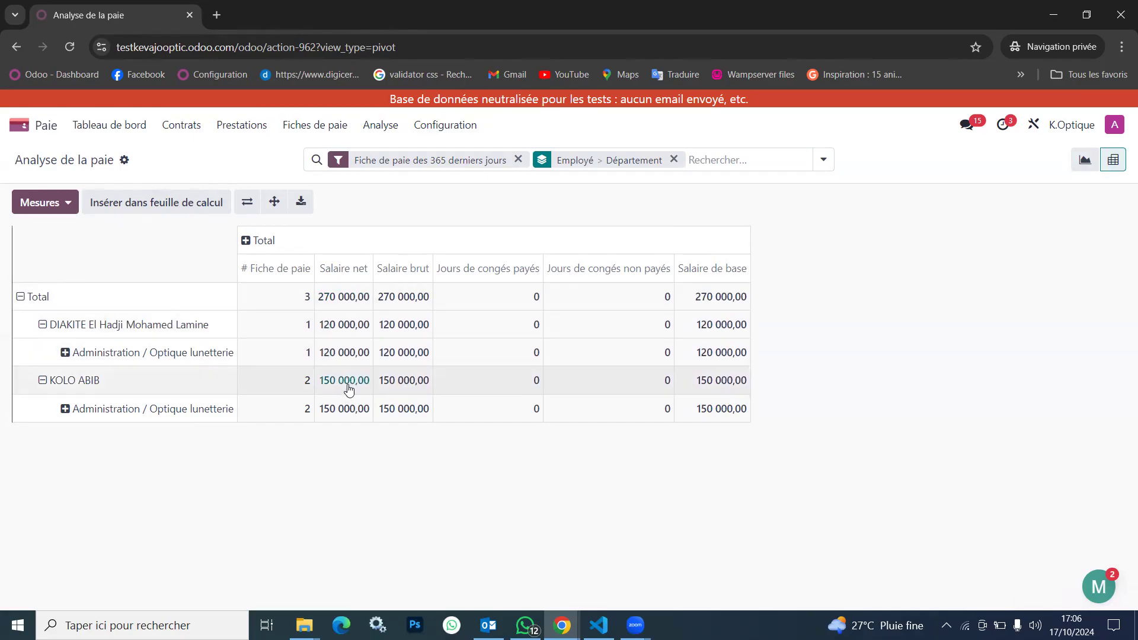
Collapse the pivot table's Total row and expand it again by Employé only
click(19, 297)
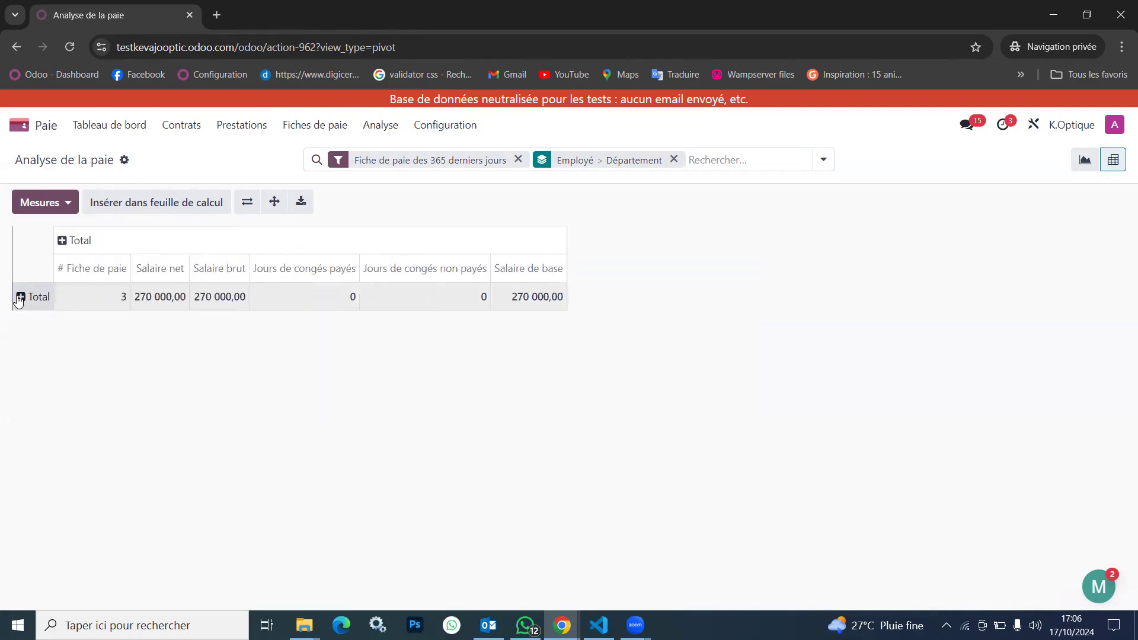
click(61, 243)
click(22, 344)
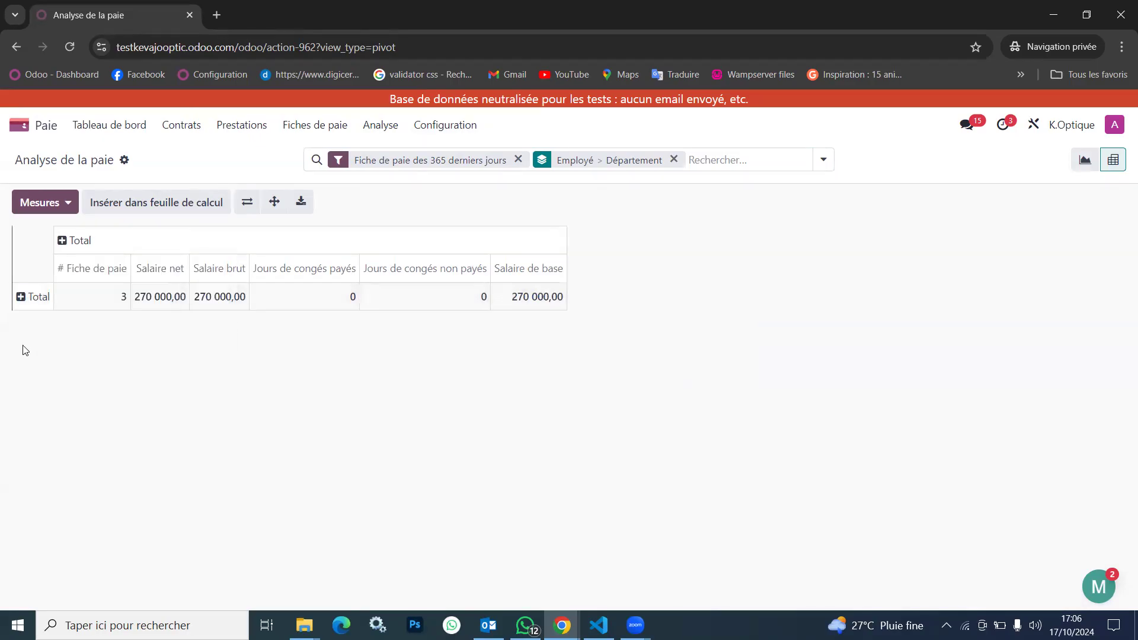
click(24, 297)
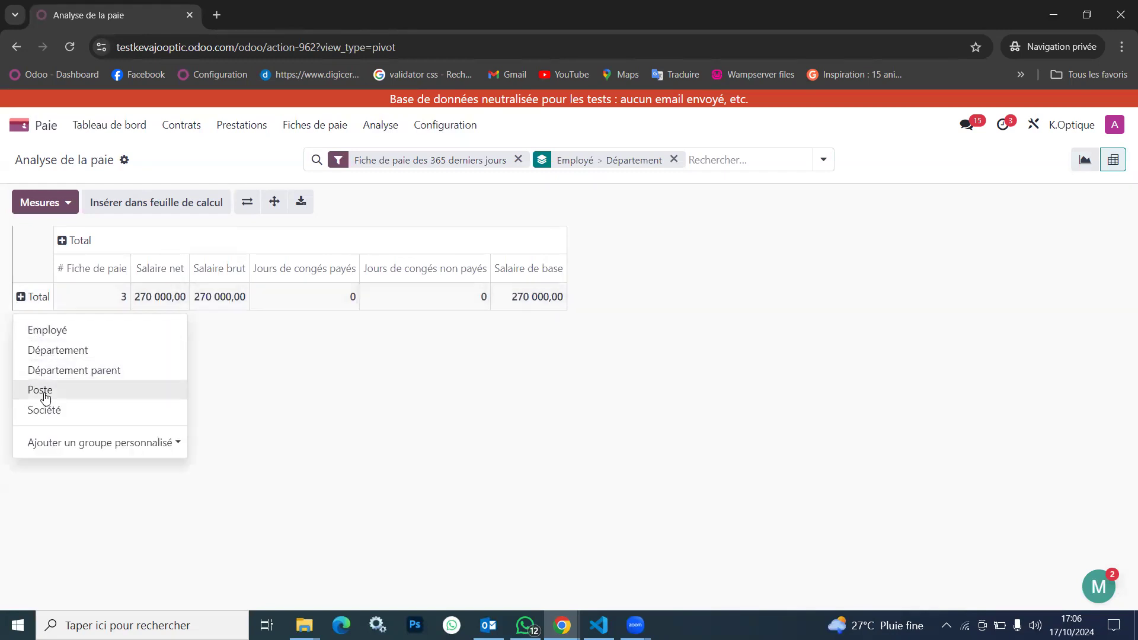
click(65, 331)
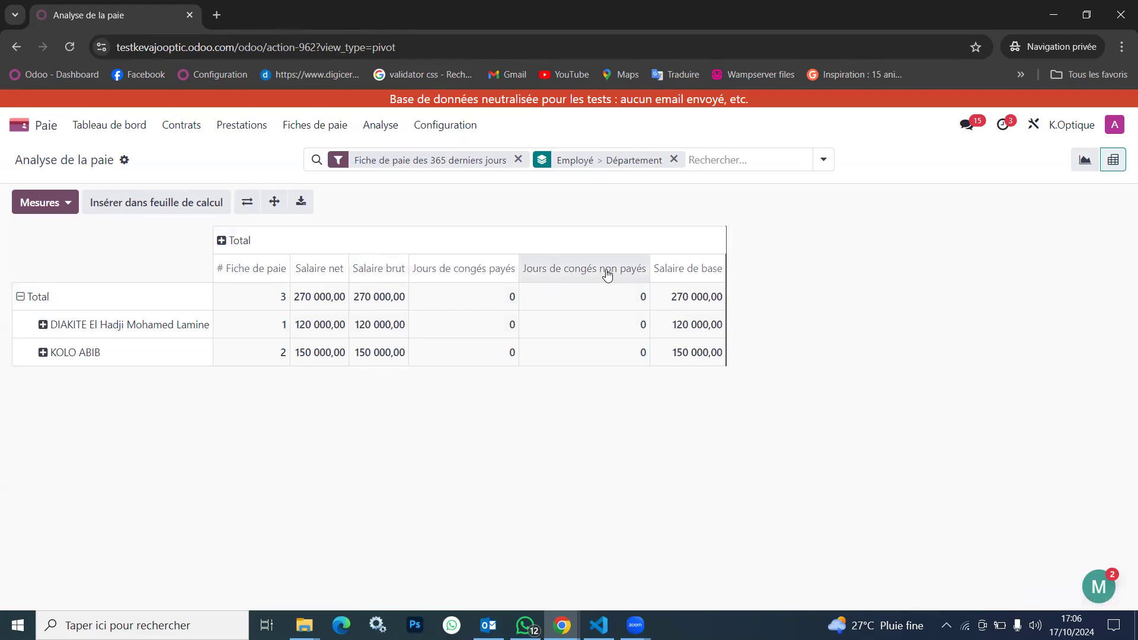
Remove the # Fiche de paie measure from the pivot table and add it back as the last column
click(55, 208)
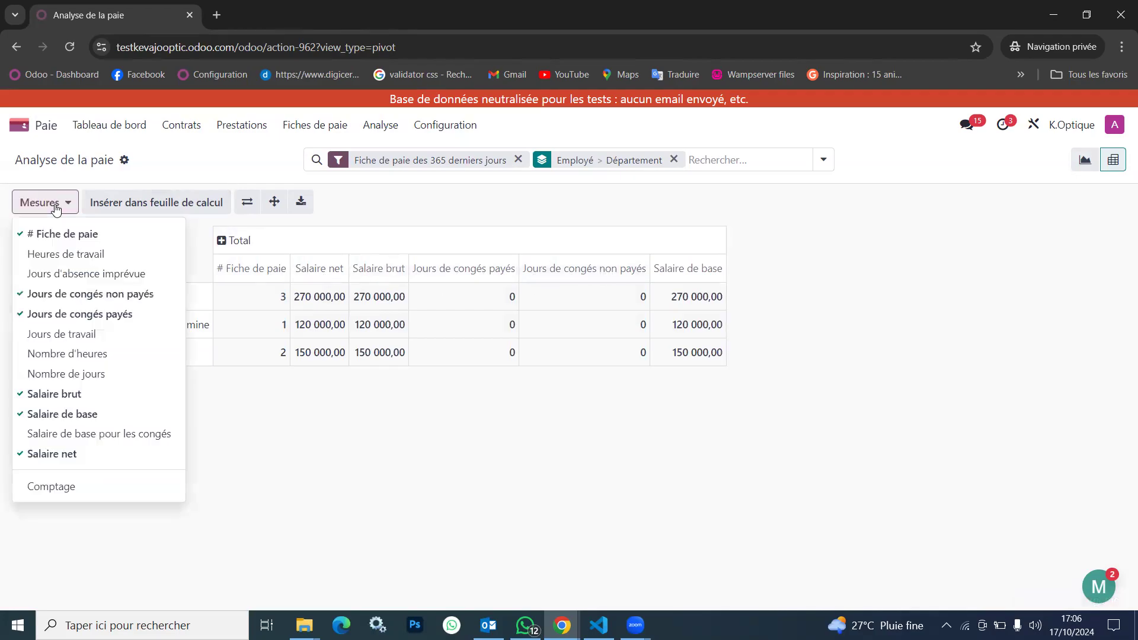
click(63, 236)
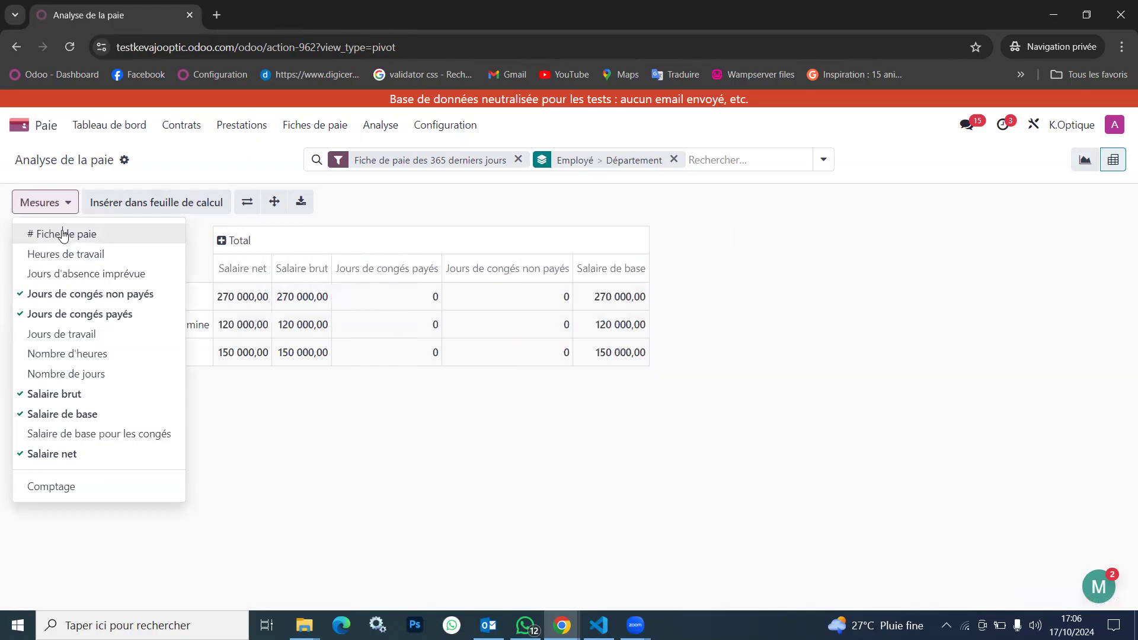
click(63, 234)
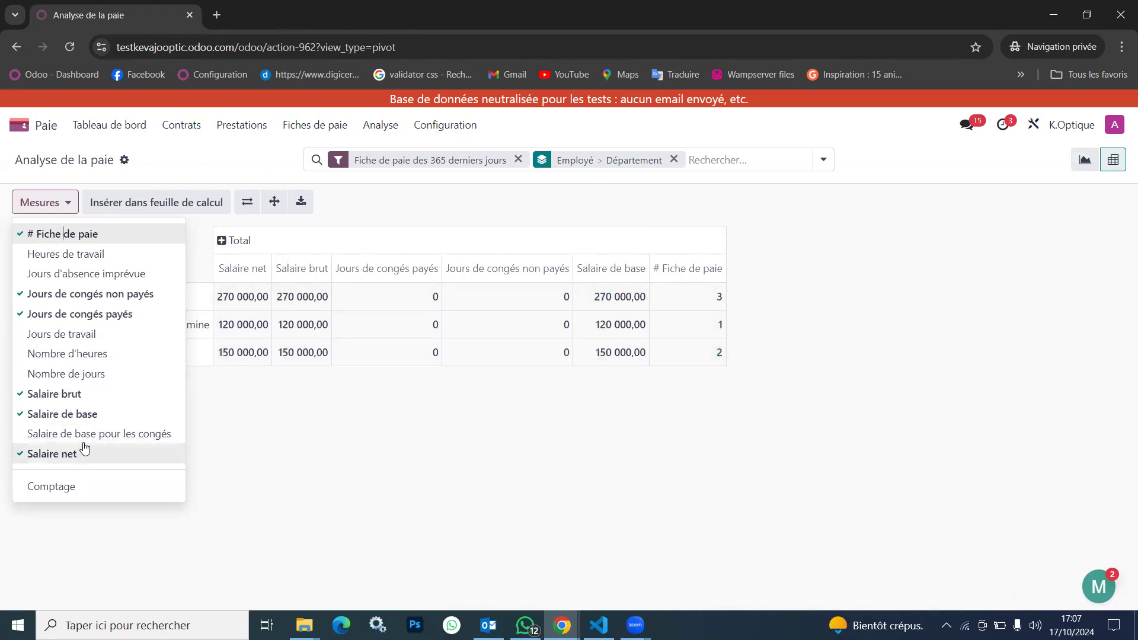
click(231, 413)
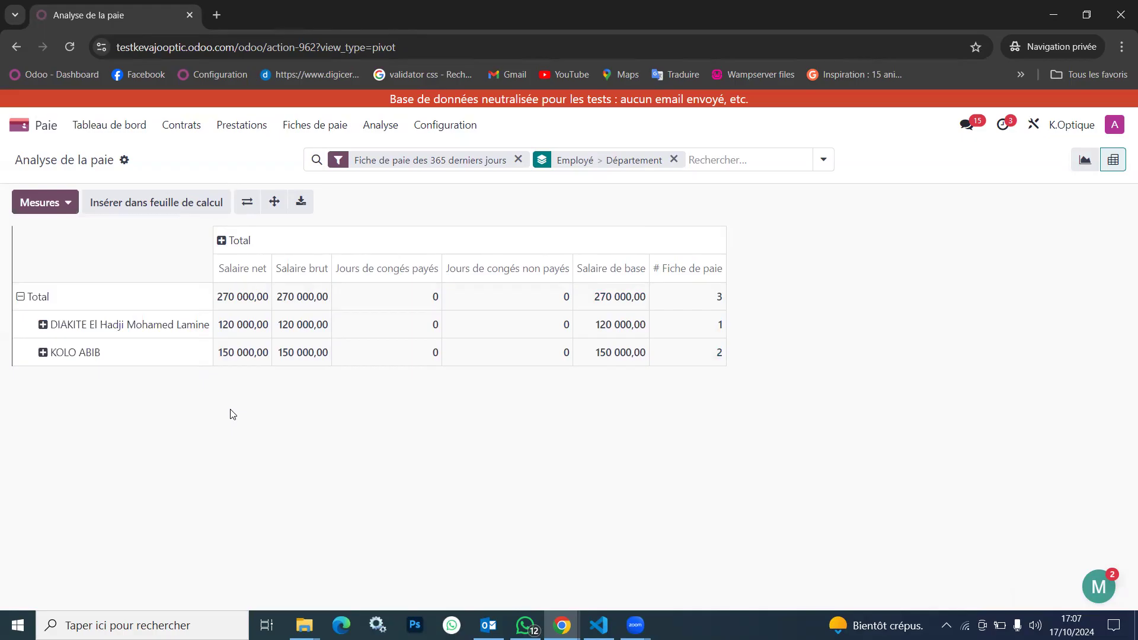
Break down both employee rows of the pivot table by the custom group Date de début
click(45, 336)
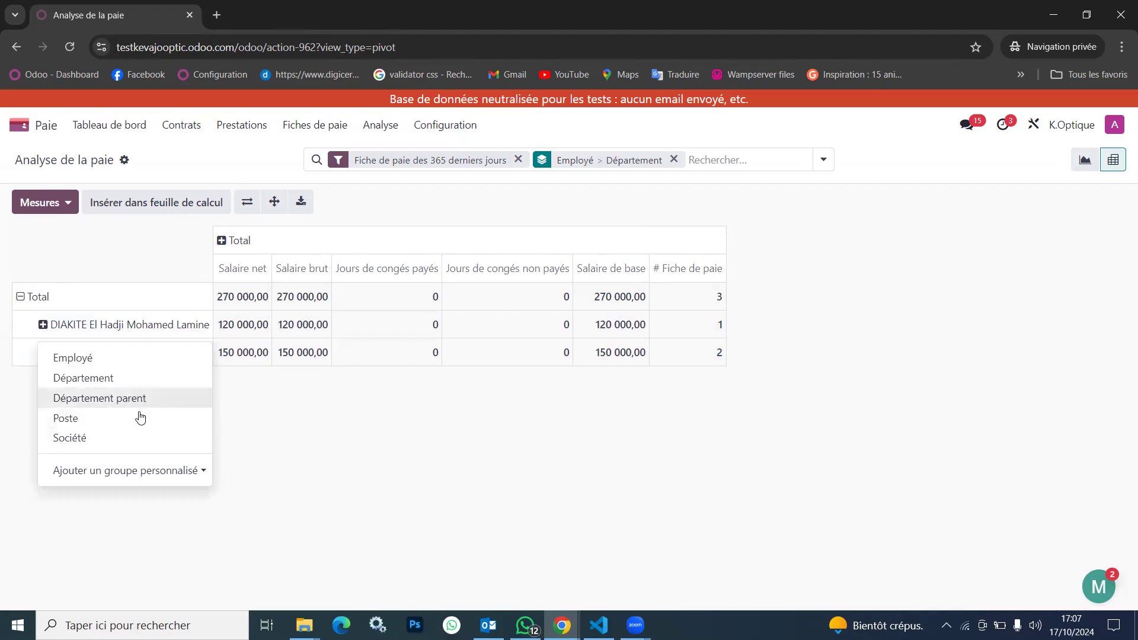
click(115, 471)
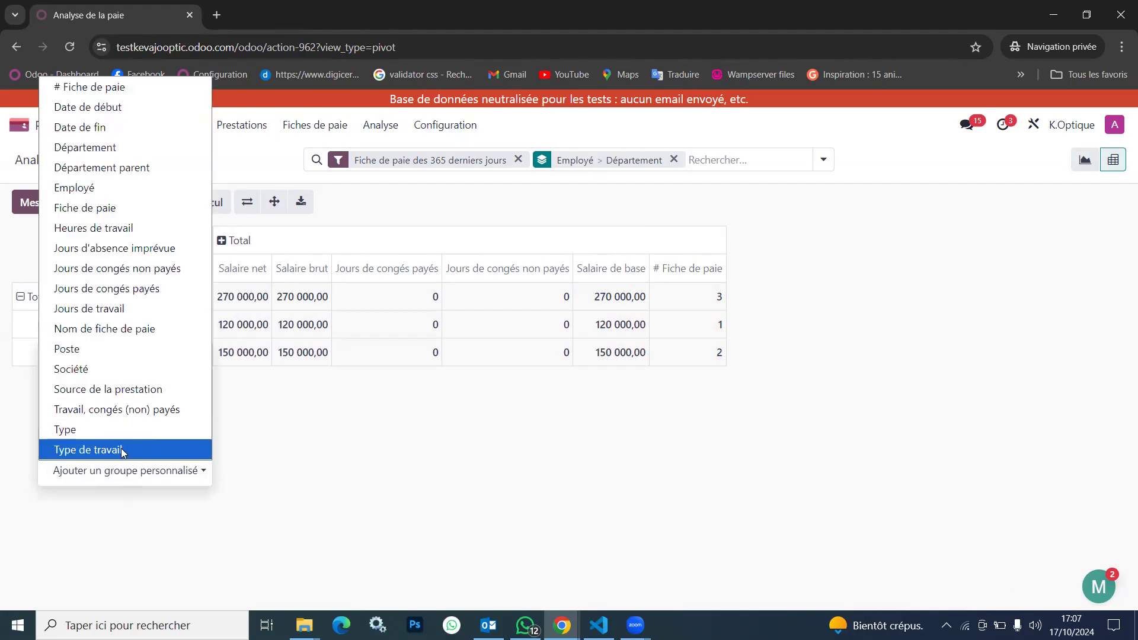
click(108, 109)
click(329, 498)
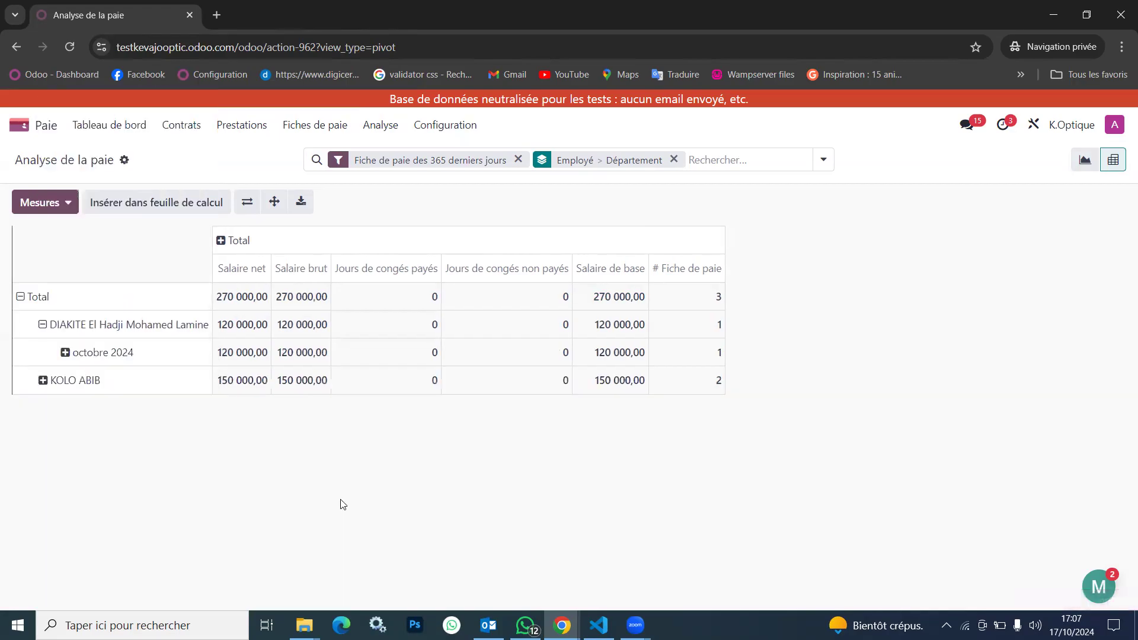
click(43, 381)
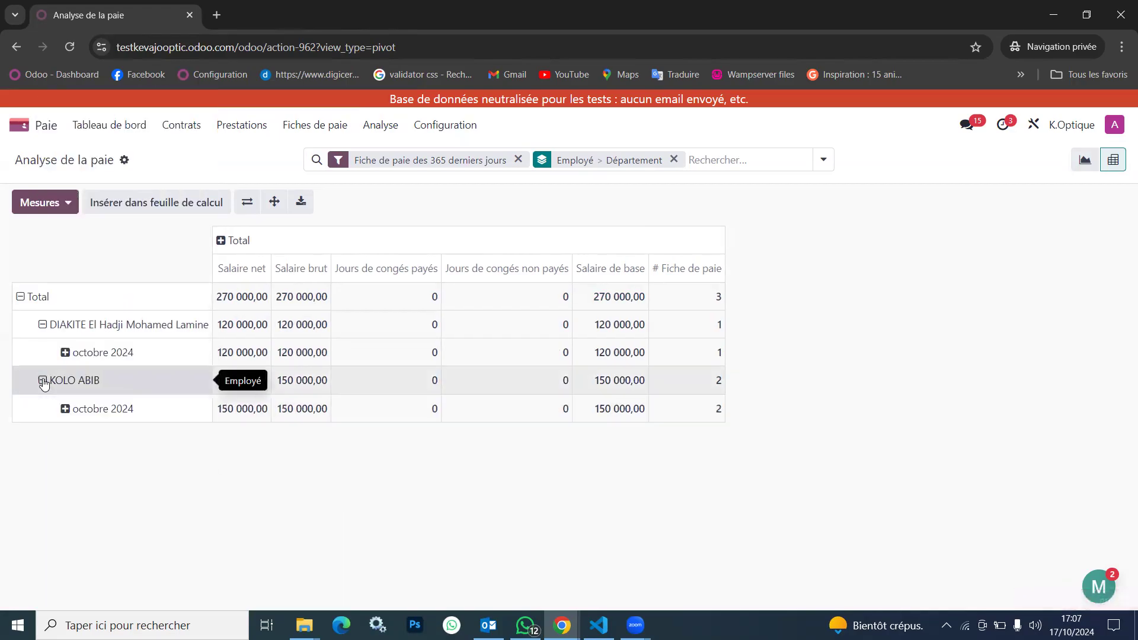
Break down the second employee's octobre 2024 row by the custom group Fiche de paie
click(89, 409)
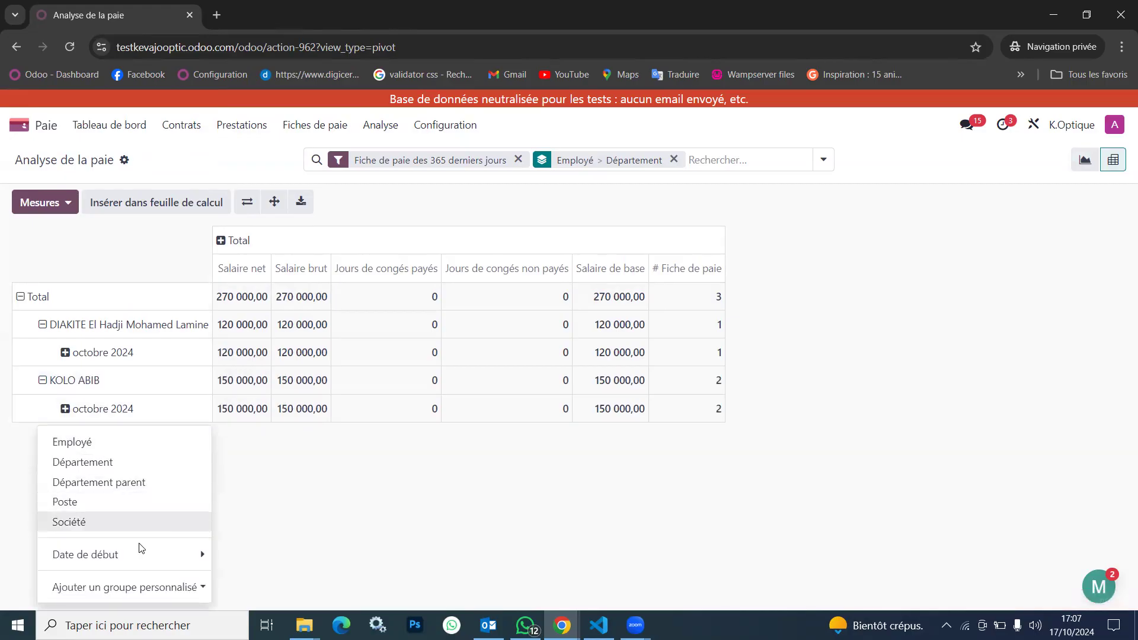
click(171, 552)
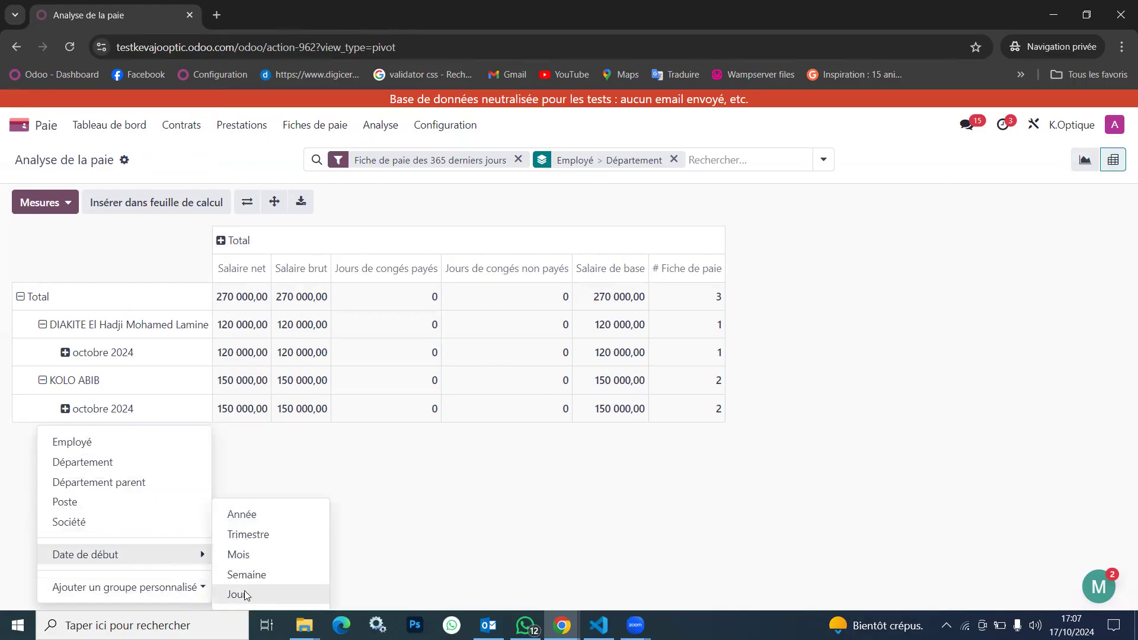
click(188, 586)
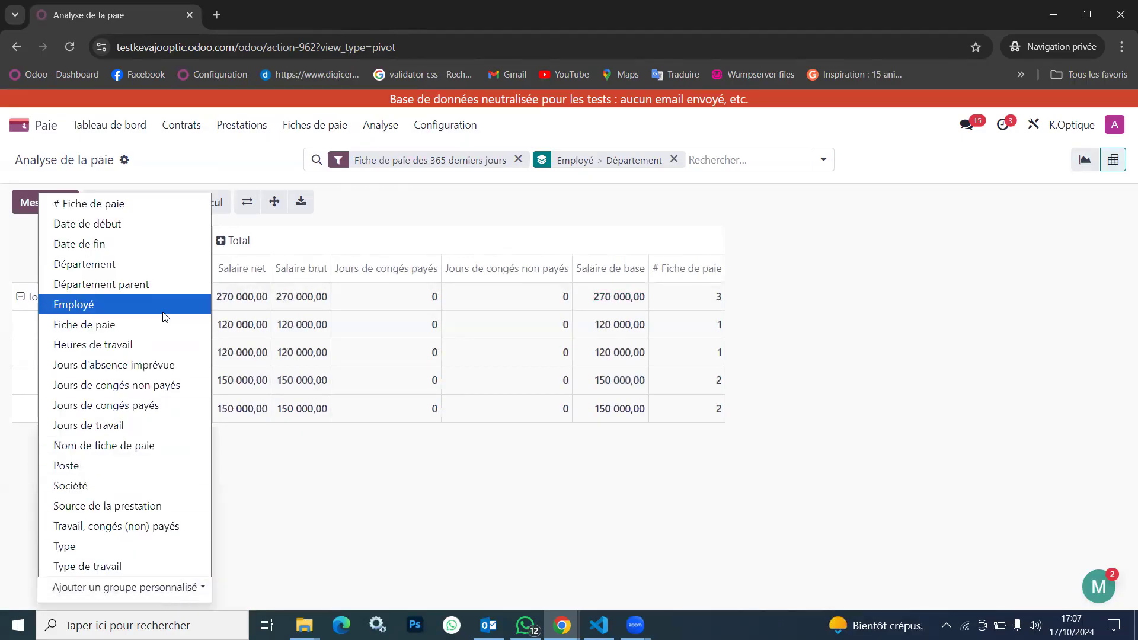
click(112, 325)
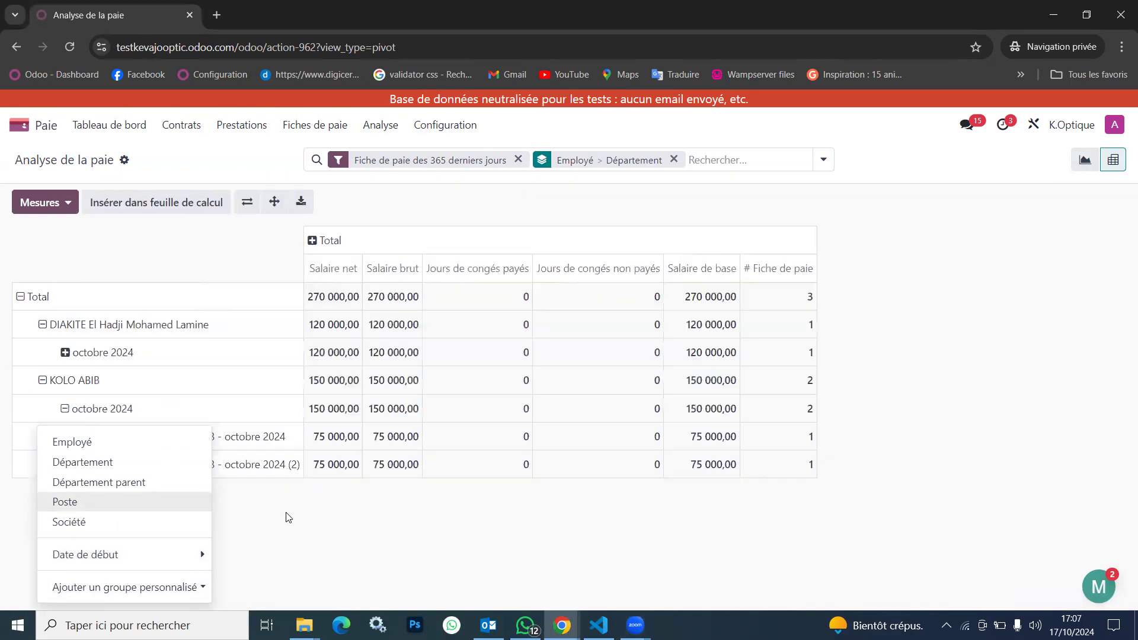
click(286, 518)
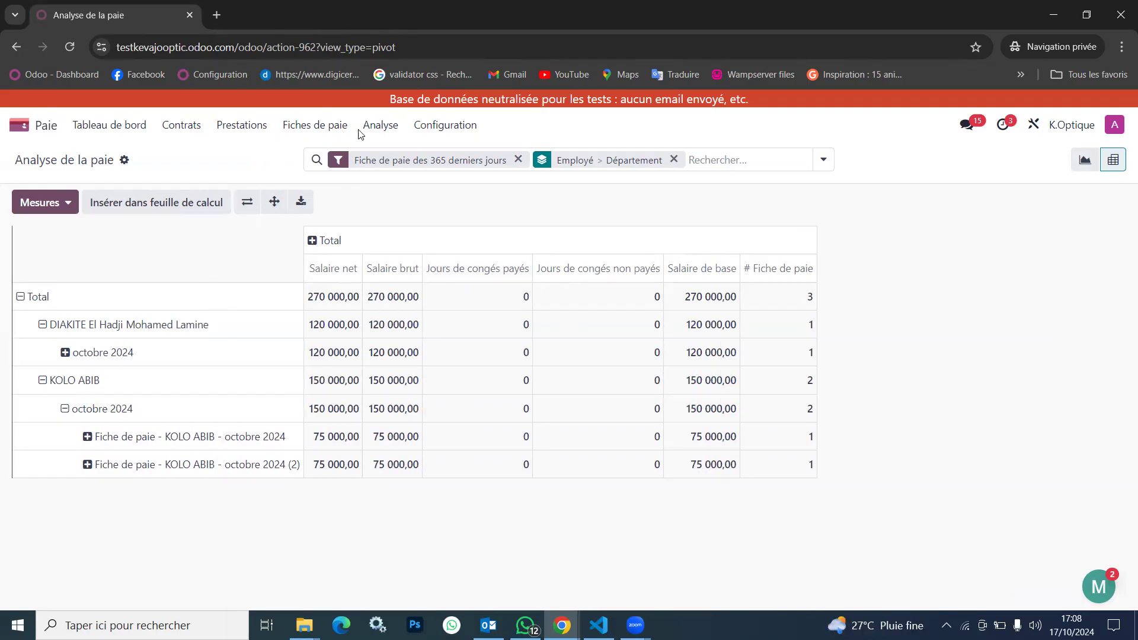
Open the Effectifs report from the payroll analysis reports
click(381, 126)
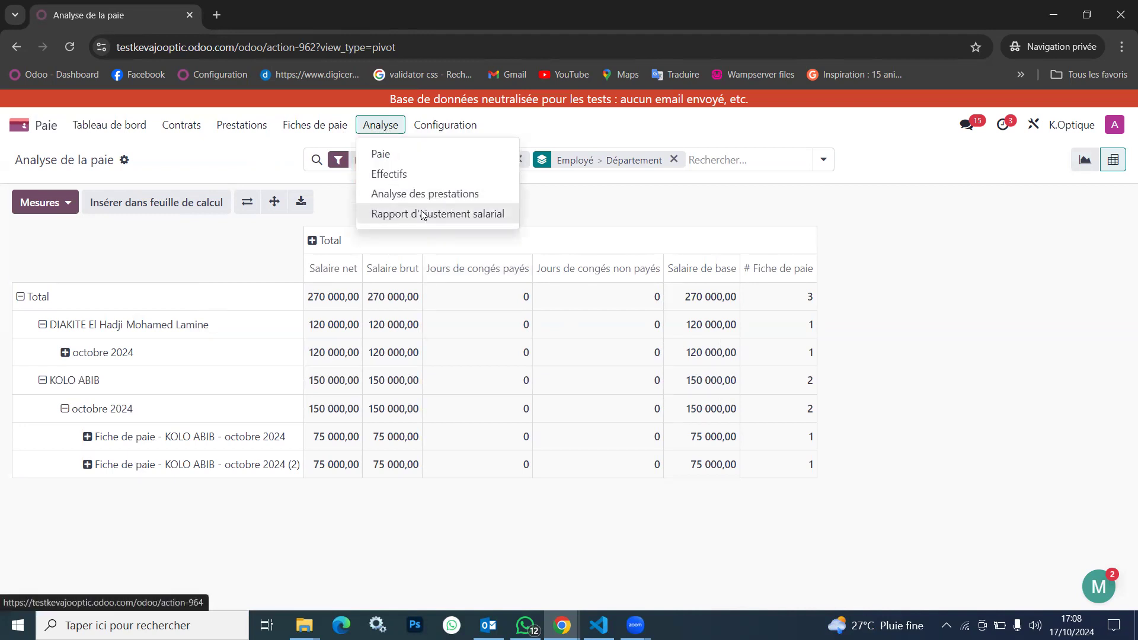
click(408, 176)
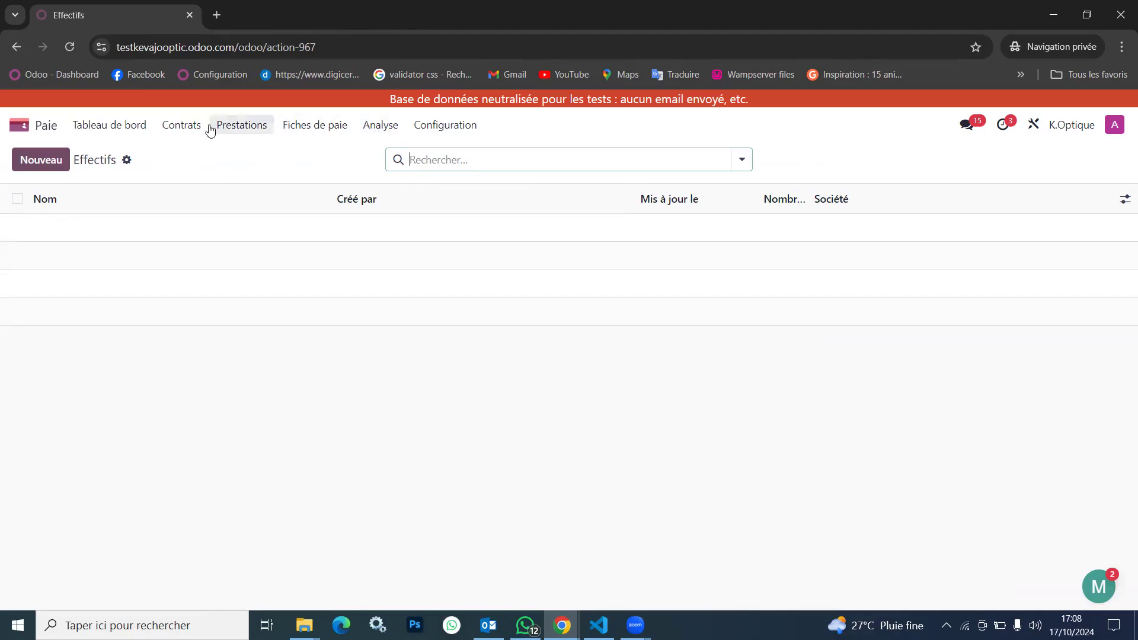
Open the Paie Septembre 2024 batch from the payroll dashboard and start a new payslip batch
click(110, 123)
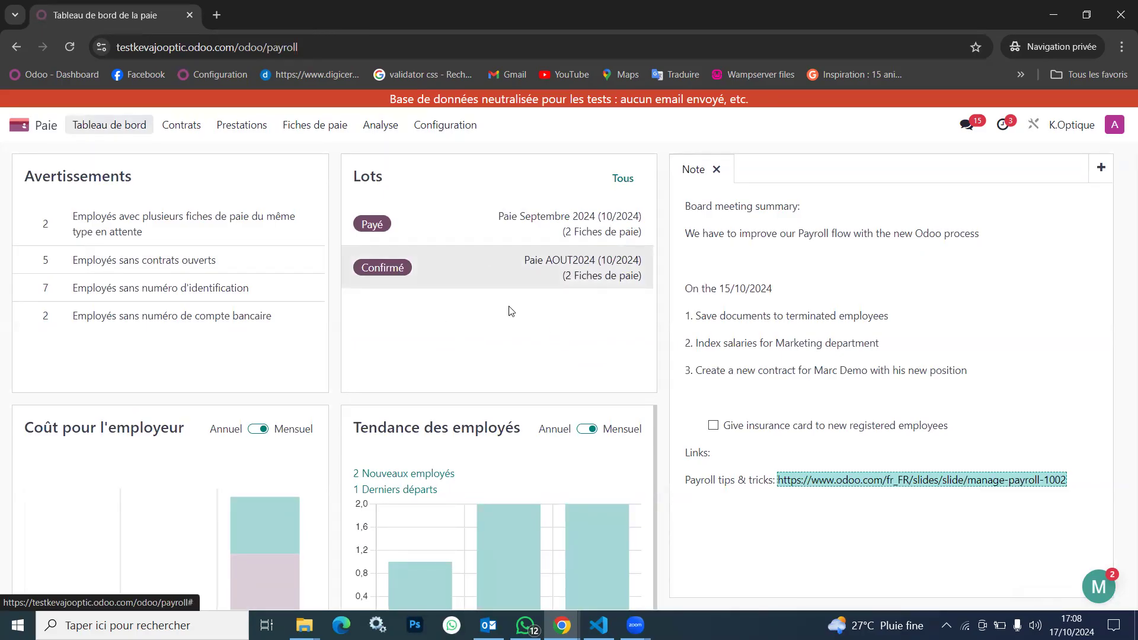
click(447, 233)
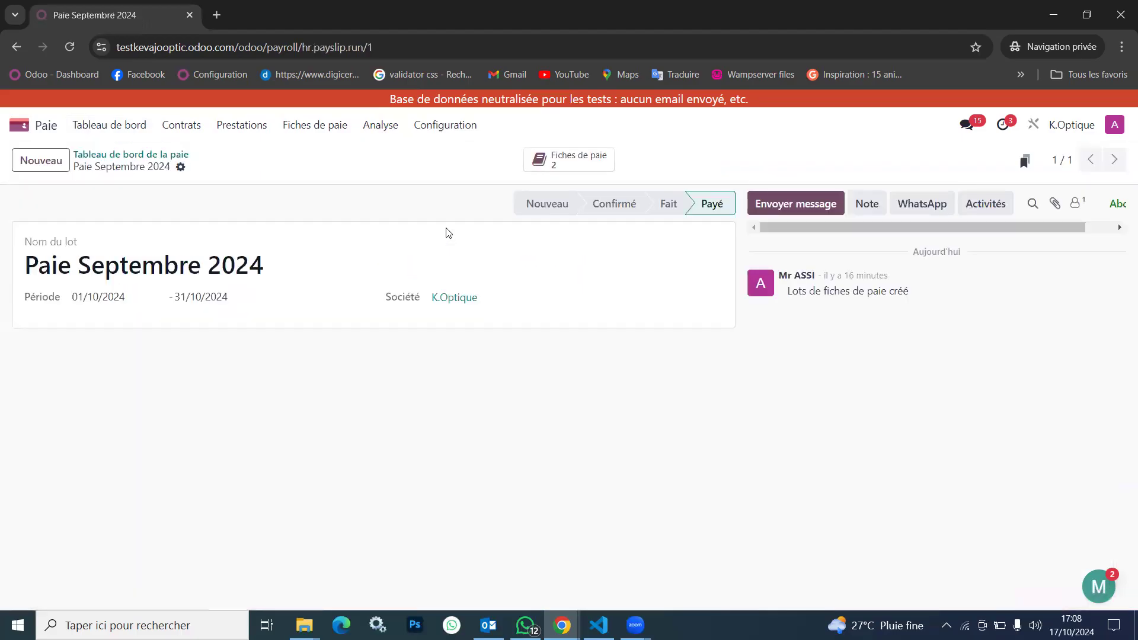
click(40, 164)
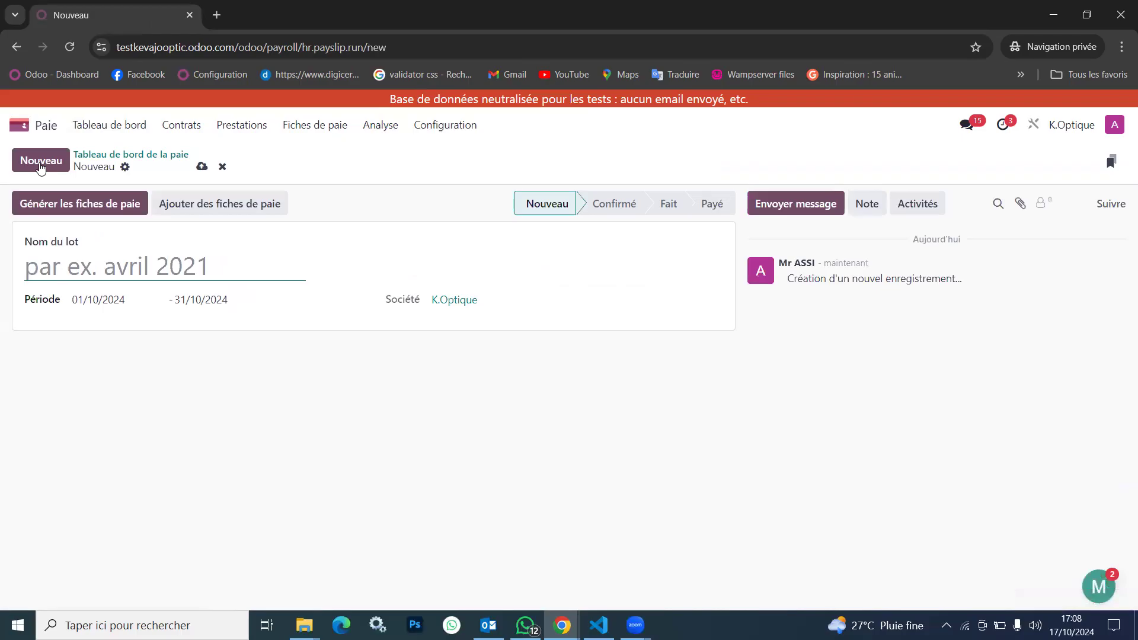
Search for "lots" from the home page and open the Paie payslip batches list
click(318, 134)
click(318, 135)
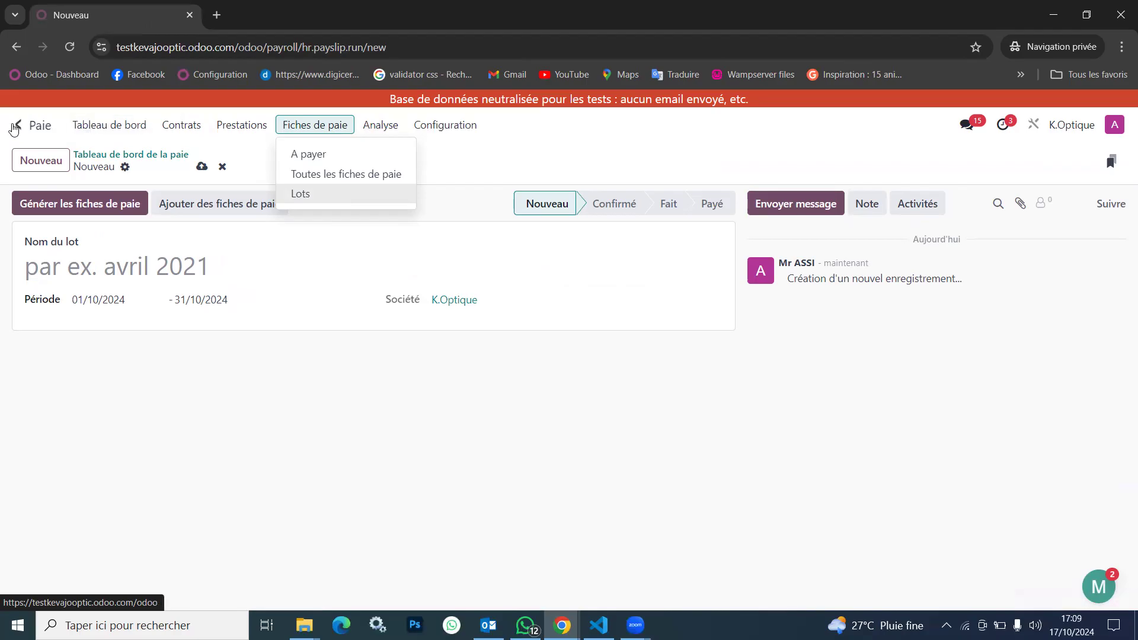
click(15, 127)
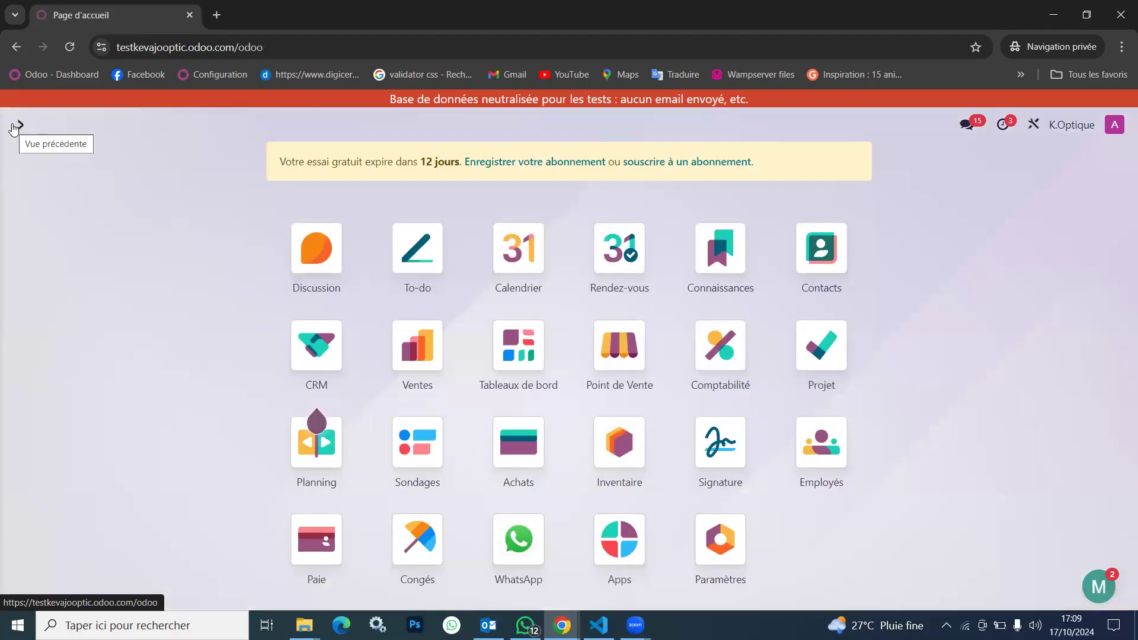
text(lots)
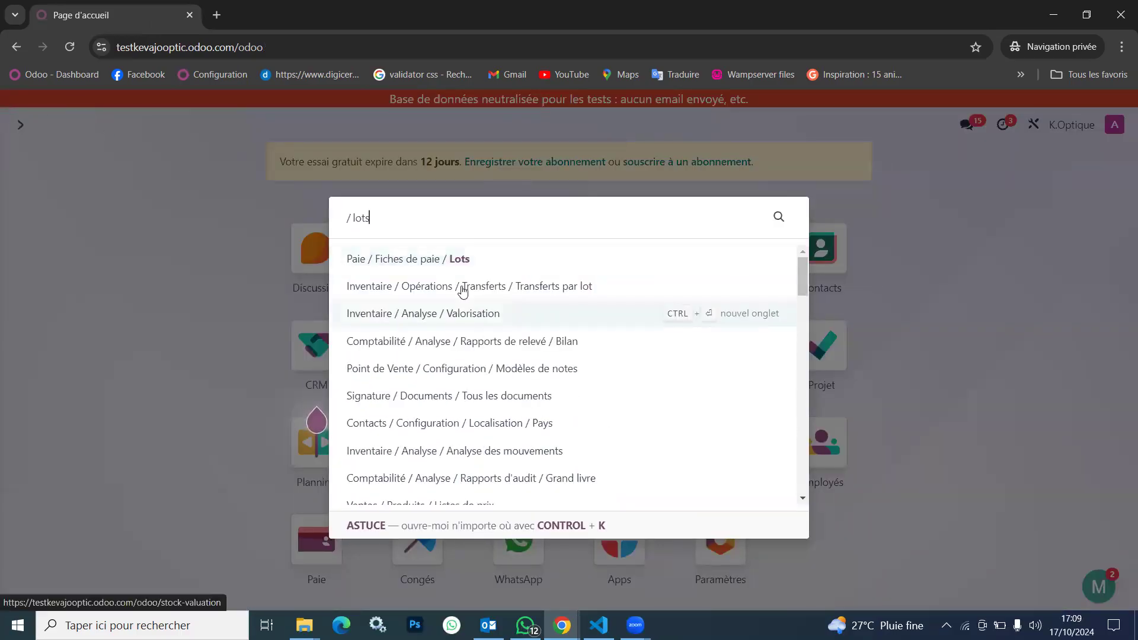
click(482, 259)
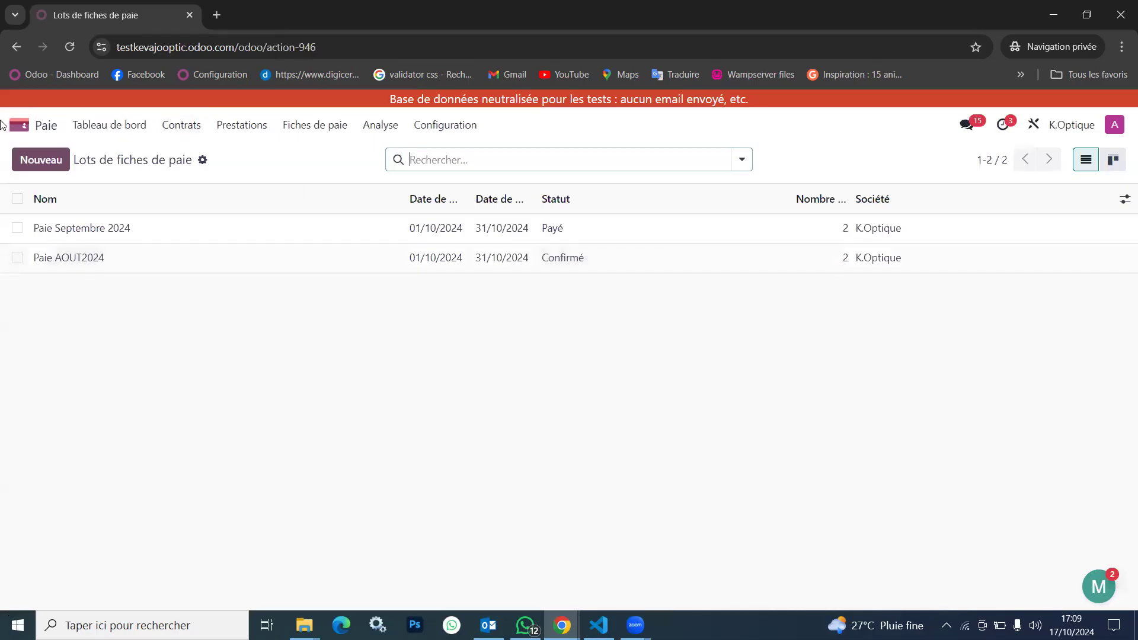
Return to the home page and open the Congés app
click(17, 127)
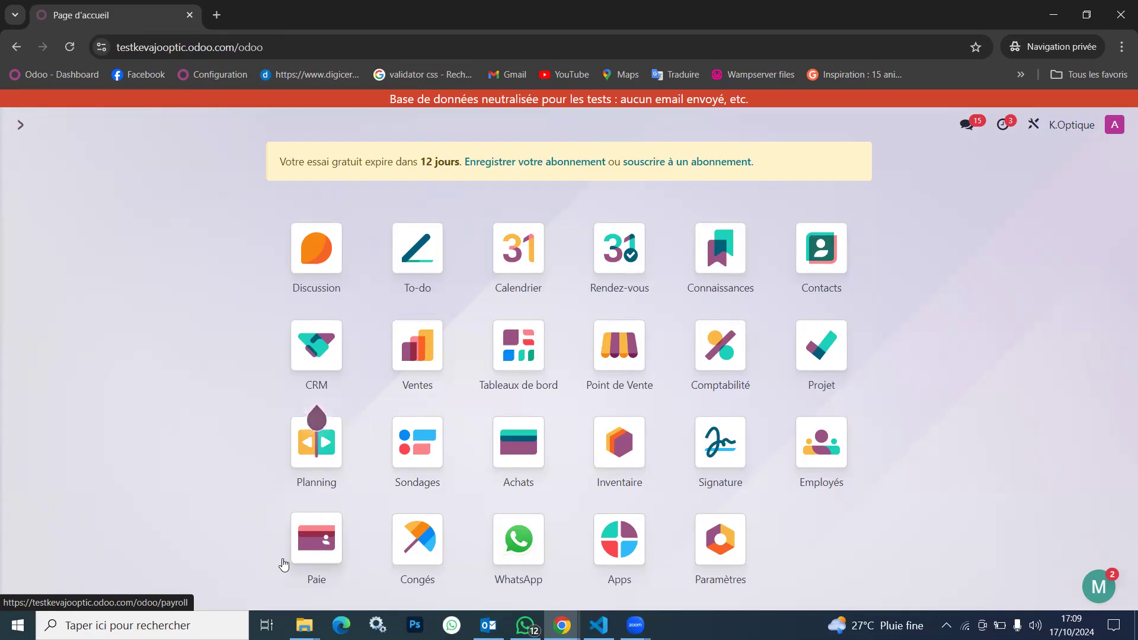
key(Right)
key(Return)
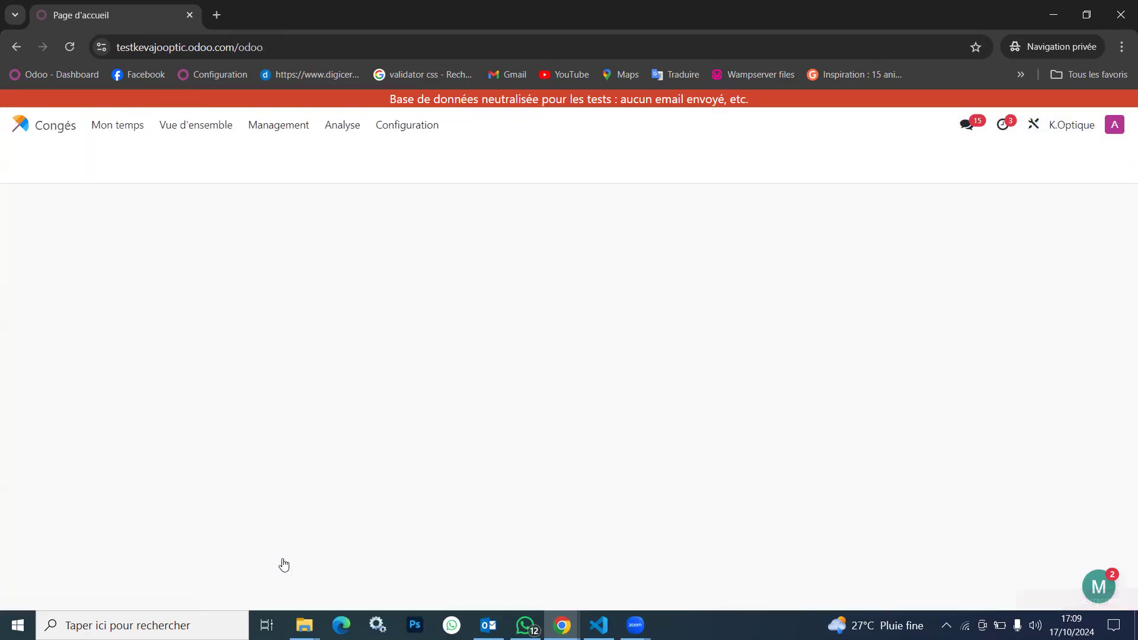